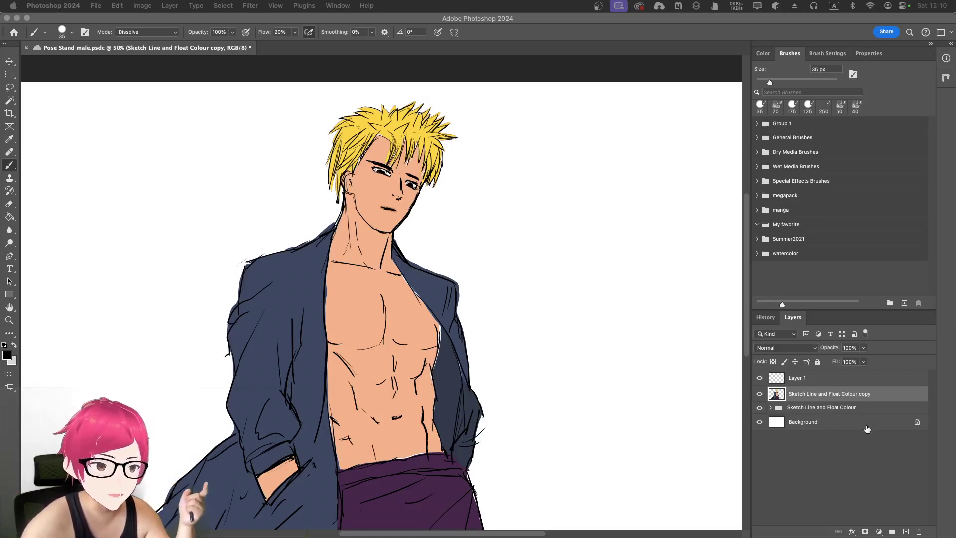
- Correct the group name "Sketch Line and Float Colour" to "Sketch Line and Flat Colour"
{"action": "left_click", "coordinate": [819, 469]}
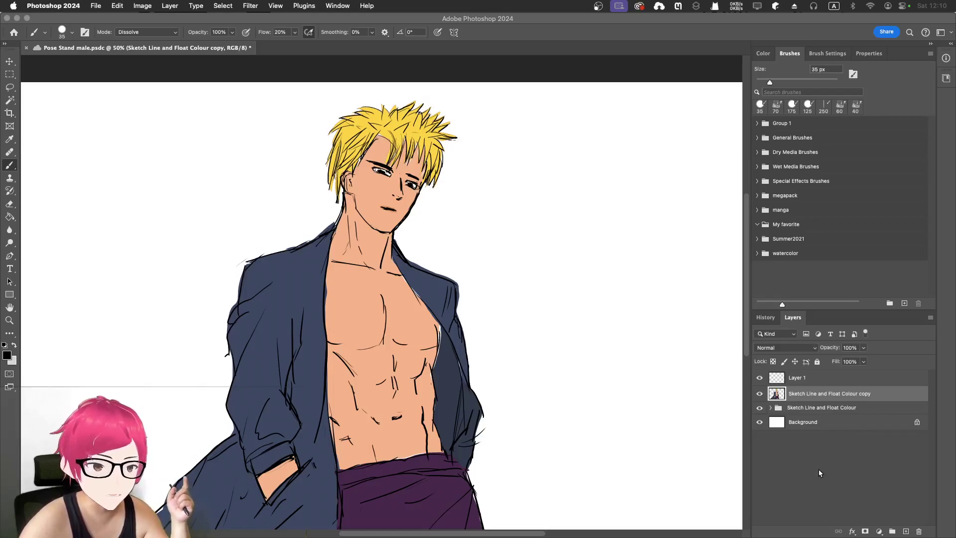
{"action": "double_click", "coordinate": [832, 408]}
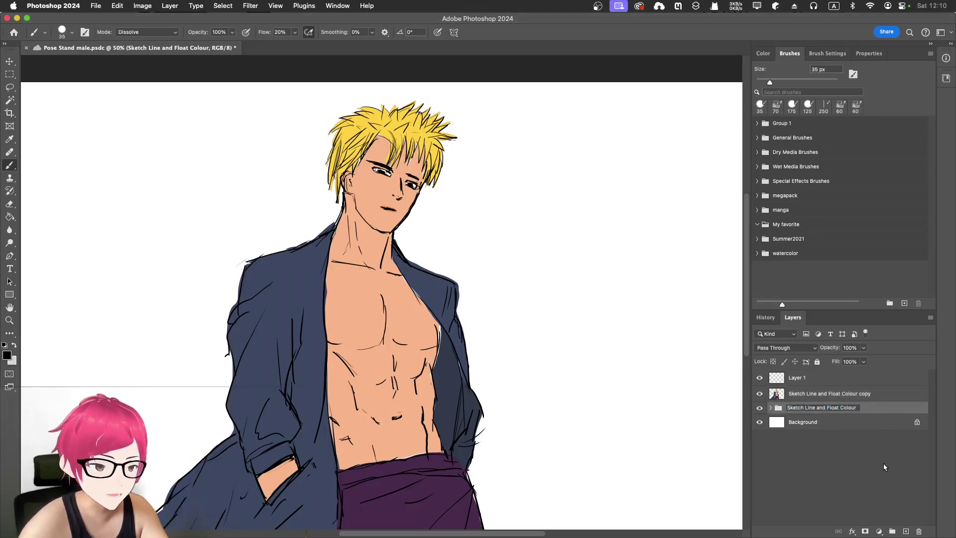
{"action": "key", "text": "BackSpace"}
{"action": "type", "text": "a"}
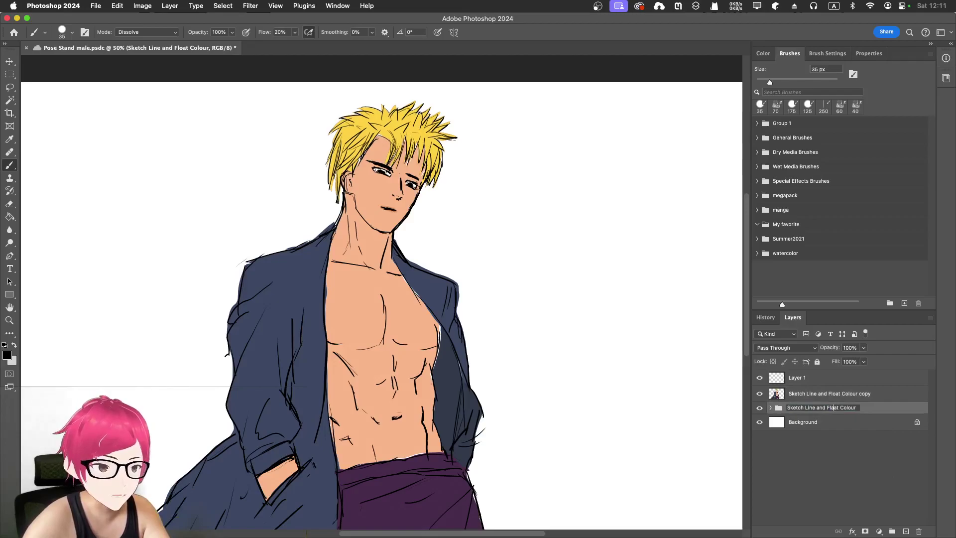
{"action": "key", "text": "BackSpace"}
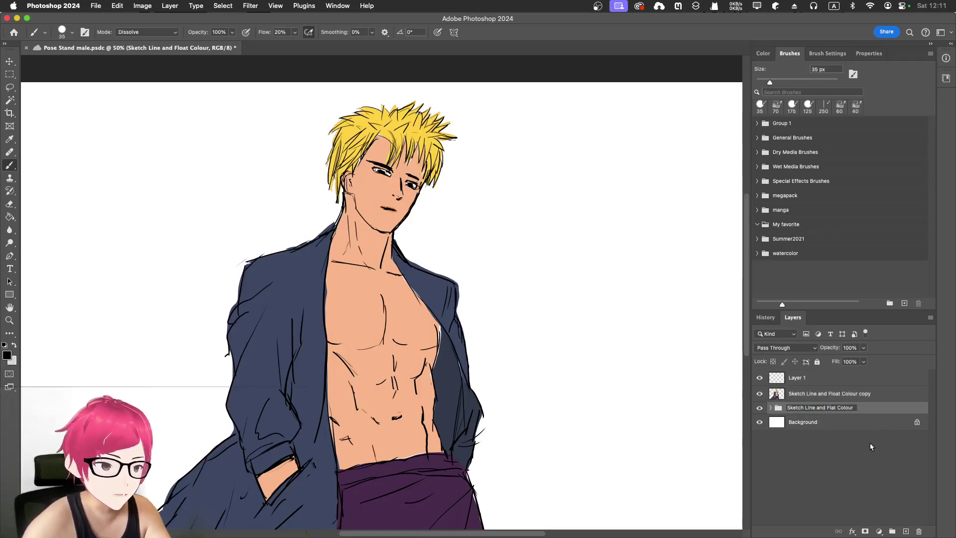
{"action": "key", "text": "Return"}
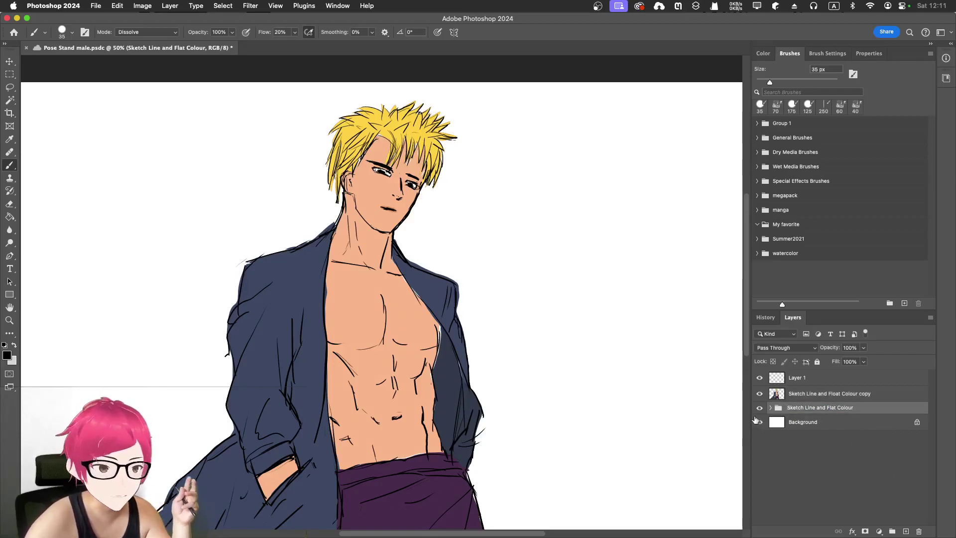
- Hide both the Sketch Line and Flat Colour group and the merged copy layer above it
{"action": "left_click_drag", "start_coordinate": [759, 407], "coordinate": [760, 396]}
{"action": "left_click", "coordinate": [760, 394]}
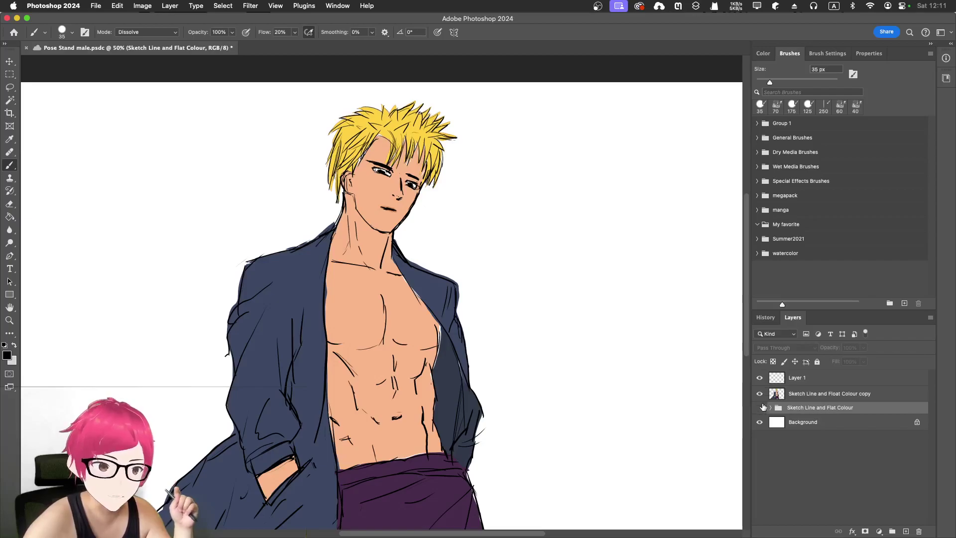
{"action": "left_click", "coordinate": [759, 394]}
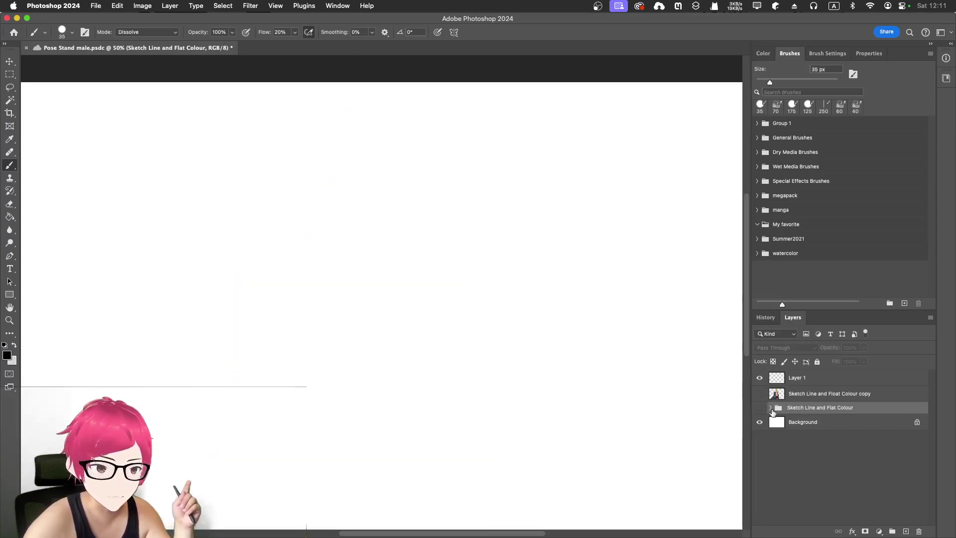
- Expand the Sketch Line and Flat Colour group and preview its line art layer on its own, then hide that layer again
{"action": "left_click", "coordinate": [771, 407]}
{"action": "scroll", "coordinate": [772, 409], "scroll_direction": "down", "scroll_amount": 3}
{"action": "scroll", "coordinate": [772, 406], "scroll_direction": "up", "scroll_amount": 1}
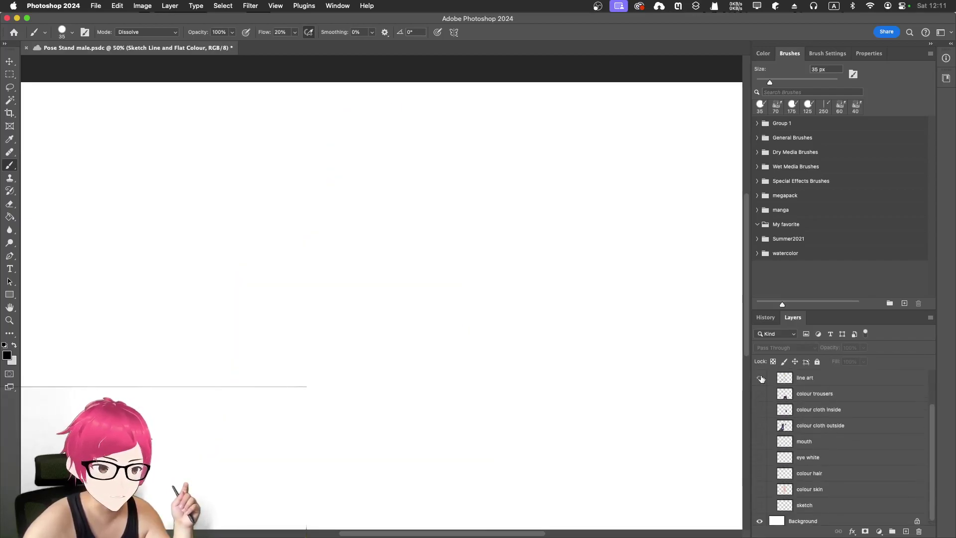
{"action": "left_click", "coordinate": [760, 379]}
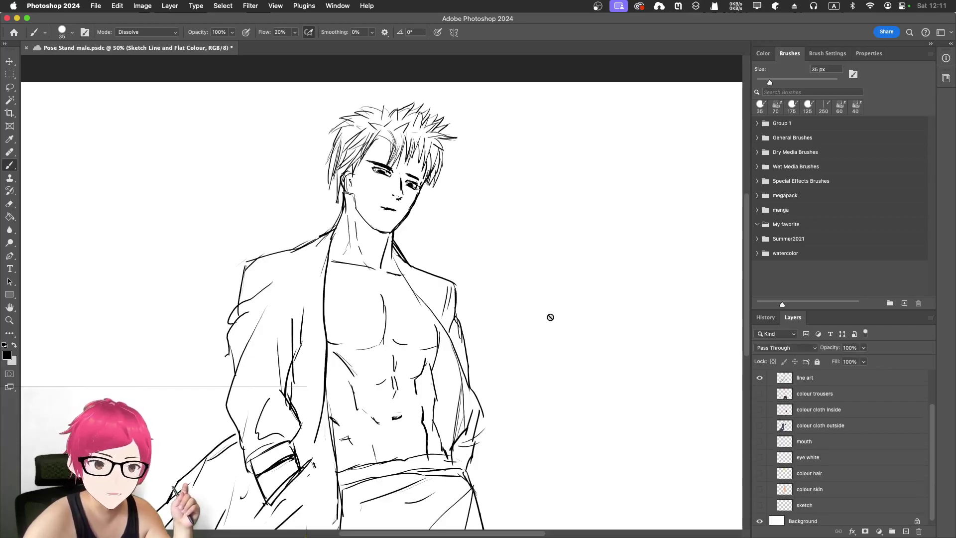
{"action": "left_click", "coordinate": [759, 377]}
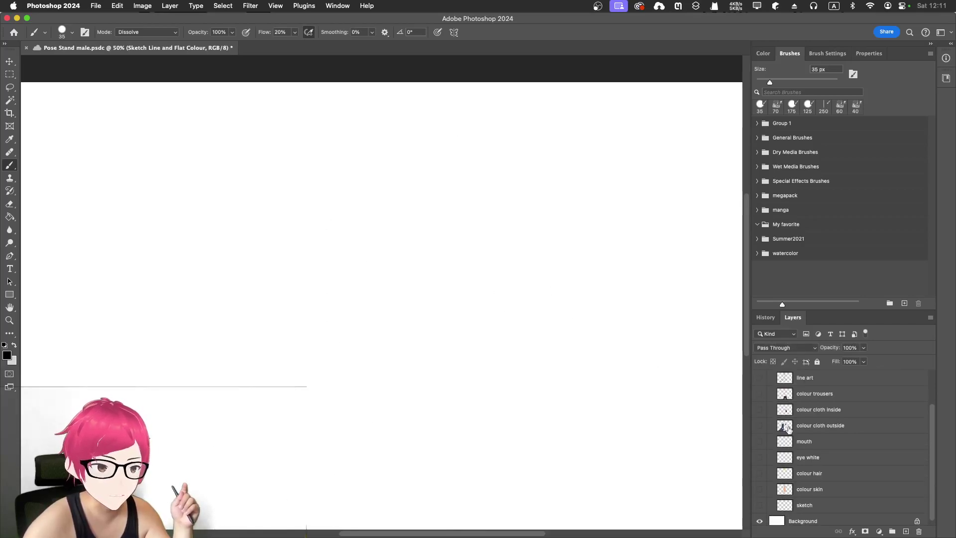
{"action": "scroll", "coordinate": [787, 429], "scroll_direction": "down", "scroll_amount": 1}
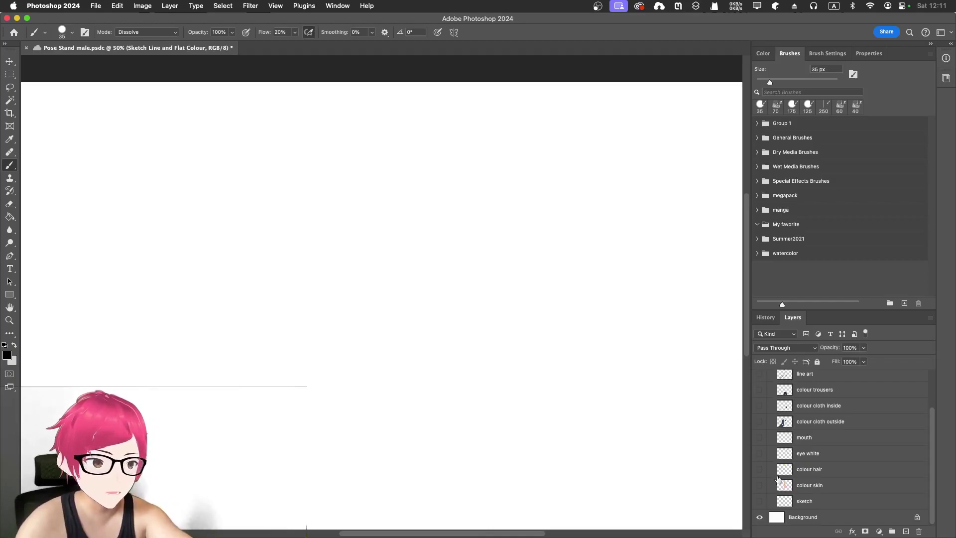
- Show the sketch layer with the line art layer over it, then hide the sketch so only the line art remains
{"action": "key", "text": "super+s"}
{"action": "left_click", "coordinate": [760, 500]}
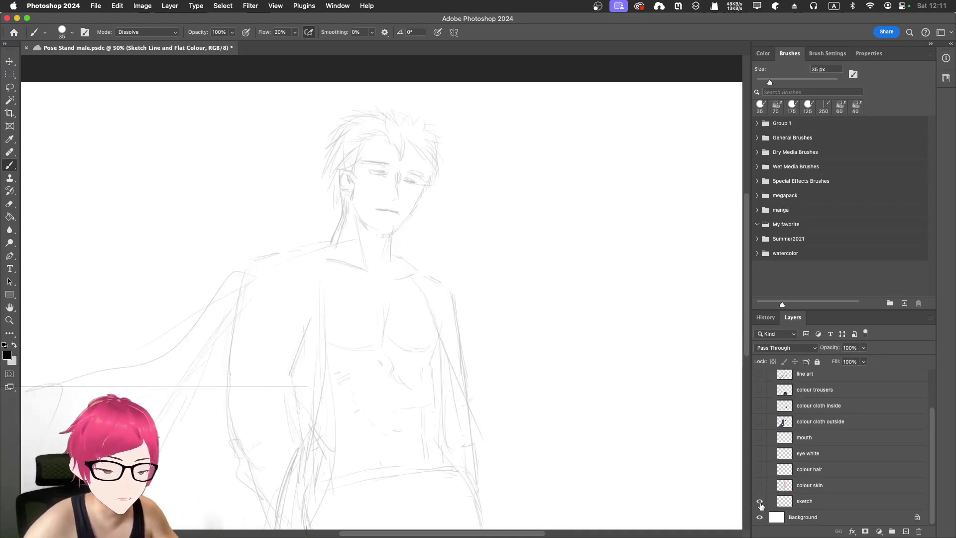
{"action": "left_click", "coordinate": [760, 501]}
{"action": "left_click", "coordinate": [760, 500]}
{"action": "scroll", "coordinate": [766, 448], "scroll_direction": "up", "scroll_amount": 3}
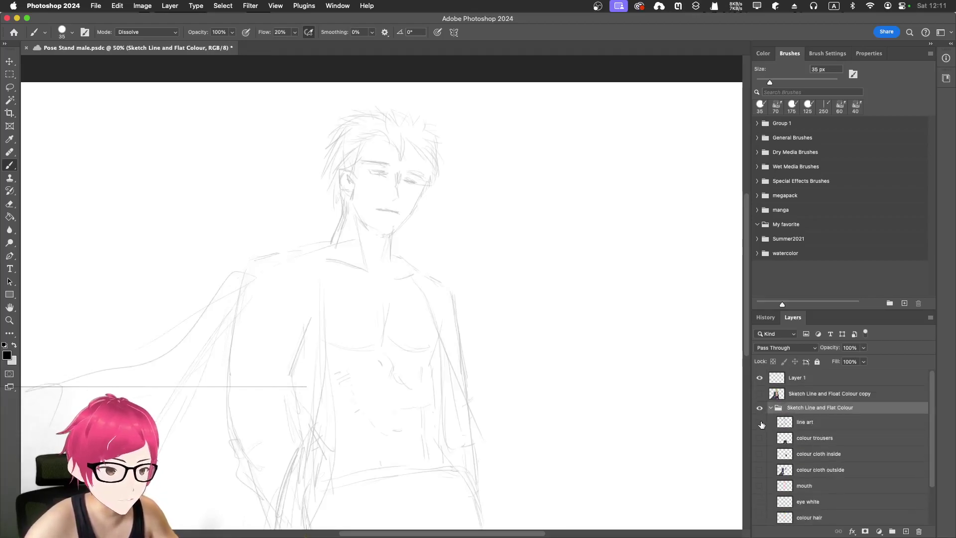
{"action": "left_click", "coordinate": [759, 422]}
{"action": "scroll", "coordinate": [779, 453], "scroll_direction": "down", "scroll_amount": 3}
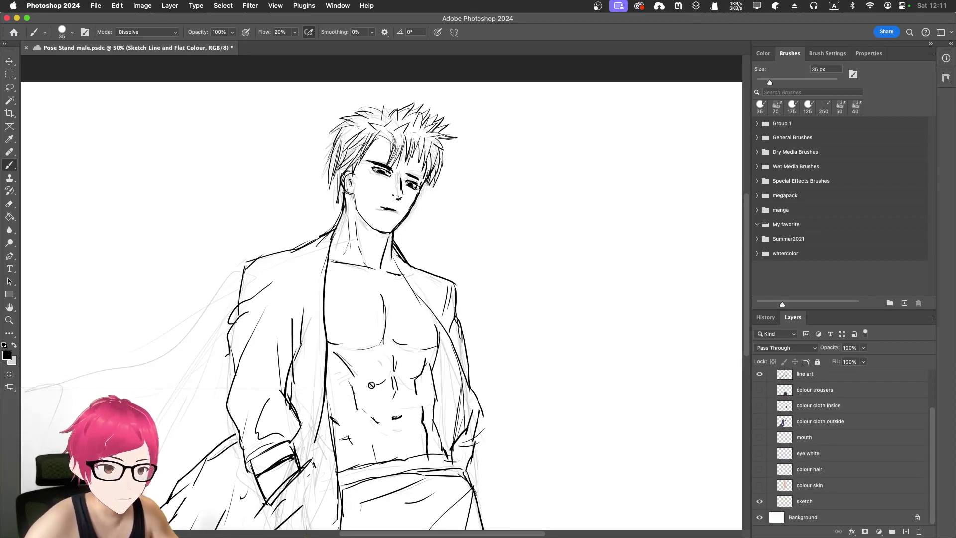
{"action": "left_click", "coordinate": [759, 500]}
- Turn on the visibility of the colour skin, colour hair, eye white and mouth layers
{"action": "left_click", "coordinate": [759, 485]}
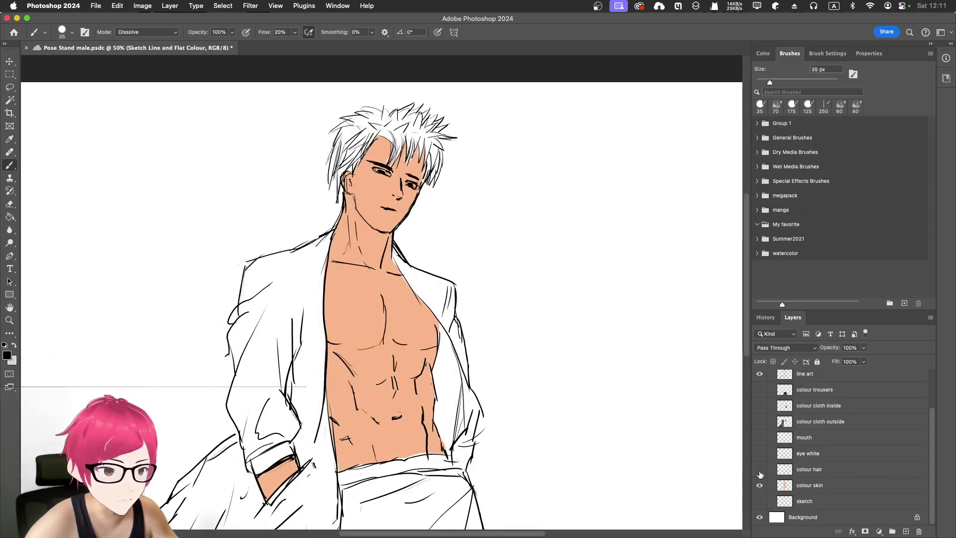
{"action": "left_click", "coordinate": [759, 469]}
{"action": "left_click", "coordinate": [759, 453]}
{"action": "left_click", "coordinate": [759, 437]}
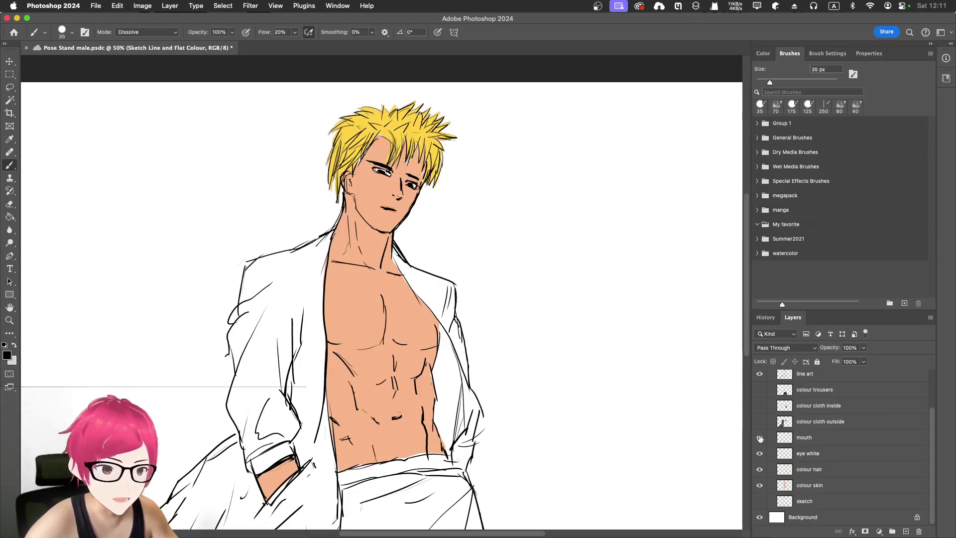
- Turn on the visibility of the colour cloth outside, colour cloth inside and colour trousers layers
{"action": "left_click", "coordinate": [759, 421]}
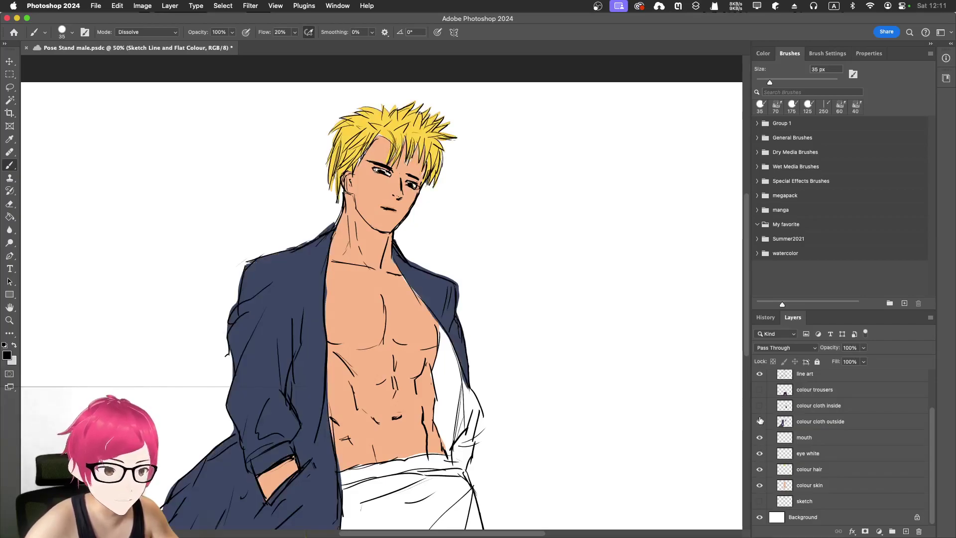
{"action": "scroll", "coordinate": [564, 390], "scroll_direction": "down", "scroll_amount": 1}
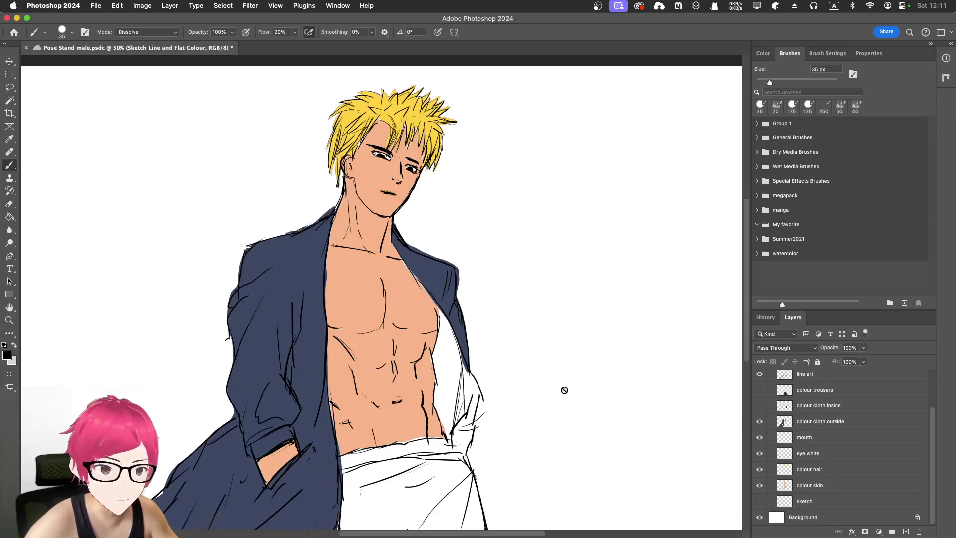
{"action": "left_click", "coordinate": [759, 405]}
{"action": "left_click", "coordinate": [759, 390]}
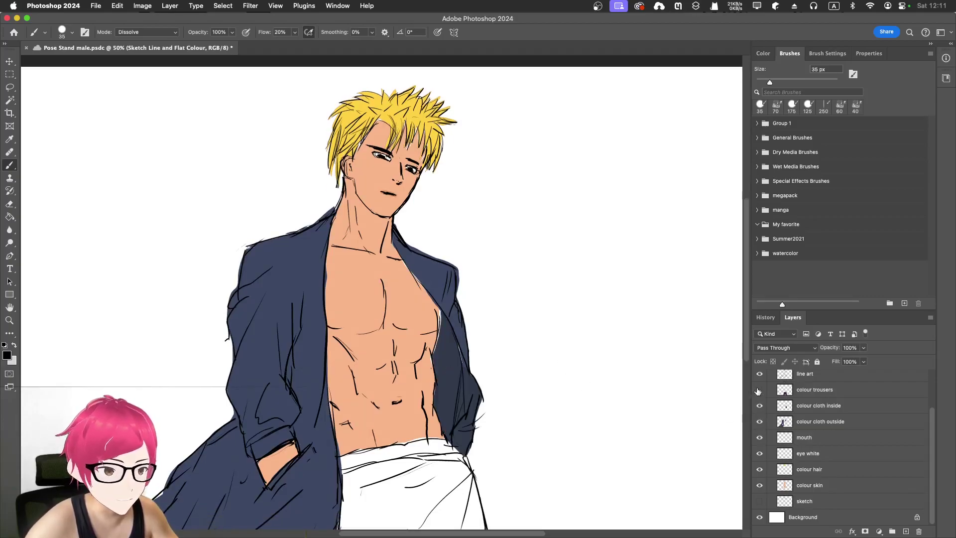
{"action": "scroll", "coordinate": [570, 358], "scroll_direction": "down", "scroll_amount": 5}
{"action": "scroll", "coordinate": [569, 358], "scroll_direction": "up", "scroll_amount": 5}
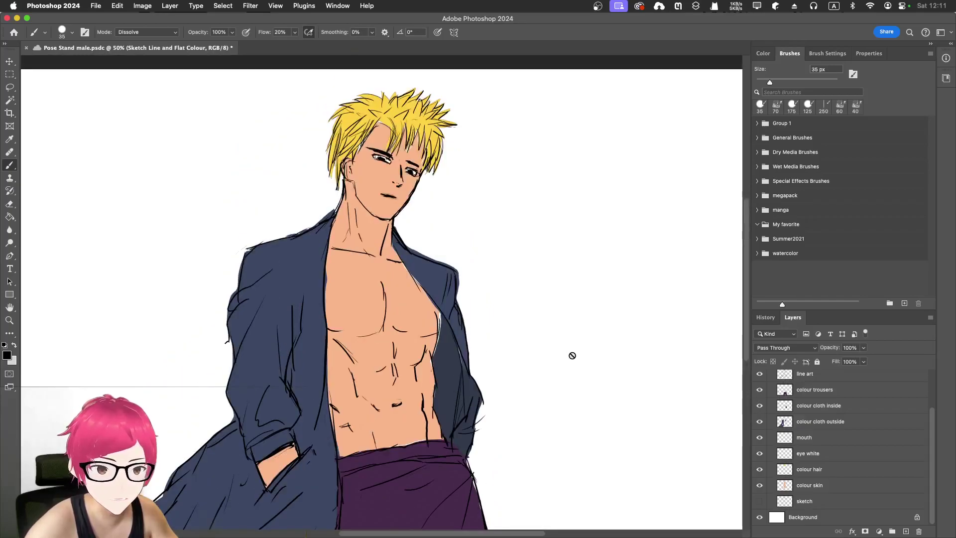
{"action": "scroll", "coordinate": [795, 423], "scroll_direction": "up", "scroll_amount": 3}
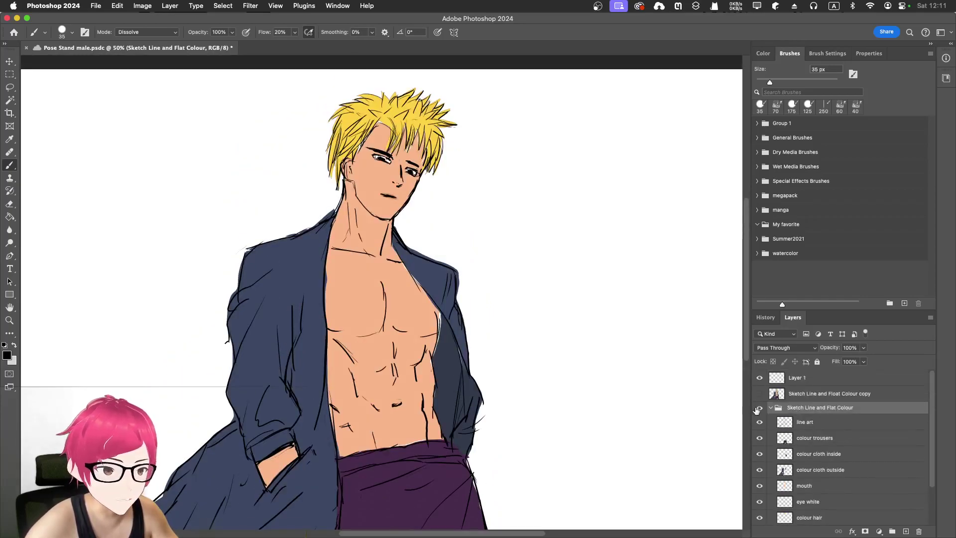
- Collapse the Sketch Line and Flat Colour group and show the merged copy layer in its place, hiding the group
{"action": "left_click", "coordinate": [770, 407]}
{"action": "left_click", "coordinate": [759, 393]}
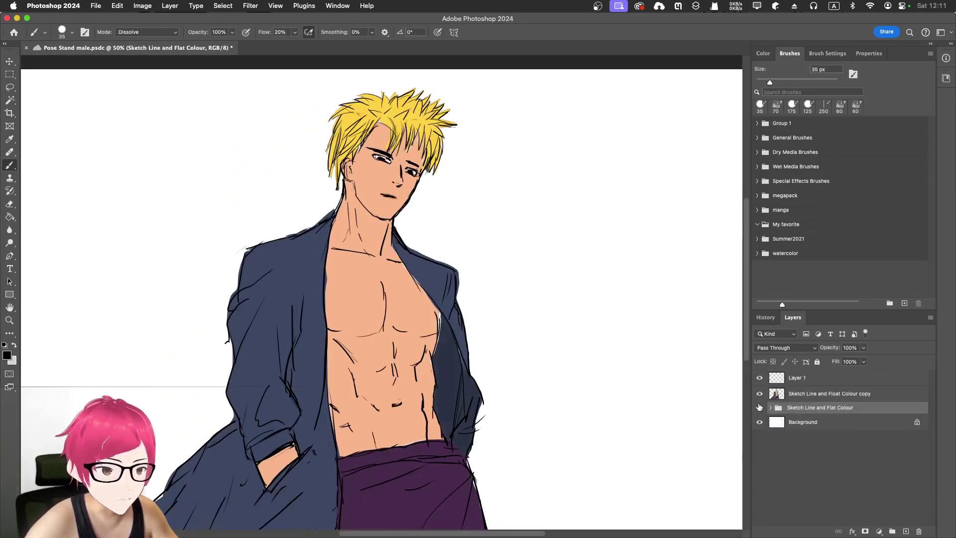
{"action": "left_click", "coordinate": [759, 407]}
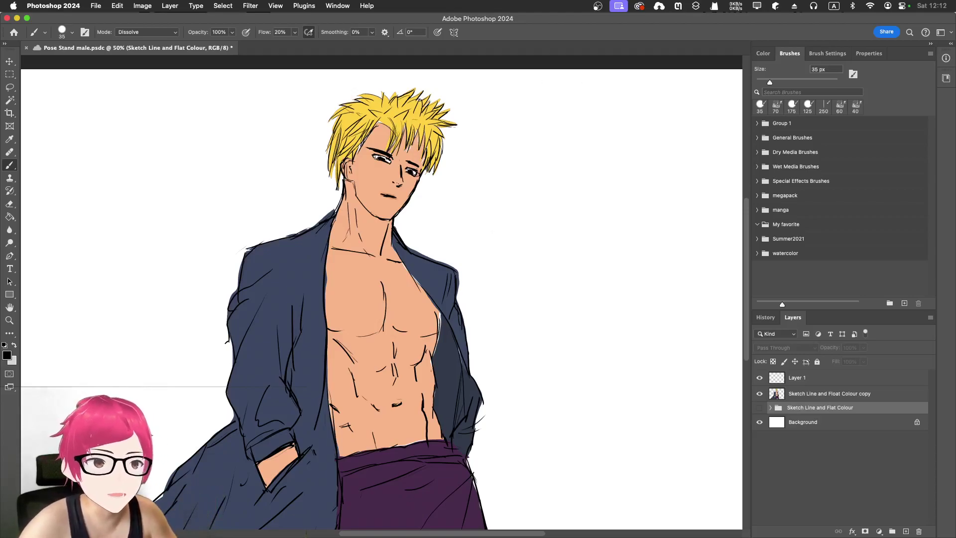
- Switch to Blender with its window filling the screen and deselect the default cube
{"action": "left_click_drag", "start_coordinate": [498, 1], "coordinate": [494, 241]}
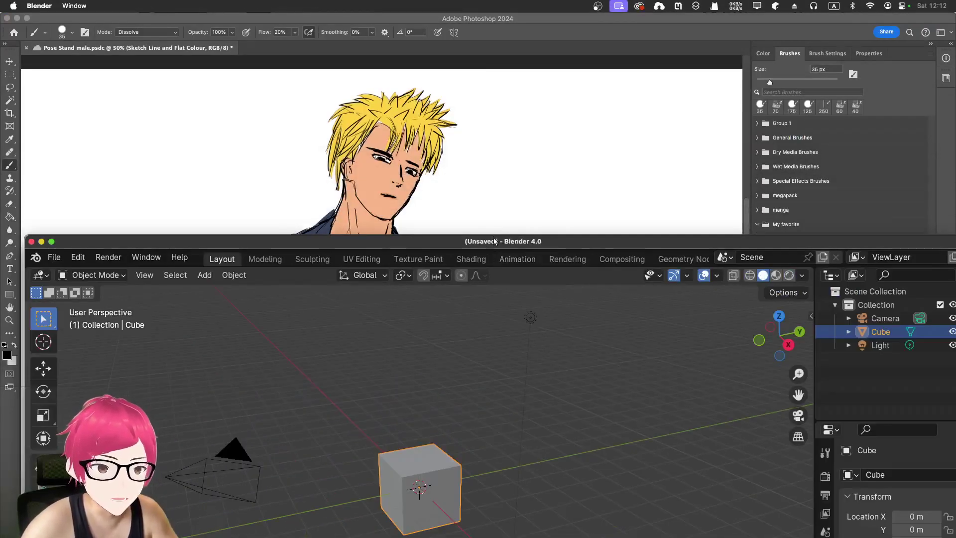
{"action": "double_click", "coordinate": [494, 241]}
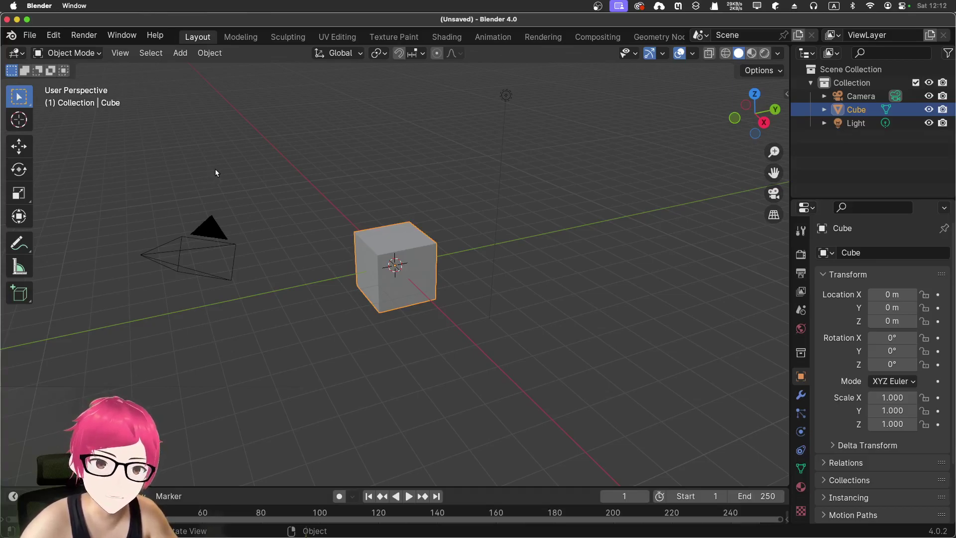
{"action": "left_click", "coordinate": [327, 265]}
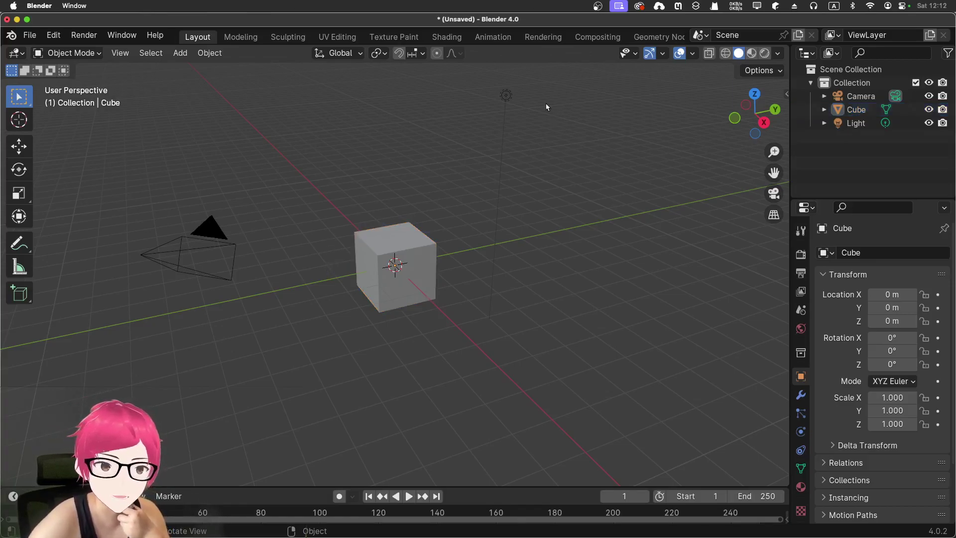
- Open the Shading workspace and use Rendered viewport shading
{"action": "left_click", "coordinate": [765, 54]}
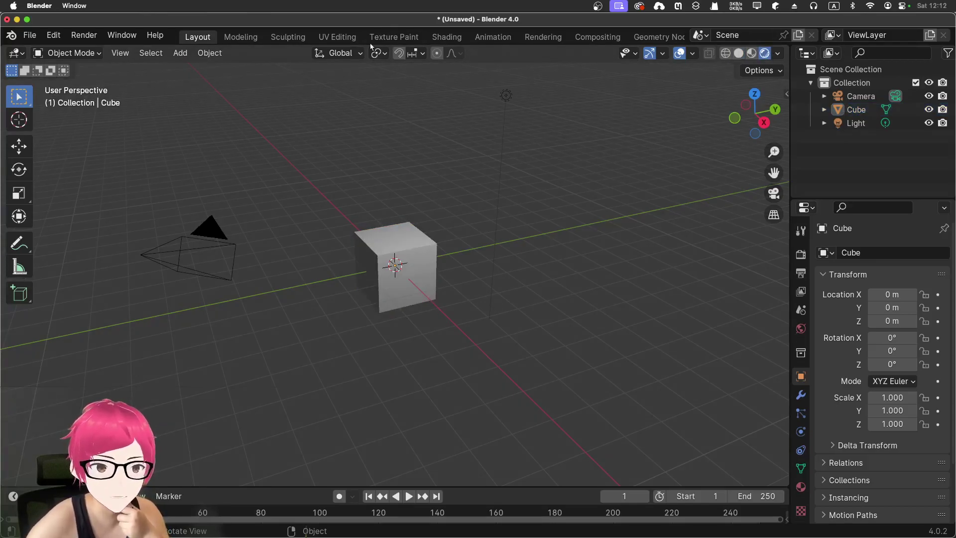
{"action": "left_click", "coordinate": [452, 38]}
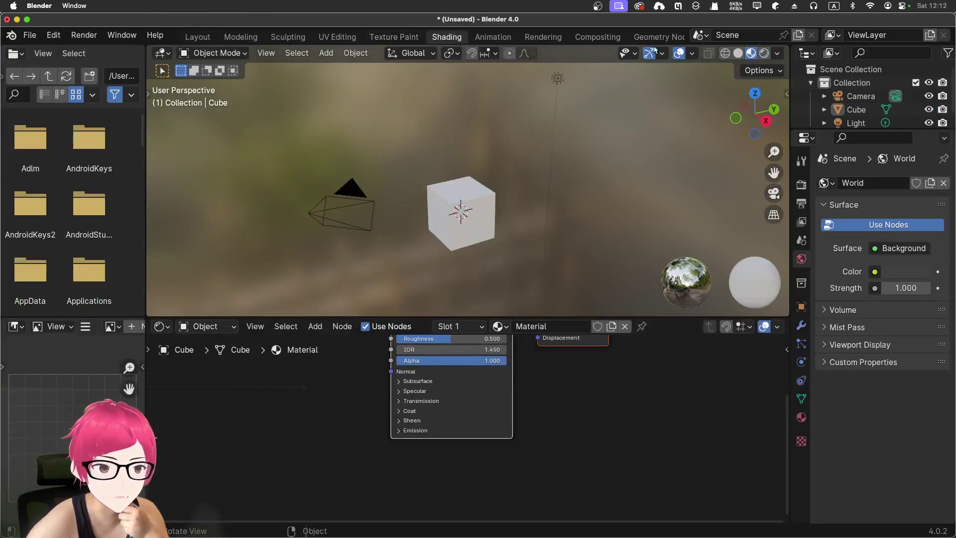
{"action": "left_click", "coordinate": [765, 53]}
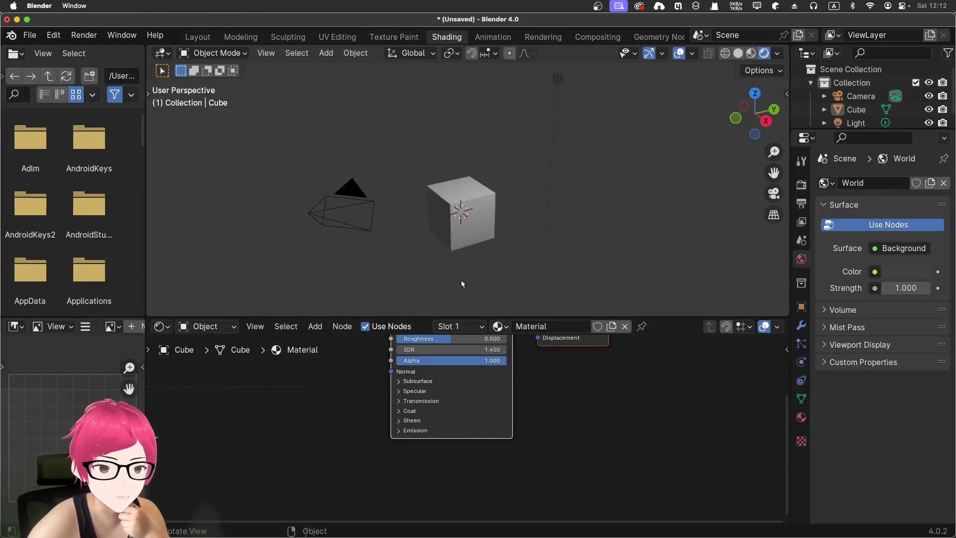
- Move the Principled BSDF and Material Output nodes together so both are fully in view in the shader editor
{"action": "scroll", "coordinate": [461, 284], "scroll_direction": "right", "scroll_amount": 3}
{"action": "scroll", "coordinate": [562, 443], "scroll_direction": "up", "scroll_amount": 5}
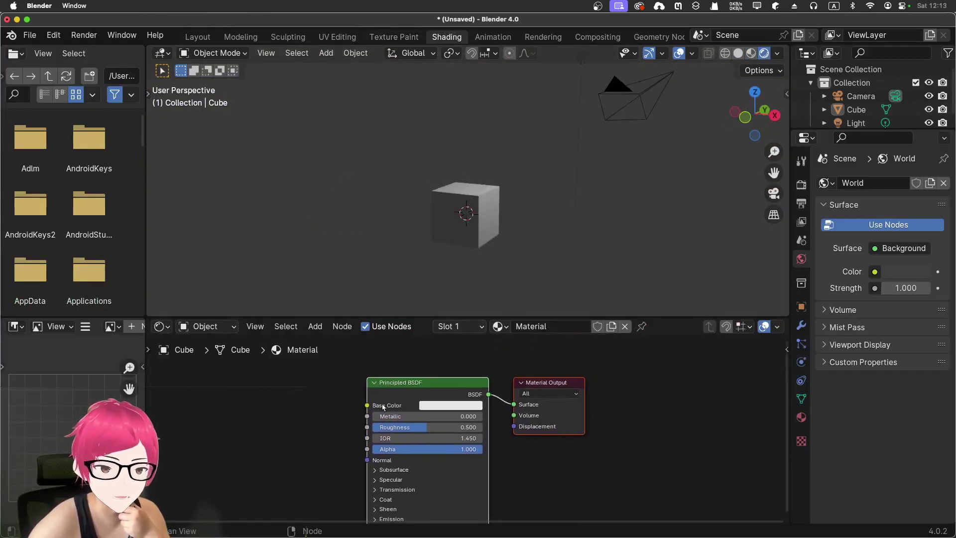
{"action": "key", "text": "g"}
{"action": "left_click", "coordinate": [329, 352]}
{"action": "key", "text": "g"}
{"action": "left_click", "coordinate": [644, 373]}
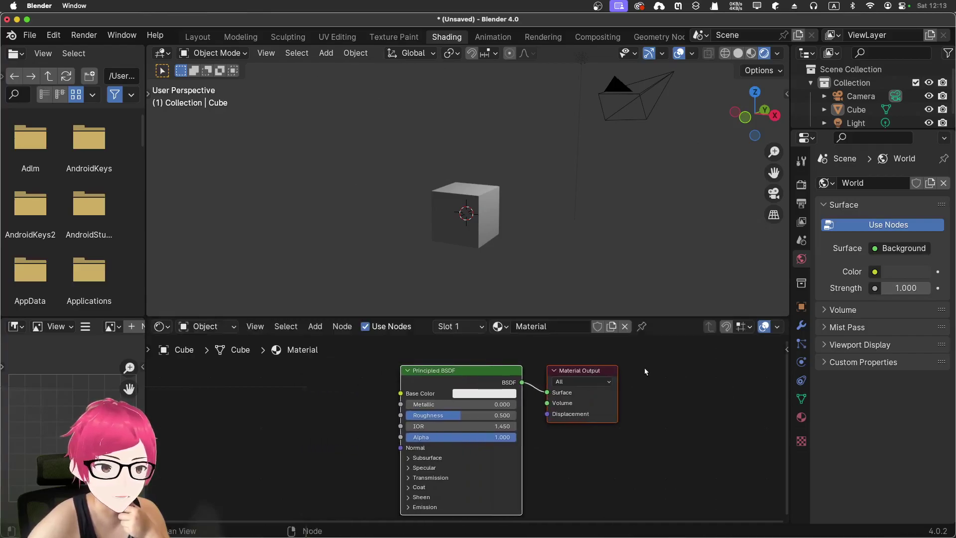
- Open the Light object's light settings and try the Sun type, then return it to Point
{"action": "left_click", "coordinate": [843, 119]}
{"action": "left_click", "coordinate": [800, 362]}
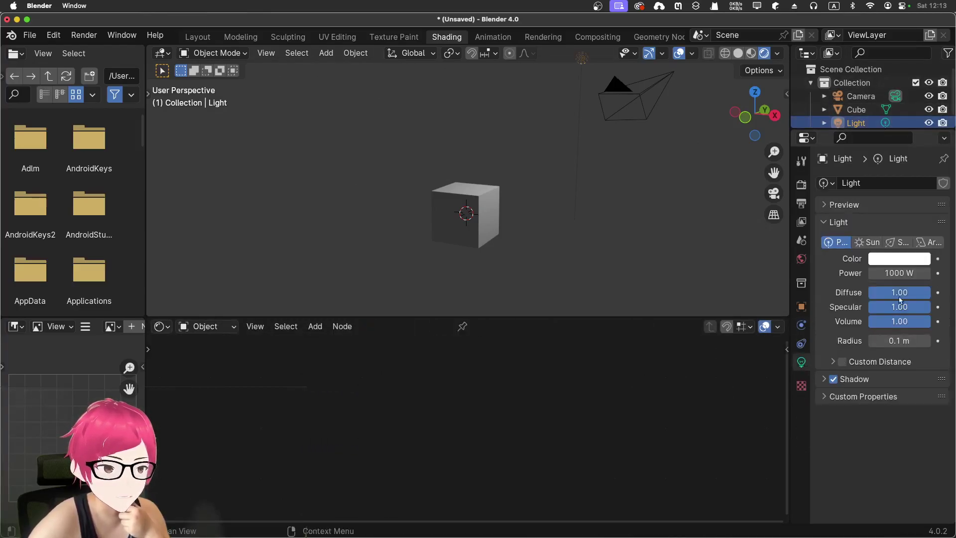
{"action": "left_click", "coordinate": [868, 242]}
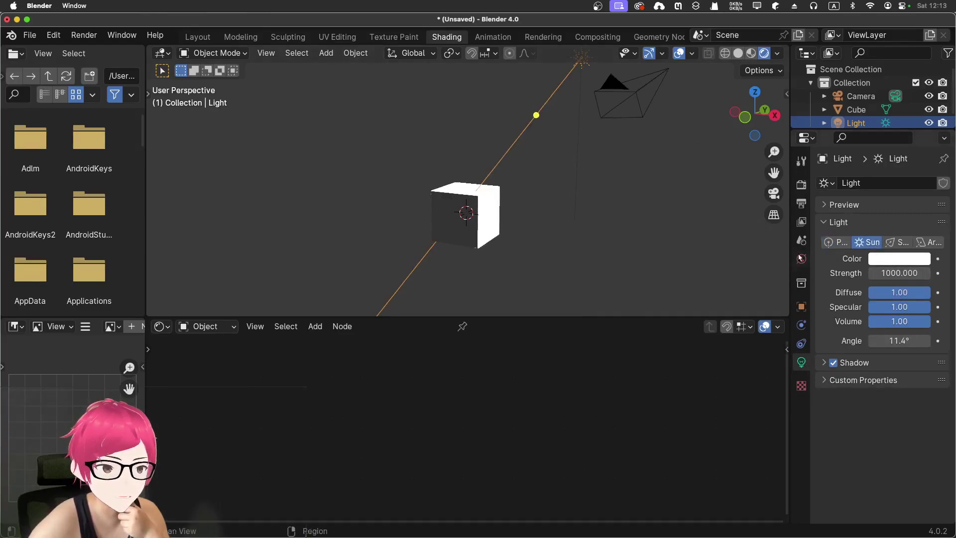
{"action": "left_click", "coordinate": [835, 242]}
- Set the 3D viewport to the front orthographic view
{"action": "scroll", "coordinate": [512, 189], "scroll_direction": "right", "scroll_amount": 5}
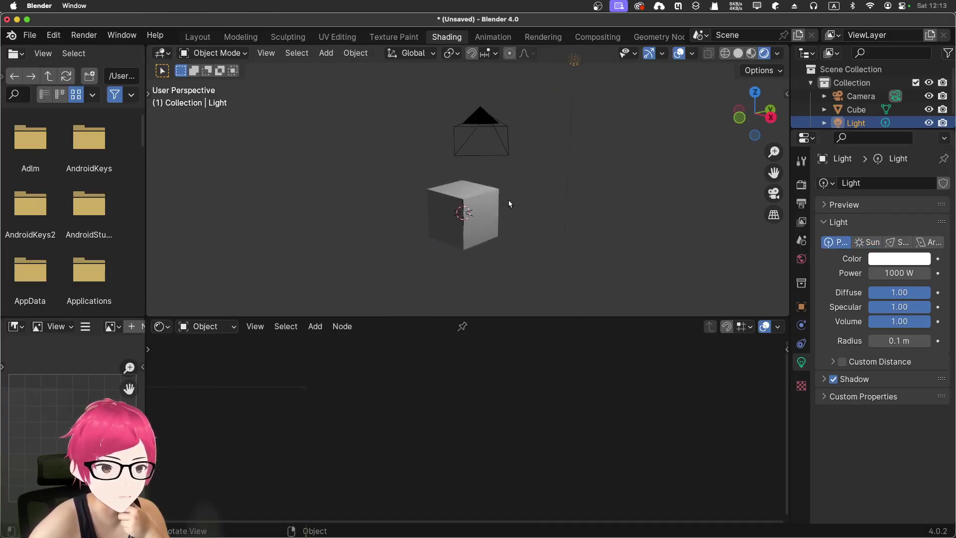
{"action": "scroll", "coordinate": [500, 192], "scroll_direction": "right", "scroll_amount": 3}
{"action": "key", "text": "KP_1"}
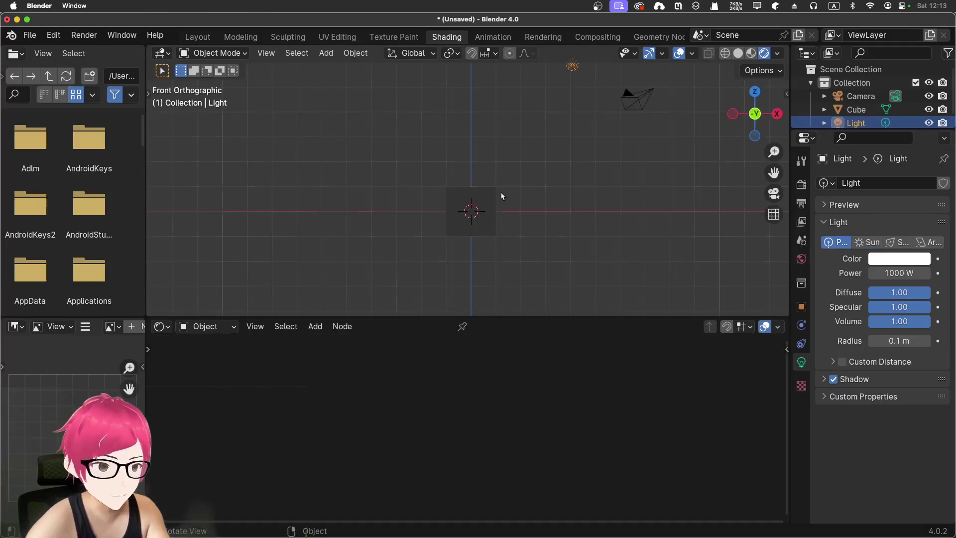
- Move the Light down about 4 m in the front view so it sits beside the cube
{"action": "key", "text": "g"}
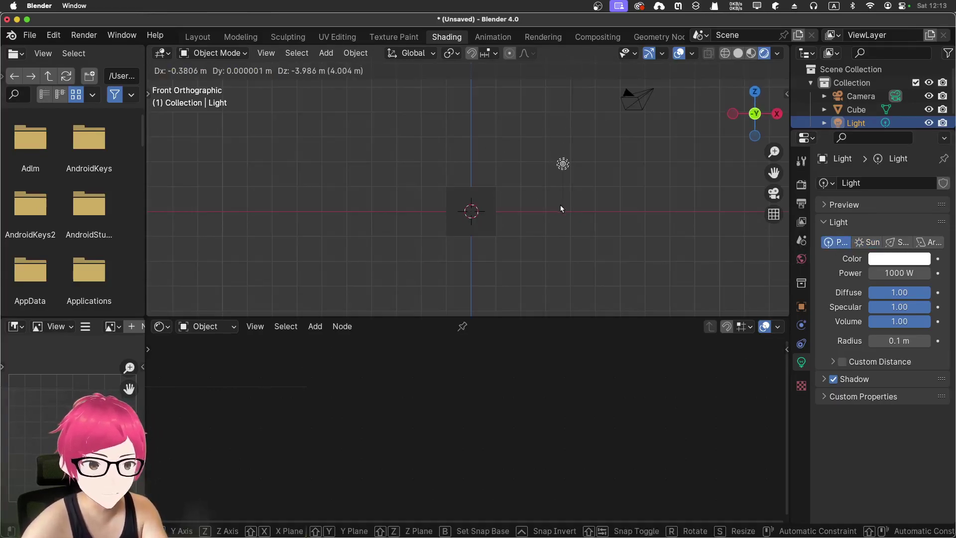
{"action": "left_click", "coordinate": [560, 204]}
{"action": "scroll", "coordinate": [596, 223], "scroll_direction": "right", "scroll_amount": 5}
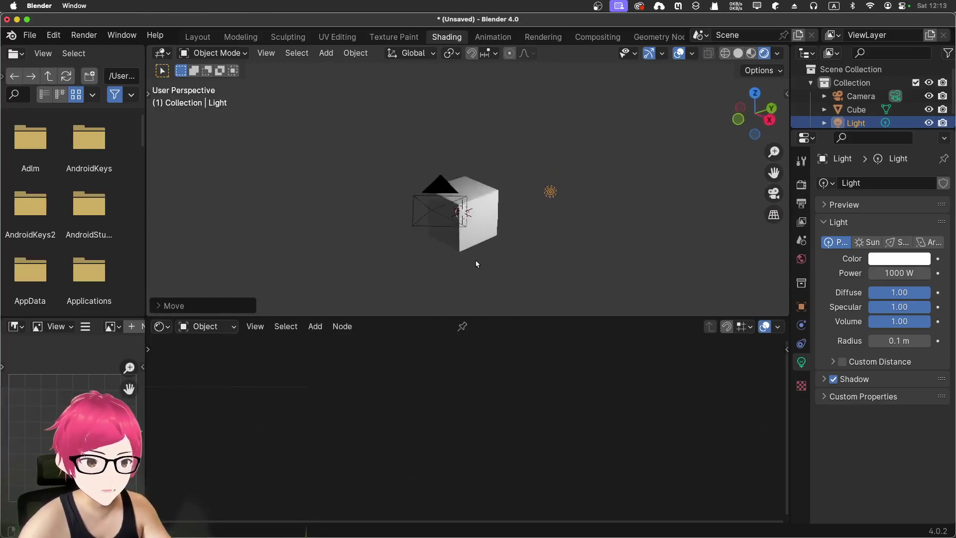
{"action": "scroll", "coordinate": [451, 268], "scroll_direction": "right", "scroll_amount": 5}
- View the scene through the camera and shift the Light about 0.4 m towards the cube
{"action": "key", "text": "KP_0"}
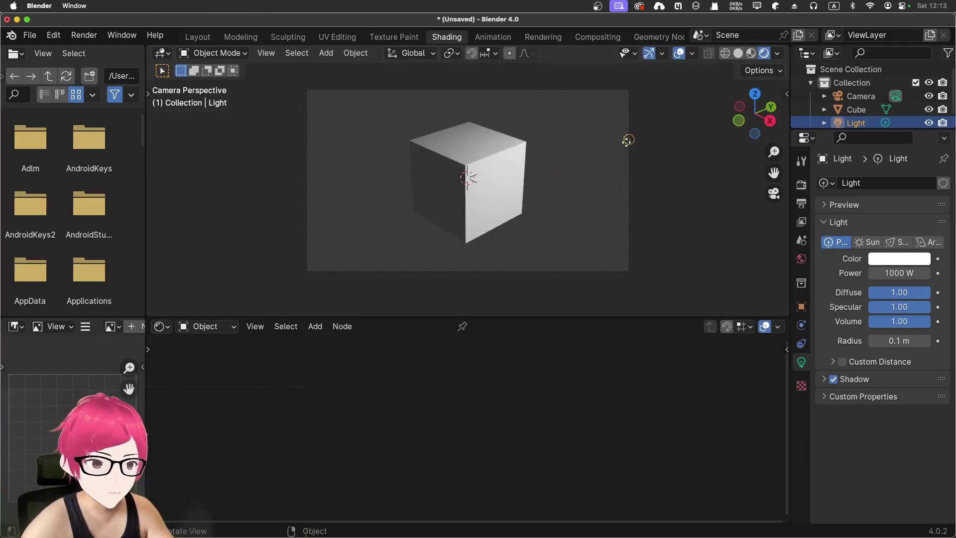
{"action": "key", "text": "g"}
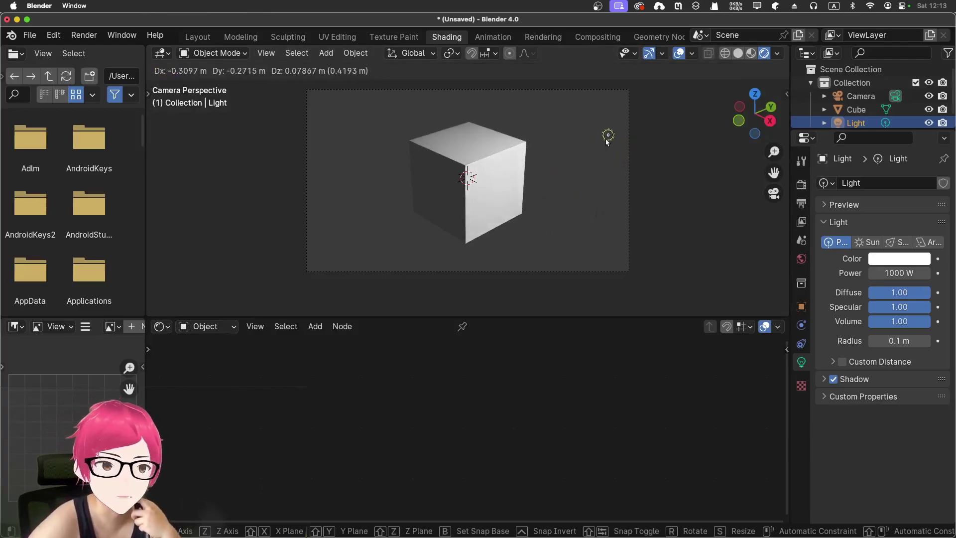
{"action": "left_click", "coordinate": [607, 140]}
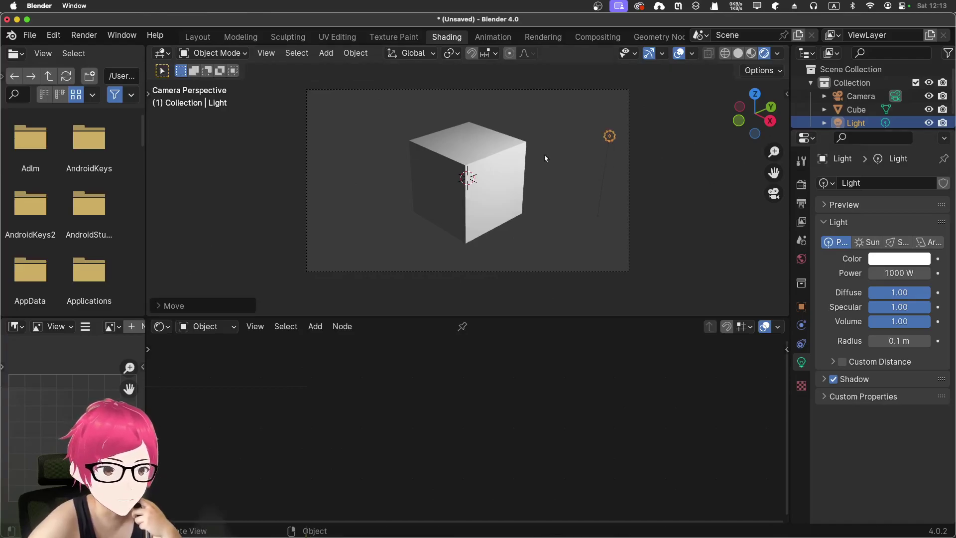
- Select the cube and spread its Principled BSDF and Material Output nodes apart to make room between them
{"action": "left_click", "coordinate": [466, 218]}
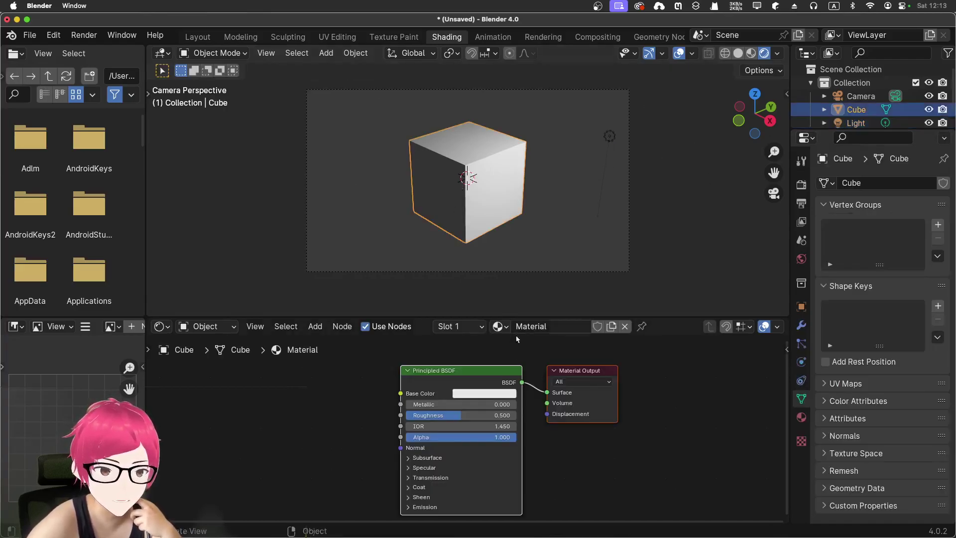
{"action": "key", "text": "g"}
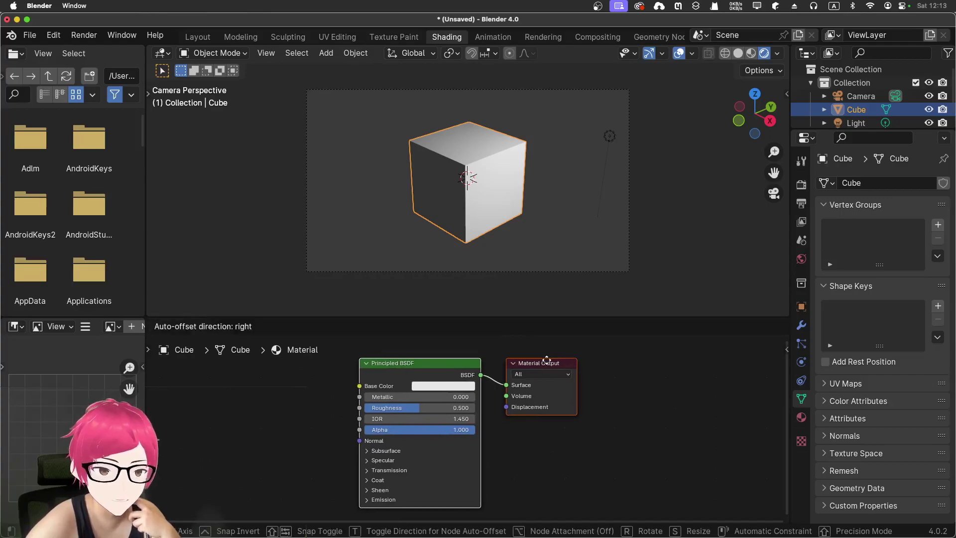
{"action": "left_click", "coordinate": [546, 359]}
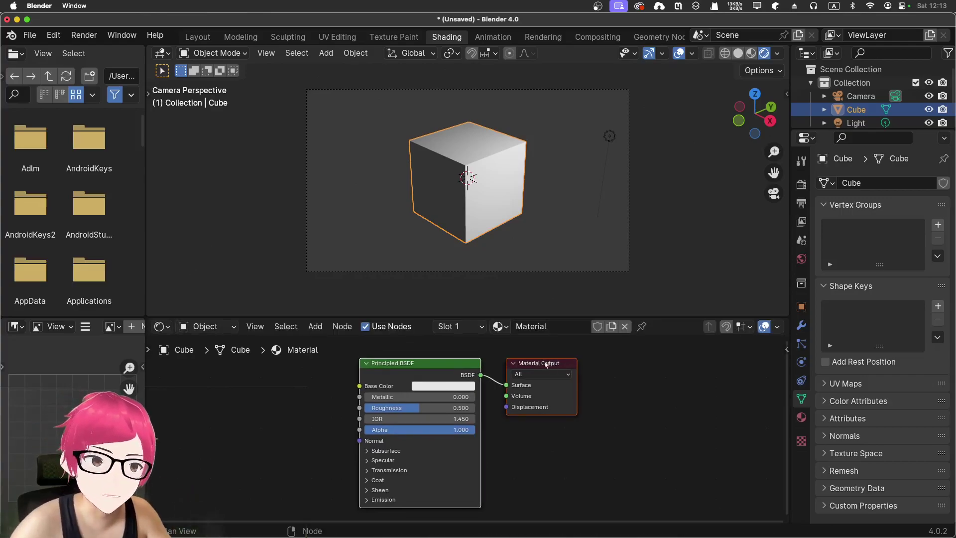
{"action": "left_click", "coordinate": [531, 367]}
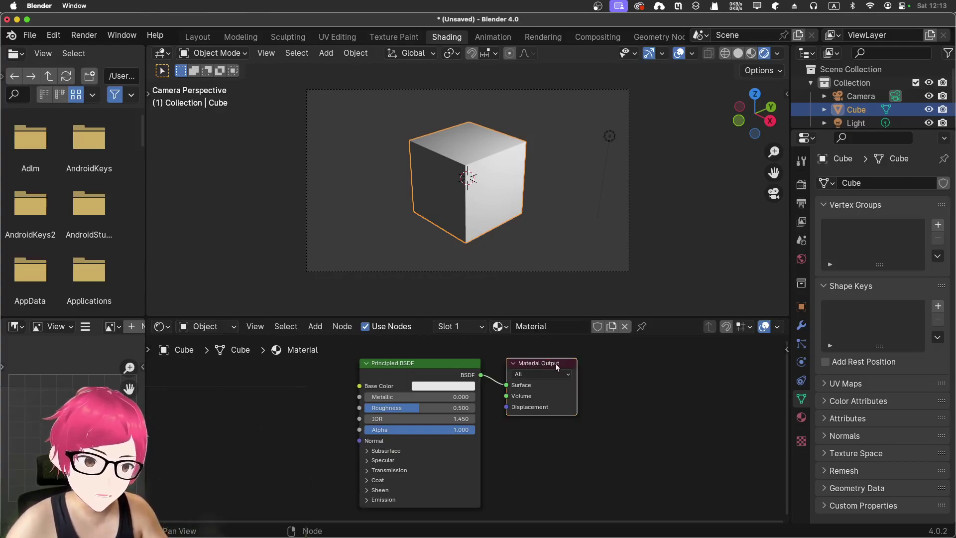
{"action": "left_click_drag", "start_coordinate": [558, 366], "coordinate": [646, 359]}
{"action": "left_click_drag", "start_coordinate": [430, 410], "coordinate": [323, 381]}
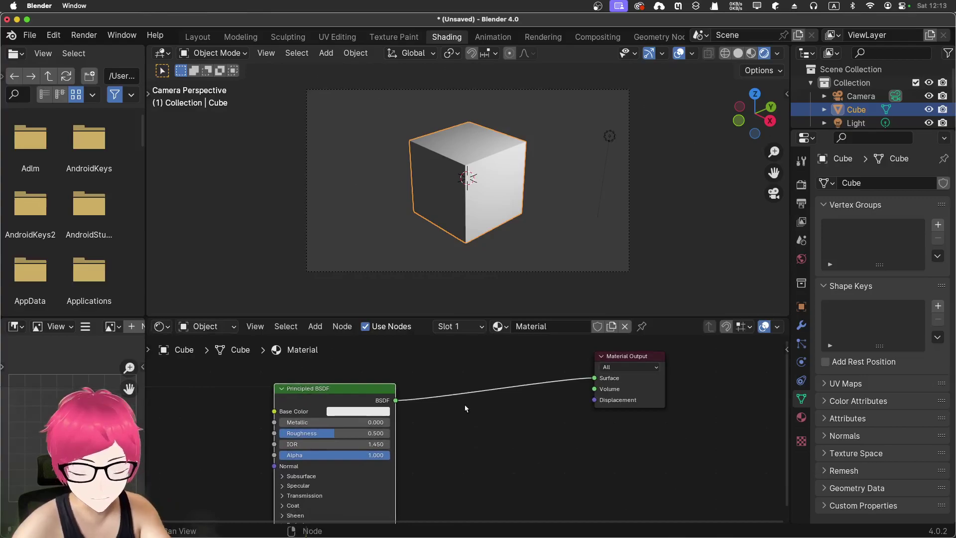
- Show the scene's render properties and insert a Shader to RGB node between the Principled BSDF and Material Output
{"action": "left_click", "coordinate": [800, 196]}
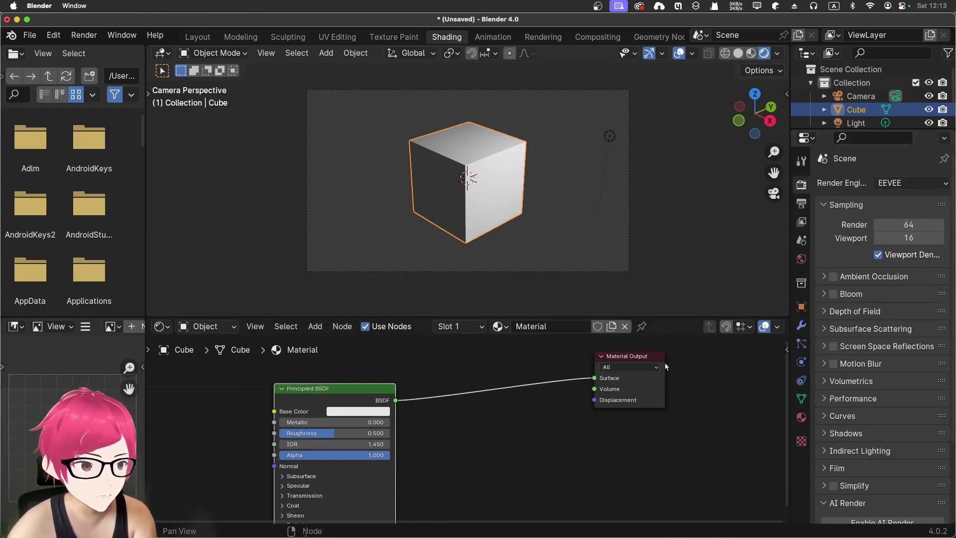
{"action": "left_click", "coordinate": [441, 369]}
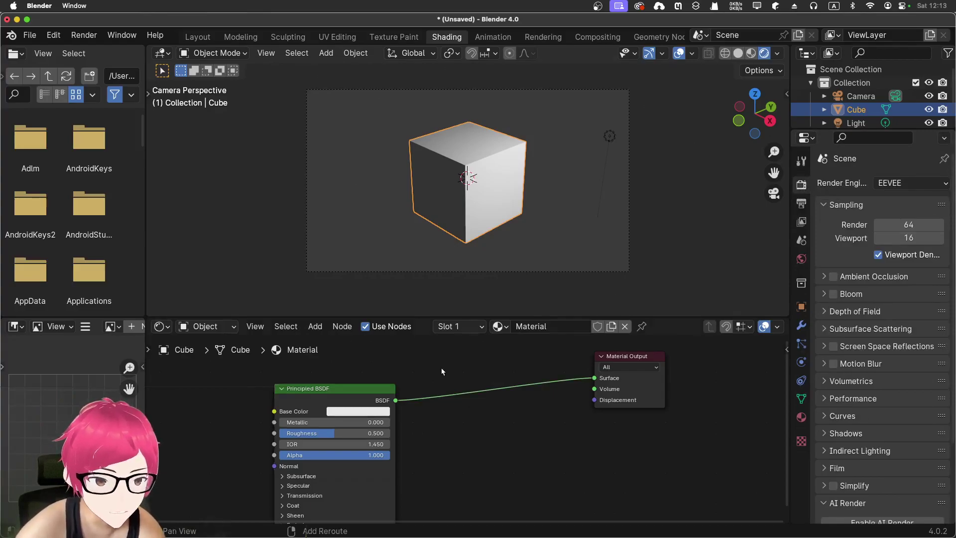
{"action": "key", "text": "shift+a"}
{"action": "left_click", "coordinate": [434, 355]}
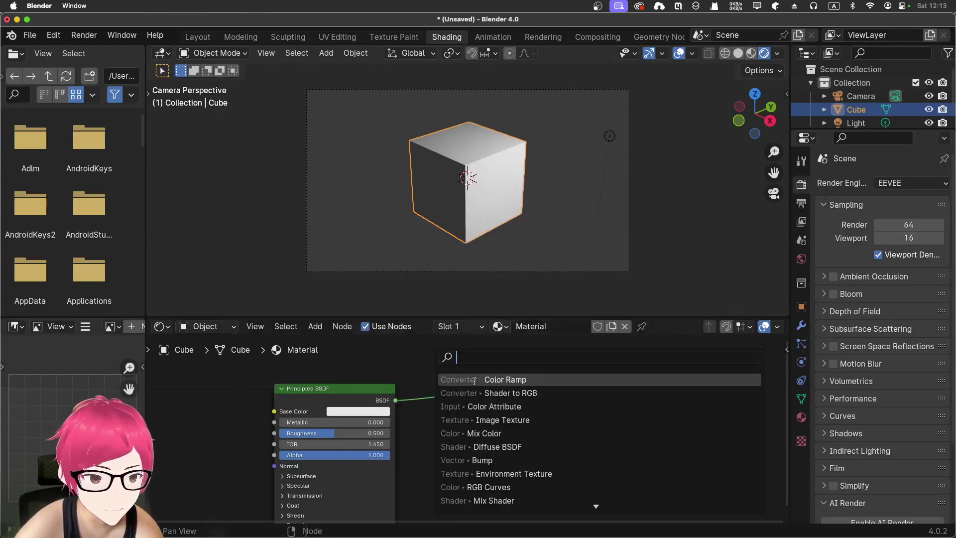
{"action": "left_click", "coordinate": [487, 392]}
{"action": "left_click", "coordinate": [540, 390]}
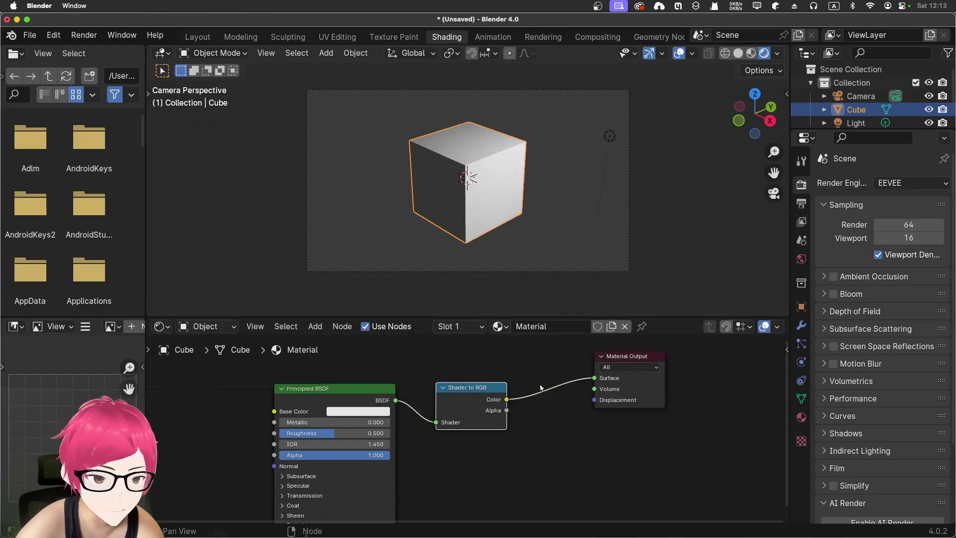
- Move the Material Output aside and insert a Color Ramp node between it and the Shader to RGB node
{"action": "left_click_drag", "start_coordinate": [626, 357], "coordinate": [672, 357]}
{"action": "key", "text": "shift+a"}
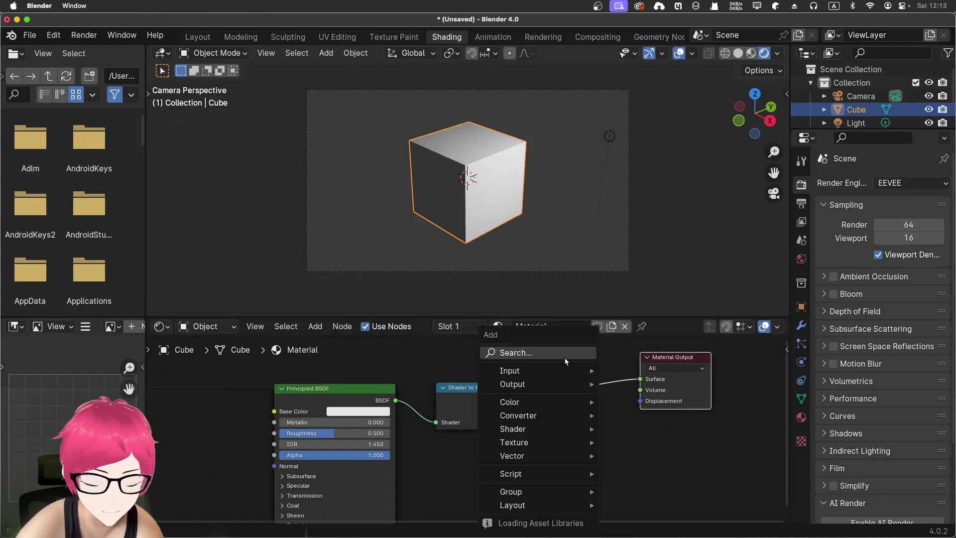
{"action": "left_click", "coordinate": [548, 352]}
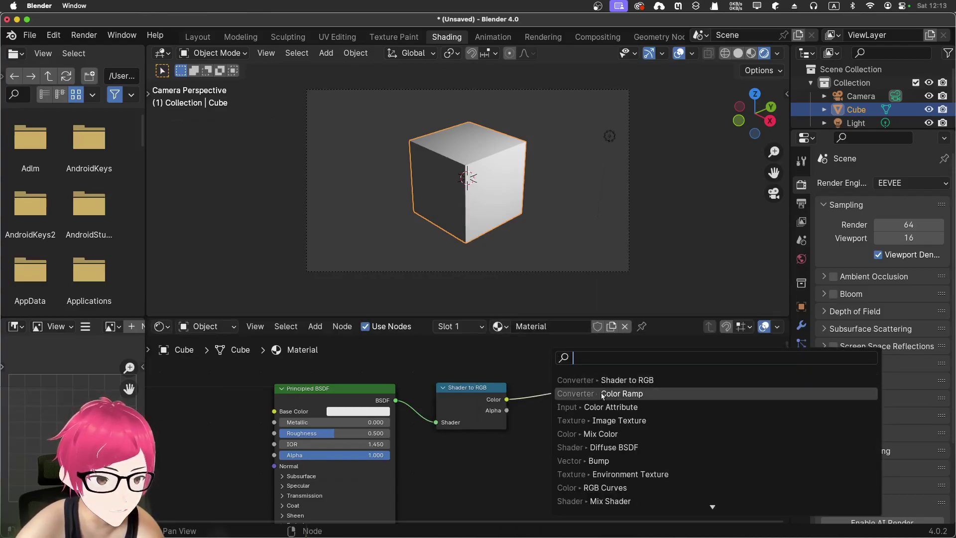
{"action": "left_click", "coordinate": [577, 392]}
{"action": "left_click", "coordinate": [537, 370]}
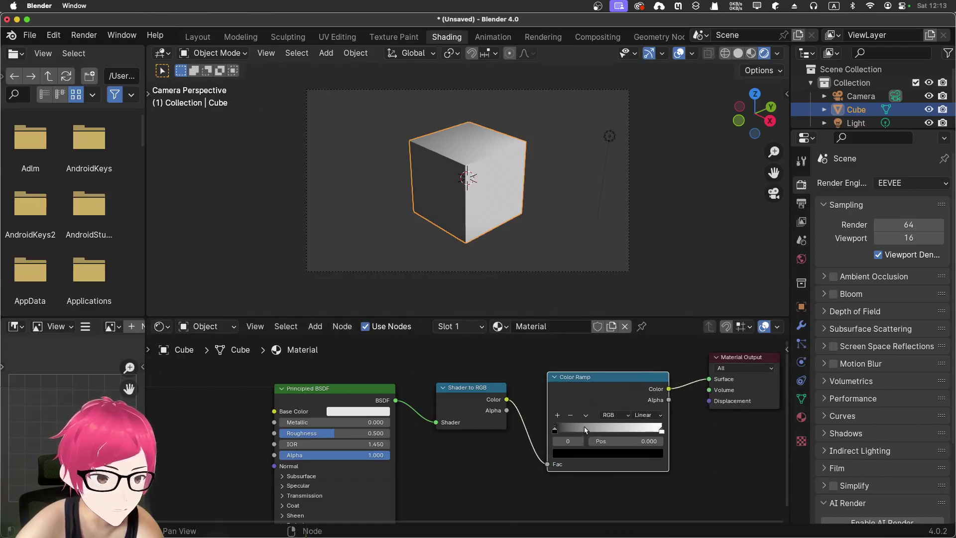
- Move the Color Ramp's white stop to 0.987 and set the ramp's interpolation to Constant
{"action": "mouse_move", "coordinate": [660, 432]}
{"action": "left_mouse_down"}
{"action": "mouse_move", "coordinate": [602, 432]}
{"action": "mouse_move", "coordinate": [660, 435]}
{"action": "left_mouse_up"}
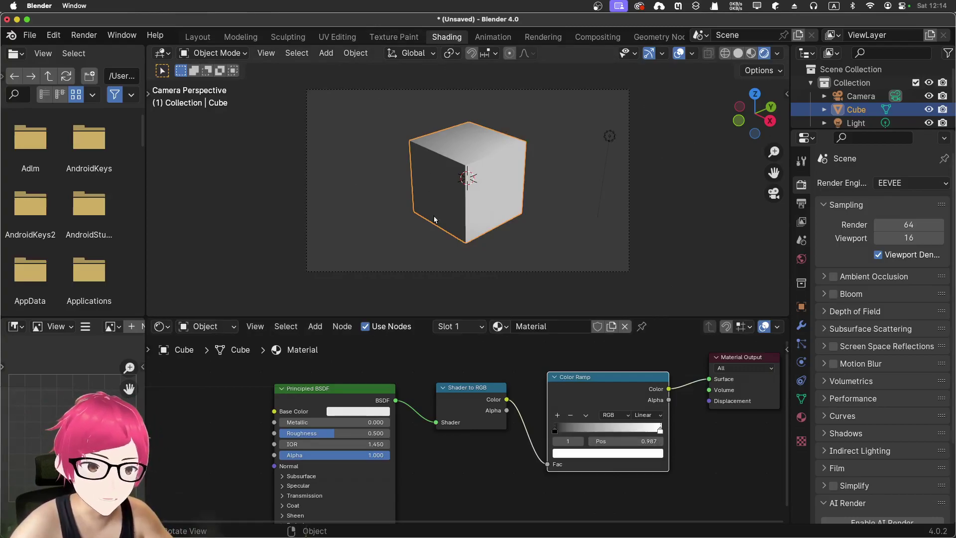
{"action": "left_click_drag", "start_coordinate": [528, 211], "coordinate": [526, 220]}
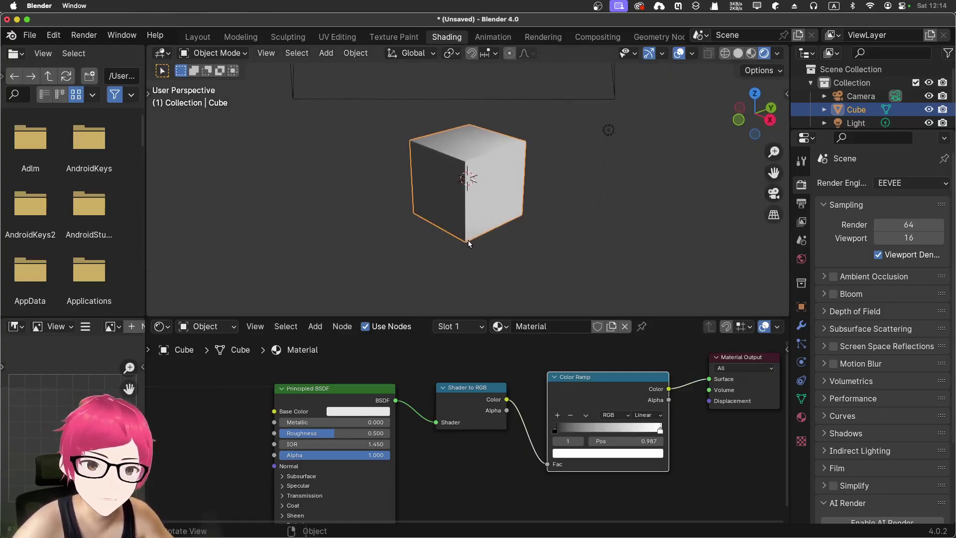
{"action": "left_click", "coordinate": [654, 417]}
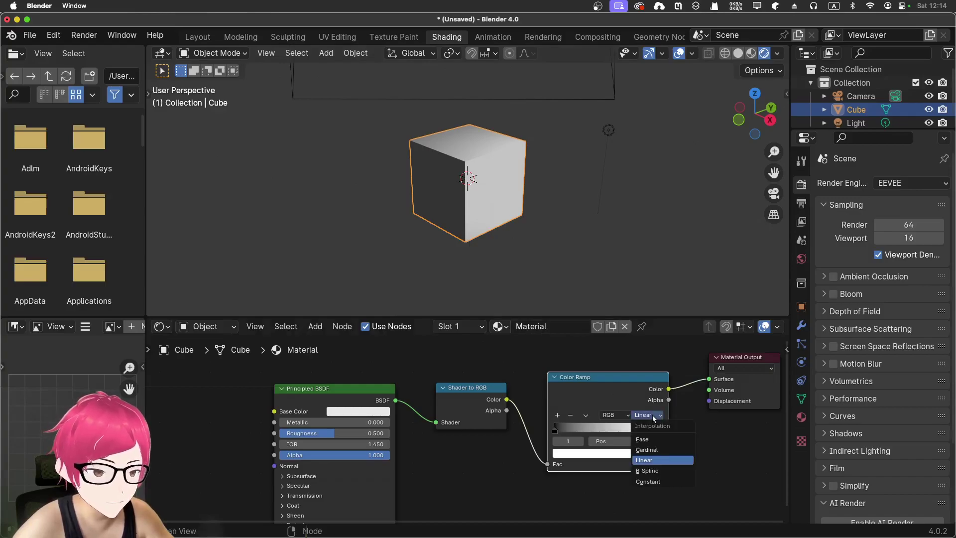
{"action": "left_click", "coordinate": [663, 480]}
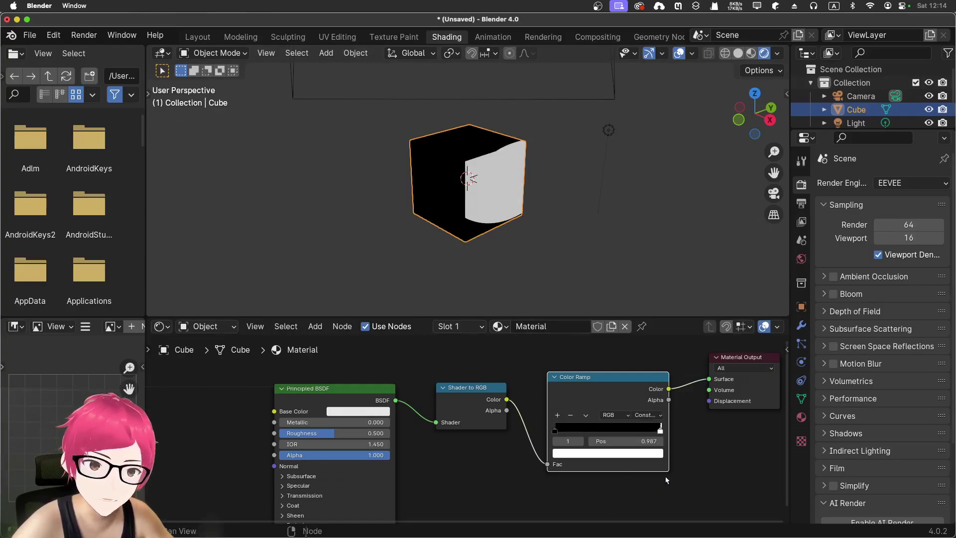
- Return the white stop to the ramp's end and add a middle stop at about 0.668, coloured grey with Value 0.127
{"action": "mouse_move", "coordinate": [665, 433]}
{"action": "left_mouse_down"}
{"action": "mouse_move", "coordinate": [580, 426]}
{"action": "mouse_move", "coordinate": [656, 433]}
{"action": "mouse_move", "coordinate": [673, 445]}
{"action": "mouse_move", "coordinate": [578, 441]}
{"action": "mouse_move", "coordinate": [650, 442]}
{"action": "mouse_move", "coordinate": [617, 431]}
{"action": "mouse_move", "coordinate": [595, 434]}
{"action": "mouse_move", "coordinate": [664, 440]}
{"action": "left_mouse_up"}
{"action": "left_click", "coordinate": [556, 416]}
{"action": "left_click_drag", "start_coordinate": [582, 434], "coordinate": [626, 434]}
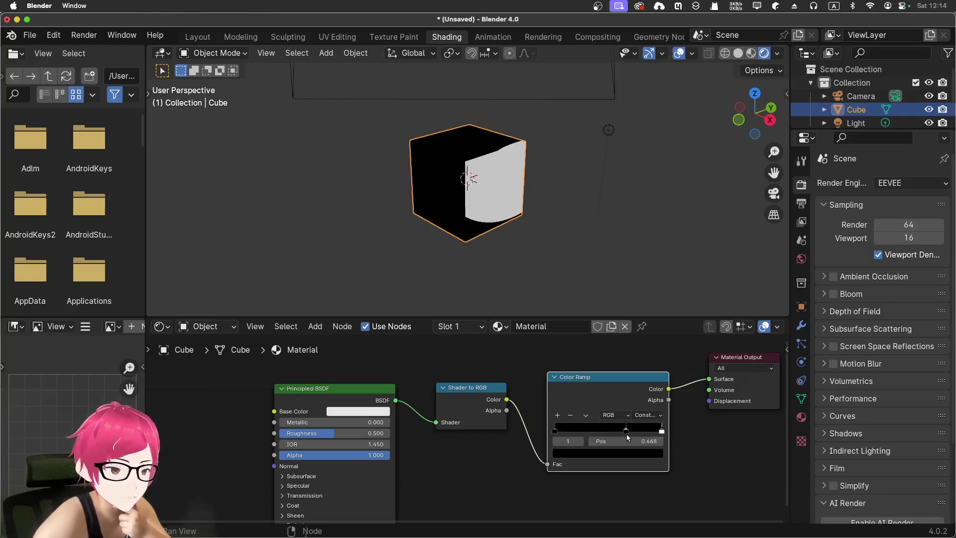
{"action": "left_click", "coordinate": [616, 456]}
{"action": "left_click_drag", "start_coordinate": [653, 373], "coordinate": [654, 349]}
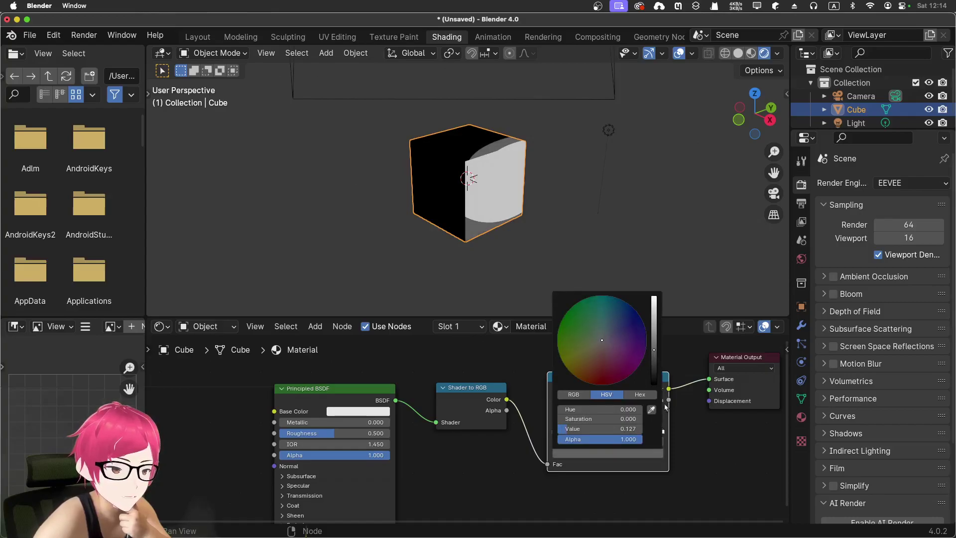
- Reposition the Color Ramp stops to about 0.346 for white, 0.299 for grey and 0.010 for black
{"action": "mouse_move", "coordinate": [625, 433]}
{"action": "left_mouse_down"}
{"action": "mouse_move", "coordinate": [574, 428]}
{"action": "mouse_move", "coordinate": [656, 429]}
{"action": "mouse_move", "coordinate": [591, 428]}
{"action": "left_mouse_up"}
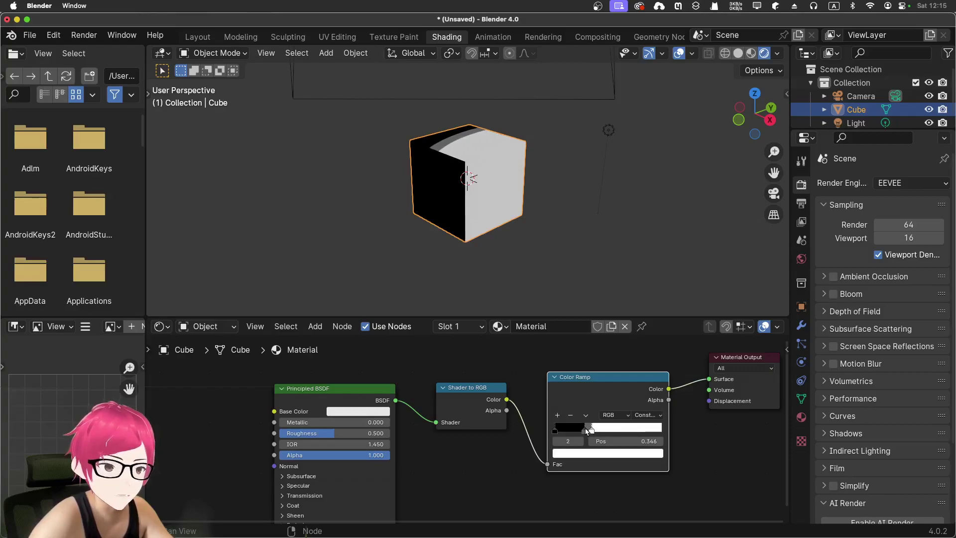
{"action": "left_click", "coordinate": [583, 432]}
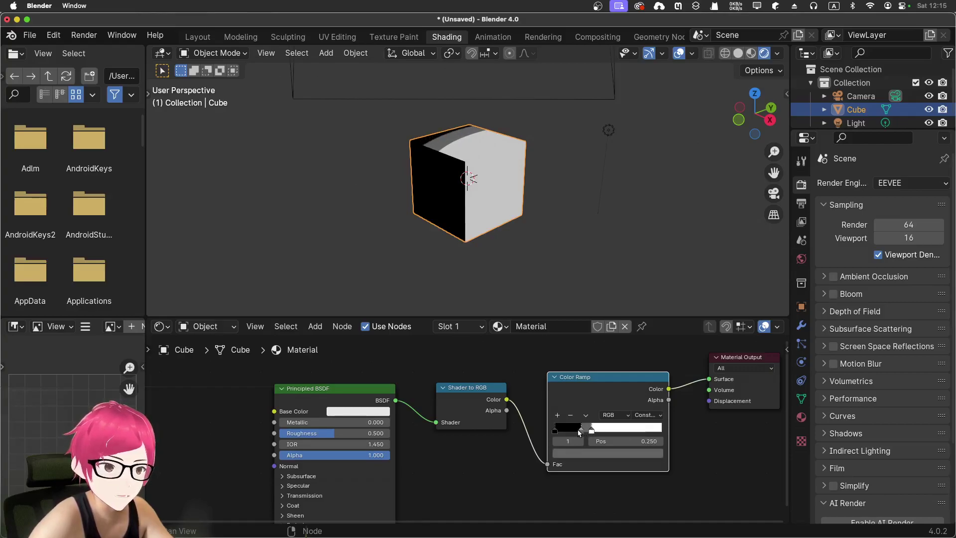
{"action": "left_click_drag", "start_coordinate": [581, 433], "coordinate": [583, 430]}
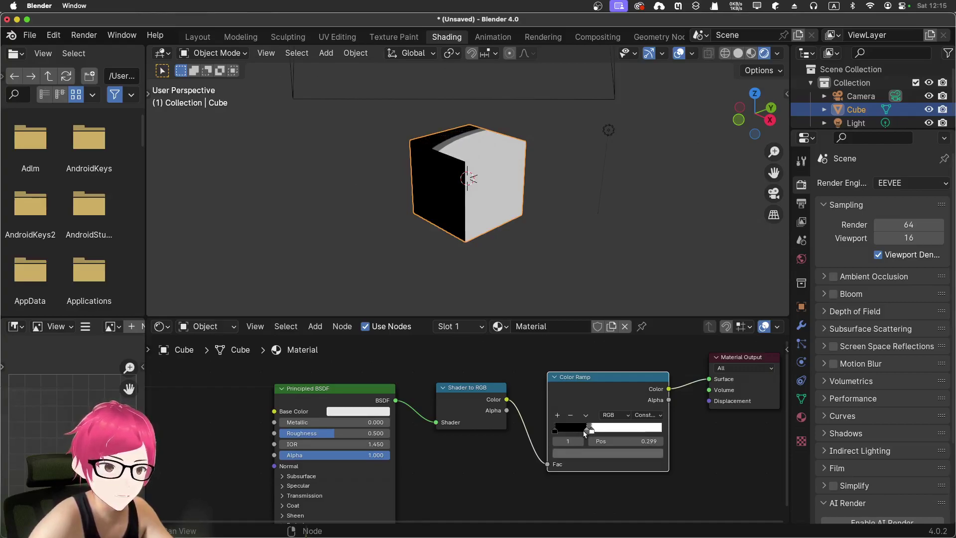
{"action": "left_click", "coordinate": [556, 432]}
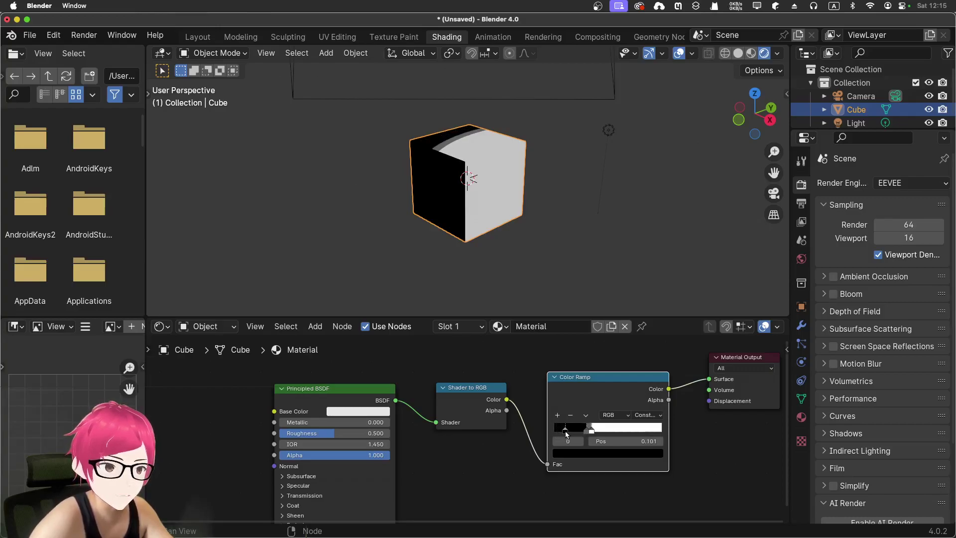
{"action": "left_click_drag", "start_coordinate": [552, 431], "coordinate": [554, 431]}
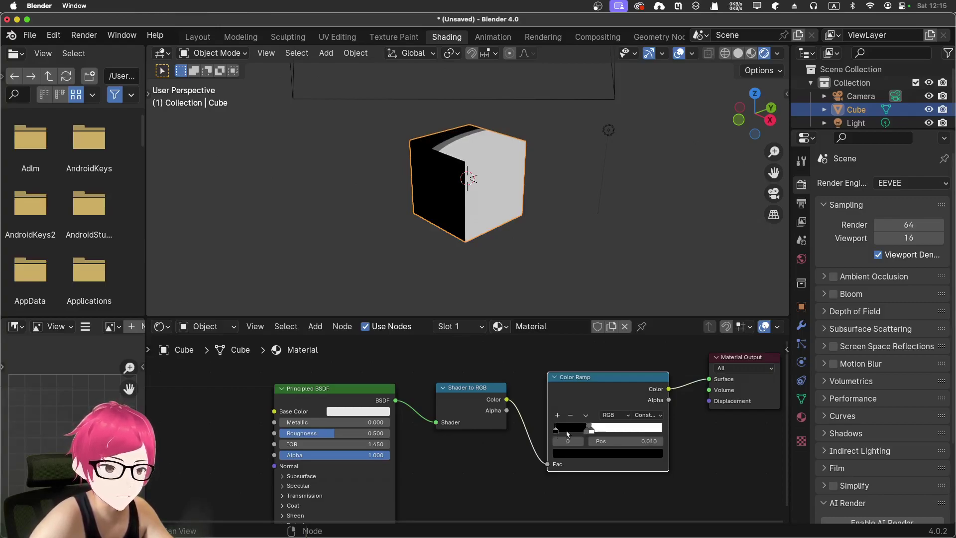
- Deselect the cube, return to the camera view and add a Grease Pencil Scene Line Art object
{"action": "left_click", "coordinate": [511, 251]}
{"action": "scroll", "coordinate": [510, 247], "scroll_direction": "right", "scroll_amount": 3}
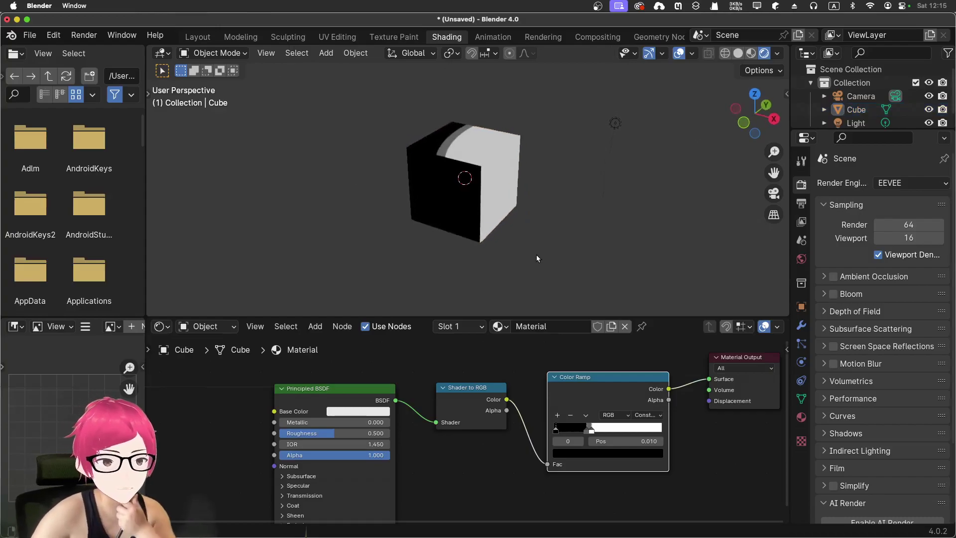
{"action": "key", "text": "KP_0"}
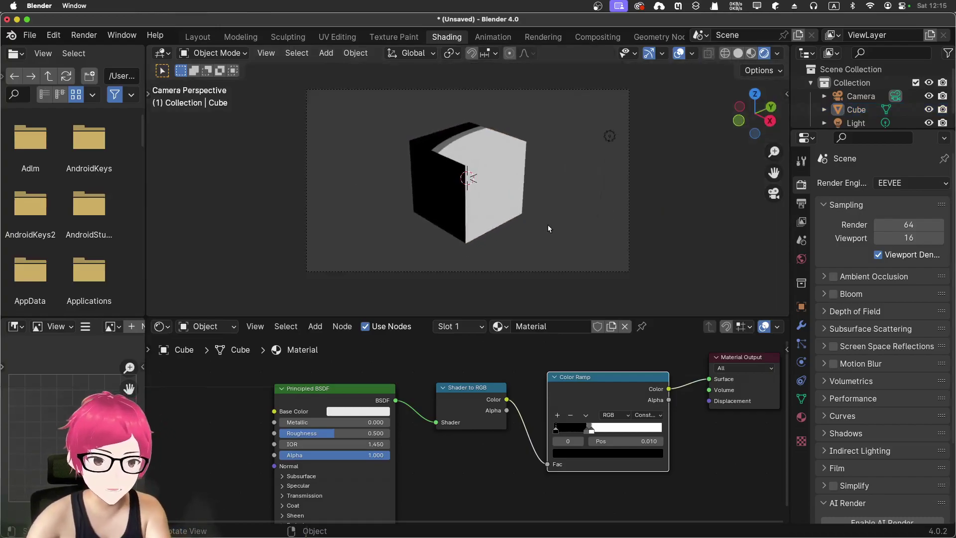
{"action": "key", "text": "shift+a"}
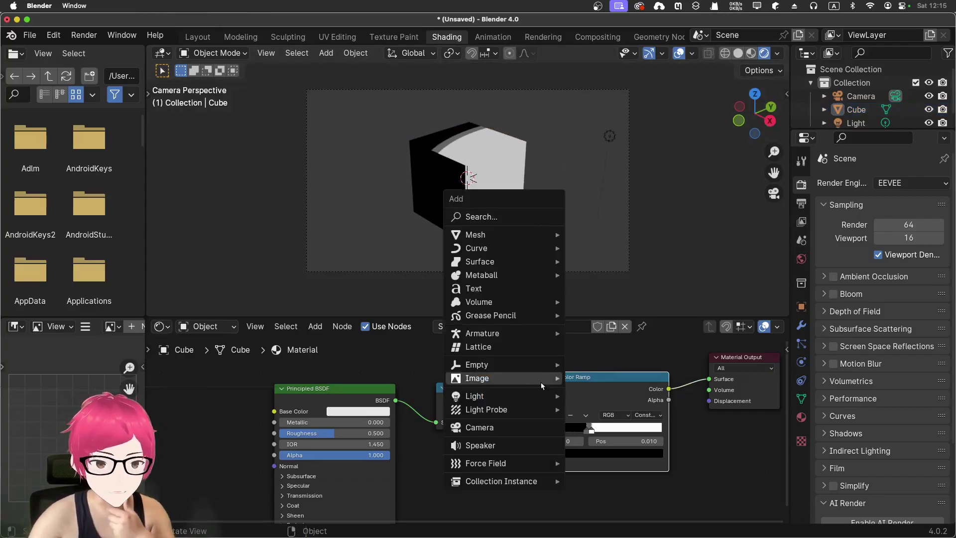
{"action": "mouse_move", "coordinate": [525, 324]}
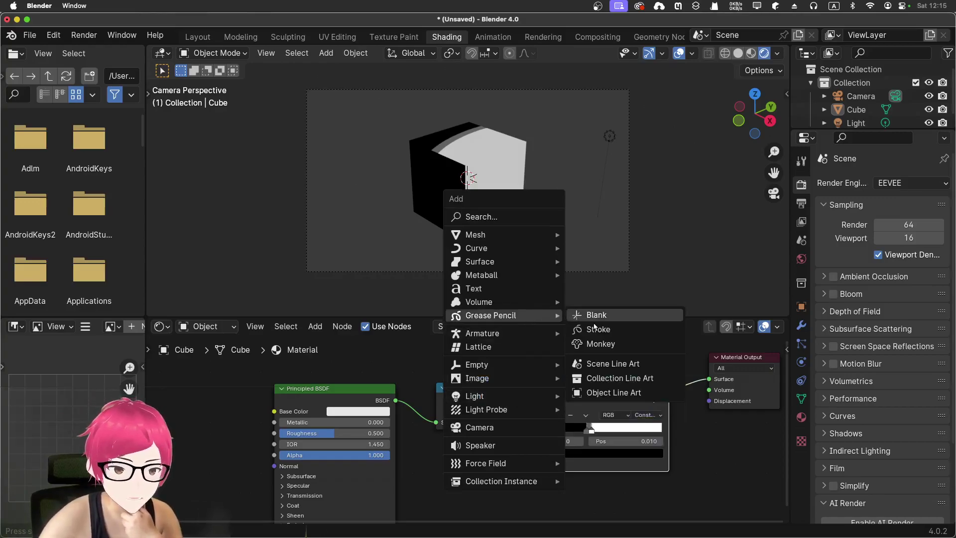
{"action": "left_click", "coordinate": [612, 365]}
- Inspect the line art on the cube up close in the camera view and switch to the Layout workspace
{"action": "left_click", "coordinate": [544, 184]}
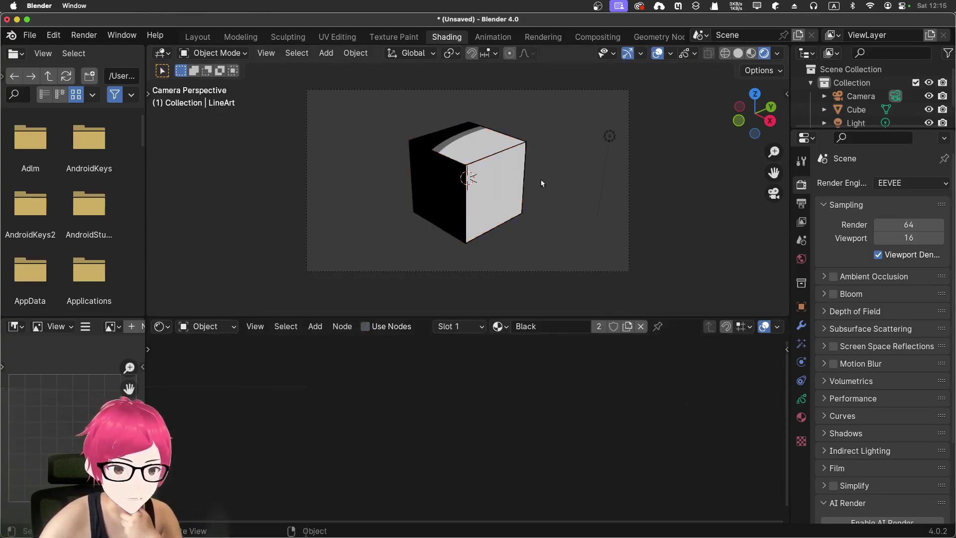
{"action": "scroll", "coordinate": [450, 148], "scroll_direction": "up", "scroll_amount": 5}
{"action": "scroll", "coordinate": [466, 172], "scroll_direction": "down", "scroll_amount": 3}
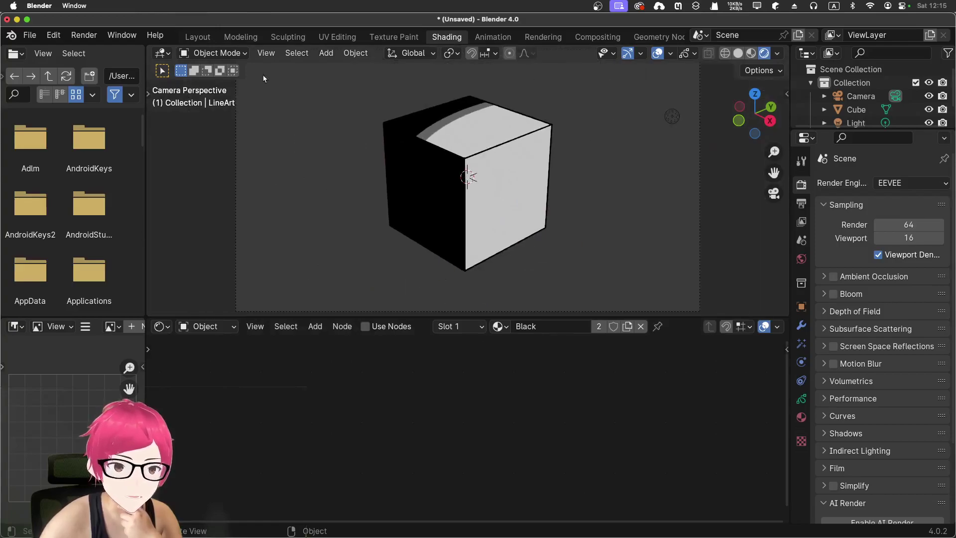
{"action": "left_click", "coordinate": [192, 37]}
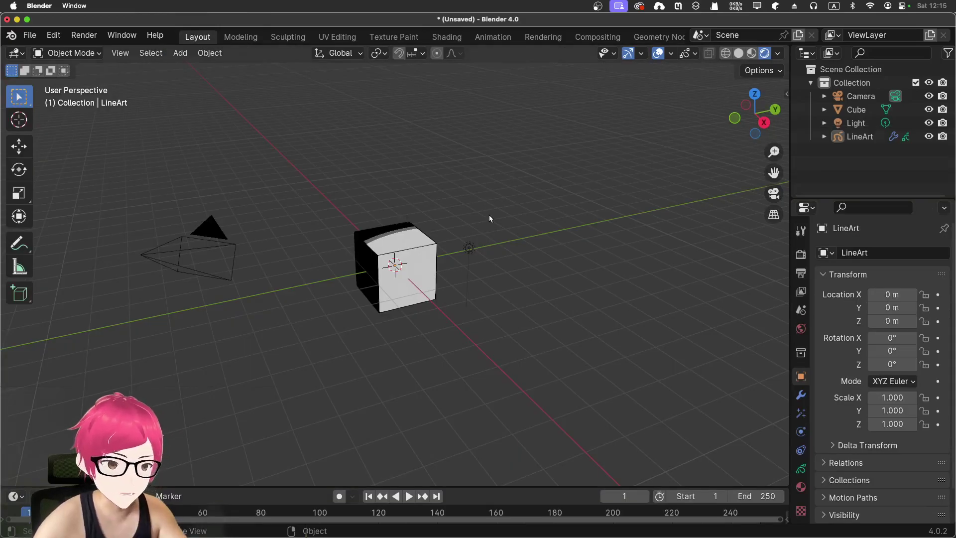
- Check the outlined cube up close in camera view and switch to the Pose Stand male document in Photoshop
{"action": "key", "text": "KP_0"}
{"action": "scroll", "coordinate": [538, 202], "scroll_direction": "up", "scroll_amount": 4}
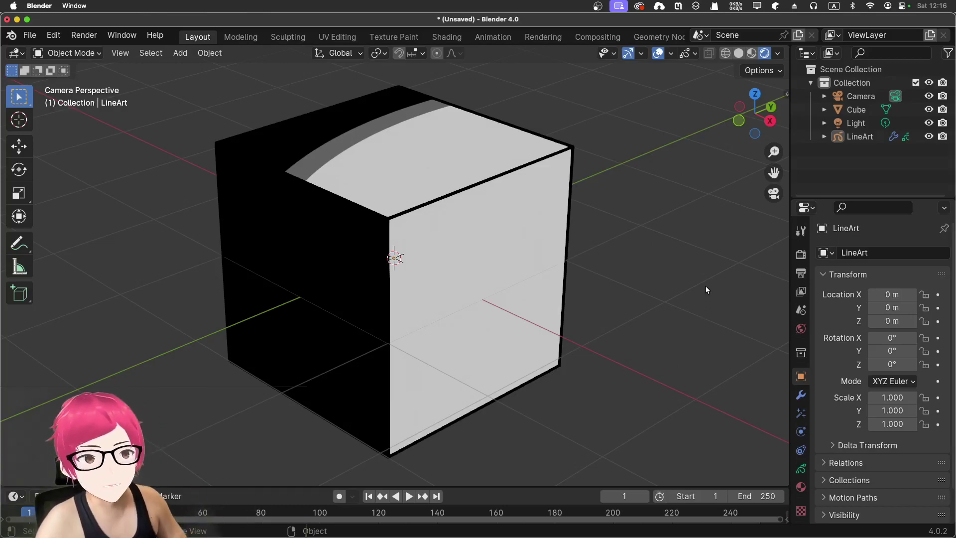
{"action": "key", "text": "ctrl+Up"}
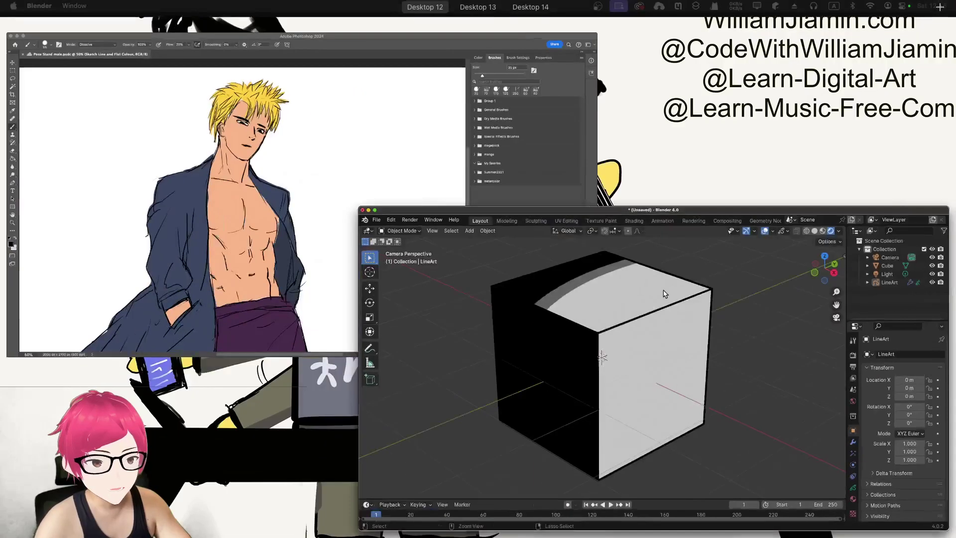
{"action": "left_click", "coordinate": [438, 232]}
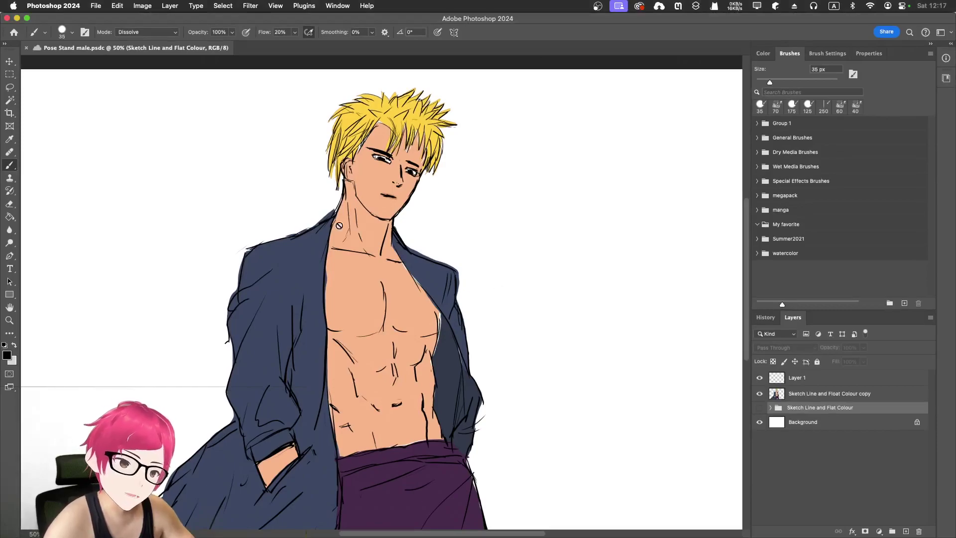
- Add a new layer above Layer 1 and rename Layer 1 as "shadow"
{"action": "left_click", "coordinate": [799, 381]}
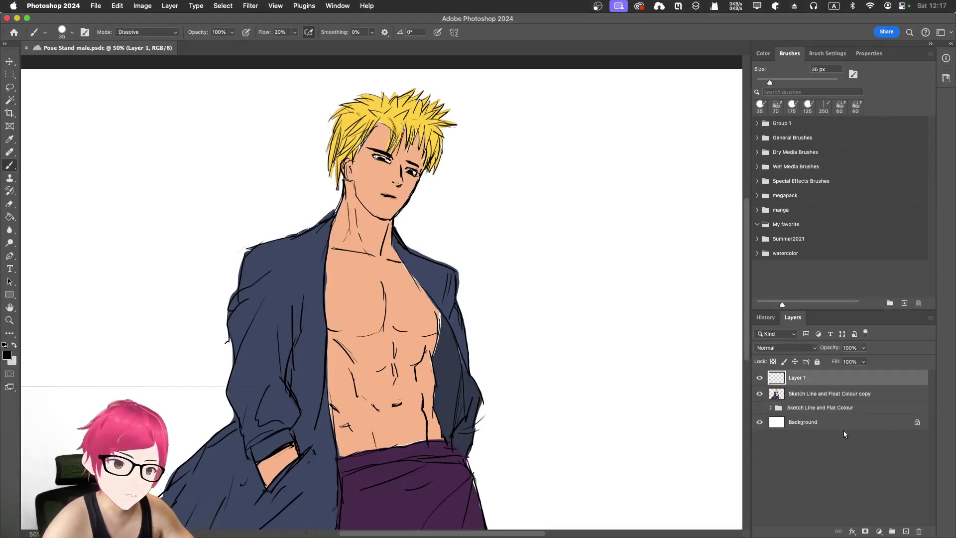
{"action": "left_click", "coordinate": [905, 531]}
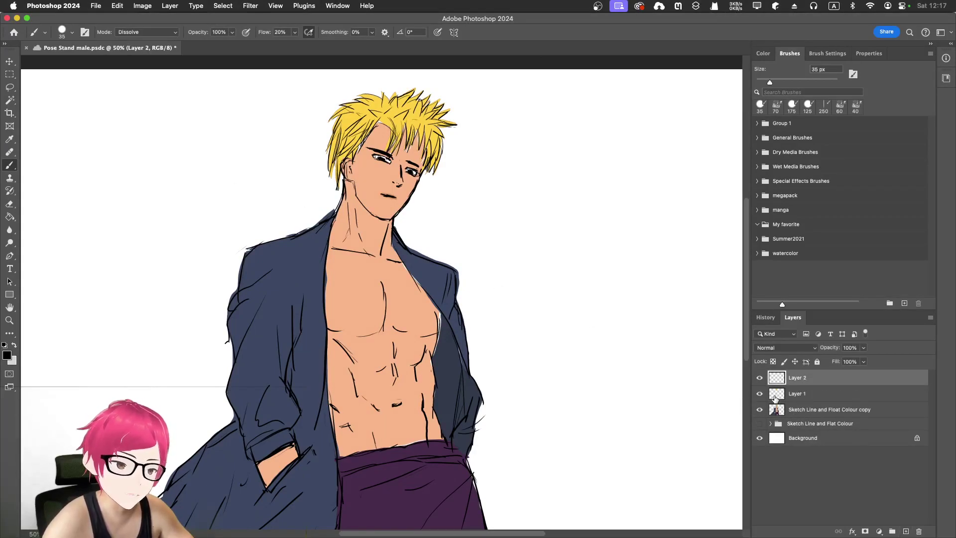
{"action": "left_click", "coordinate": [781, 398]}
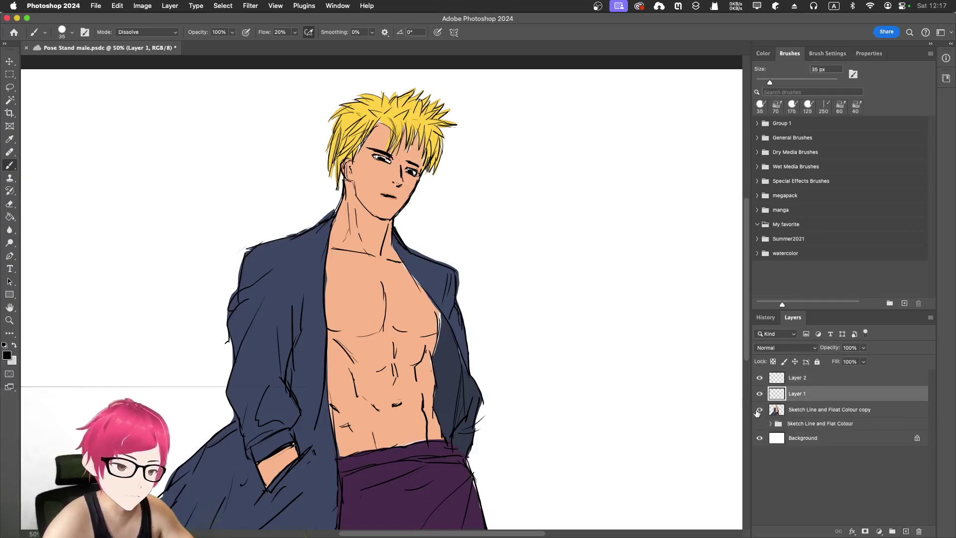
{"action": "left_click", "coordinate": [799, 413]}
{"action": "left_click", "coordinate": [785, 396]}
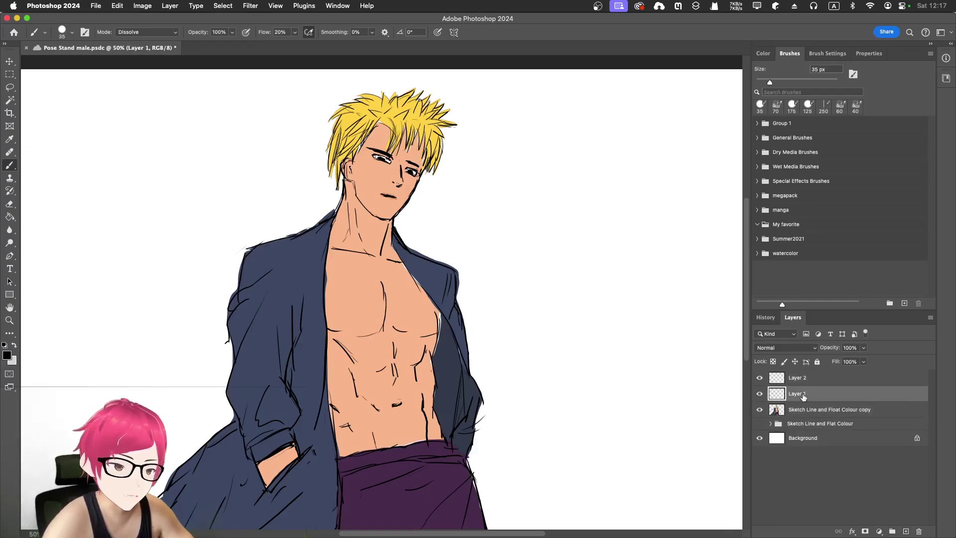
{"action": "double_click", "coordinate": [796, 393]}
{"action": "type", "text": "shadow"}
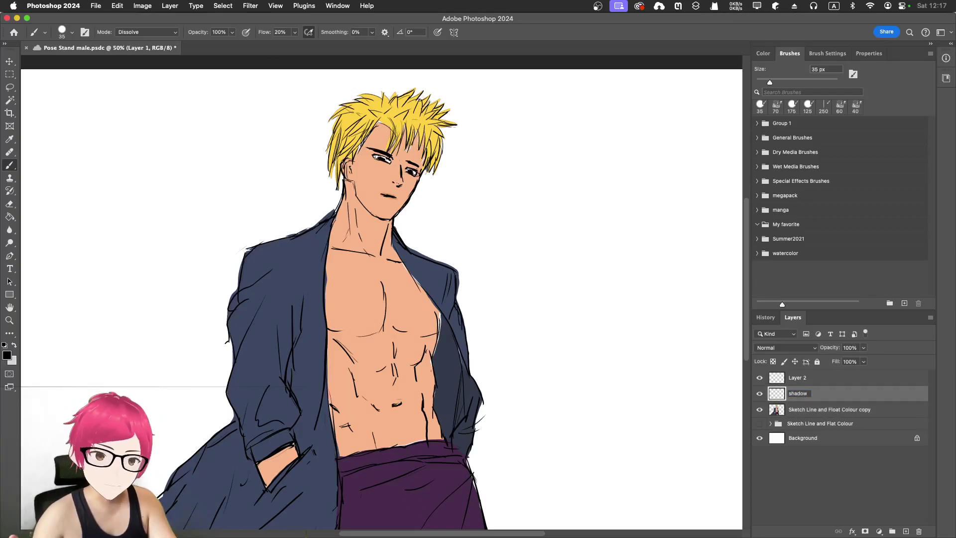
{"action": "key", "text": "Return"}
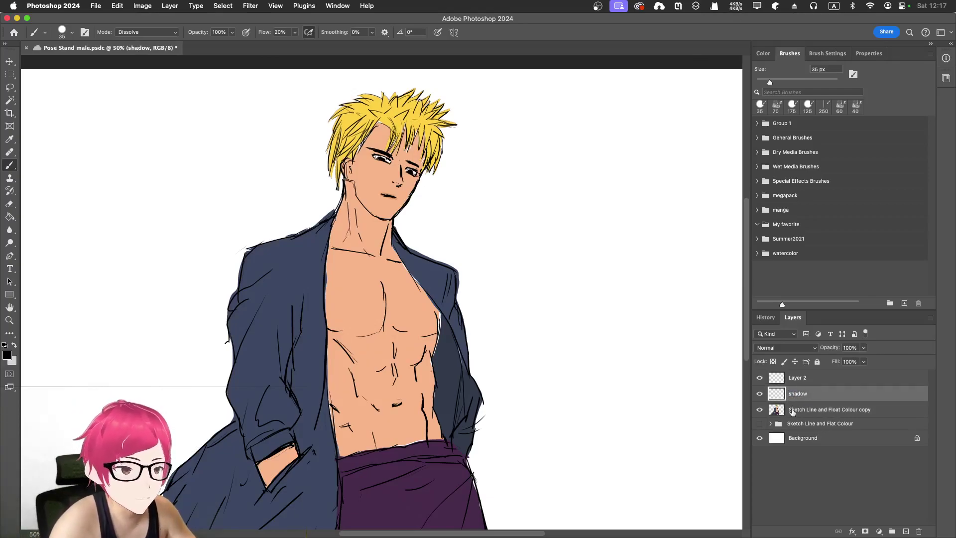
- Rename the new top layer, Layer 2, as "transition shadow"
{"action": "double_click", "coordinate": [802, 377]}
{"action": "type", "text": "transiti"}
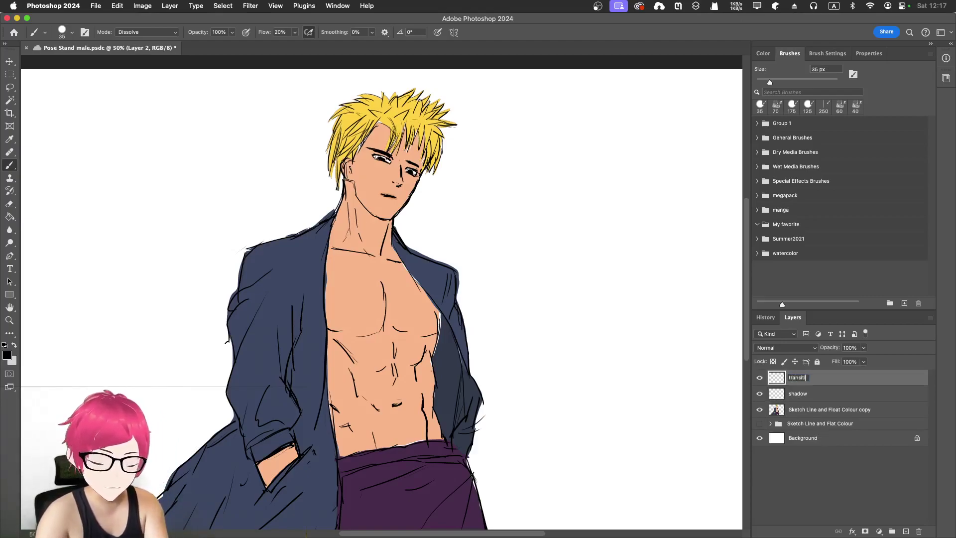
{"action": "type", "text": "on shadow"}
{"action": "key", "text": "Return"}
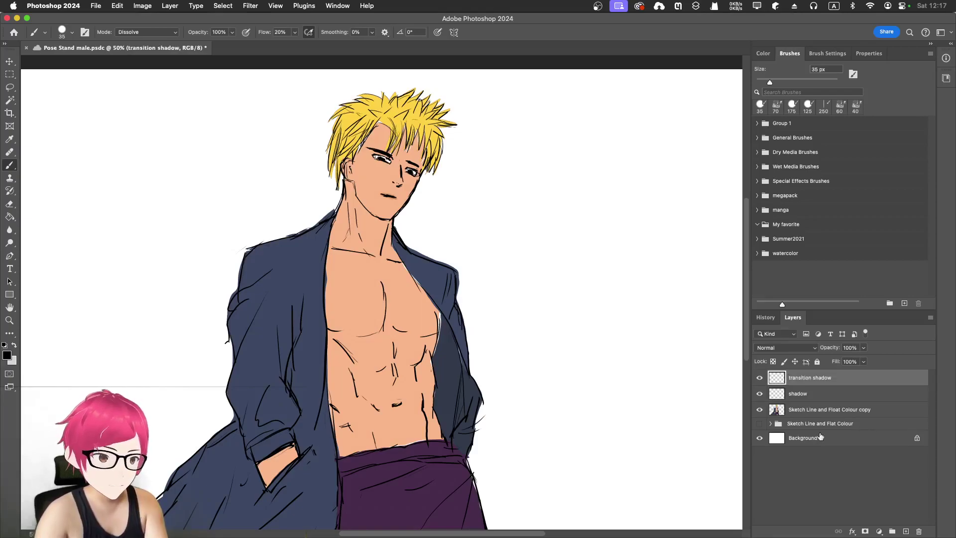
- Select the skin area of the face and torso on the Sketch Line and Float Colour copy layer with the Magic Wand
{"action": "left_click", "coordinate": [795, 395]}
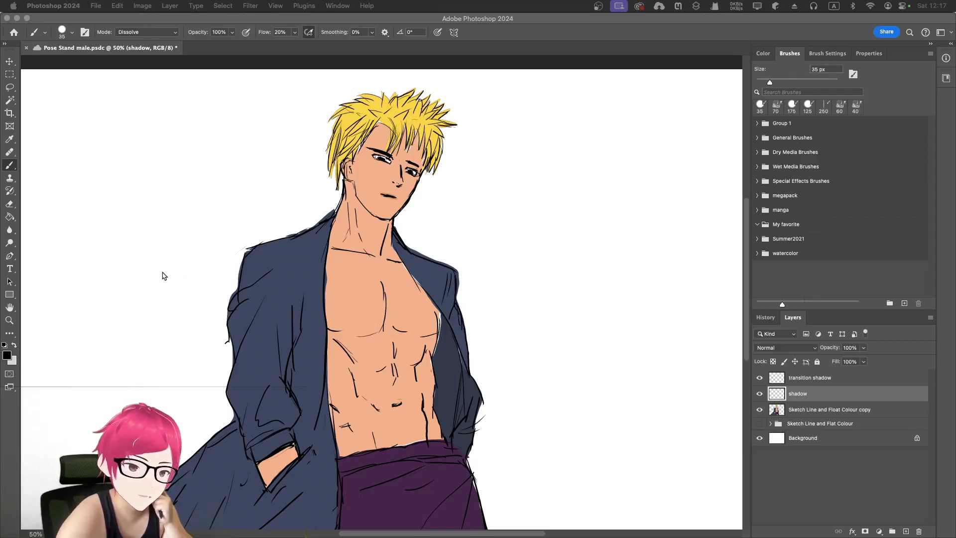
{"action": "left_click", "coordinate": [803, 410]}
{"action": "left_click", "coordinate": [803, 411]}
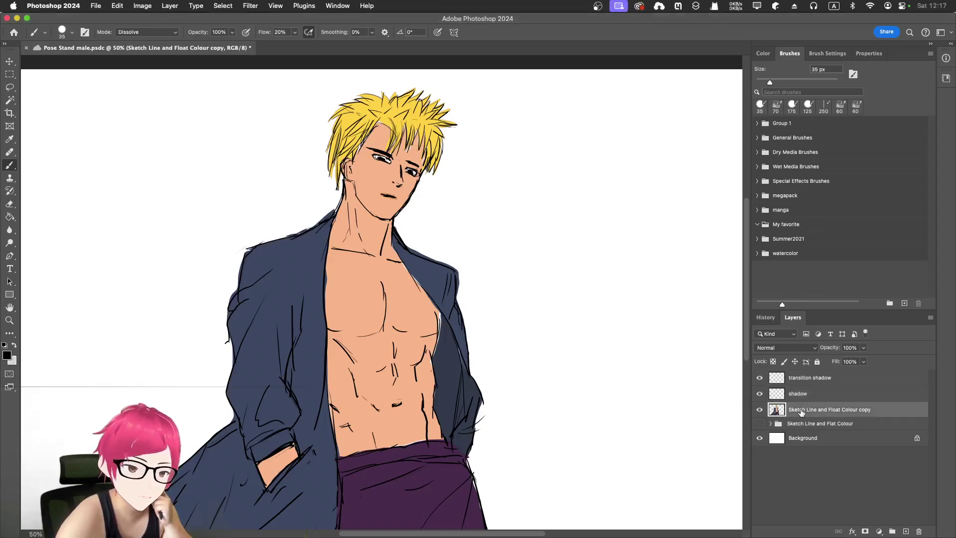
{"action": "left_click", "coordinate": [9, 100]}
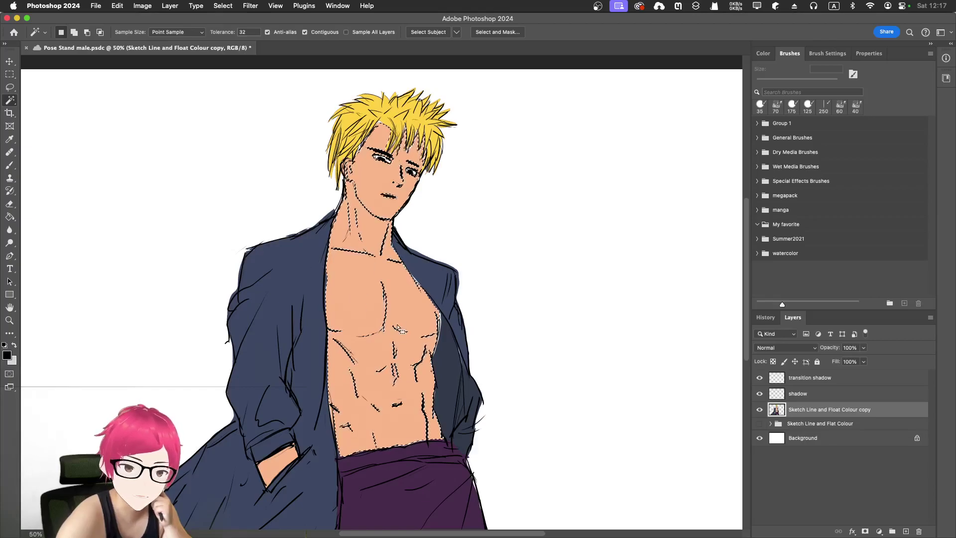
{"action": "scroll", "coordinate": [401, 365], "scroll_direction": "up", "scroll_amount": 2}
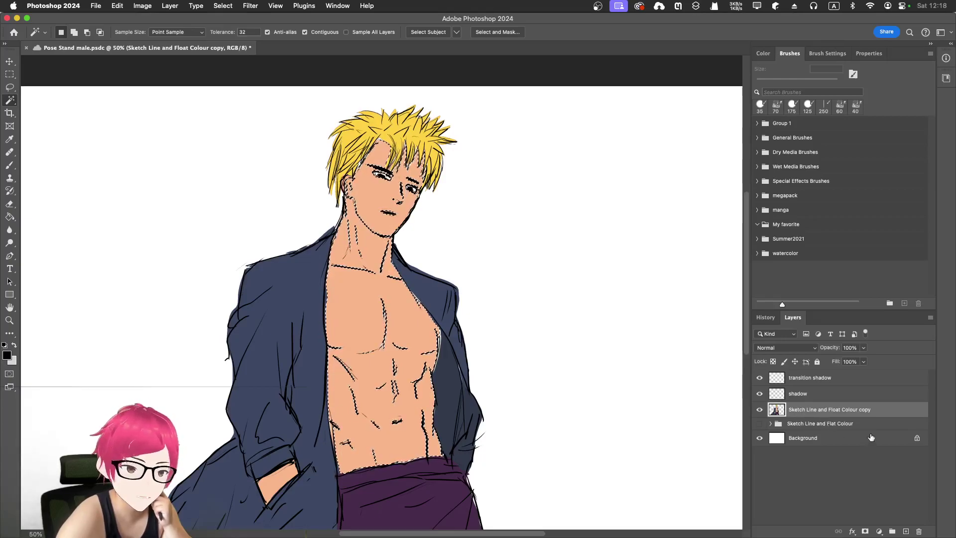
- Add a layer mask to the shadow layer from the skin selection
{"action": "left_click", "coordinate": [822, 396]}
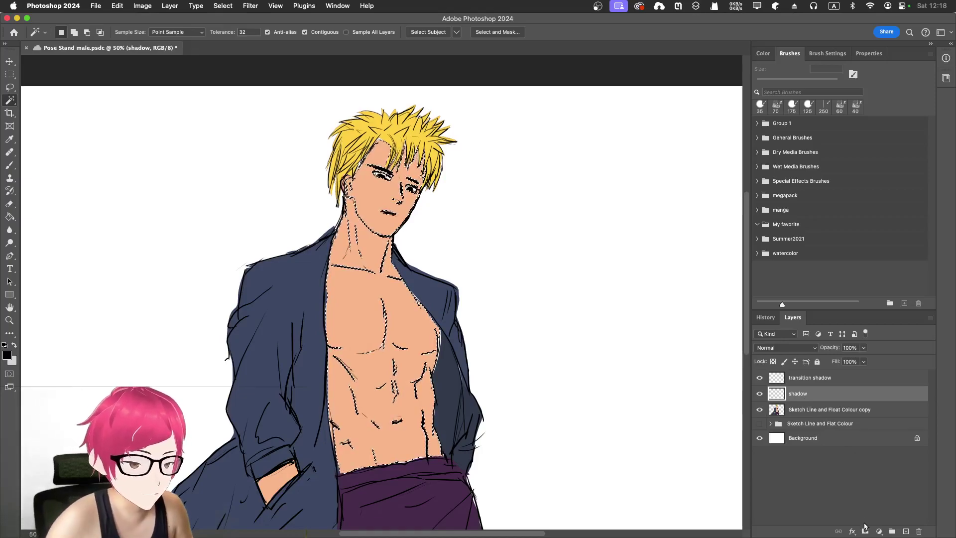
{"action": "left_click", "coordinate": [878, 531]}
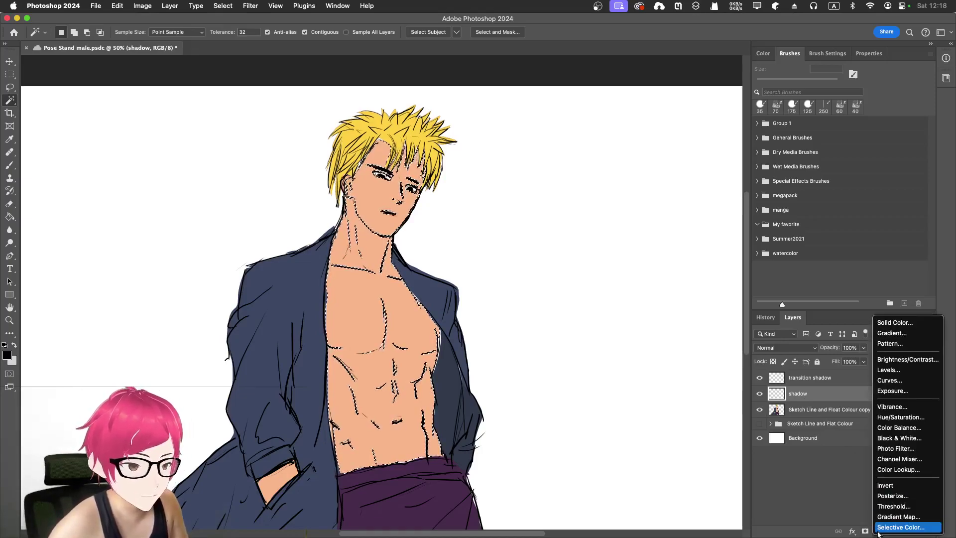
{"action": "left_click", "coordinate": [849, 500]}
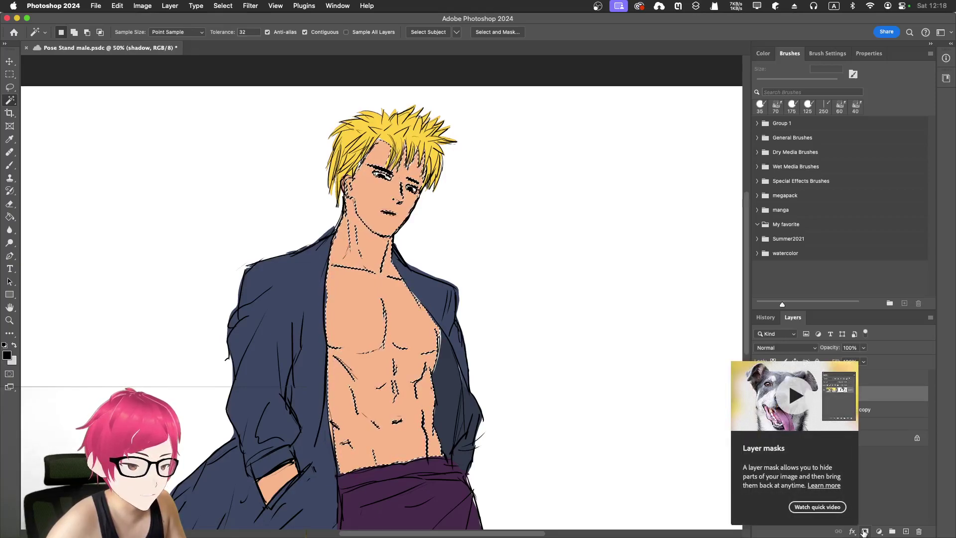
{"action": "left_click", "coordinate": [864, 531]}
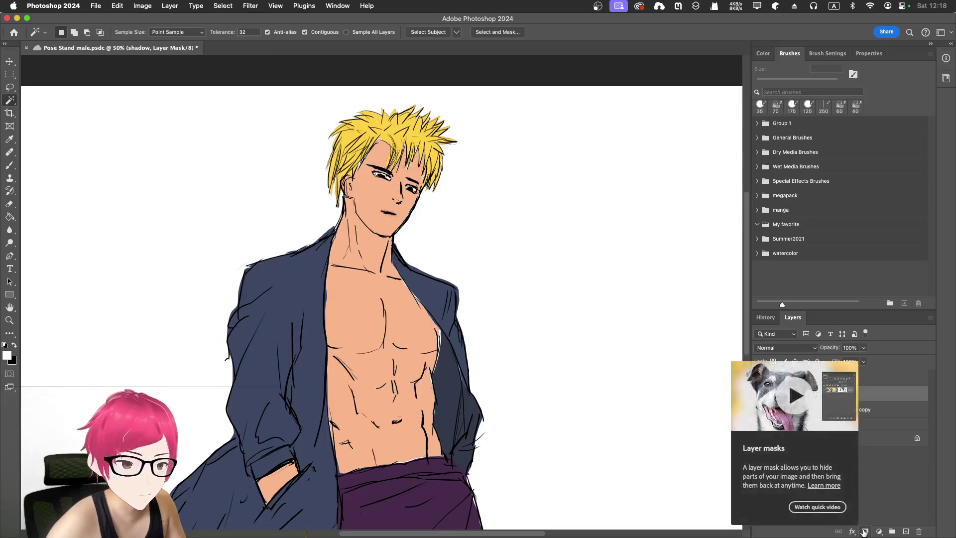
- Target the shadow layer's pixels instead of its mask, set the Brush size to 50 px and display the colour wheel
{"action": "left_click", "coordinate": [777, 394]}
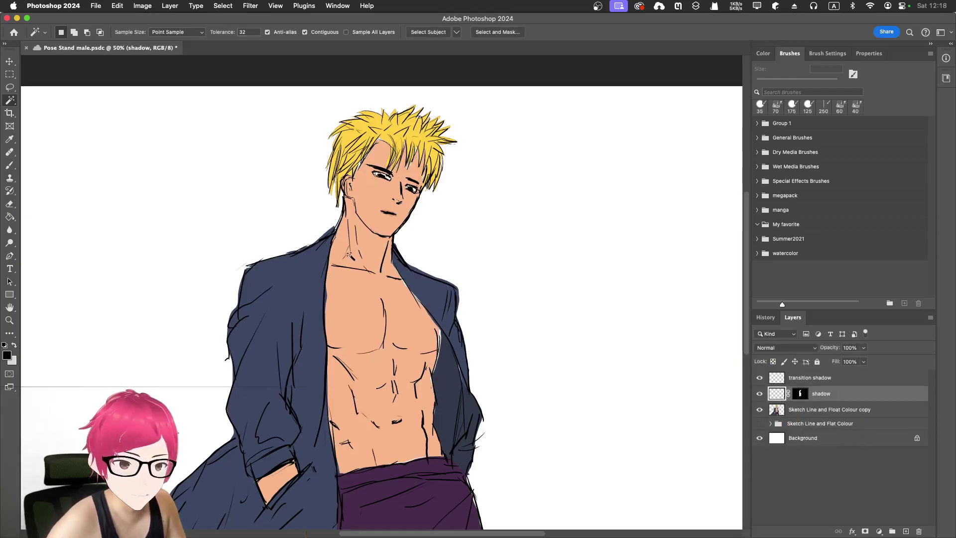
{"action": "key", "text": "b"}
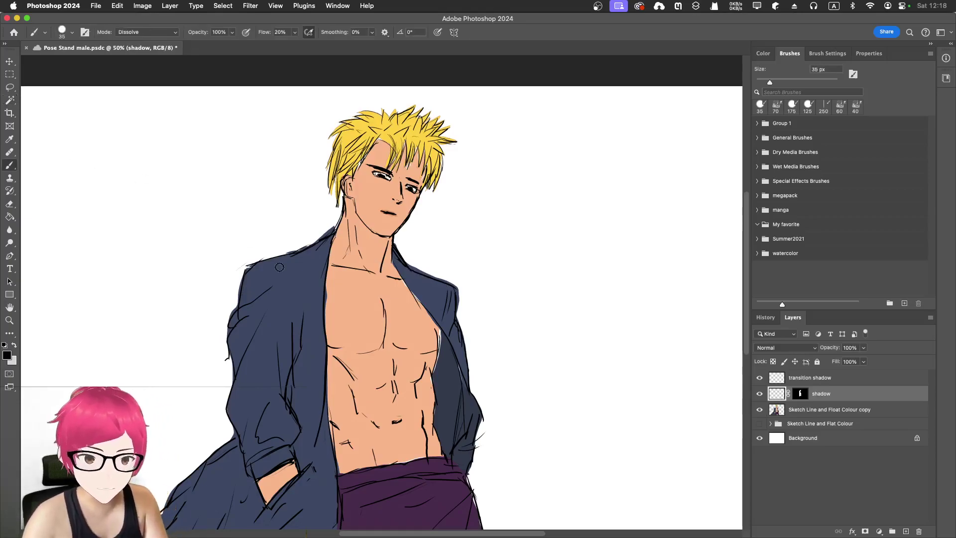
{"action": "key", "text": "bracketright"}
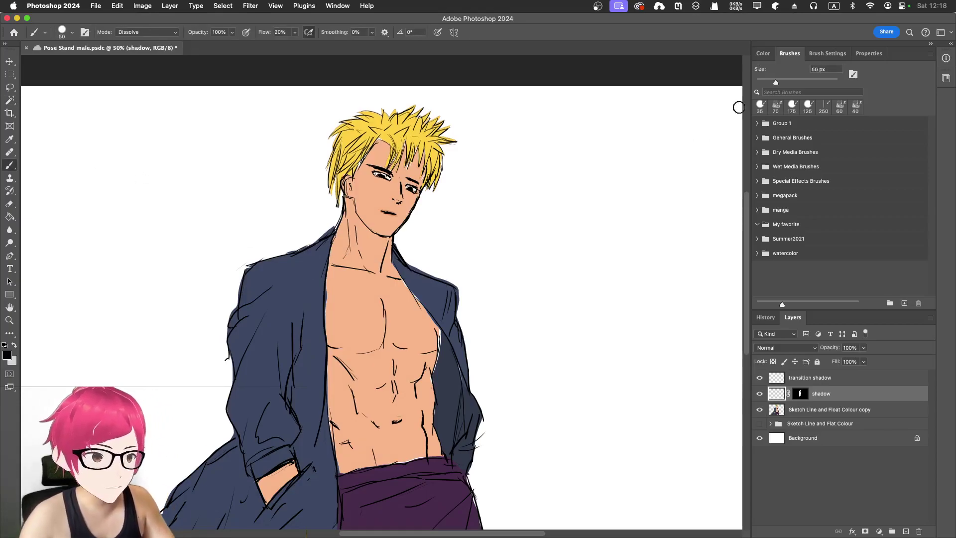
{"action": "left_click", "coordinate": [762, 53]}
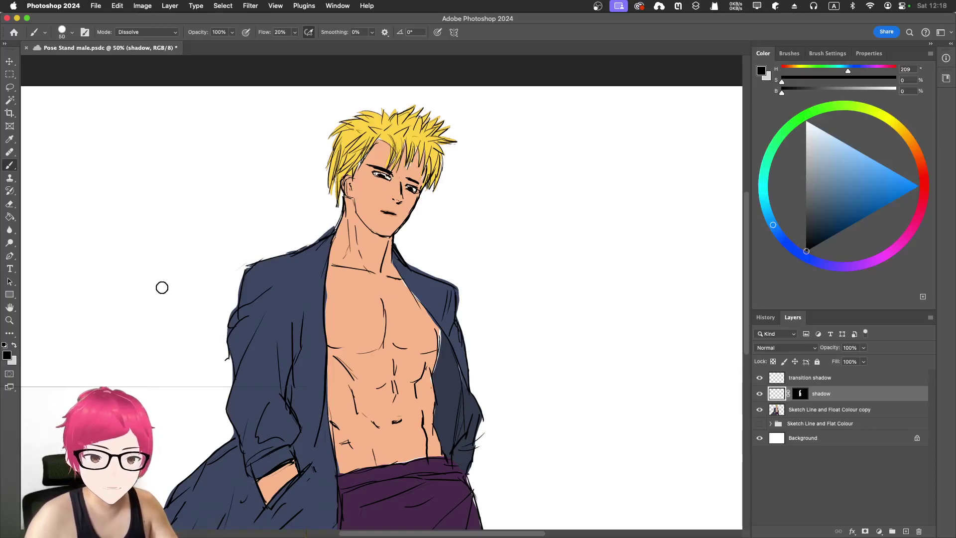
- Test the mask with three black brush strokes across the chest and undo them
{"action": "mouse_move", "coordinate": [327, 298]}
{"action": "left_mouse_down"}
{"action": "mouse_move", "coordinate": [421, 299]}
{"action": "mouse_move", "coordinate": [359, 344]}
{"action": "left_mouse_up"}
{"action": "left_click_drag", "start_coordinate": [256, 387], "coordinate": [448, 362]}
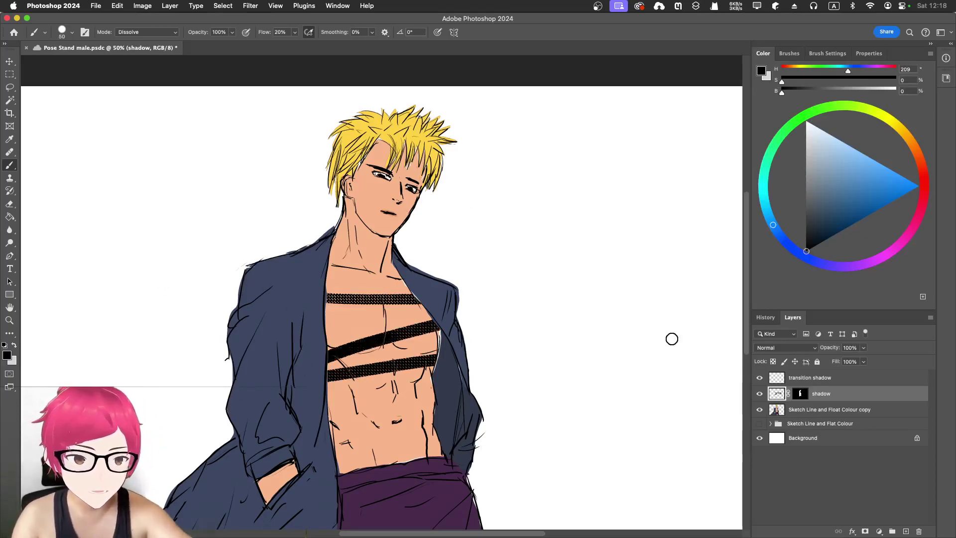
{"action": "key", "text": "super+z"}
{"action": "key", "text": "super+z"}
{"action": "key", "text": "super+z"}
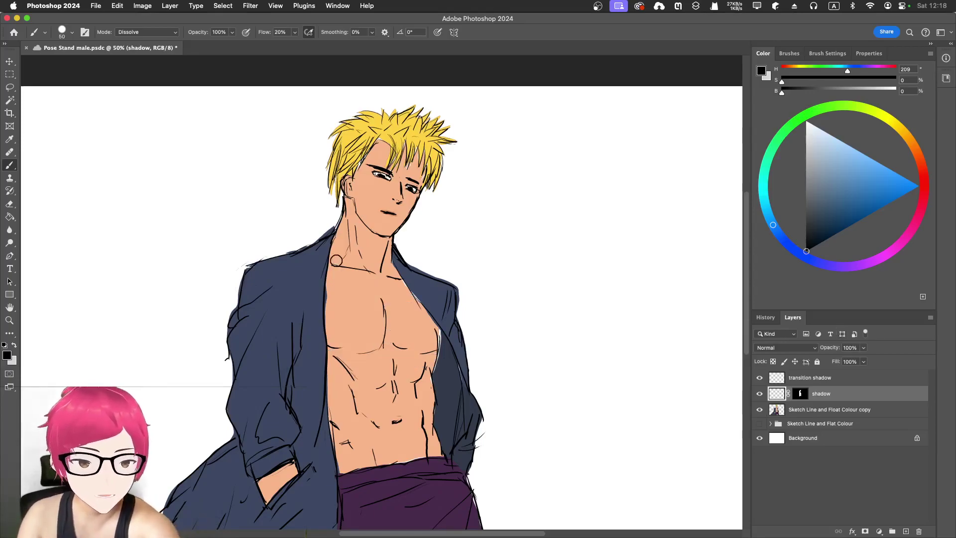
- Paint more crossing black test strokes over the masked chest and abdomen and undo them all
{"action": "mouse_move", "coordinate": [327, 287]}
{"action": "left_mouse_down"}
{"action": "mouse_move", "coordinate": [391, 286]}
{"action": "mouse_move", "coordinate": [378, 293]}
{"action": "mouse_move", "coordinate": [402, 447]}
{"action": "left_mouse_up"}
{"action": "left_click_drag", "start_coordinate": [327, 363], "coordinate": [436, 361]}
{"action": "mouse_move", "coordinate": [328, 412]}
{"action": "left_mouse_down"}
{"action": "mouse_move", "coordinate": [432, 383]}
{"action": "mouse_move", "coordinate": [331, 420]}
{"action": "left_mouse_up"}
{"action": "left_click_drag", "start_coordinate": [329, 347], "coordinate": [433, 314]}
{"action": "left_click_drag", "start_coordinate": [414, 292], "coordinate": [330, 335]}
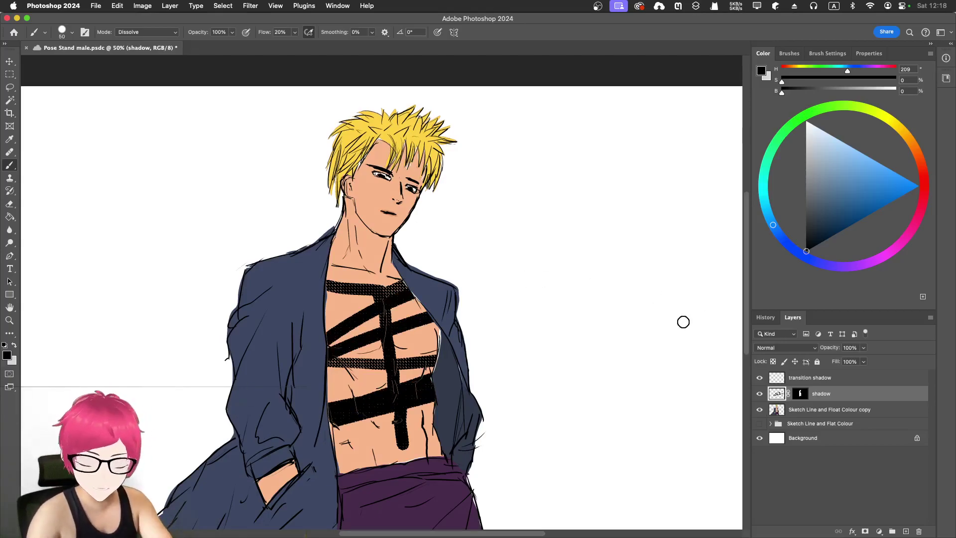
{"action": "key", "text": "super+z"}
{"action": "key", "text": "super+z"}
{"action": "key", "text": "super+z"}
{"action": "key", "text": "super+z"}
{"action": "key", "text": "super+z"}
{"action": "key", "text": "super+z"}
{"action": "key", "text": "super+z"}
{"action": "key", "text": "super+z"}
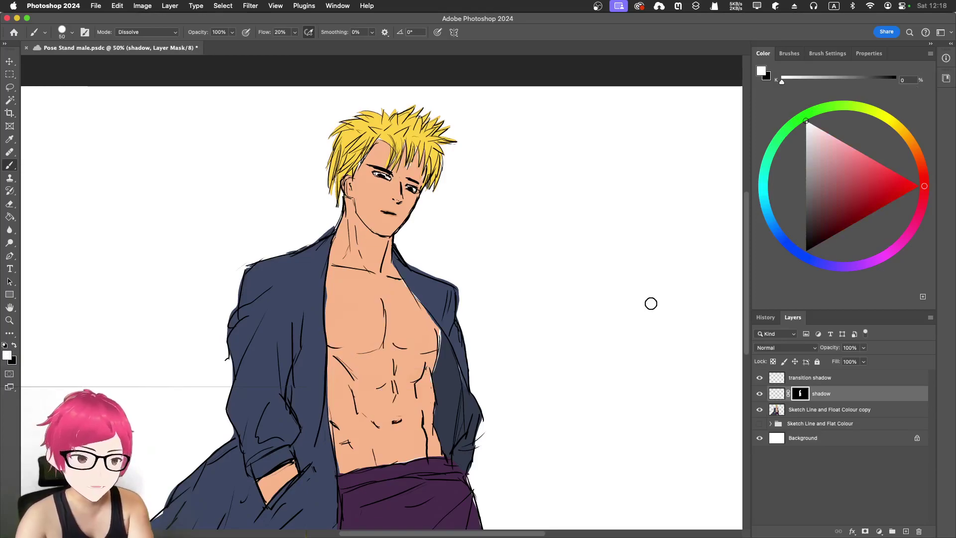
- Rename the masked shadow layer as "shadow body", keeping its pixels targeted for painting
{"action": "left_click", "coordinate": [776, 393]}
{"action": "double_click", "coordinate": [821, 394]}
{"action": "type", "text": "shadow body"}
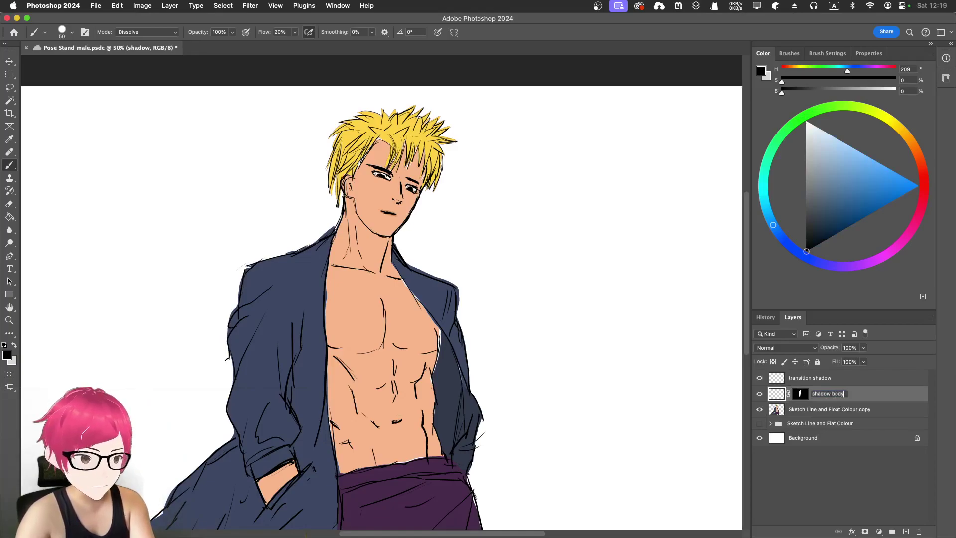
{"action": "key", "text": "Return"}
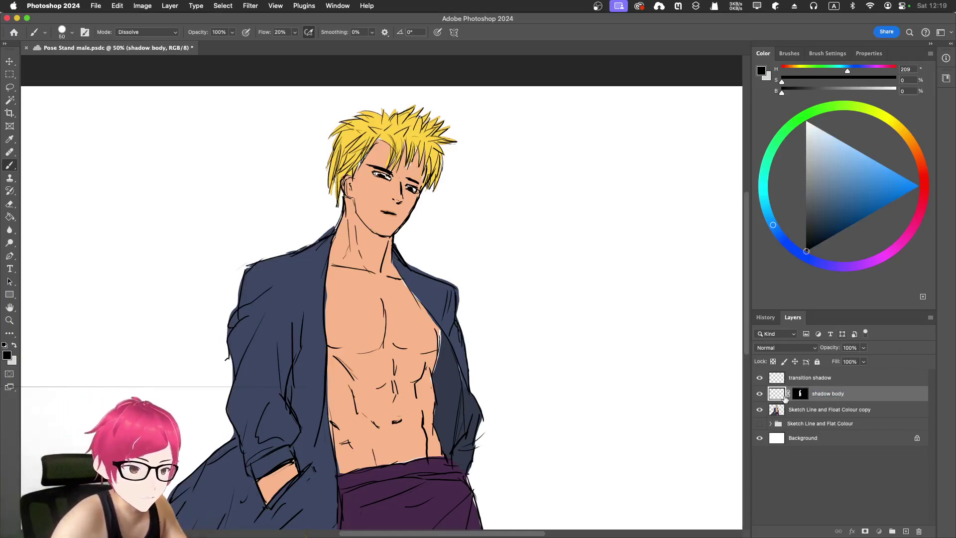
- Activate the Lasso tool and return to the colour wheel after viewing the brush presets
{"action": "left_click", "coordinate": [789, 53]}
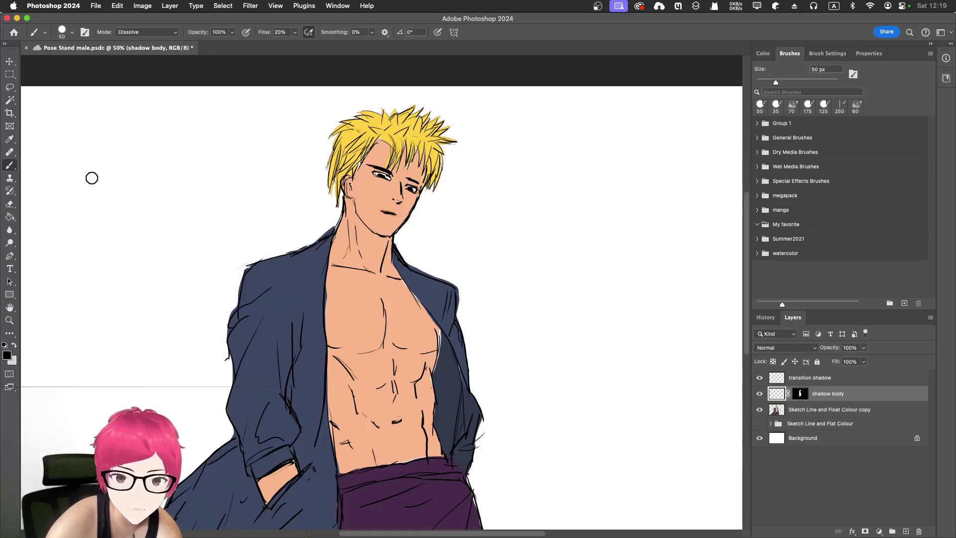
{"action": "key", "text": "l"}
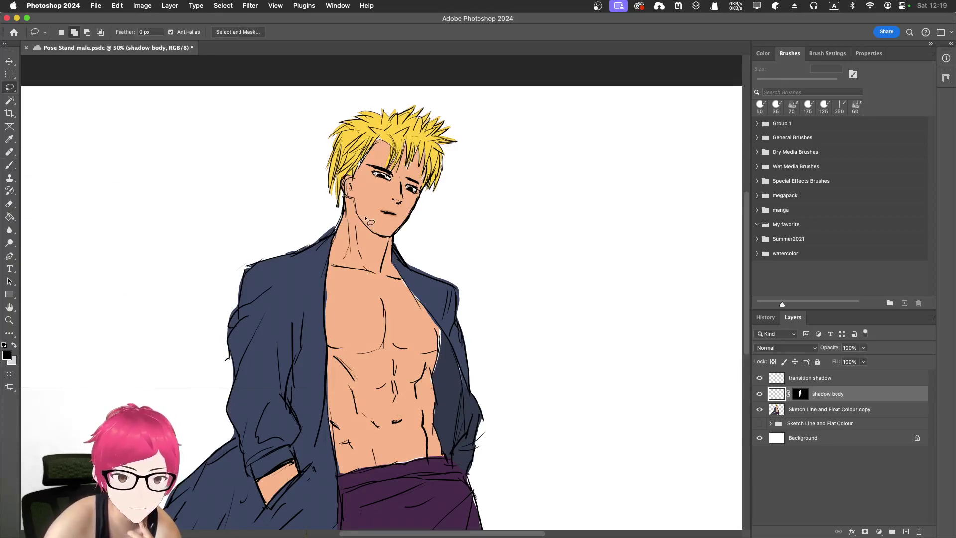
{"action": "left_click", "coordinate": [770, 55]}
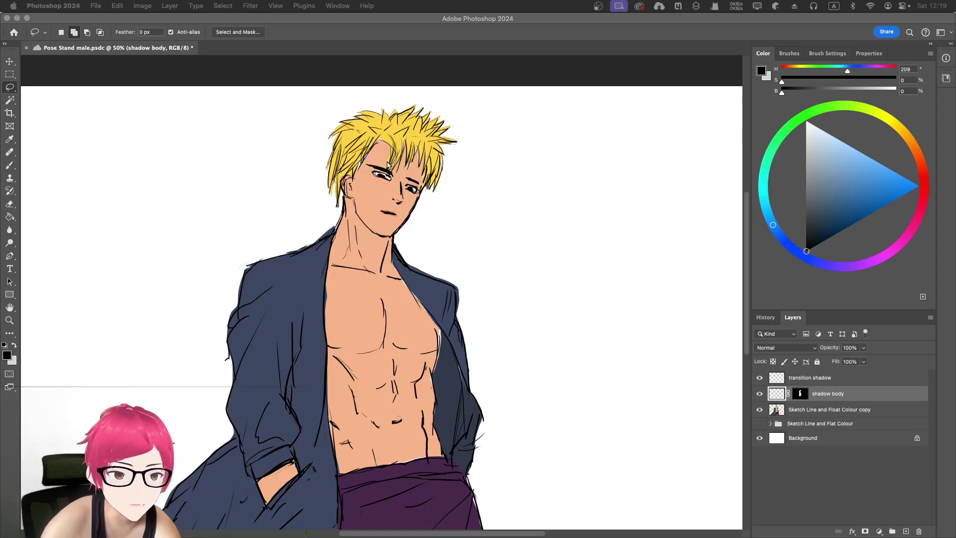
- Lasso a narrow shadow area along the shaded side of the face, from the fringe down to the chin
{"action": "scroll", "coordinate": [387, 166], "scroll_direction": "up", "scroll_amount": 2}
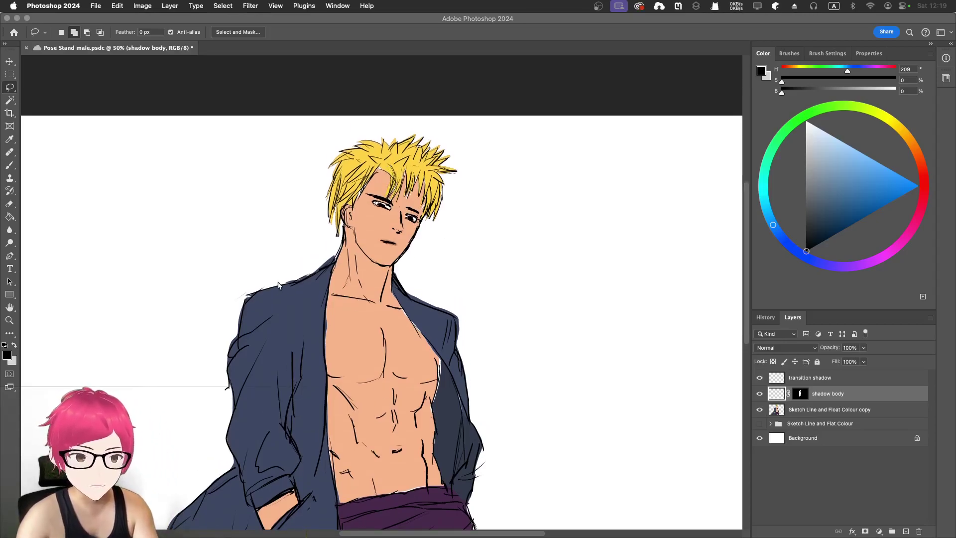
{"action": "key", "text": "super+equal"}
{"action": "key", "text": "super+equal"}
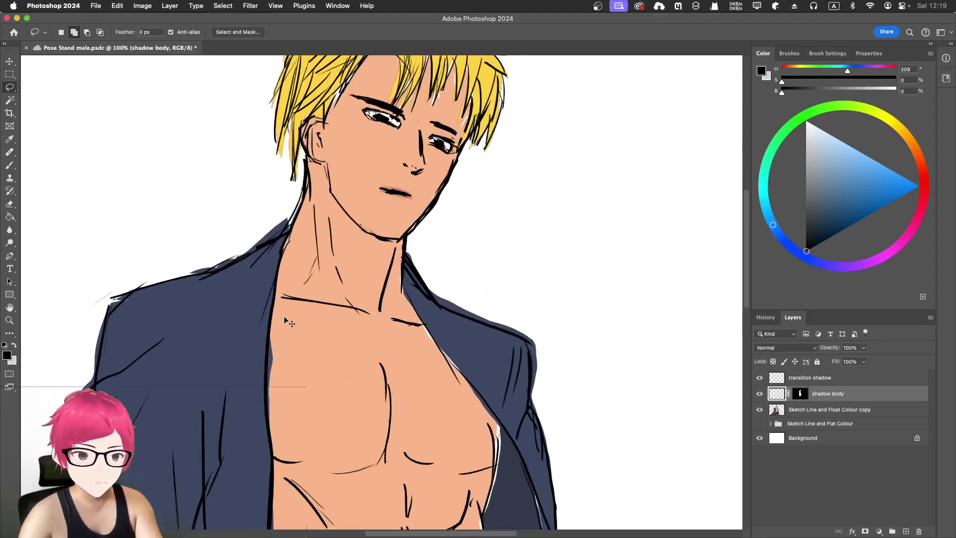
{"action": "scroll", "coordinate": [285, 321], "scroll_direction": "up", "scroll_amount": 10}
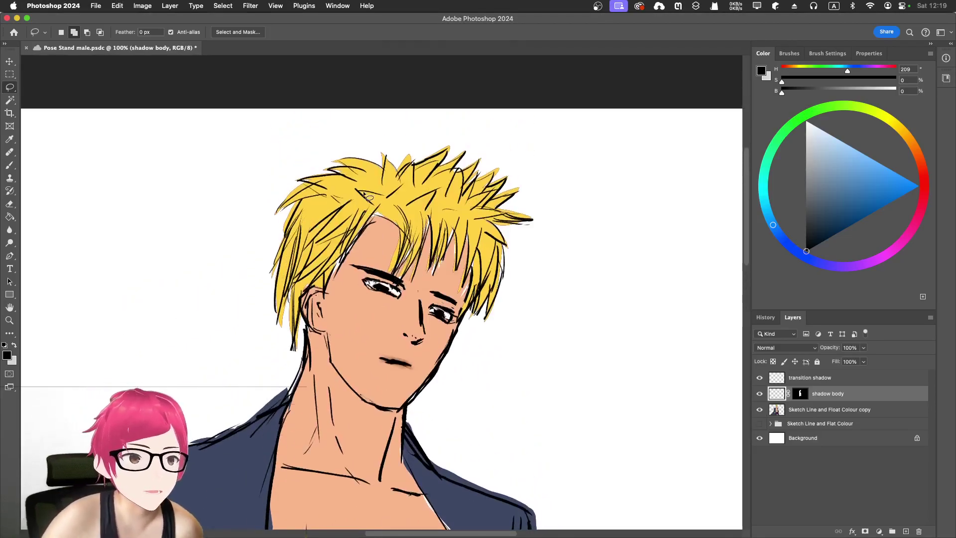
{"action": "scroll", "coordinate": [363, 197], "scroll_direction": "down", "scroll_amount": 3}
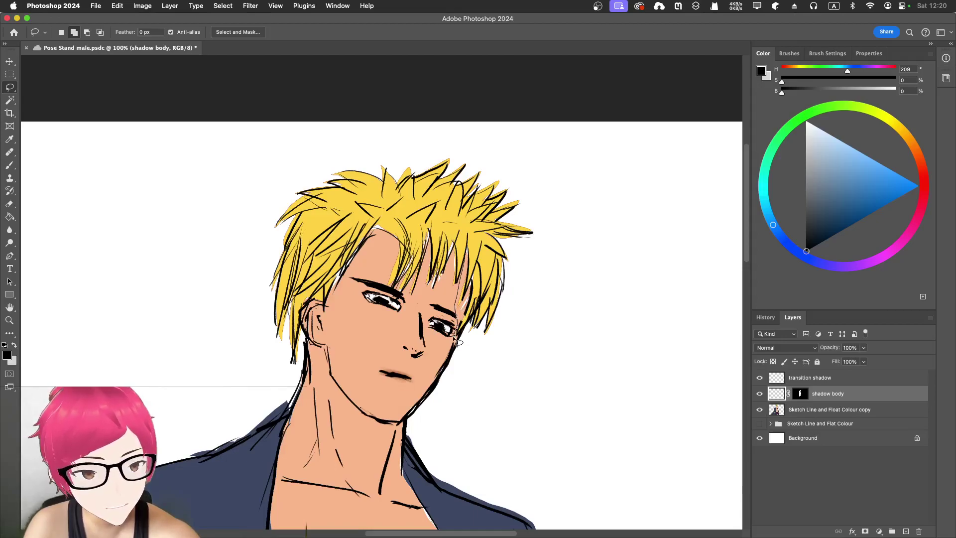
{"action": "mouse_move", "coordinate": [440, 373]}
{"action": "left_mouse_down"}
{"action": "mouse_move", "coordinate": [405, 416]}
{"action": "mouse_move", "coordinate": [360, 415]}
{"action": "mouse_move", "coordinate": [405, 427]}
{"action": "mouse_move", "coordinate": [457, 364]}
{"action": "mouse_move", "coordinate": [487, 289]}
{"action": "mouse_move", "coordinate": [469, 252]}
{"action": "mouse_move", "coordinate": [470, 264]}
{"action": "left_mouse_up"}
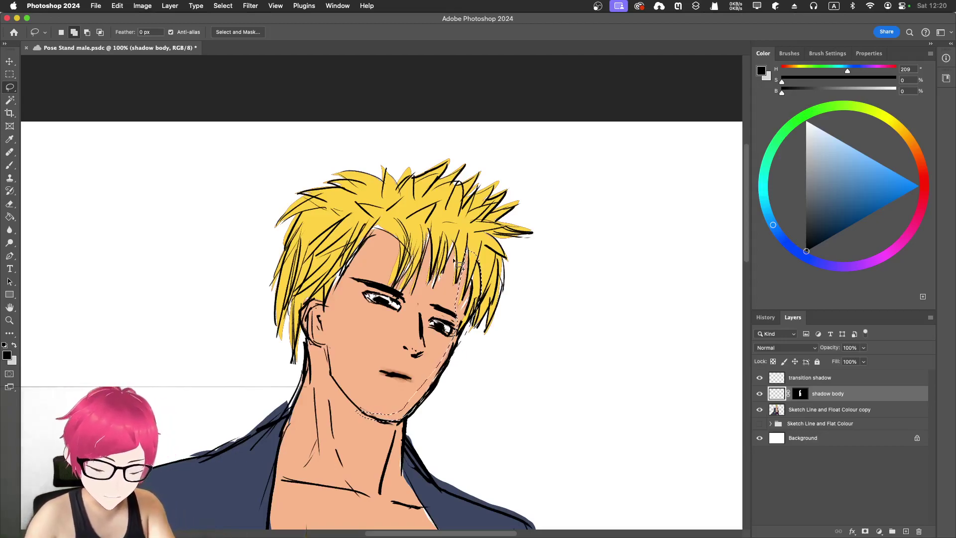
- Try filling the face-side selection with dark brown #643c21, picked by darkening the sampled skin colour, and undo the fill
{"action": "key", "text": "shift+BackSpace"}
{"action": "left_click", "coordinate": [592, 275]}
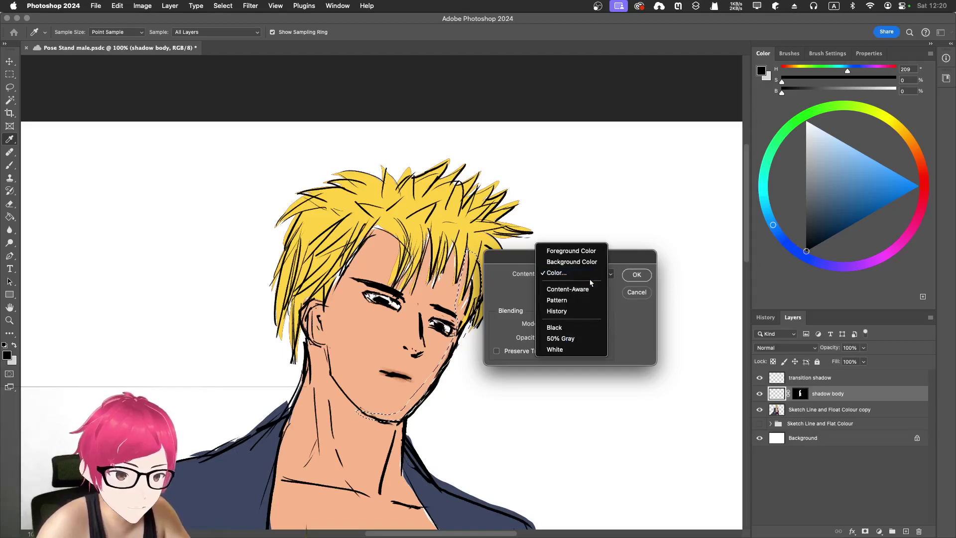
{"action": "left_click", "coordinate": [592, 274]}
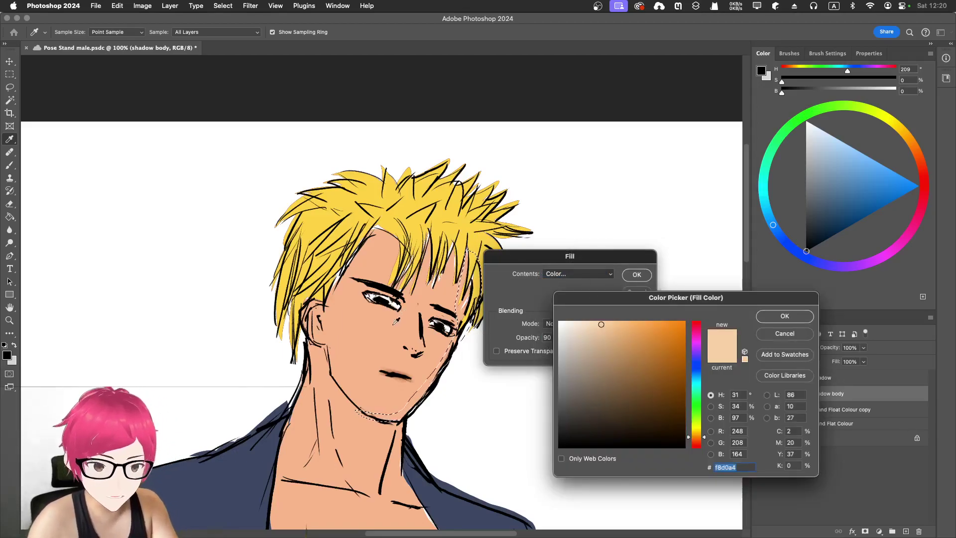
{"action": "left_click", "coordinate": [396, 321]}
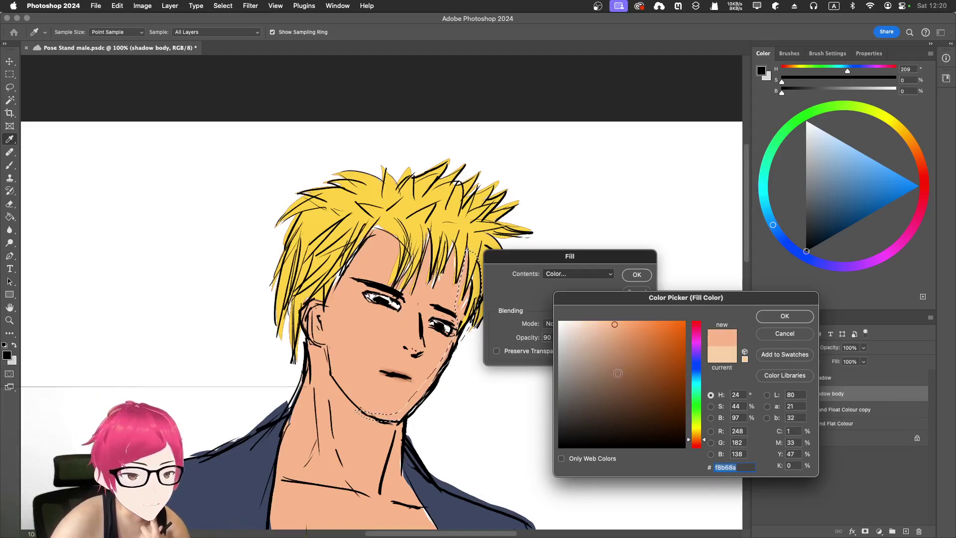
{"action": "left_click", "coordinate": [617, 372]}
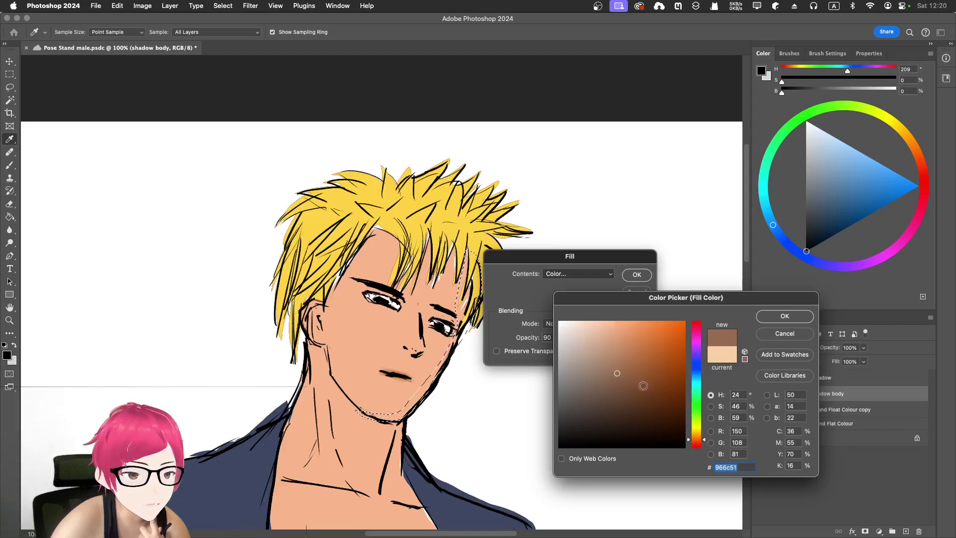
{"action": "left_click", "coordinate": [644, 386]}
{"action": "left_click", "coordinate": [643, 397]}
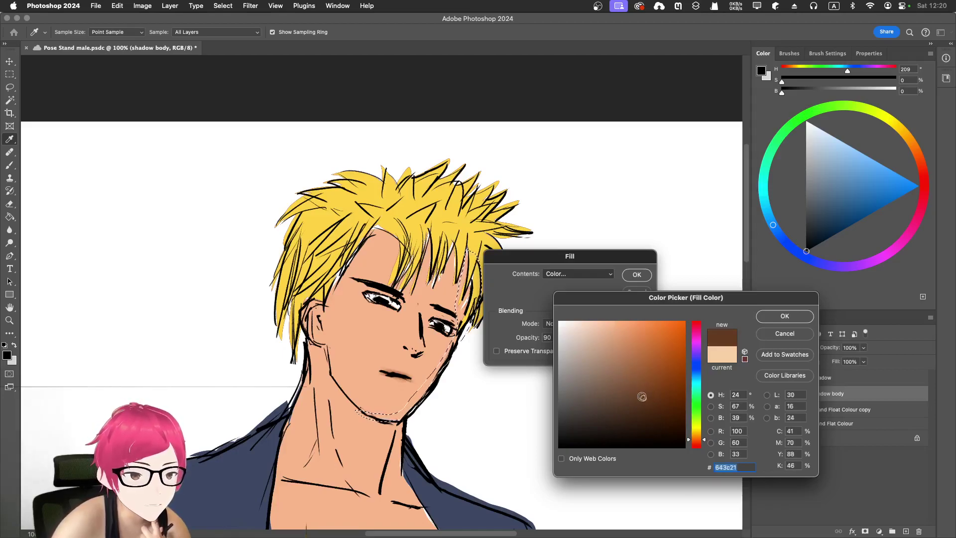
{"action": "left_click", "coordinate": [784, 317]}
{"action": "left_click", "coordinate": [640, 279]}
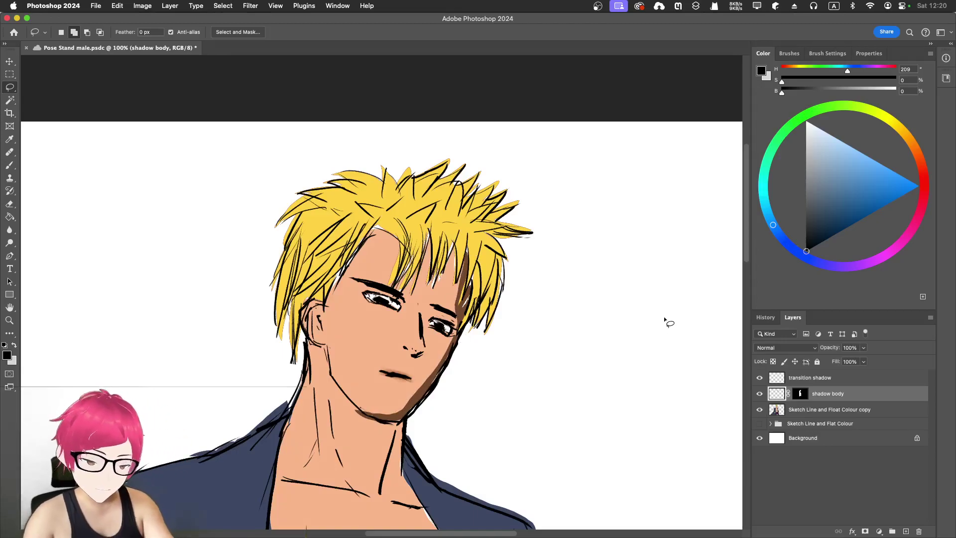
{"action": "key", "text": "super+minus"}
{"action": "key", "text": "super+minus"}
{"action": "key", "text": "super+minus"}
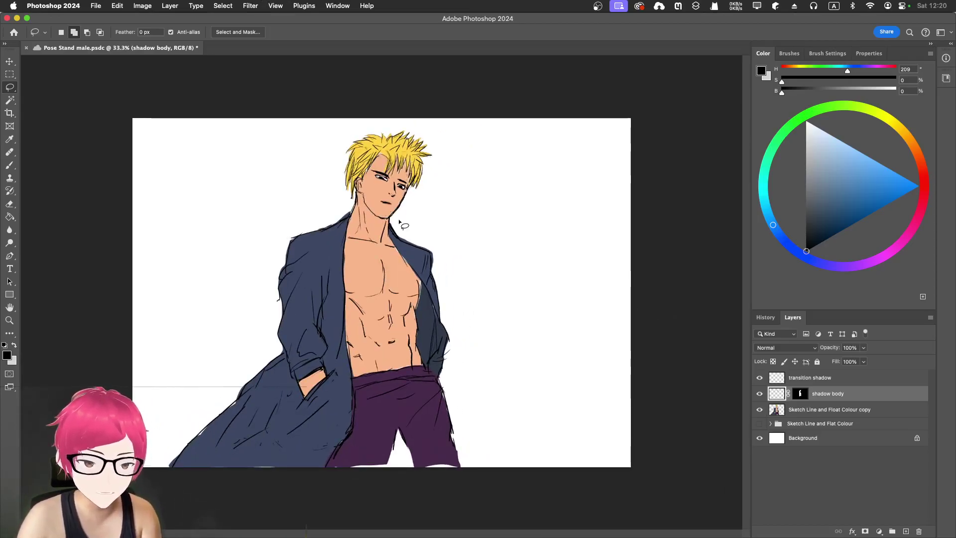
- Lasso jagged shadow areas around the fringe strands on the forehead and discard the selection
{"action": "key", "text": "super+plus"}
{"action": "key", "text": "super+plus"}
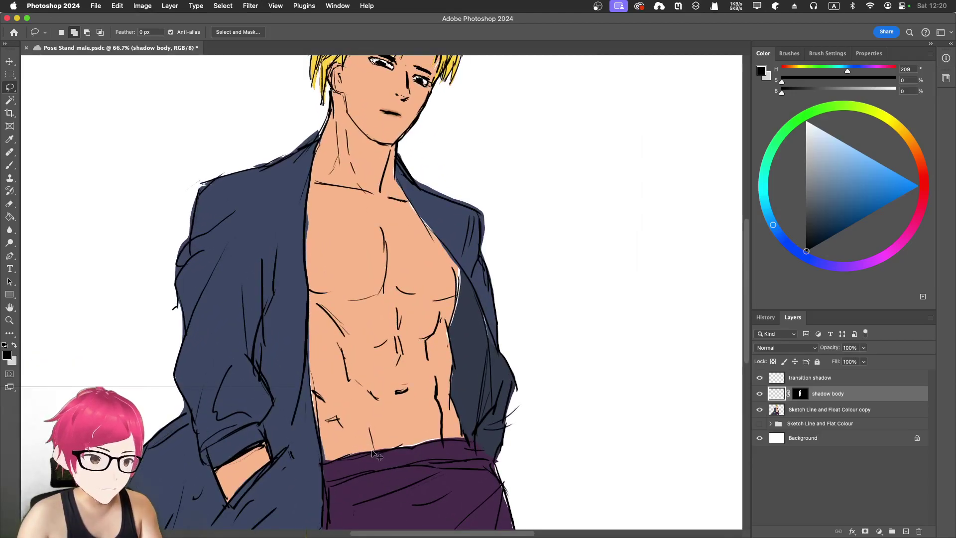
{"action": "scroll", "coordinate": [518, 194], "scroll_direction": "up", "scroll_amount": 3}
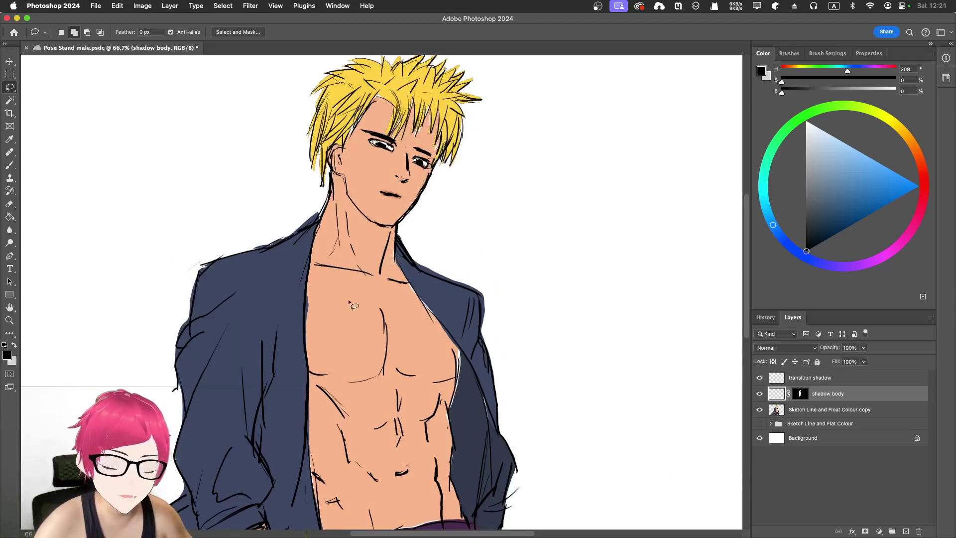
{"action": "scroll", "coordinate": [338, 482], "scroll_direction": "up", "scroll_amount": 5}
{"action": "scroll", "coordinate": [334, 461], "scroll_direction": "up", "scroll_amount": 5}
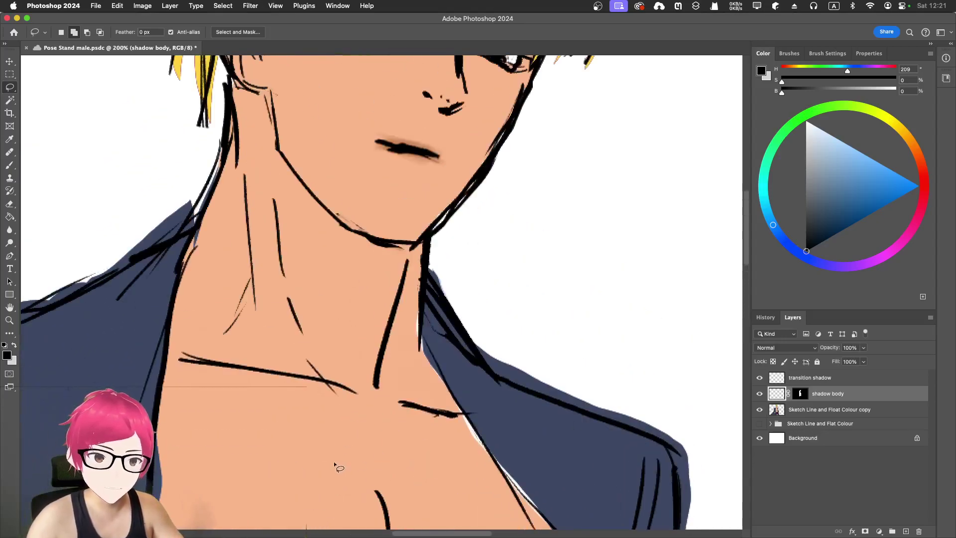
{"action": "scroll", "coordinate": [323, 344], "scroll_direction": "up", "scroll_amount": 3}
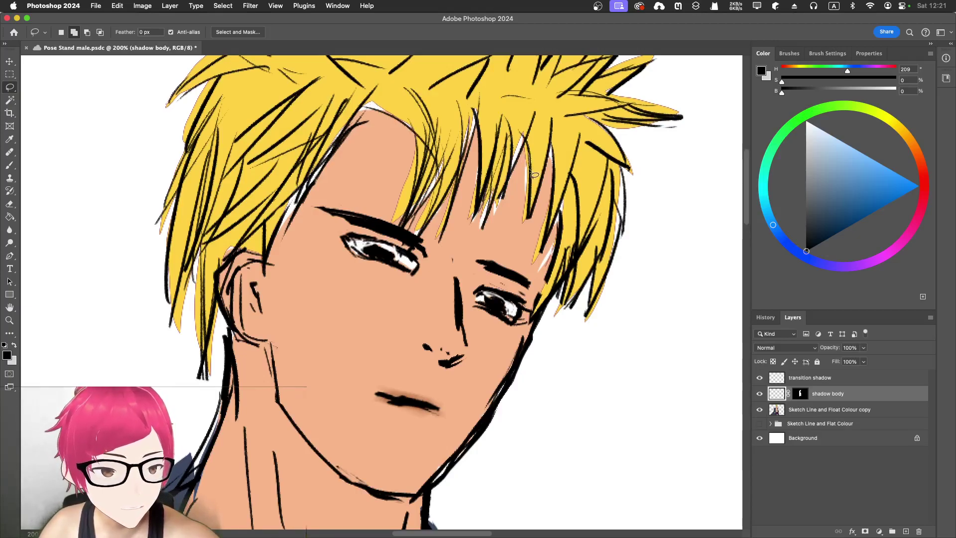
{"action": "mouse_move", "coordinate": [526, 219]}
{"action": "left_mouse_down"}
{"action": "mouse_move", "coordinate": [549, 156]}
{"action": "mouse_move", "coordinate": [551, 171]}
{"action": "left_mouse_up"}
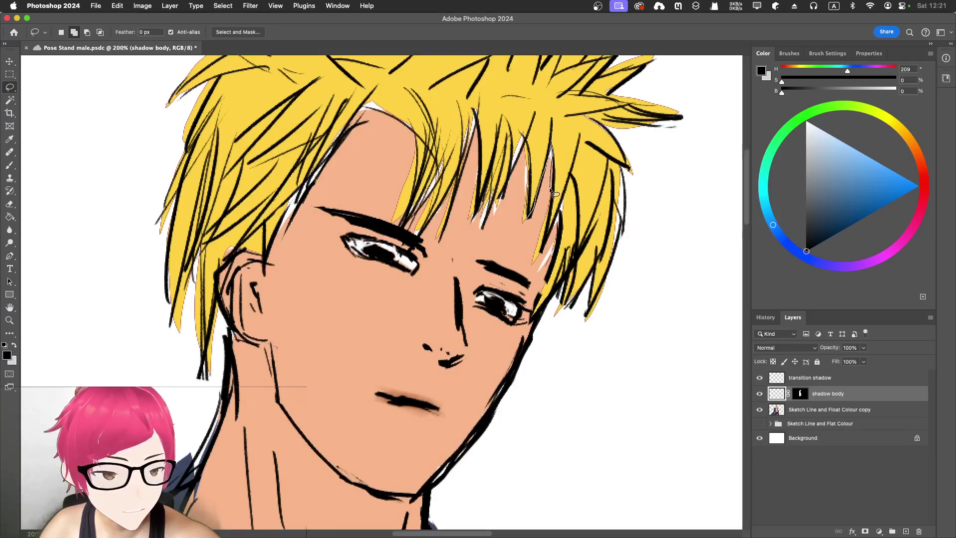
{"action": "mouse_move", "coordinate": [548, 214]}
{"action": "left_mouse_down"}
{"action": "mouse_move", "coordinate": [540, 259]}
{"action": "mouse_move", "coordinate": [561, 217]}
{"action": "mouse_move", "coordinate": [549, 271]}
{"action": "mouse_move", "coordinate": [537, 236]}
{"action": "mouse_move", "coordinate": [550, 173]}
{"action": "left_mouse_up"}
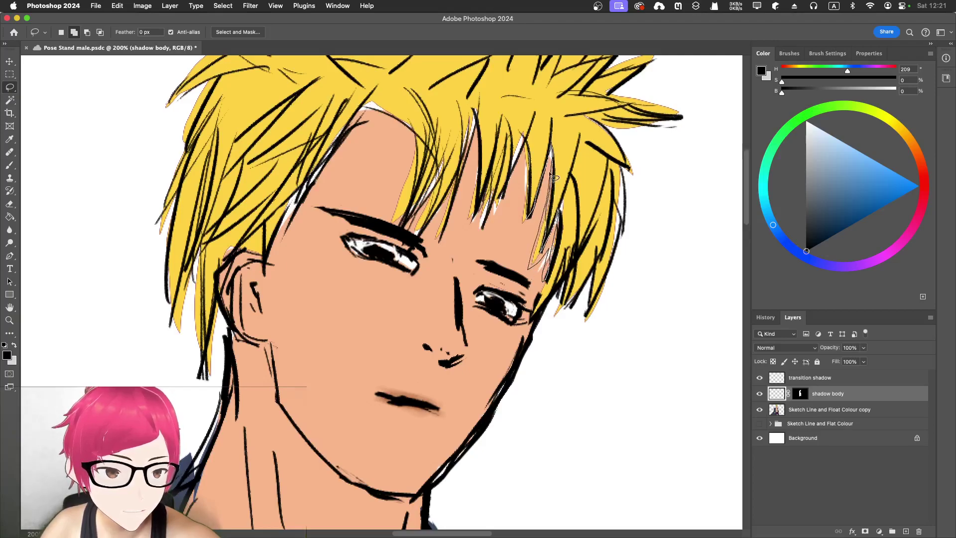
{"action": "mouse_move", "coordinate": [520, 215]}
{"action": "left_mouse_down"}
{"action": "mouse_move", "coordinate": [524, 155]}
{"action": "mouse_move", "coordinate": [476, 237]}
{"action": "mouse_move", "coordinate": [481, 140]}
{"action": "left_mouse_up"}
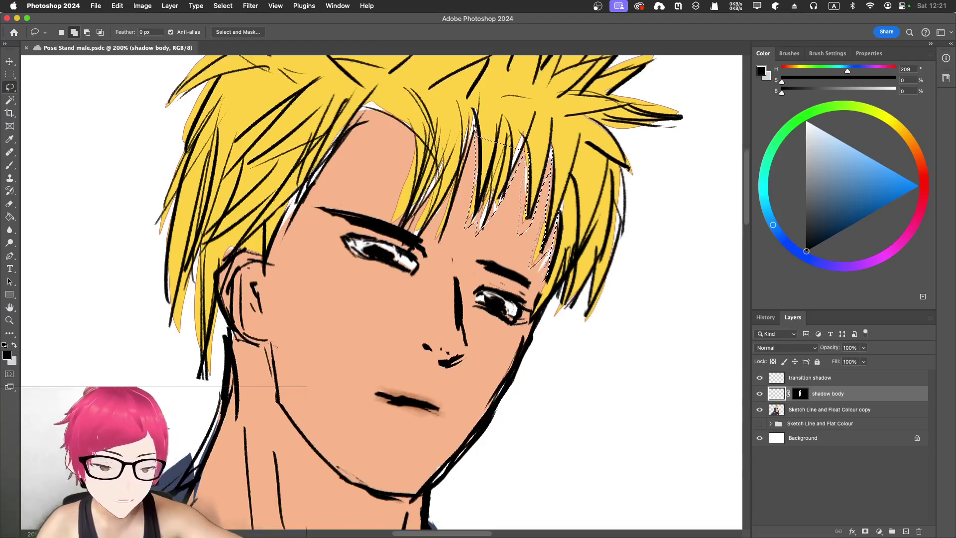
{"action": "key", "text": "BackSpace"}
{"action": "key", "text": "super+d"}
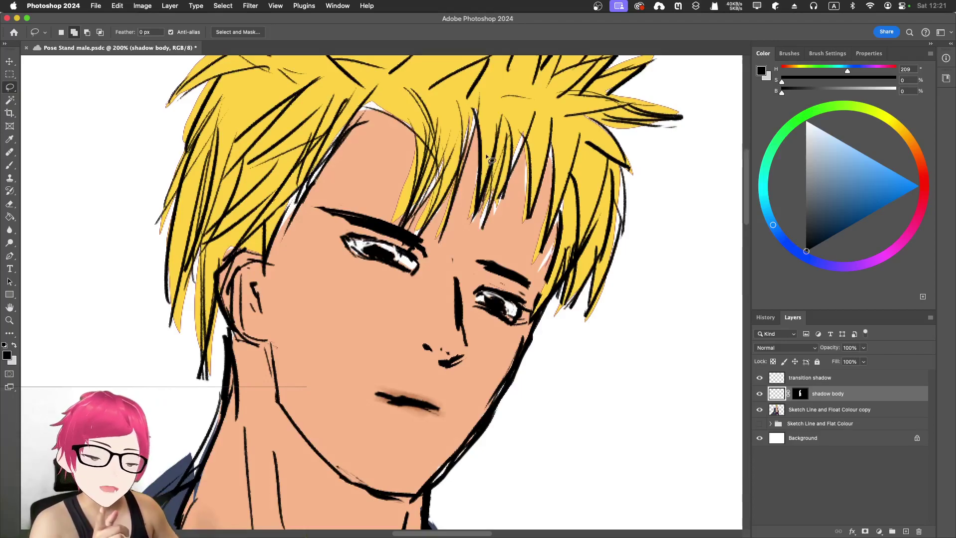
- Lasso one continuous hair-shadow shape along the hairline, from the ear across the forehead and around the fringe tips
{"action": "mouse_move", "coordinate": [230, 250]}
{"action": "left_mouse_down"}
{"action": "mouse_move", "coordinate": [261, 252]}
{"action": "mouse_move", "coordinate": [260, 280]}
{"action": "mouse_move", "coordinate": [289, 202]}
{"action": "mouse_move", "coordinate": [281, 241]}
{"action": "mouse_move", "coordinate": [368, 105]}
{"action": "mouse_move", "coordinate": [414, 130]}
{"action": "mouse_move", "coordinate": [419, 152]}
{"action": "mouse_move", "coordinate": [392, 223]}
{"action": "mouse_move", "coordinate": [408, 212]}
{"action": "mouse_move", "coordinate": [402, 229]}
{"action": "mouse_move", "coordinate": [440, 184]}
{"action": "mouse_move", "coordinate": [424, 228]}
{"action": "mouse_move", "coordinate": [452, 187]}
{"action": "mouse_move", "coordinate": [437, 241]}
{"action": "mouse_move", "coordinate": [478, 116]}
{"action": "mouse_move", "coordinate": [471, 220]}
{"action": "mouse_move", "coordinate": [490, 190]}
{"action": "mouse_move", "coordinate": [480, 236]}
{"action": "mouse_move", "coordinate": [520, 132]}
{"action": "mouse_move", "coordinate": [524, 223]}
{"action": "mouse_move", "coordinate": [555, 143]}
{"action": "mouse_move", "coordinate": [541, 260]}
{"action": "mouse_move", "coordinate": [565, 197]}
{"action": "mouse_move", "coordinate": [545, 296]}
{"action": "mouse_move", "coordinate": [552, 253]}
{"action": "mouse_move", "coordinate": [531, 272]}
{"action": "mouse_move", "coordinate": [546, 183]}
{"action": "mouse_move", "coordinate": [532, 223]}
{"action": "mouse_move", "coordinate": [540, 251]}
{"action": "mouse_move", "coordinate": [547, 206]}
{"action": "mouse_move", "coordinate": [525, 243]}
{"action": "mouse_move", "coordinate": [523, 169]}
{"action": "mouse_move", "coordinate": [483, 250]}
{"action": "mouse_move", "coordinate": [465, 181]}
{"action": "mouse_move", "coordinate": [446, 246]}
{"action": "mouse_move", "coordinate": [391, 233]}
{"action": "left_mouse_up"}
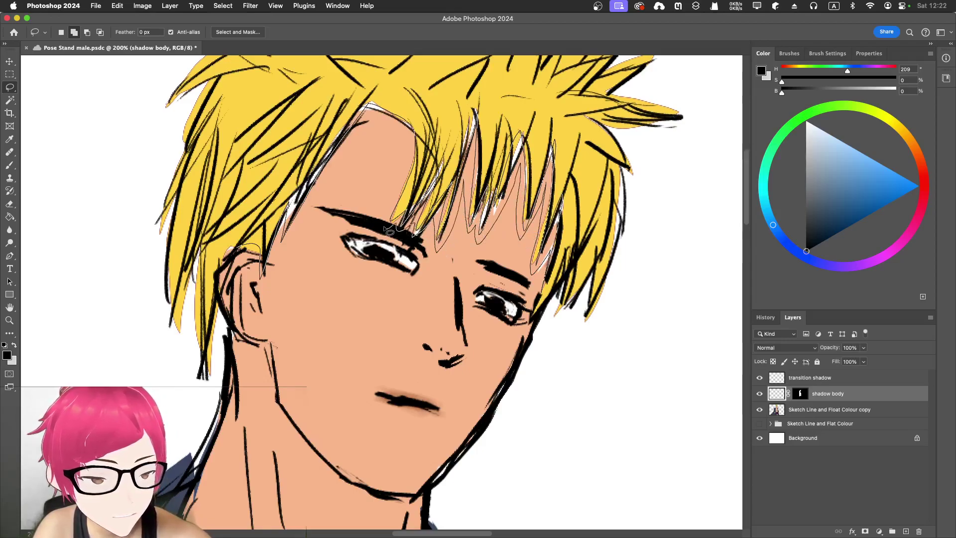
{"action": "left_click_drag", "start_coordinate": [404, 155], "coordinate": [407, 142]}
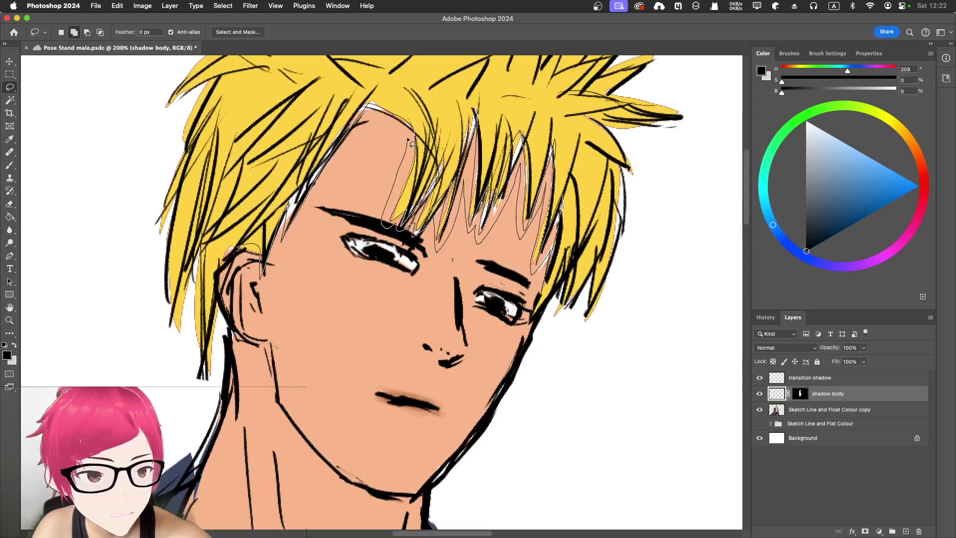
{"action": "left_click_drag", "start_coordinate": [342, 148], "coordinate": [264, 294]}
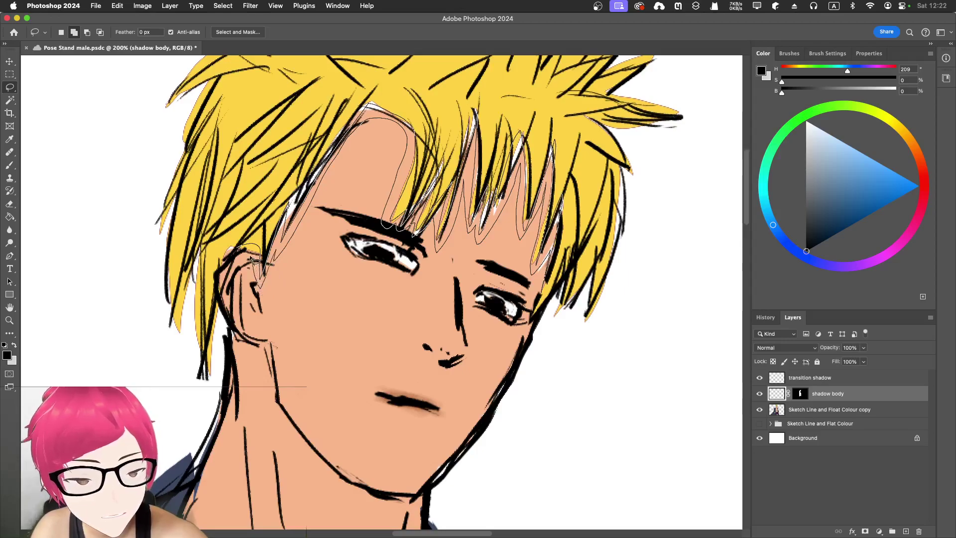
{"action": "mouse_move", "coordinate": [252, 259]}
{"action": "left_mouse_down"}
{"action": "mouse_move", "coordinate": [225, 287]}
{"action": "mouse_move", "coordinate": [222, 269]}
{"action": "mouse_move", "coordinate": [254, 244]}
{"action": "left_mouse_up"}
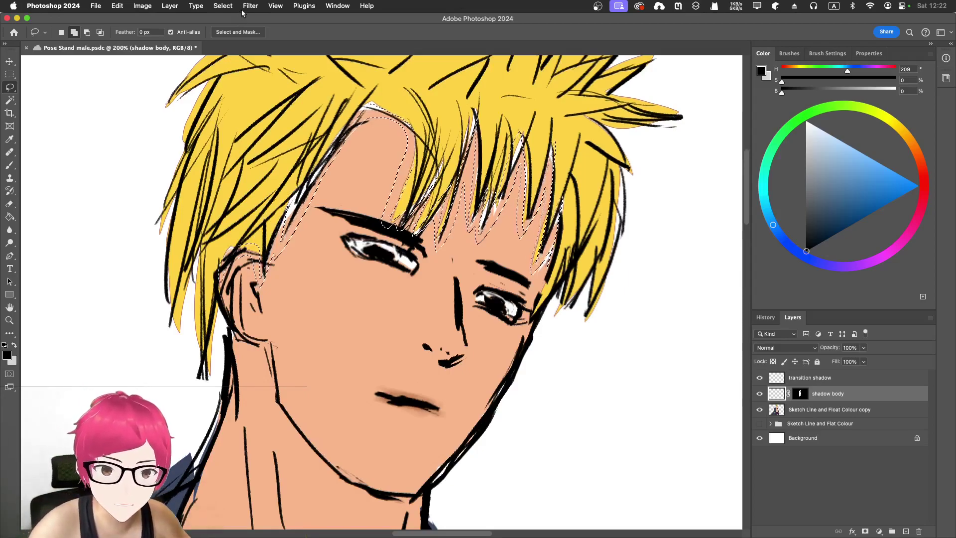
- Expand the hair-shadow selection by 10 pixels and undo the expansion
{"action": "left_click", "coordinate": [224, 6]}
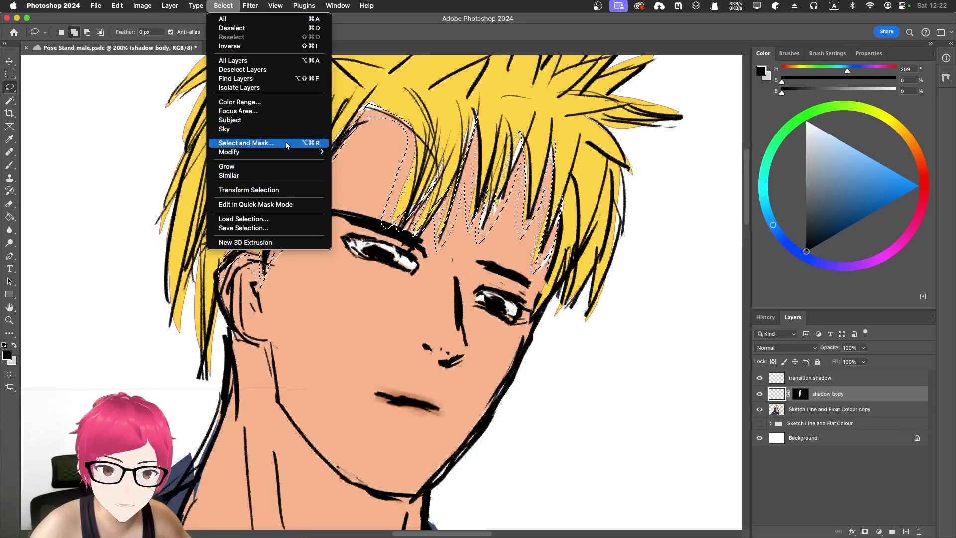
{"action": "mouse_move", "coordinate": [319, 153]}
{"action": "left_click", "coordinate": [354, 170]}
{"action": "type", "text": "10"}
{"action": "left_click", "coordinate": [751, 197]}
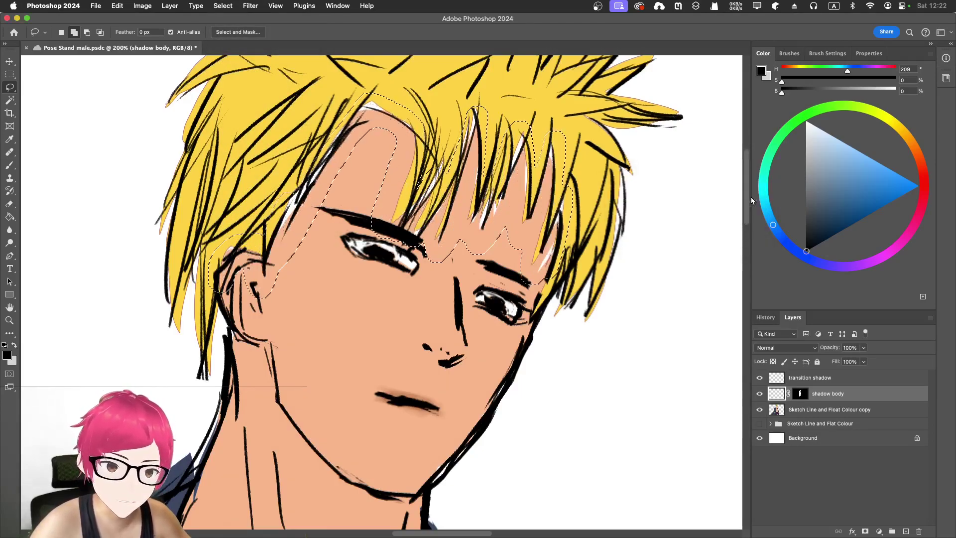
{"action": "key", "text": "super+z"}
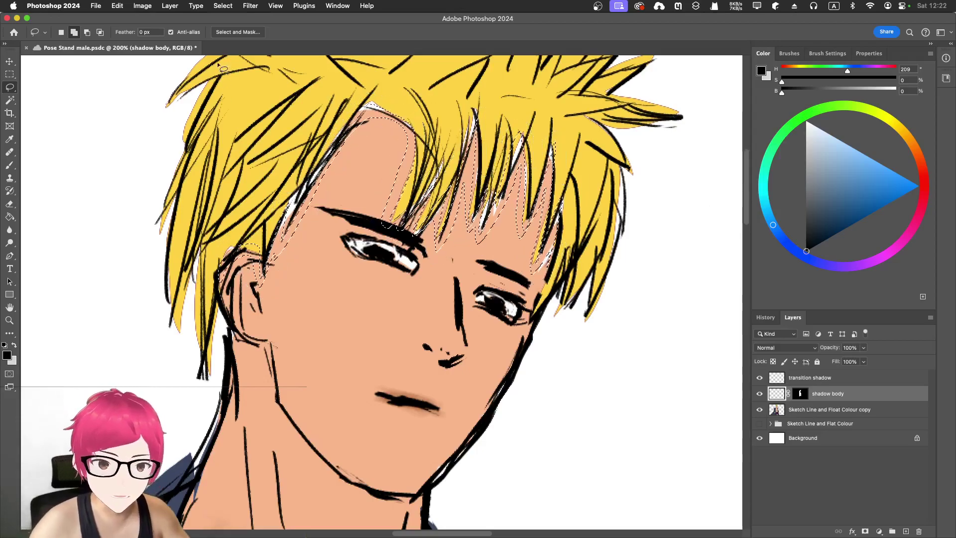
- Try expanding the hair-shadow selection by only 3 pixels
{"action": "left_click", "coordinate": [229, 9]}
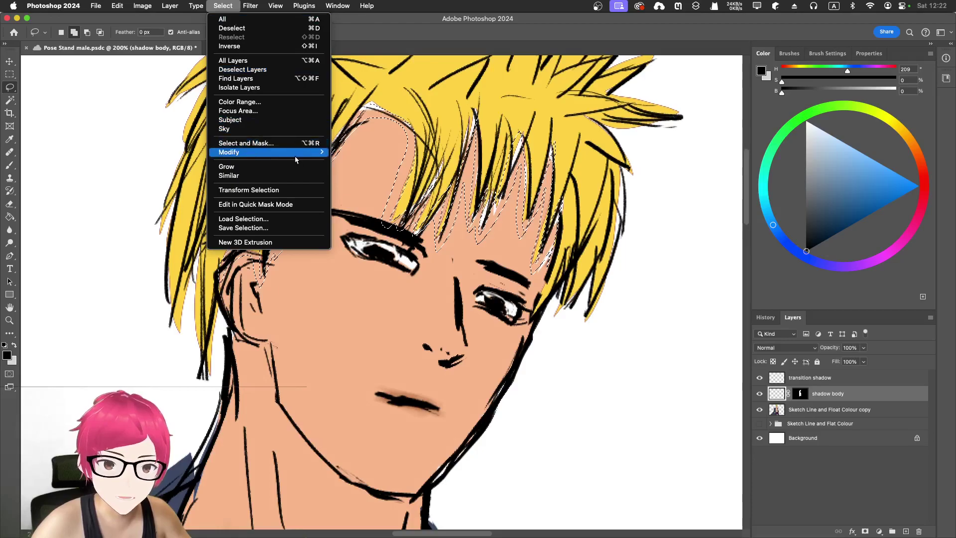
{"action": "mouse_move", "coordinate": [295, 160]}
{"action": "left_click", "coordinate": [393, 169]}
{"action": "type", "text": "3"}
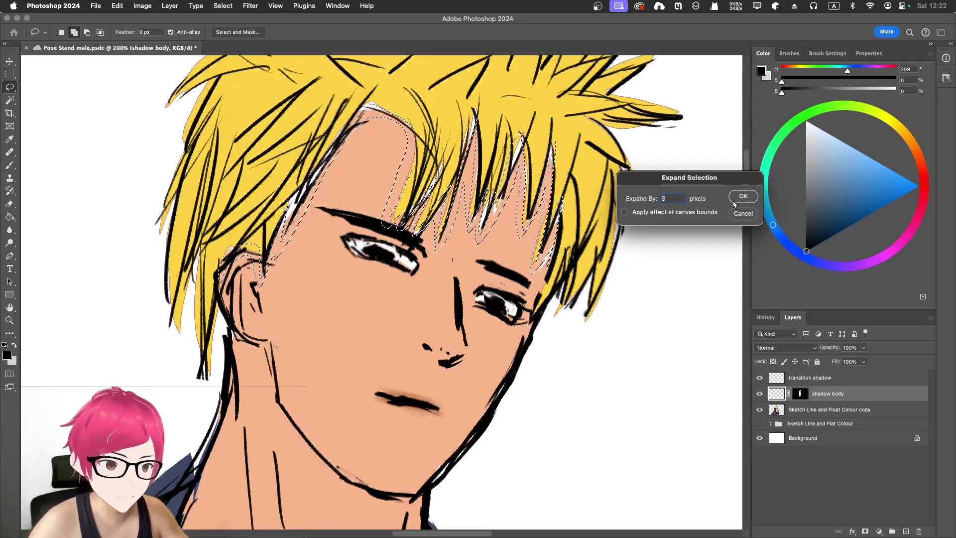
{"action": "left_click", "coordinate": [733, 200]}
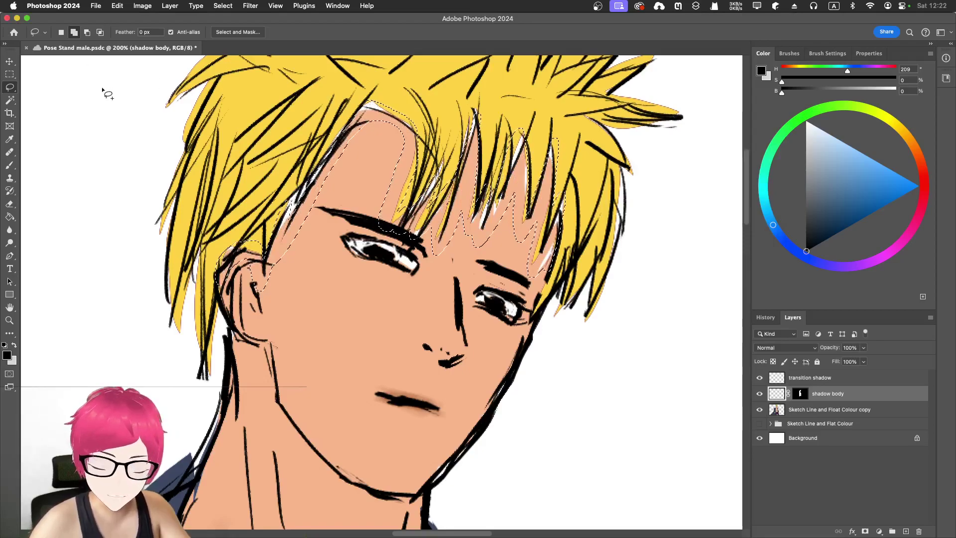
- Expand the hair-shadow selection by 1 pixel
{"action": "left_click", "coordinate": [222, 6]}
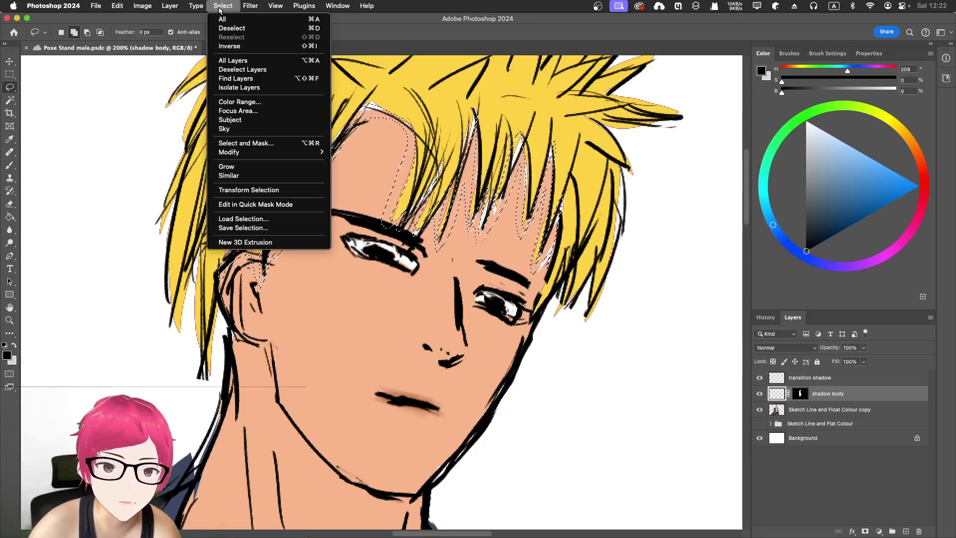
{"action": "mouse_move", "coordinate": [268, 153]}
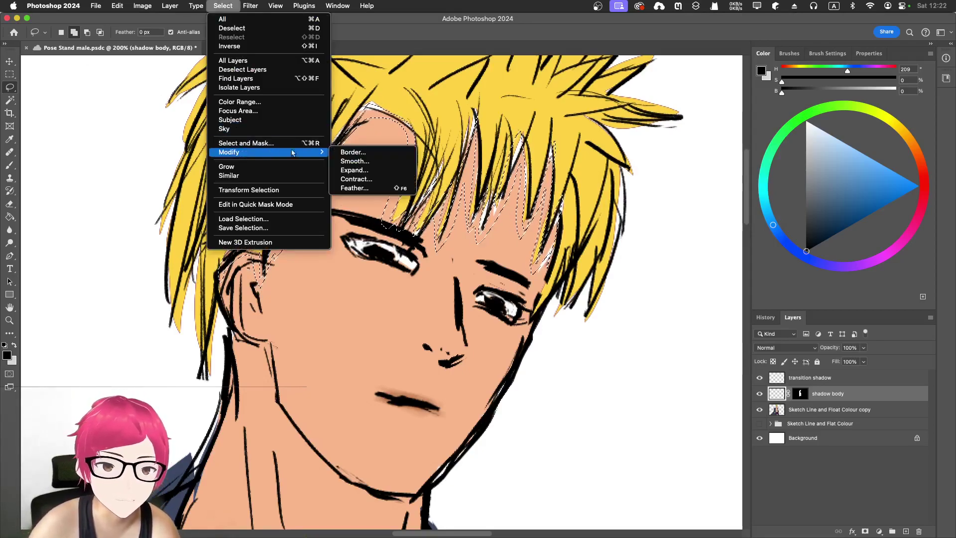
{"action": "left_click", "coordinate": [370, 173]}
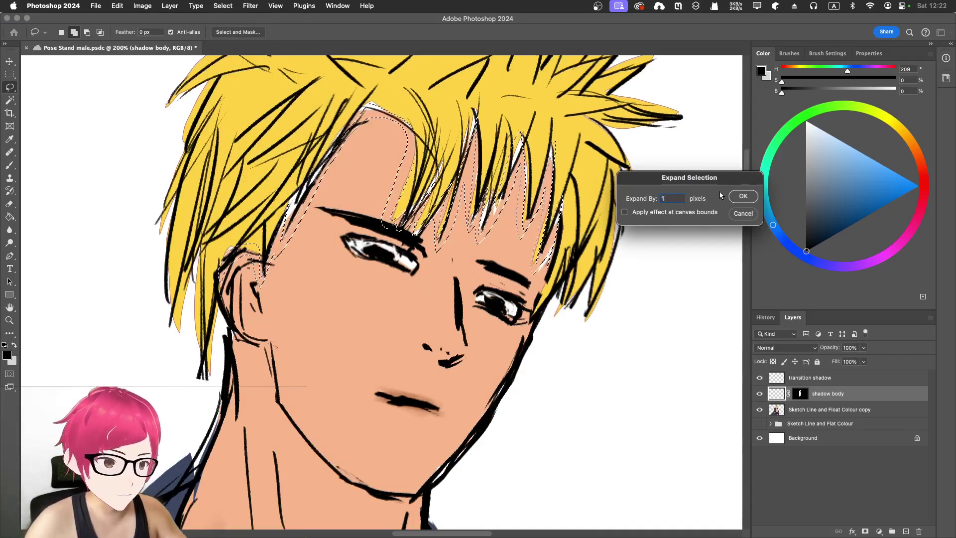
{"action": "left_click", "coordinate": [743, 196]}
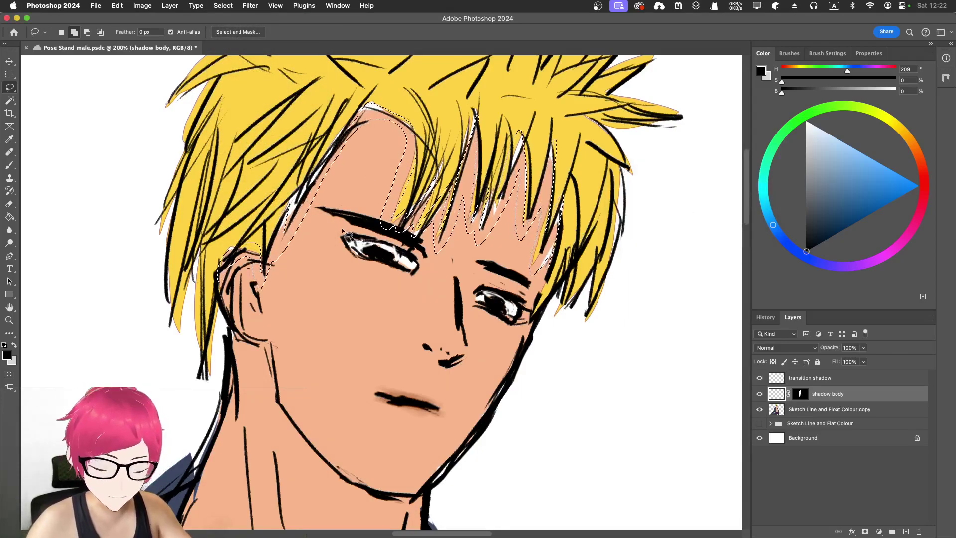
- Fill the hair-shadow selection on the shadow body layer with brown b08263 at 90% opacity, basing it on the sampled skin tone, and deselect
{"action": "key", "text": "shift+F5"}
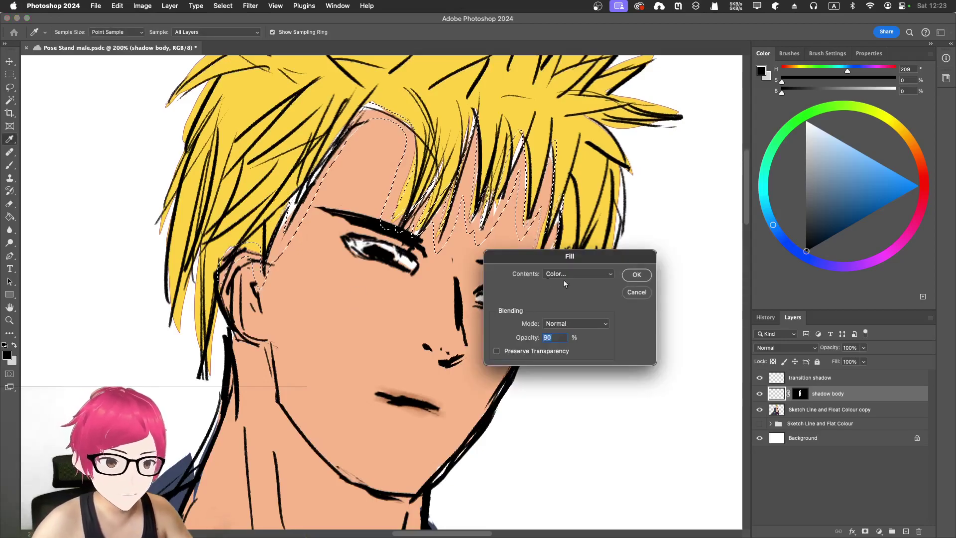
{"action": "left_click", "coordinate": [596, 274]}
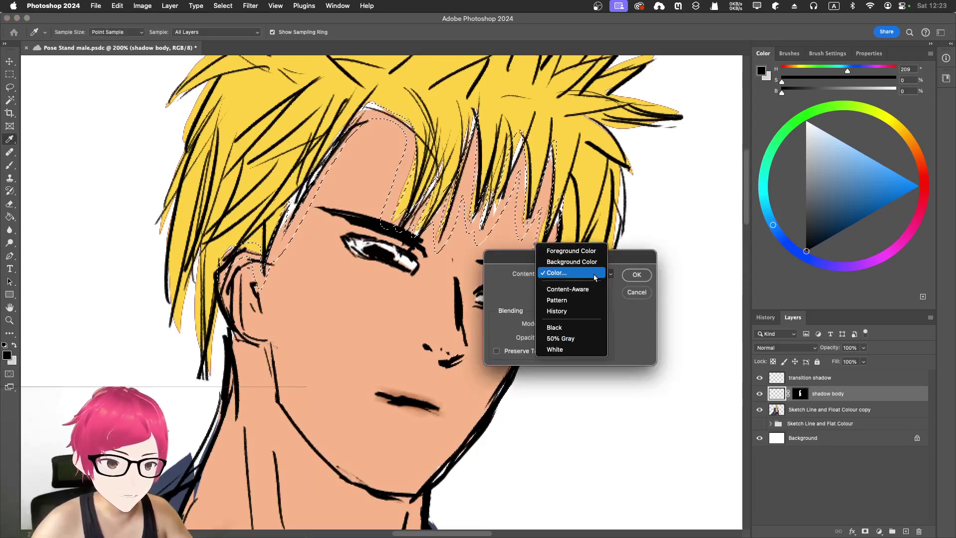
{"action": "left_click", "coordinate": [595, 275]}
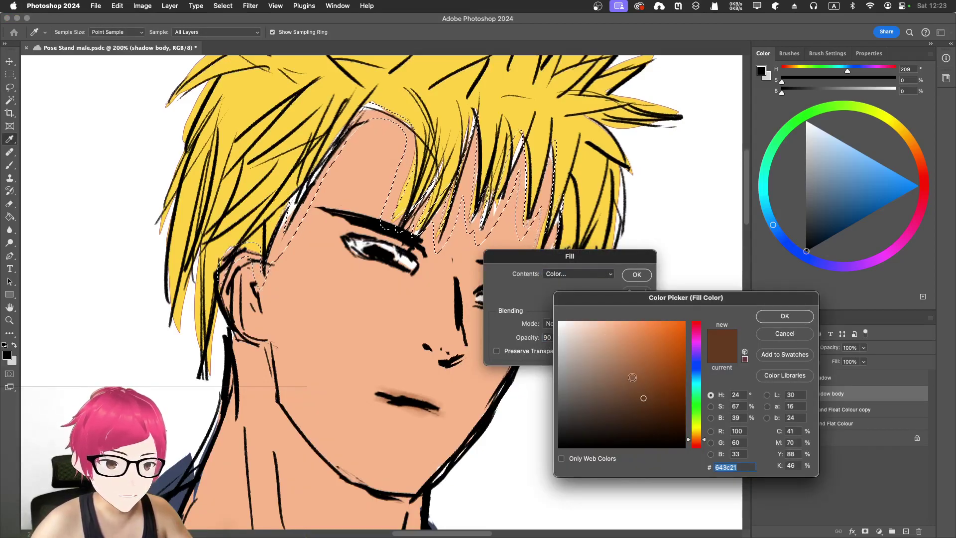
{"action": "left_click", "coordinate": [378, 304]}
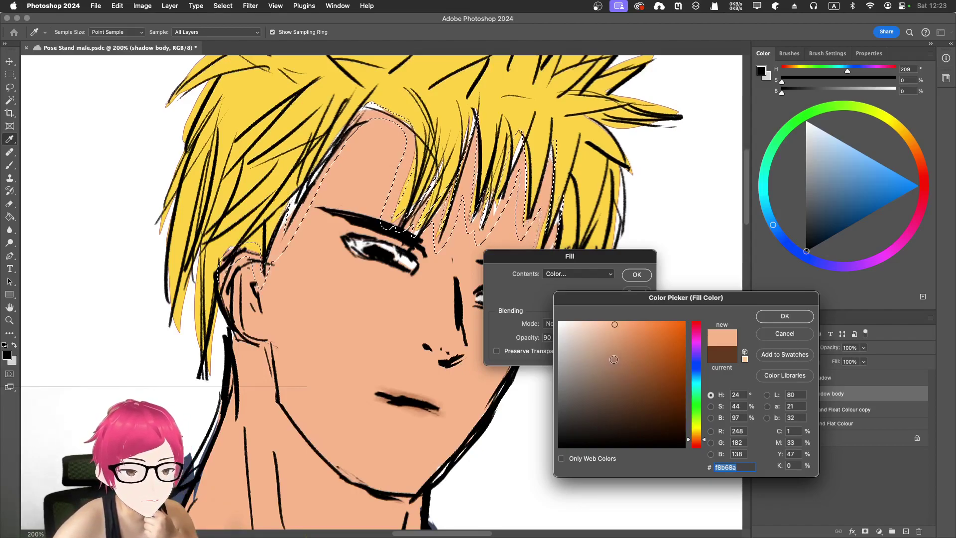
{"action": "left_click", "coordinate": [614, 359]}
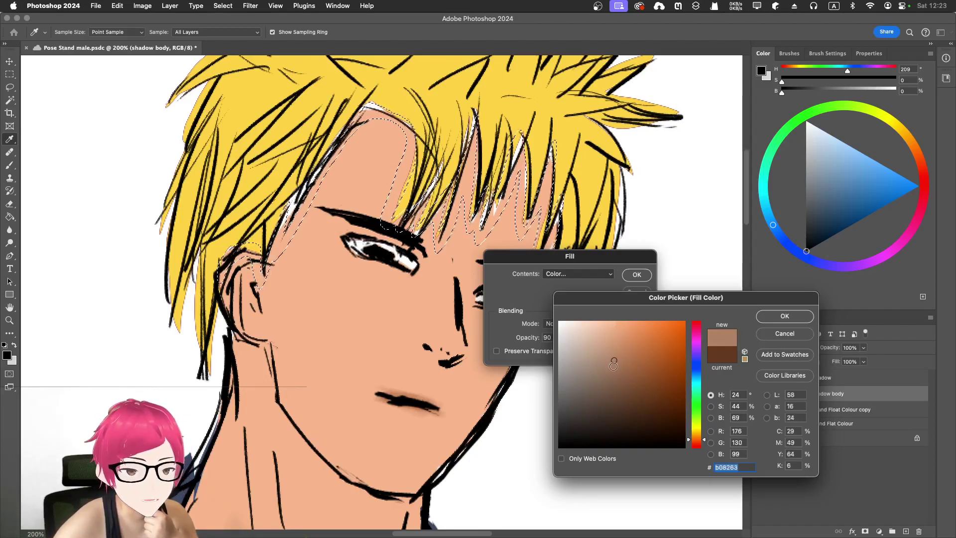
{"action": "left_click", "coordinate": [792, 315]}
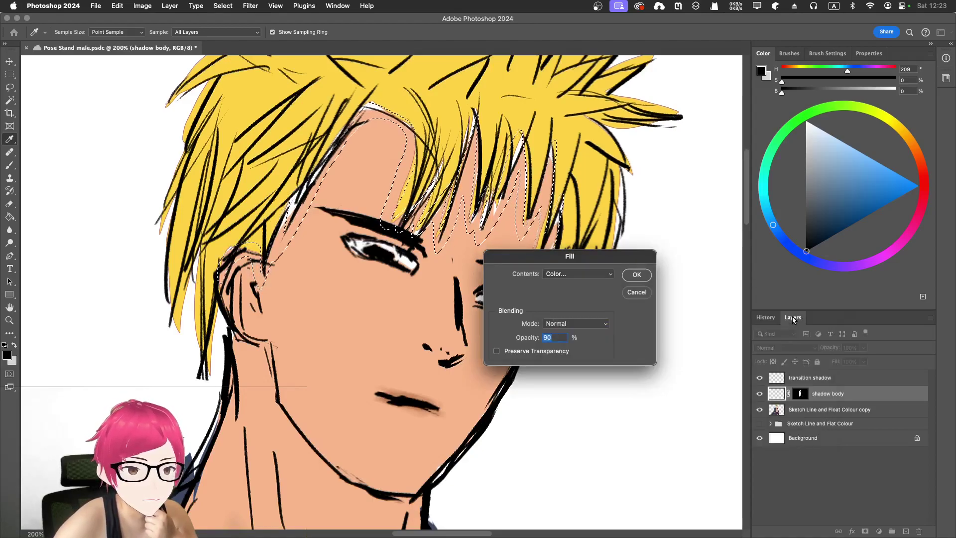
{"action": "left_click", "coordinate": [630, 277]}
{"action": "key", "text": "l"}
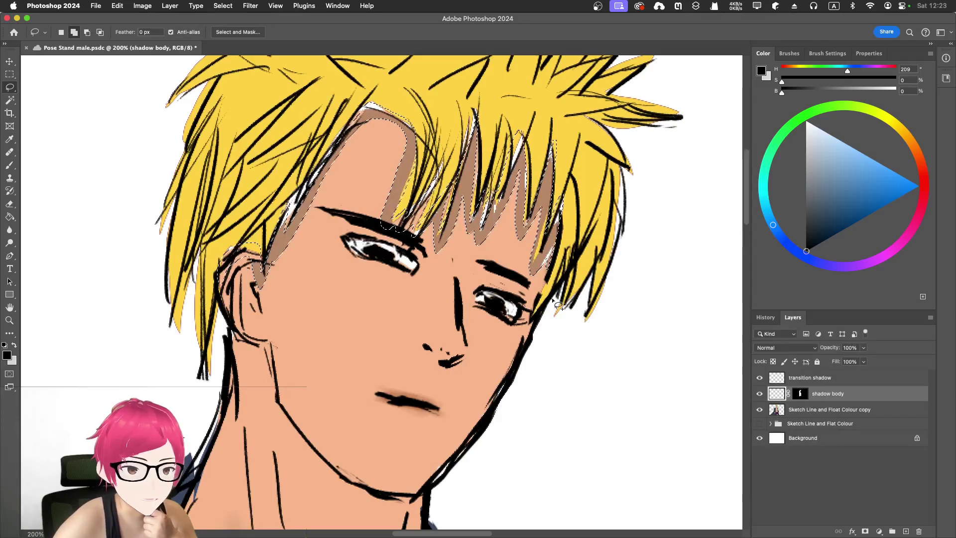
{"action": "key", "text": "super+d"}
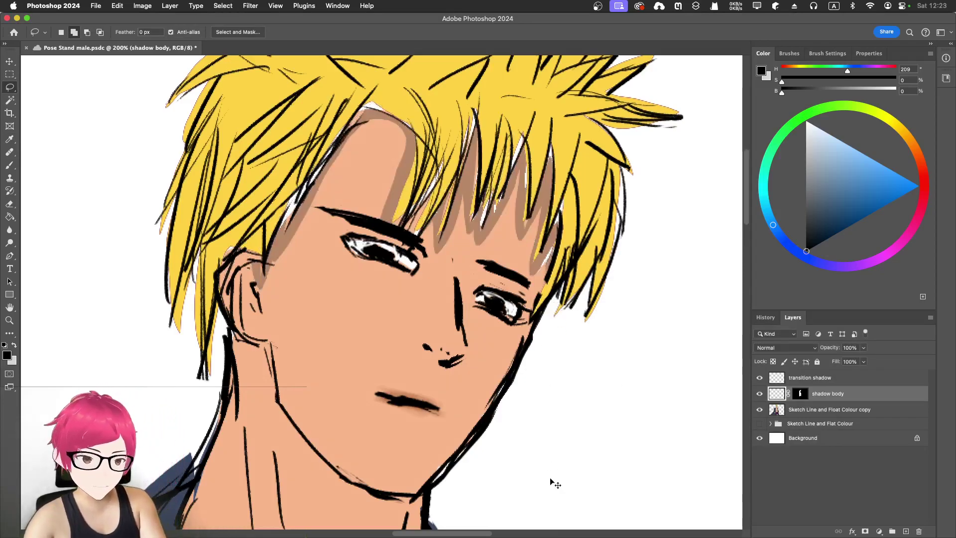
- Try lassoing a narrow shadow strip from the fringe past the outer eye corner down the cheek, and undo it
{"action": "key", "text": "super+minus"}
{"action": "key", "text": "super+minus"}
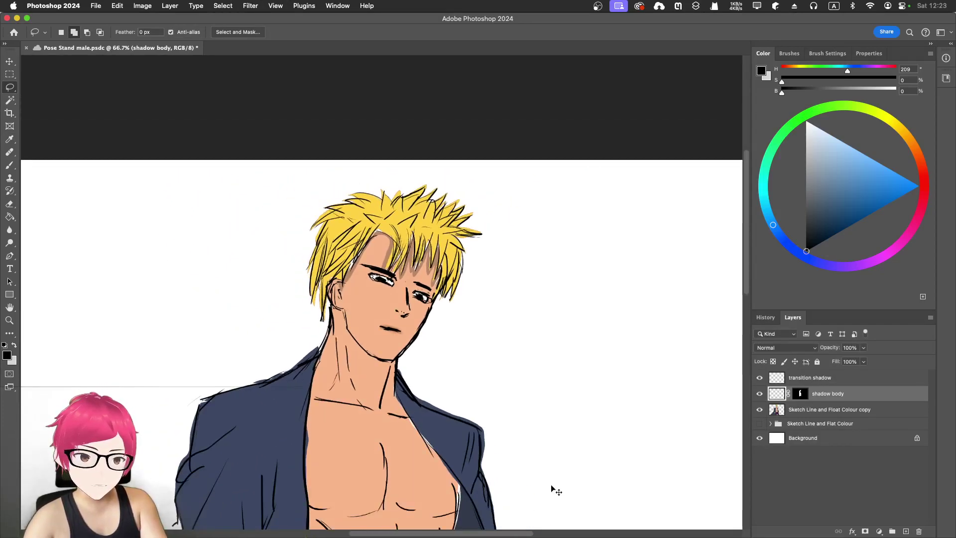
{"action": "key", "text": "super+plus"}
{"action": "key", "text": "super+minus"}
{"action": "key", "text": "super+plus"}
{"action": "key", "text": "super+plus"}
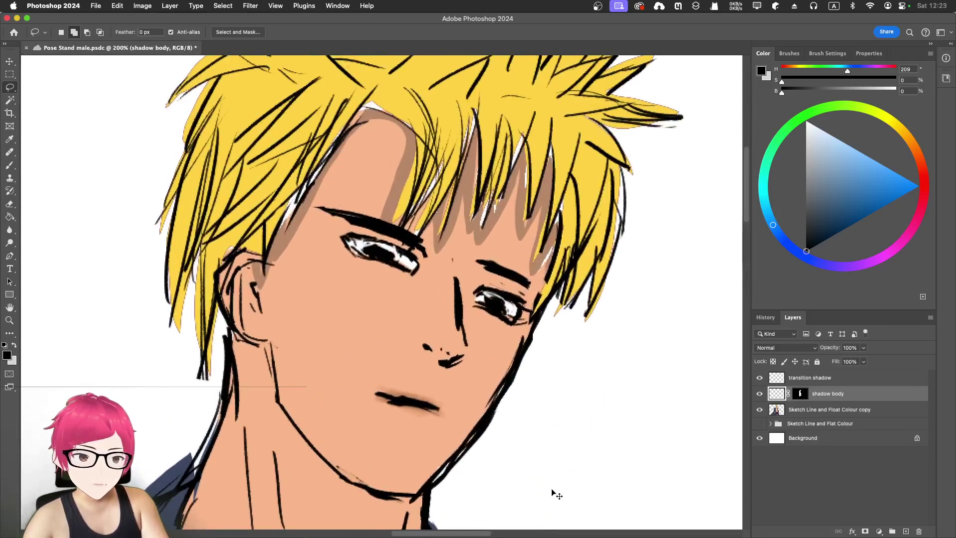
{"action": "scroll", "coordinate": [551, 398], "scroll_direction": "down", "scroll_amount": 2}
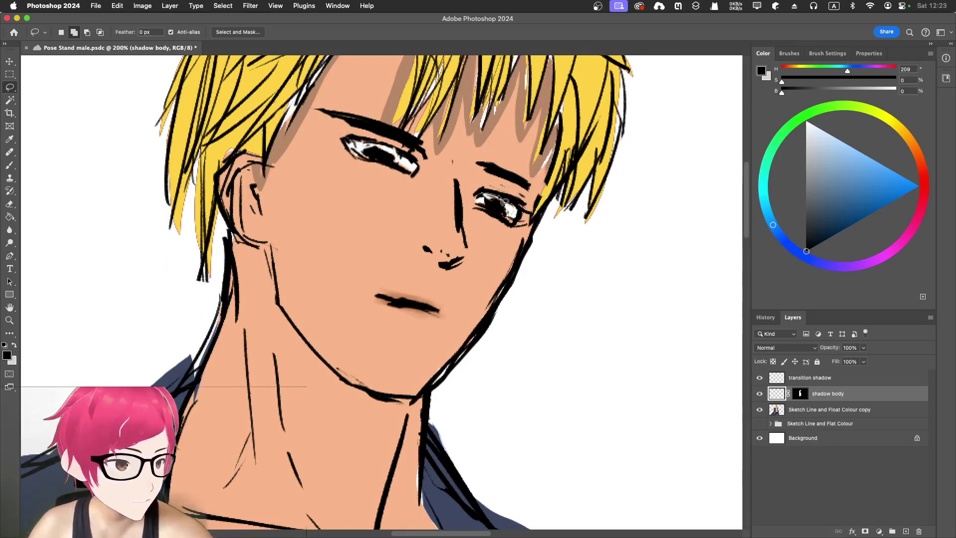
{"action": "left_click_drag", "start_coordinate": [556, 160], "coordinate": [506, 273]}
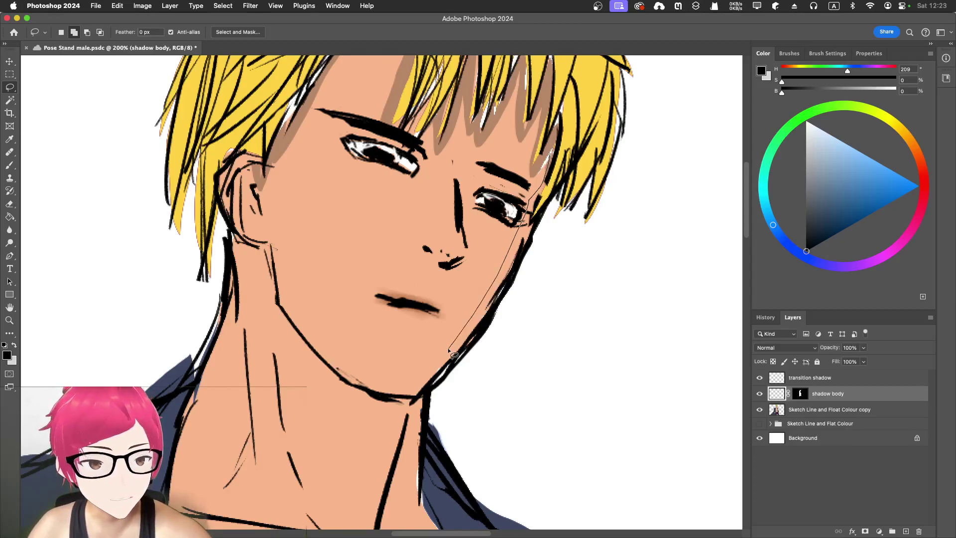
{"action": "left_click_drag", "start_coordinate": [447, 347], "coordinate": [446, 337]}
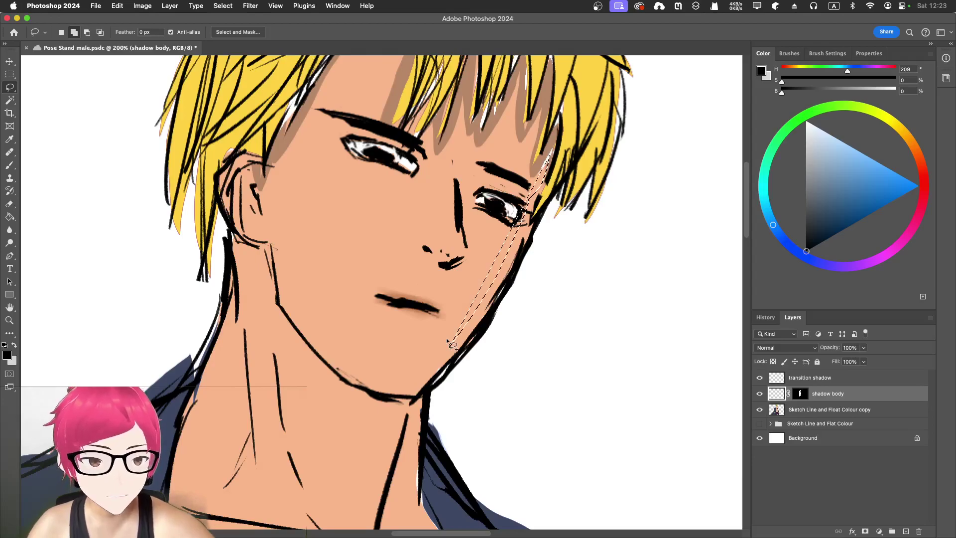
{"action": "key", "text": "super+z"}
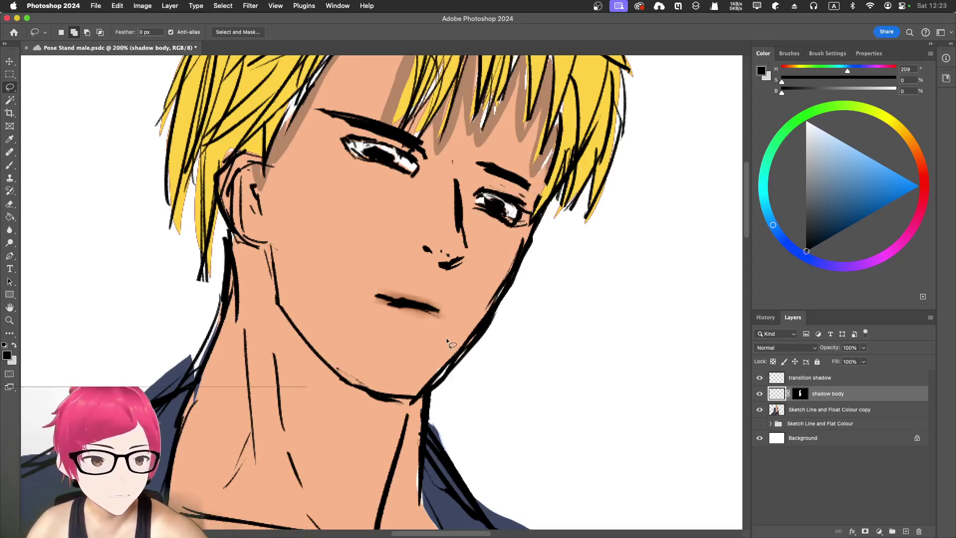
- Lasso one face-shadow shape from the temple around the cheek, up the nose bridge, past the mouth corner, under the lip and along the jaw
{"action": "mouse_move", "coordinate": [555, 159]}
{"action": "left_mouse_down"}
{"action": "mouse_move", "coordinate": [514, 245]}
{"action": "mouse_move", "coordinate": [492, 267]}
{"action": "left_mouse_up"}
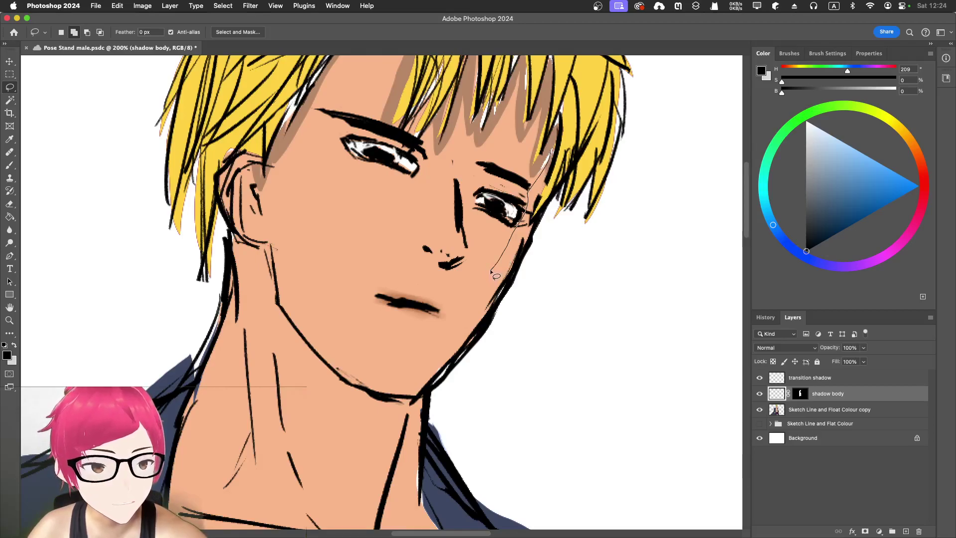
{"action": "left_click_drag", "start_coordinate": [490, 272], "coordinate": [472, 214]}
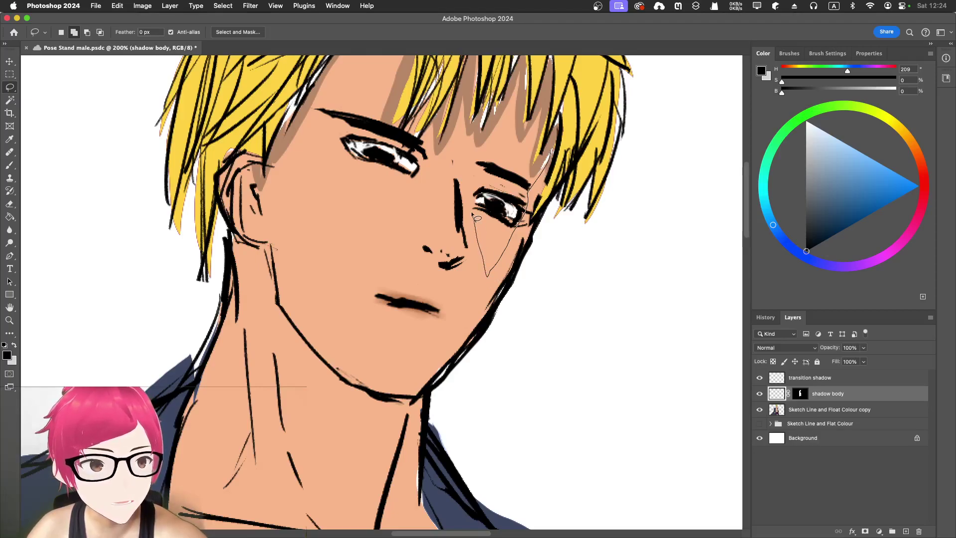
{"action": "left_click_drag", "start_coordinate": [472, 214], "coordinate": [473, 158]}
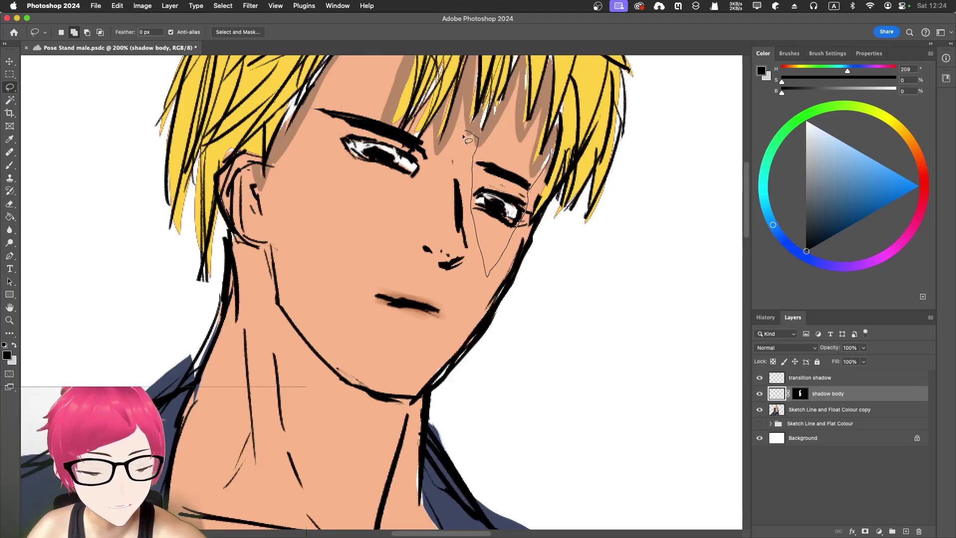
{"action": "left_click_drag", "start_coordinate": [458, 165], "coordinate": [458, 198]}
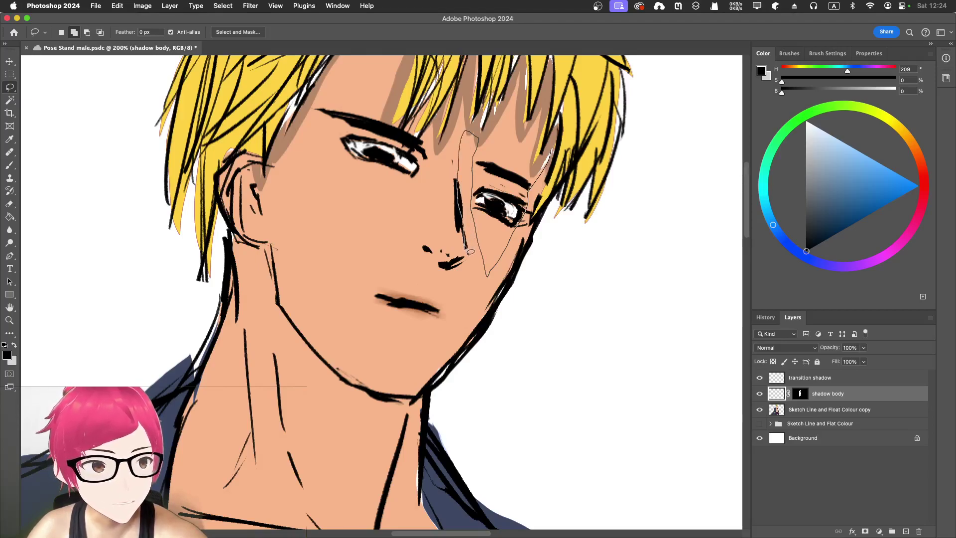
{"action": "left_click_drag", "start_coordinate": [470, 251], "coordinate": [453, 275]}
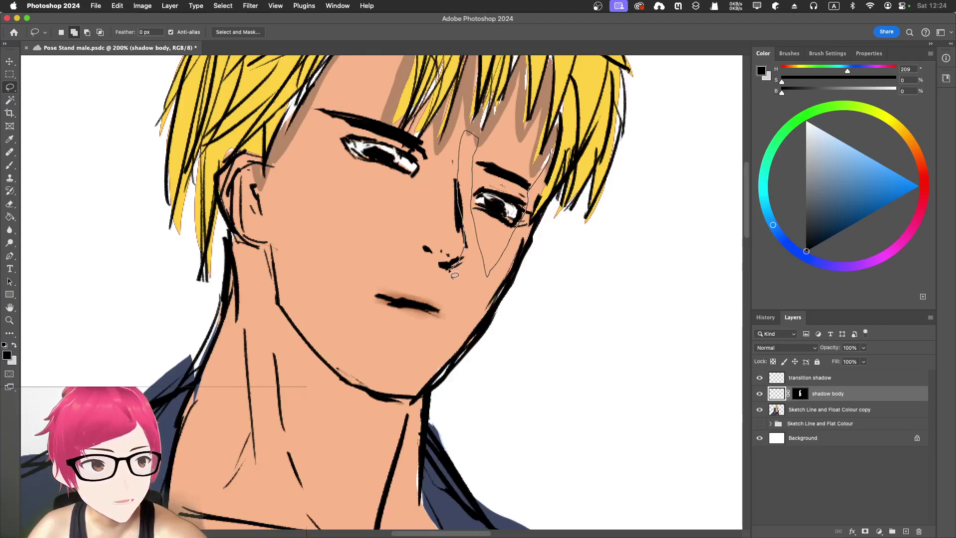
{"action": "mouse_move", "coordinate": [454, 277]}
{"action": "left_mouse_down"}
{"action": "mouse_move", "coordinate": [458, 314]}
{"action": "mouse_move", "coordinate": [385, 308]}
{"action": "mouse_move", "coordinate": [419, 345]}
{"action": "mouse_move", "coordinate": [413, 364]}
{"action": "mouse_move", "coordinate": [391, 376]}
{"action": "mouse_move", "coordinate": [344, 362]}
{"action": "mouse_move", "coordinate": [295, 327]}
{"action": "mouse_move", "coordinate": [365, 391]}
{"action": "mouse_move", "coordinate": [400, 400]}
{"action": "mouse_move", "coordinate": [426, 390]}
{"action": "mouse_move", "coordinate": [527, 262]}
{"action": "mouse_move", "coordinate": [560, 163]}
{"action": "mouse_move", "coordinate": [548, 164]}
{"action": "left_mouse_up"}
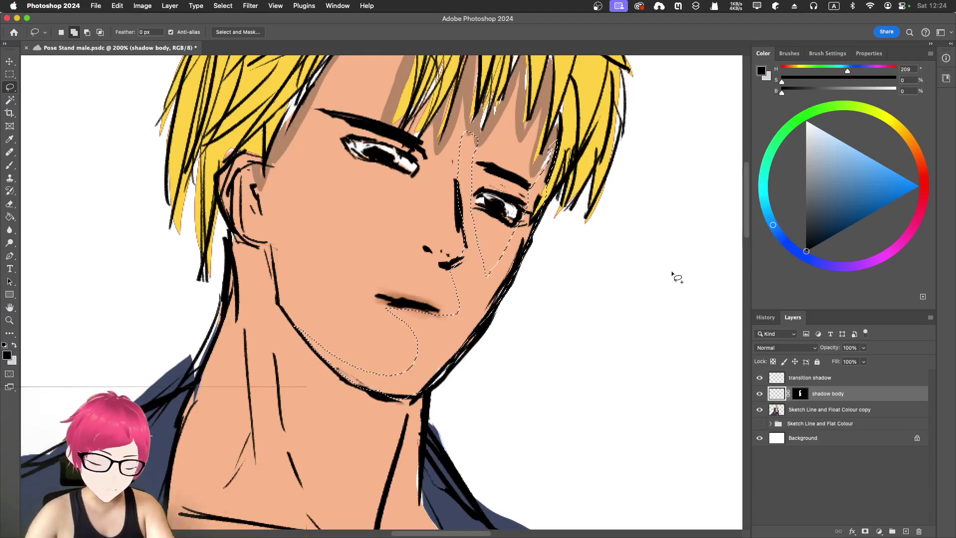
- Fill the face-shadow selection with the same brown b08263 at 90% opacity and deselect
{"action": "key", "text": "shift+BackSpace"}
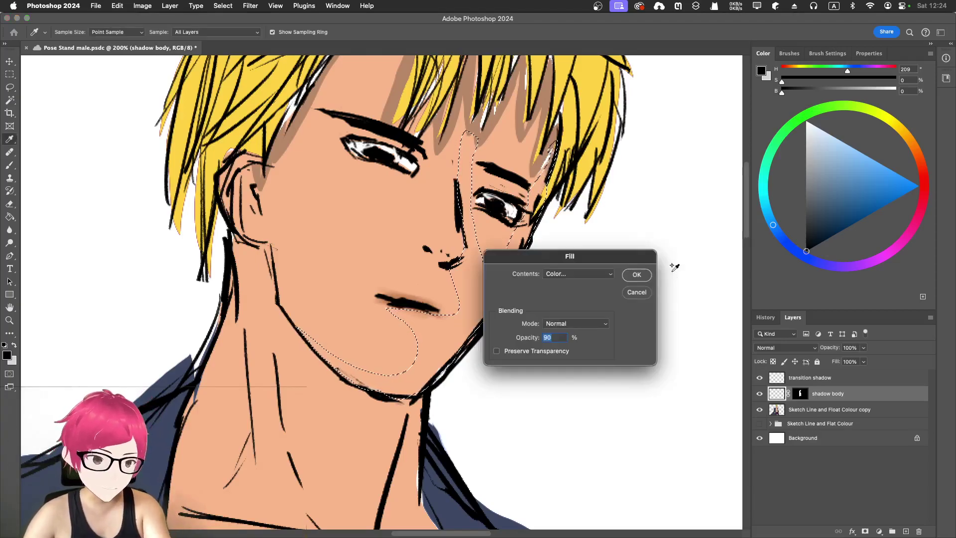
{"action": "left_click", "coordinate": [597, 275]}
{"action": "left_click", "coordinate": [597, 277]}
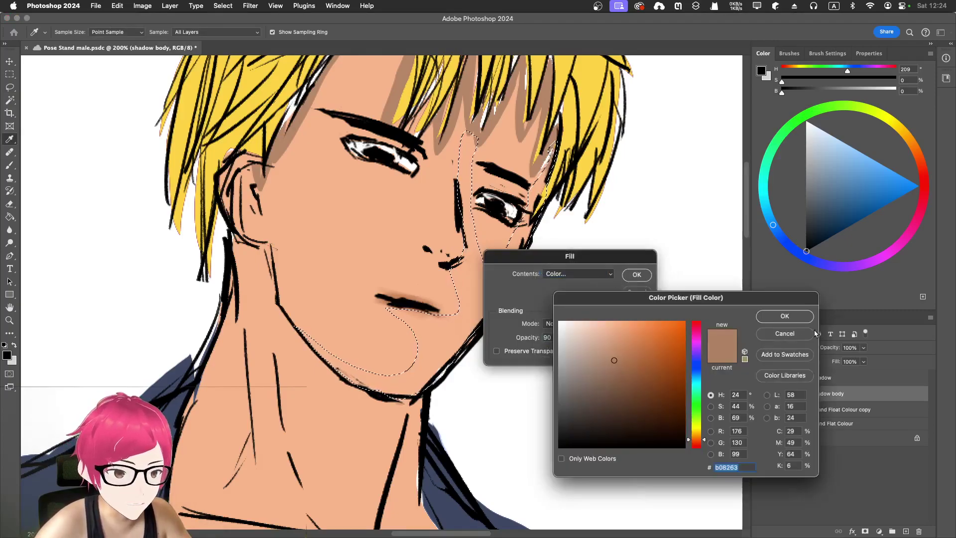
{"action": "left_click", "coordinate": [784, 316]}
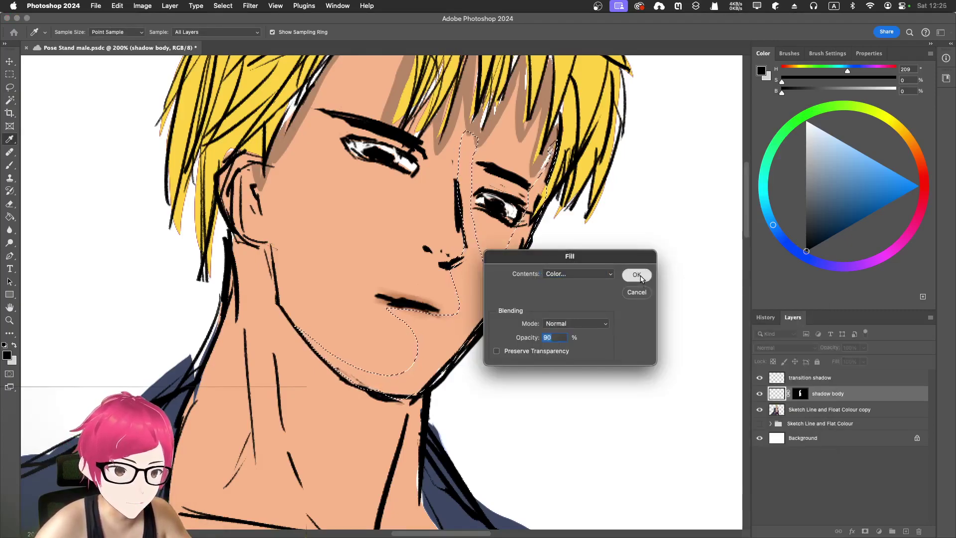
{"action": "left_click", "coordinate": [637, 275]}
{"action": "key", "text": "l"}
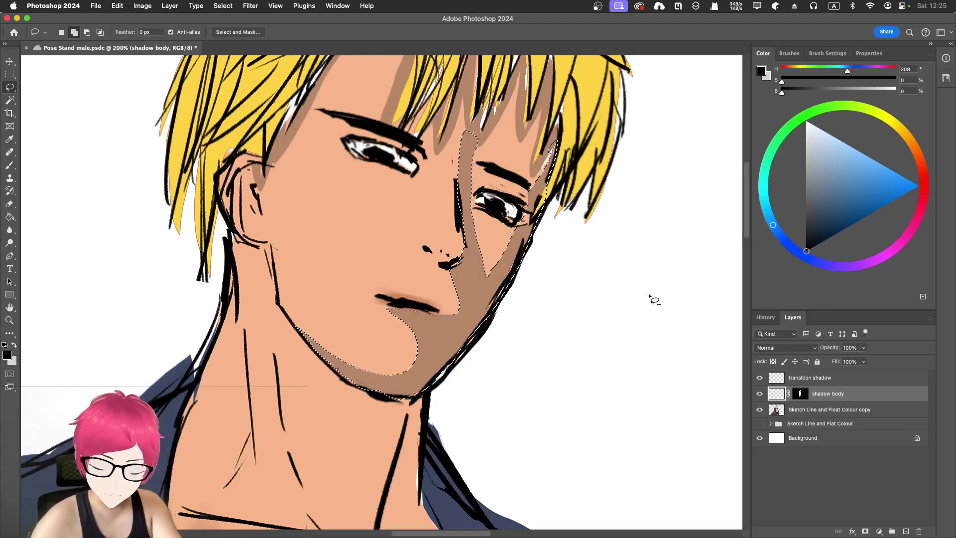
{"action": "key", "text": "super+d"}
- Lower the shadow body layer's opacity to 35%, judging the shading against the whole figure
{"action": "key", "text": "super+minus"}
{"action": "key", "text": "super+minus"}
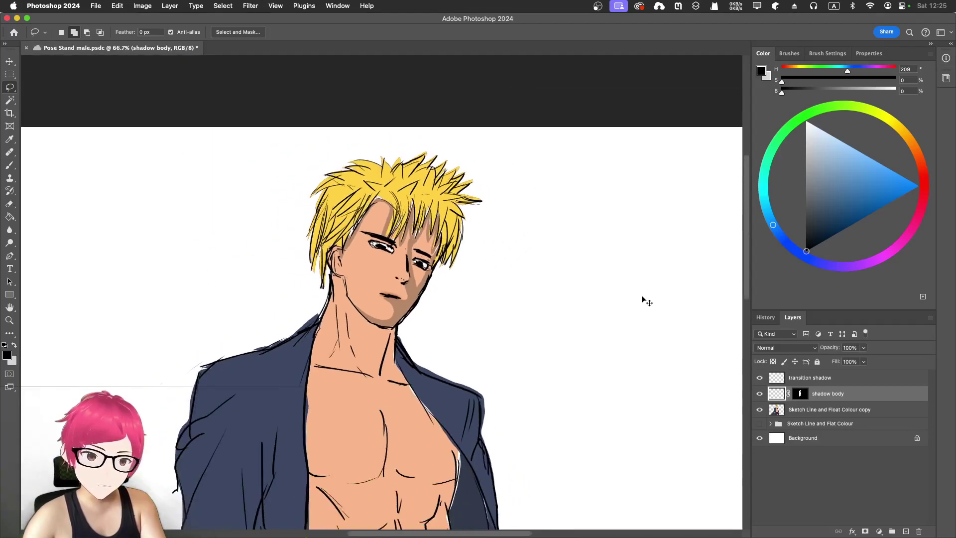
{"action": "key", "text": "super+minus"}
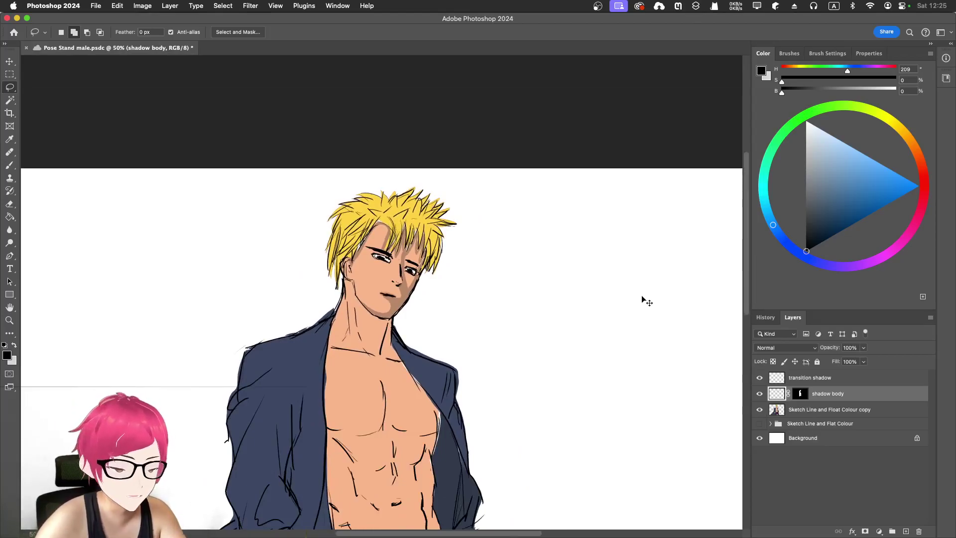
{"action": "left_click", "coordinate": [863, 347]}
{"action": "left_click_drag", "start_coordinate": [865, 359], "coordinate": [832, 362]}
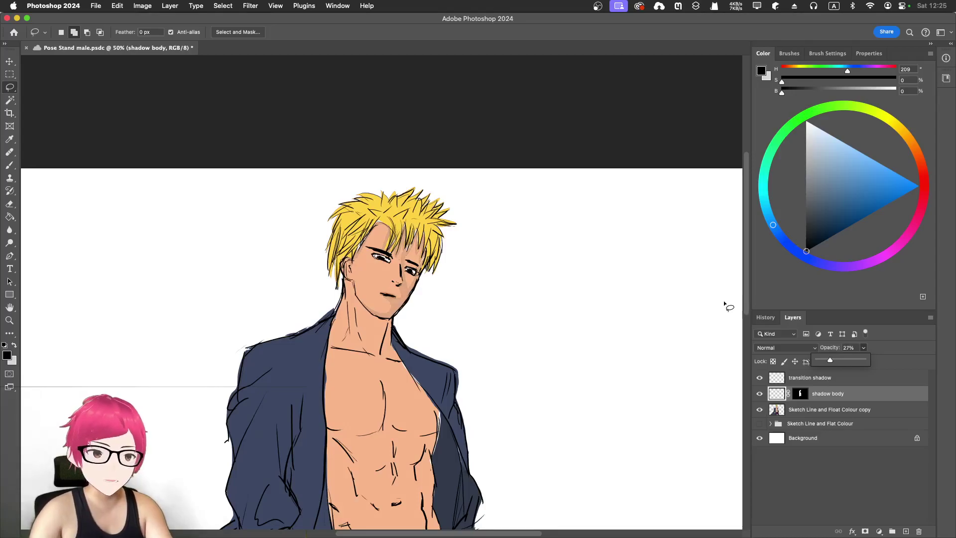
{"action": "scroll", "coordinate": [481, 331], "scroll_direction": "down", "scroll_amount": 2}
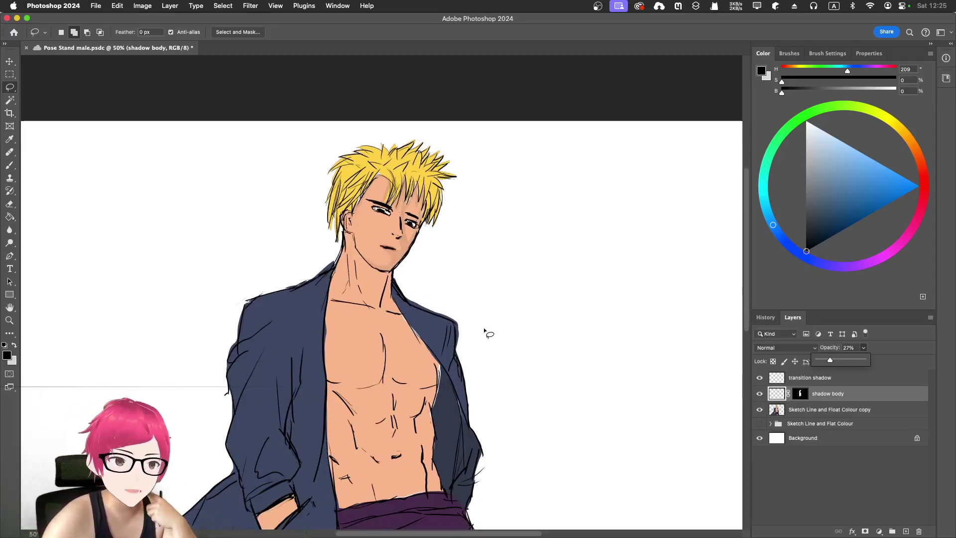
{"action": "scroll", "coordinate": [486, 331], "scroll_direction": "down", "scroll_amount": 1}
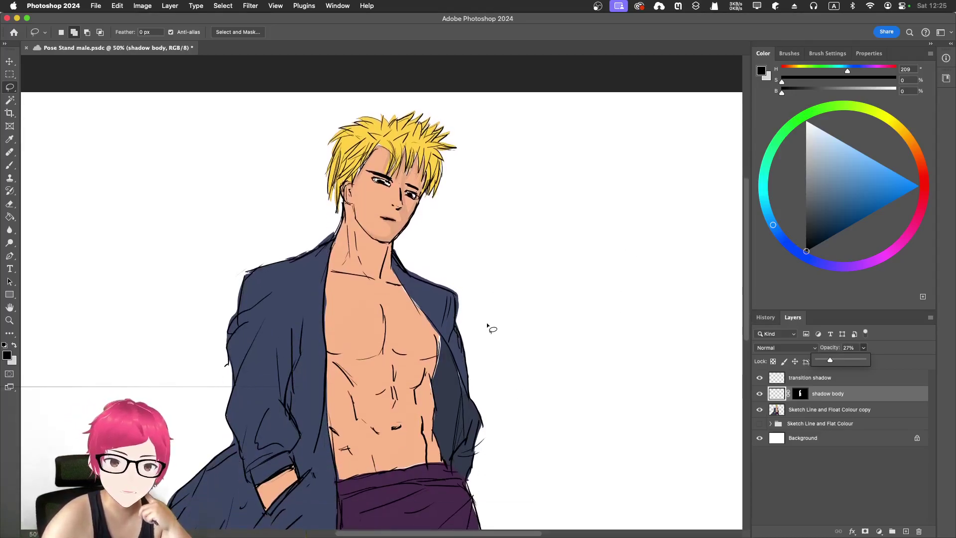
{"action": "mouse_move", "coordinate": [842, 361]}
{"action": "left_mouse_down"}
{"action": "mouse_move", "coordinate": [870, 361]}
{"action": "mouse_move", "coordinate": [832, 362]}
{"action": "left_mouse_up"}
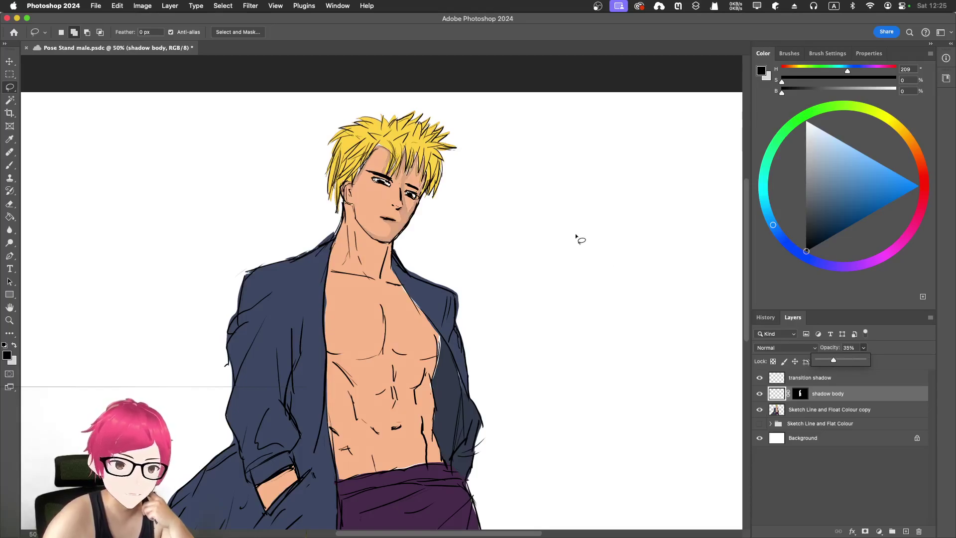
{"action": "scroll", "coordinate": [587, 226], "scroll_direction": "down", "scroll_amount": 1}
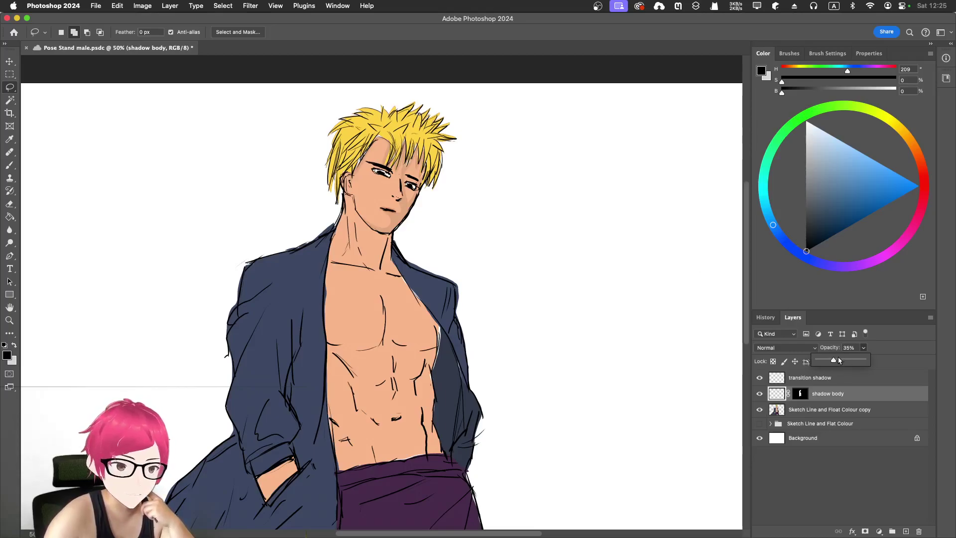
- Set the shadow body layer's opacity to 100%
{"action": "left_click_drag", "start_coordinate": [841, 360], "coordinate": [840, 360]}
{"action": "scroll", "coordinate": [564, 241], "scroll_direction": "down", "scroll_amount": 5}
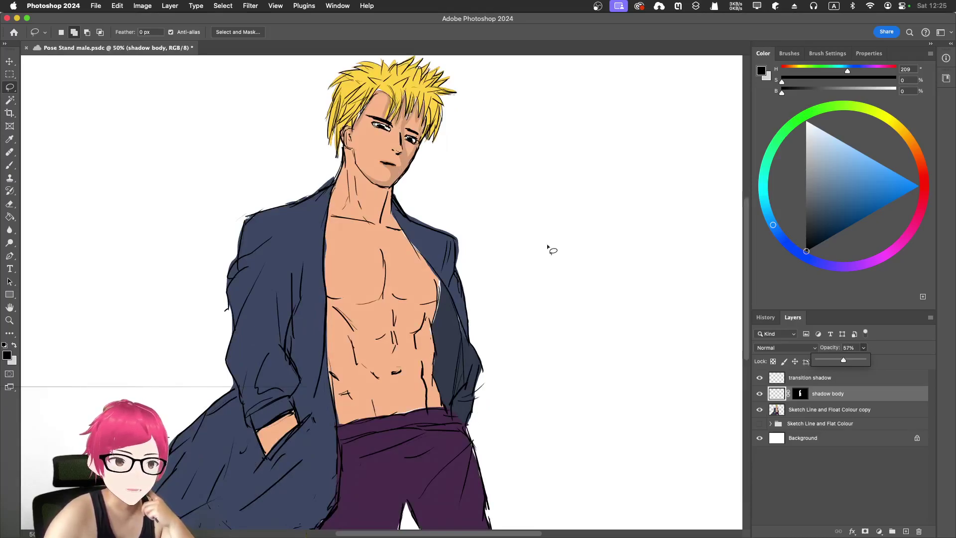
{"action": "left_click_drag", "start_coordinate": [843, 360], "coordinate": [871, 360]}
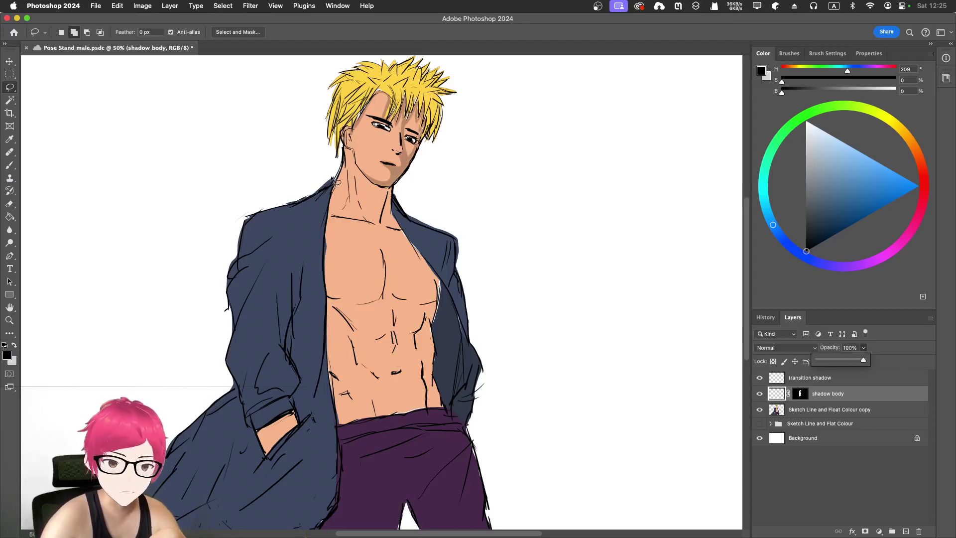
- Lasso a neck-shadow shape from below the ear, curving across the throat and back along the underside of the jaw
{"action": "scroll", "coordinate": [335, 181], "scroll_direction": "up", "scroll_amount": 3}
{"action": "scroll", "coordinate": [335, 179], "scroll_direction": "down", "scroll_amount": 1}
{"action": "scroll", "coordinate": [314, 368], "scroll_direction": "up", "scroll_amount": 1}
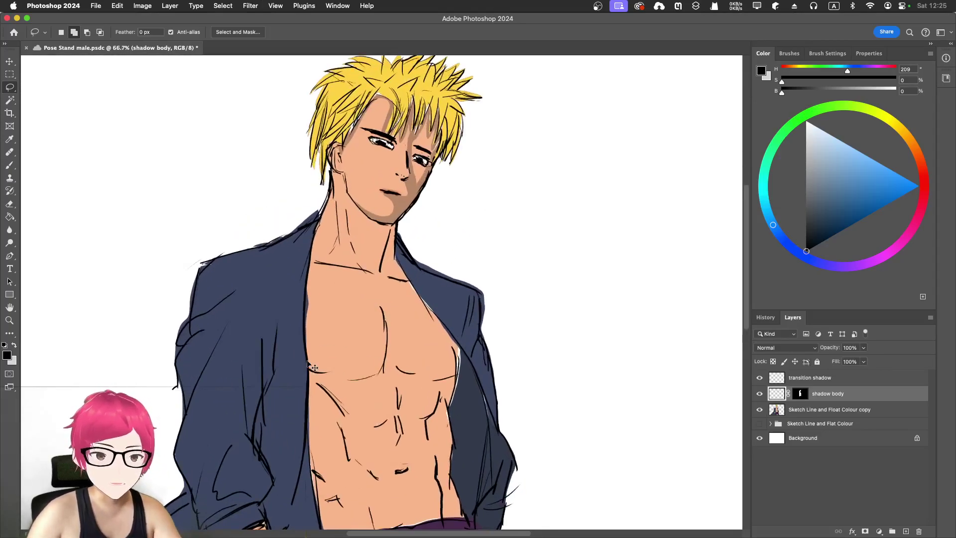
{"action": "scroll", "coordinate": [309, 363], "scroll_direction": "up", "scroll_amount": 4}
{"action": "scroll", "coordinate": [220, 351], "scroll_direction": "up", "scroll_amount": 4}
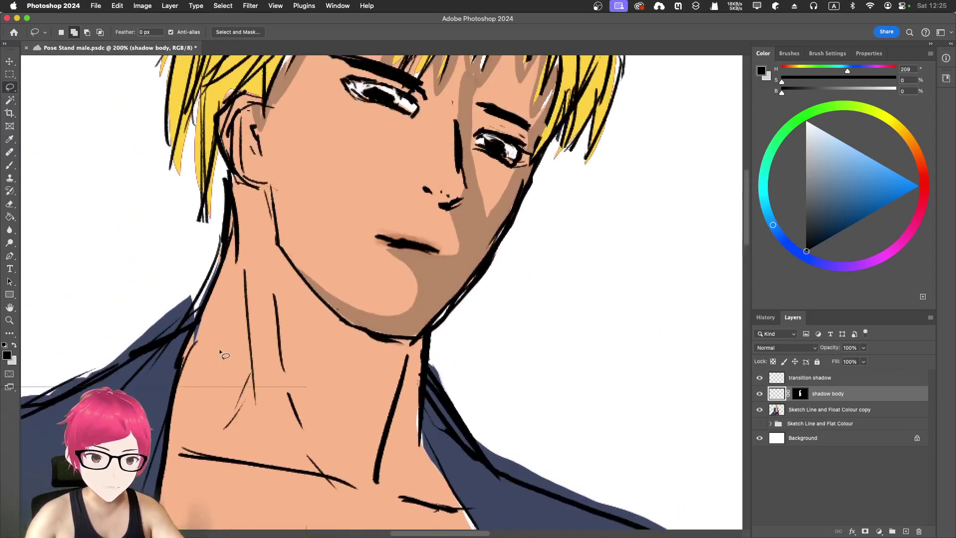
{"action": "scroll", "coordinate": [232, 396], "scroll_direction": "down", "scroll_amount": 3}
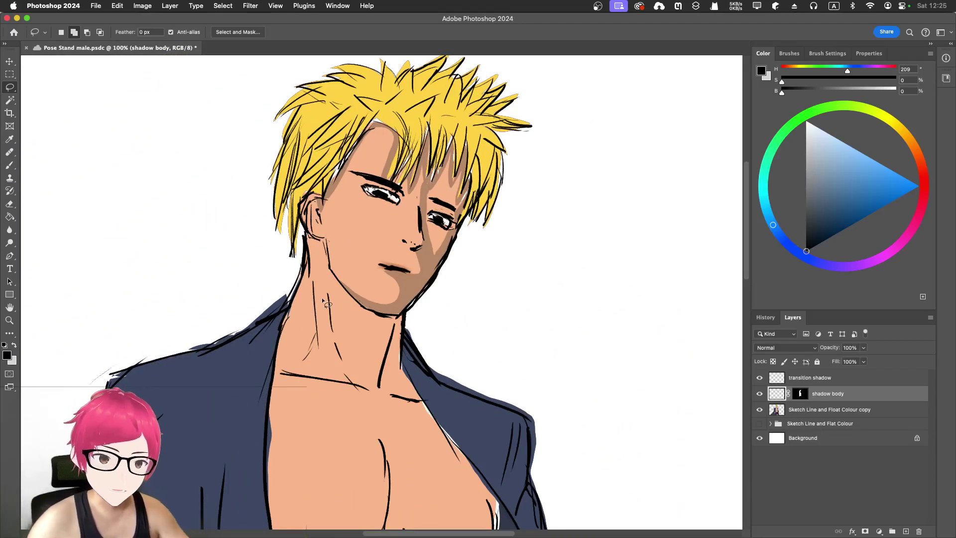
{"action": "scroll", "coordinate": [367, 303], "scroll_direction": "down", "scroll_amount": 2}
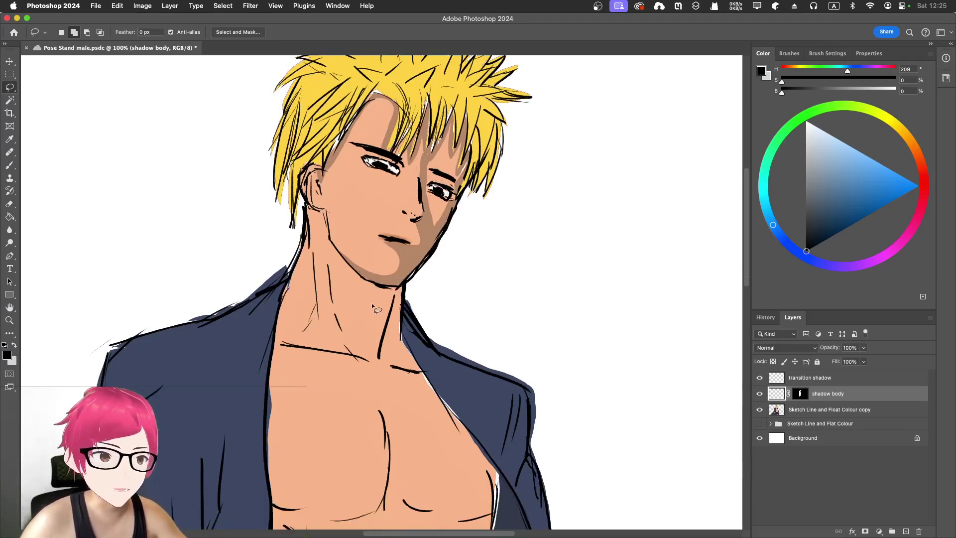
{"action": "scroll", "coordinate": [371, 305], "scroll_direction": "down", "scroll_amount": 3}
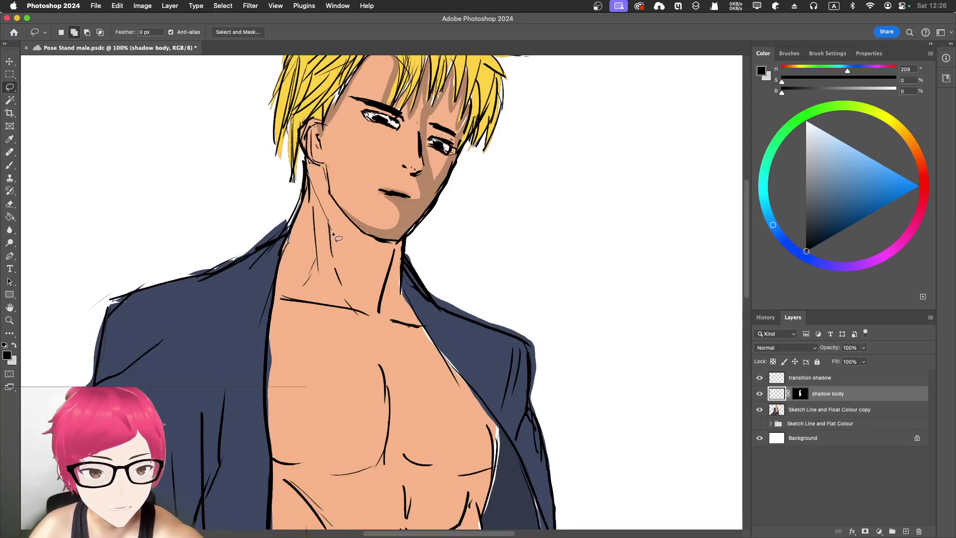
{"action": "mouse_move", "coordinate": [341, 250]}
{"action": "left_mouse_down"}
{"action": "mouse_move", "coordinate": [393, 277]}
{"action": "mouse_move", "coordinate": [402, 245]}
{"action": "left_mouse_up"}
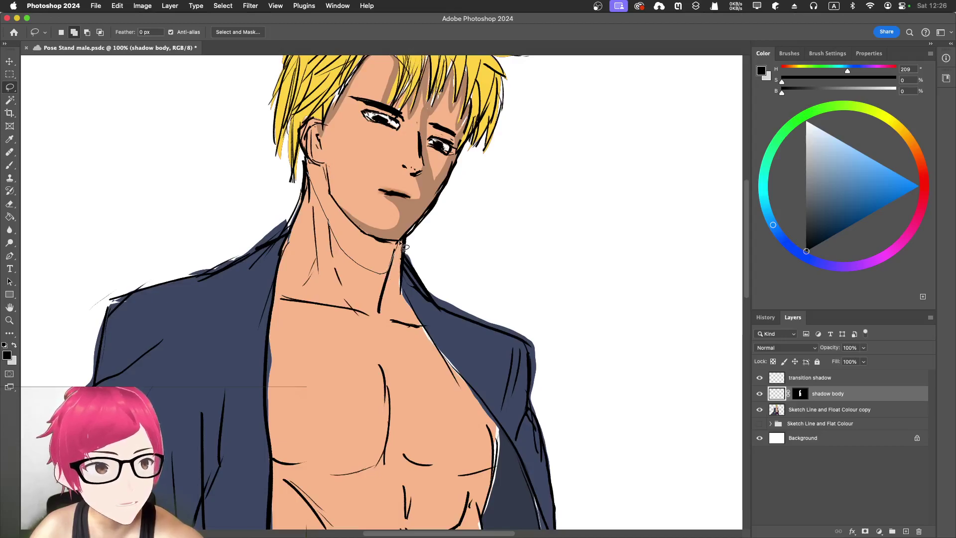
{"action": "mouse_move", "coordinate": [407, 245]}
{"action": "left_mouse_down"}
{"action": "mouse_move", "coordinate": [365, 232]}
{"action": "mouse_move", "coordinate": [339, 205]}
{"action": "left_mouse_up"}
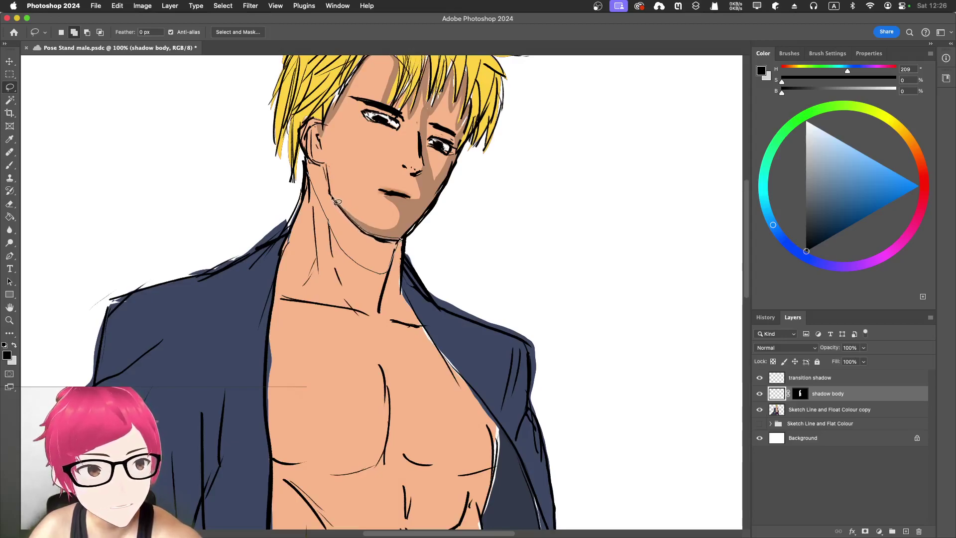
{"action": "mouse_move", "coordinate": [331, 174]}
{"action": "left_mouse_down"}
{"action": "mouse_move", "coordinate": [306, 157]}
{"action": "mouse_move", "coordinate": [315, 191]}
{"action": "mouse_move", "coordinate": [383, 272]}
{"action": "left_mouse_up"}
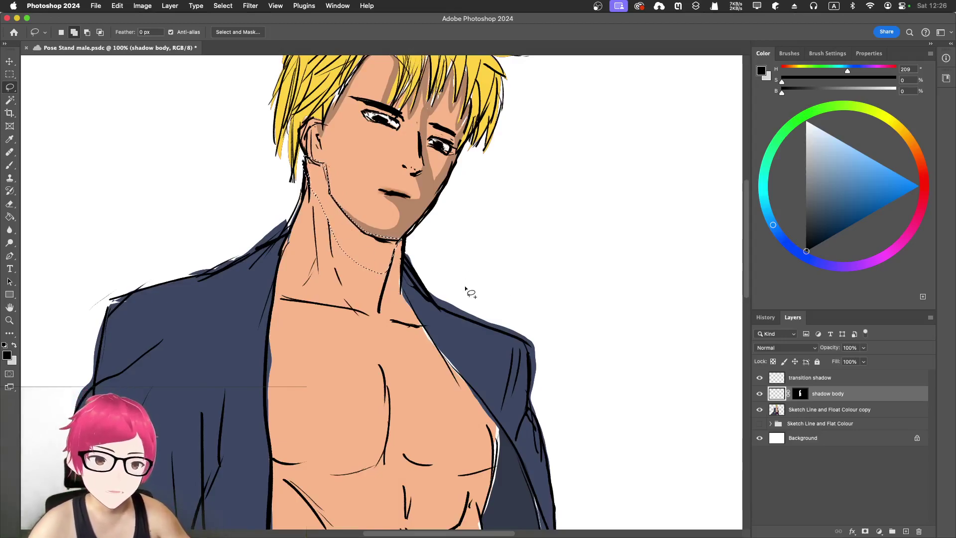
- Fill the neck-shadow selection with the same brown b08263 at 90% opacity, reset the foreground and background colours to default, and deselect
{"action": "key", "text": "shift+BackSpace"}
{"action": "left_click", "coordinate": [633, 273]}
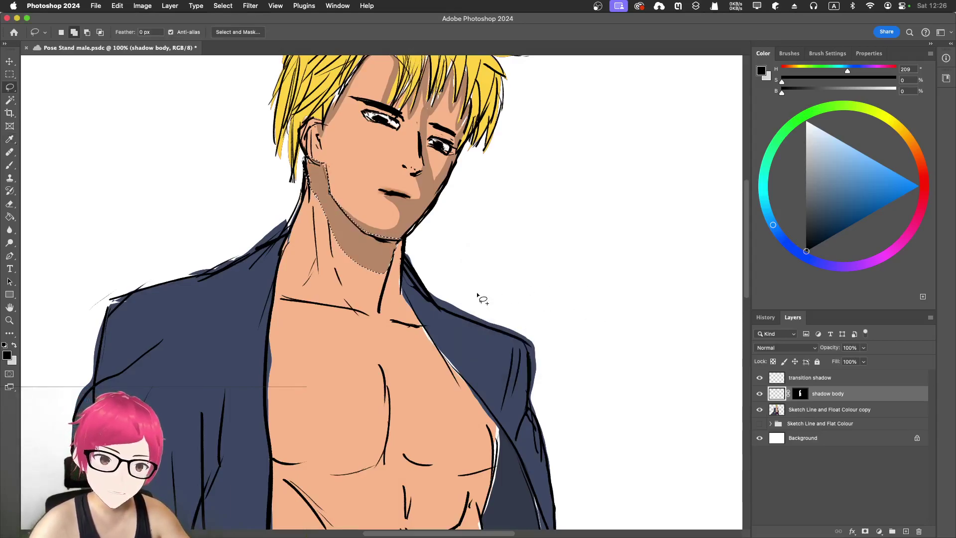
{"action": "key", "text": "d"}
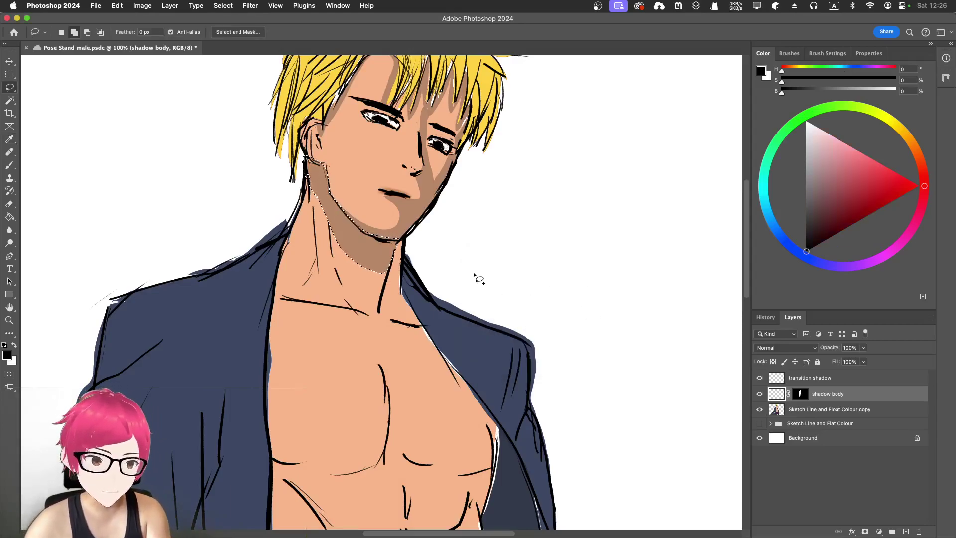
{"action": "key", "text": "ctrl+z"}
{"action": "key", "text": "ctrl+shift+z"}
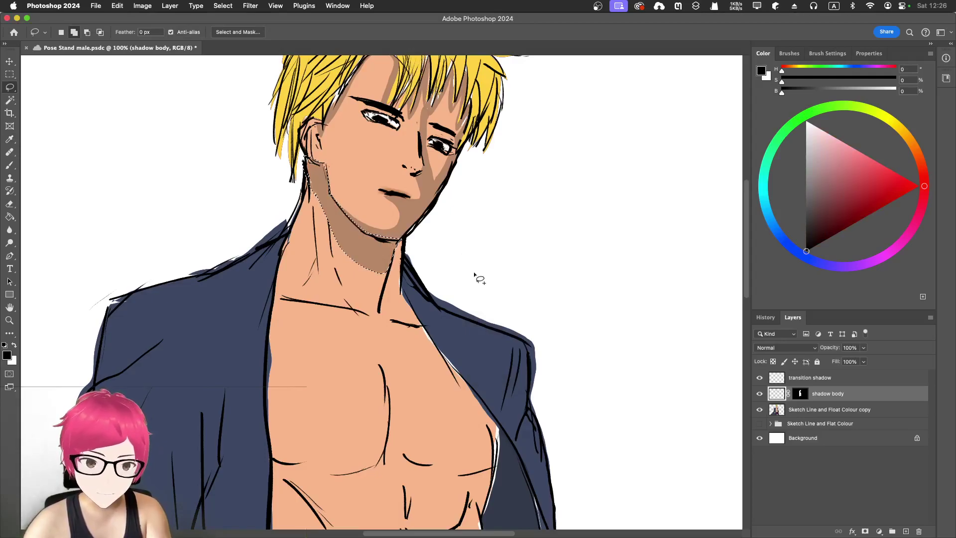
{"action": "key", "text": "ctrl+d"}
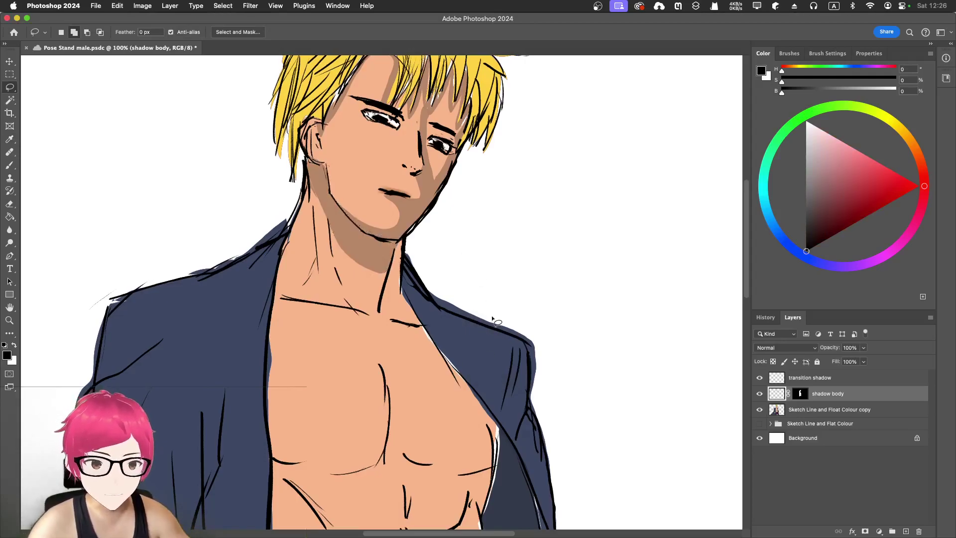
- Save the document and lasso a narrow shadow strip down the neck's outer side and along the coat lapel to the outer chest
{"action": "scroll", "coordinate": [498, 308], "scroll_direction": "down", "scroll_amount": 5}
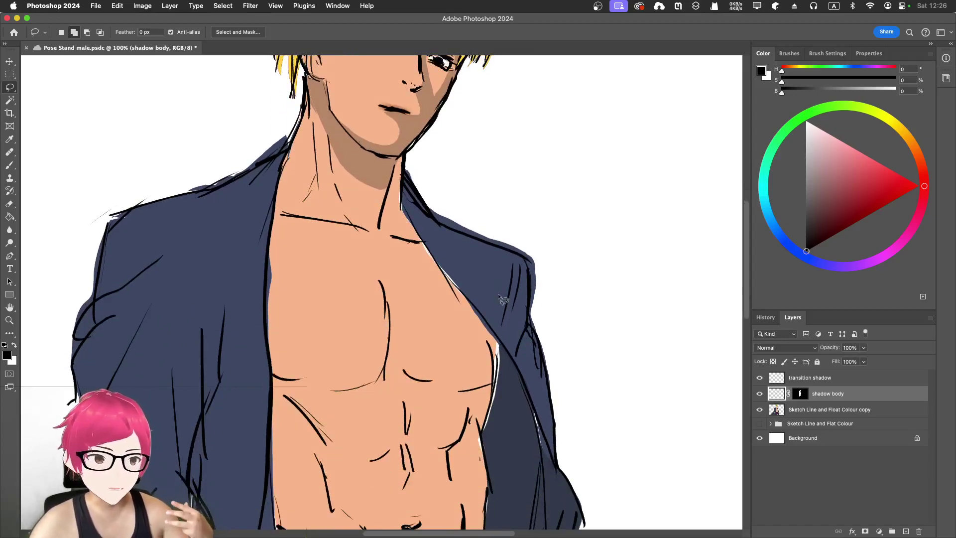
{"action": "scroll", "coordinate": [497, 294], "scroll_direction": "down", "scroll_amount": 2}
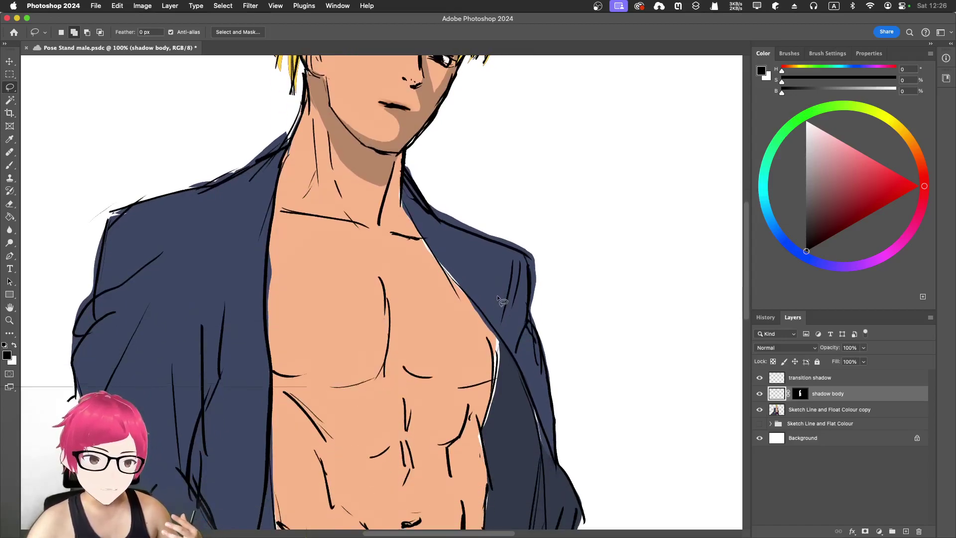
{"action": "key", "text": "cmd+s"}
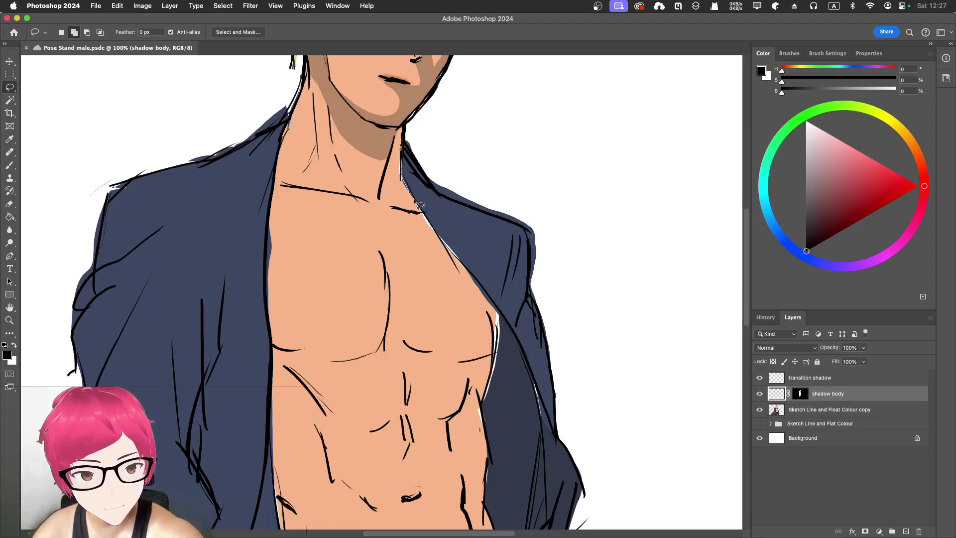
{"action": "mouse_move", "coordinate": [470, 271]}
{"action": "left_mouse_down"}
{"action": "mouse_move", "coordinate": [501, 315]}
{"action": "mouse_move", "coordinate": [500, 327]}
{"action": "mouse_move", "coordinate": [411, 210]}
{"action": "mouse_move", "coordinate": [396, 158]}
{"action": "mouse_move", "coordinate": [400, 127]}
{"action": "mouse_move", "coordinate": [408, 147]}
{"action": "left_mouse_up"}
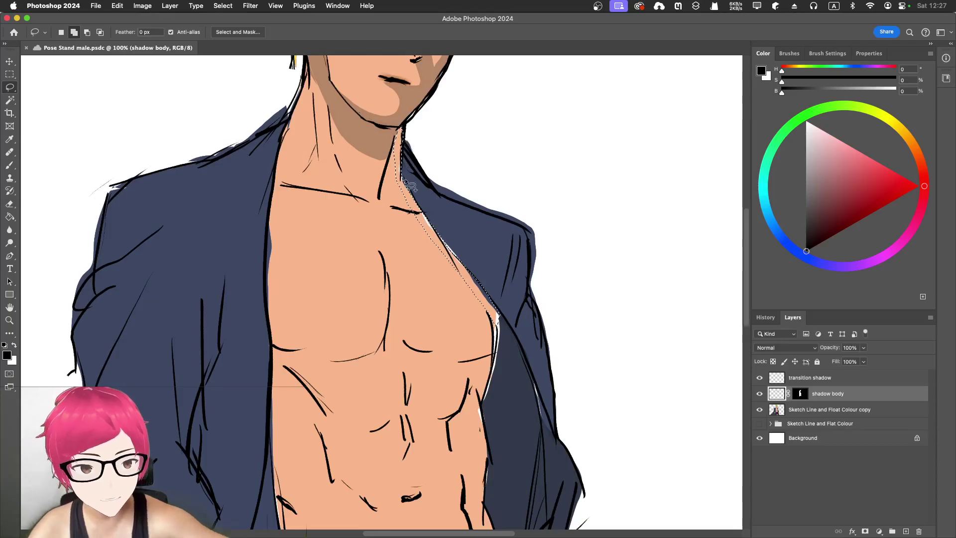
- Try filling the lapel-edge strip with blue 384a6d at 90% opacity, and undo the fill
{"action": "key", "text": "shift+BackSpace"}
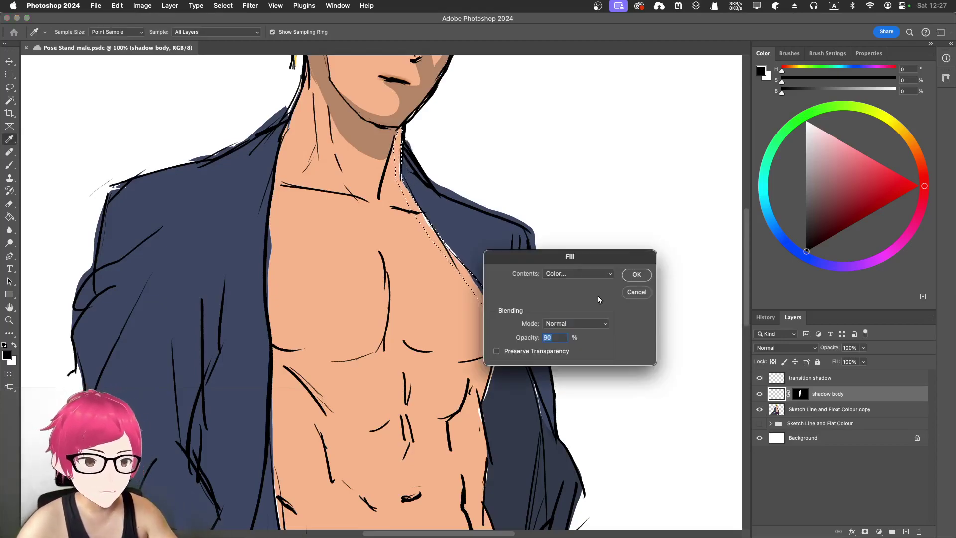
{"action": "left_click", "coordinate": [588, 274]}
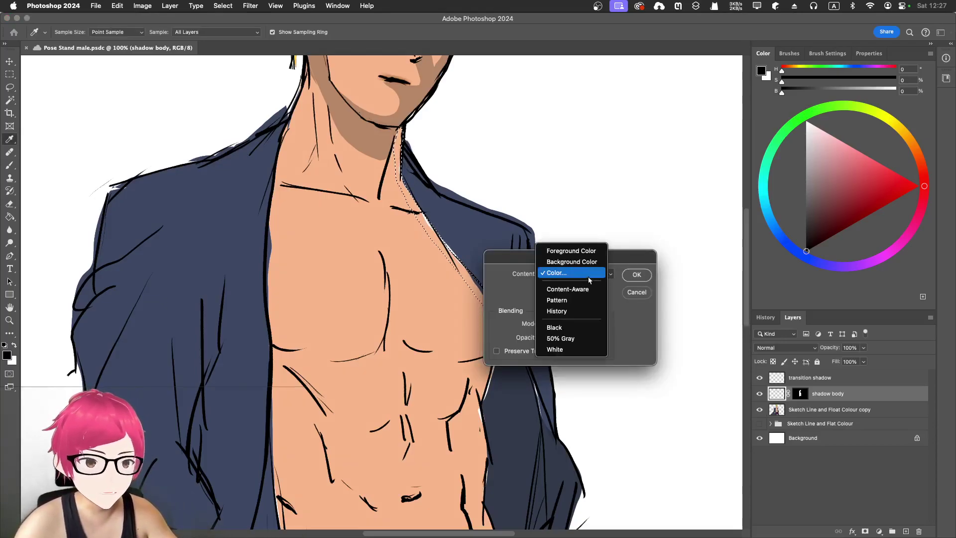
{"action": "left_click", "coordinate": [587, 275]}
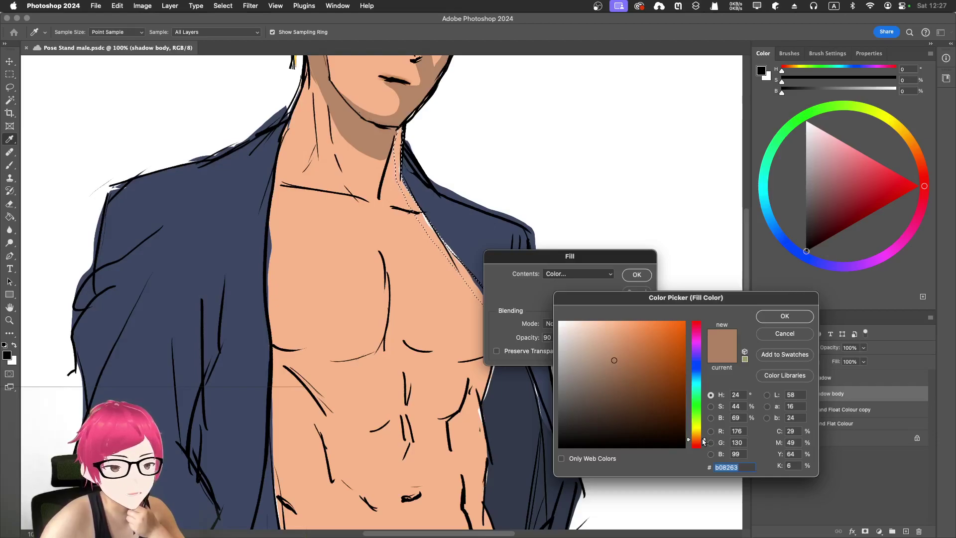
{"action": "left_click_drag", "start_coordinate": [703, 441], "coordinate": [703, 374]}
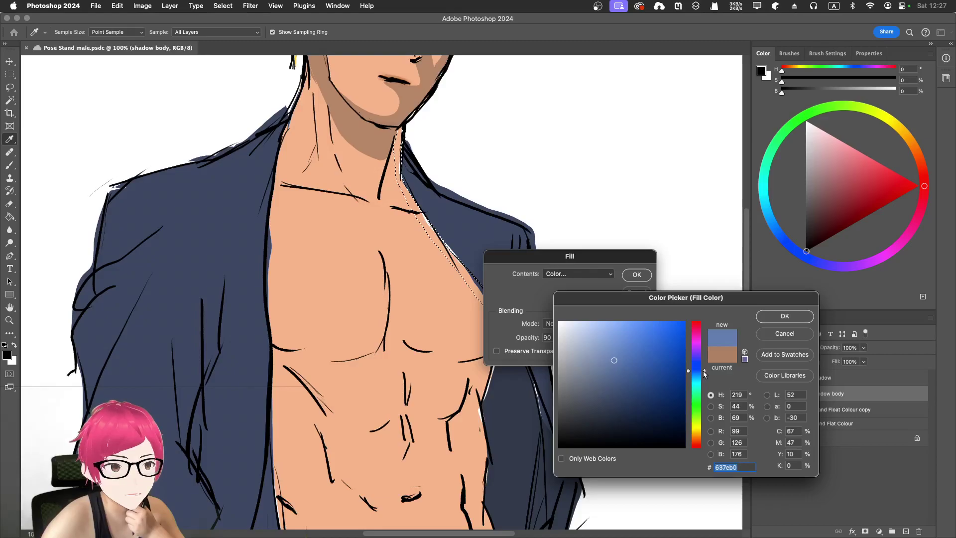
{"action": "left_click", "coordinate": [620, 394]}
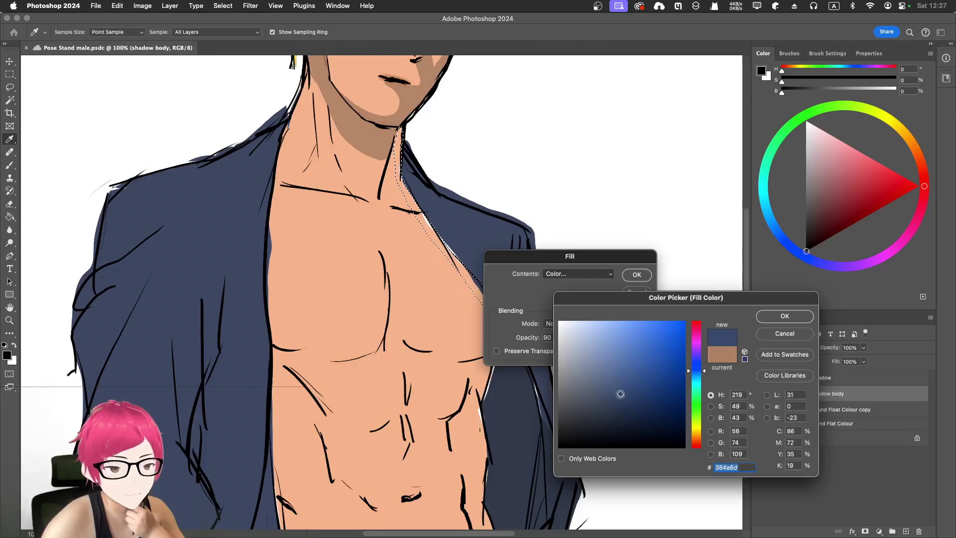
{"action": "left_click", "coordinate": [784, 317]}
{"action": "left_click", "coordinate": [636, 274]}
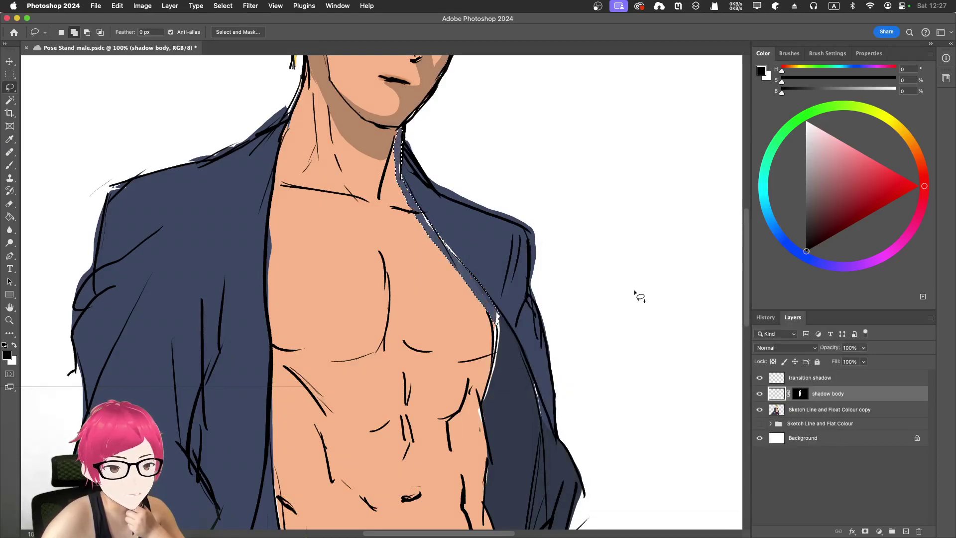
{"action": "key", "text": "super+s"}
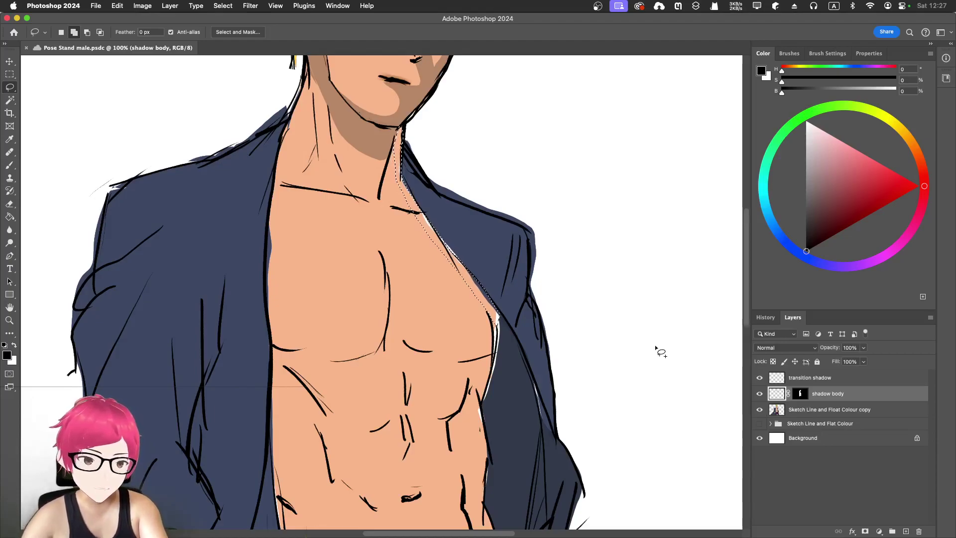
- Fill the lapel-edge strip with dark navy 132038 at 30% opacity and deselect
{"action": "key", "text": "shift+BackSpace"}
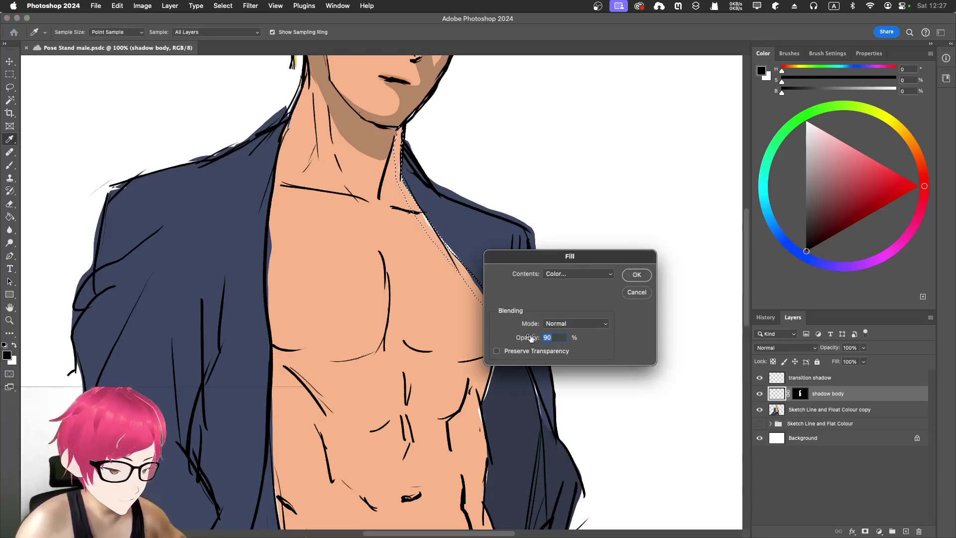
{"action": "type", "text": "30"}
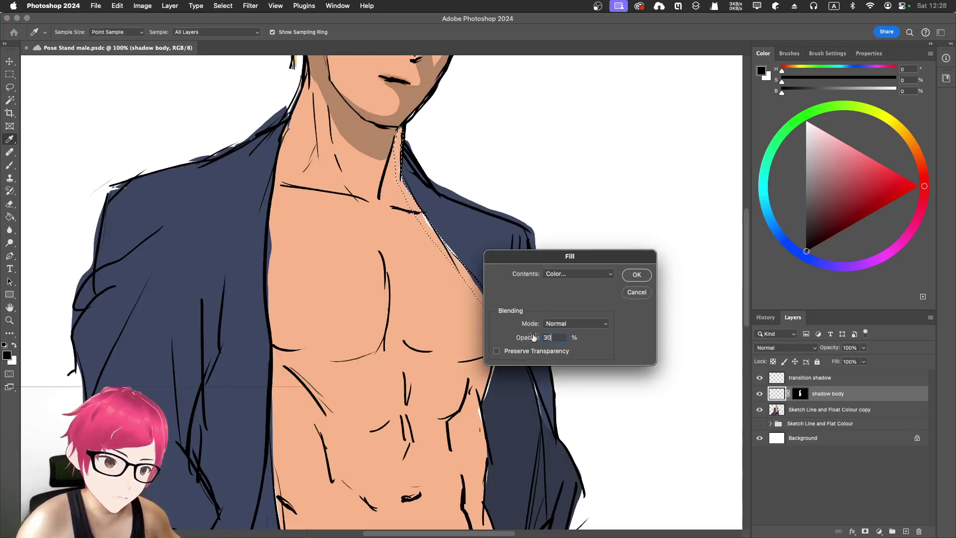
{"action": "left_click", "coordinate": [595, 280]}
{"action": "left_click", "coordinate": [595, 273]}
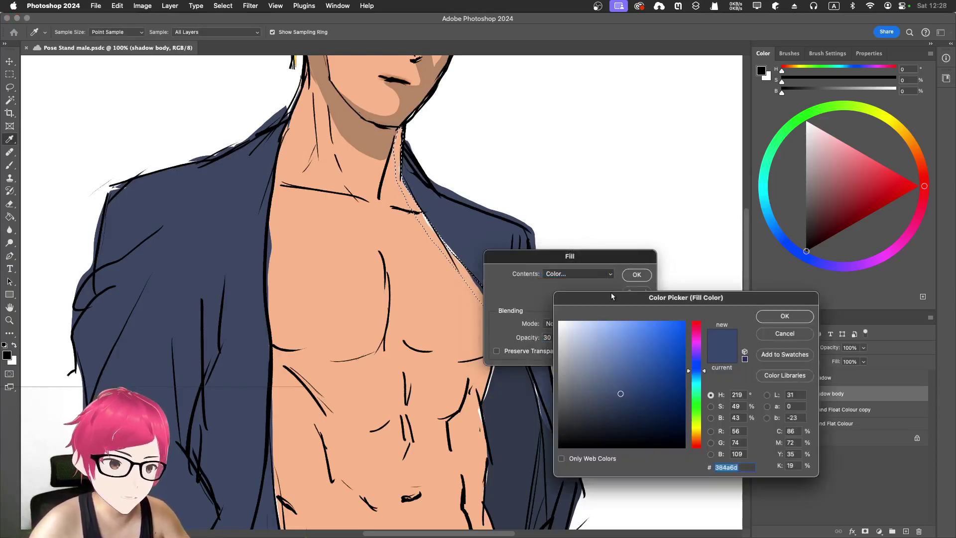
{"action": "mouse_move", "coordinate": [617, 421]}
{"action": "left_mouse_down"}
{"action": "mouse_move", "coordinate": [626, 429]}
{"action": "mouse_move", "coordinate": [642, 420]}
{"action": "left_mouse_up"}
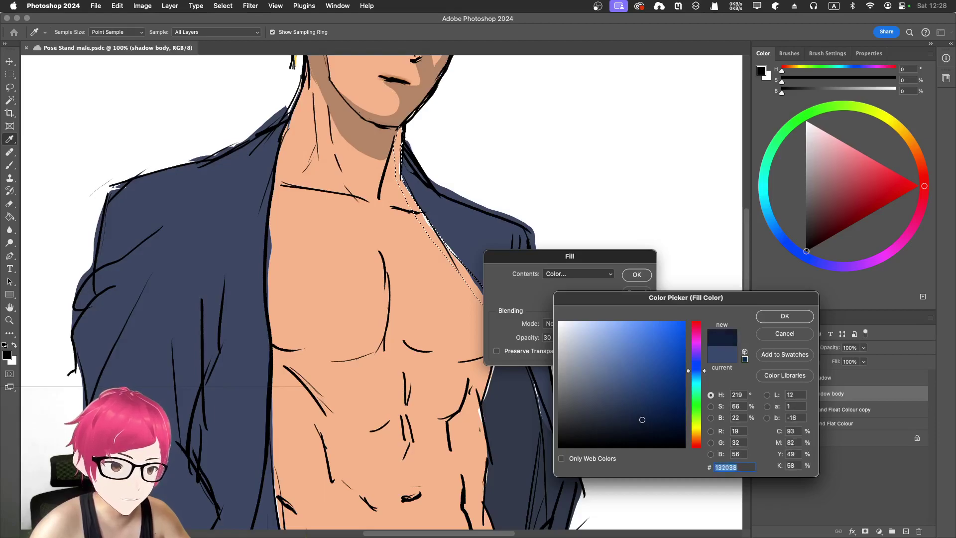
{"action": "left_click", "coordinate": [777, 316]}
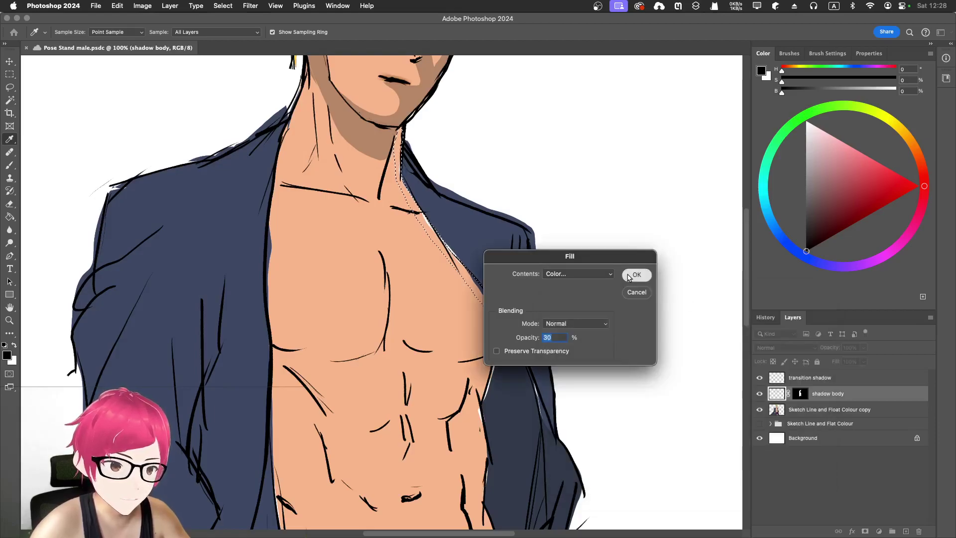
{"action": "left_click", "coordinate": [636, 275]}
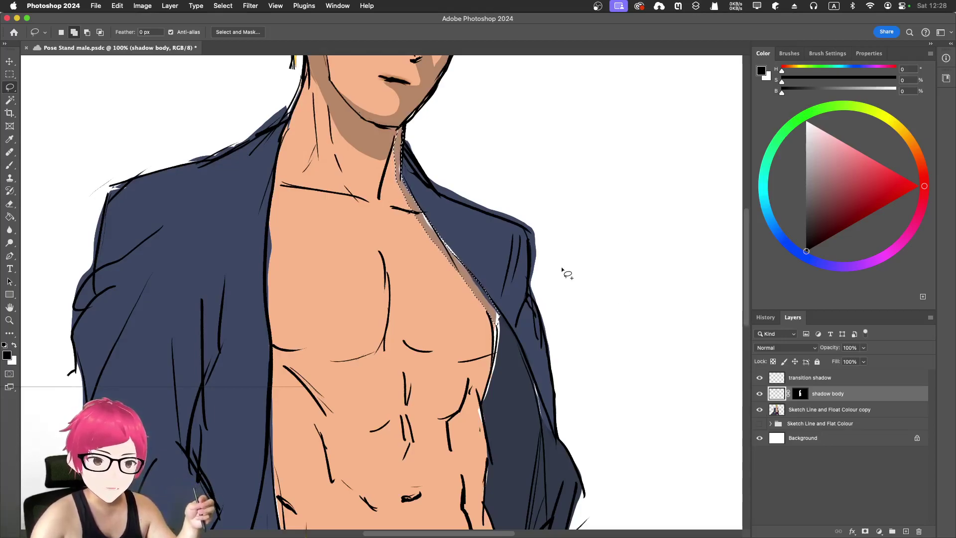
{"action": "key", "text": "super+d"}
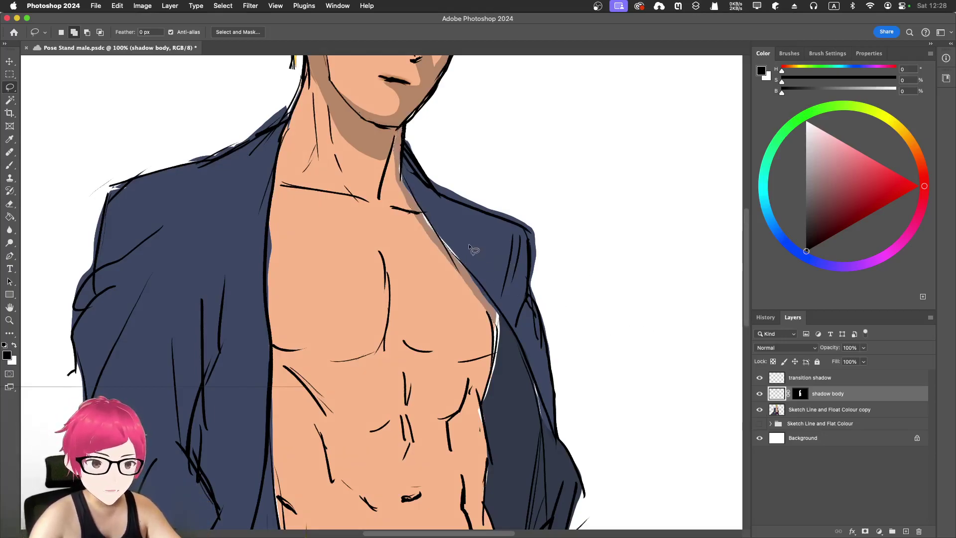
- Sample the brown shadow colour from the lapel-edge strip and choose the Hard Round brush with 100% flow
{"action": "key", "text": "super+equal"}
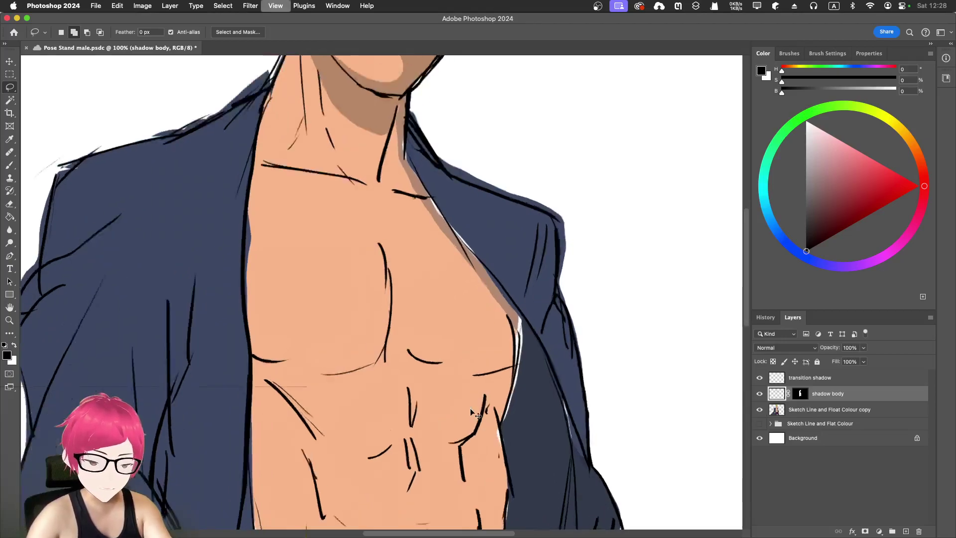
{"action": "scroll", "coordinate": [473, 323], "scroll_direction": "up", "scroll_amount": 5}
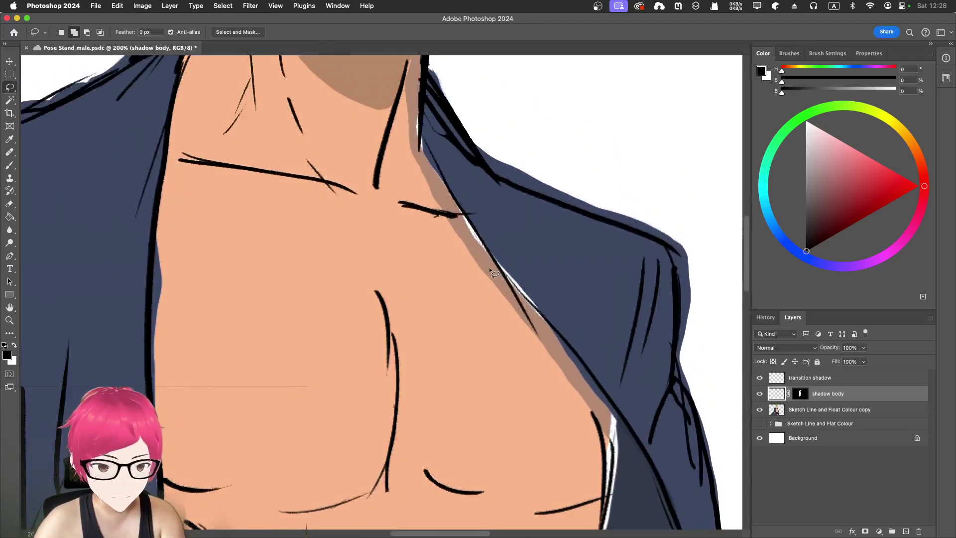
{"action": "key", "text": "b"}
{"action": "left_click", "coordinate": [489, 268], "text": "alt"}
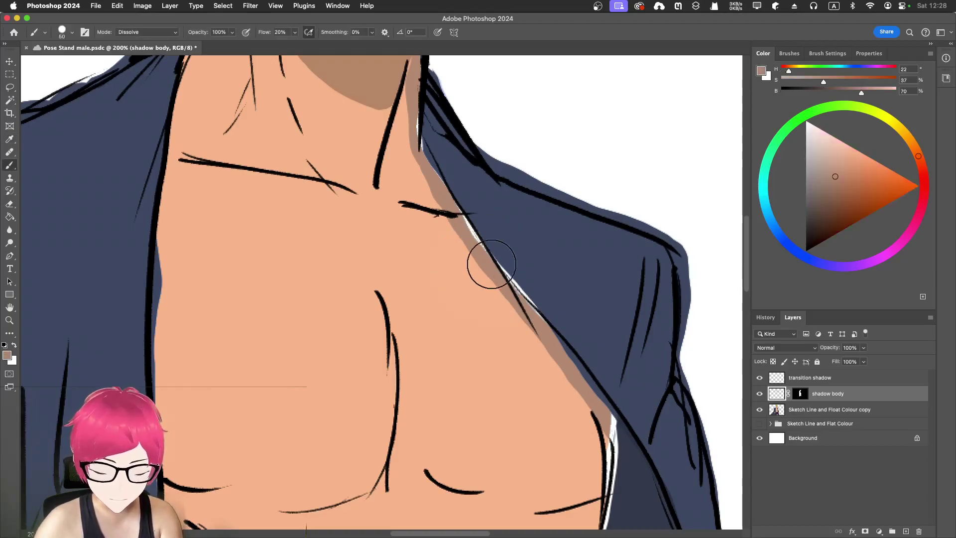
{"action": "left_click", "coordinate": [789, 53]}
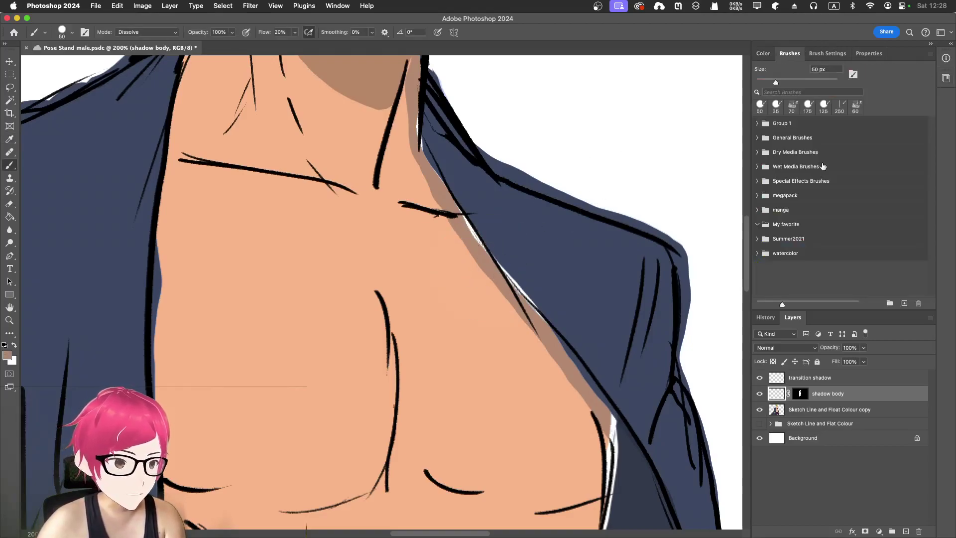
{"action": "left_click", "coordinate": [757, 138]}
{"action": "left_click", "coordinate": [770, 177]}
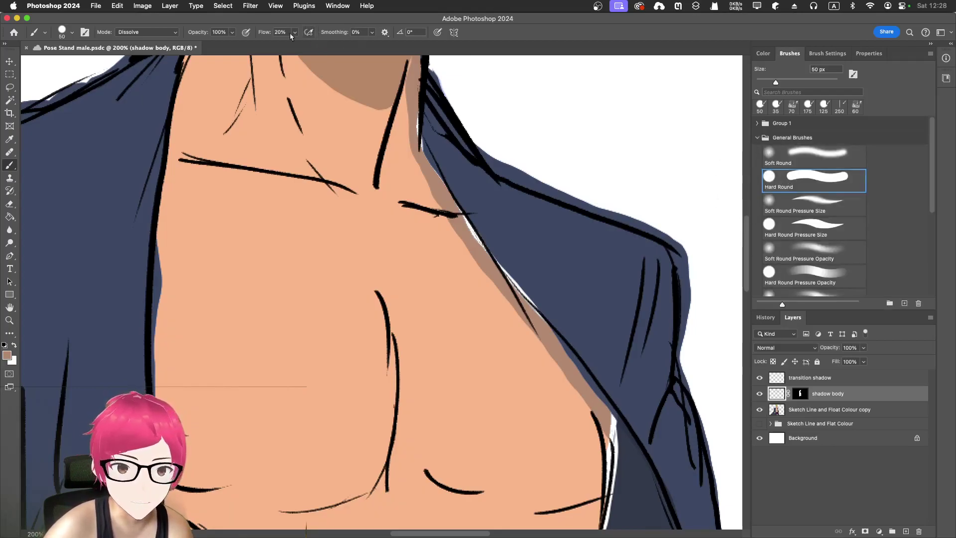
{"action": "left_click", "coordinate": [294, 33]}
{"action": "left_click_drag", "start_coordinate": [294, 44], "coordinate": [396, 66]}
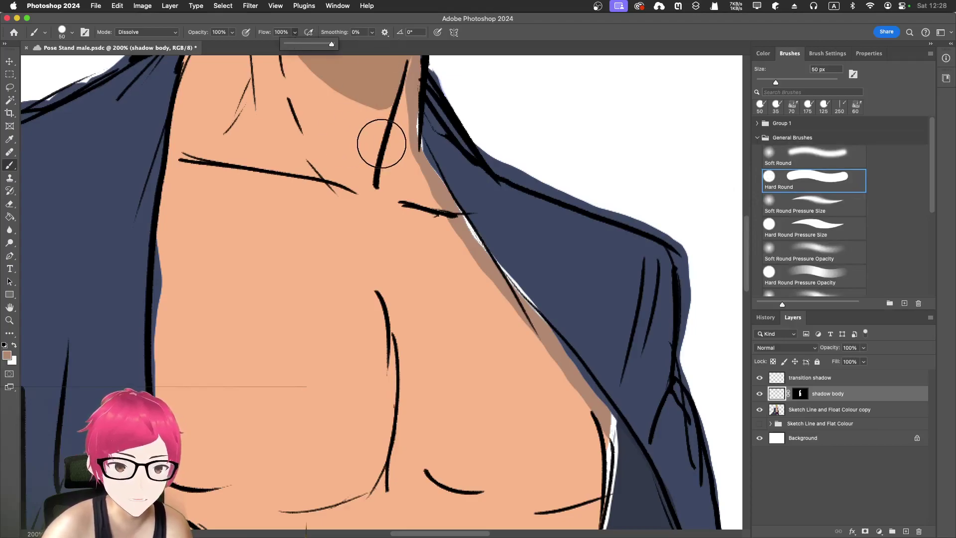
- Reduce the brush size to 9 px and switch its painting mode to Normal
{"action": "key", "text": "bracketleft"}
{"action": "key", "text": "bracketleft"}
{"action": "key", "text": "bracketleft"}
{"action": "key", "text": "bracketleft"}
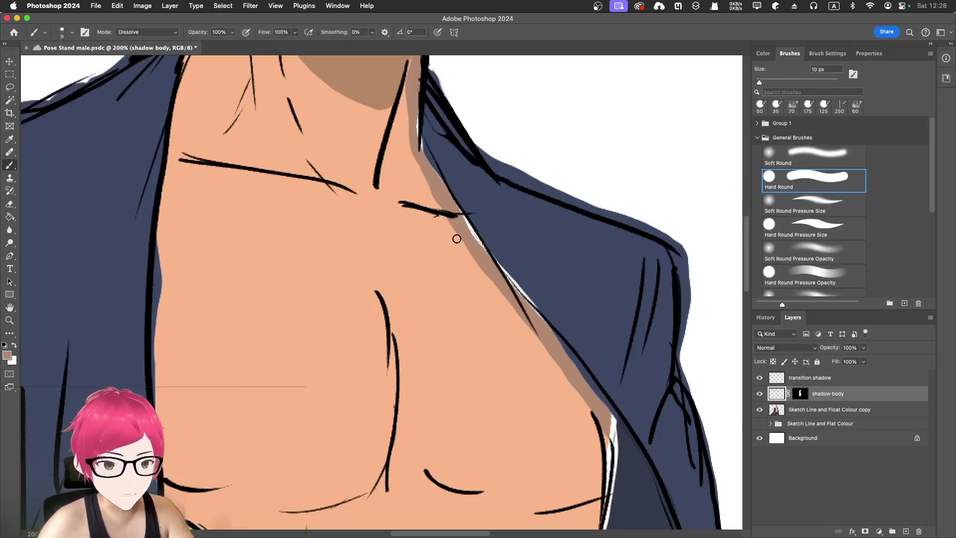
{"action": "key", "text": "bracketleft"}
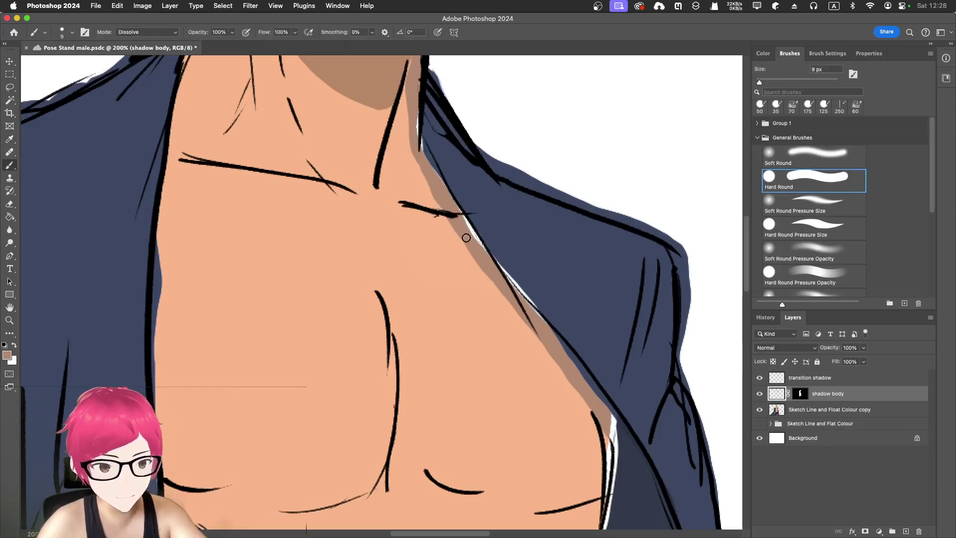
{"action": "left_click_drag", "start_coordinate": [416, 118], "coordinate": [419, 136]}
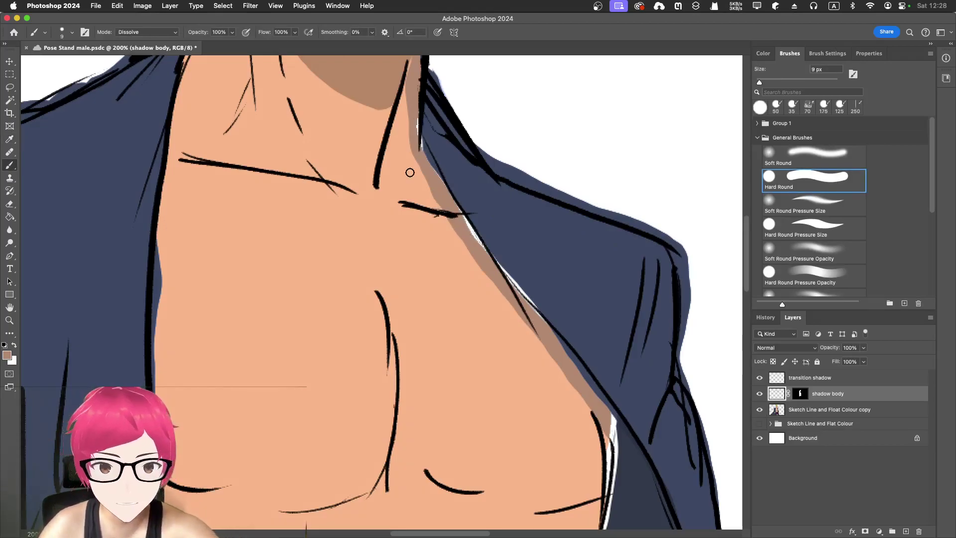
{"action": "left_click", "coordinate": [158, 32]}
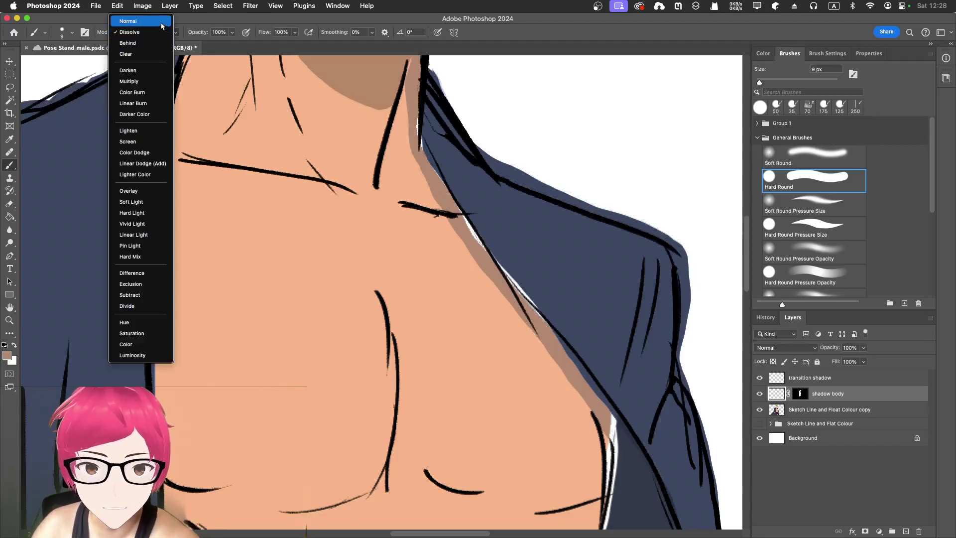
{"action": "left_click", "coordinate": [161, 23]}
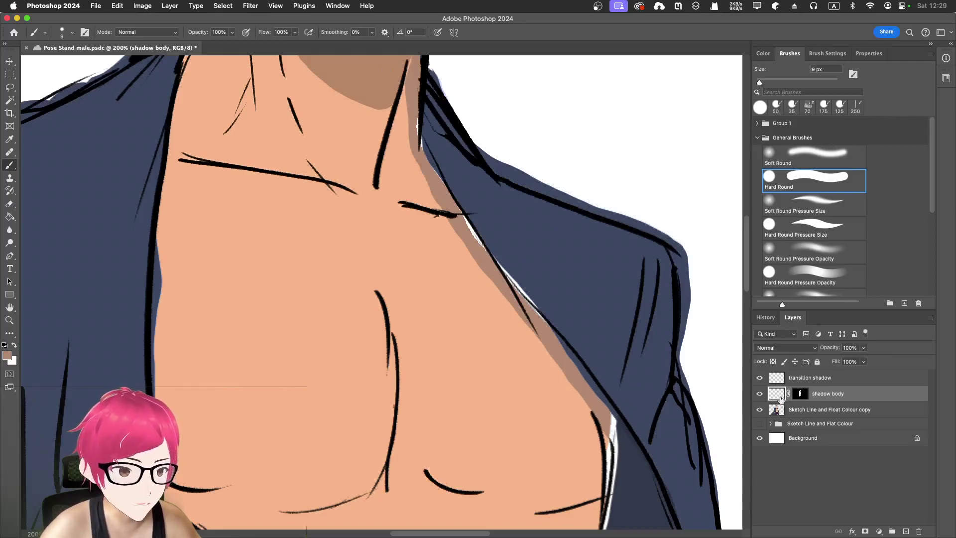
- Paint white on the shadow body layer's mask over the gaps along the upper lapel edge and neck side
{"action": "left_click", "coordinate": [799, 394]}
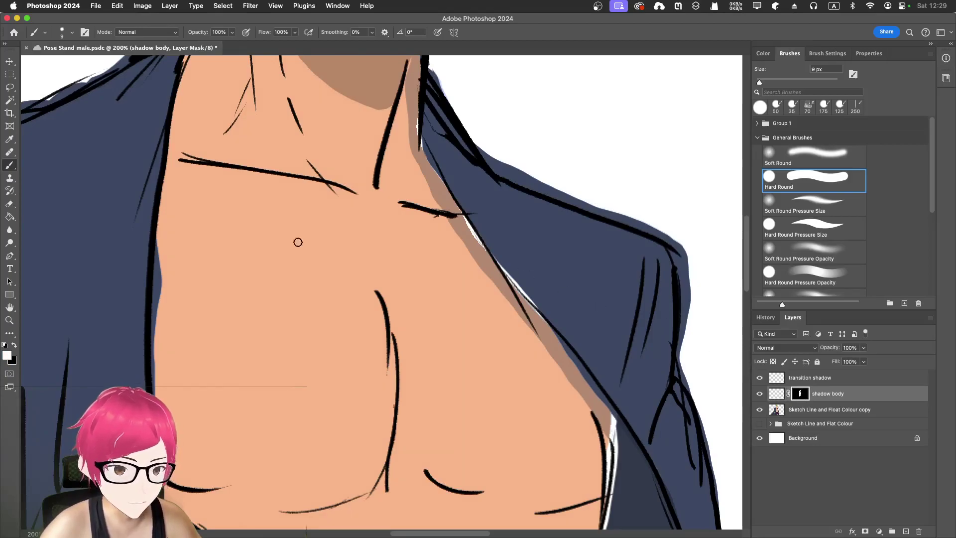
{"action": "key", "text": "x"}
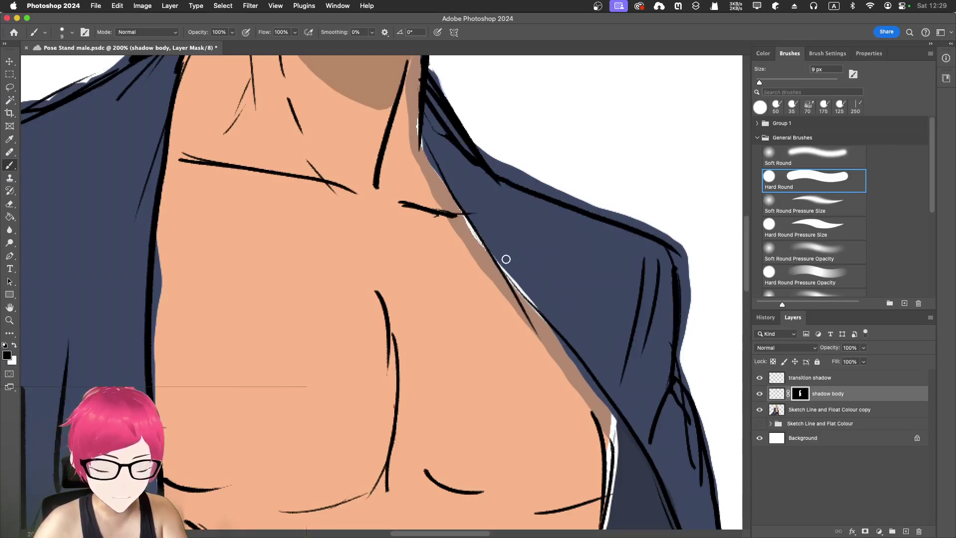
{"action": "key", "text": "x"}
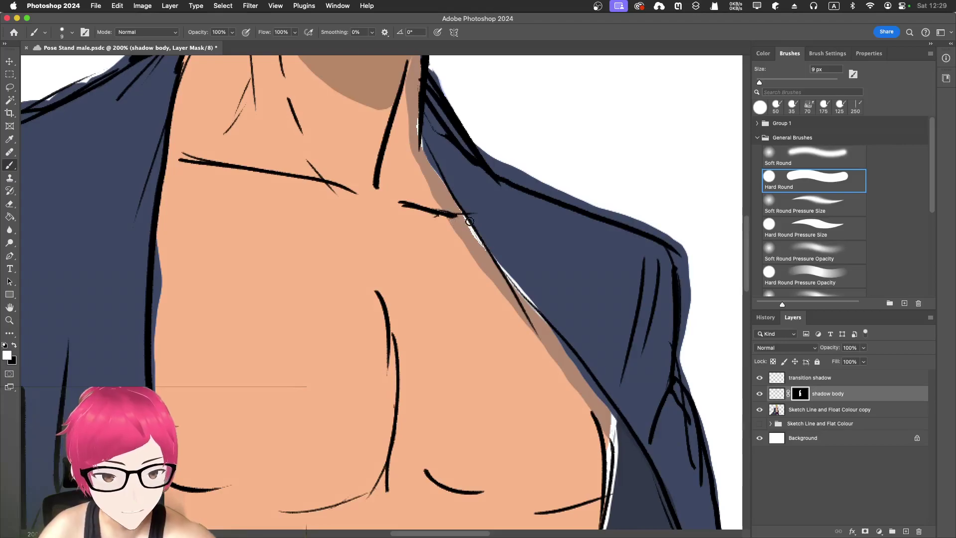
{"action": "mouse_move", "coordinate": [458, 218]}
{"action": "left_mouse_down"}
{"action": "mouse_move", "coordinate": [486, 252]}
{"action": "mouse_move", "coordinate": [478, 239]}
{"action": "left_mouse_up"}
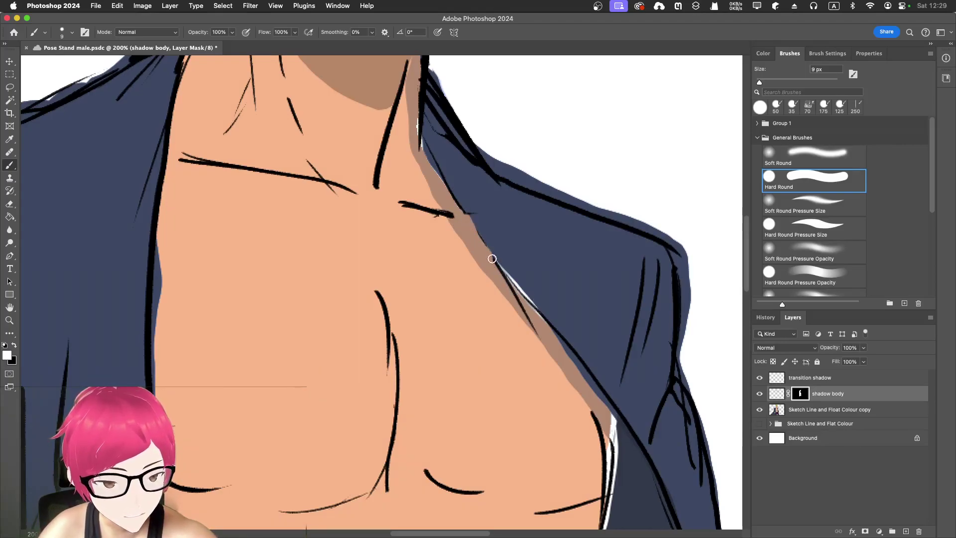
{"action": "left_click_drag", "start_coordinate": [411, 123], "coordinate": [441, 188]}
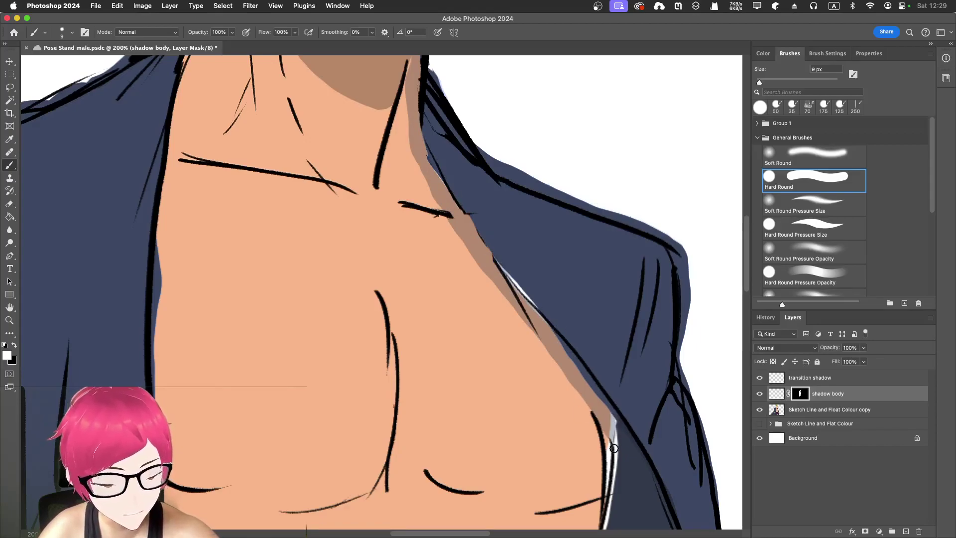
- Target the shadow body layer's pixels, resample the strip's colour, and brush over the white gap along the middle of the lapel edge
{"action": "scroll", "coordinate": [607, 426], "scroll_direction": "down", "scroll_amount": 1}
{"action": "scroll", "coordinate": [606, 426], "scroll_direction": "down", "scroll_amount": 10}
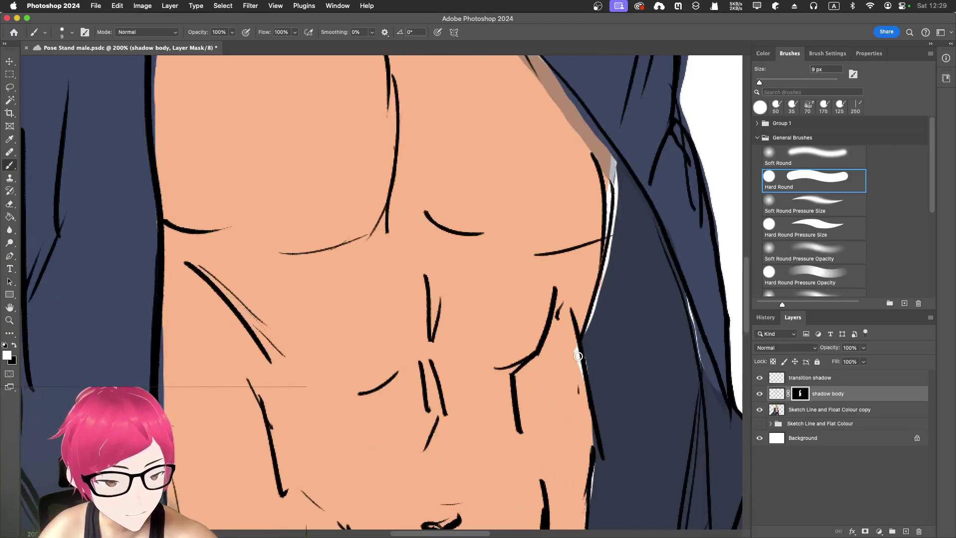
{"action": "scroll", "coordinate": [578, 447], "scroll_direction": "up", "scroll_amount": 5}
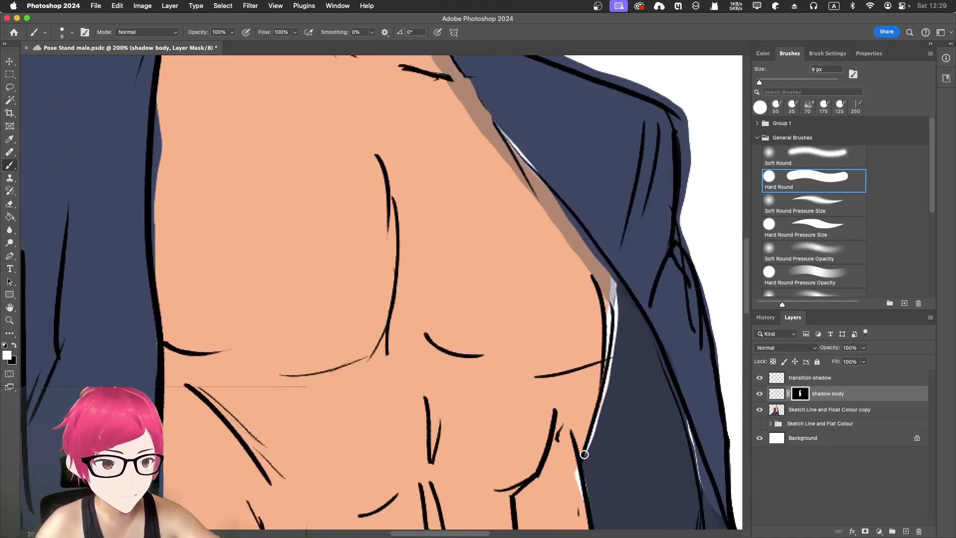
{"action": "left_click", "coordinate": [772, 394]}
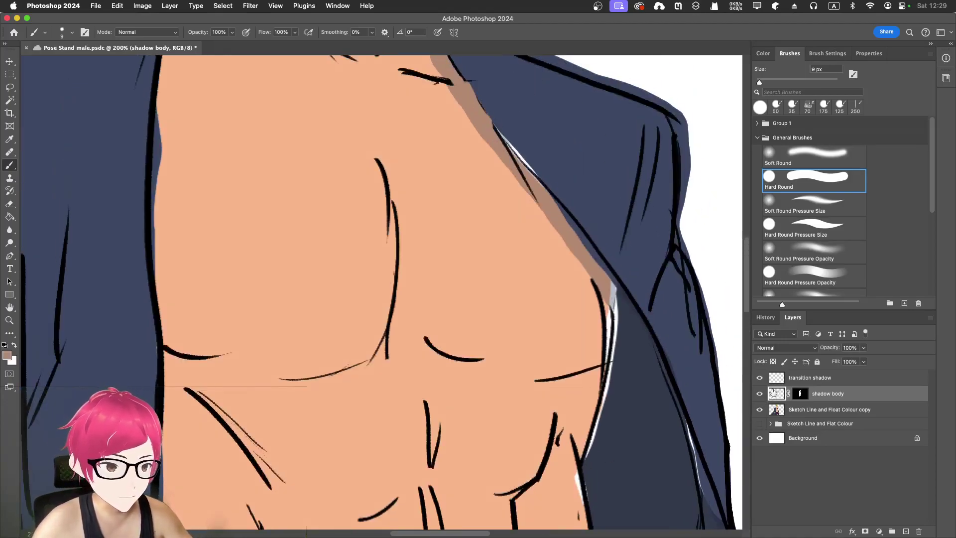
{"action": "scroll", "coordinate": [543, 312], "scroll_direction": "up", "scroll_amount": 2}
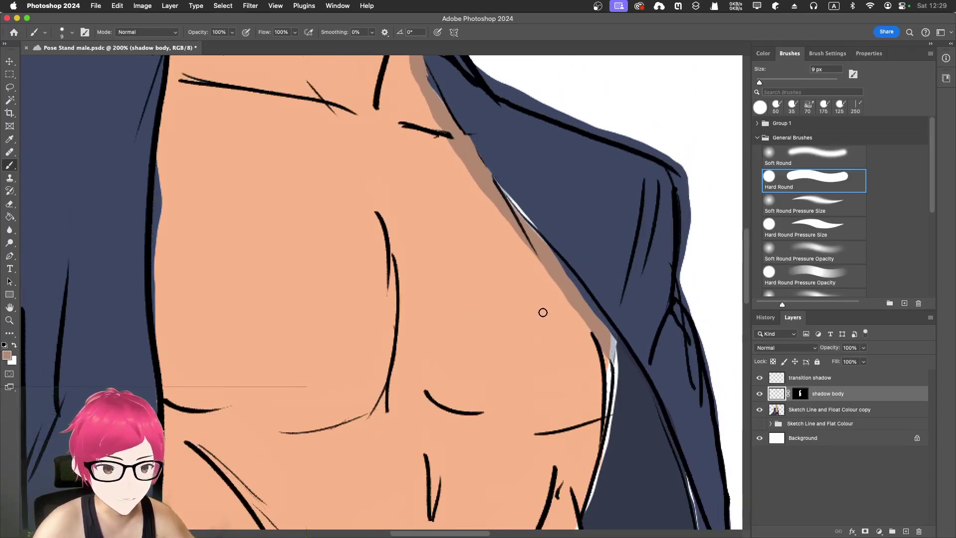
{"action": "key", "text": "i"}
{"action": "left_click", "coordinate": [558, 268]}
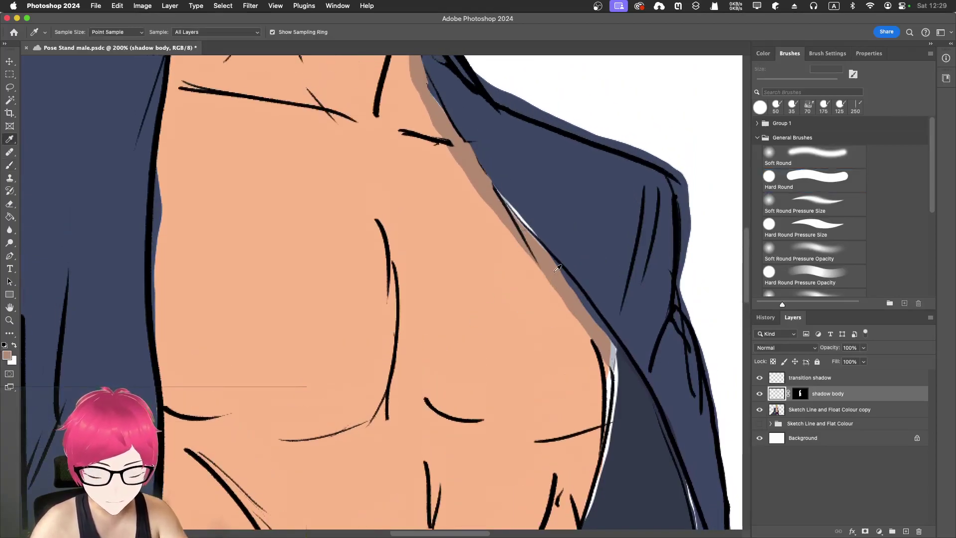
{"action": "key", "text": "b"}
{"action": "scroll", "coordinate": [550, 277], "scroll_direction": "up", "scroll_amount": 3}
{"action": "mouse_move", "coordinate": [503, 268]}
{"action": "left_mouse_down"}
{"action": "mouse_move", "coordinate": [495, 273]}
{"action": "mouse_move", "coordinate": [520, 313]}
{"action": "mouse_move", "coordinate": [511, 297]}
{"action": "left_mouse_up"}
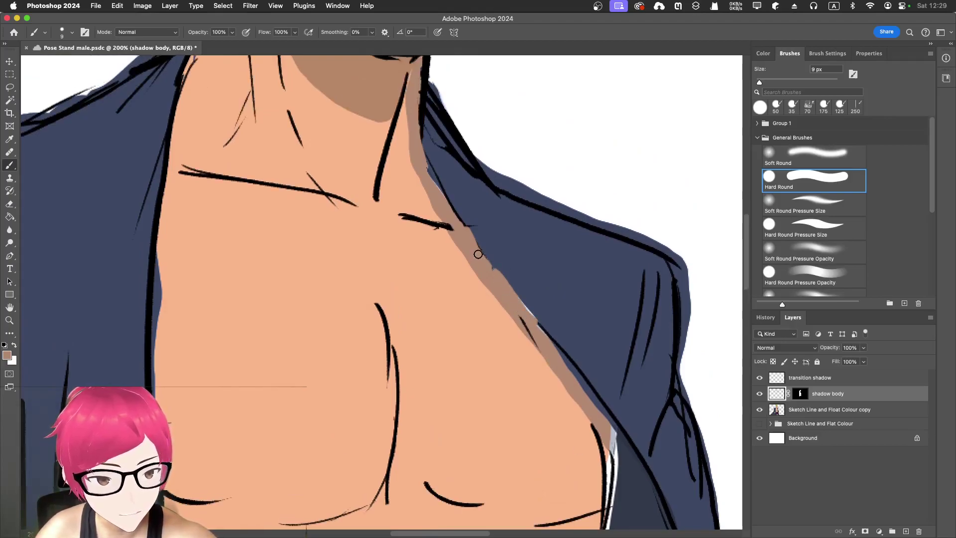
- Brush the brown shadow strip from the lapel's lower end down the outer side of the chest to the ribs
{"action": "scroll", "coordinate": [533, 301], "scroll_direction": "down", "scroll_amount": 6}
{"action": "scroll", "coordinate": [533, 301], "scroll_direction": "down", "scroll_amount": 1}
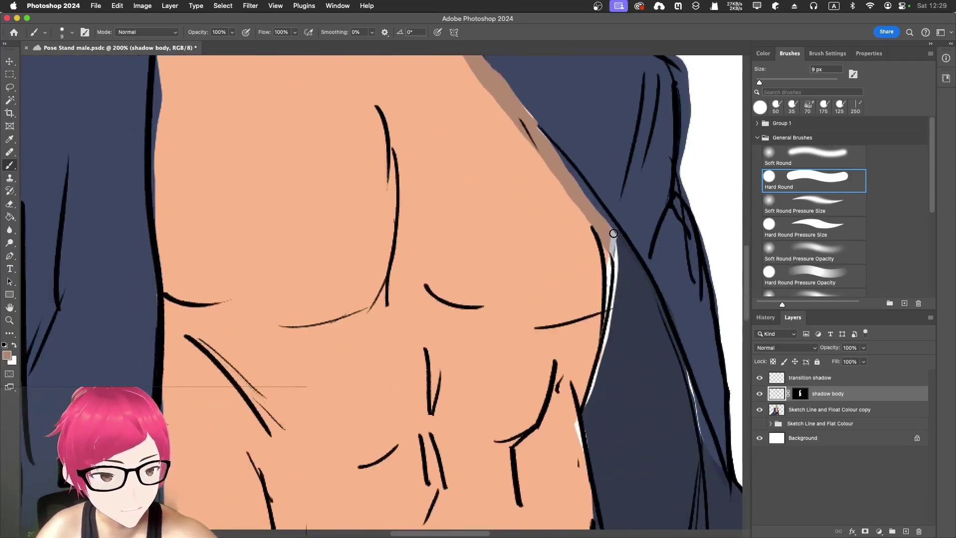
{"action": "left_click_drag", "start_coordinate": [611, 234], "coordinate": [610, 299]}
{"action": "mouse_move", "coordinate": [611, 236]}
{"action": "left_mouse_down"}
{"action": "mouse_move", "coordinate": [603, 352]}
{"action": "mouse_move", "coordinate": [606, 330]}
{"action": "mouse_move", "coordinate": [582, 403]}
{"action": "left_mouse_up"}
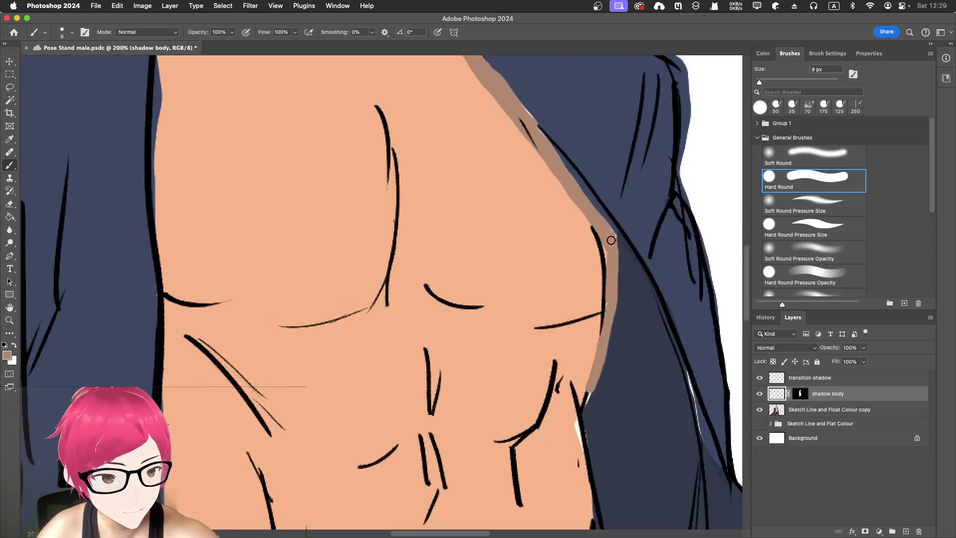
- Check the brushed lapel and chest-side shadow against the whole figure, both up close and from a distance
{"action": "scroll", "coordinate": [598, 219], "scroll_direction": "up", "scroll_amount": 6}
{"action": "scroll", "coordinate": [592, 238], "scroll_direction": "up", "scroll_amount": 2}
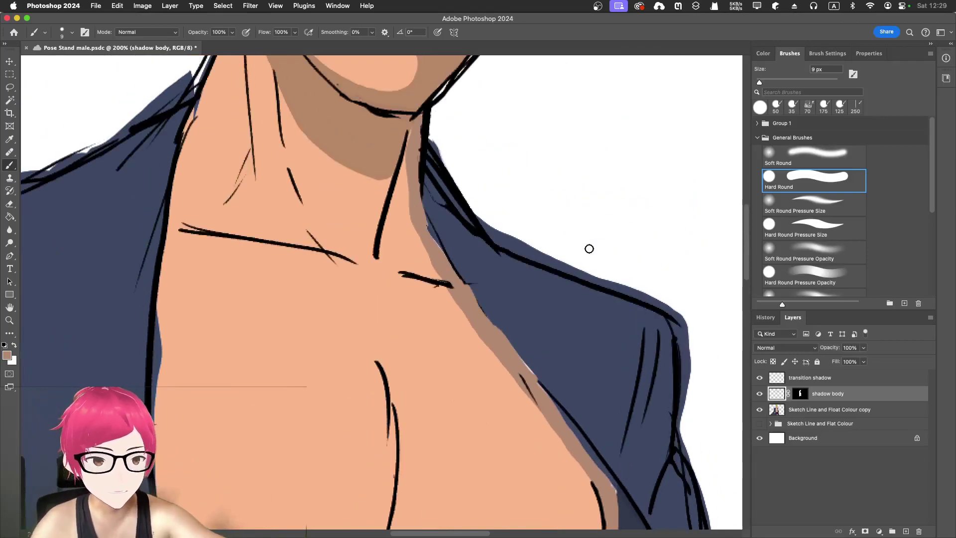
{"action": "key", "text": "super+minus"}
{"action": "key", "text": "super+minus"}
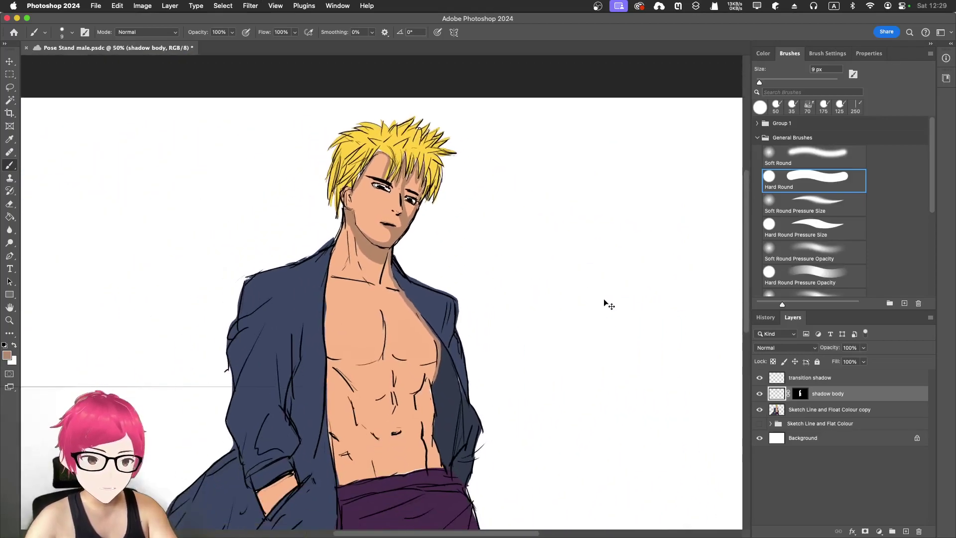
{"action": "key", "text": "super+plus"}
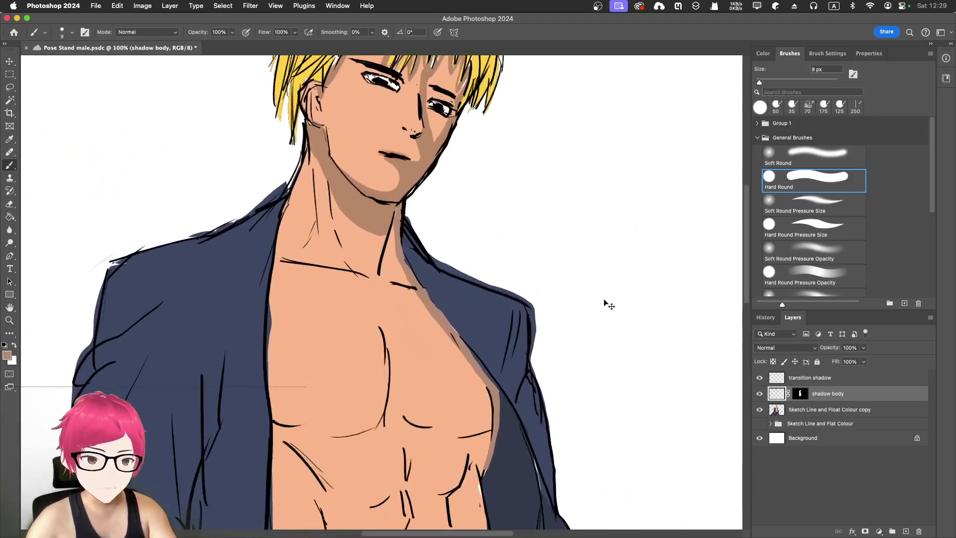
{"action": "key", "text": "super+minus"}
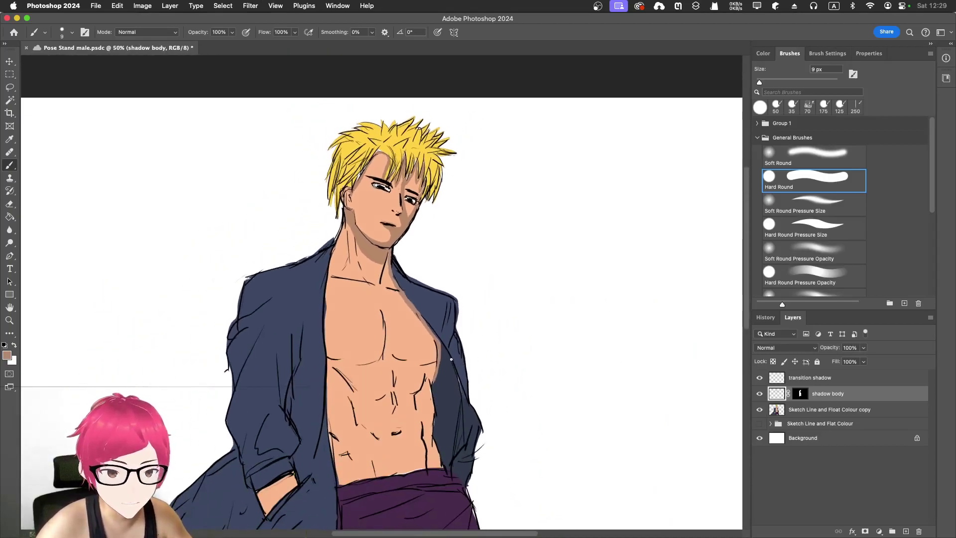
{"action": "key", "text": "super+plus"}
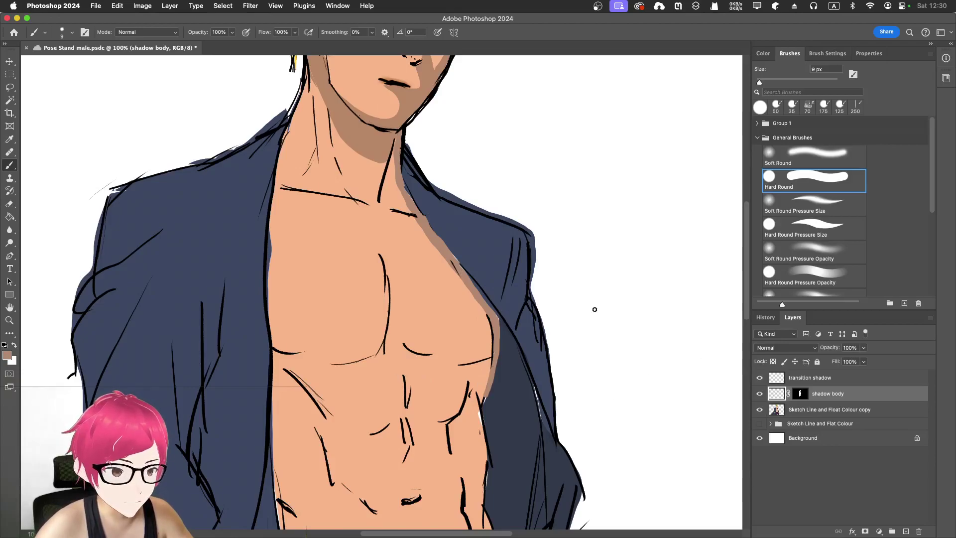
- Lasso a small shadow patch on the side of the neck, between the coat collar and the collarbone line
{"action": "key", "text": "l"}
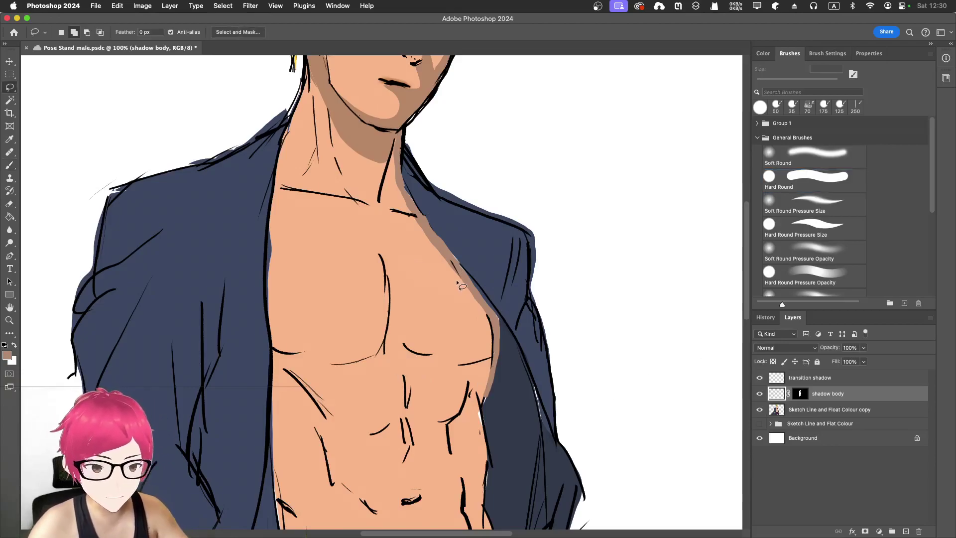
{"action": "scroll", "coordinate": [455, 279], "scroll_direction": "down", "scroll_amount": 2}
{"action": "key", "text": "super+minus"}
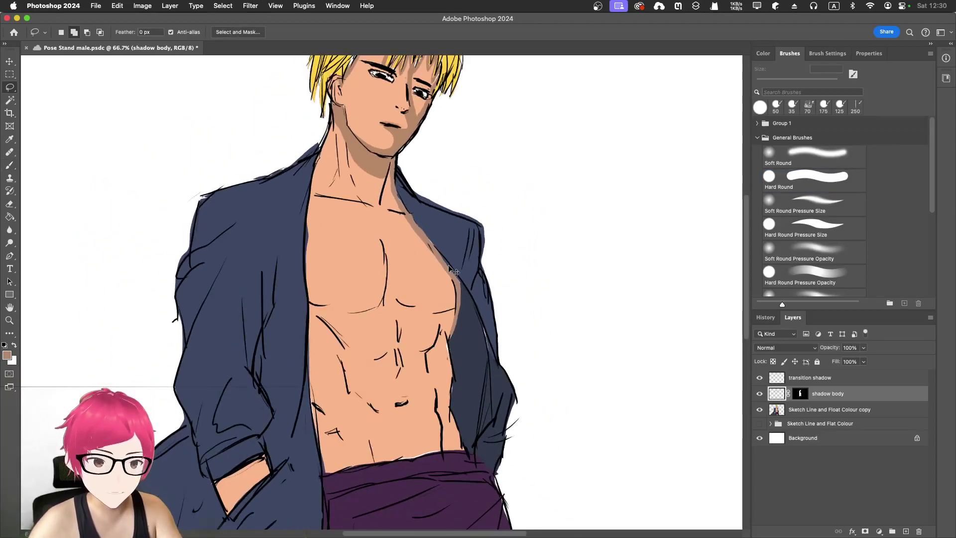
{"action": "scroll", "coordinate": [405, 200], "scroll_direction": "up", "scroll_amount": 4}
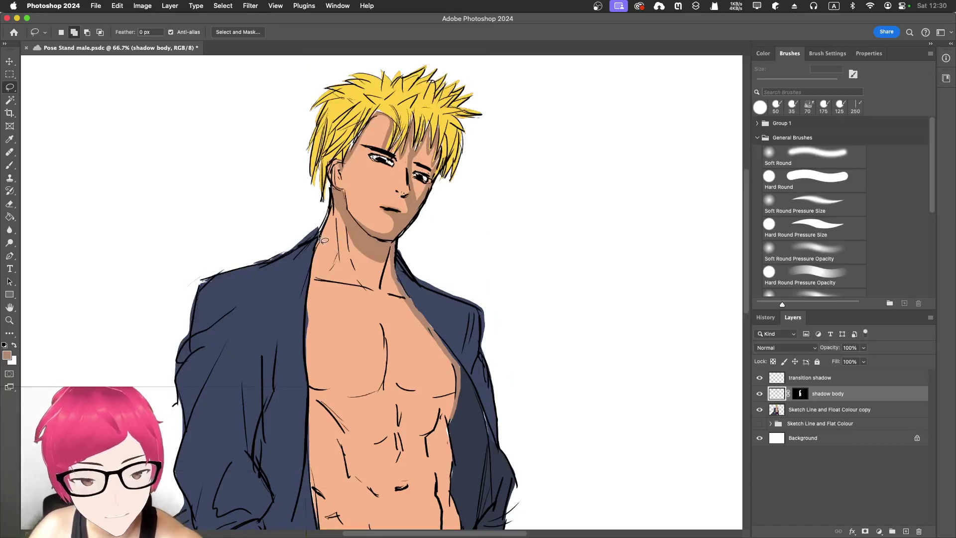
{"action": "mouse_move", "coordinate": [324, 243]}
{"action": "left_mouse_down"}
{"action": "mouse_move", "coordinate": [314, 282]}
{"action": "mouse_move", "coordinate": [328, 283]}
{"action": "left_mouse_up"}
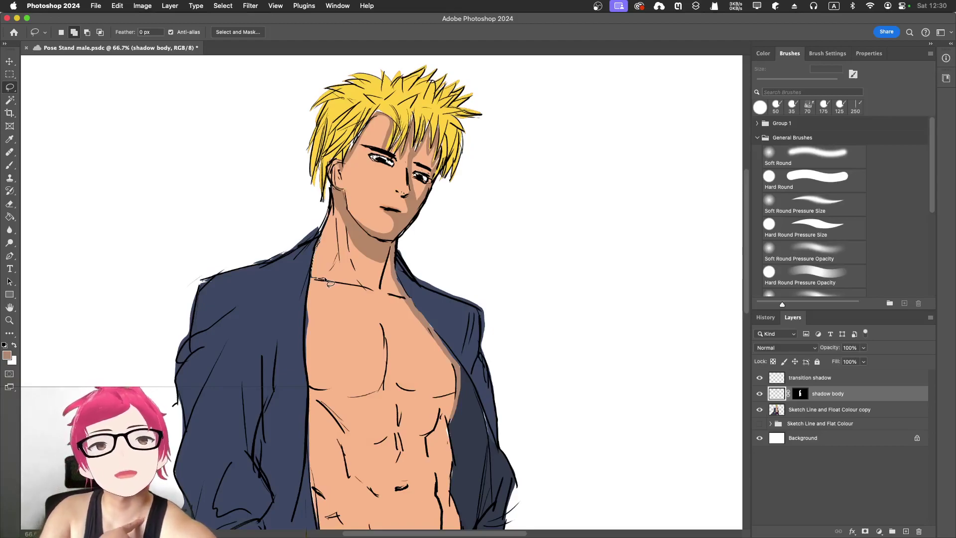
{"action": "left_click_drag", "start_coordinate": [328, 282], "coordinate": [325, 249]}
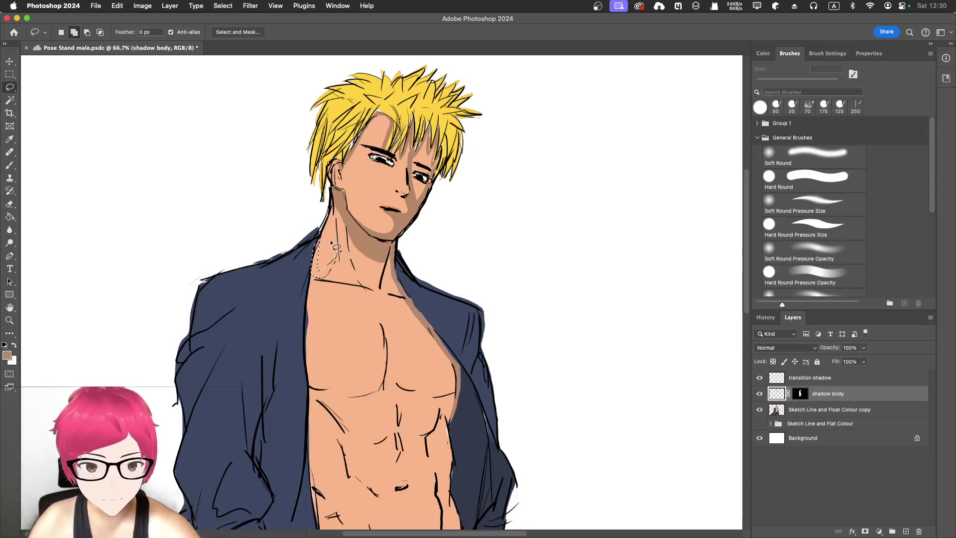
{"action": "key", "text": "alt"}
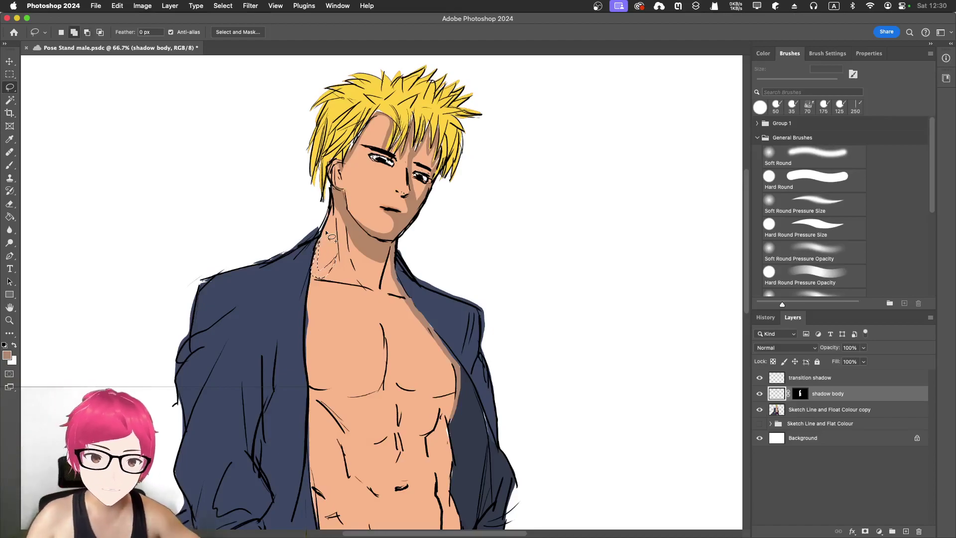
- Fill the lassoed neck patch with the brown sampled from the chin shadow (b78767) at 90% opacity, and deselect
{"action": "key", "text": "i"}
{"action": "left_click", "coordinate": [361, 242]}
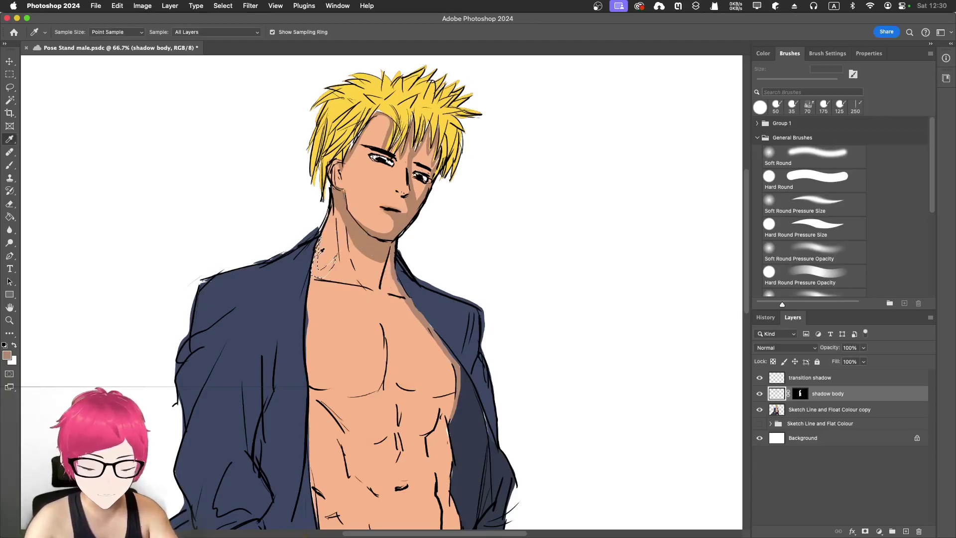
{"action": "key", "text": "shift+BackSpace"}
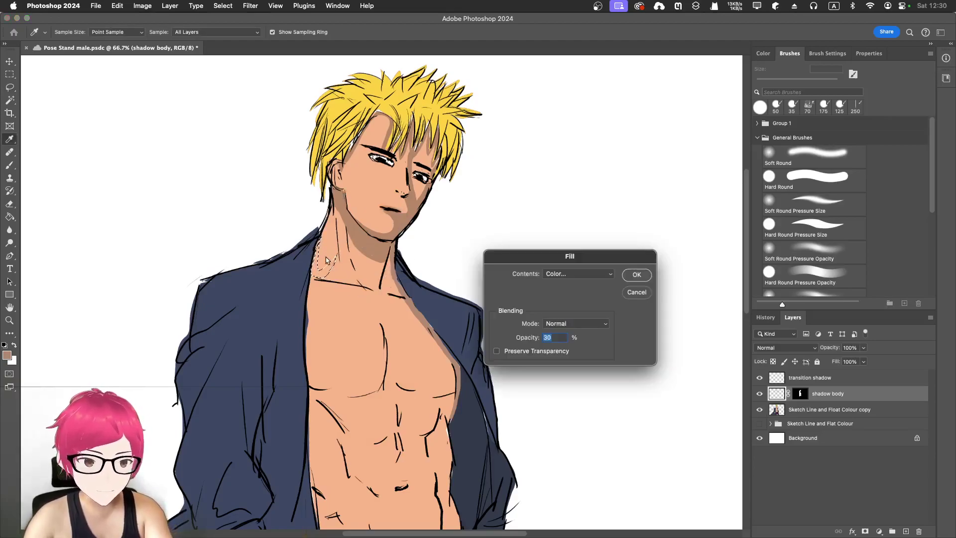
{"action": "left_click", "coordinate": [561, 275]}
{"action": "left_click", "coordinate": [561, 275]}
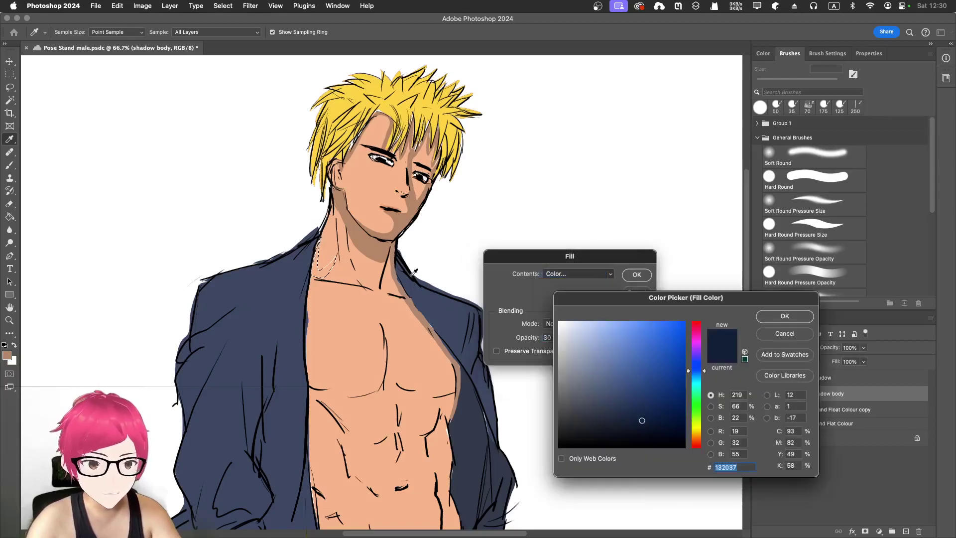
{"action": "left_click", "coordinate": [377, 241]}
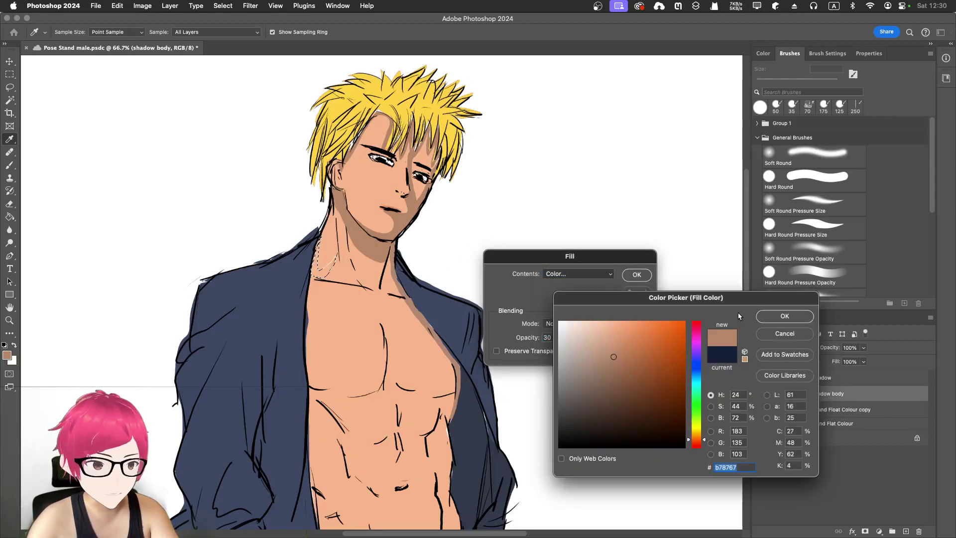
{"action": "left_click", "coordinate": [803, 315]}
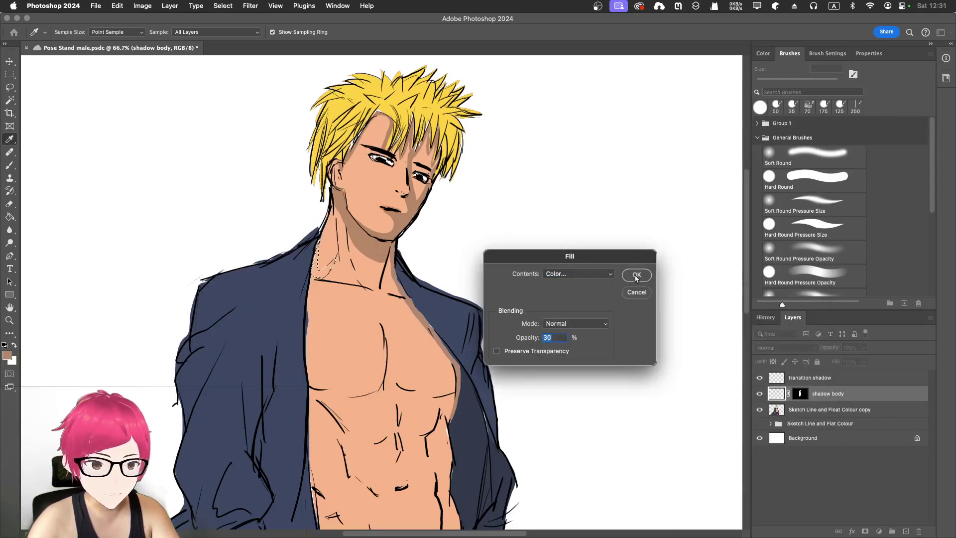
{"action": "type", "text": "90"}
{"action": "left_click", "coordinate": [637, 274]}
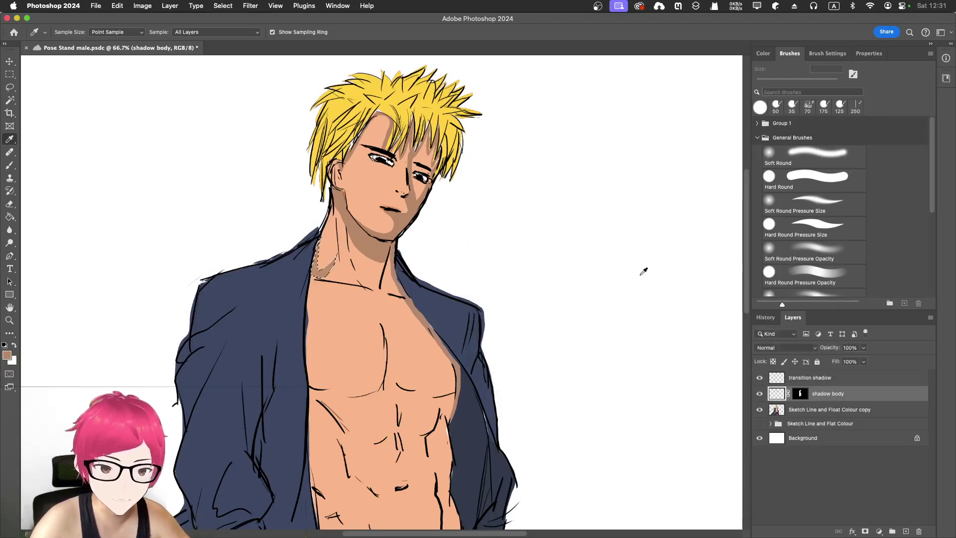
{"action": "key", "text": "super+d"}
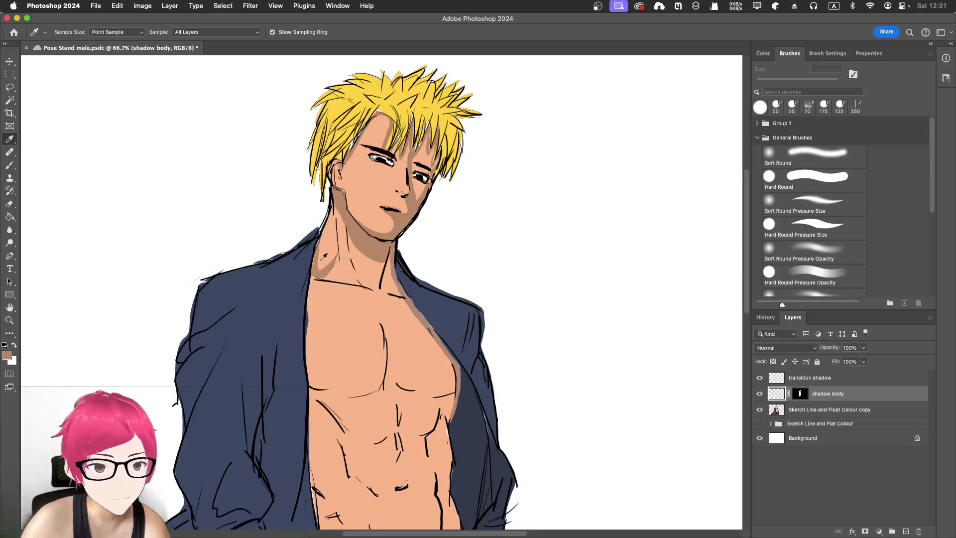
- Inspect the shadows with the line art hidden by temporarily showing the Sketch Line and Flat Colour group in place of its merged copy
{"action": "left_click", "coordinate": [758, 409]}
{"action": "left_click", "coordinate": [759, 423]}
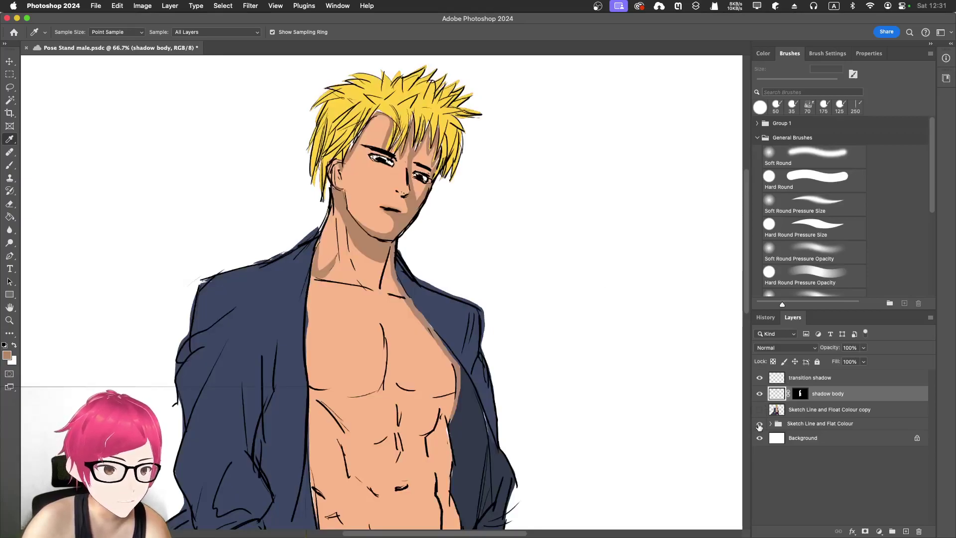
{"action": "left_click", "coordinate": [771, 423]}
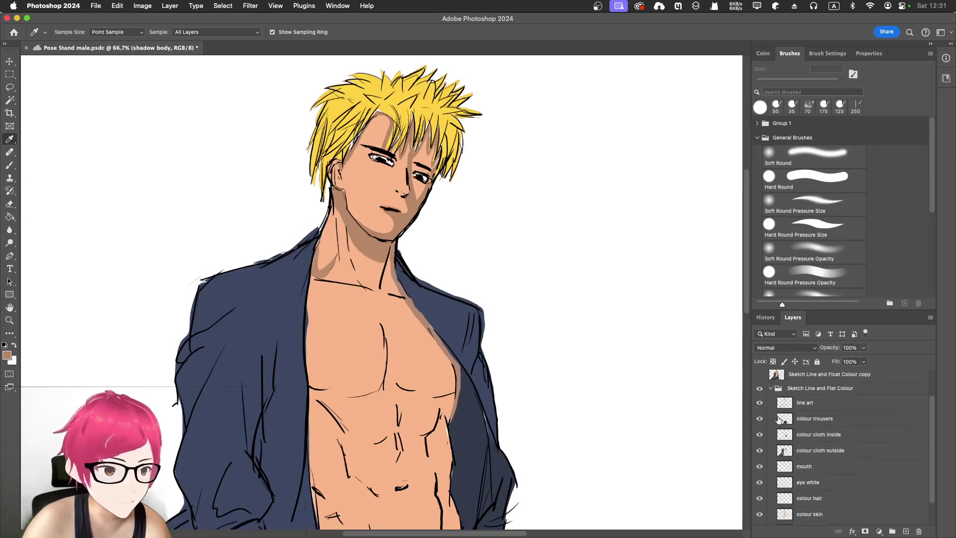
{"action": "left_click", "coordinate": [760, 404]}
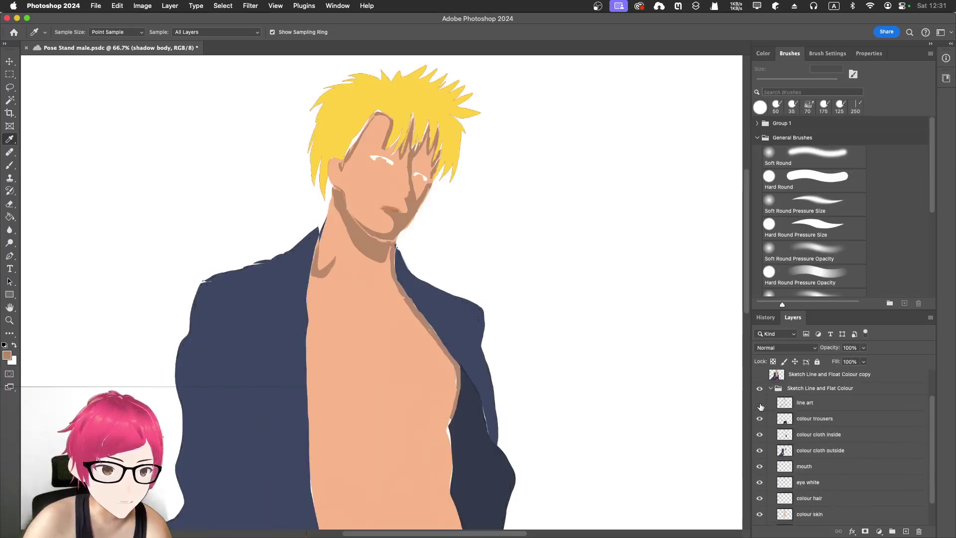
{"action": "left_click", "coordinate": [759, 404]}
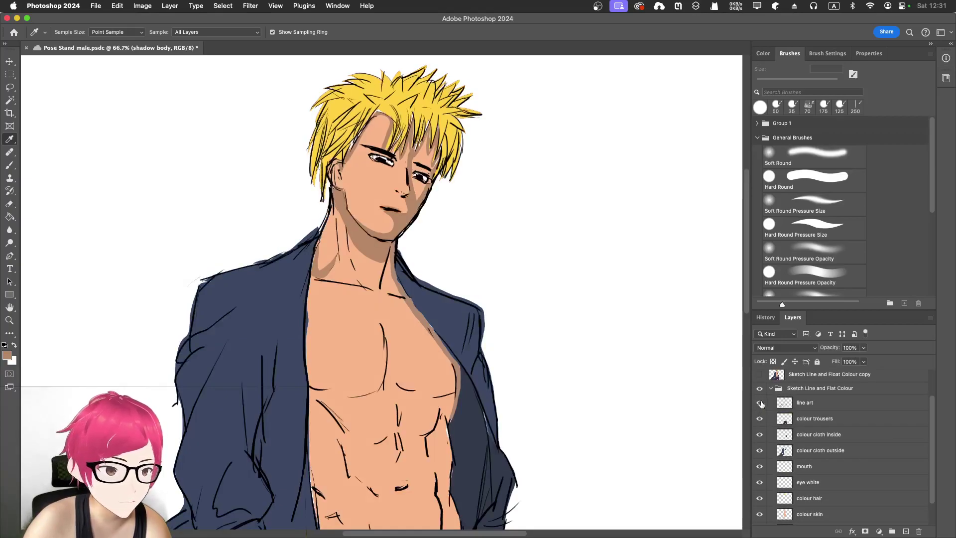
{"action": "left_click", "coordinate": [760, 390]}
{"action": "left_click", "coordinate": [759, 387]}
{"action": "scroll", "coordinate": [759, 428], "scroll_direction": "up", "scroll_amount": 2}
{"action": "left_click", "coordinate": [770, 424]}
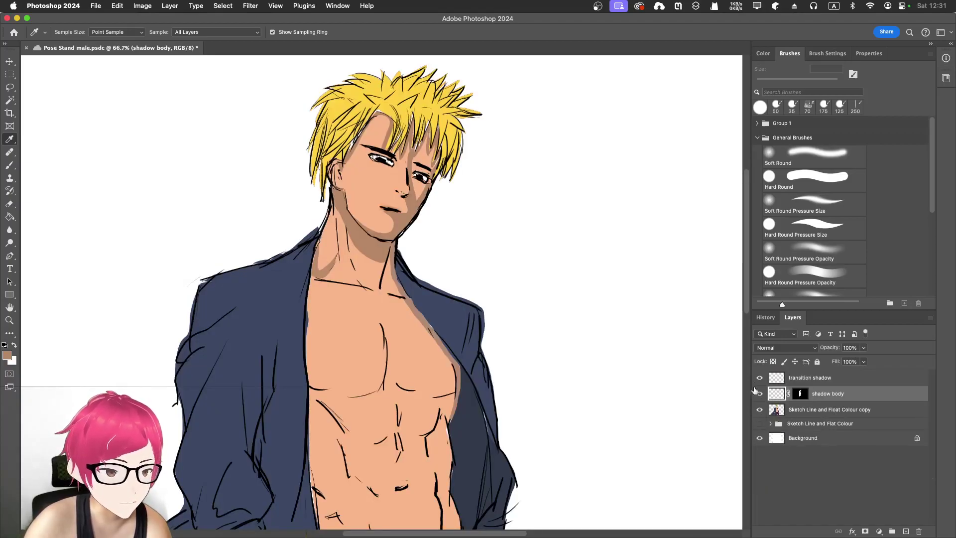
- Compare the figure with and without its shadows by toggling the shadow body layer's visibility, leaving the layer shown
{"action": "left_click", "coordinate": [759, 395]}
{"action": "left_click", "coordinate": [759, 395]}
{"action": "left_click", "coordinate": [759, 395]}
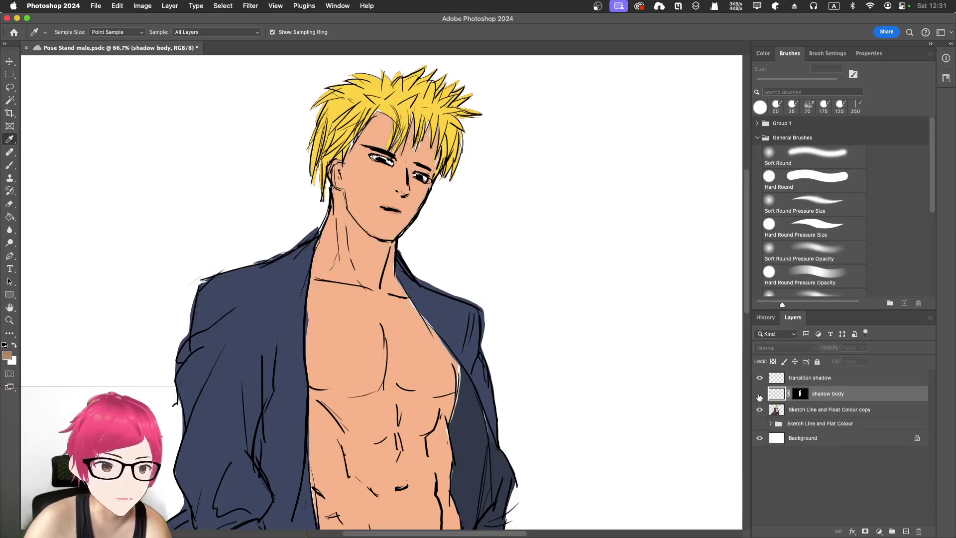
{"action": "left_click", "coordinate": [759, 395]}
{"action": "left_click", "coordinate": [759, 395]}
{"action": "left_click", "coordinate": [759, 395]}
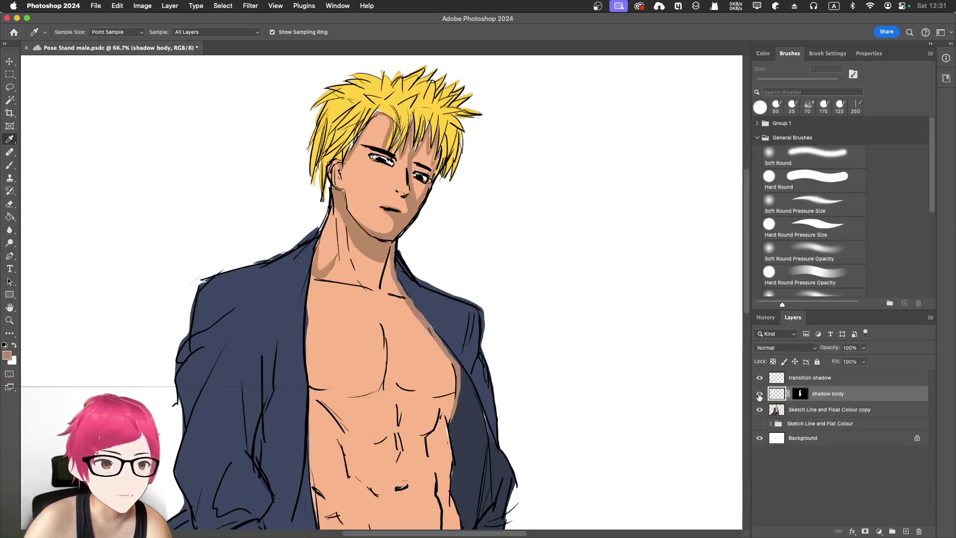
- Save the document and lasso shadow shapes at the base of the throat, beside the neck tendons and above the collarbone
{"action": "scroll", "coordinate": [376, 275], "scroll_direction": "down", "scroll_amount": 3}
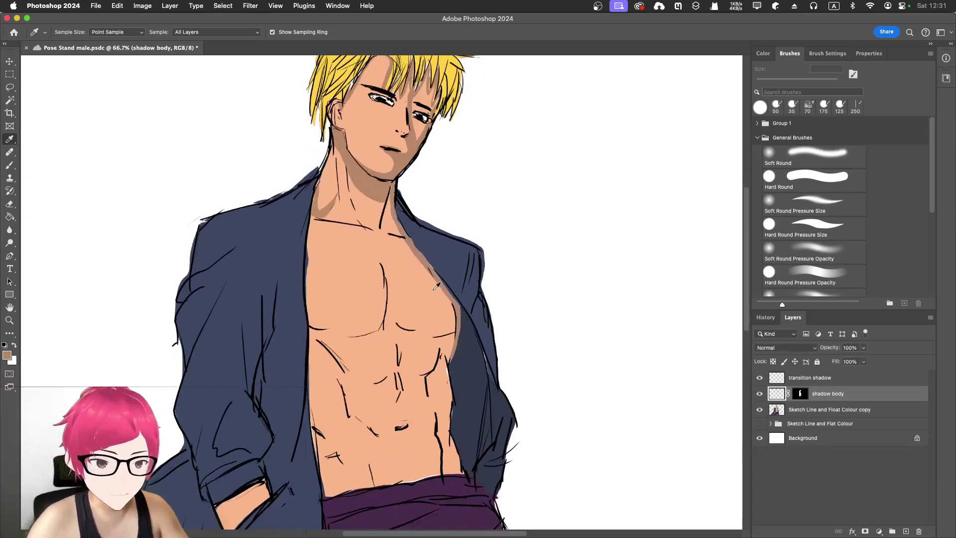
{"action": "key", "text": "l"}
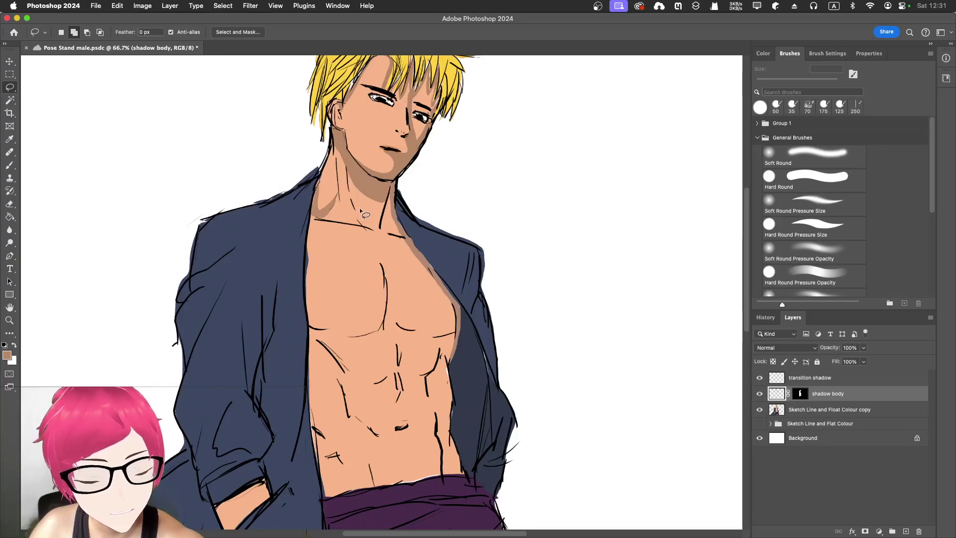
{"action": "key", "text": "super+s"}
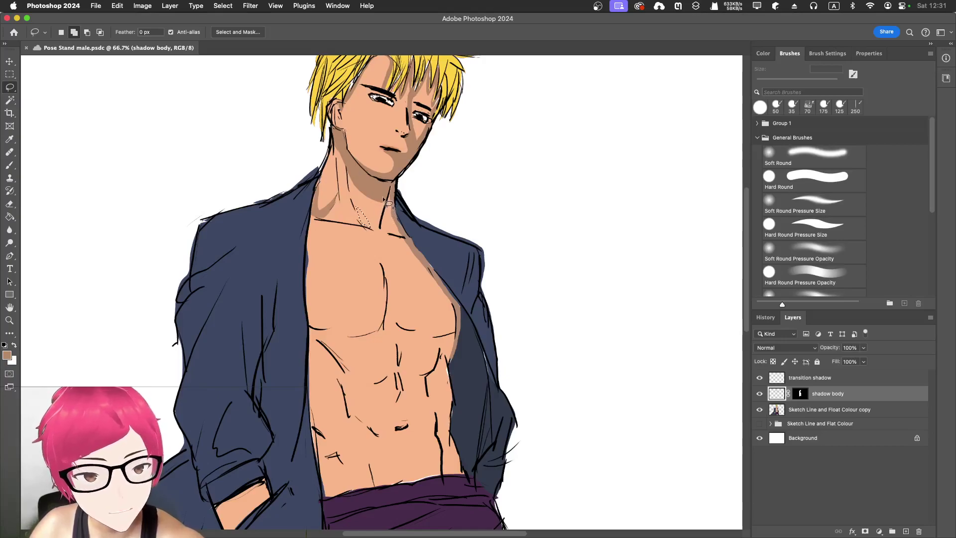
{"action": "mouse_move", "coordinate": [383, 234]}
{"action": "left_mouse_down"}
{"action": "mouse_move", "coordinate": [389, 206]}
{"action": "mouse_move", "coordinate": [386, 230]}
{"action": "mouse_move", "coordinate": [347, 213]}
{"action": "mouse_move", "coordinate": [326, 218]}
{"action": "mouse_move", "coordinate": [359, 224]}
{"action": "mouse_move", "coordinate": [327, 218]}
{"action": "left_mouse_up"}
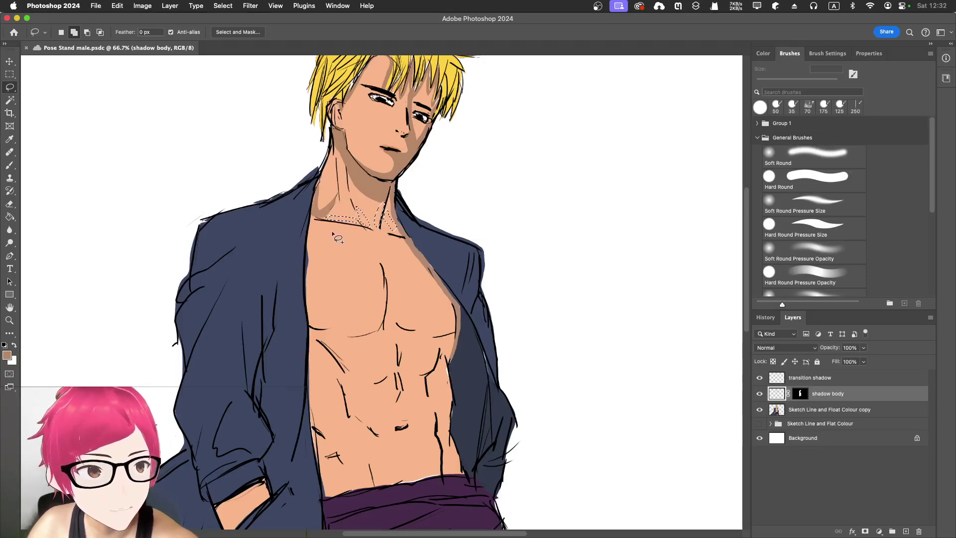
- Add a chest shadow to the selection, running under the collarbone, down the jagged sternum line and along the pectoral's lower edge to the coat
{"action": "left_click_drag", "start_coordinate": [337, 232], "coordinate": [364, 236]}
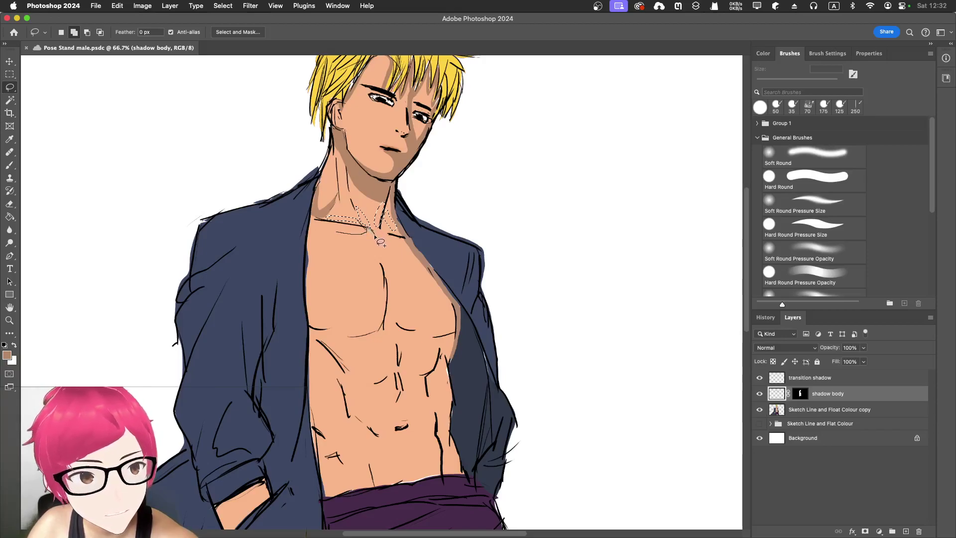
{"action": "mouse_move", "coordinate": [376, 241]}
{"action": "left_mouse_down"}
{"action": "mouse_move", "coordinate": [388, 301]}
{"action": "mouse_move", "coordinate": [381, 331]}
{"action": "mouse_move", "coordinate": [340, 339]}
{"action": "mouse_move", "coordinate": [308, 327]}
{"action": "mouse_move", "coordinate": [307, 307]}
{"action": "mouse_move", "coordinate": [341, 327]}
{"action": "mouse_move", "coordinate": [382, 323]}
{"action": "mouse_move", "coordinate": [388, 299]}
{"action": "mouse_move", "coordinate": [376, 281]}
{"action": "left_mouse_up"}
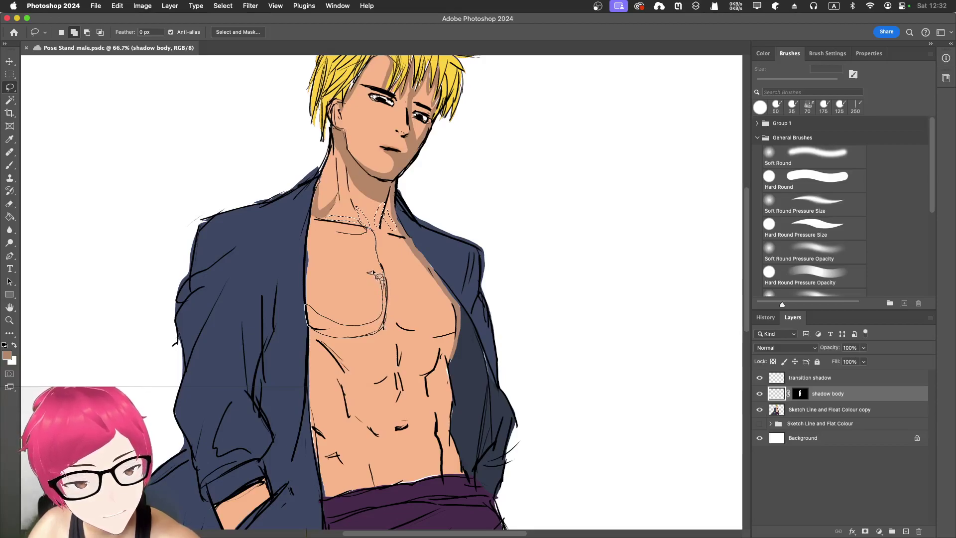
{"action": "mouse_move", "coordinate": [377, 265]}
{"action": "left_mouse_down"}
{"action": "mouse_move", "coordinate": [366, 260]}
{"action": "mouse_move", "coordinate": [373, 249]}
{"action": "left_mouse_up"}
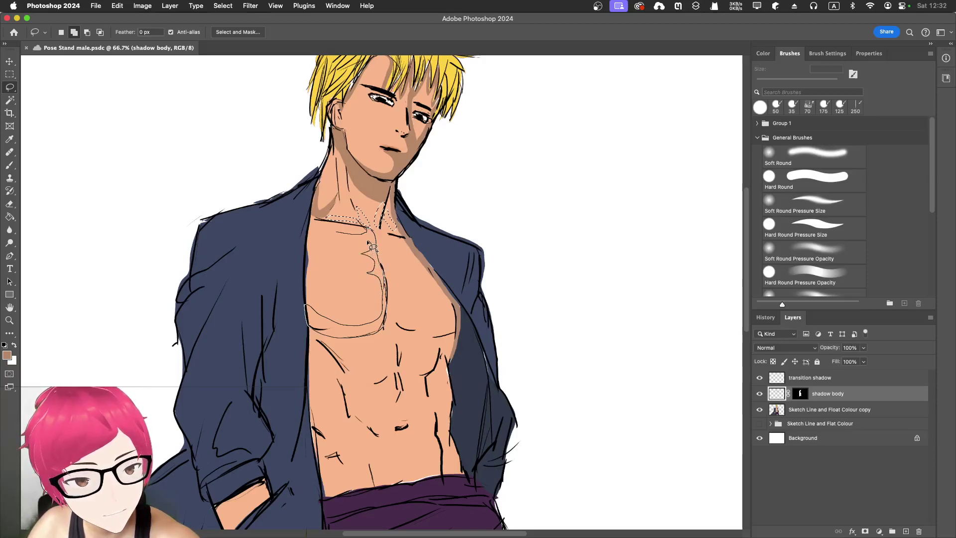
{"action": "left_click_drag", "start_coordinate": [373, 248], "coordinate": [337, 236]}
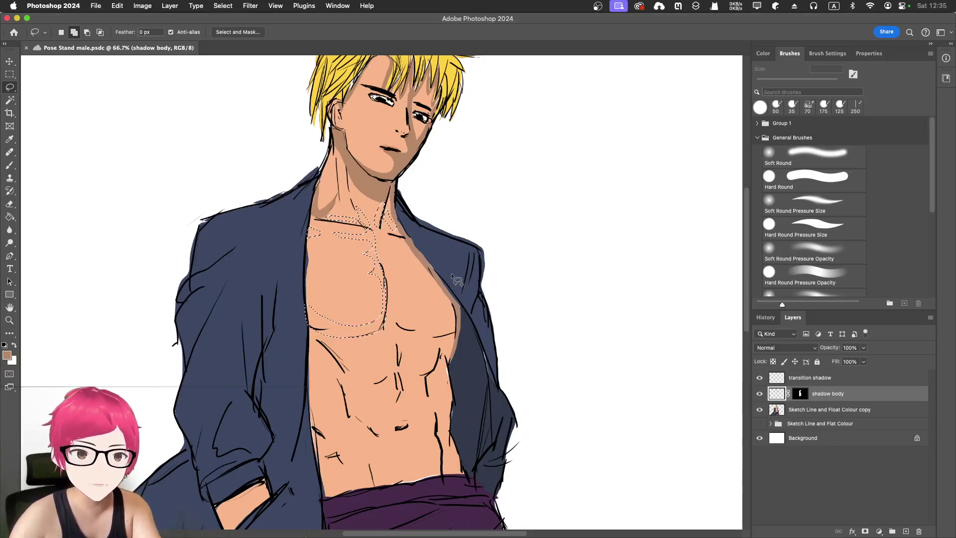
- Fill the selected throat, collarbone and chest shapes with the brown shadow colour at 90% opacity, and deselect
{"action": "key", "text": "shift+BackSpace"}
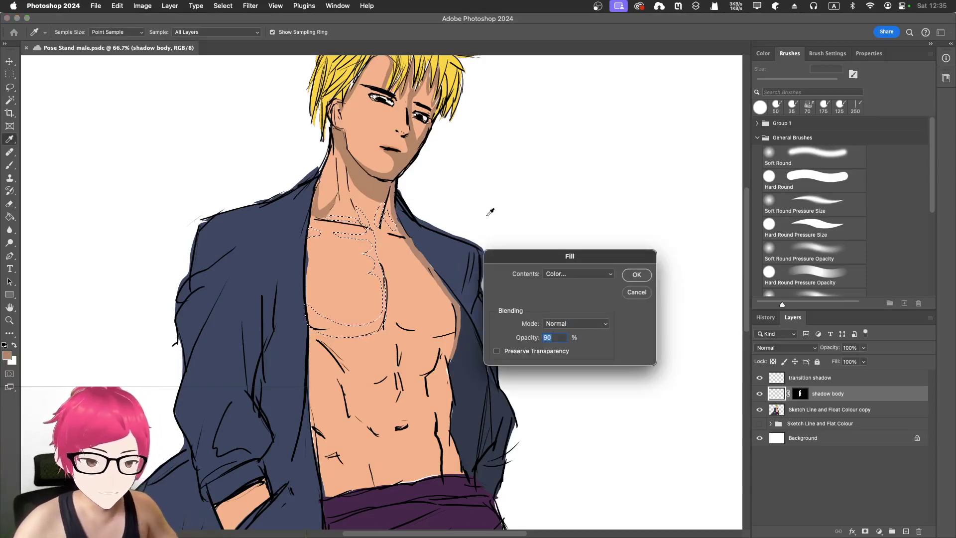
{"action": "left_click", "coordinate": [636, 275]}
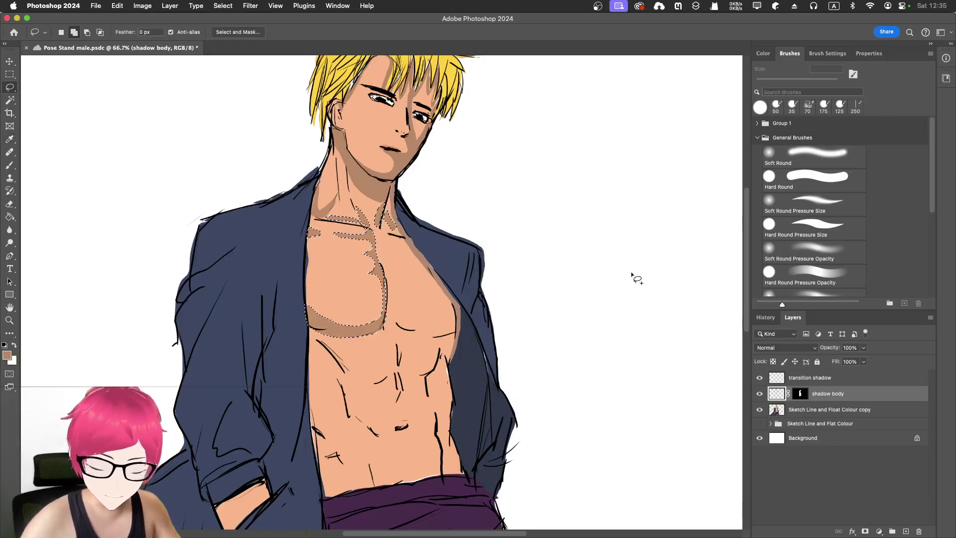
{"action": "key", "text": "super+d"}
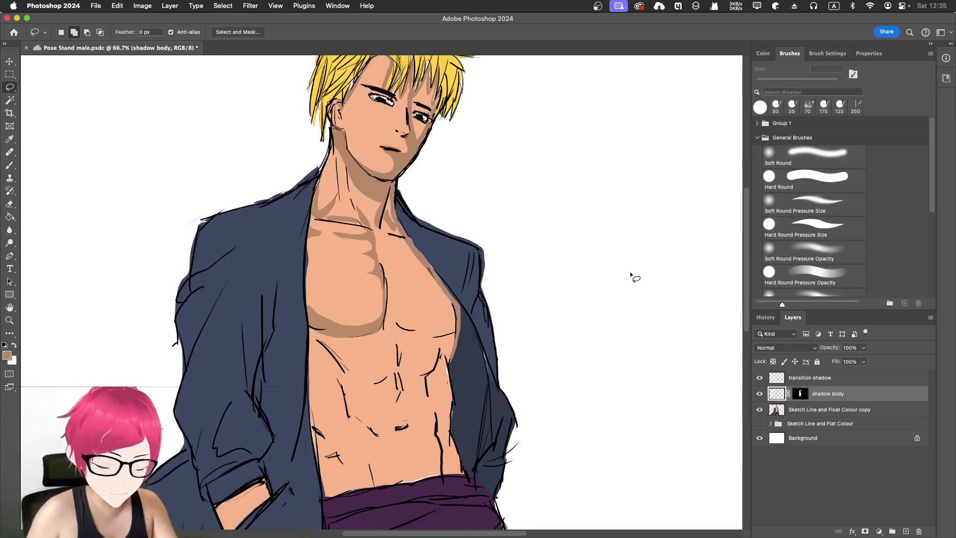
- Try the shadow body layer at 57% opacity against the whole figure, and return it to 100%
{"action": "key", "text": "super+minus"}
{"action": "key", "text": "super+minus"}
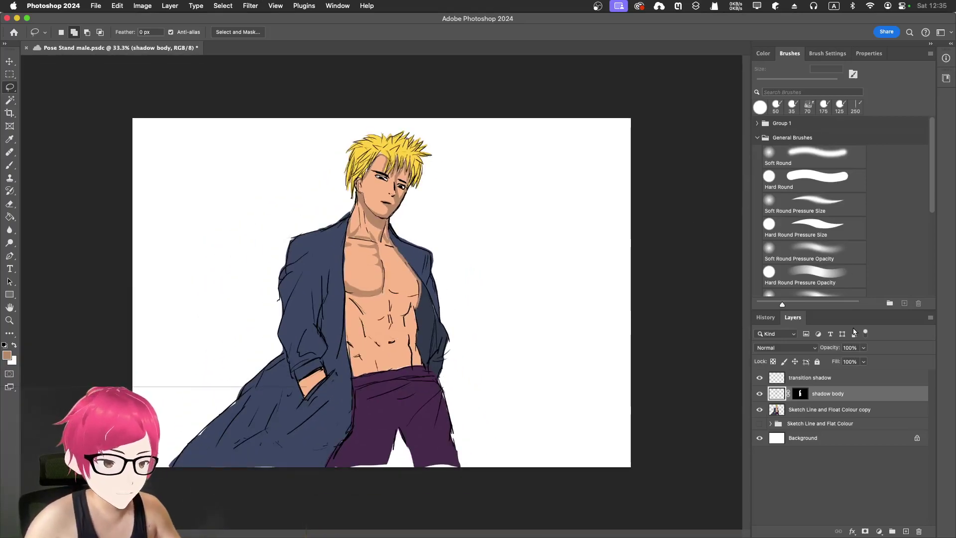
{"action": "left_click", "coordinate": [863, 348]}
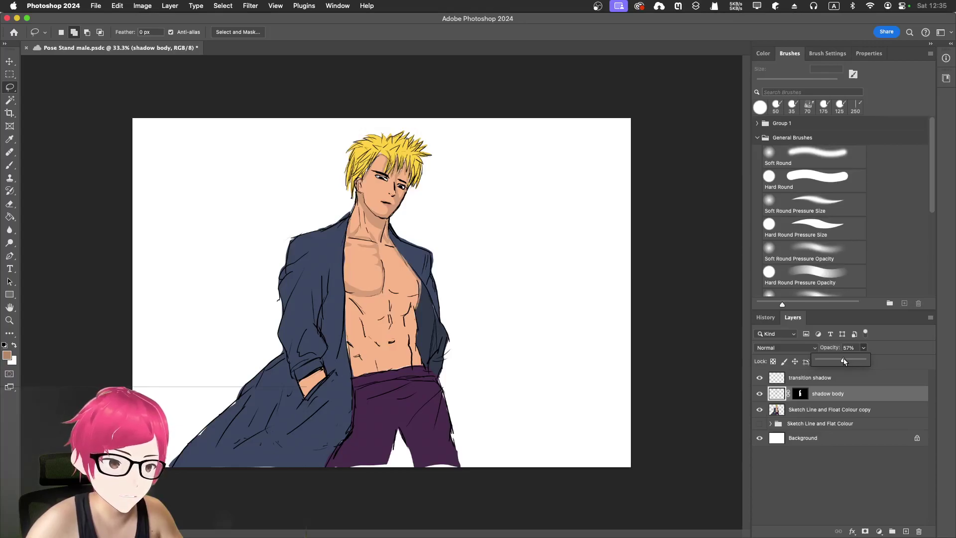
{"action": "left_click_drag", "start_coordinate": [844, 362], "coordinate": [874, 363]}
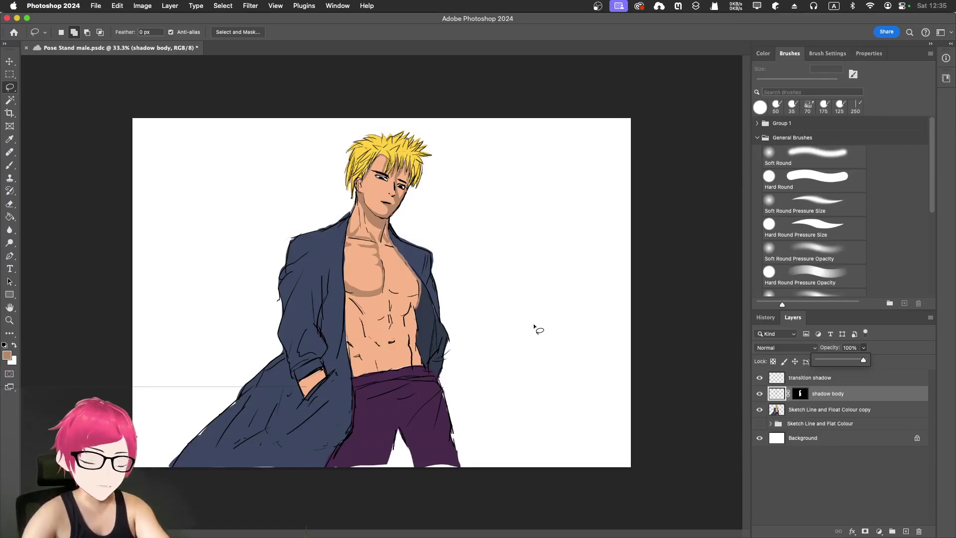
- Undo the deselection and the chest shadow fill, bringing back the unfilled selection
{"action": "key", "text": "super+equal"}
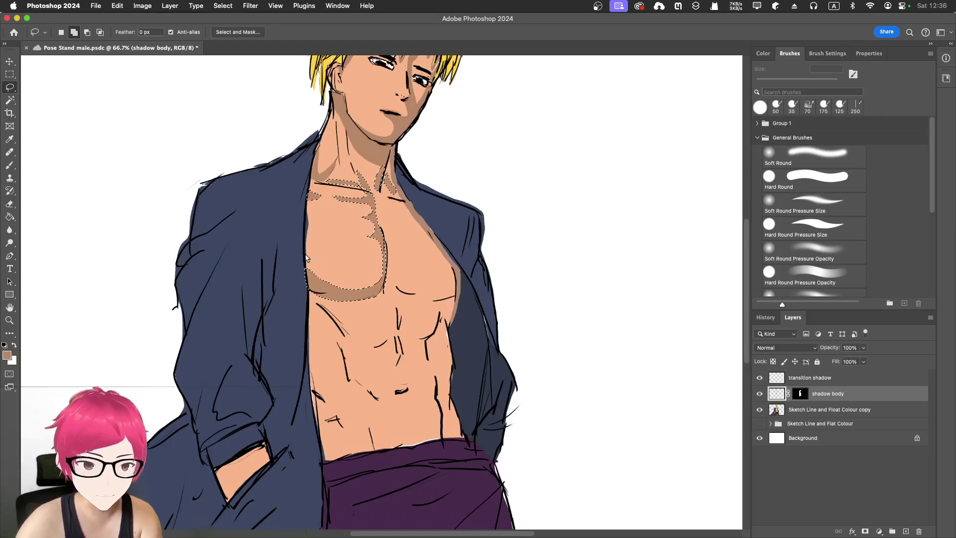
{"action": "key", "text": "super+z"}
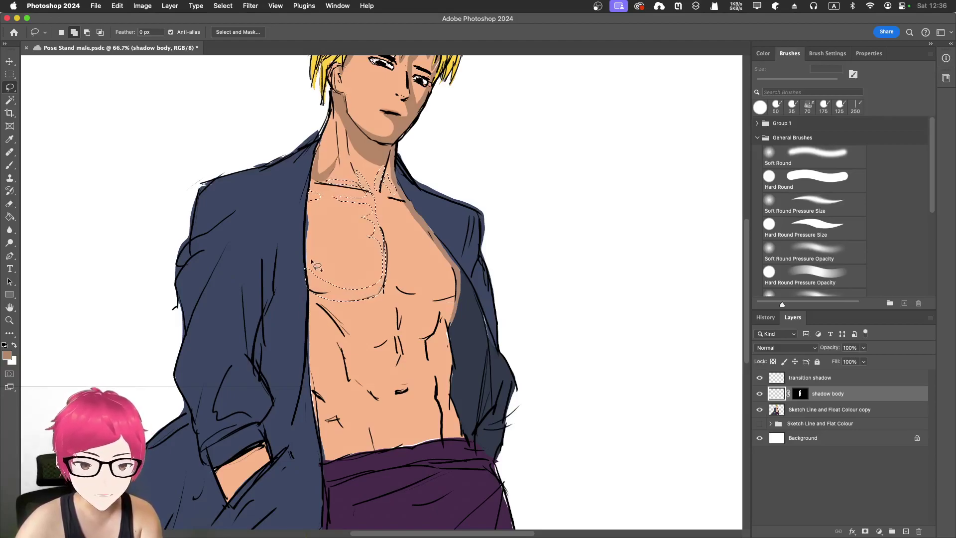
- Subtract lasso slivers from the chest selection to sharpen the tips of the under-collarbone shadow and the small patch beside the coat
{"action": "scroll", "coordinate": [348, 264], "scroll_direction": "up", "scroll_amount": 5}
{"action": "key", "text": "super+equal"}
{"action": "key", "text": "super+equal"}
{"action": "key", "text": "super+equal"}
{"action": "scroll", "coordinate": [359, 261], "scroll_direction": "down", "scroll_amount": 3}
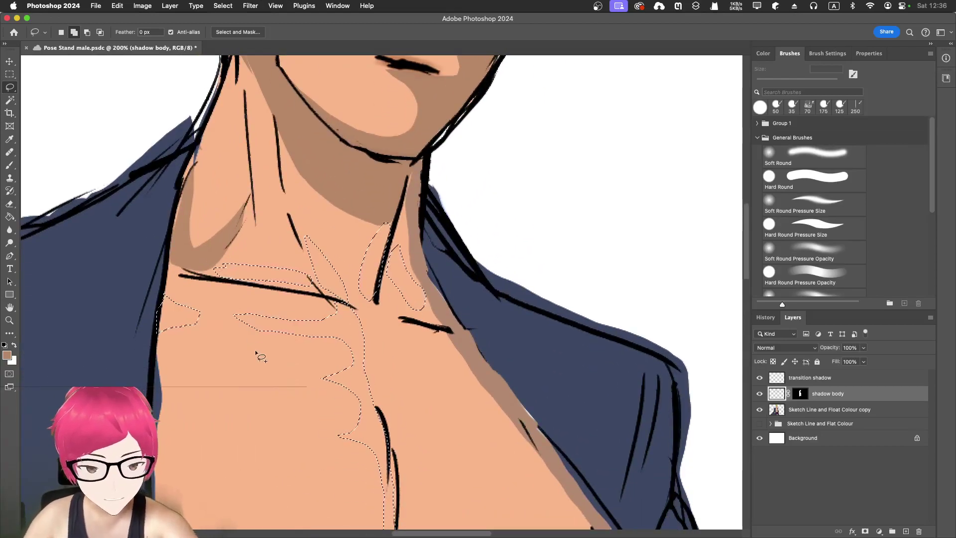
{"action": "key", "text": "alt"}
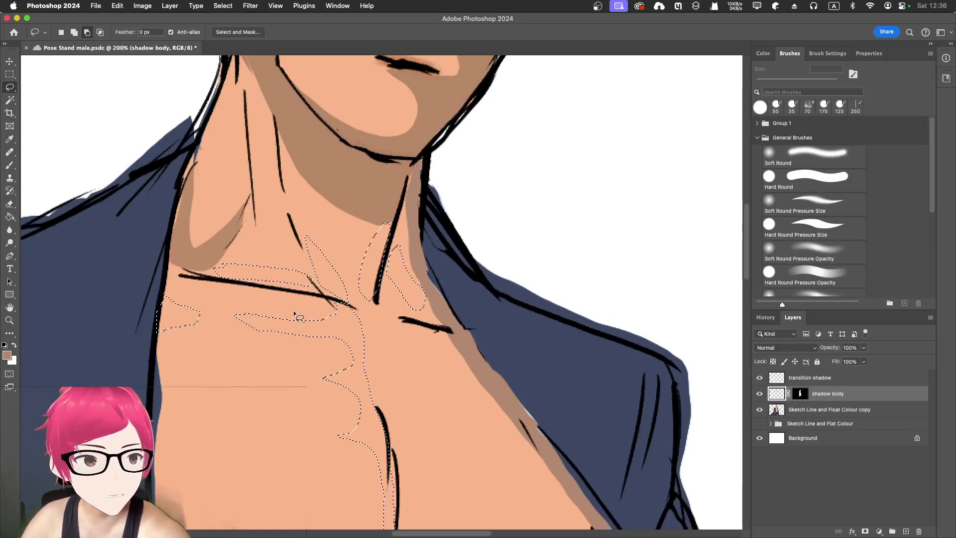
{"action": "mouse_move", "coordinate": [244, 327]}
{"action": "left_mouse_down"}
{"action": "mouse_move", "coordinate": [320, 346]}
{"action": "mouse_move", "coordinate": [267, 316]}
{"action": "mouse_move", "coordinate": [246, 332]}
{"action": "mouse_move", "coordinate": [261, 329]}
{"action": "mouse_move", "coordinate": [274, 344]}
{"action": "mouse_move", "coordinate": [242, 334]}
{"action": "mouse_move", "coordinate": [268, 320]}
{"action": "mouse_move", "coordinate": [231, 330]}
{"action": "mouse_move", "coordinate": [277, 341]}
{"action": "mouse_move", "coordinate": [230, 318]}
{"action": "left_mouse_up"}
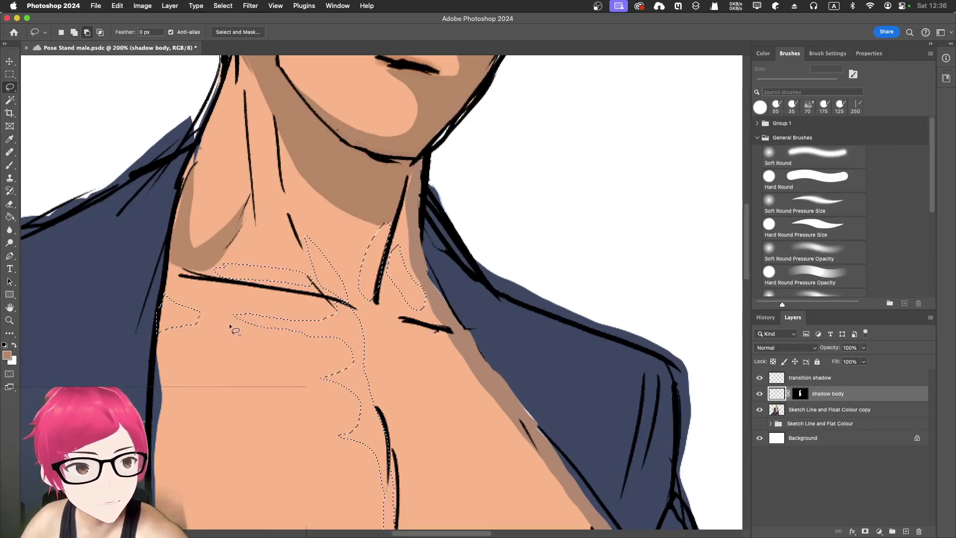
{"action": "mouse_move", "coordinate": [205, 317]}
{"action": "left_mouse_down"}
{"action": "mouse_move", "coordinate": [164, 341]}
{"action": "mouse_move", "coordinate": [166, 355]}
{"action": "mouse_move", "coordinate": [212, 311]}
{"action": "left_mouse_up"}
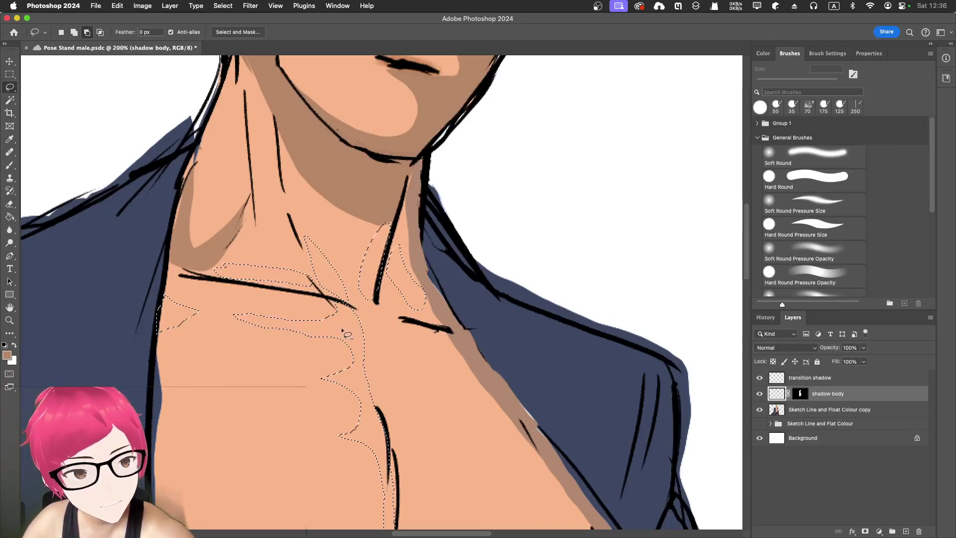
- Trim the lower edge and tapered end of the under-collarbone selection with subtracting lassos, and save the document
{"action": "mouse_move", "coordinate": [228, 316]}
{"action": "left_mouse_down"}
{"action": "mouse_move", "coordinate": [314, 329]}
{"action": "mouse_move", "coordinate": [339, 345]}
{"action": "left_mouse_up"}
{"action": "left_click_drag", "start_coordinate": [233, 324], "coordinate": [225, 309]}
{"action": "key", "text": "super+s"}
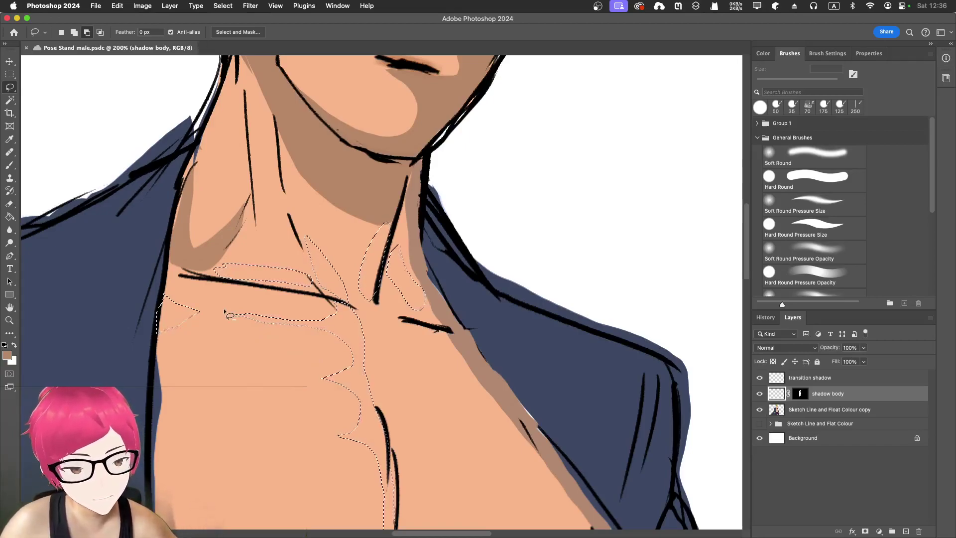
- Trim the upper edge of the under-pectoral selection with subtracting lassos, and add a small patch below it beside the coat
{"action": "key", "text": "shift"}
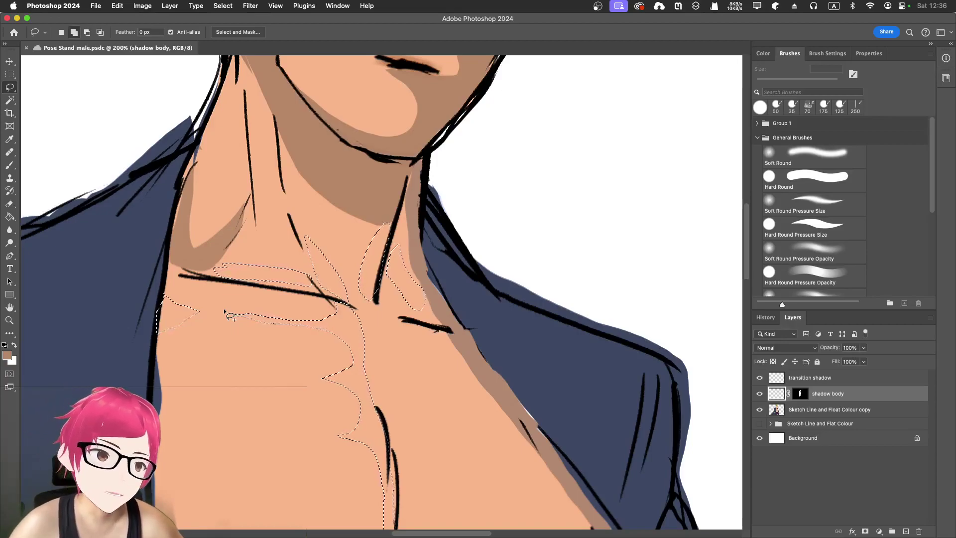
{"action": "scroll", "coordinate": [223, 309], "scroll_direction": "down", "scroll_amount": 10}
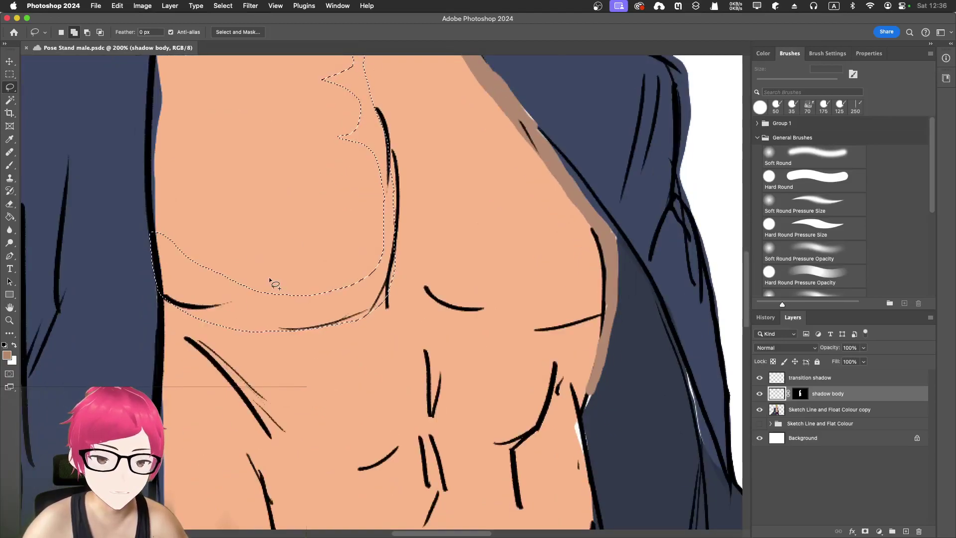
{"action": "key", "text": "alt"}
{"action": "mouse_move", "coordinate": [155, 222]}
{"action": "left_mouse_down"}
{"action": "mouse_move", "coordinate": [249, 299]}
{"action": "mouse_move", "coordinate": [325, 305]}
{"action": "left_mouse_up"}
{"action": "mouse_move", "coordinate": [358, 275]}
{"action": "left_mouse_down"}
{"action": "mouse_move", "coordinate": [347, 241]}
{"action": "mouse_move", "coordinate": [281, 211]}
{"action": "left_mouse_up"}
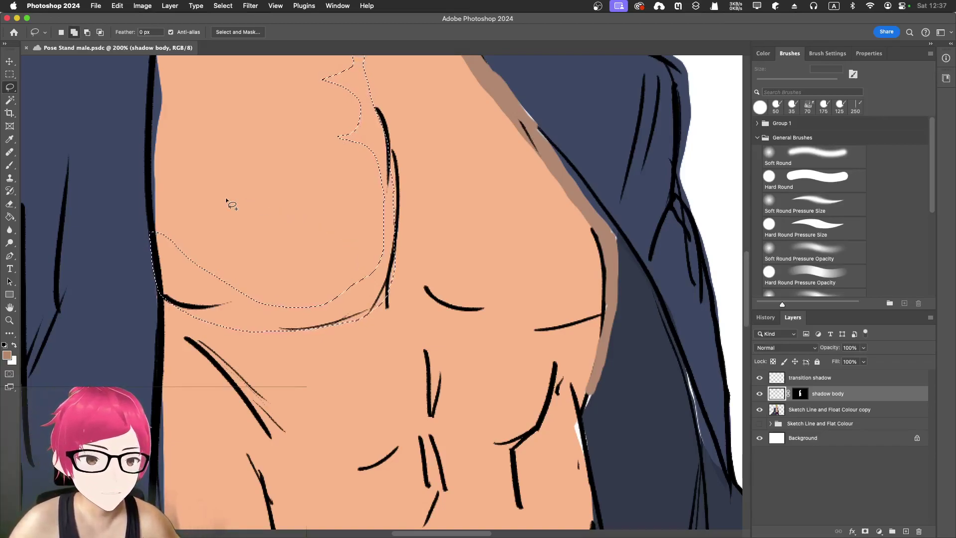
{"action": "key", "text": "alt"}
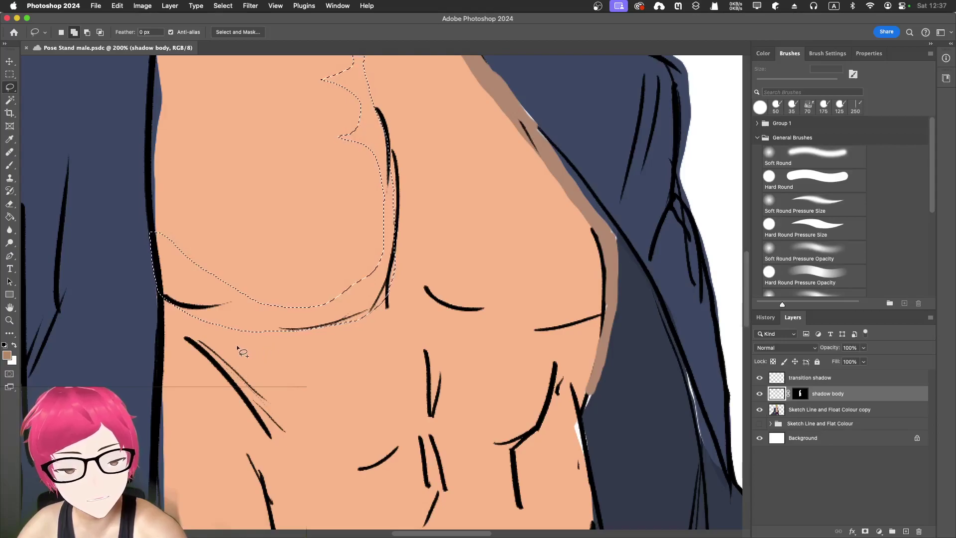
{"action": "mouse_move", "coordinate": [163, 297]}
{"action": "left_mouse_down"}
{"action": "mouse_move", "coordinate": [157, 367]}
{"action": "mouse_move", "coordinate": [175, 374]}
{"action": "mouse_move", "coordinate": [220, 330]}
{"action": "mouse_move", "coordinate": [164, 302]}
{"action": "left_mouse_up"}
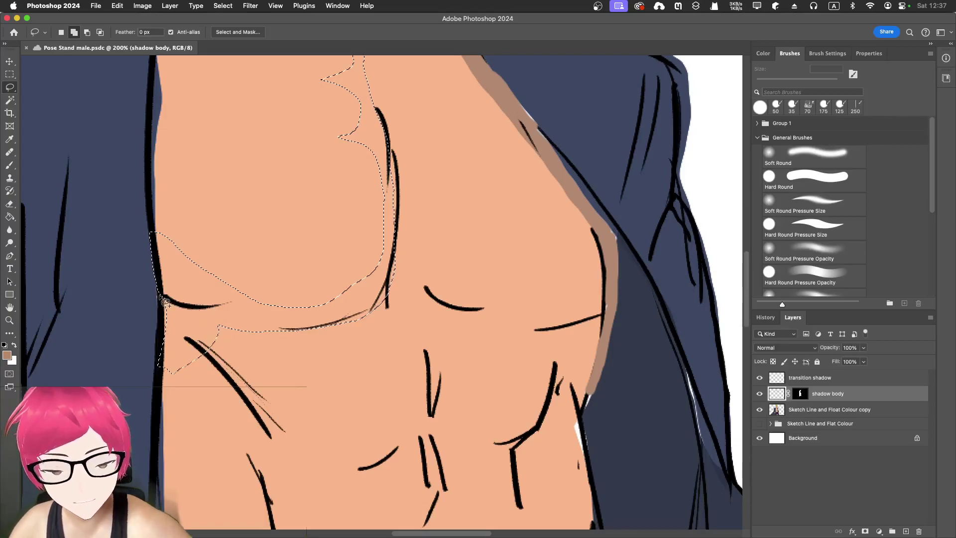
- Fill the refined collarbone and chest selection with the shadow colour at 90% opacity on the shadow body layer
{"action": "key", "text": "super+minus"}
{"action": "key", "text": "super+minus"}
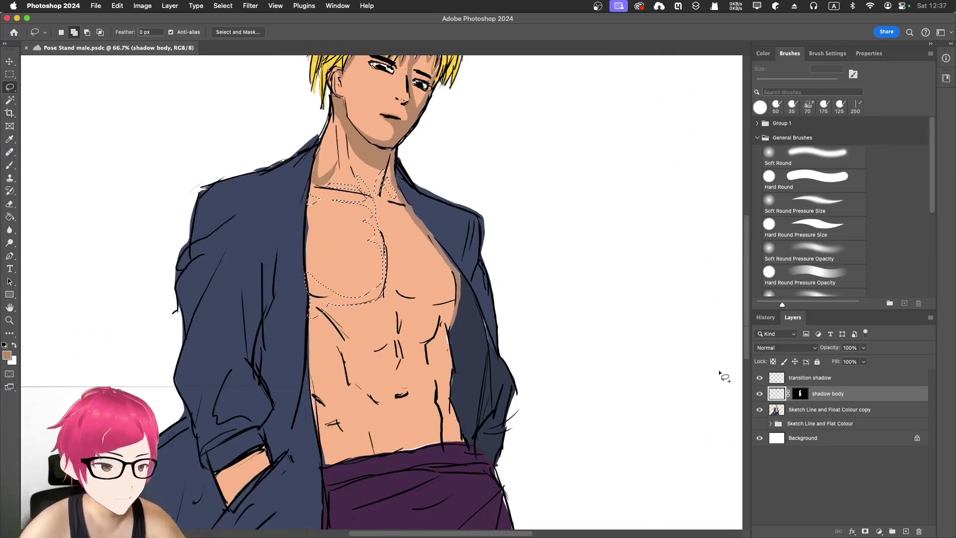
{"action": "key", "text": "i"}
{"action": "key", "text": "shift+BackSpace"}
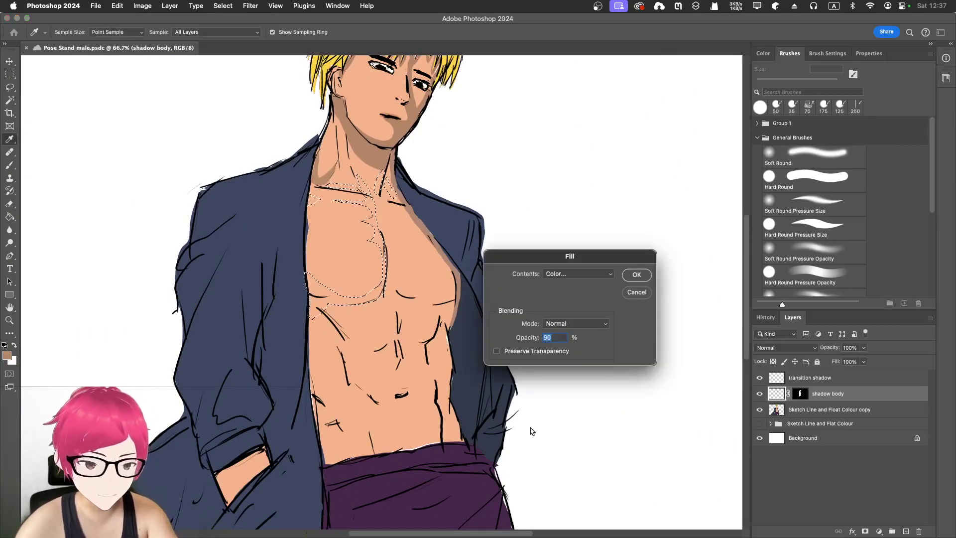
{"action": "key", "text": "Return"}
{"action": "key", "text": "l"}
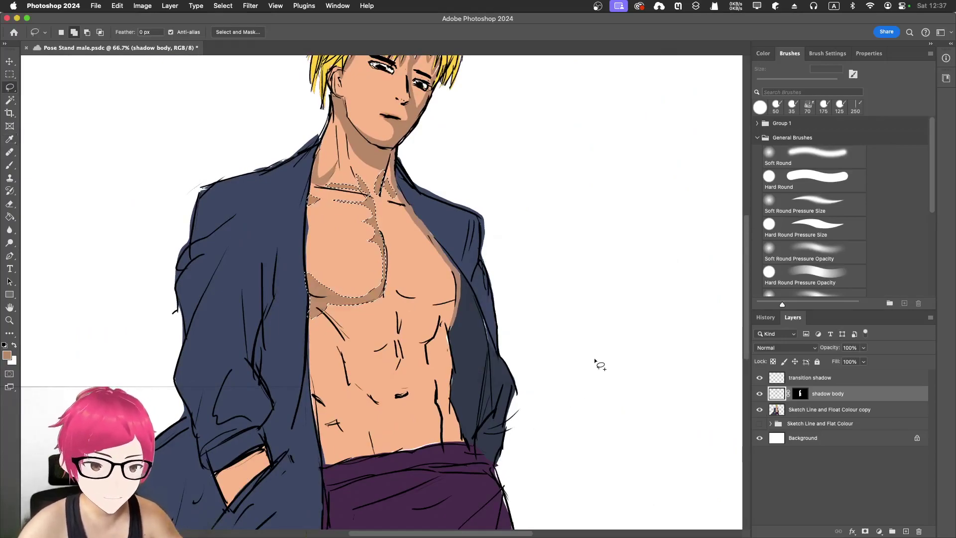
- Lower the shadow body layer's opacity to 46%, and deselect to check the shadows against the whole figure
{"action": "left_click", "coordinate": [863, 347]}
{"action": "left_click_drag", "start_coordinate": [865, 359], "coordinate": [838, 360]}
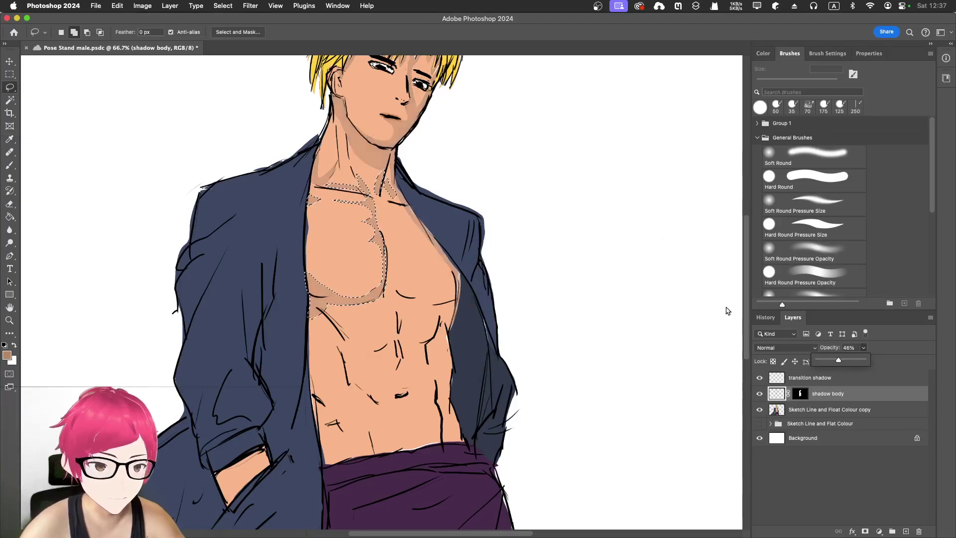
{"action": "scroll", "coordinate": [699, 273], "scroll_direction": "up", "scroll_amount": 2}
{"action": "left_click", "coordinate": [636, 304]}
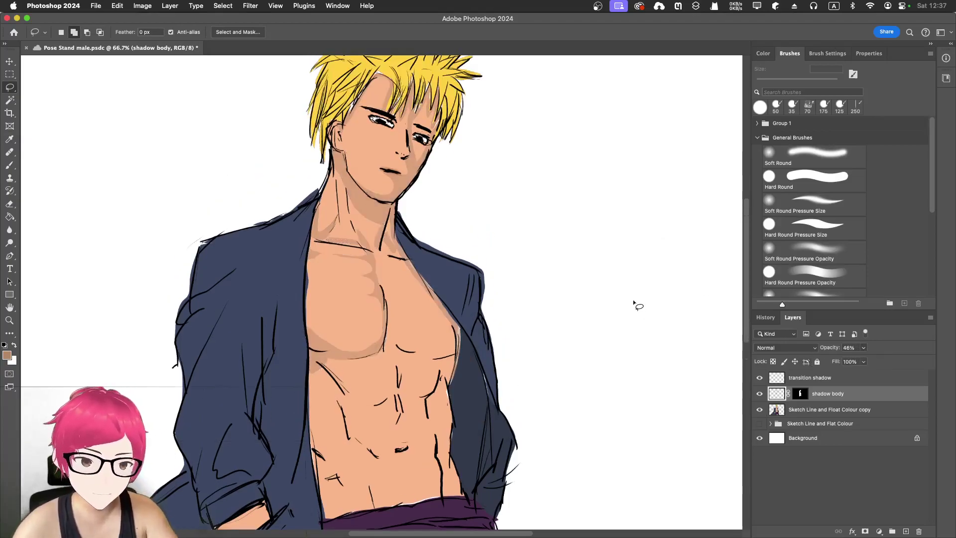
{"action": "key", "text": "super+minus"}
{"action": "key", "text": "super+minus"}
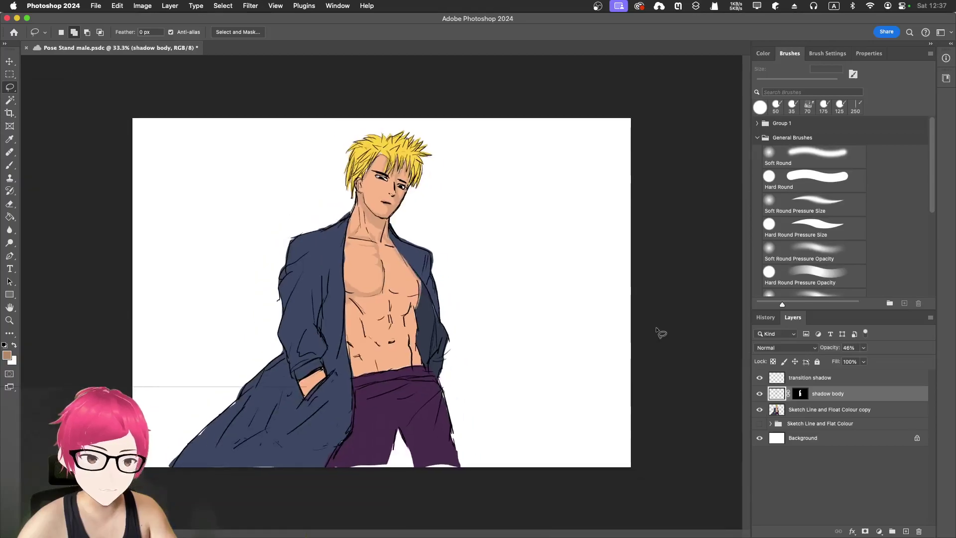
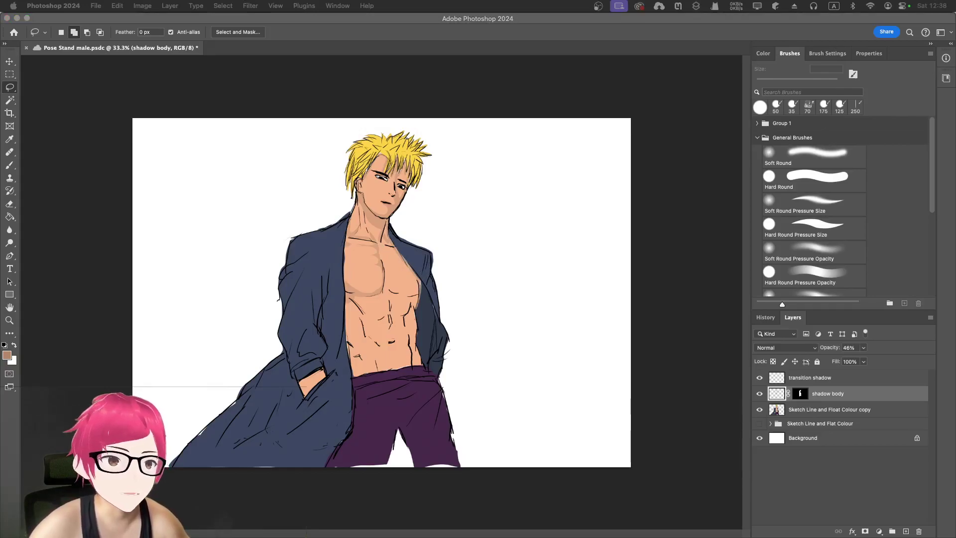
- Examine the filled chest shadows and the unshaded pectoral on the other side of the sternum up close
{"action": "left_click", "coordinate": [420, 239]}
{"action": "key", "text": "super+equal"}
{"action": "key", "text": "super+equal"}
{"action": "key", "text": "super+equal"}
{"action": "key", "text": "super+equal"}
{"action": "key", "text": "super+equal"}
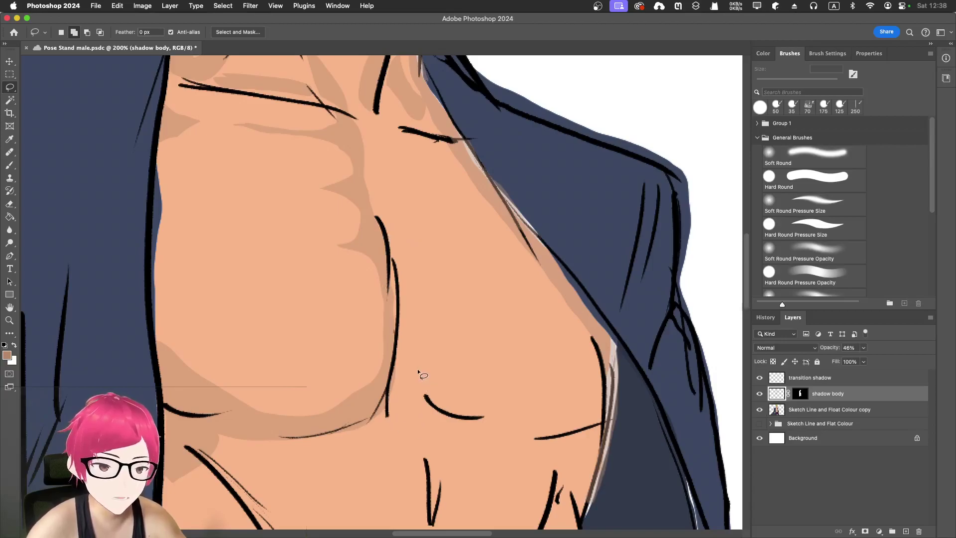
{"action": "scroll", "coordinate": [466, 388], "scroll_direction": "down", "scroll_amount": 3}
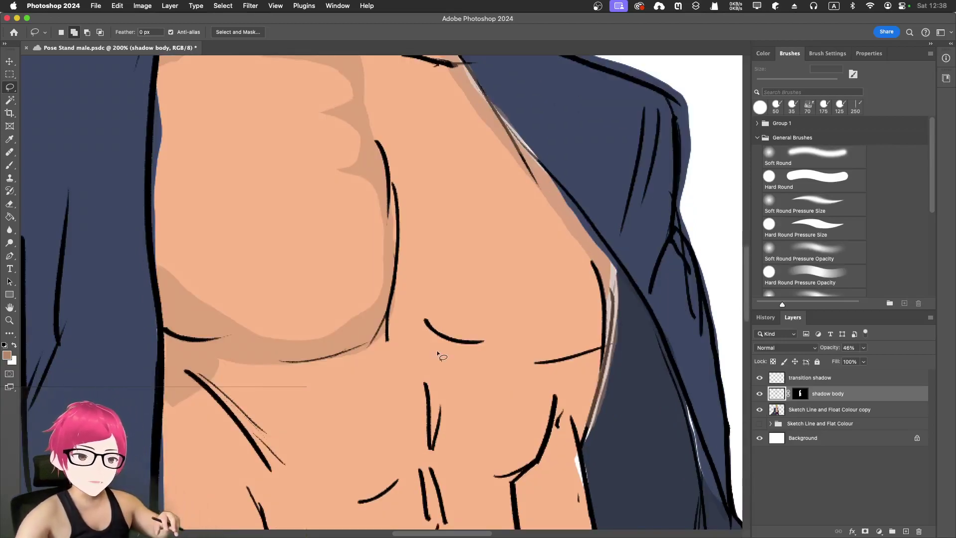
{"action": "scroll", "coordinate": [438, 351], "scroll_direction": "up", "scroll_amount": 6}
{"action": "scroll", "coordinate": [438, 348], "scroll_direction": "down", "scroll_amount": 3}
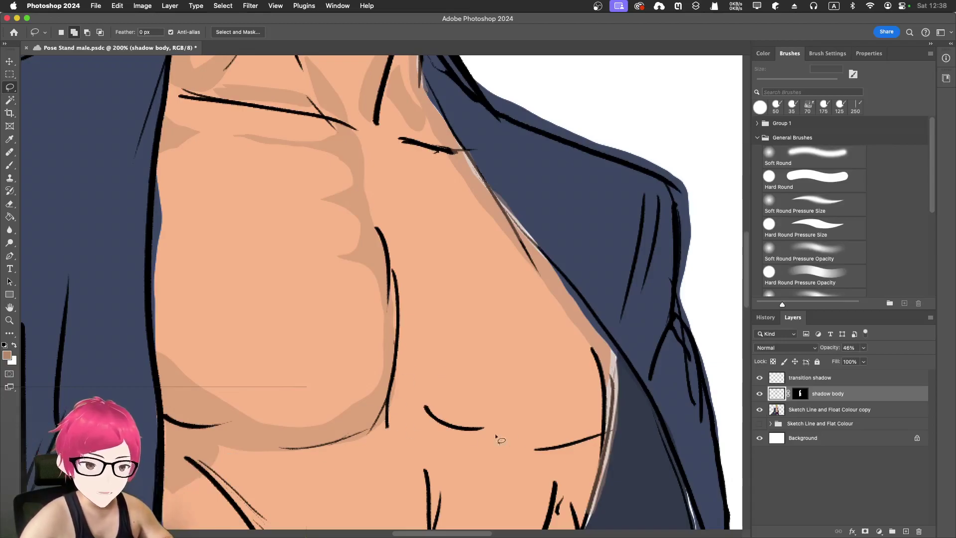
{"action": "scroll", "coordinate": [498, 293], "scroll_direction": "down", "scroll_amount": 2}
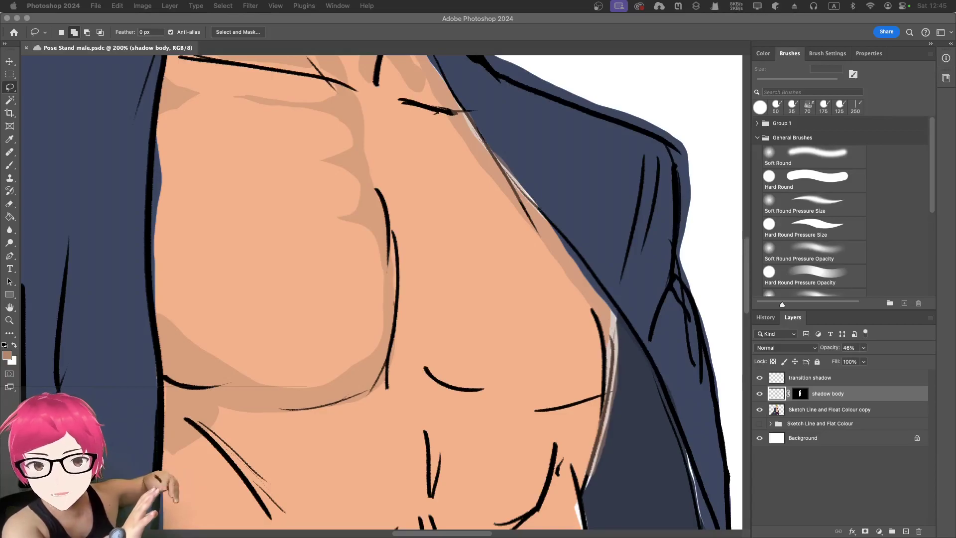
- Switch to Blender to examine how light and shadow fall on the cel-shaded cube from another angle, and return to Photoshop
{"action": "key", "text": "super+minus"}
{"action": "key", "text": "ctrl+Up"}
{"action": "left_click", "coordinate": [296, 221]}
{"action": "left_click_drag", "start_coordinate": [589, 319], "coordinate": [575, 345]}
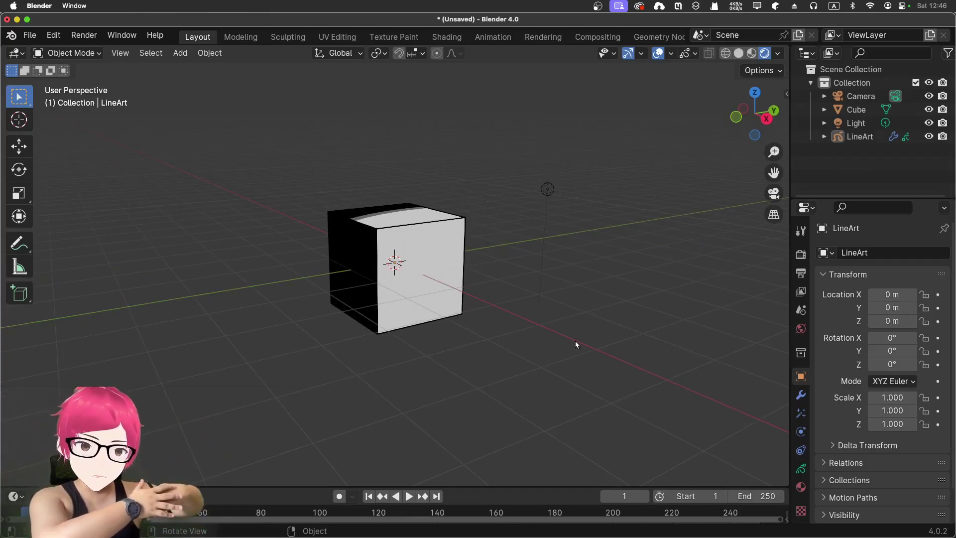
{"action": "scroll", "coordinate": [495, 267], "scroll_direction": "up", "scroll_amount": 8}
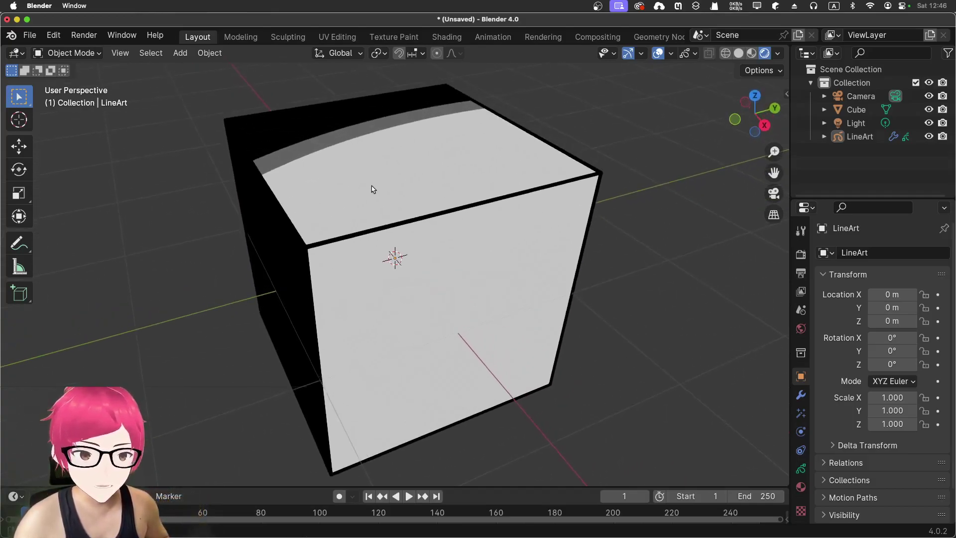
{"action": "scroll", "coordinate": [372, 188], "scroll_direction": "up", "scroll_amount": 2}
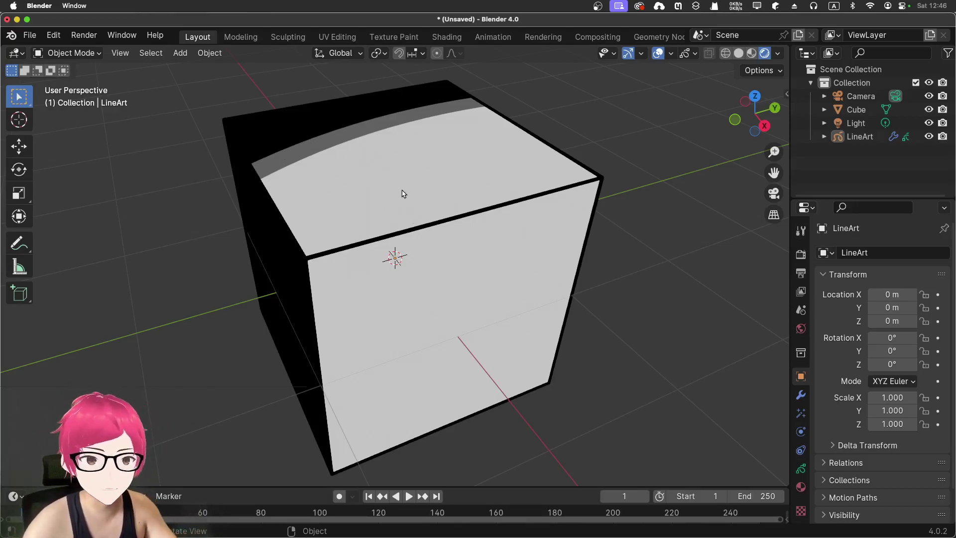
{"action": "scroll", "coordinate": [380, 179], "scroll_direction": "up", "scroll_amount": 3}
{"action": "key", "text": "ctrl+Up"}
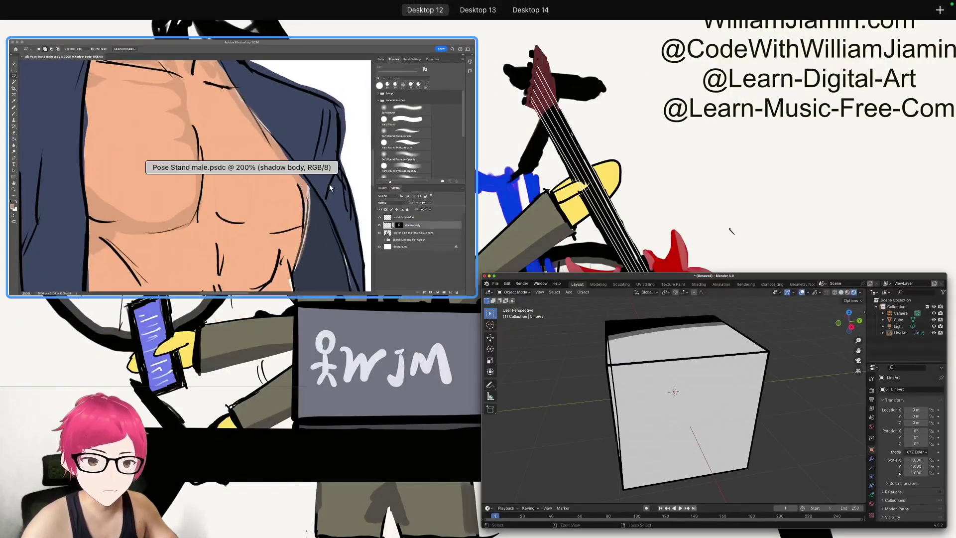
{"action": "left_click", "coordinate": [473, 269]}
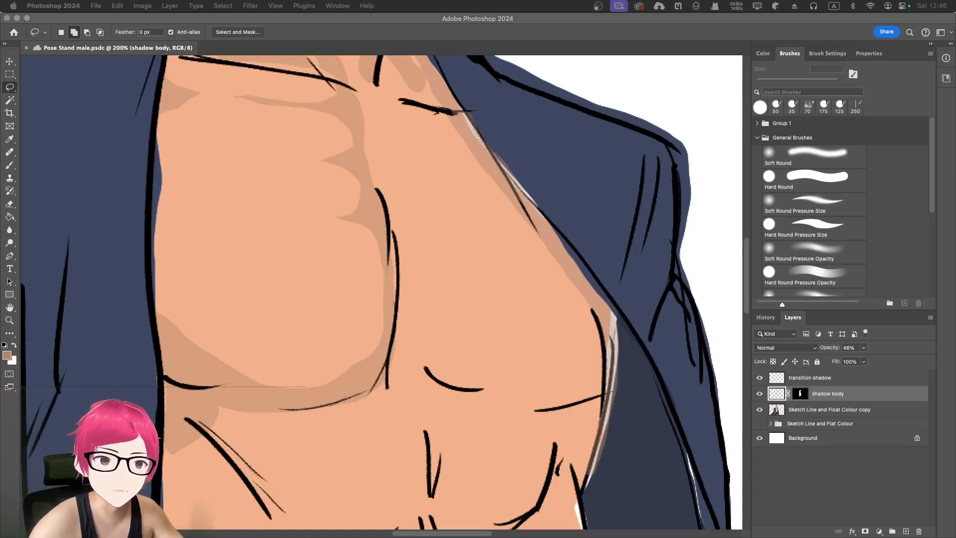
- Lasso the shadow shape under the second pectoral, from the sternum down over the ribs and back up along the coat edge
{"action": "left_click", "coordinate": [425, 381]}
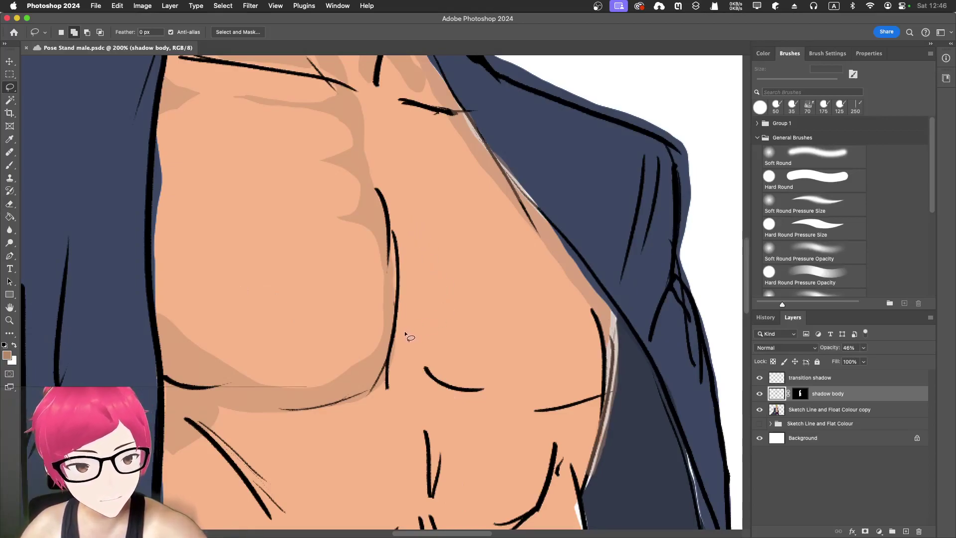
{"action": "mouse_move", "coordinate": [399, 333]}
{"action": "left_mouse_down"}
{"action": "mouse_move", "coordinate": [438, 383]}
{"action": "mouse_move", "coordinate": [485, 391]}
{"action": "left_mouse_up"}
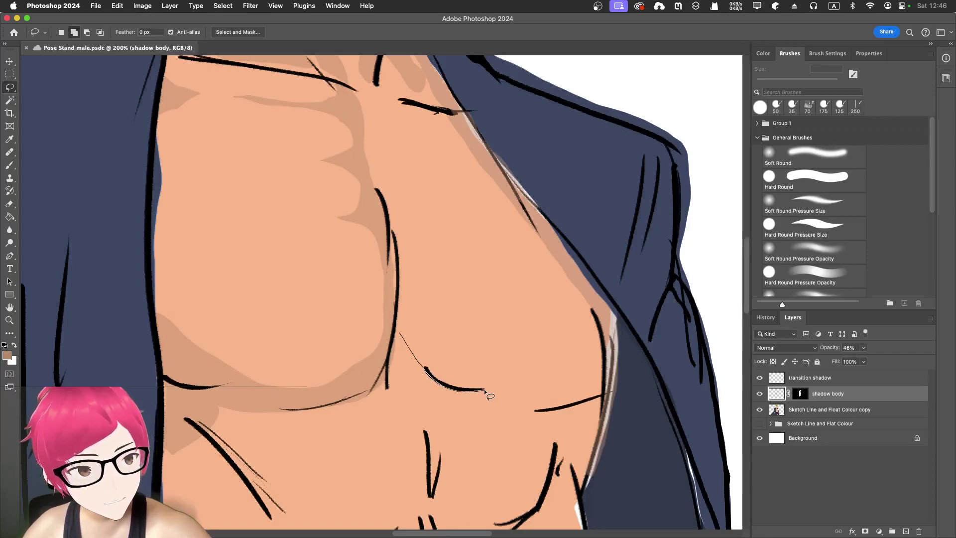
{"action": "left_click_drag", "start_coordinate": [486, 391], "coordinate": [532, 472]}
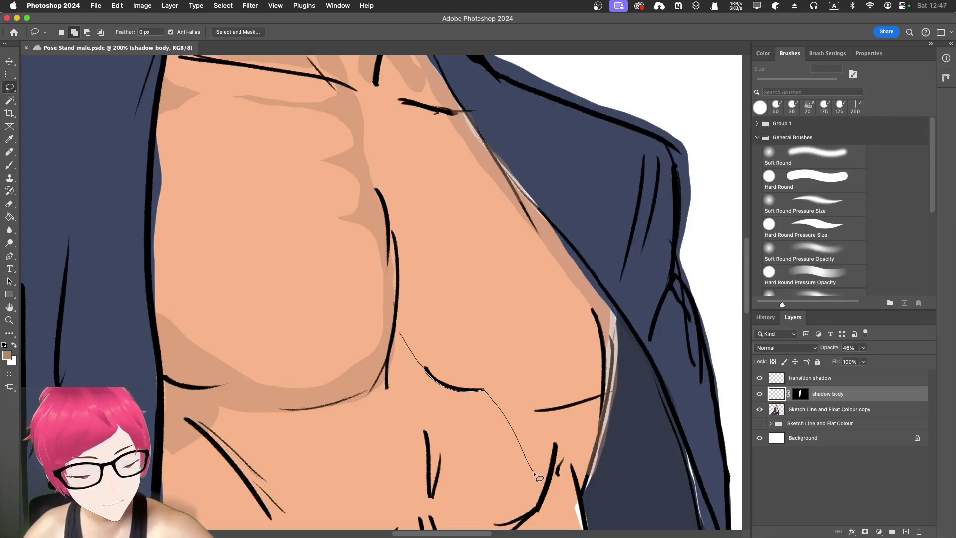
{"action": "mouse_move", "coordinate": [467, 509]}
{"action": "left_mouse_down"}
{"action": "mouse_move", "coordinate": [443, 520]}
{"action": "mouse_move", "coordinate": [524, 517]}
{"action": "mouse_move", "coordinate": [542, 507]}
{"action": "mouse_move", "coordinate": [556, 458]}
{"action": "left_mouse_up"}
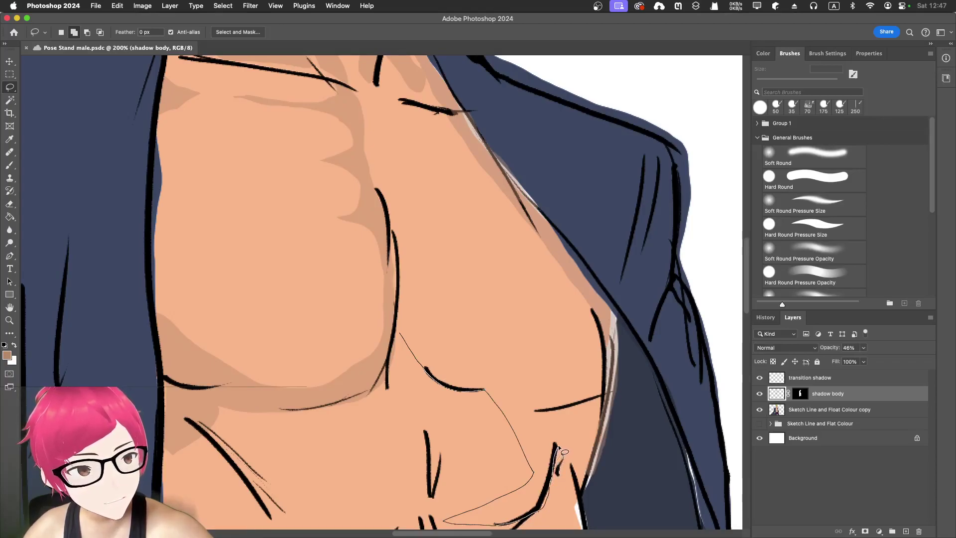
{"action": "left_click_drag", "start_coordinate": [558, 444], "coordinate": [583, 431]}
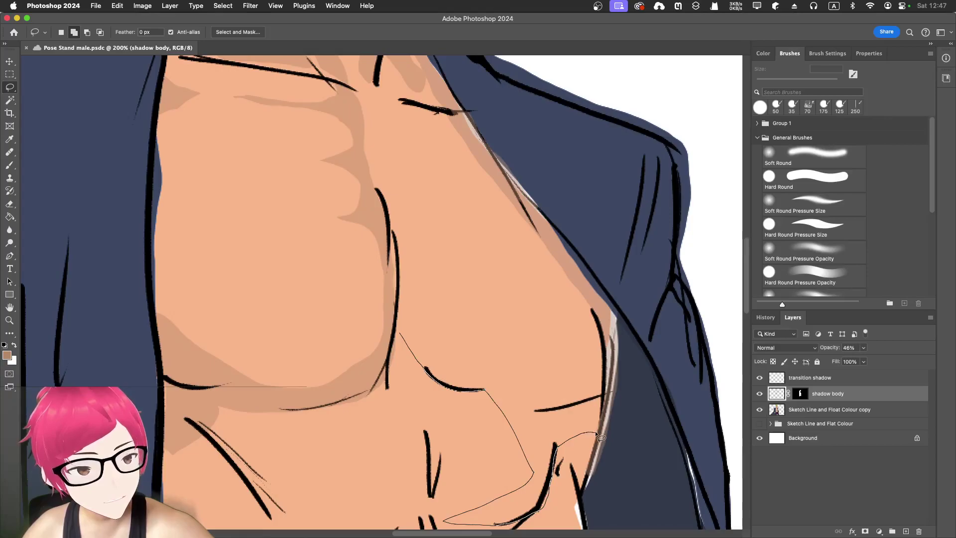
{"action": "left_click_drag", "start_coordinate": [601, 437], "coordinate": [617, 350]}
{"action": "mouse_move", "coordinate": [606, 314]}
{"action": "left_mouse_down"}
{"action": "mouse_move", "coordinate": [591, 310]}
{"action": "mouse_move", "coordinate": [589, 359]}
{"action": "left_mouse_up"}
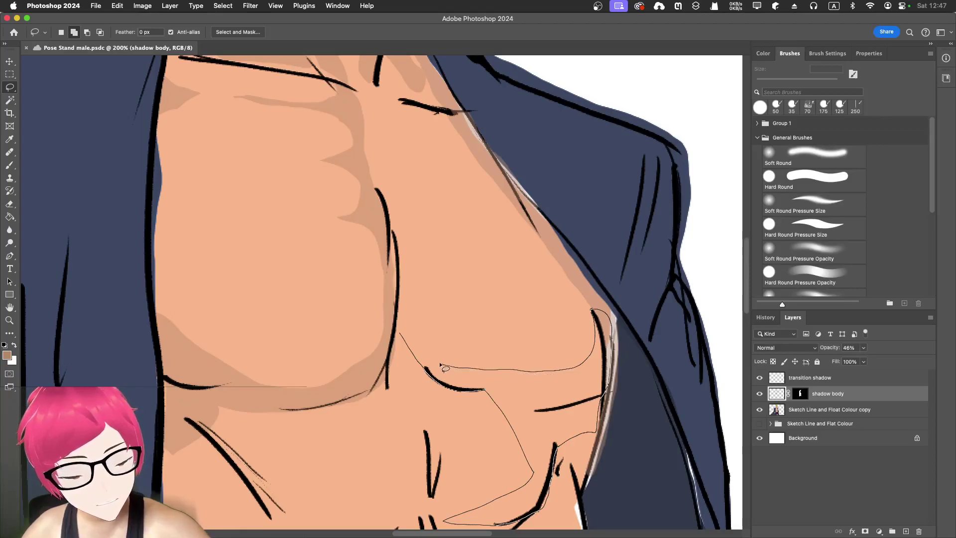
{"action": "left_click_drag", "start_coordinate": [423, 356], "coordinate": [399, 337]}
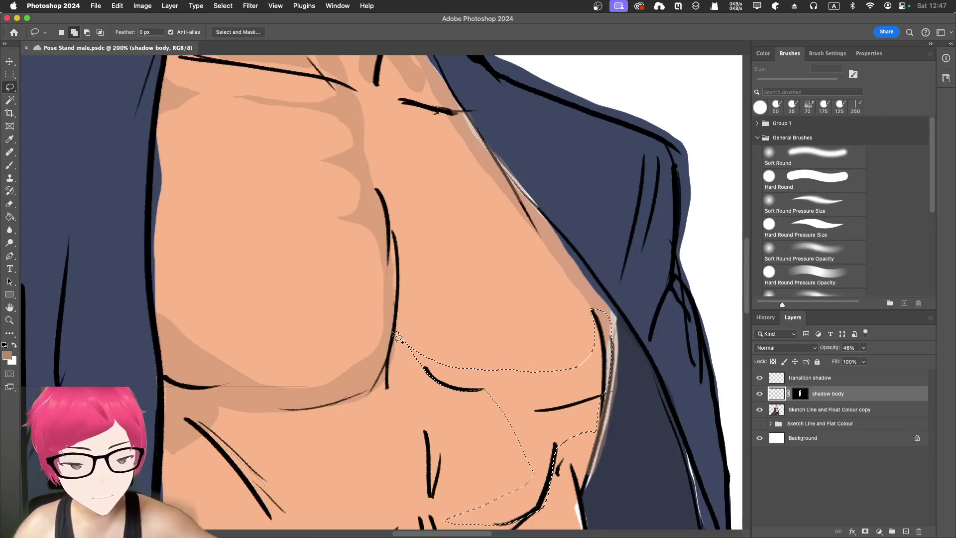
- Fill the second pectoral and rib selection with the shadow colour at 90% opacity, and deselect to check the whole figure
{"action": "scroll", "coordinate": [398, 338], "scroll_direction": "down", "scroll_amount": 5}
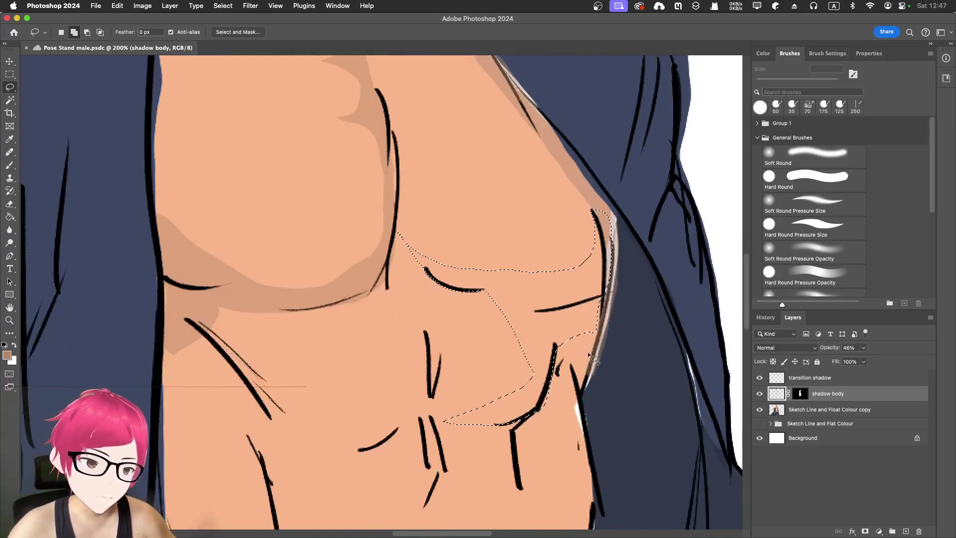
{"action": "scroll", "coordinate": [570, 363], "scroll_direction": "down", "scroll_amount": 4}
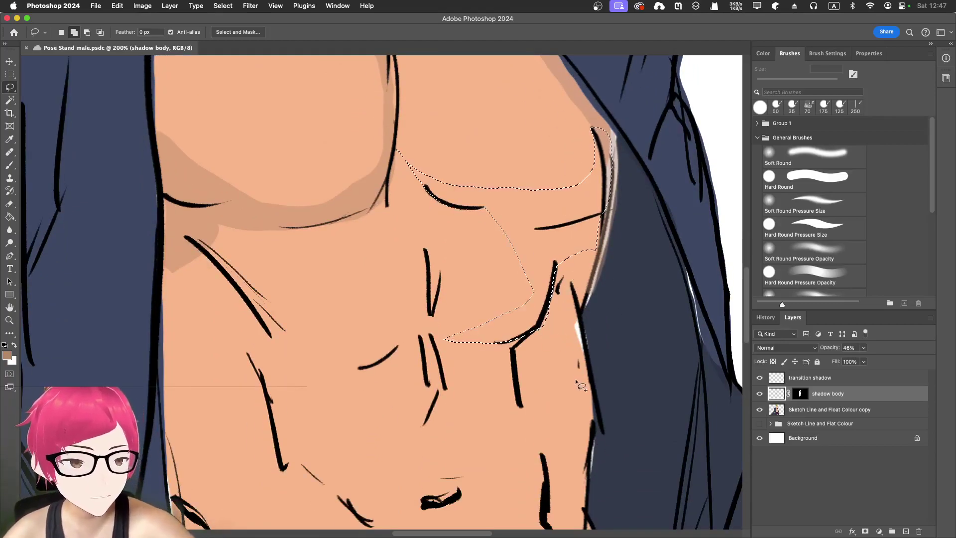
{"action": "key", "text": "super+minus"}
{"action": "key", "text": "super+minus"}
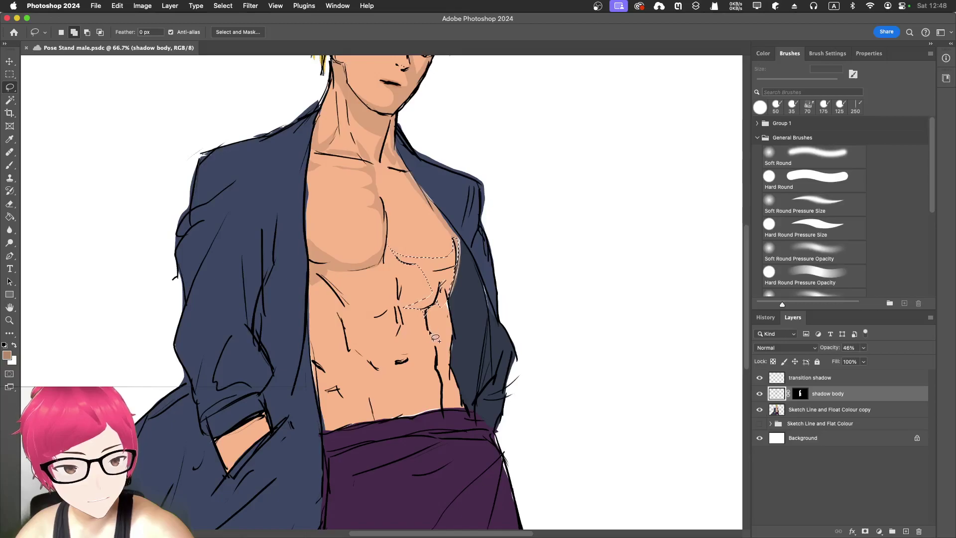
{"action": "key", "text": "shift+BackSpace"}
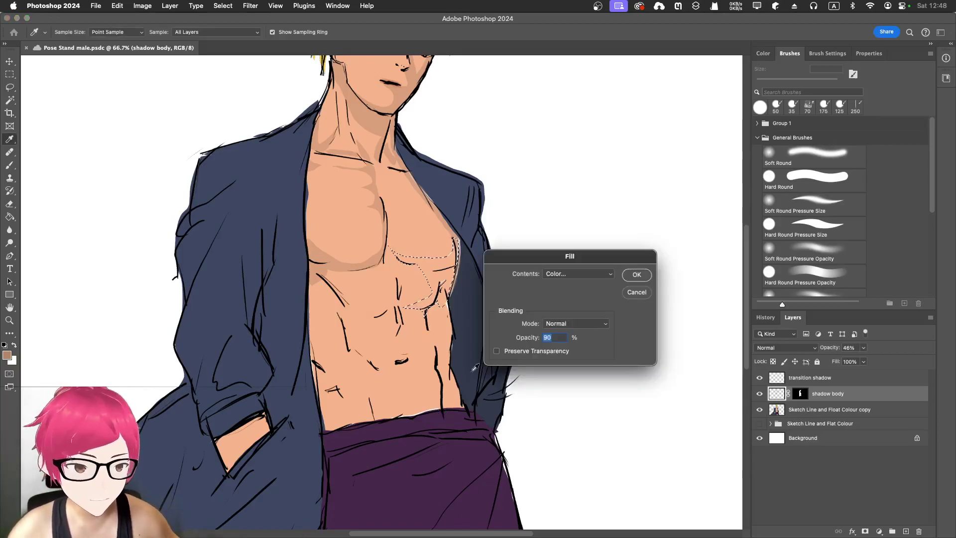
{"action": "key", "text": "Return"}
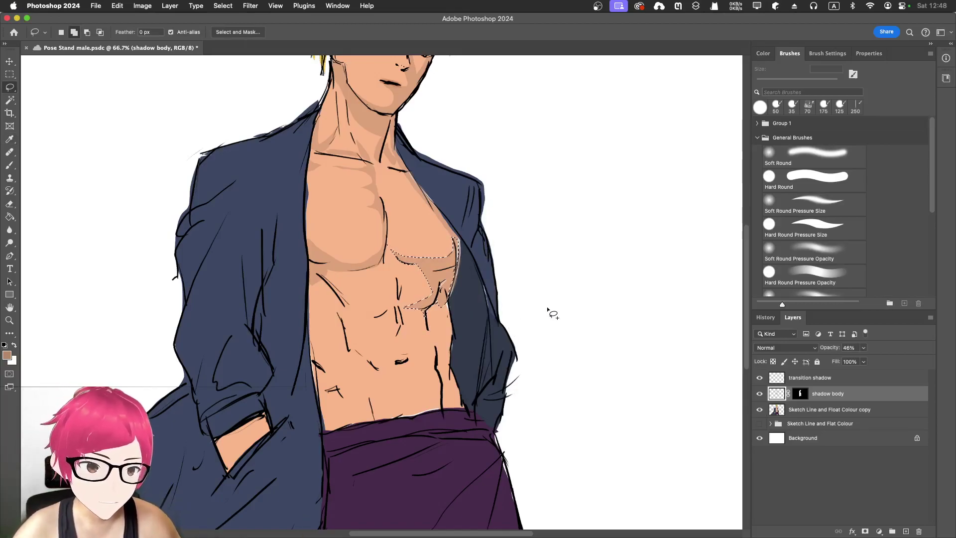
{"action": "key", "text": "super+d"}
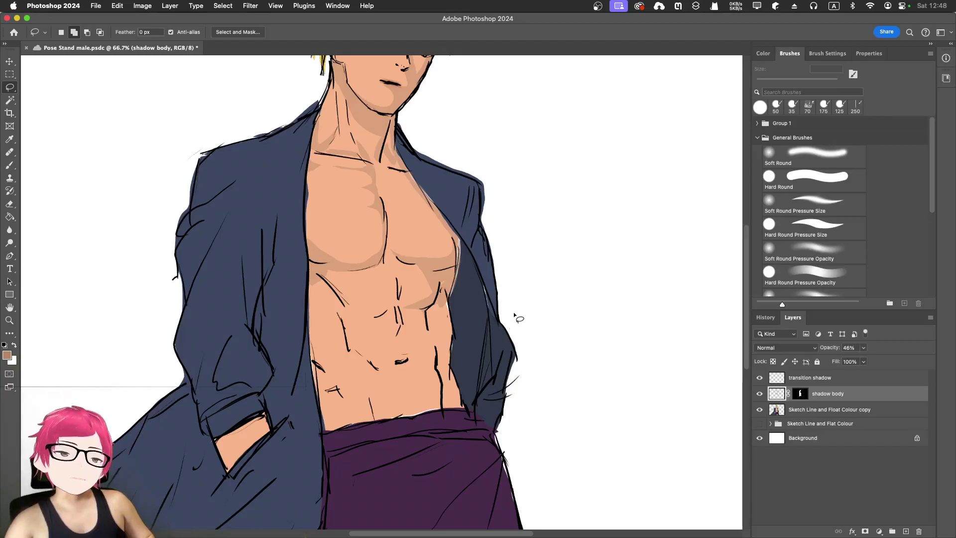
{"action": "key", "text": "super+minus"}
{"action": "key", "text": "super+minus"}
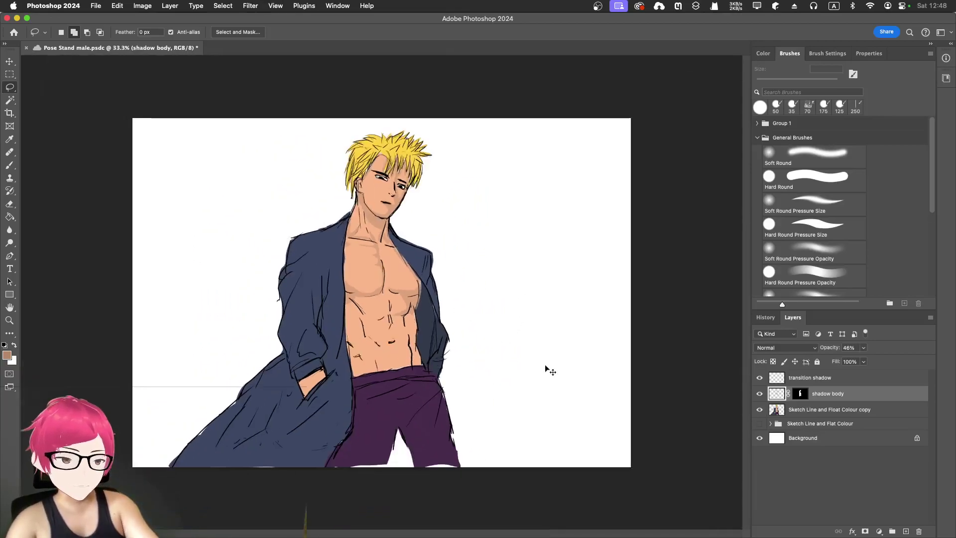
- Undo the deselection and the fill under the second pectoral to get back its empty shadow selection
{"action": "key", "text": "super+plus"}
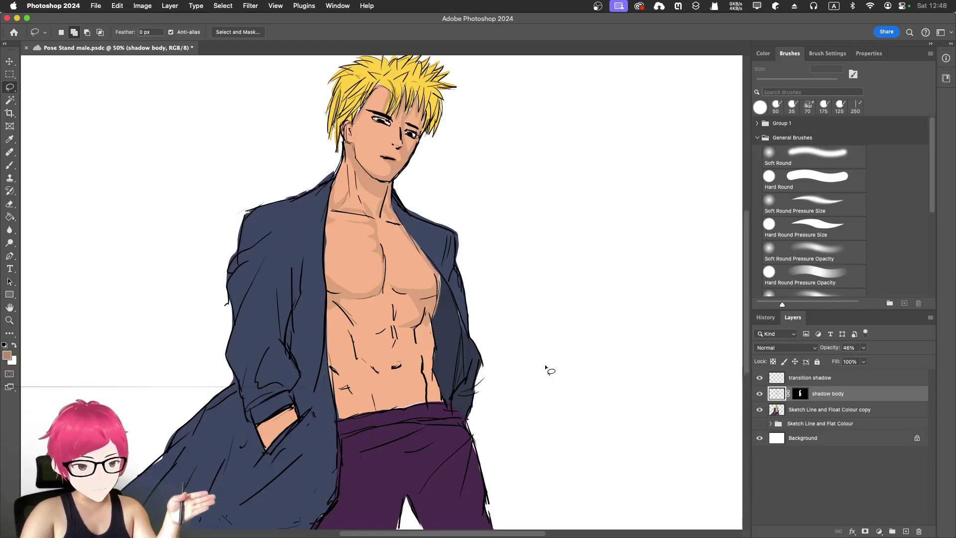
{"action": "key", "text": "super+z"}
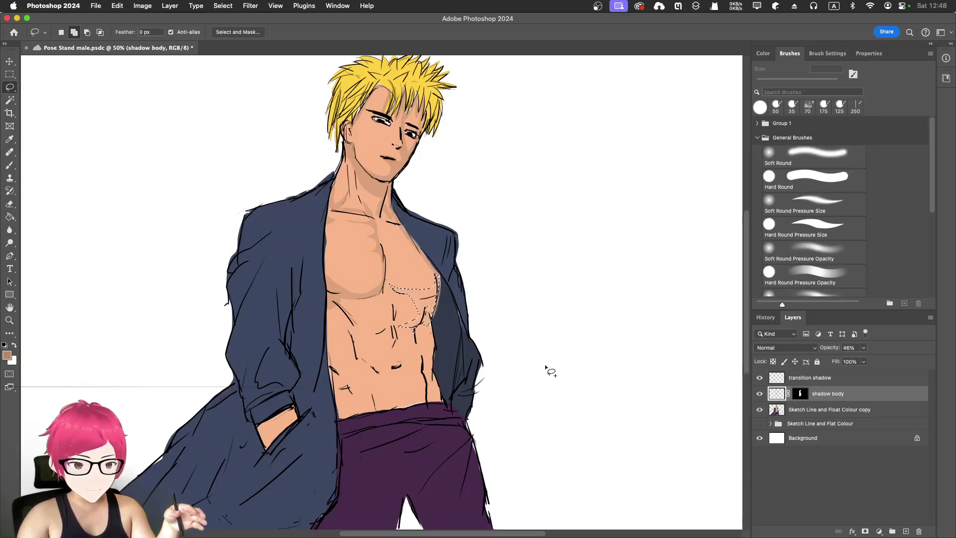
{"action": "key", "text": "super+equal"}
{"action": "key", "text": "super+equal"}
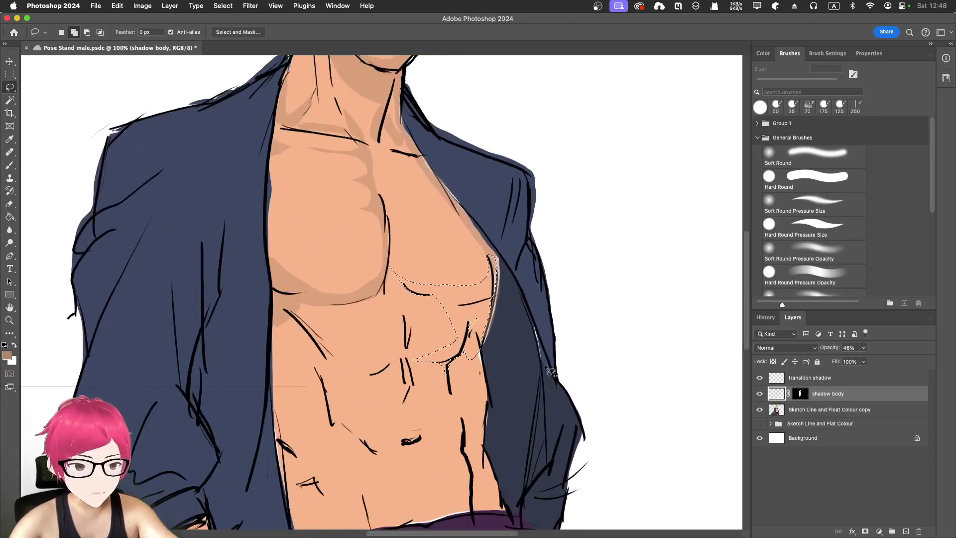
{"action": "scroll", "coordinate": [529, 306], "scroll_direction": "down", "scroll_amount": 3}
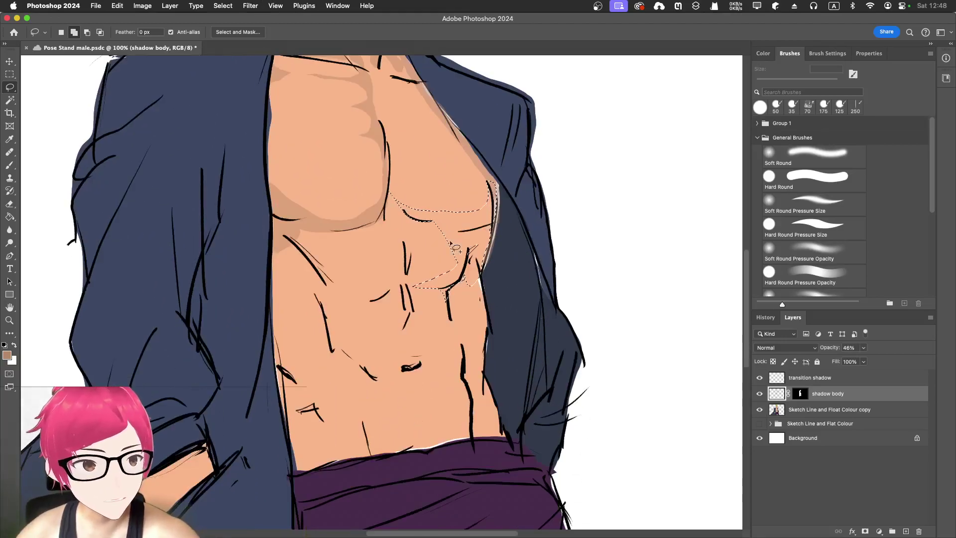
- Smooth the selection's inner curve under the second pectoral and its lower tip by adding and subtracting small lassoed areas
{"action": "mouse_move", "coordinate": [459, 255]}
{"action": "left_mouse_down"}
{"action": "mouse_move", "coordinate": [432, 219]}
{"action": "mouse_move", "coordinate": [452, 240]}
{"action": "mouse_move", "coordinate": [449, 277]}
{"action": "mouse_move", "coordinate": [467, 271]}
{"action": "mouse_move", "coordinate": [450, 242]}
{"action": "left_mouse_up"}
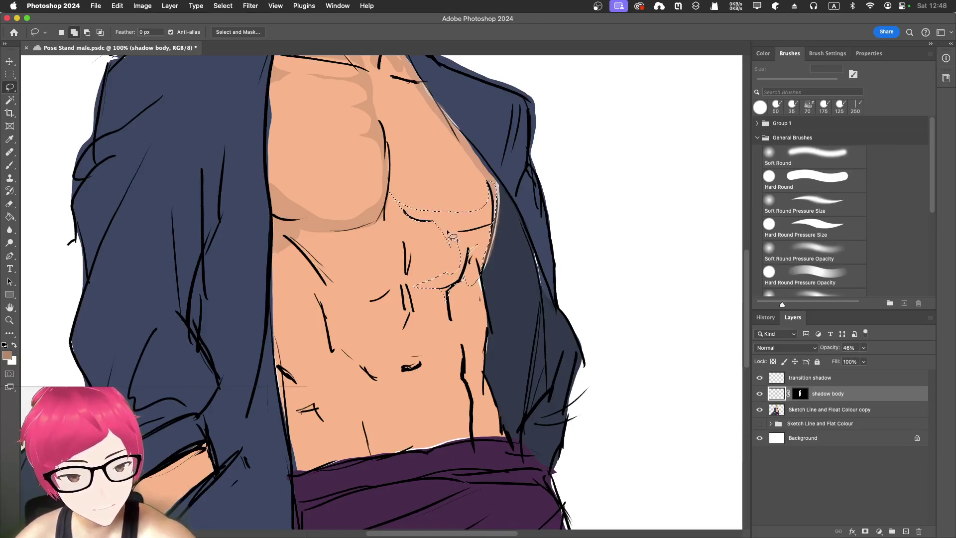
{"action": "key", "text": "alt"}
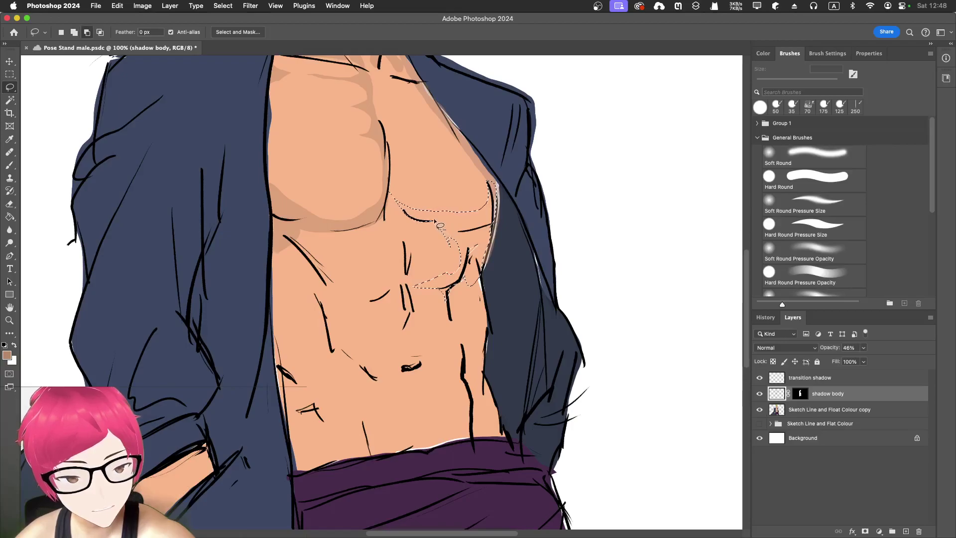
{"action": "mouse_move", "coordinate": [431, 221]}
{"action": "left_mouse_down"}
{"action": "mouse_move", "coordinate": [453, 253]}
{"action": "mouse_move", "coordinate": [439, 224]}
{"action": "mouse_move", "coordinate": [393, 204]}
{"action": "left_mouse_up"}
{"action": "key", "text": "shift"}
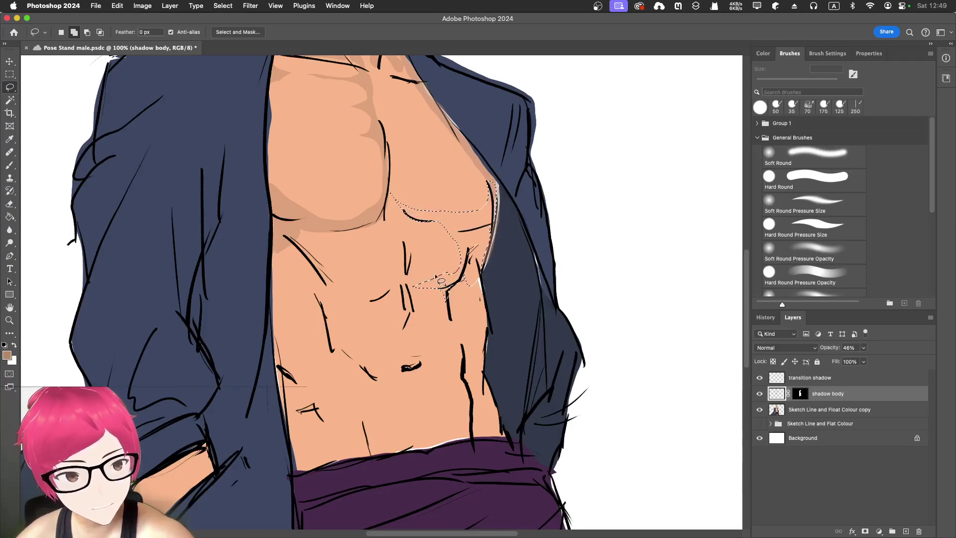
{"action": "key", "text": "alt"}
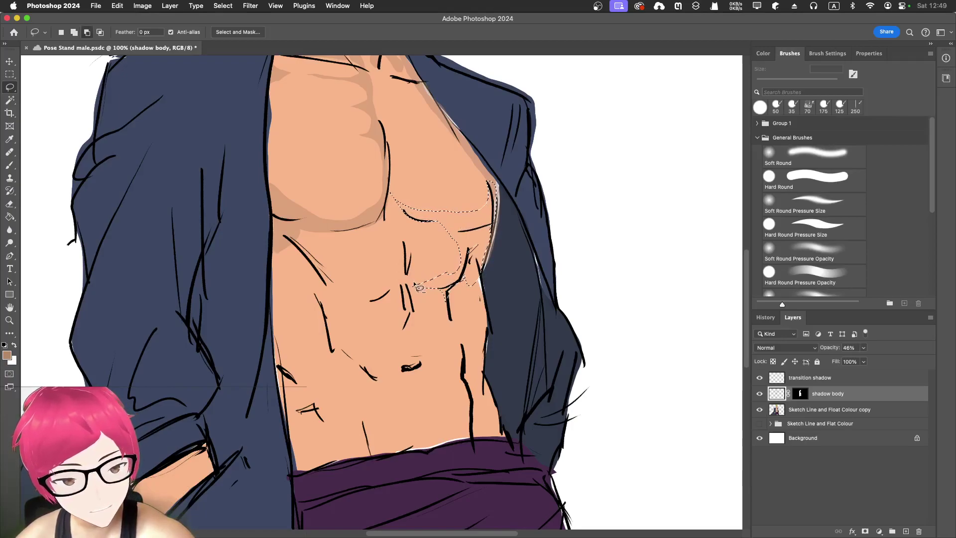
{"action": "mouse_move", "coordinate": [426, 290]}
{"action": "left_mouse_down"}
{"action": "mouse_move", "coordinate": [457, 282]}
{"action": "mouse_move", "coordinate": [453, 273]}
{"action": "mouse_move", "coordinate": [412, 287]}
{"action": "left_mouse_up"}
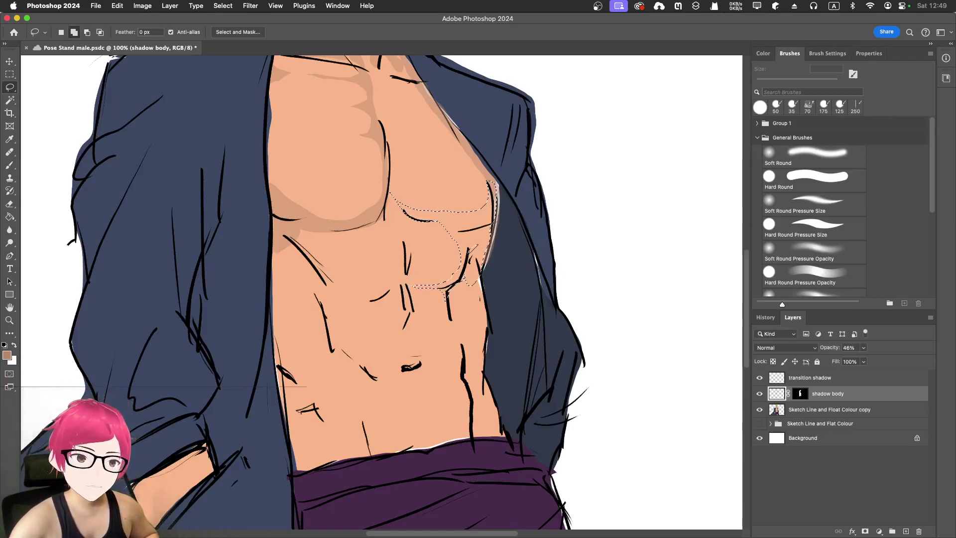
- Fill the refined pectoral and rib selection with the shadow colour on the shadow body layer, and deselect
{"action": "key", "text": "super+Tab"}
{"action": "left_click", "coordinate": [474, 242]}
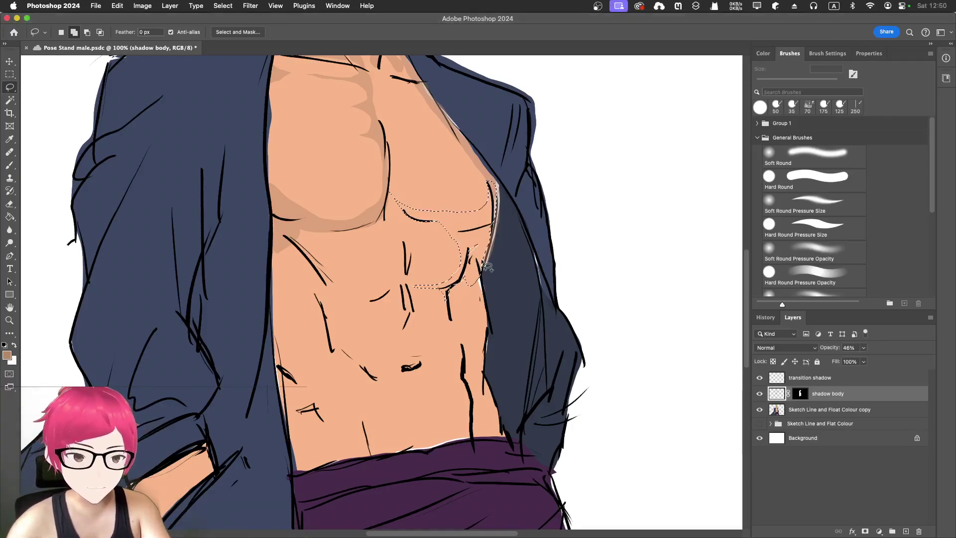
{"action": "key", "text": "shift+BackSpace"}
{"action": "key", "text": "Return"}
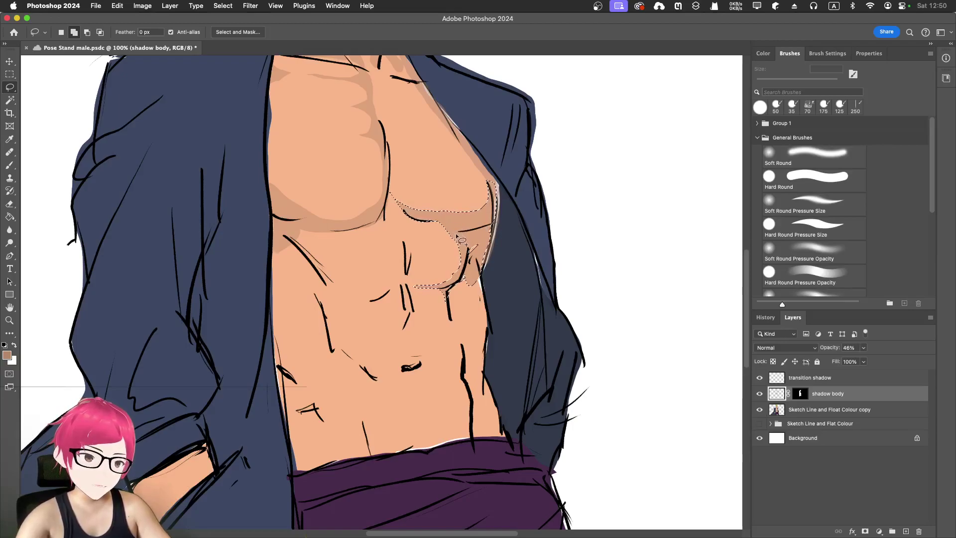
{"action": "key", "text": "super+d"}
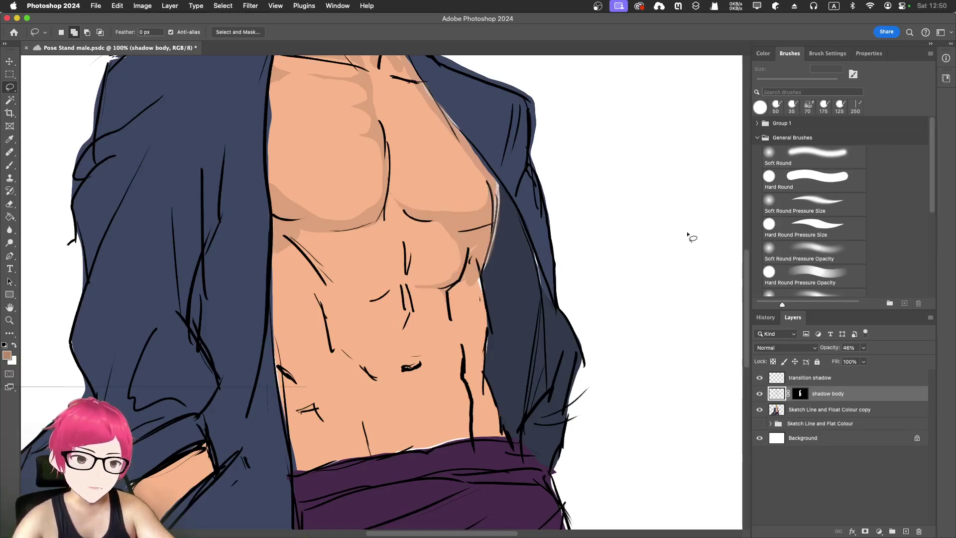
- Set the shadow body layer's opacity to 100% and check the shadows over the whole figure
{"action": "scroll", "coordinate": [693, 243], "scroll_direction": "up", "scroll_amount": 2}
{"action": "key", "text": "super+minus"}
{"action": "key", "text": "super+minus"}
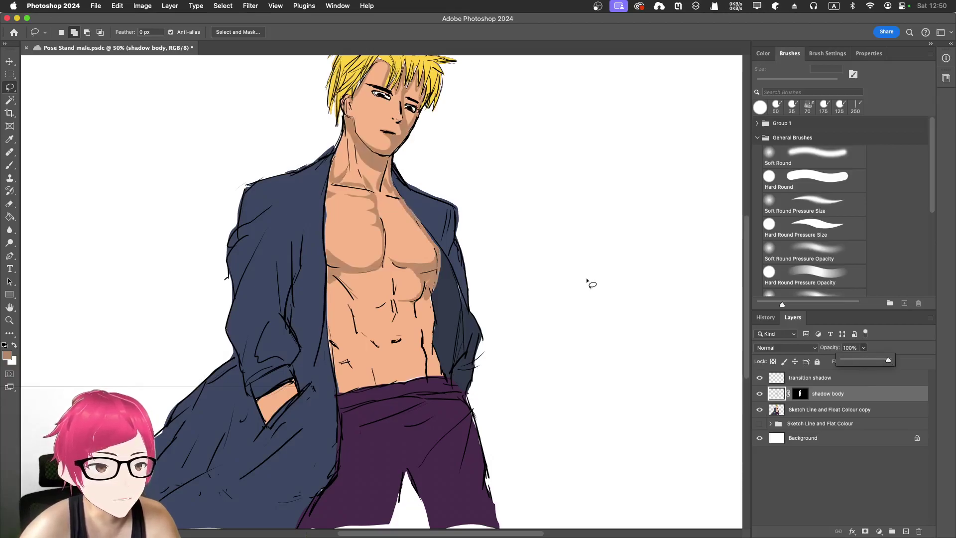
{"action": "scroll", "coordinate": [586, 277], "scroll_direction": "up", "scroll_amount": 3}
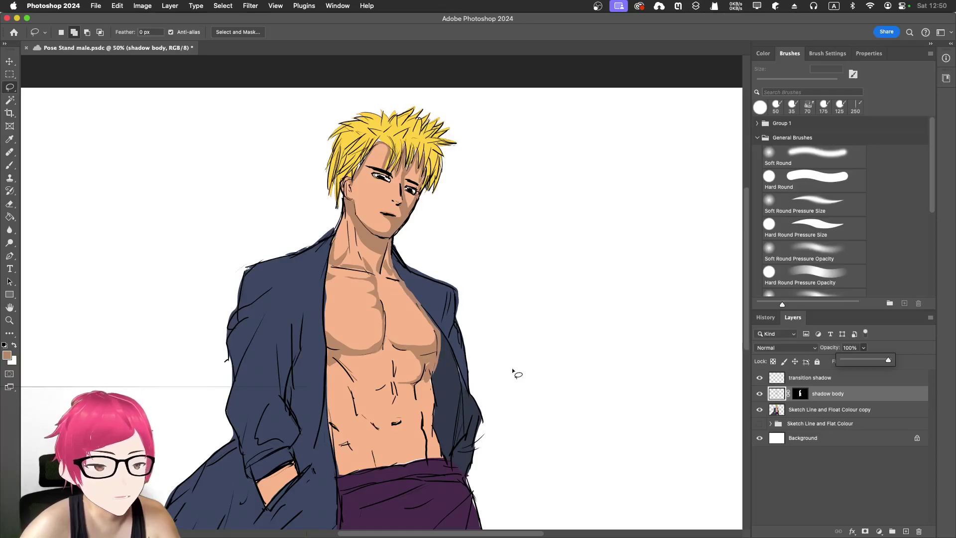
{"action": "scroll", "coordinate": [512, 366], "scroll_direction": "down", "scroll_amount": 3}
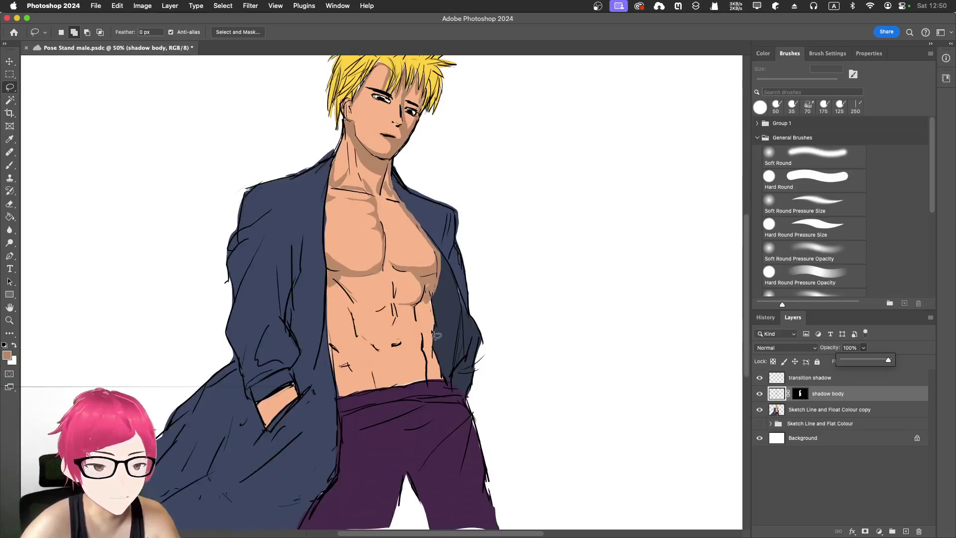
- Lasso the uneven patches in the rib shadow beside the coat edge, fill them with the shadow colour, and deselect
{"action": "key", "text": "super+plus"}
{"action": "key", "text": "super+plus"}
{"action": "key", "text": "super+plus"}
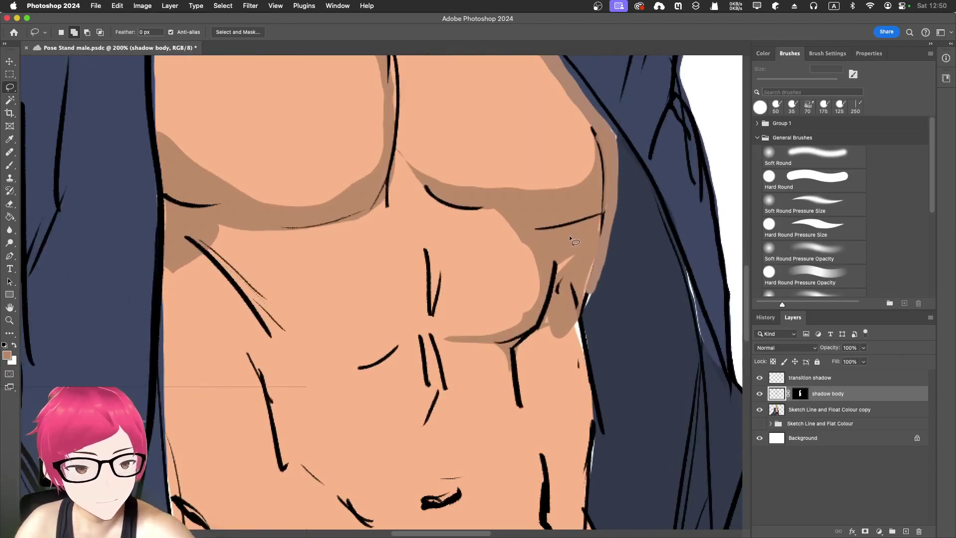
{"action": "mouse_move", "coordinate": [572, 241]}
{"action": "left_mouse_down"}
{"action": "mouse_move", "coordinate": [564, 252]}
{"action": "mouse_move", "coordinate": [572, 240]}
{"action": "mouse_move", "coordinate": [589, 304]}
{"action": "mouse_move", "coordinate": [587, 251]}
{"action": "mouse_move", "coordinate": [603, 238]}
{"action": "left_mouse_up"}
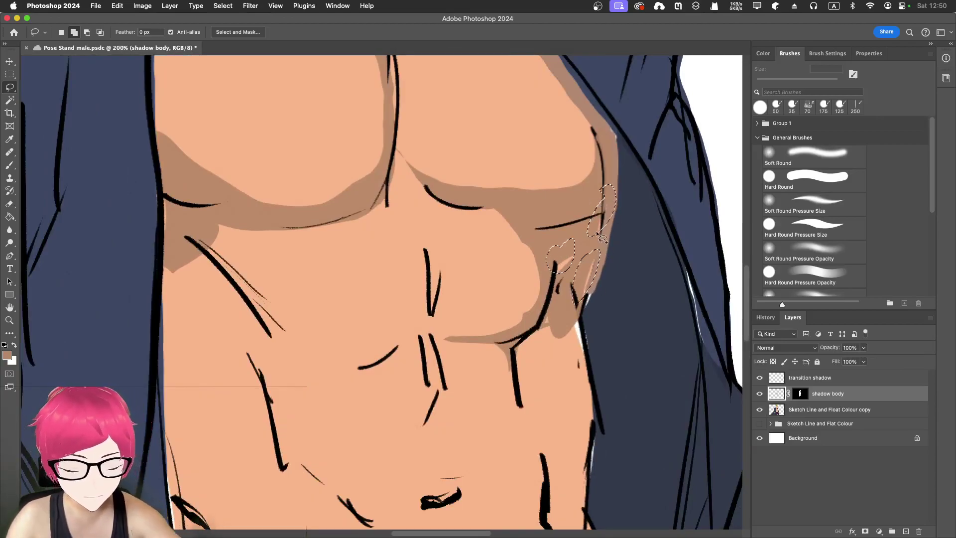
{"action": "key", "text": "shift+BackSpace"}
{"action": "key", "text": "Return"}
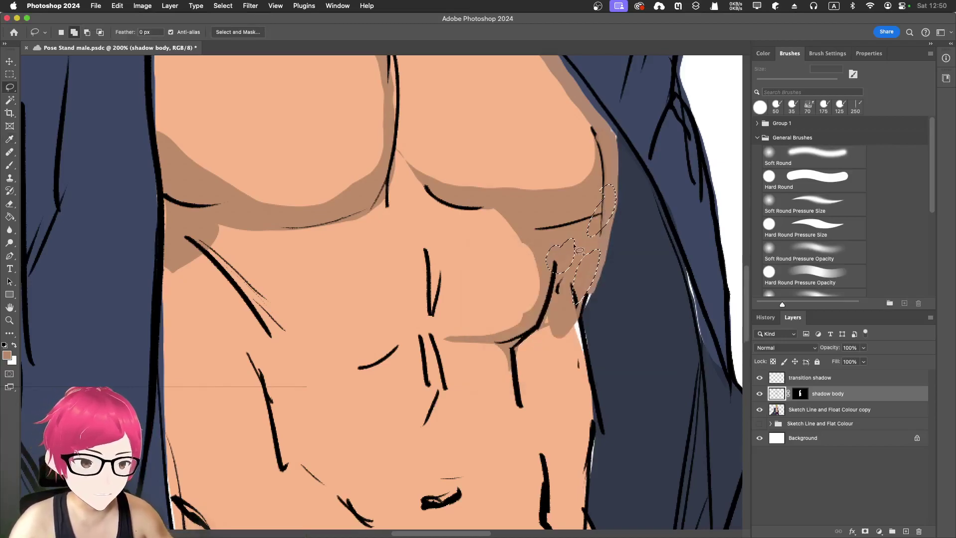
{"action": "key", "text": "super+d"}
{"action": "key", "text": "super+minus"}
{"action": "key", "text": "super+minus"}
{"action": "key", "text": "super+minus"}
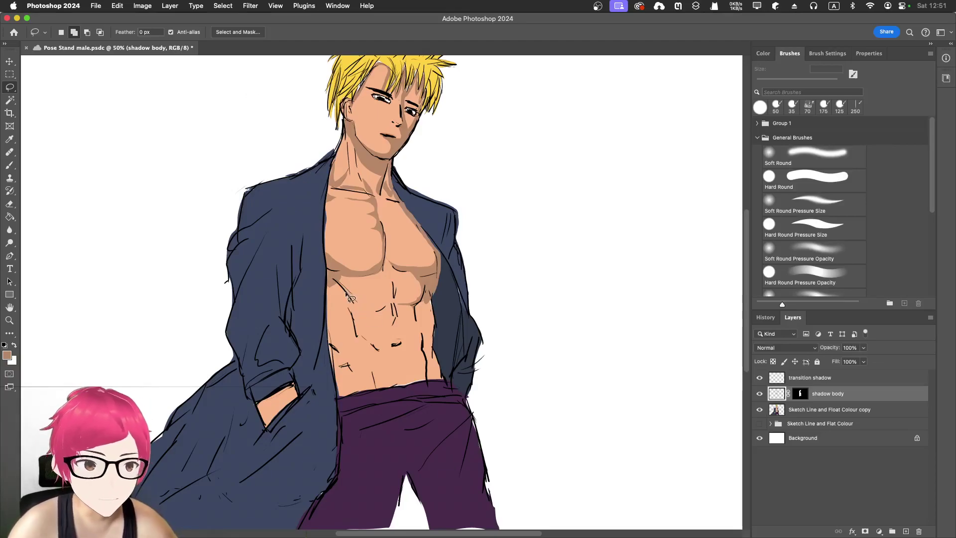
- Lasso an abdominal shadow from the sternum down the midline, curving around two abdominal muscles and back along the first pectoral's lower edge
{"action": "scroll", "coordinate": [377, 288], "scroll_direction": "up", "scroll_amount": 1}
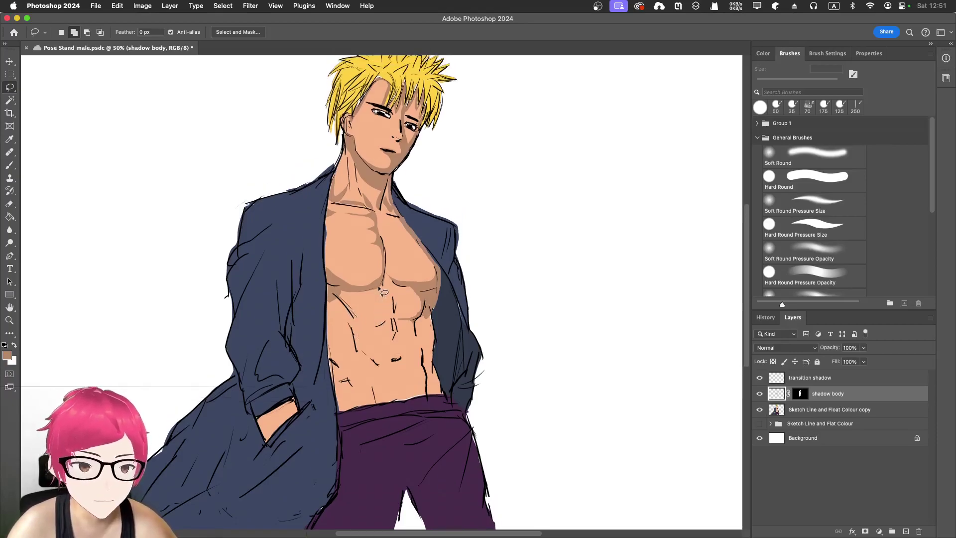
{"action": "key", "text": "super+equal"}
{"action": "key", "text": "super+equal"}
{"action": "key", "text": "super+equal"}
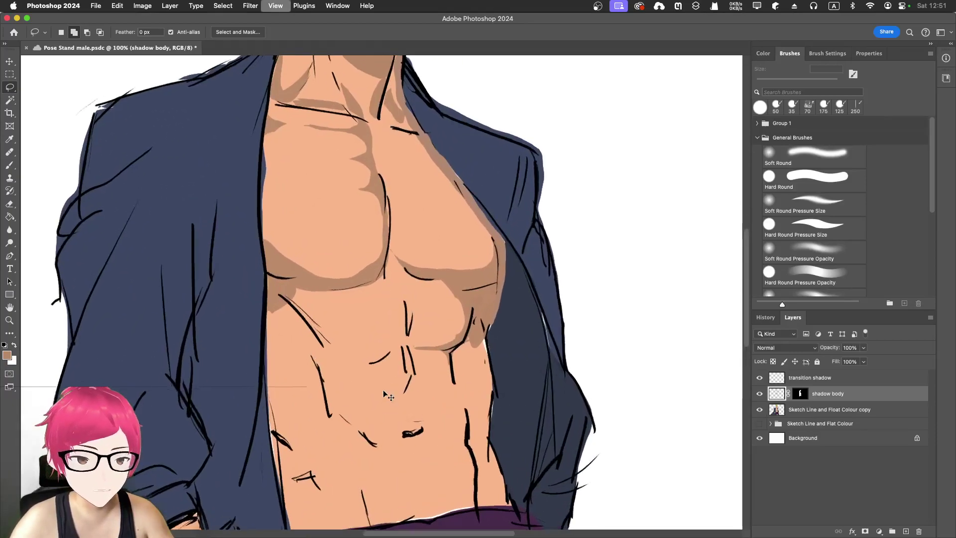
{"action": "scroll", "coordinate": [381, 386], "scroll_direction": "down", "scroll_amount": 2}
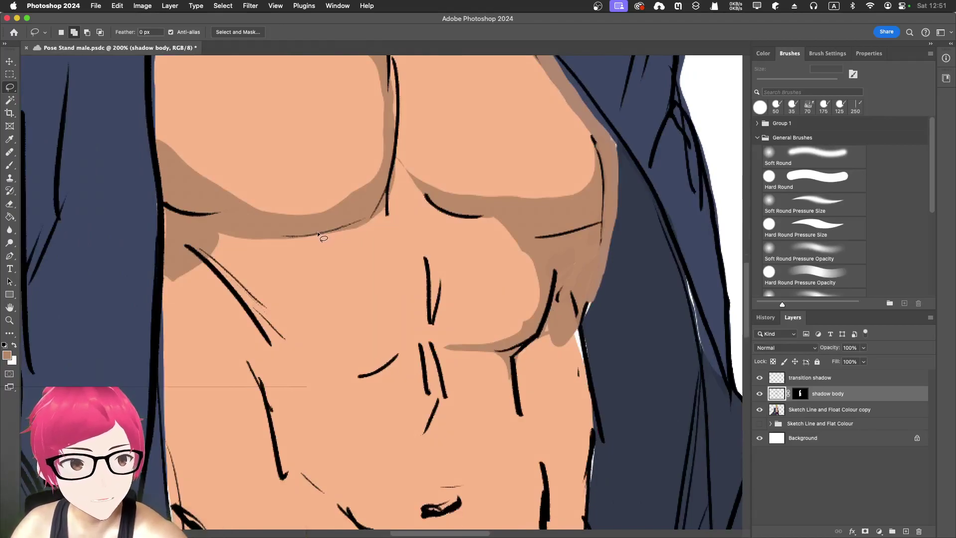
{"action": "mouse_move", "coordinate": [314, 239]}
{"action": "left_mouse_down"}
{"action": "mouse_move", "coordinate": [367, 235]}
{"action": "mouse_move", "coordinate": [400, 248]}
{"action": "left_mouse_up"}
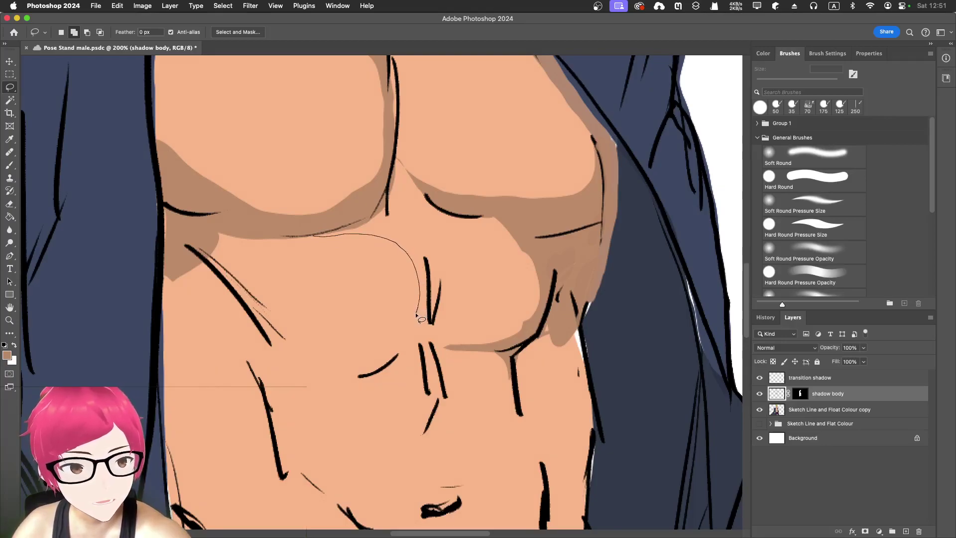
{"action": "mouse_move", "coordinate": [356, 340]}
{"action": "left_mouse_down"}
{"action": "mouse_move", "coordinate": [412, 345]}
{"action": "mouse_move", "coordinate": [418, 384]}
{"action": "left_mouse_up"}
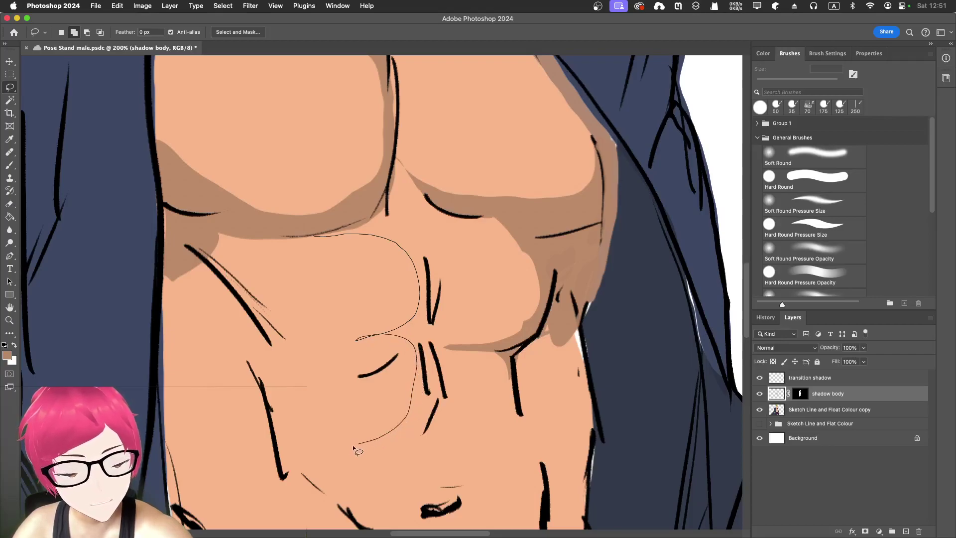
{"action": "mouse_move", "coordinate": [329, 455]}
{"action": "left_mouse_down"}
{"action": "mouse_move", "coordinate": [297, 462]}
{"action": "mouse_move", "coordinate": [300, 475]}
{"action": "mouse_move", "coordinate": [354, 458]}
{"action": "left_mouse_up"}
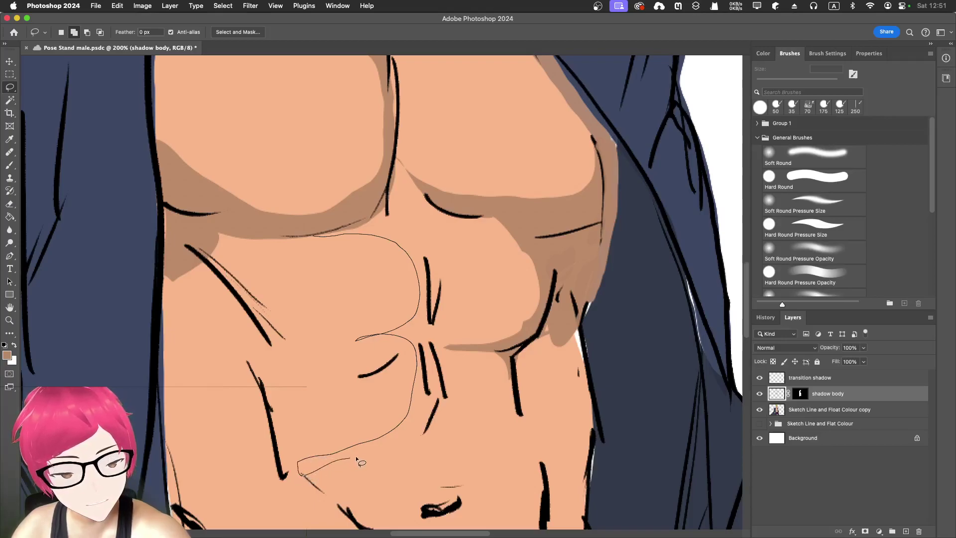
{"action": "mouse_move", "coordinate": [431, 435]}
{"action": "left_mouse_down"}
{"action": "mouse_move", "coordinate": [437, 358]}
{"action": "mouse_move", "coordinate": [418, 228]}
{"action": "left_mouse_up"}
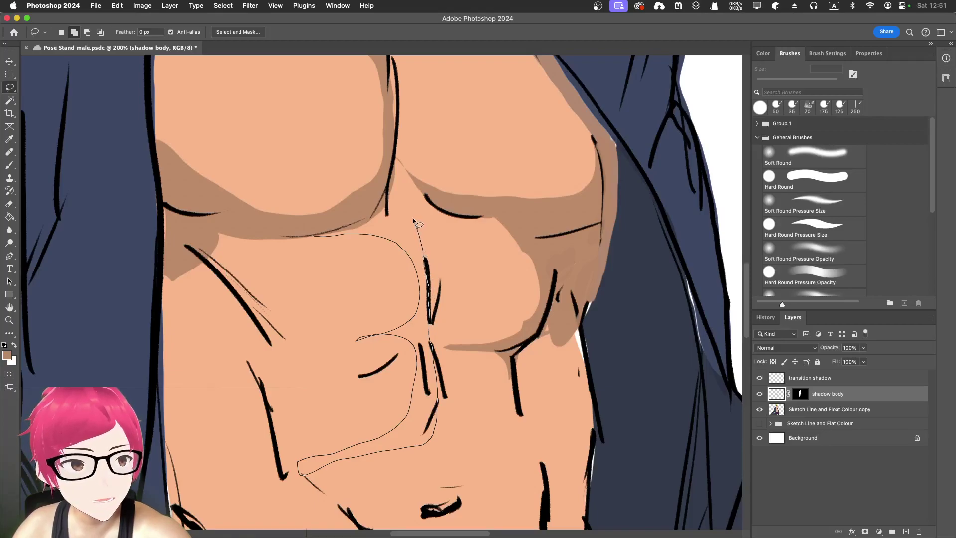
{"action": "mouse_move", "coordinate": [395, 167]}
{"action": "left_mouse_down"}
{"action": "mouse_move", "coordinate": [367, 218]}
{"action": "mouse_move", "coordinate": [305, 240]}
{"action": "left_mouse_up"}
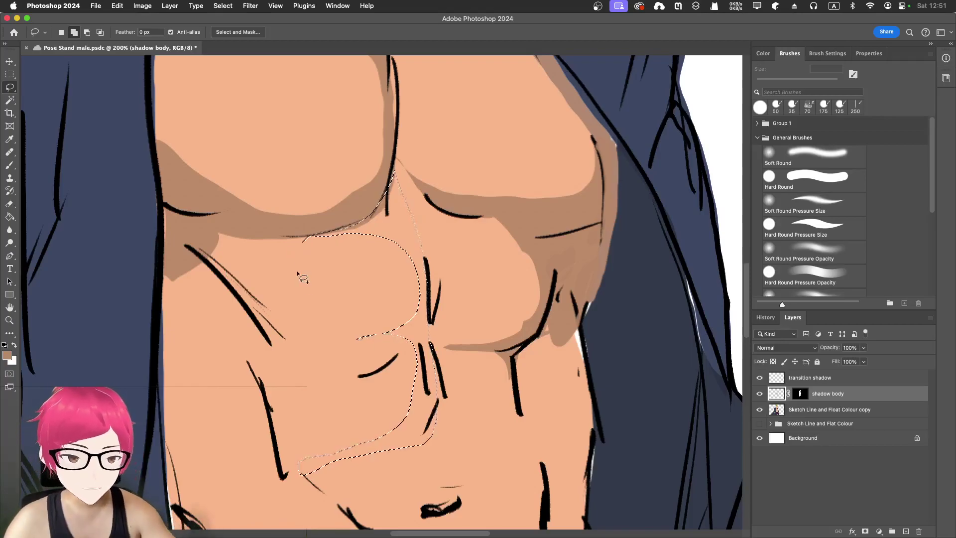
- Fill the abdominal midline selection with the shadow colour and save the document
{"action": "key", "text": "shift+BackSpace"}
{"action": "key", "text": "Return"}
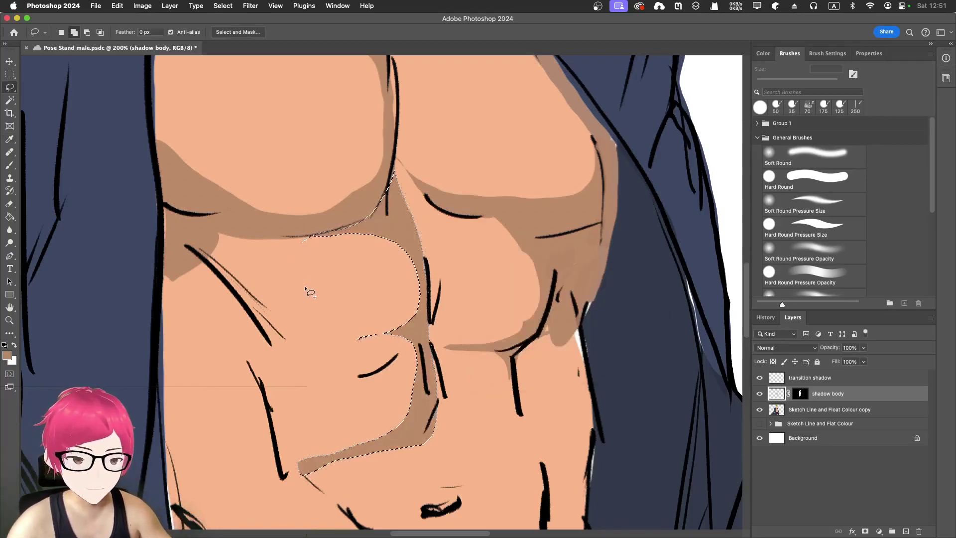
{"action": "key", "text": "super+minus"}
{"action": "key", "text": "super+minus"}
{"action": "key", "text": "super+minus"}
{"action": "key", "text": "super+s"}
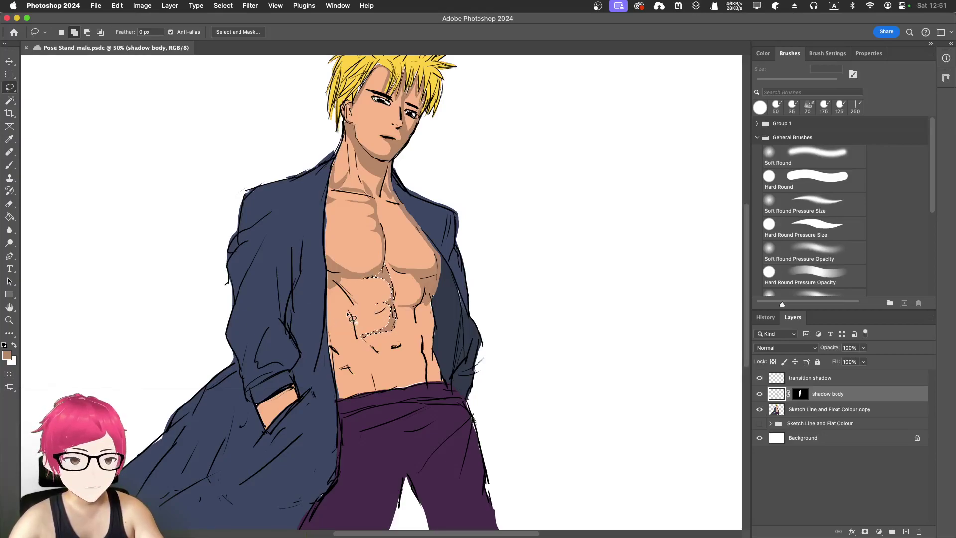
- Add a thin wedge under the end of the diagonal rib line to the selection and fill it with the shadow colour
{"action": "scroll", "coordinate": [347, 314], "scroll_direction": "up", "scroll_amount": 3}
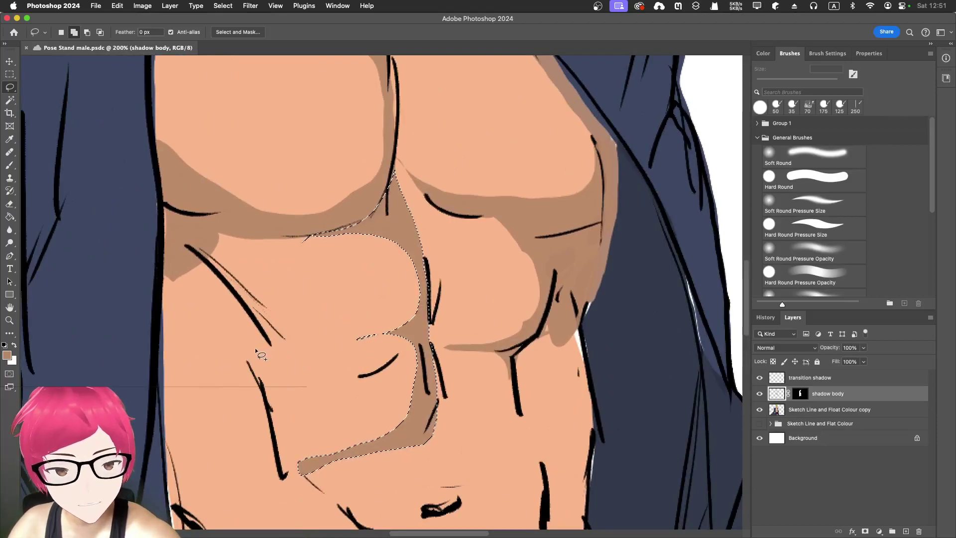
{"action": "mouse_move", "coordinate": [254, 355]}
{"action": "left_mouse_down"}
{"action": "mouse_move", "coordinate": [300, 351]}
{"action": "mouse_move", "coordinate": [253, 354]}
{"action": "mouse_move", "coordinate": [257, 342]}
{"action": "left_mouse_up"}
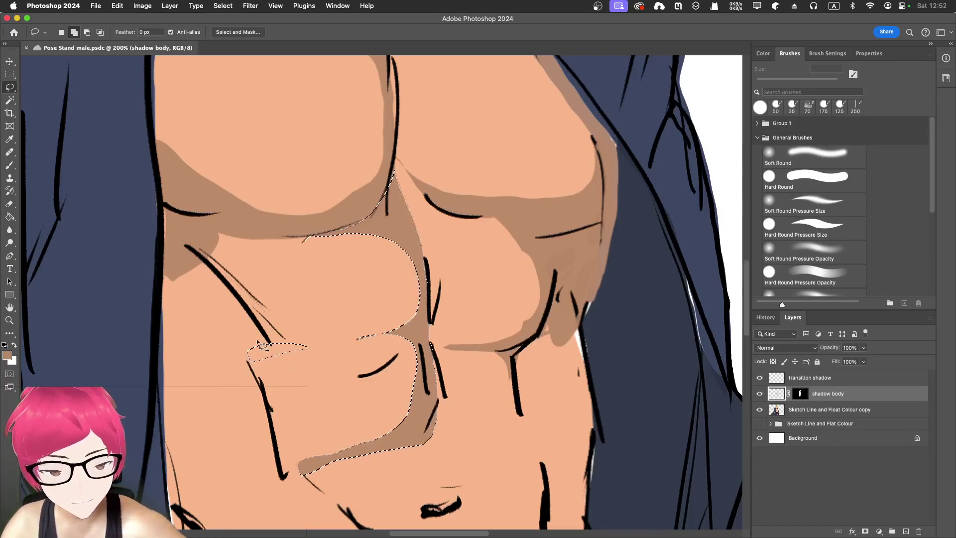
{"action": "key", "text": "shift+BackSpace"}
{"action": "key", "text": "Return"}
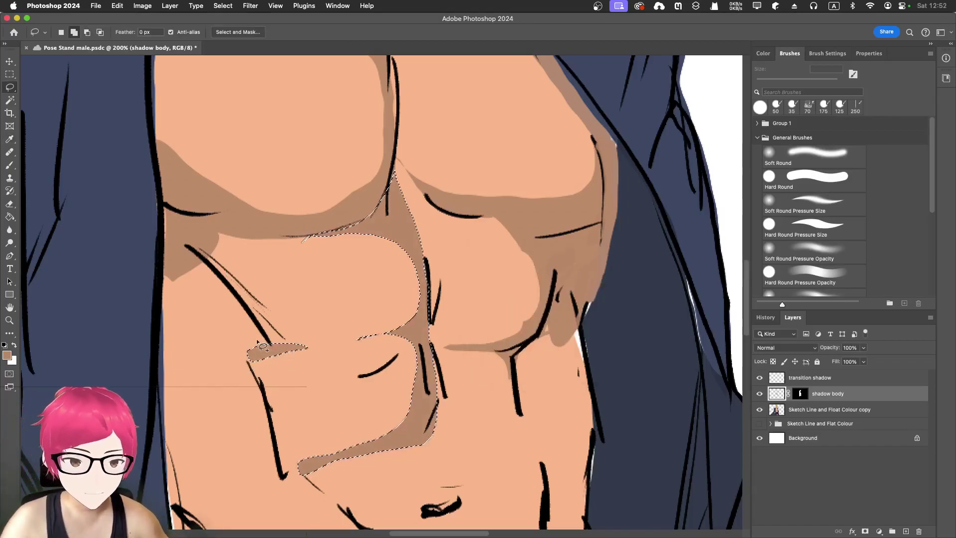
- Extend the selection with a lasso outline along the diagonal rib line and below the first pectoral
{"action": "key", "text": "super+minus"}
{"action": "key", "text": "super+minus"}
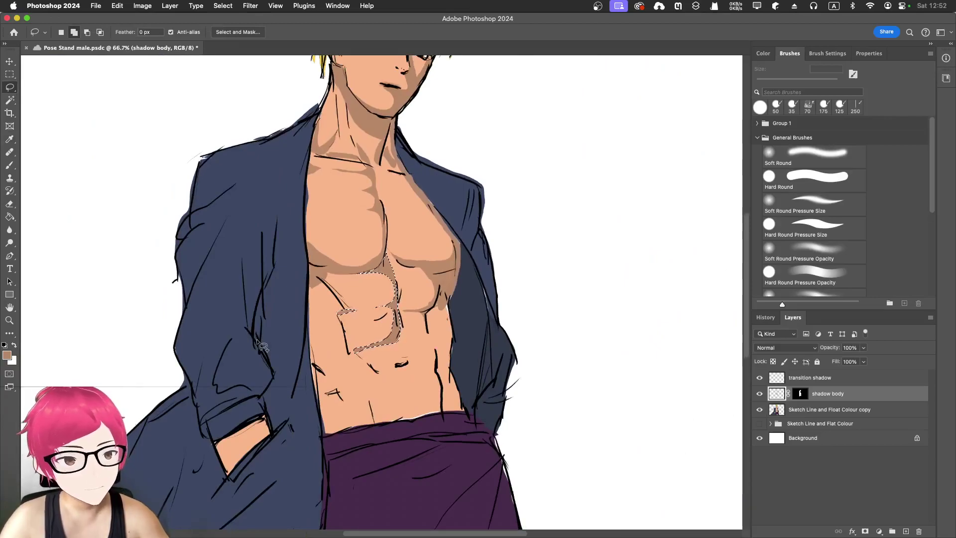
{"action": "key", "text": "super+plus"}
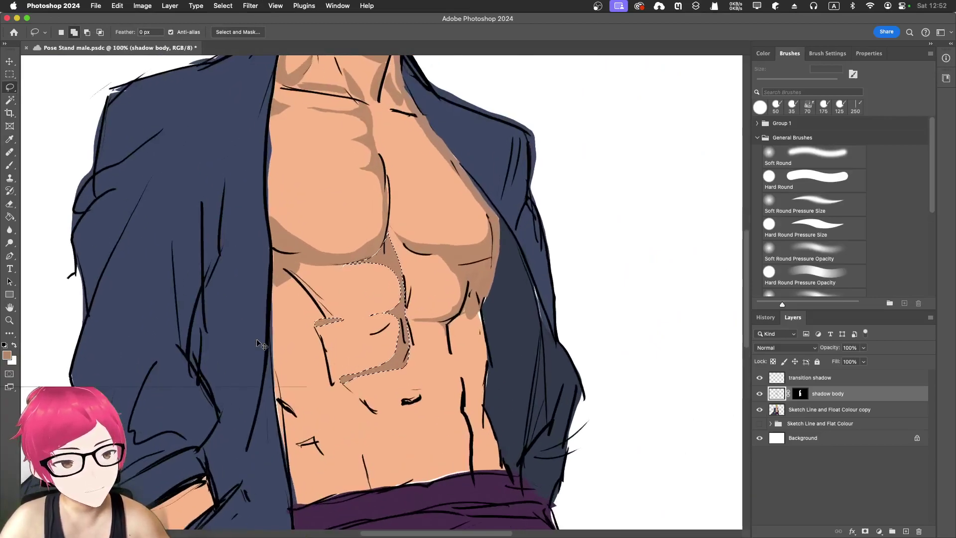
{"action": "mouse_move", "coordinate": [337, 322]}
{"action": "left_mouse_down"}
{"action": "mouse_move", "coordinate": [318, 271]}
{"action": "mouse_move", "coordinate": [308, 281]}
{"action": "mouse_move", "coordinate": [313, 294]}
{"action": "mouse_move", "coordinate": [347, 271]}
{"action": "mouse_move", "coordinate": [306, 278]}
{"action": "mouse_move", "coordinate": [279, 314]}
{"action": "mouse_move", "coordinate": [294, 296]}
{"action": "mouse_move", "coordinate": [304, 308]}
{"action": "left_mouse_up"}
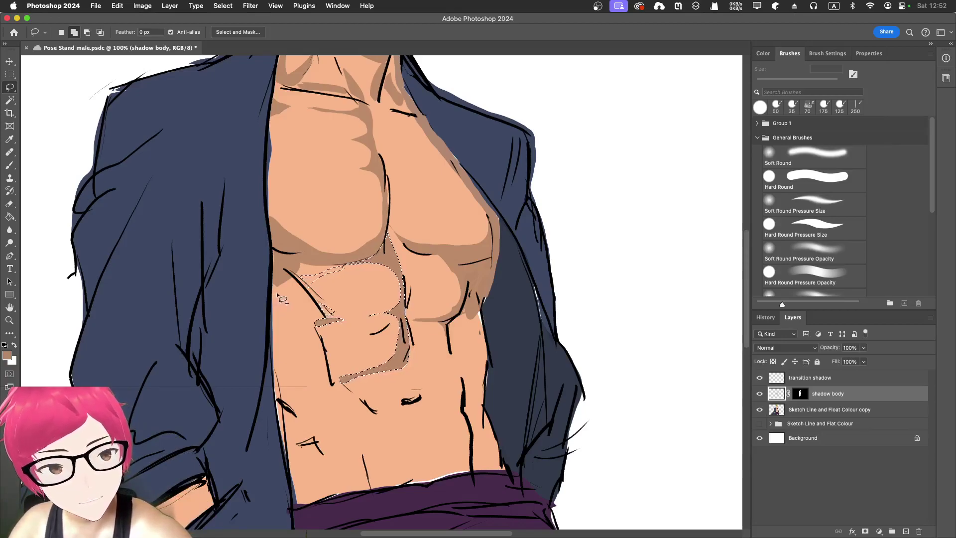
- Lasso scalloped patches down the coat edge and a wedge across the hip to the waistband, then fill the selection with the shadow colour
{"action": "mouse_move", "coordinate": [277, 295]}
{"action": "left_mouse_down"}
{"action": "mouse_move", "coordinate": [280, 320]}
{"action": "mouse_move", "coordinate": [271, 301]}
{"action": "mouse_move", "coordinate": [278, 289]}
{"action": "left_mouse_up"}
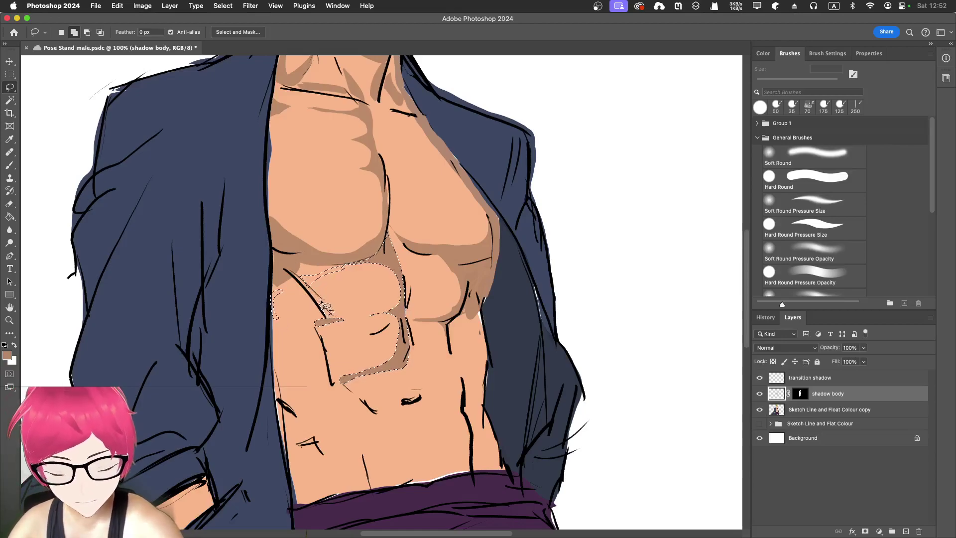
{"action": "left_click_drag", "start_coordinate": [275, 301], "coordinate": [279, 298]}
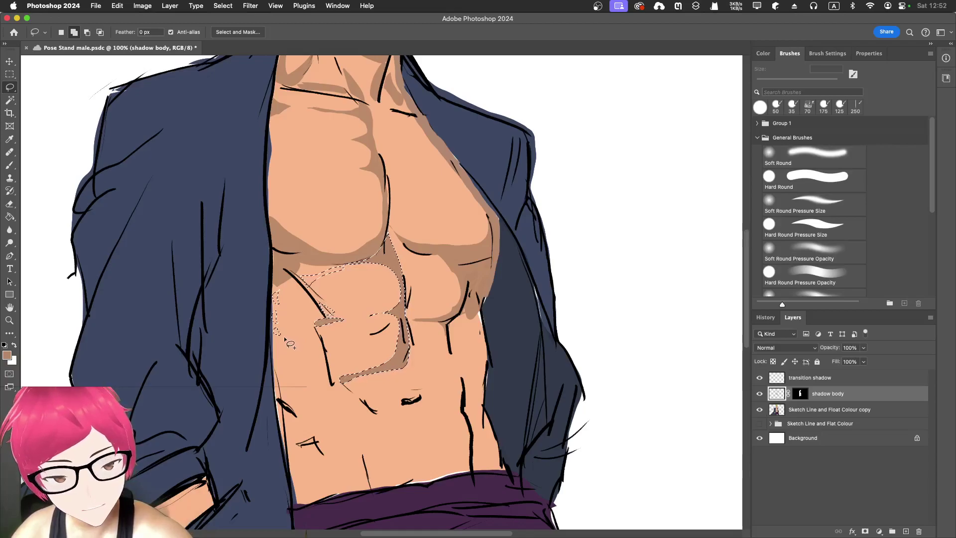
{"action": "mouse_move", "coordinate": [280, 358]}
{"action": "left_mouse_down"}
{"action": "mouse_move", "coordinate": [304, 435]}
{"action": "mouse_move", "coordinate": [371, 490]}
{"action": "mouse_move", "coordinate": [304, 458]}
{"action": "mouse_move", "coordinate": [303, 505]}
{"action": "mouse_move", "coordinate": [294, 501]}
{"action": "mouse_move", "coordinate": [279, 337]}
{"action": "left_mouse_up"}
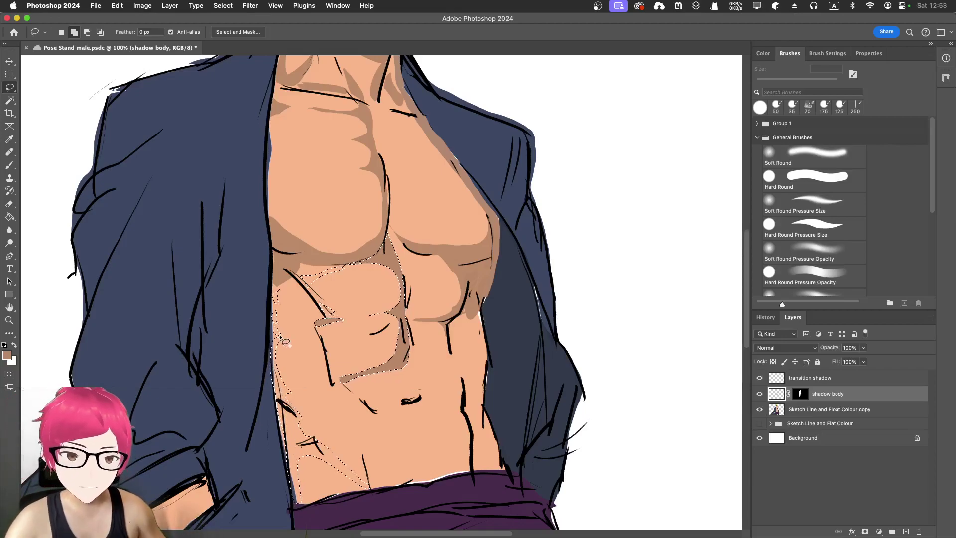
{"action": "key", "text": "shift+BackSpace"}
{"action": "key", "text": "Return"}
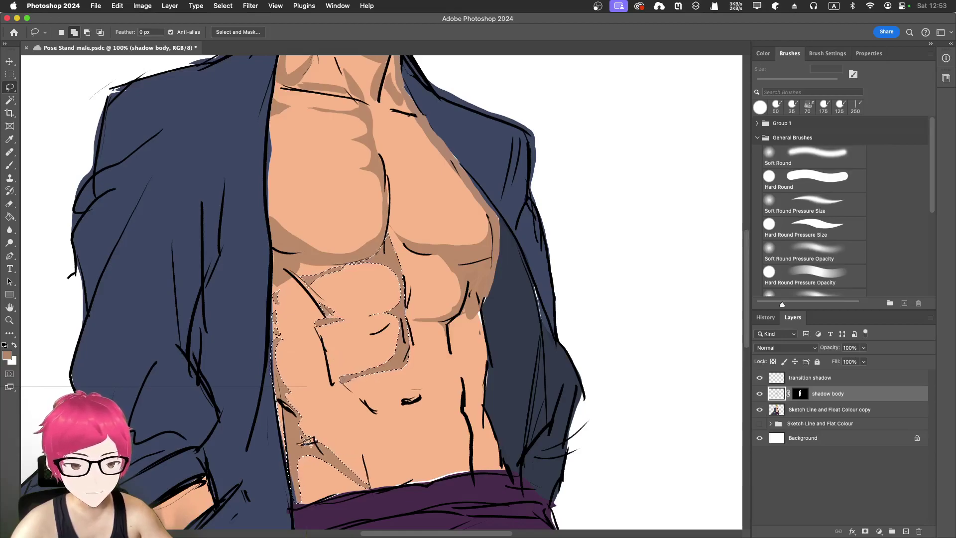
- Paint white on the shadow body layer mask to extend the shadow over the hip's sketch lines, and deselect
{"action": "left_click", "coordinate": [803, 395]}
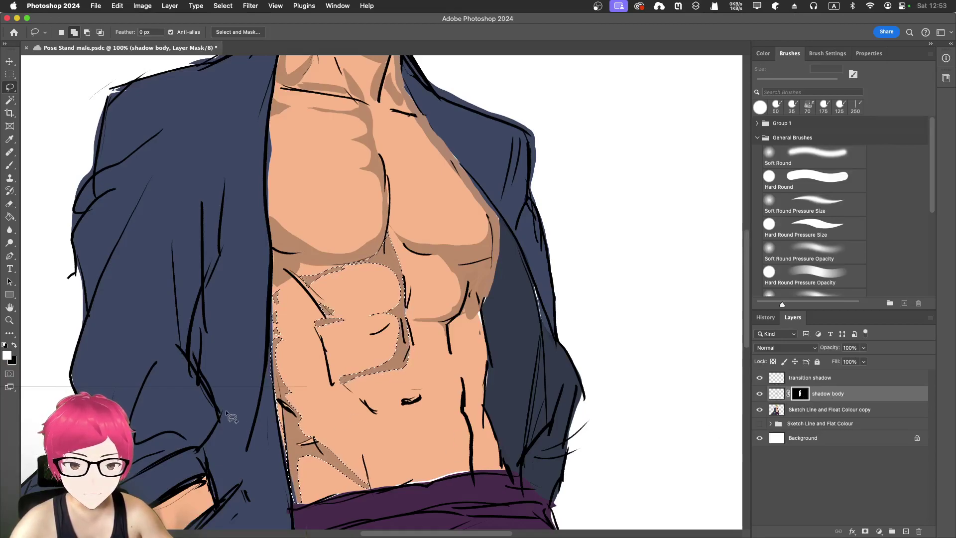
{"action": "key", "text": "b"}
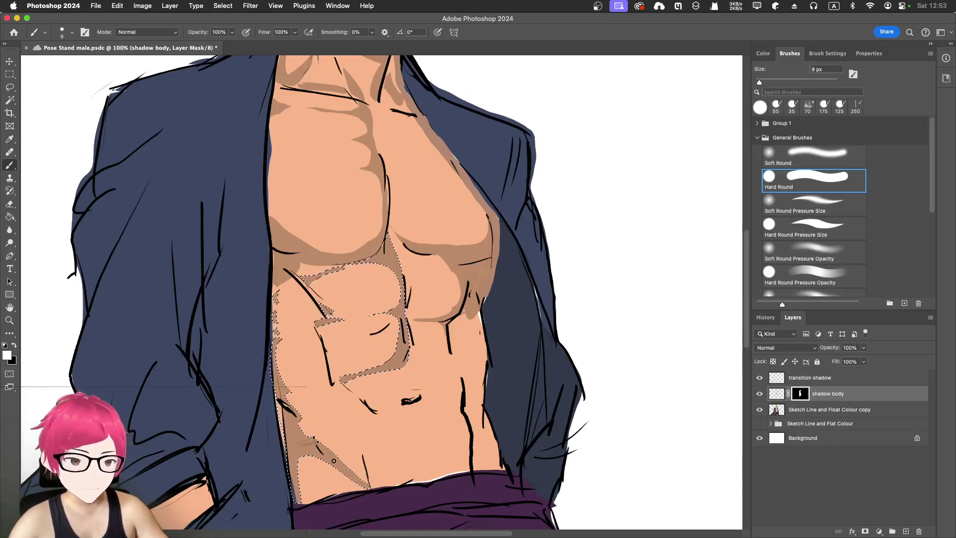
{"action": "key", "text": "super+d"}
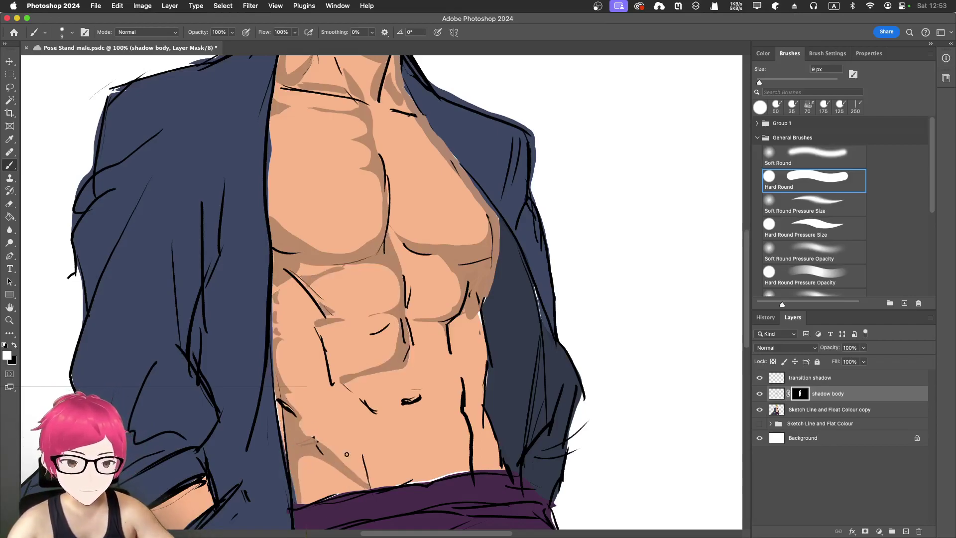
- Examine the body shadows on the whole figure with the Sketch Line and Float Colour copy layer hidden and shown
{"action": "key", "text": "super+minus"}
{"action": "key", "text": "super+minus"}
{"action": "key", "text": "super+minus"}
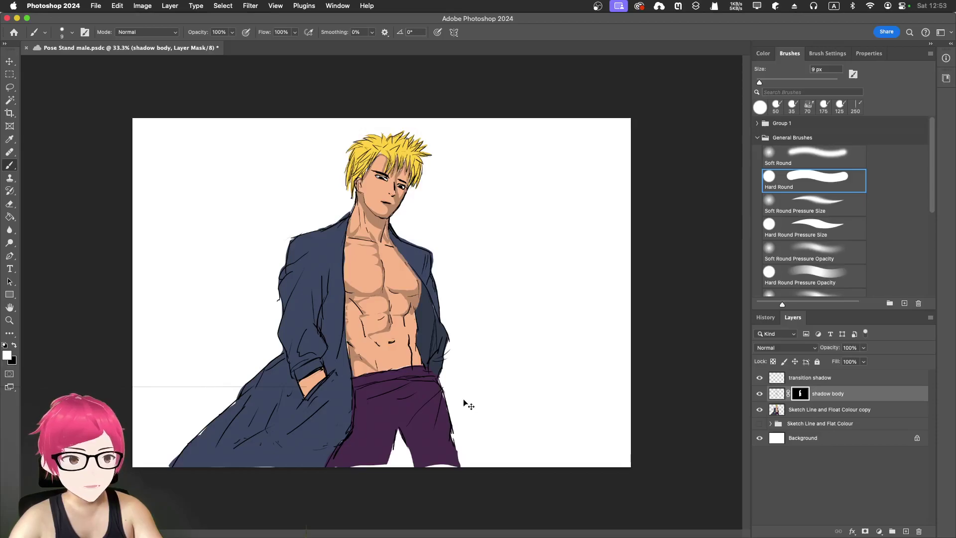
{"action": "key", "text": "super+plus"}
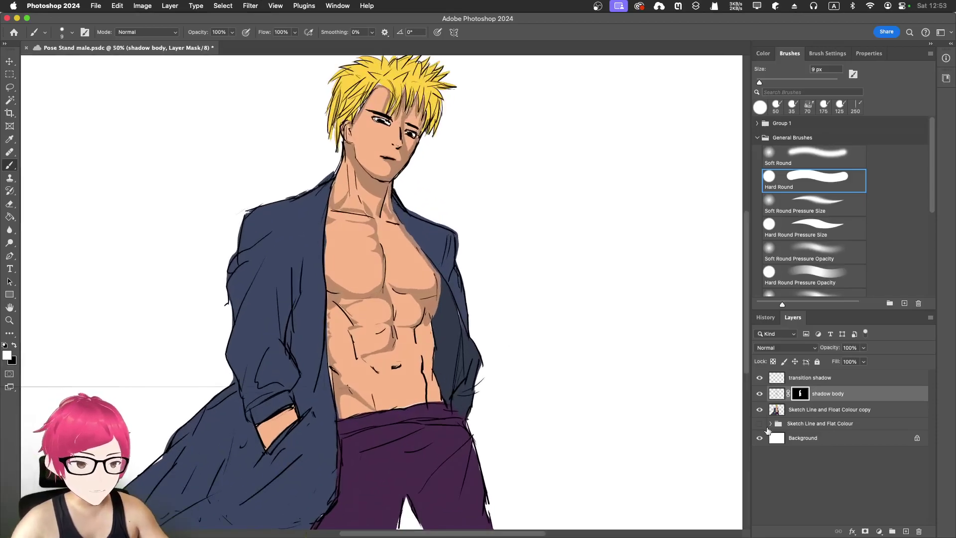
{"action": "left_click", "coordinate": [759, 409]}
{"action": "left_click", "coordinate": [759, 409]}
{"action": "left_click", "coordinate": [759, 409]}
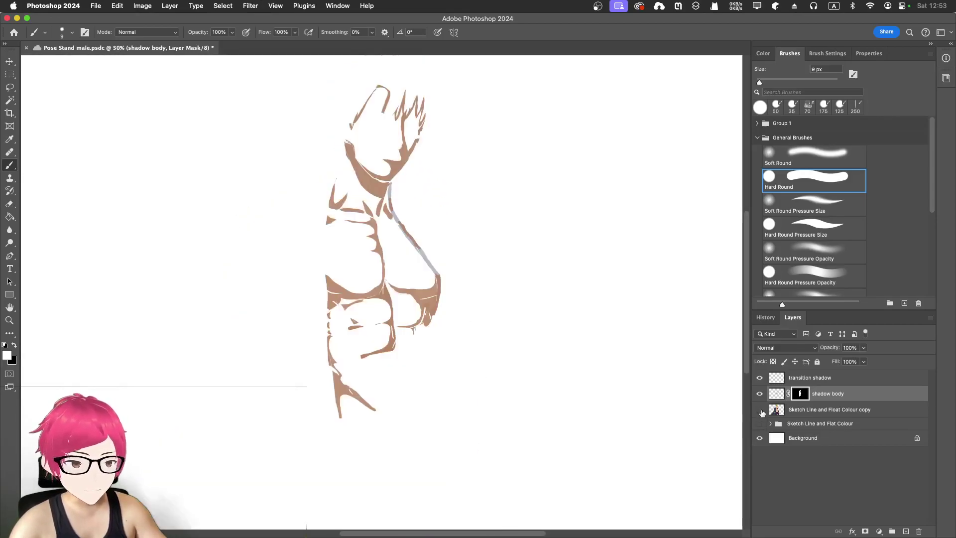
{"action": "left_click", "coordinate": [759, 409]}
- Hide the Sketch Line and Float Colour copy layer, and show and expand the Sketch Line and Flat Colour group
{"action": "left_click", "coordinate": [775, 410]}
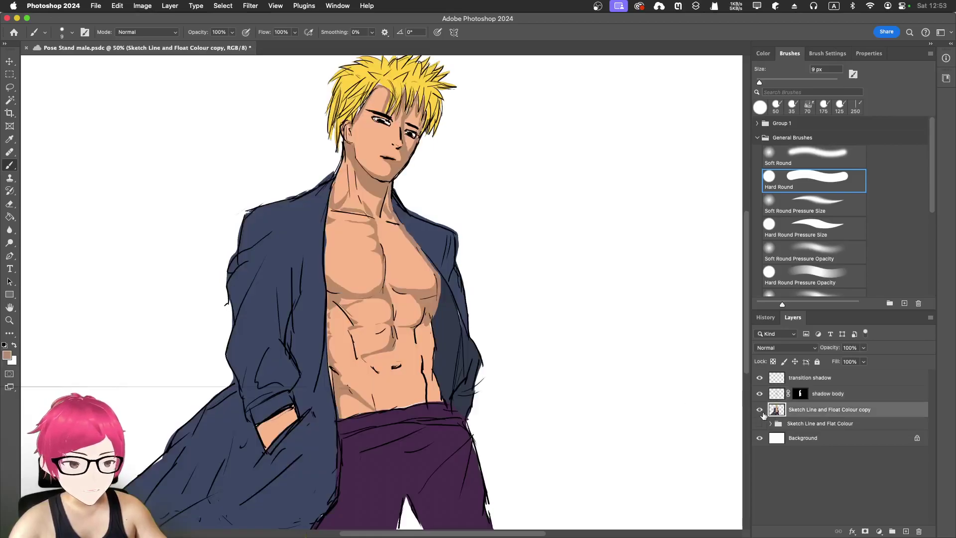
{"action": "left_click", "coordinate": [759, 409]}
{"action": "left_click", "coordinate": [759, 423]}
{"action": "left_click", "coordinate": [770, 423]}
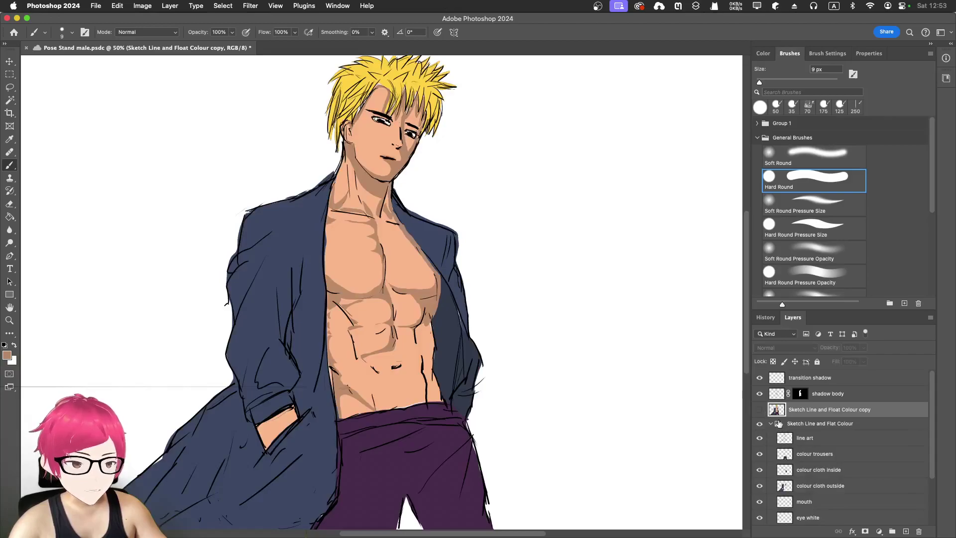
- Toggle the line art layer's visibility to check its content, and select that layer for editing
{"action": "scroll", "coordinate": [780, 433], "scroll_direction": "down", "scroll_amount": 3}
{"action": "left_click", "coordinate": [760, 392]}
{"action": "left_click", "coordinate": [759, 392]}
{"action": "left_click", "coordinate": [759, 392]}
{"action": "left_click", "coordinate": [760, 393]}
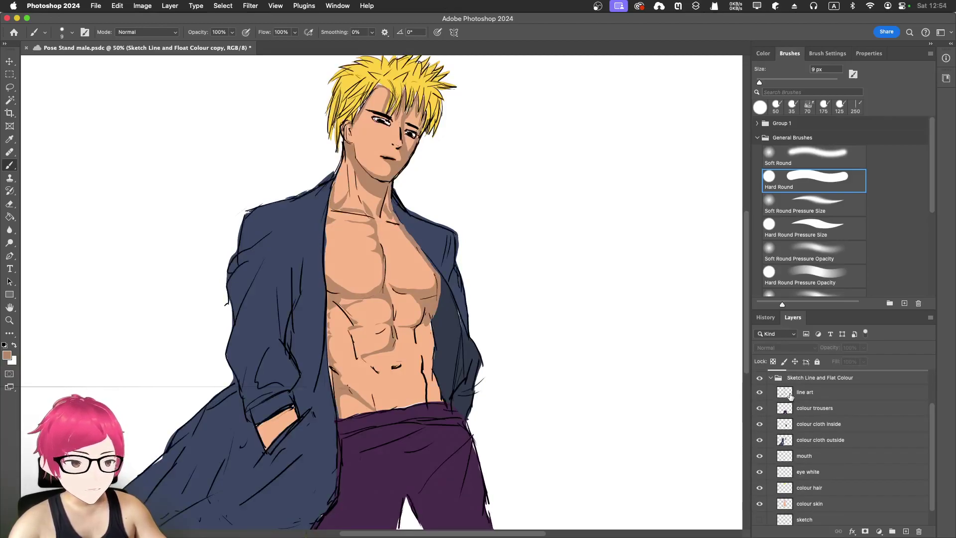
{"action": "left_click", "coordinate": [786, 393]}
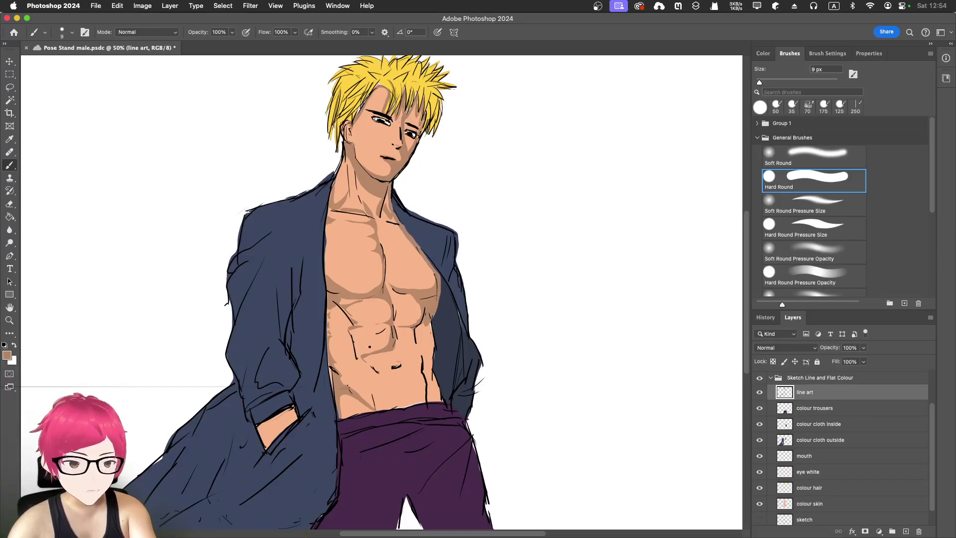
- Erase the long line along the outer side of the lower abdominal muscle with a 40 px eraser
{"action": "key", "text": "e"}
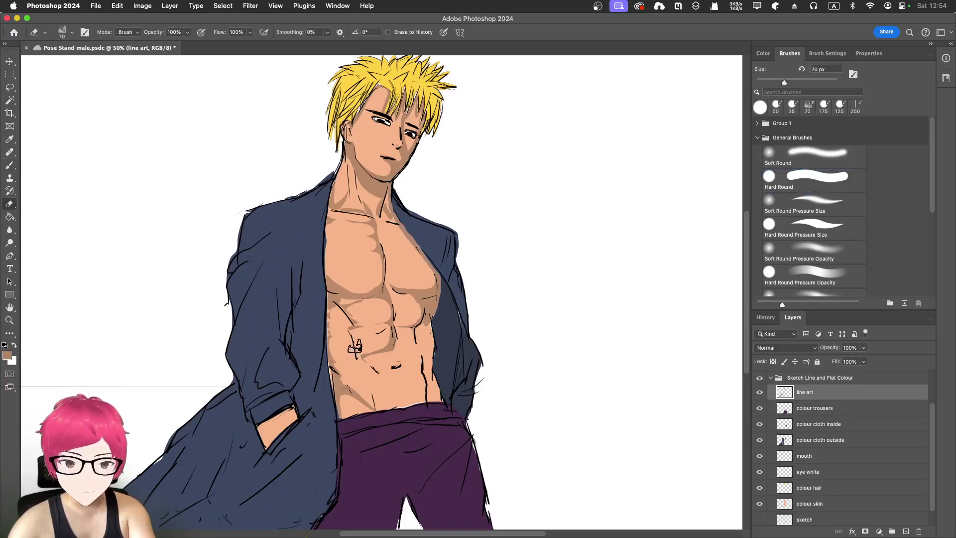
{"action": "key", "text": "bracketleft"}
{"action": "key", "text": "bracketleft"}
{"action": "key", "text": "bracketleft"}
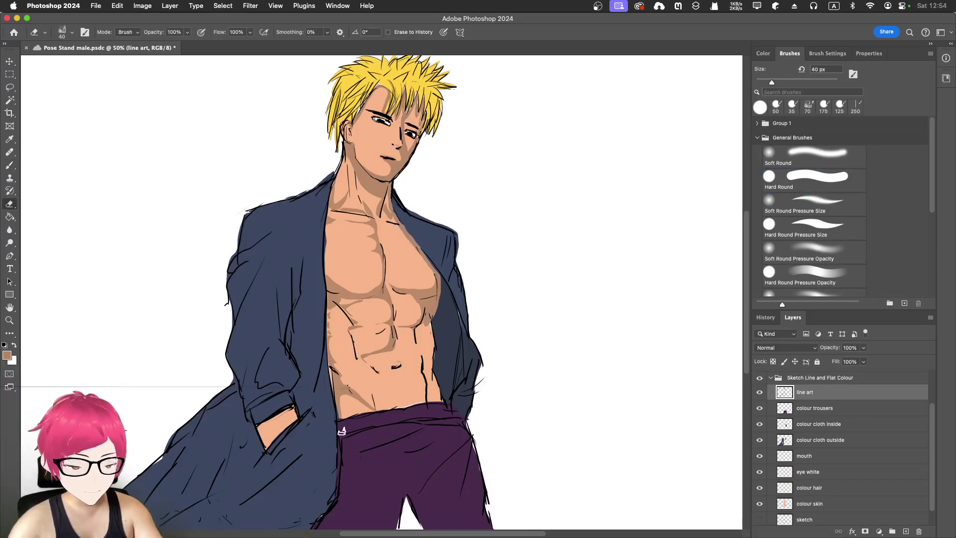
{"action": "scroll", "coordinate": [342, 431], "scroll_direction": "up", "scroll_amount": 6}
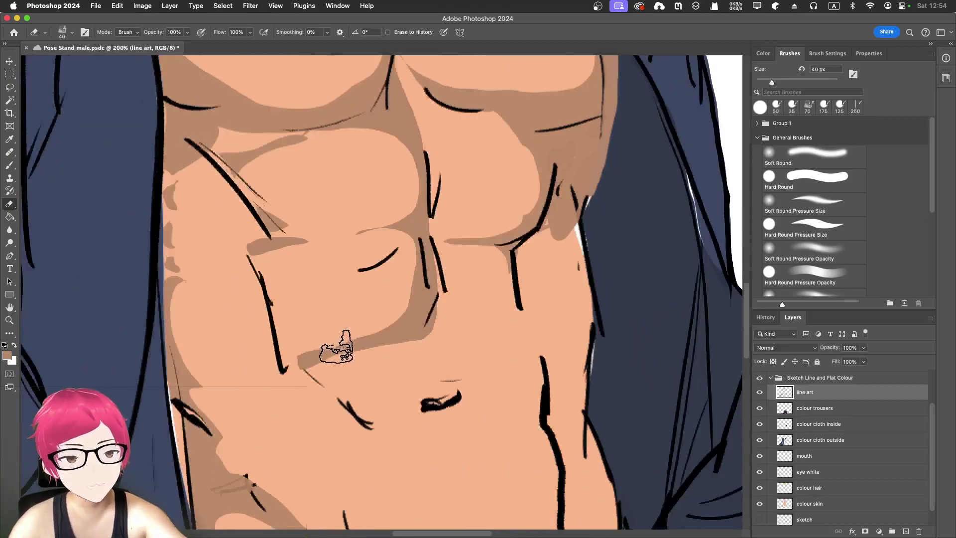
{"action": "mouse_move", "coordinate": [260, 260]}
{"action": "left_mouse_down"}
{"action": "mouse_move", "coordinate": [258, 282]}
{"action": "mouse_move", "coordinate": [247, 265]}
{"action": "mouse_move", "coordinate": [270, 356]}
{"action": "mouse_move", "coordinate": [245, 337]}
{"action": "left_mouse_up"}
- Draw a short diagonal black line with a 5 px brush where the outer abdominal line was erased
{"action": "key", "text": "b"}
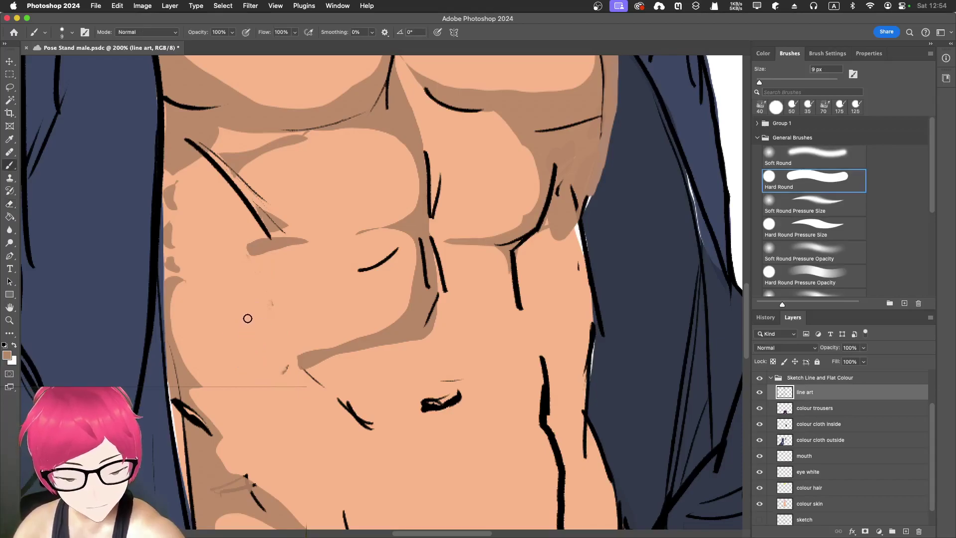
{"action": "key", "text": "bracketleft"}
{"action": "key", "text": "bracketleft"}
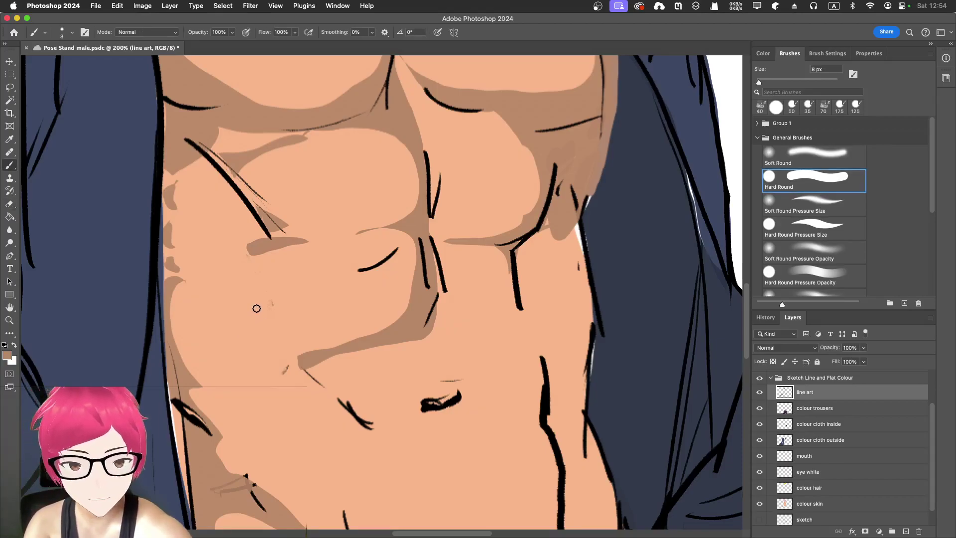
{"action": "left_click", "coordinate": [763, 54]}
{"action": "left_click_drag", "start_coordinate": [820, 223], "coordinate": [798, 248]}
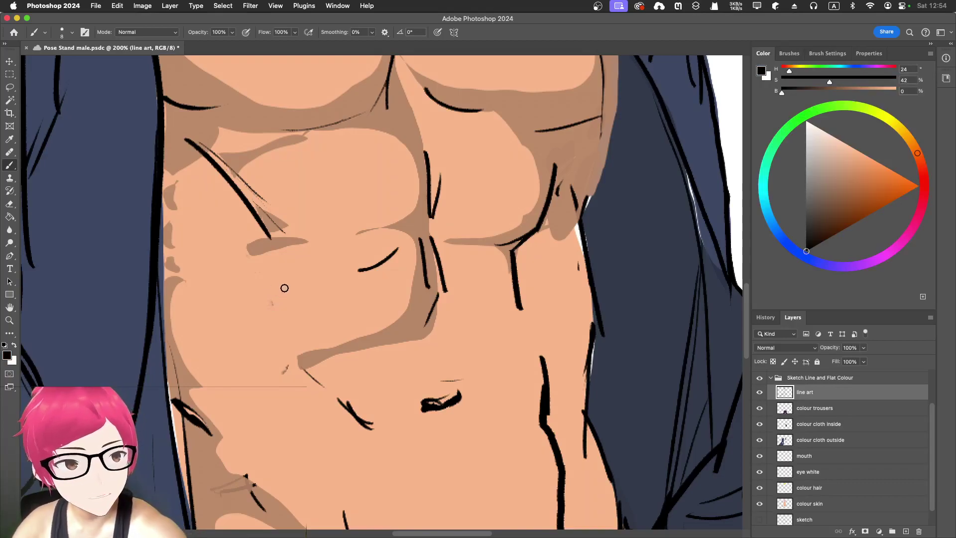
{"action": "key", "text": "bracketleft"}
{"action": "key", "text": "bracketleft"}
{"action": "key", "text": "bracketleft"}
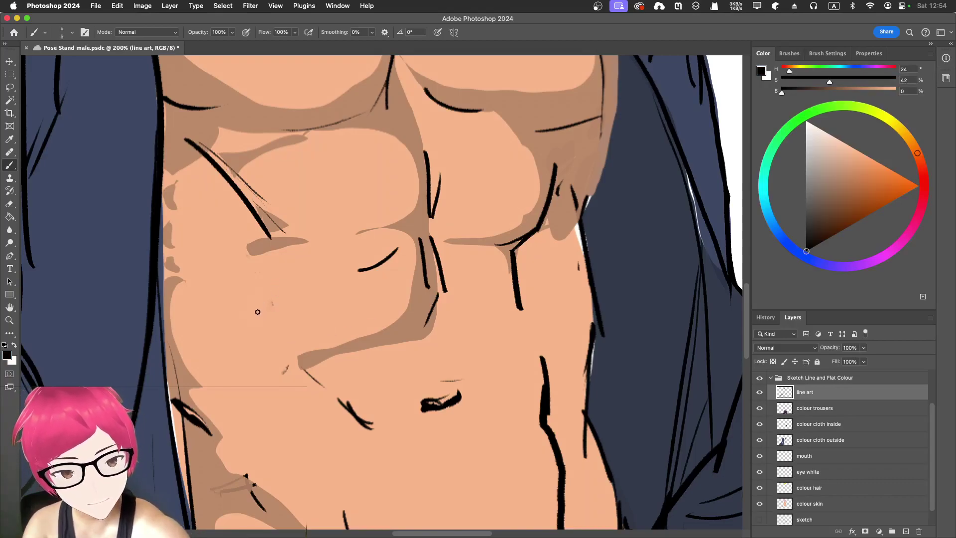
{"action": "left_click_drag", "start_coordinate": [251, 303], "coordinate": [288, 358]}
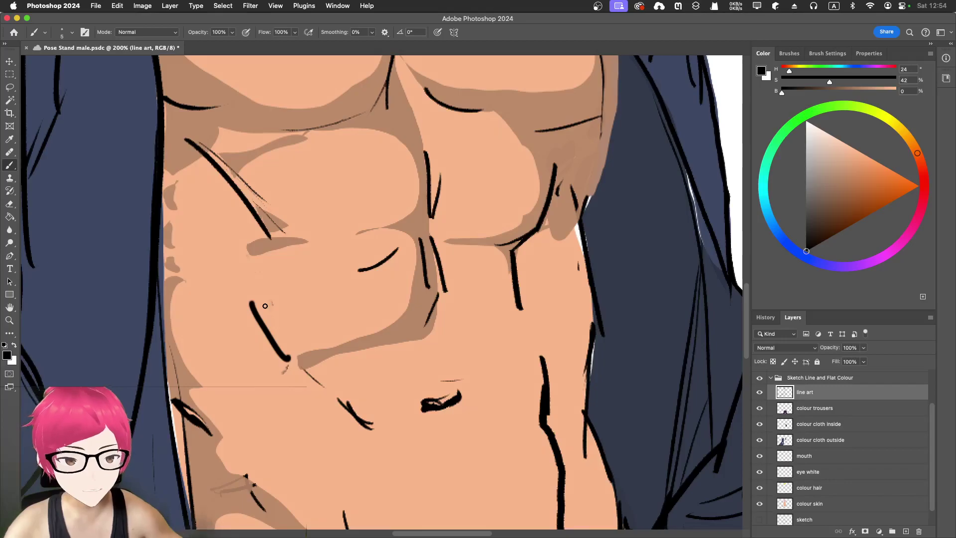
- Redraw the outer contour of the abdominal muscles beside the coat as two short diagonal black strokes
{"action": "key", "text": "super+minus"}
{"action": "key", "text": "super+minus"}
{"action": "key", "text": "super+minus"}
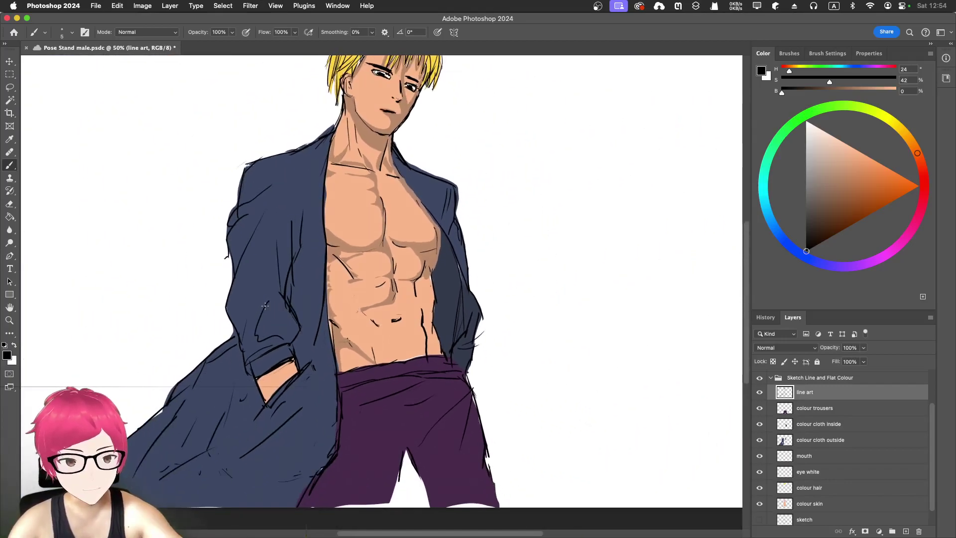
{"action": "left_click_drag", "start_coordinate": [354, 298], "coordinate": [361, 309]}
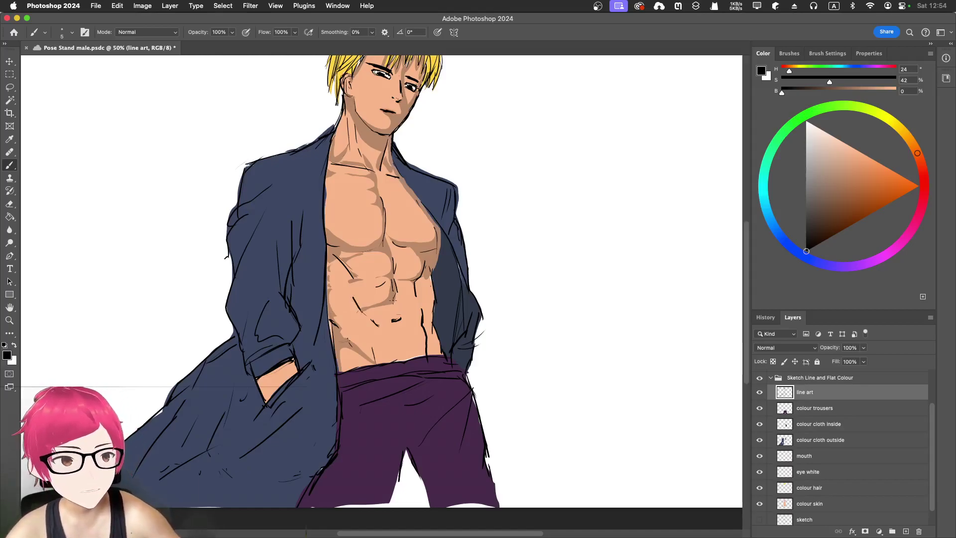
{"action": "left_click_drag", "start_coordinate": [345, 281], "coordinate": [354, 294]}
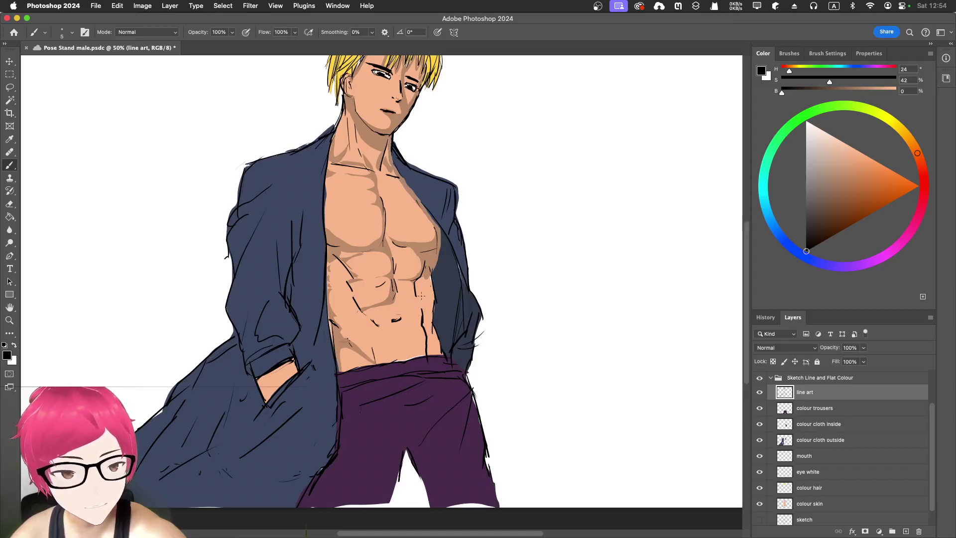
- Erase parts of the vertical lines on the far side of the abdomen and redraw them as short black strokes
{"action": "key", "text": "e"}
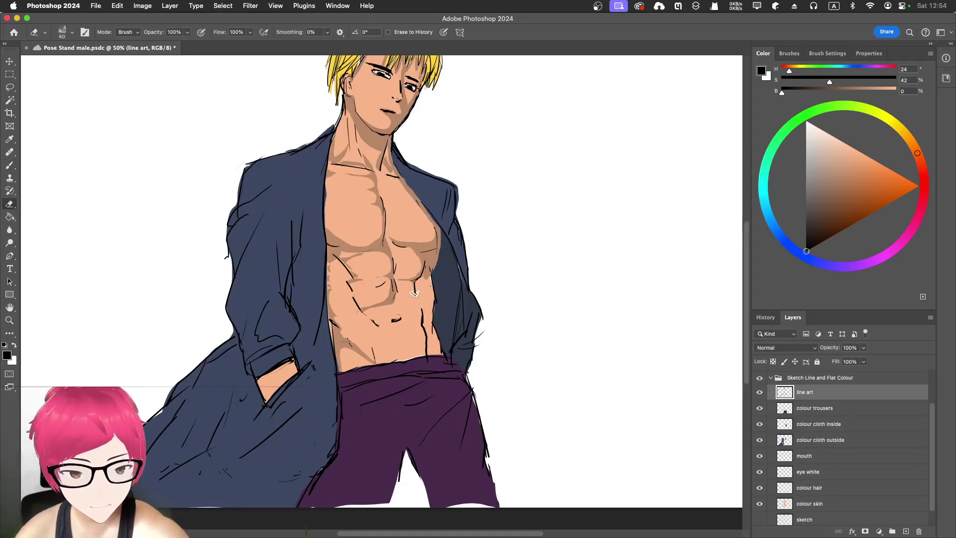
{"action": "key", "text": "b"}
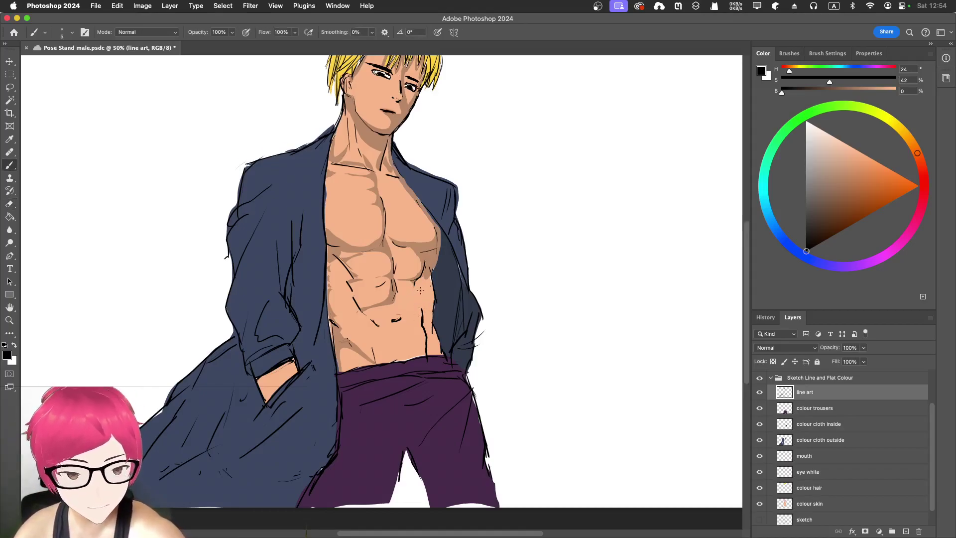
{"action": "left_click_drag", "start_coordinate": [418, 286], "coordinate": [420, 294]}
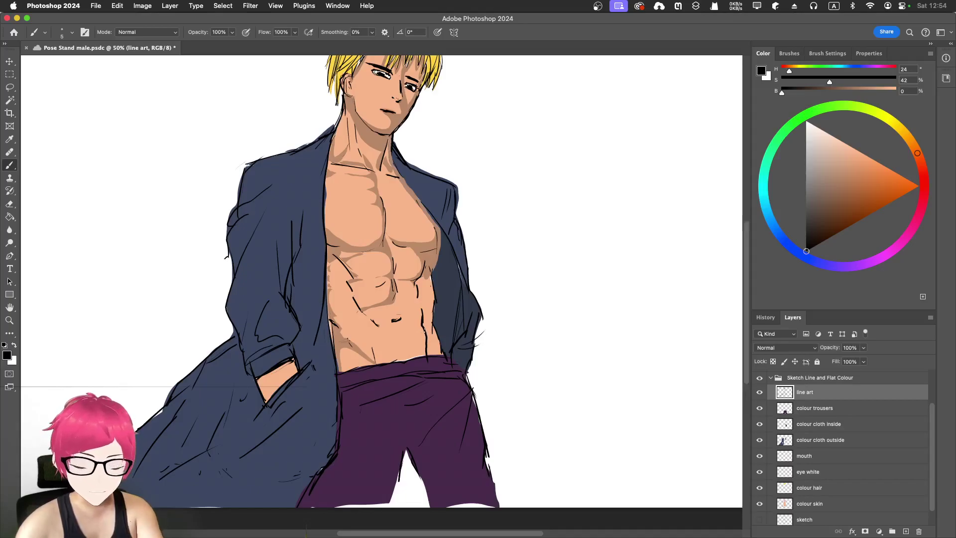
{"action": "key", "text": "e"}
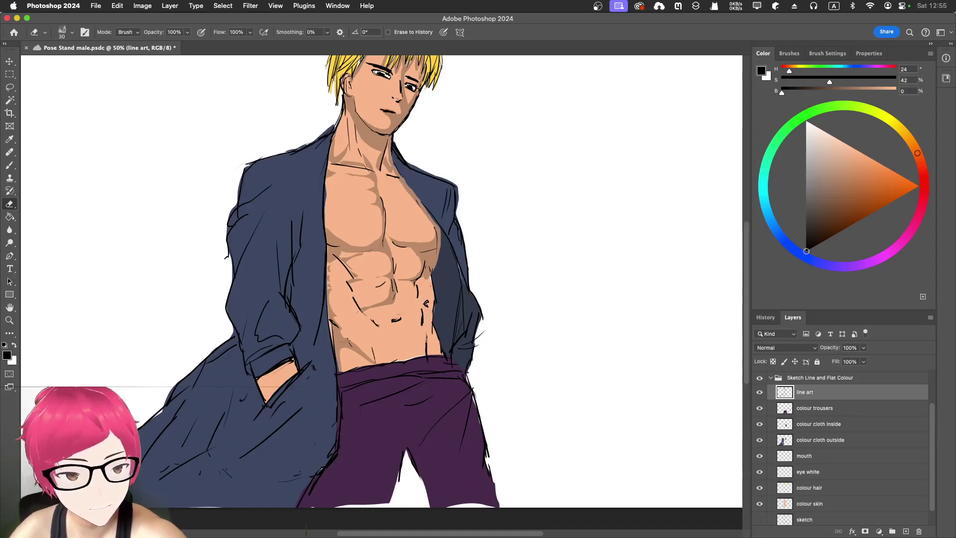
{"action": "key", "text": "b"}
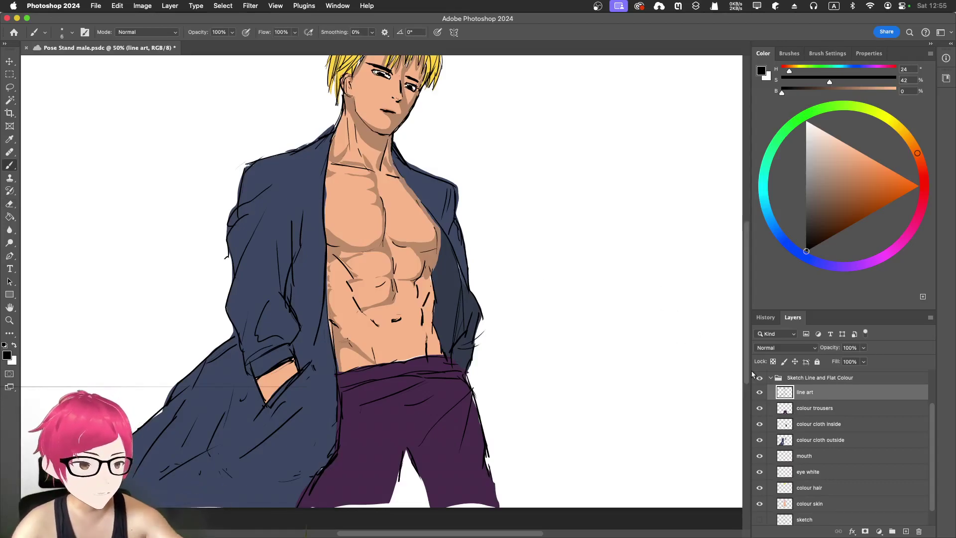
- Duplicate the line art layer within the same document, keeping the suggested name
{"action": "scroll", "coordinate": [787, 393], "scroll_direction": "up", "scroll_amount": 1}
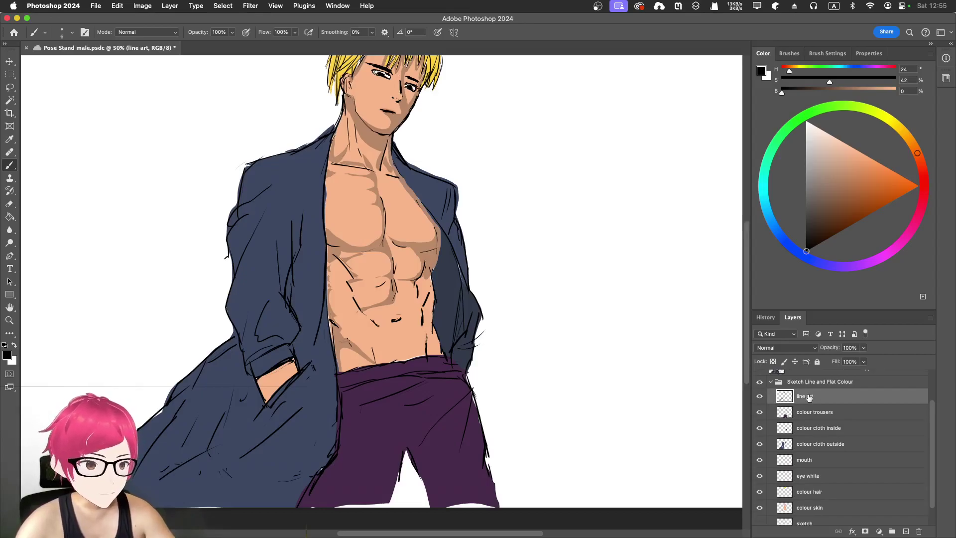
{"action": "right_click", "coordinate": [808, 397]}
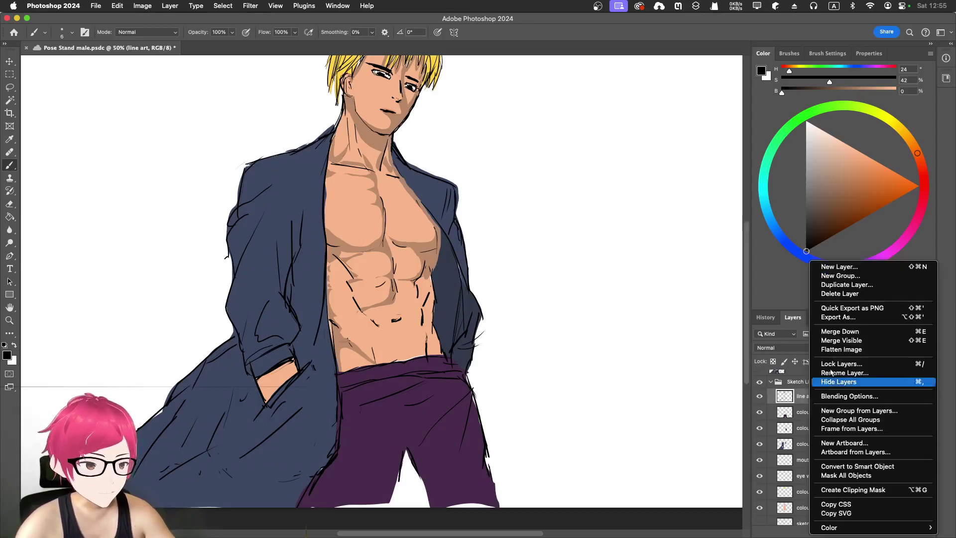
{"action": "left_click", "coordinate": [846, 286]}
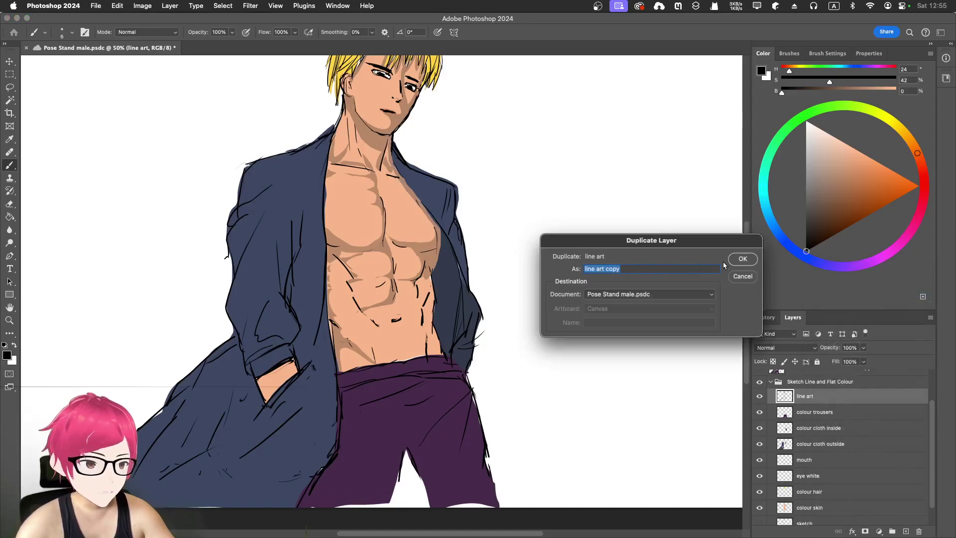
{"action": "left_click", "coordinate": [741, 259]}
- Lower the opacity of the original line art layer to 33%
{"action": "left_click", "coordinate": [822, 413]}
{"action": "left_click", "coordinate": [863, 348]}
{"action": "left_click", "coordinate": [835, 359]}
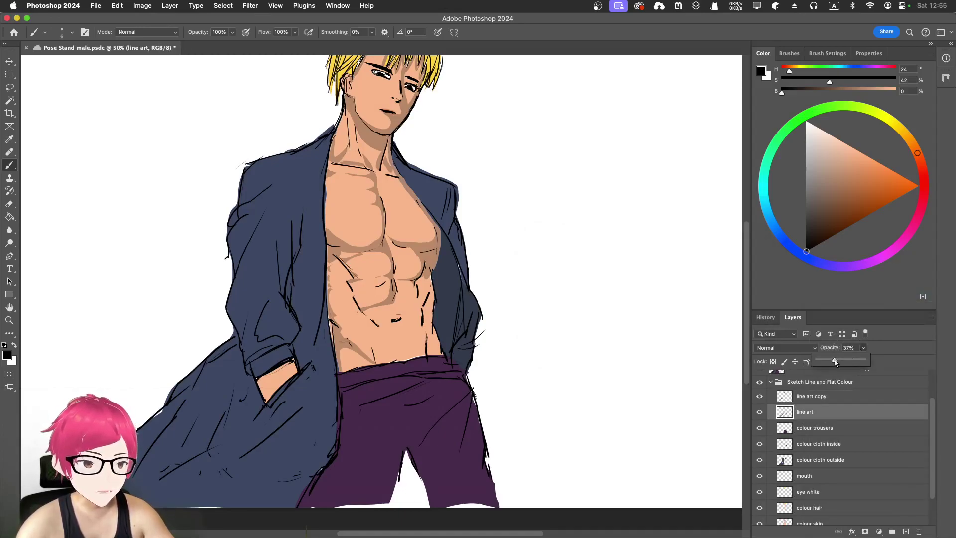
{"action": "left_click_drag", "start_coordinate": [834, 361], "coordinate": [833, 361]}
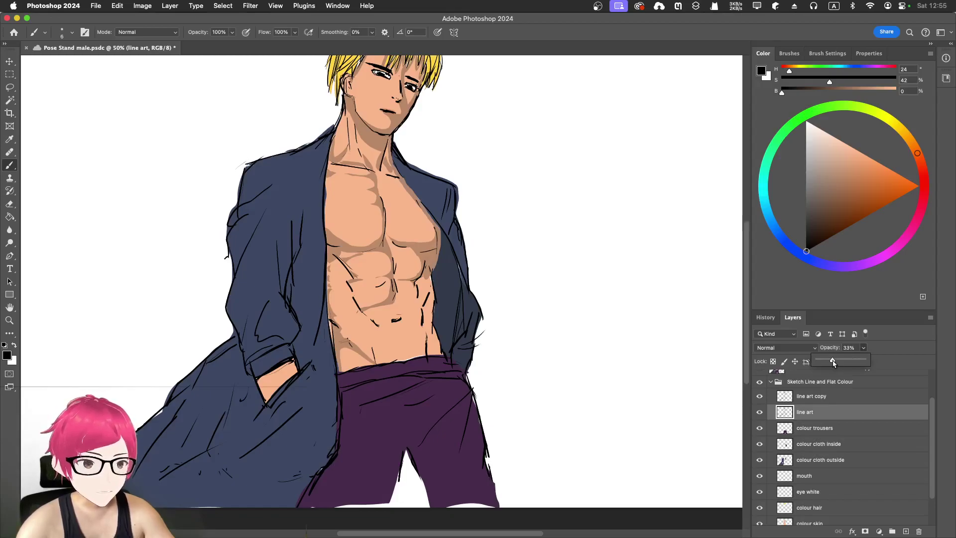
- Apply a Gaussian Blur with a 3.0 pixel radius to the line art copy and reduce that layer's opacity to 43%
{"action": "left_click", "coordinate": [816, 401]}
{"action": "left_click", "coordinate": [816, 397]}
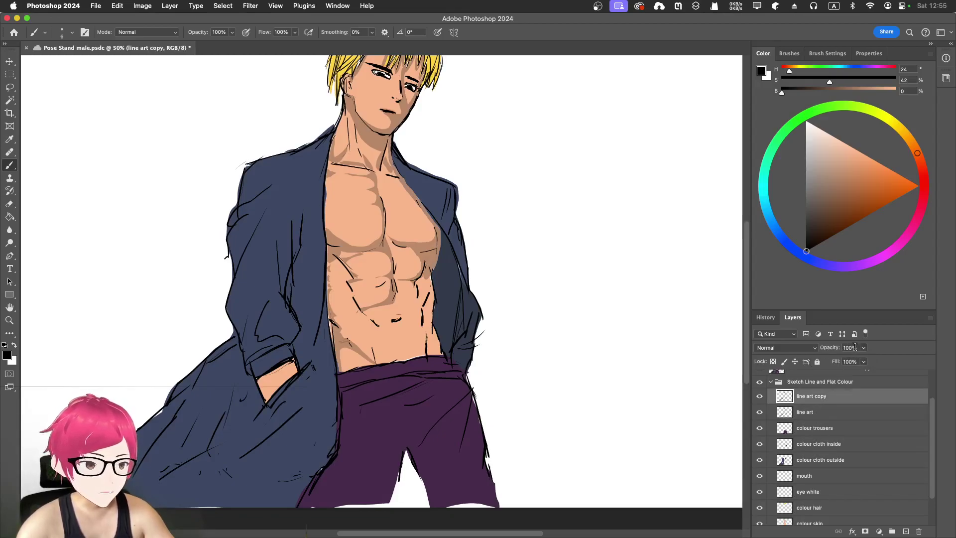
{"action": "left_click", "coordinate": [244, 7]}
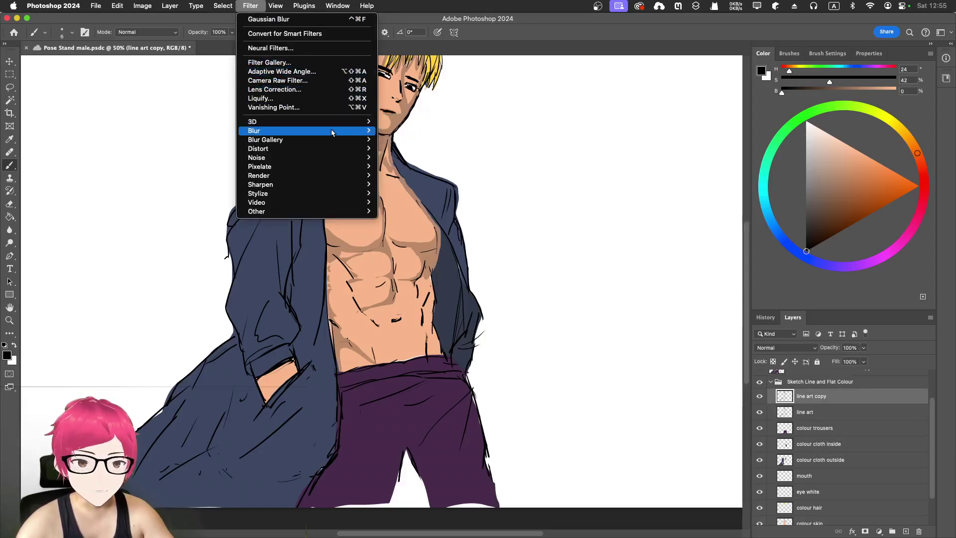
{"action": "mouse_move", "coordinate": [332, 132]}
{"action": "left_click", "coordinate": [405, 168]}
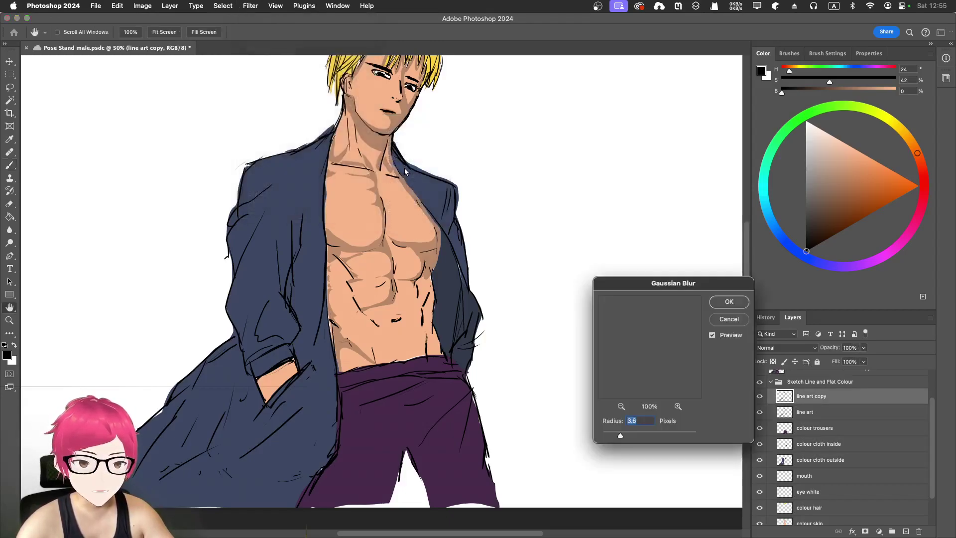
{"action": "left_click_drag", "start_coordinate": [642, 432], "coordinate": [617, 437]}
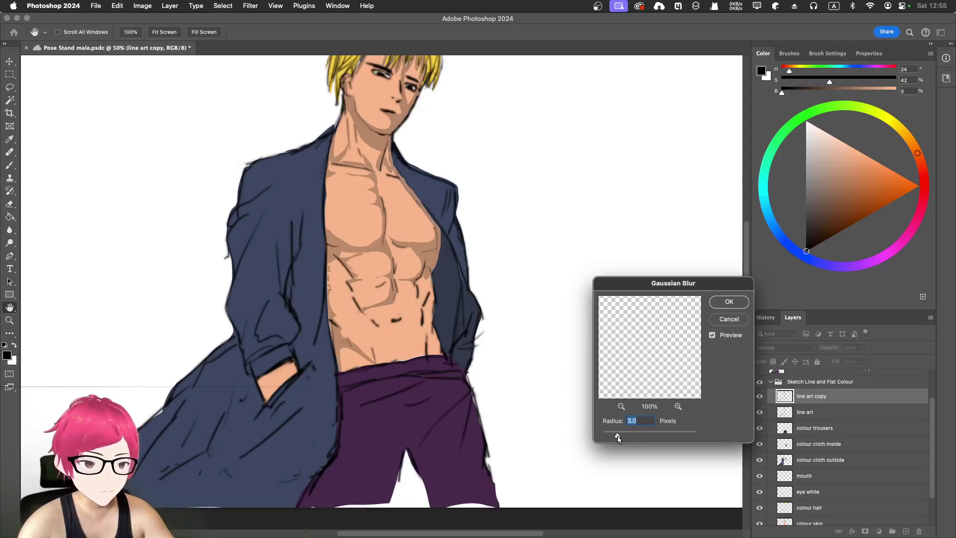
{"action": "left_click", "coordinate": [735, 303]}
{"action": "left_click", "coordinate": [863, 348]}
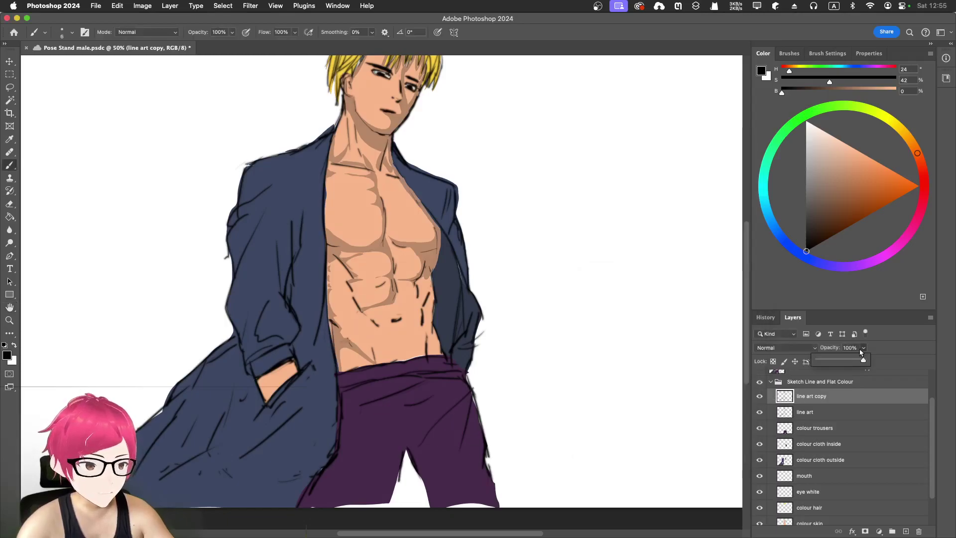
{"action": "left_click_drag", "start_coordinate": [842, 362], "coordinate": [838, 365]}
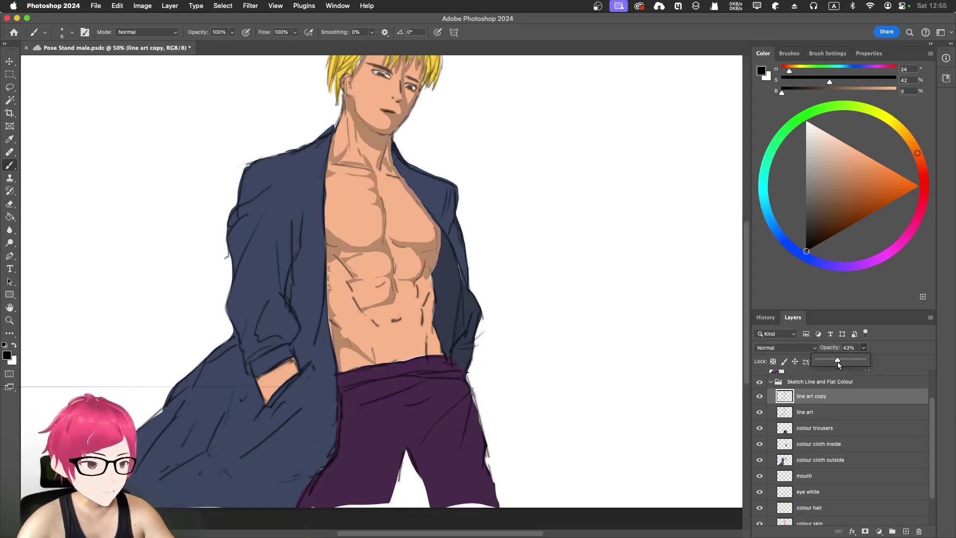
- Rename the blurred line art copy layer as "line art blur"
{"action": "left_click", "coordinate": [822, 397]}
{"action": "double_click", "coordinate": [821, 397]}
{"action": "key", "text": "Right"}
{"action": "key", "text": "BackSpace"}
{"action": "key", "text": "BackSpace"}
{"action": "key", "text": "BackSpace"}
{"action": "key", "text": "BackSpace"}
{"action": "type", "text": "blu"}
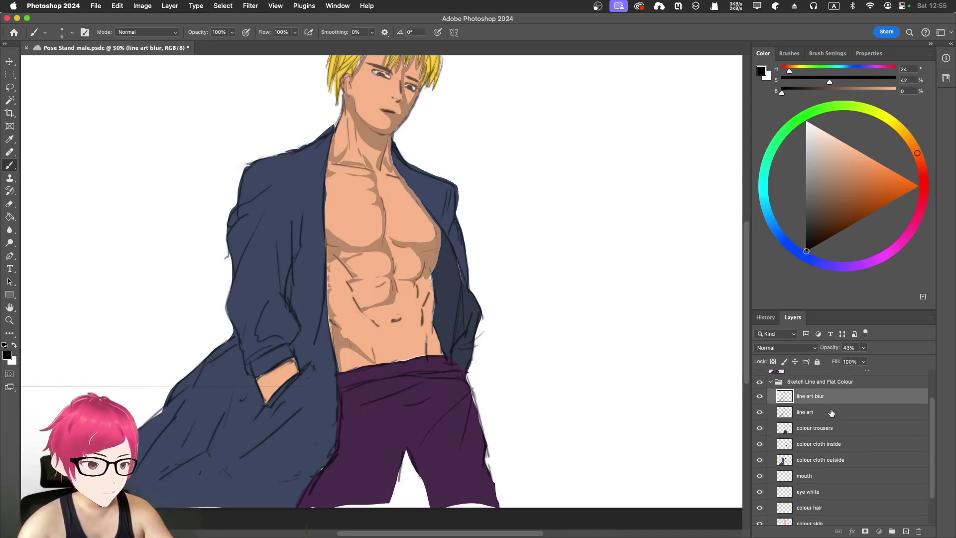
- Lower the opacity of the line art blur layer to 25%
{"action": "left_click", "coordinate": [832, 413]}
{"action": "left_click", "coordinate": [862, 348]}
{"action": "left_click", "coordinate": [836, 396]}
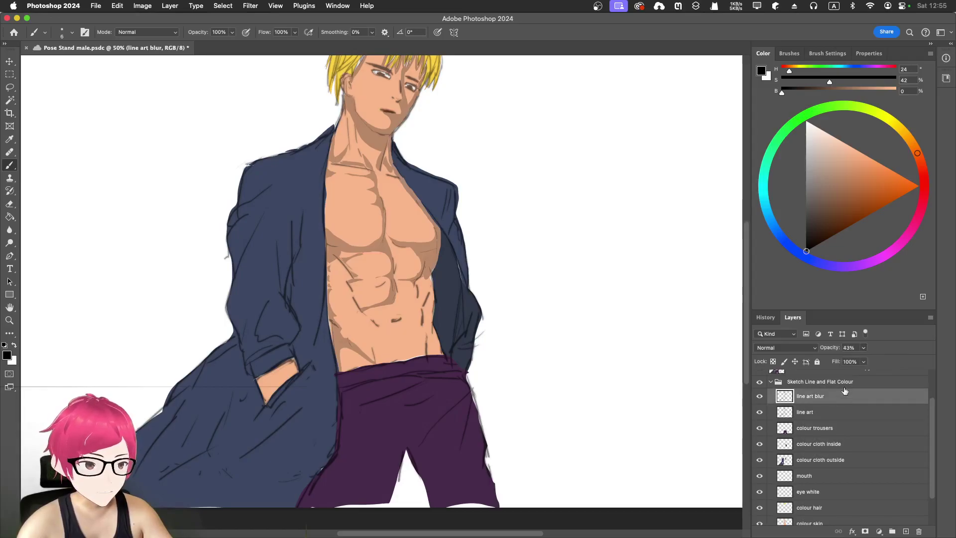
{"action": "left_click", "coordinate": [863, 348]}
{"action": "left_click_drag", "start_coordinate": [856, 359], "coordinate": [855, 362]}
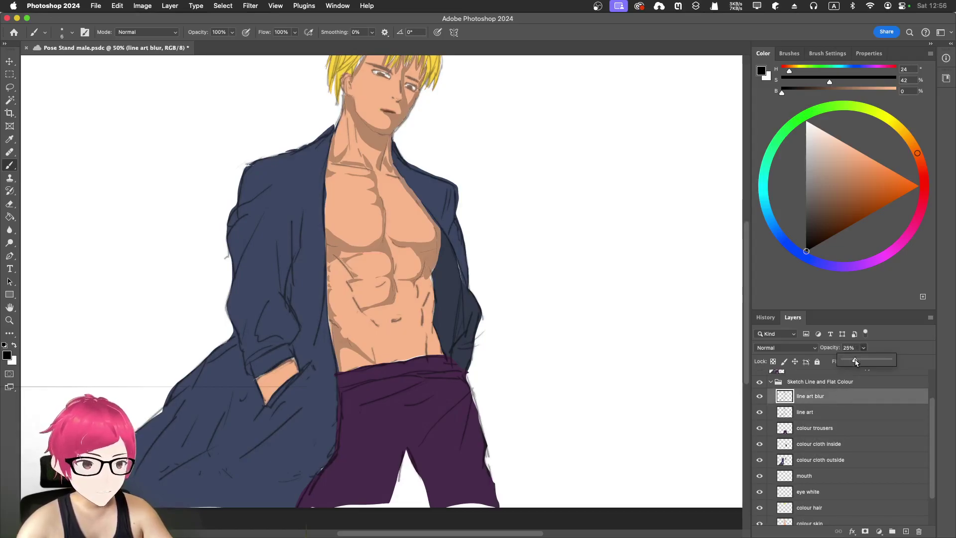
{"action": "left_click", "coordinate": [655, 284]}
{"action": "scroll", "coordinate": [611, 294], "scroll_direction": "up", "scroll_amount": 3}
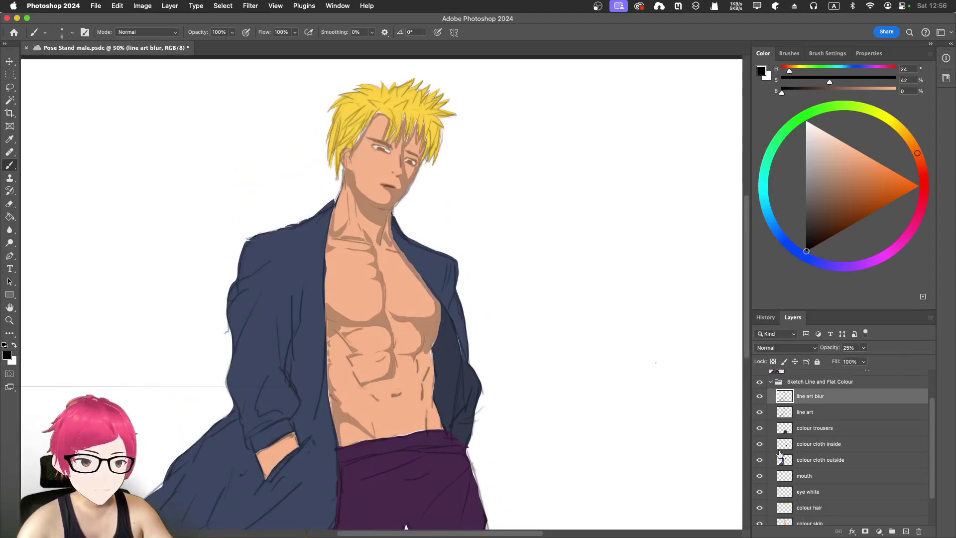
- Set the opacity of the line art layer to 33%
{"action": "left_click", "coordinate": [818, 411]}
{"action": "left_click", "coordinate": [863, 347]}
{"action": "left_click_drag", "start_coordinate": [862, 360], "coordinate": [869, 362]}
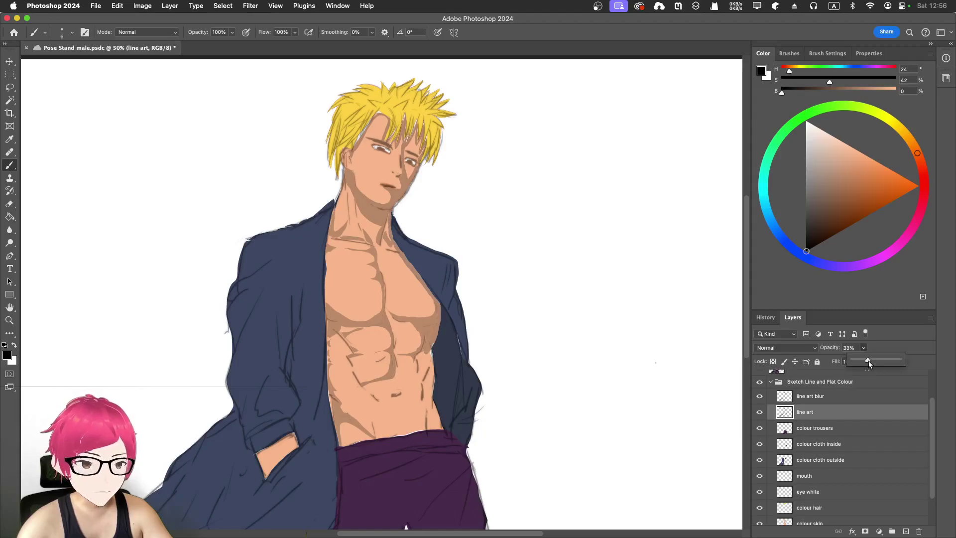
- Set the opacity of the line art blur layer to 60% and make the shadow body layer active
{"action": "left_click", "coordinate": [842, 399]}
{"action": "left_click", "coordinate": [860, 349]}
{"action": "mouse_move", "coordinate": [862, 360]}
{"action": "left_mouse_down"}
{"action": "mouse_move", "coordinate": [890, 363]}
{"action": "mouse_move", "coordinate": [880, 362]}
{"action": "left_mouse_up"}
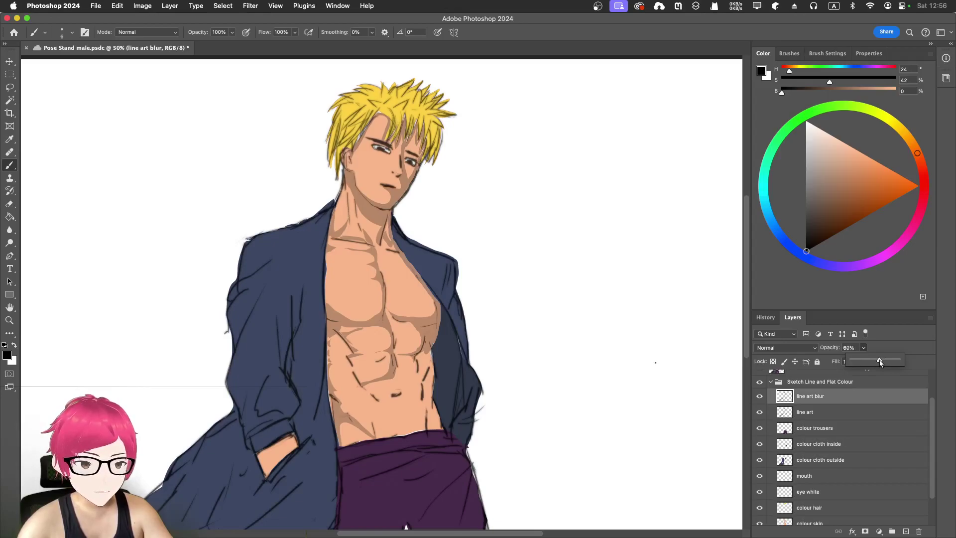
{"action": "left_click", "coordinate": [631, 342]}
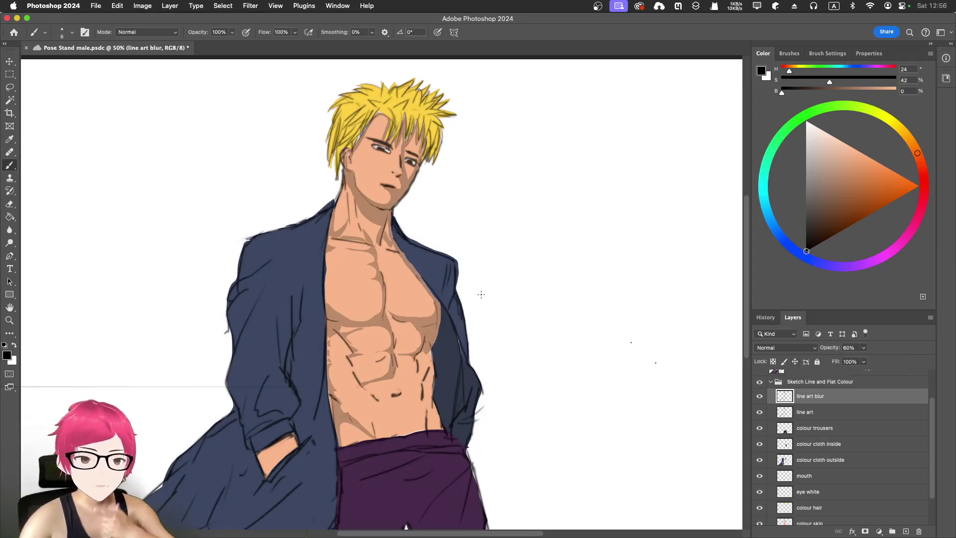
{"action": "scroll", "coordinate": [801, 413], "scroll_direction": "up", "scroll_amount": 3}
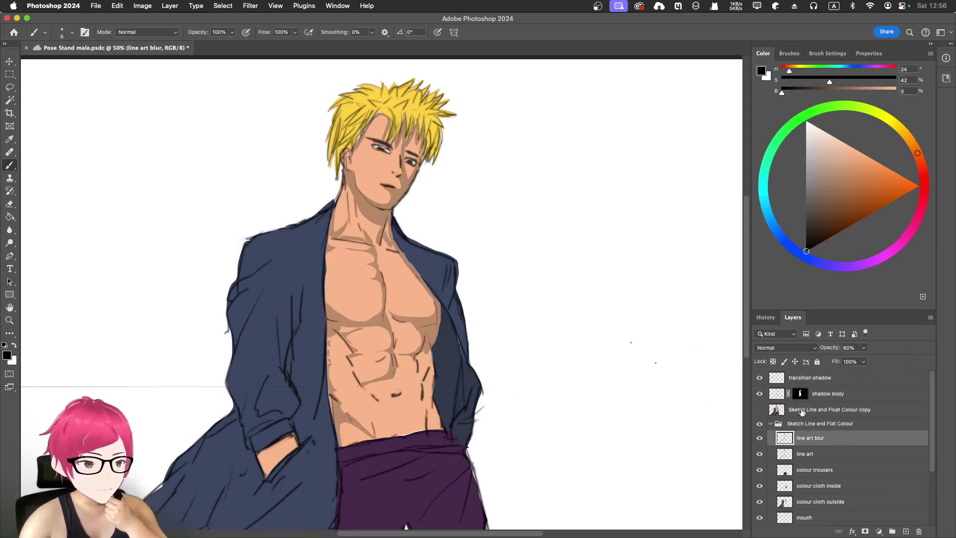
{"action": "left_click", "coordinate": [775, 394]}
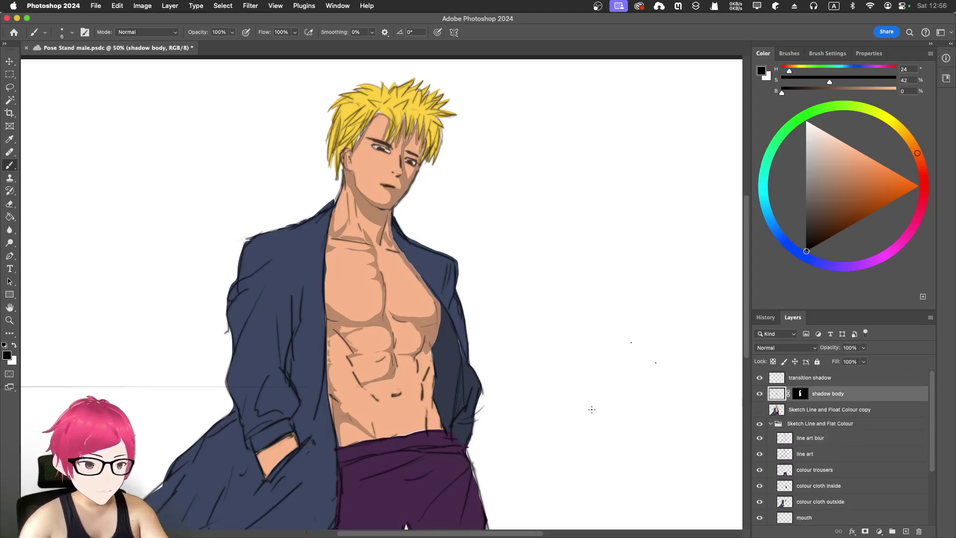
- Compare the drawing with and without the Sketch Line and Float Colour copy layer, leaving that layer hidden
{"action": "left_click", "coordinate": [759, 410]}
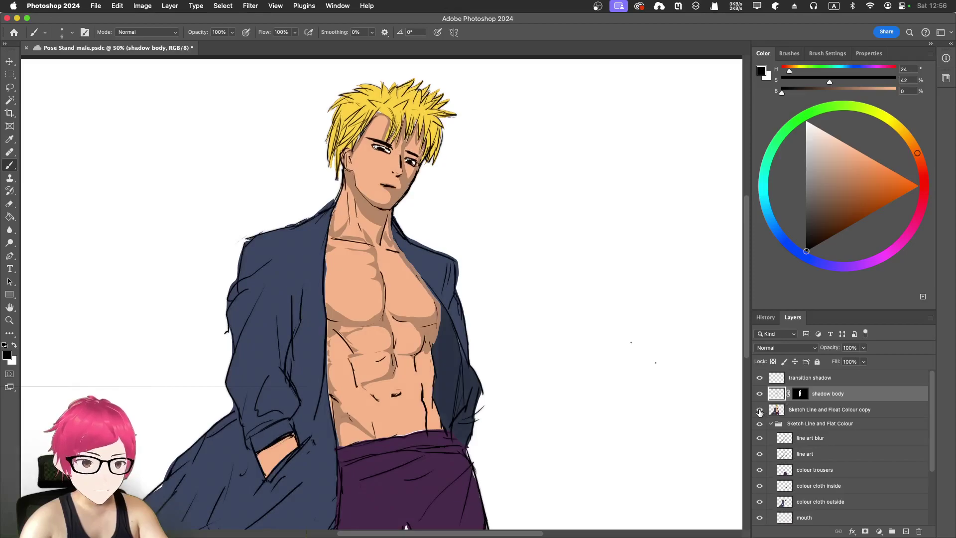
{"action": "left_click", "coordinate": [759, 410]}
{"action": "left_click", "coordinate": [759, 410]}
{"action": "left_click", "coordinate": [758, 410]}
{"action": "left_click", "coordinate": [759, 410]}
{"action": "left_click", "coordinate": [759, 410]}
{"action": "left_click", "coordinate": [759, 411]}
{"action": "left_click", "coordinate": [759, 410]}
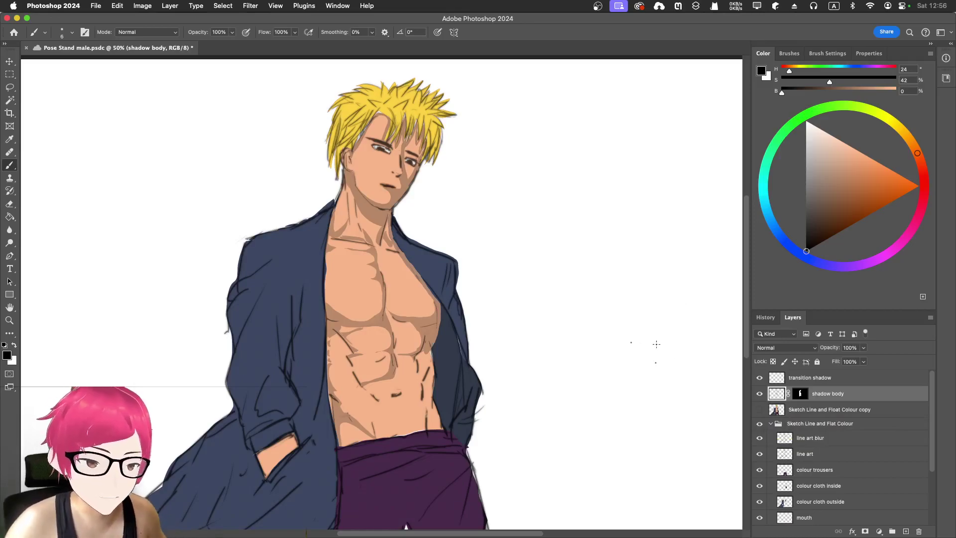
- Outline a crescent-shaped shadow area with the Lasso under the lower abdominal muscle on the figure's left side
{"action": "scroll", "coordinate": [388, 285], "scroll_direction": "down", "scroll_amount": 3}
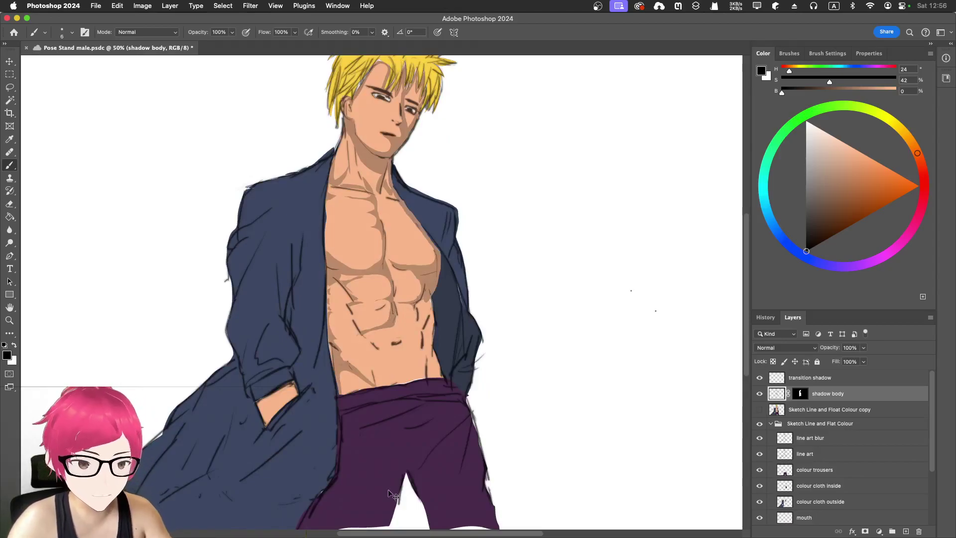
{"action": "key", "text": "super+1"}
{"action": "key", "text": "super+equal"}
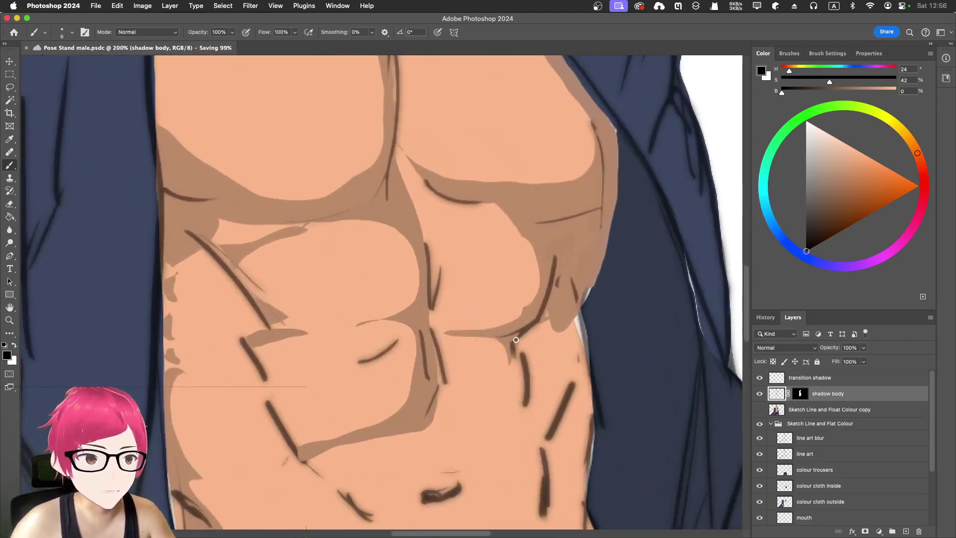
{"action": "scroll", "coordinate": [503, 340], "scroll_direction": "down", "scroll_amount": 3}
{"action": "scroll", "coordinate": [503, 340], "scroll_direction": "down", "scroll_amount": 4}
{"action": "key", "text": "l"}
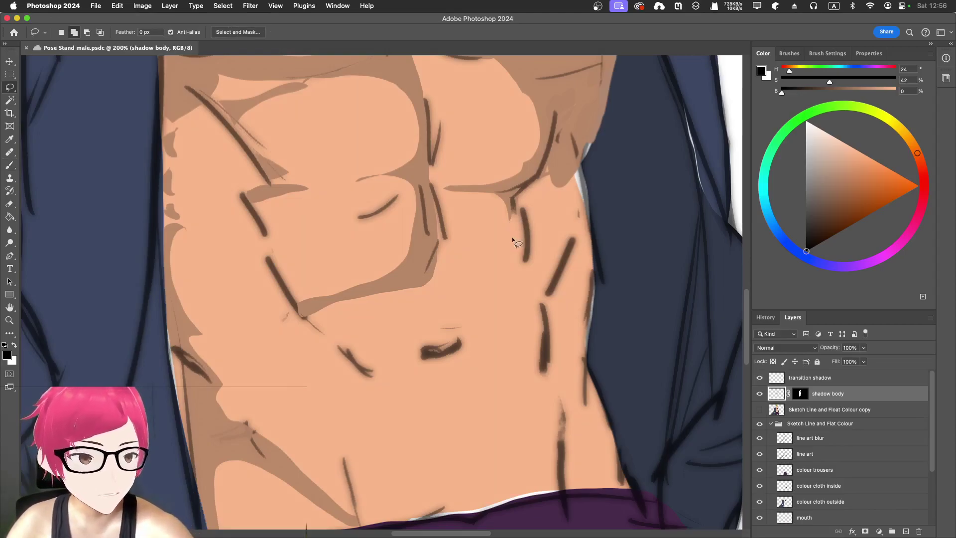
{"action": "mouse_move", "coordinate": [509, 276]}
{"action": "left_mouse_down"}
{"action": "mouse_move", "coordinate": [527, 219]}
{"action": "mouse_move", "coordinate": [508, 240]}
{"action": "mouse_move", "coordinate": [511, 226]}
{"action": "left_mouse_up"}
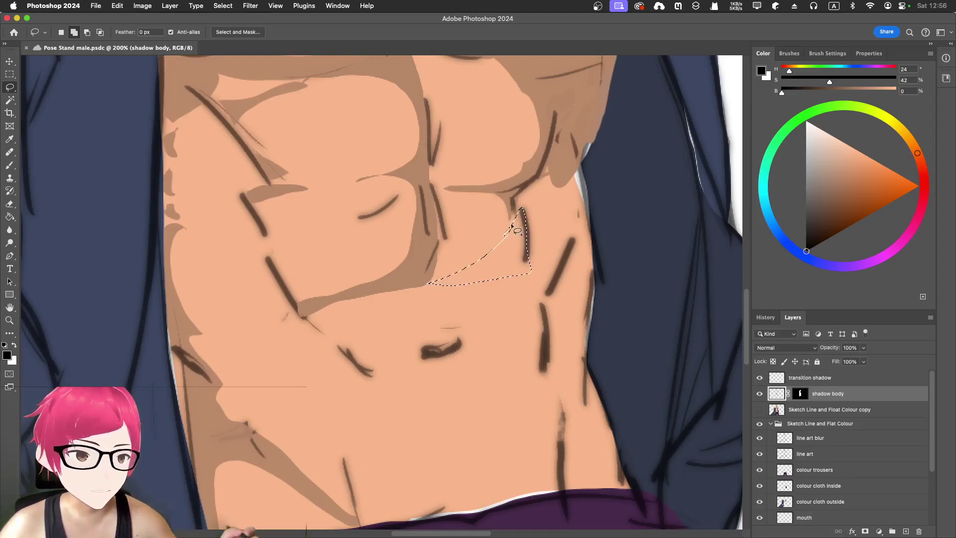
{"action": "key", "text": "super+z"}
{"action": "mouse_move", "coordinate": [455, 275]}
{"action": "left_mouse_down"}
{"action": "mouse_move", "coordinate": [495, 282]}
{"action": "mouse_move", "coordinate": [520, 271]}
{"action": "mouse_move", "coordinate": [527, 219]}
{"action": "mouse_move", "coordinate": [522, 228]}
{"action": "left_mouse_up"}
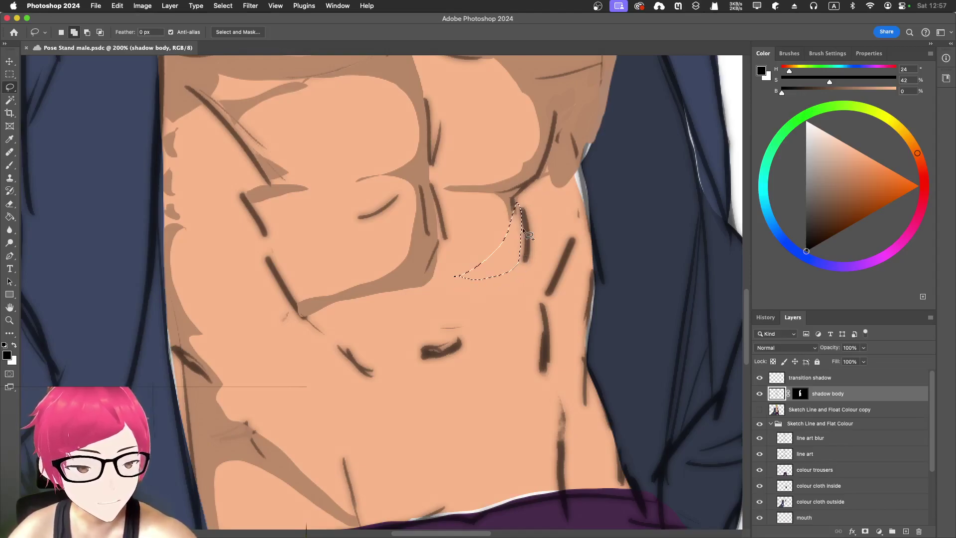
- Add a long strip to the selection, running from the crescent down the side of the abdomen to the trouser waistband
{"action": "scroll", "coordinate": [612, 158], "scroll_direction": "down", "scroll_amount": 3}
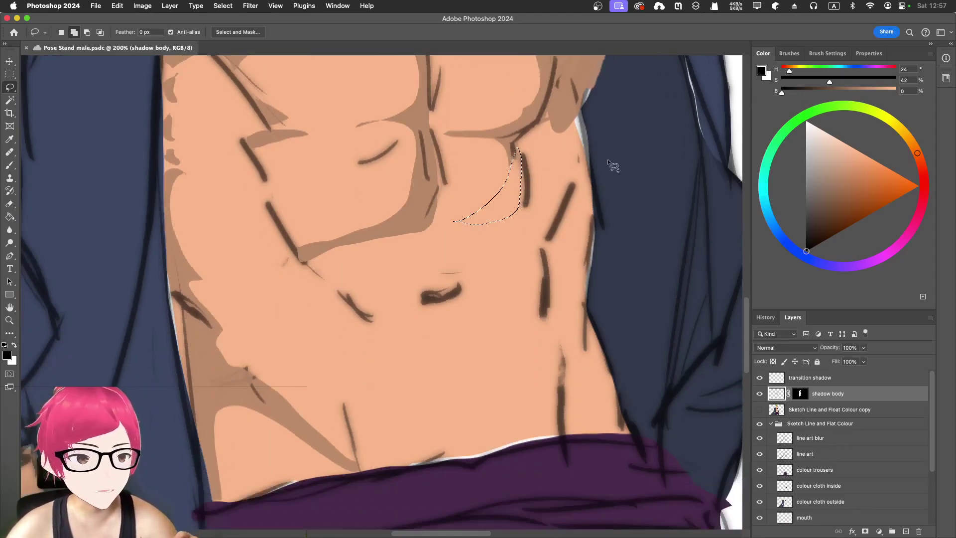
{"action": "scroll", "coordinate": [608, 162], "scroll_direction": "down", "scroll_amount": 4}
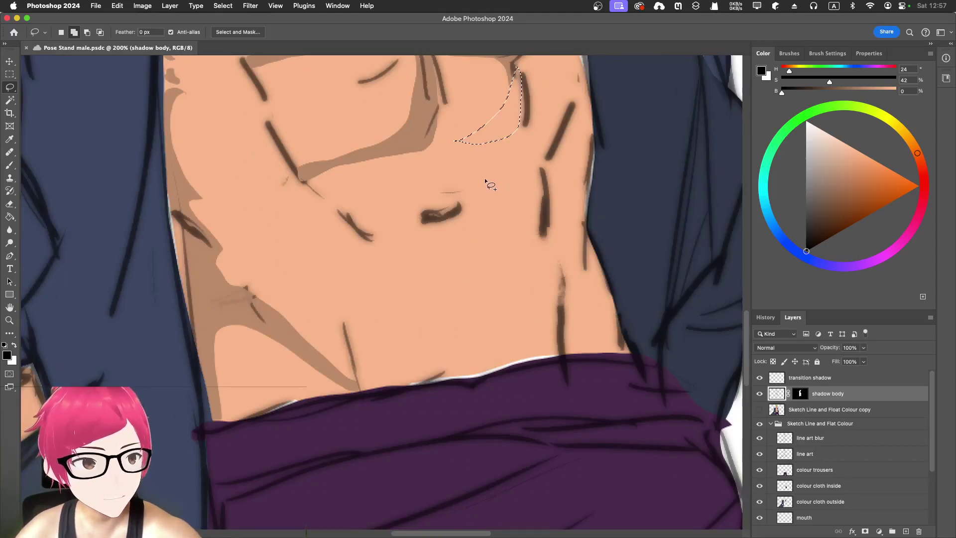
{"action": "mouse_move", "coordinate": [481, 145]}
{"action": "left_mouse_down"}
{"action": "mouse_move", "coordinate": [510, 272]}
{"action": "mouse_move", "coordinate": [505, 367]}
{"action": "mouse_move", "coordinate": [538, 354]}
{"action": "left_mouse_up"}
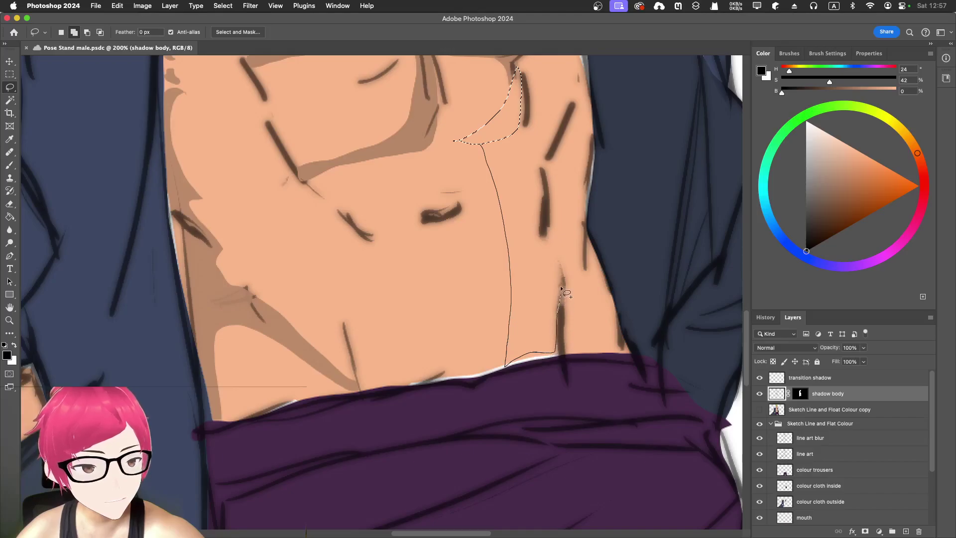
{"action": "left_click_drag", "start_coordinate": [536, 164], "coordinate": [515, 128]}
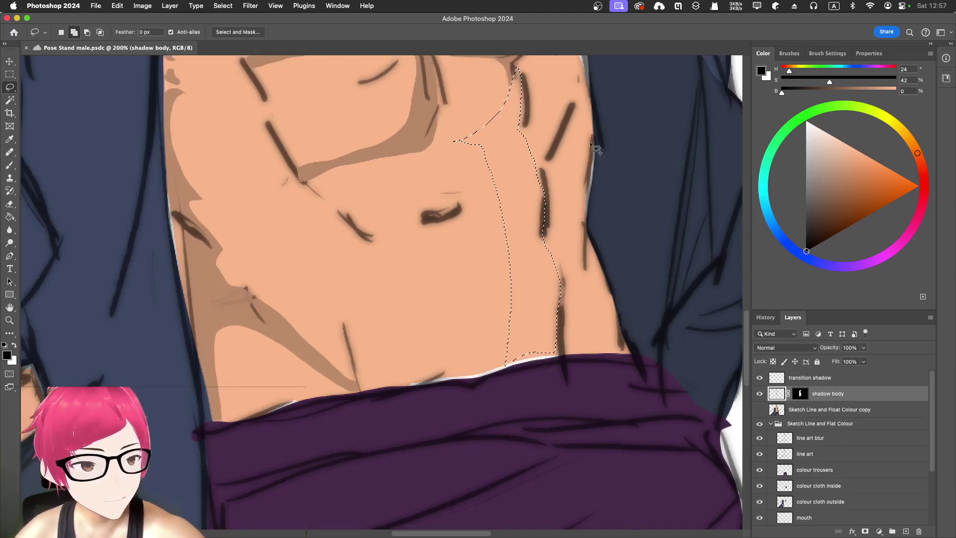
- Extend the selection over the figure's left flank, from the rib shadow along the coat edge down to the waistband
{"action": "scroll", "coordinate": [589, 141], "scroll_direction": "up", "scroll_amount": 3}
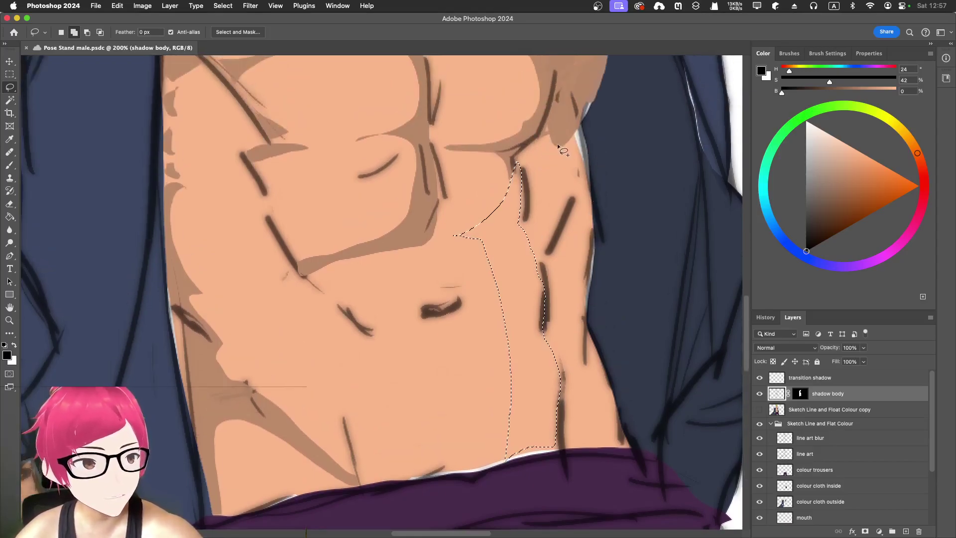
{"action": "mouse_move", "coordinate": [543, 130]}
{"action": "left_mouse_down"}
{"action": "mouse_move", "coordinate": [518, 154]}
{"action": "mouse_move", "coordinate": [534, 212]}
{"action": "left_mouse_up"}
{"action": "mouse_move", "coordinate": [523, 174]}
{"action": "left_mouse_down"}
{"action": "mouse_move", "coordinate": [525, 237]}
{"action": "mouse_move", "coordinate": [547, 294]}
{"action": "mouse_move", "coordinate": [560, 447]}
{"action": "mouse_move", "coordinate": [624, 452]}
{"action": "mouse_move", "coordinate": [590, 316]}
{"action": "mouse_move", "coordinate": [593, 166]}
{"action": "left_mouse_up"}
{"action": "left_click_drag", "start_coordinate": [574, 121], "coordinate": [547, 124]}
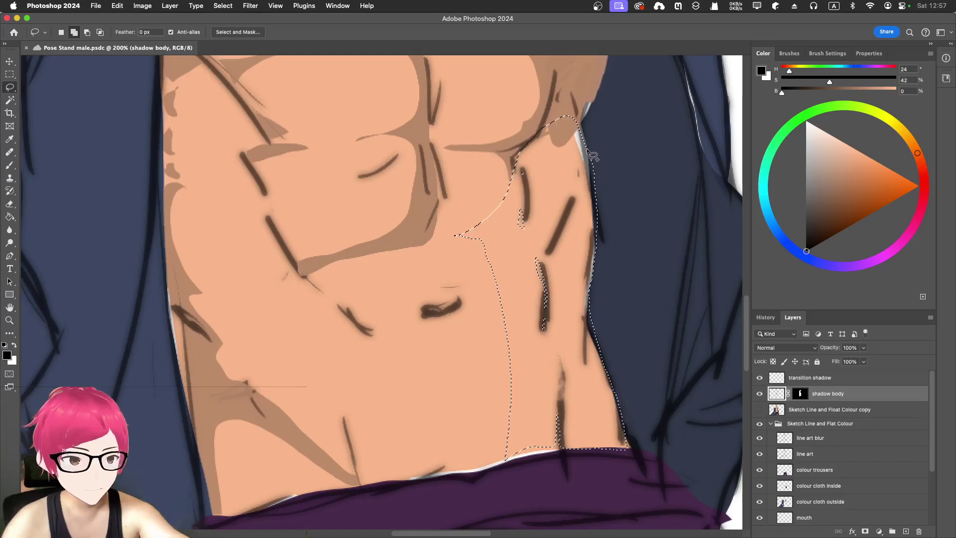
- Add the small unselected gaps around the flank's muscle lines and near the waistband to the selection
{"action": "mouse_move", "coordinate": [518, 211]}
{"action": "left_mouse_down"}
{"action": "mouse_move", "coordinate": [512, 203]}
{"action": "mouse_move", "coordinate": [515, 234]}
{"action": "left_mouse_up"}
{"action": "left_click_drag", "start_coordinate": [529, 248], "coordinate": [542, 348]}
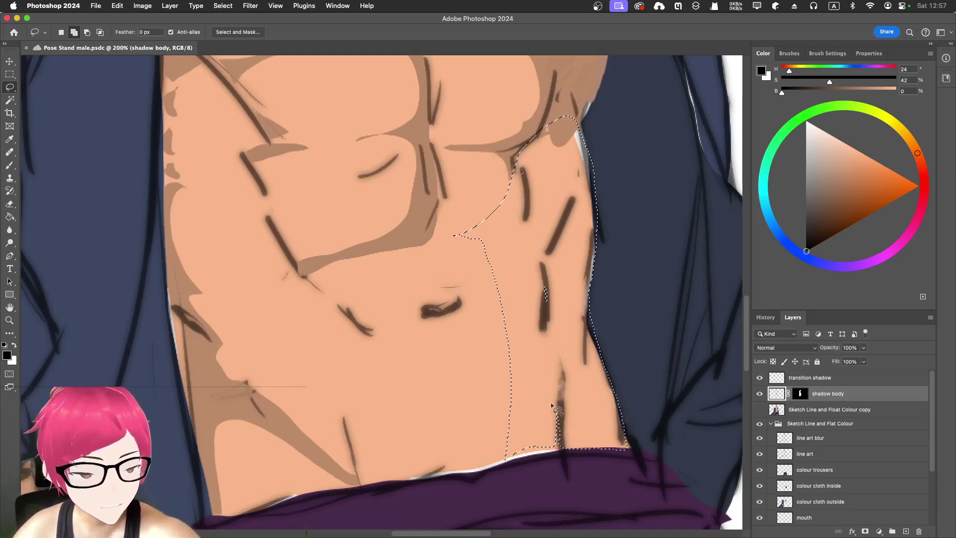
{"action": "left_click_drag", "start_coordinate": [553, 406], "coordinate": [510, 452]}
{"action": "left_click_drag", "start_coordinate": [545, 463], "coordinate": [505, 442]}
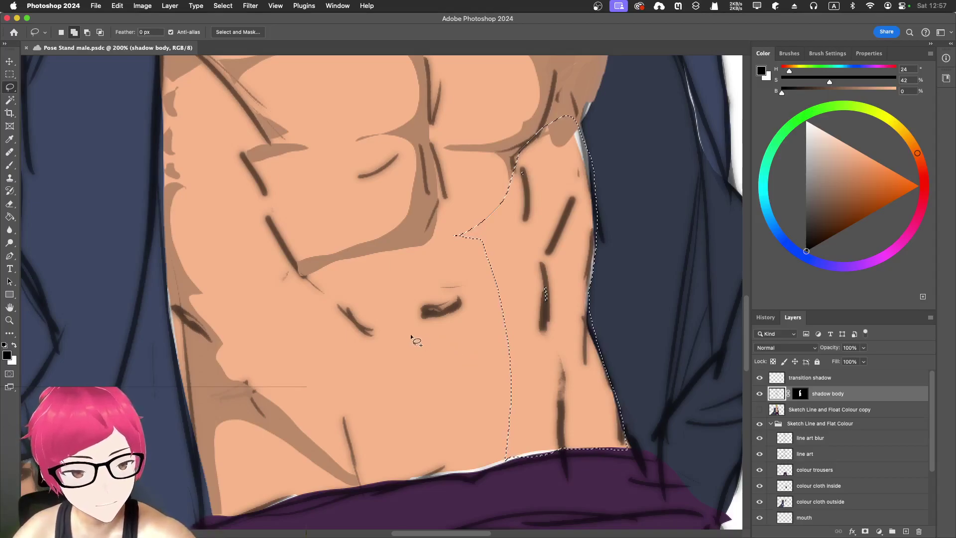
- Add a narrow strip down the middle of the abdomen to the selection, from the abdominal shadow past the navel to the waistband
{"action": "mouse_move", "coordinate": [417, 324]}
{"action": "left_mouse_down"}
{"action": "mouse_move", "coordinate": [449, 467]}
{"action": "mouse_move", "coordinate": [469, 469]}
{"action": "mouse_move", "coordinate": [458, 392]}
{"action": "left_mouse_up"}
{"action": "left_click_drag", "start_coordinate": [415, 315], "coordinate": [419, 320]}
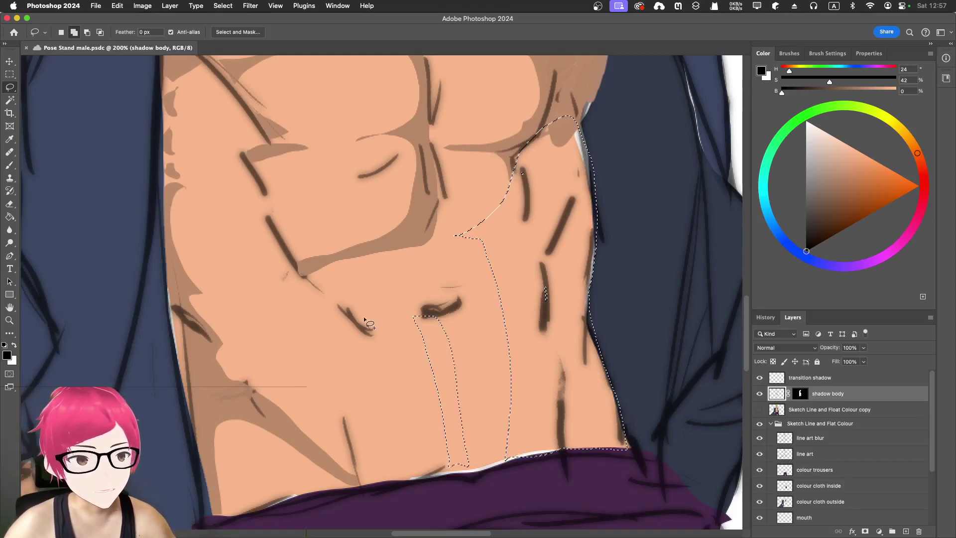
{"action": "scroll", "coordinate": [363, 316], "scroll_direction": "up", "scroll_amount": 3}
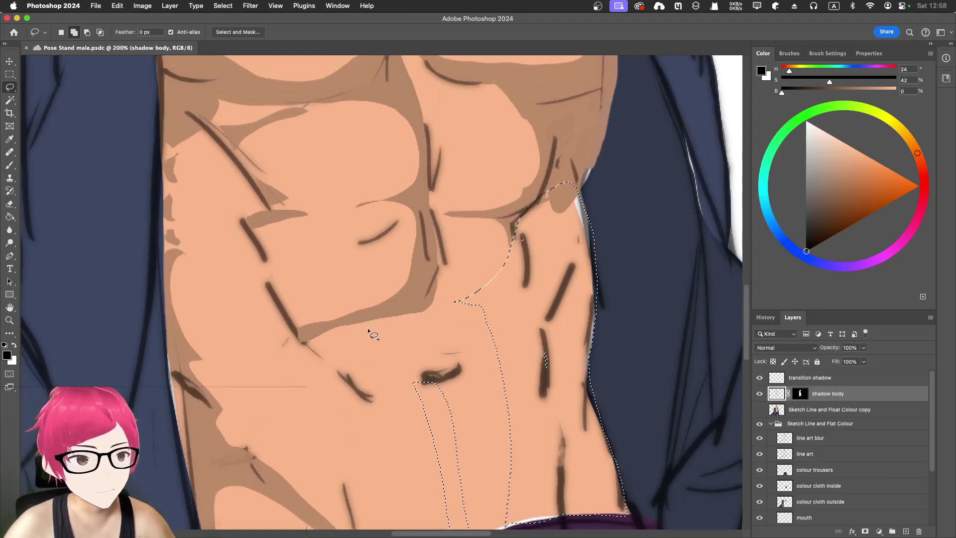
{"action": "scroll", "coordinate": [367, 328], "scroll_direction": "up", "scroll_amount": 2}
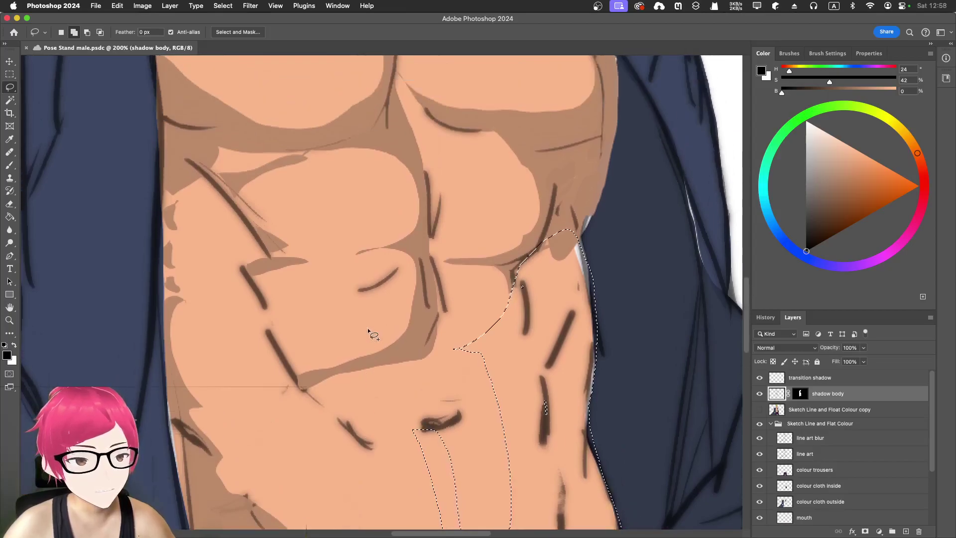
{"action": "scroll", "coordinate": [367, 329], "scroll_direction": "down", "scroll_amount": 2}
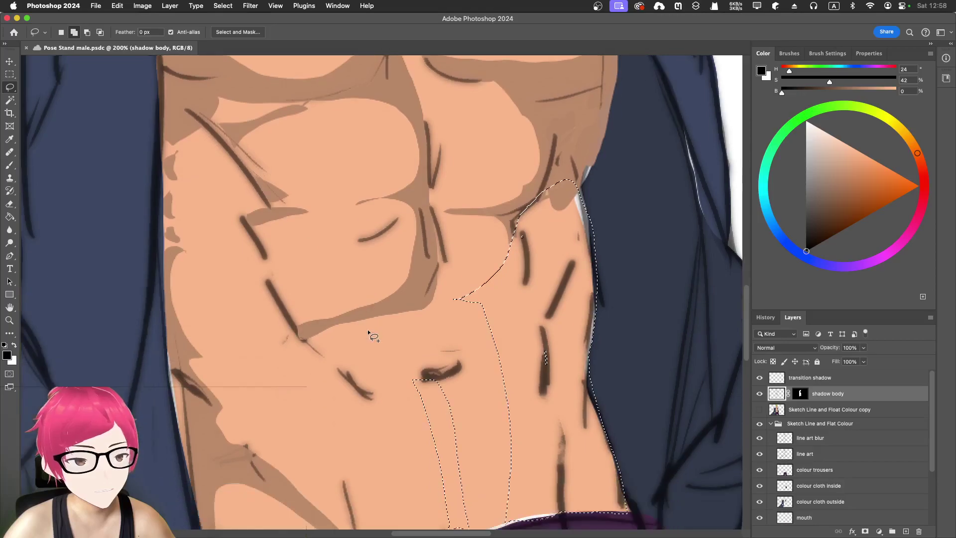
{"action": "scroll", "coordinate": [367, 329], "scroll_direction": "down", "scroll_amount": 1}
{"action": "mouse_move", "coordinate": [396, 298]}
{"action": "left_mouse_down"}
{"action": "mouse_move", "coordinate": [414, 369]}
{"action": "mouse_move", "coordinate": [437, 363]}
{"action": "mouse_move", "coordinate": [418, 311]}
{"action": "mouse_move", "coordinate": [402, 294]}
{"action": "mouse_move", "coordinate": [401, 303]}
{"action": "left_mouse_up"}
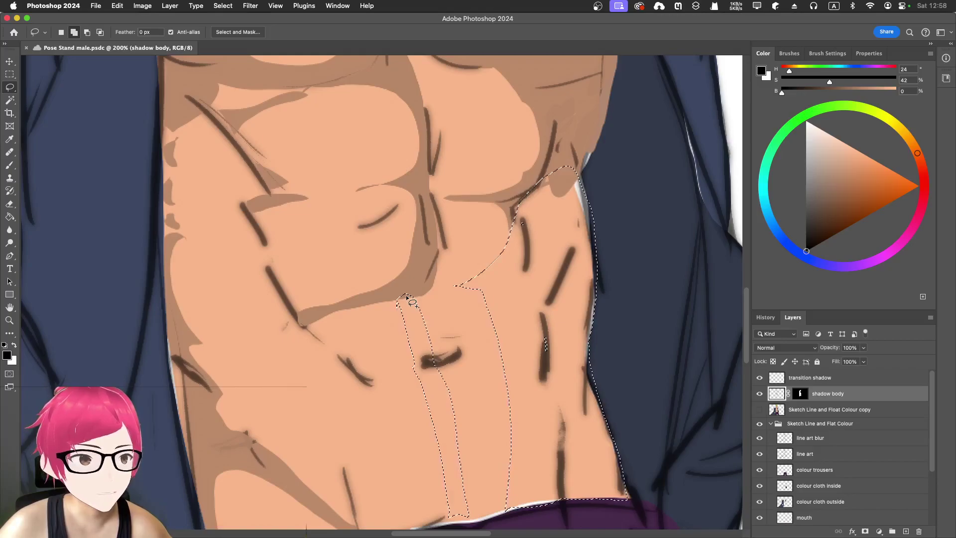
- Add a thin strip along the chest's centre line to the selection, from the collarbone shadow to the base of the pectorals
{"action": "scroll", "coordinate": [406, 298], "scroll_direction": "up", "scroll_amount": 5}
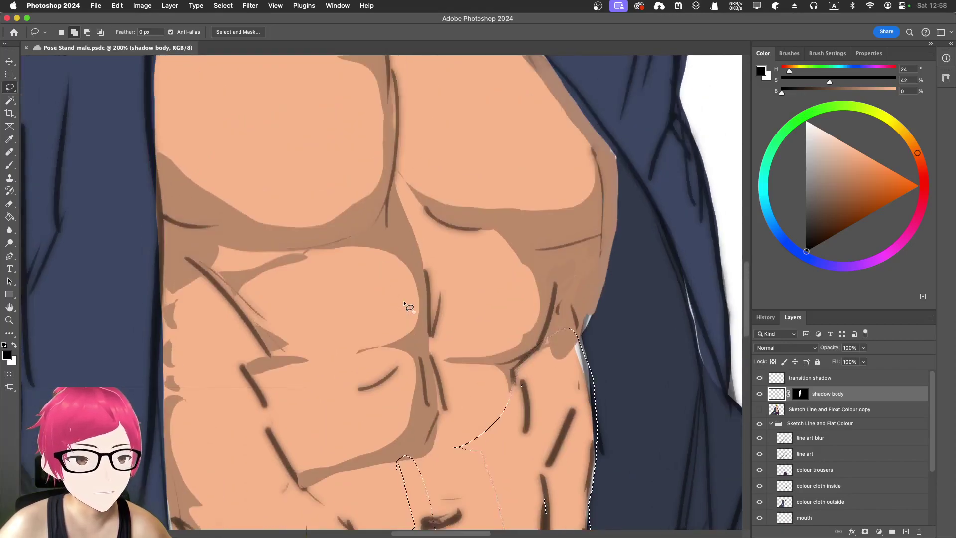
{"action": "scroll", "coordinate": [404, 300], "scroll_direction": "up", "scroll_amount": 5}
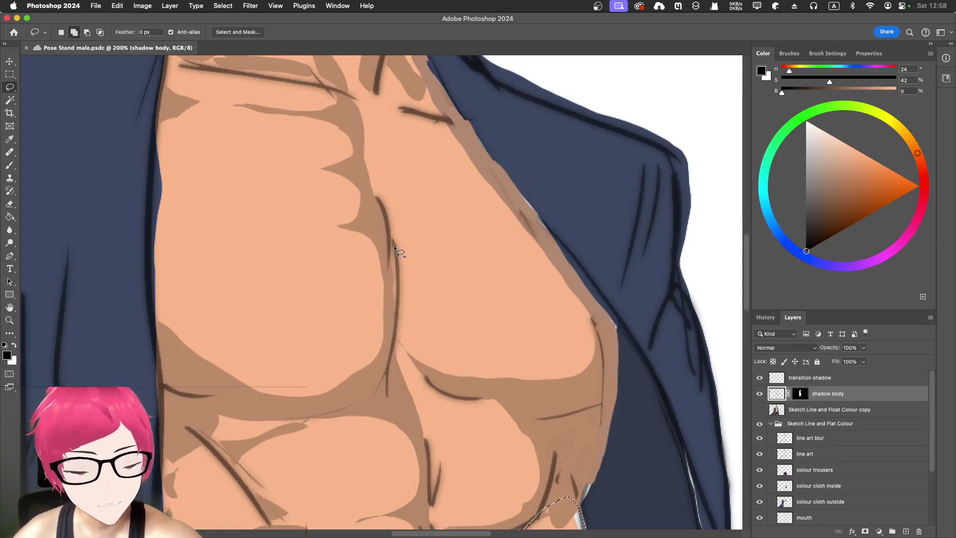
{"action": "mouse_move", "coordinate": [393, 314]}
{"action": "left_mouse_down"}
{"action": "mouse_move", "coordinate": [404, 348]}
{"action": "mouse_move", "coordinate": [403, 307]}
{"action": "left_mouse_up"}
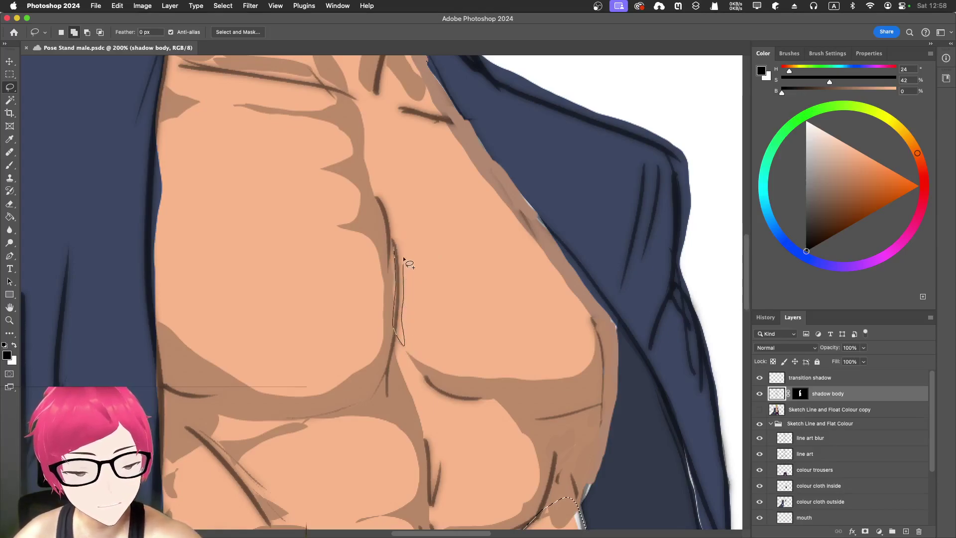
{"action": "mouse_move", "coordinate": [368, 166]}
{"action": "left_mouse_down"}
{"action": "mouse_move", "coordinate": [354, 106]}
{"action": "mouse_move", "coordinate": [400, 300]}
{"action": "left_mouse_up"}
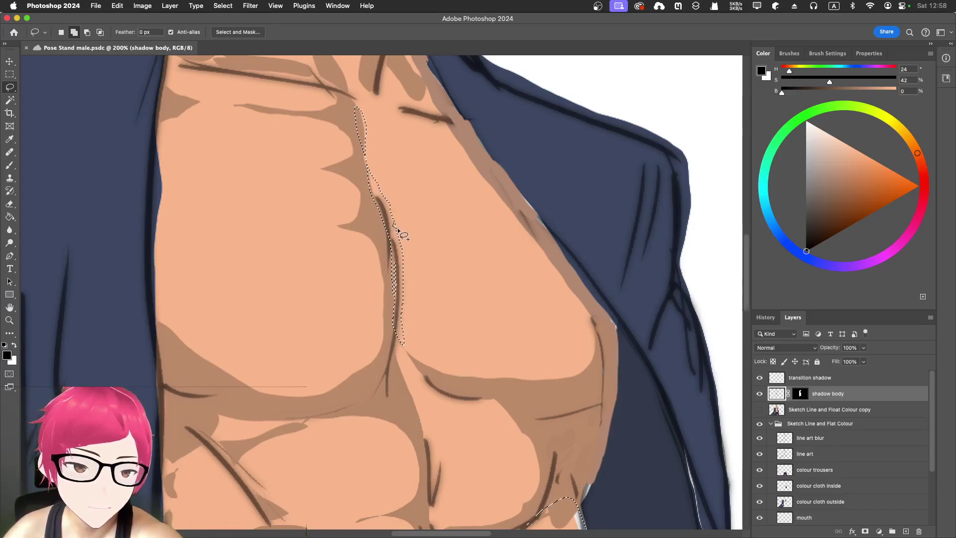
{"action": "left_click_drag", "start_coordinate": [404, 230], "coordinate": [395, 214]}
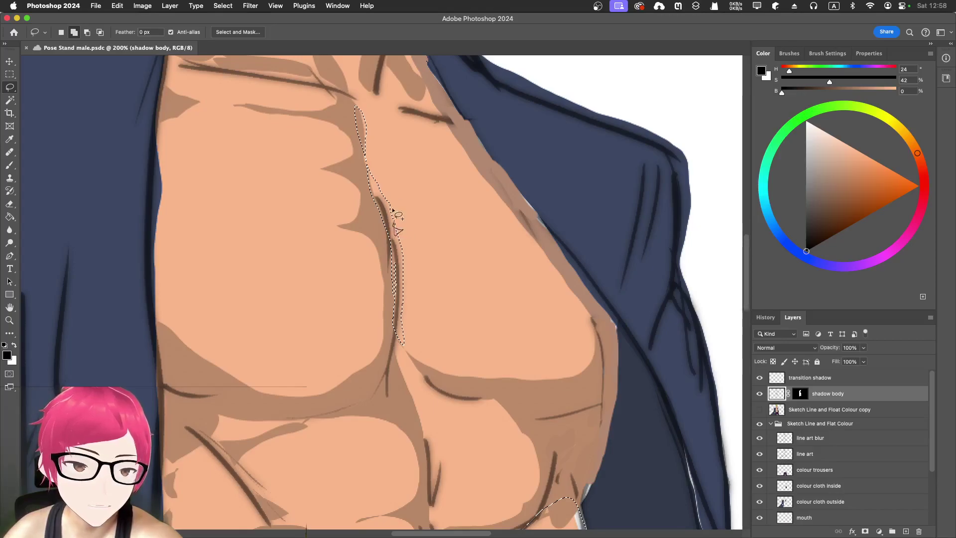
{"action": "mouse_move", "coordinate": [365, 156]}
{"action": "left_mouse_down"}
{"action": "mouse_move", "coordinate": [379, 169]}
{"action": "mouse_move", "coordinate": [367, 165]}
{"action": "left_mouse_up"}
{"action": "mouse_move", "coordinate": [363, 138]}
{"action": "left_mouse_down"}
{"action": "mouse_move", "coordinate": [394, 204]}
{"action": "mouse_move", "coordinate": [385, 190]}
{"action": "mouse_move", "coordinate": [401, 238]}
{"action": "left_mouse_up"}
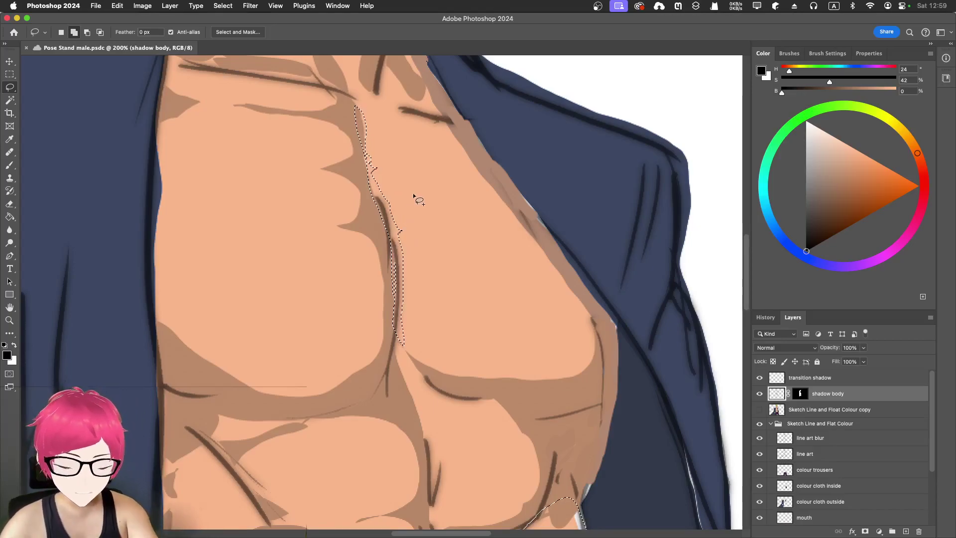
- Fill the selected flank, abdomen and chest shadow areas with the shadow colour at 90% opacity and deselect
{"action": "key", "text": "shift+BackSpace"}
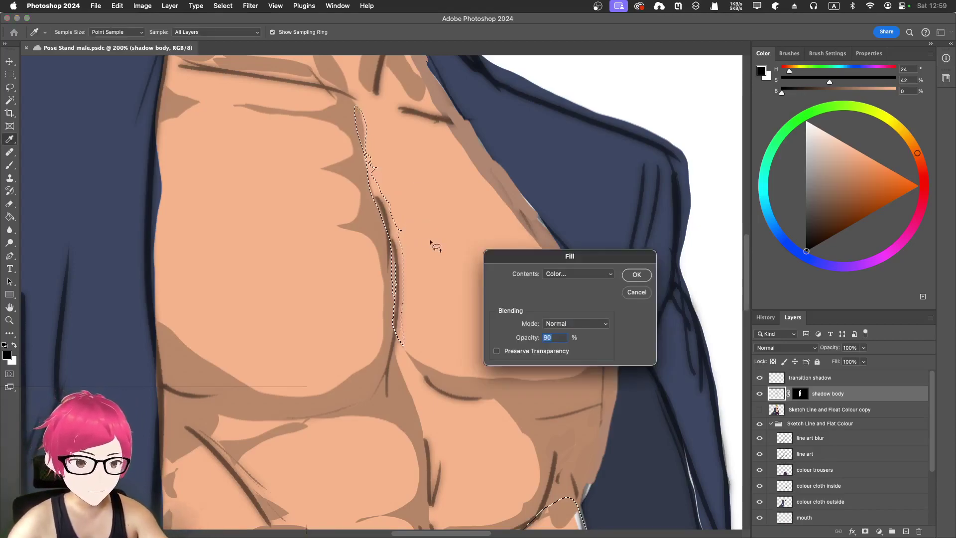
{"action": "key", "text": "Return"}
{"action": "key", "text": "l"}
{"action": "scroll", "coordinate": [422, 229], "scroll_direction": "down", "scroll_amount": 10}
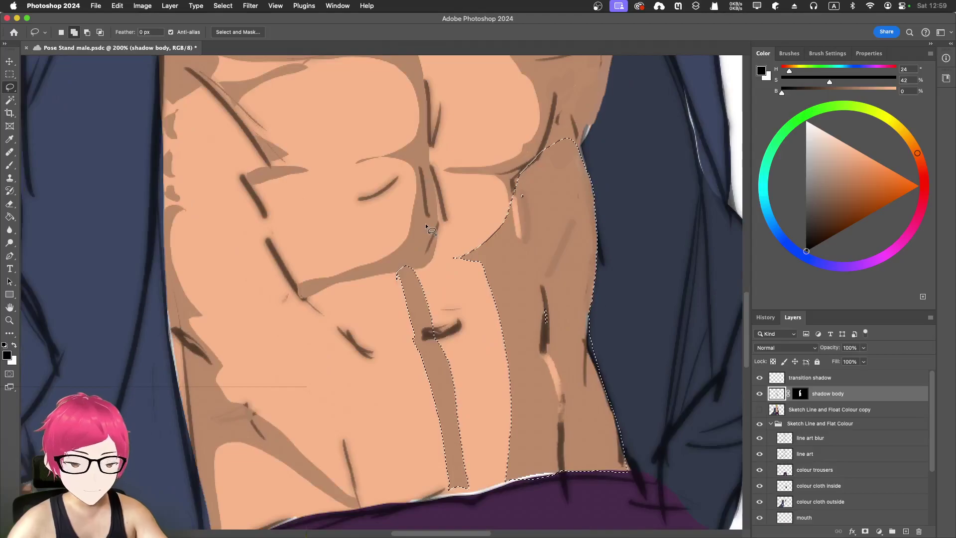
{"action": "key", "text": "super+d"}
{"action": "key", "text": "super+minus"}
{"action": "key", "text": "super+minus"}
{"action": "key", "text": "super+minus"}
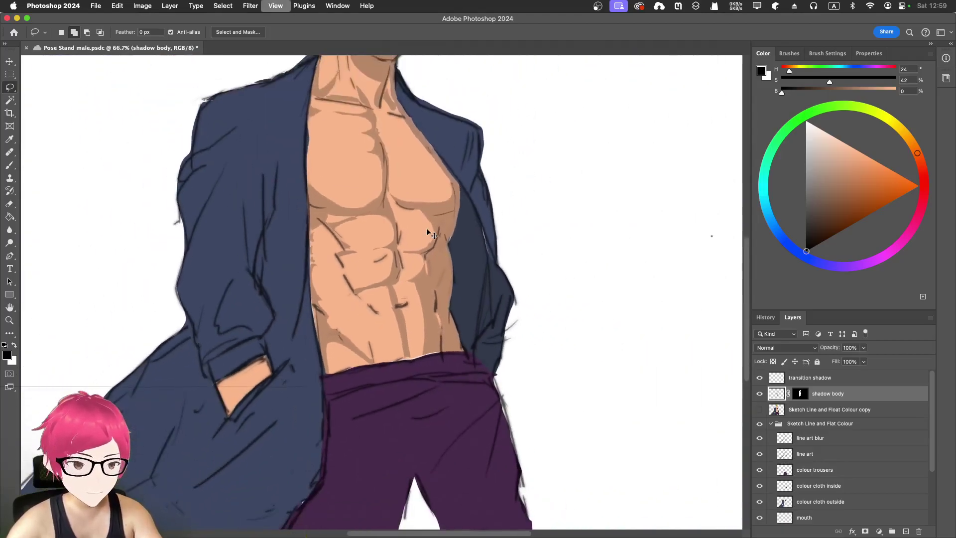
{"action": "scroll", "coordinate": [428, 244], "scroll_direction": "up", "scroll_amount": 5}
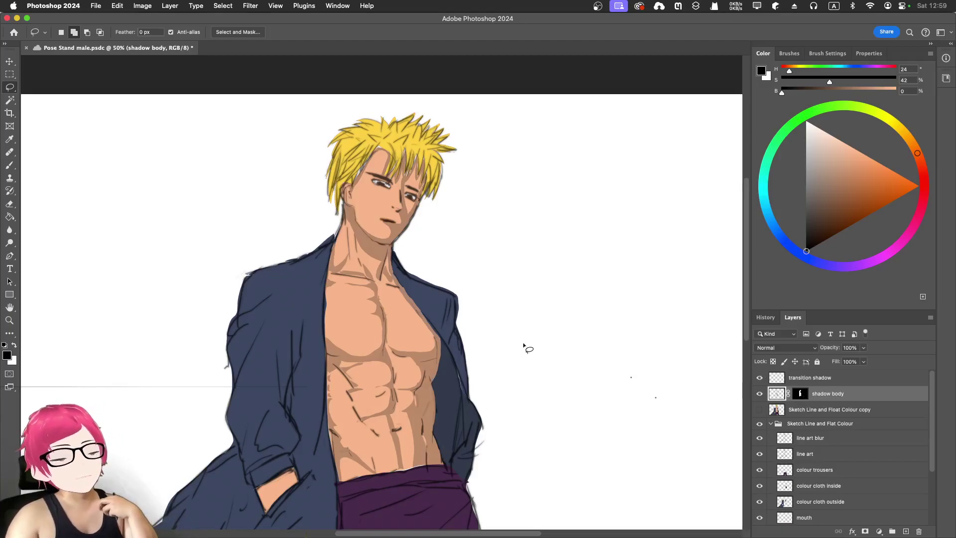
- Lower the shadow body layer's opacity to 54% and duplicate the layer
{"action": "left_click", "coordinate": [862, 348]}
{"action": "left_click_drag", "start_coordinate": [837, 360], "coordinate": [840, 360]}
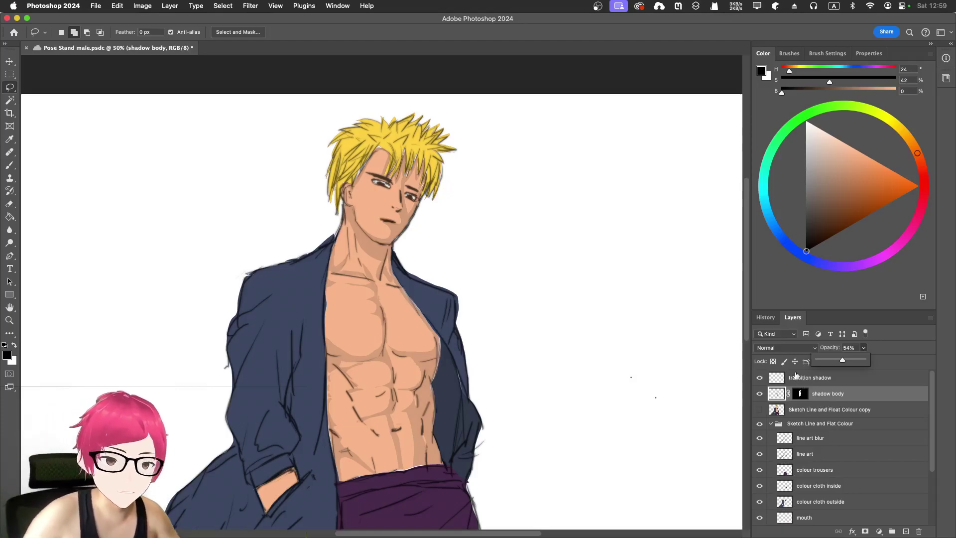
{"action": "left_click", "coordinate": [845, 400]}
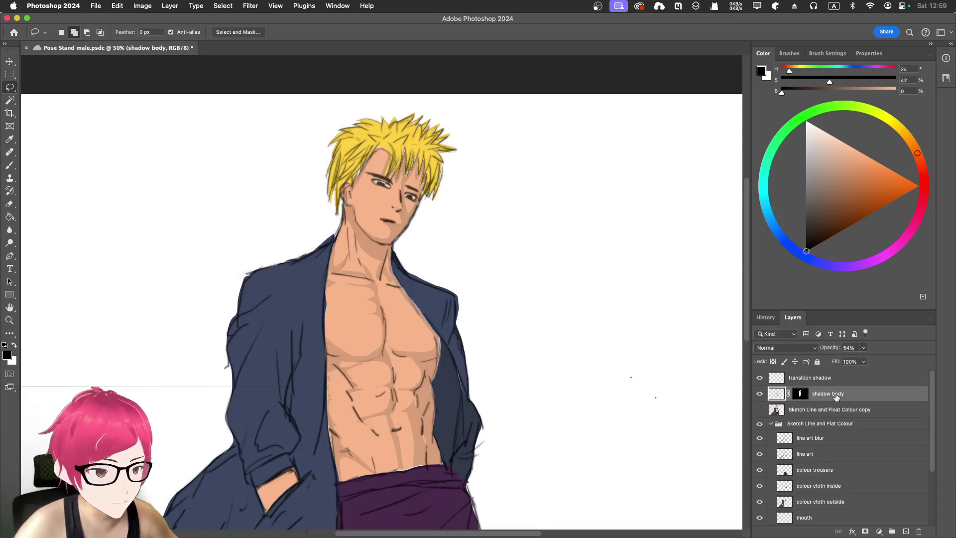
{"action": "right_click", "coordinate": [837, 398]}
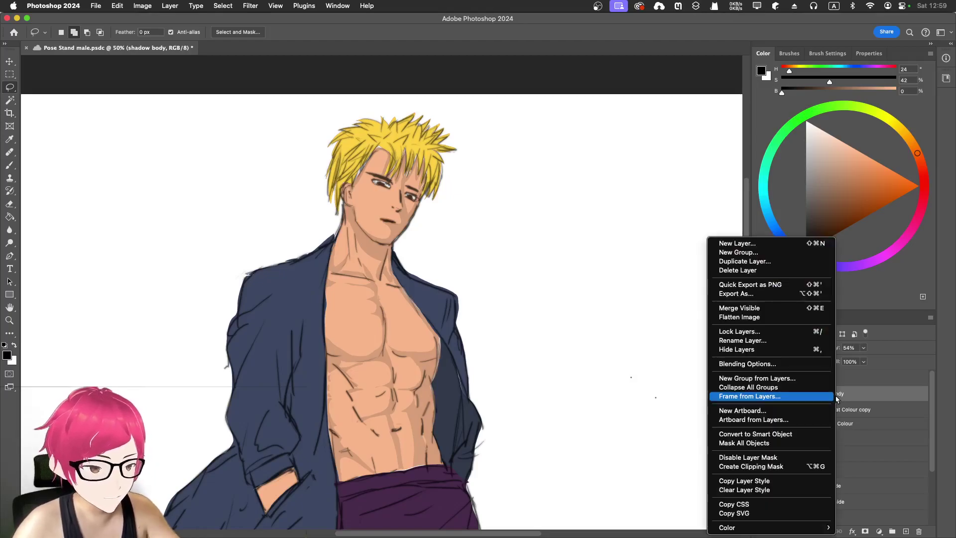
{"action": "left_click", "coordinate": [761, 261]}
{"action": "left_click", "coordinate": [742, 259]}
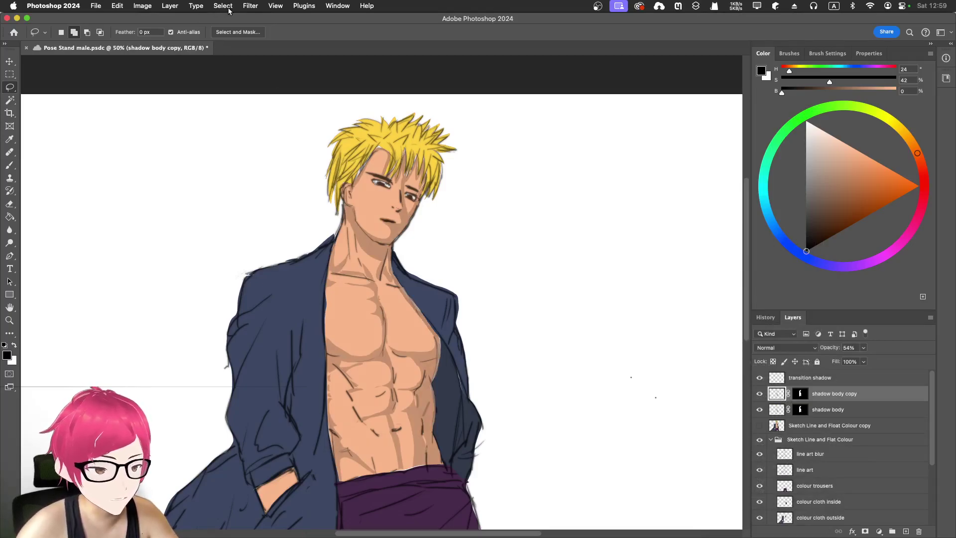
- Apply a Gaussian Blur with a radius of 38.8 pixels to the shadow body copy layer
{"action": "left_click", "coordinate": [246, 7]}
{"action": "mouse_move", "coordinate": [292, 130]}
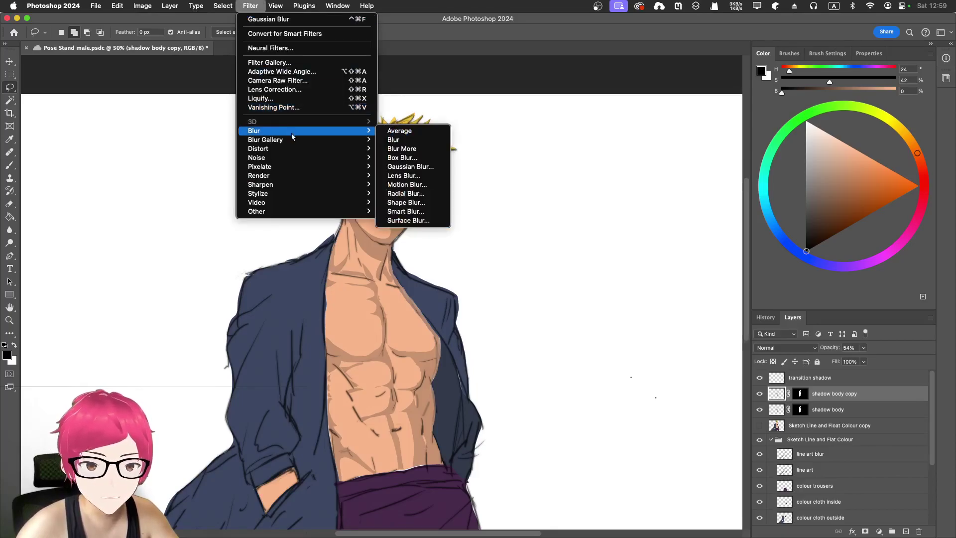
{"action": "left_click", "coordinate": [406, 166]}
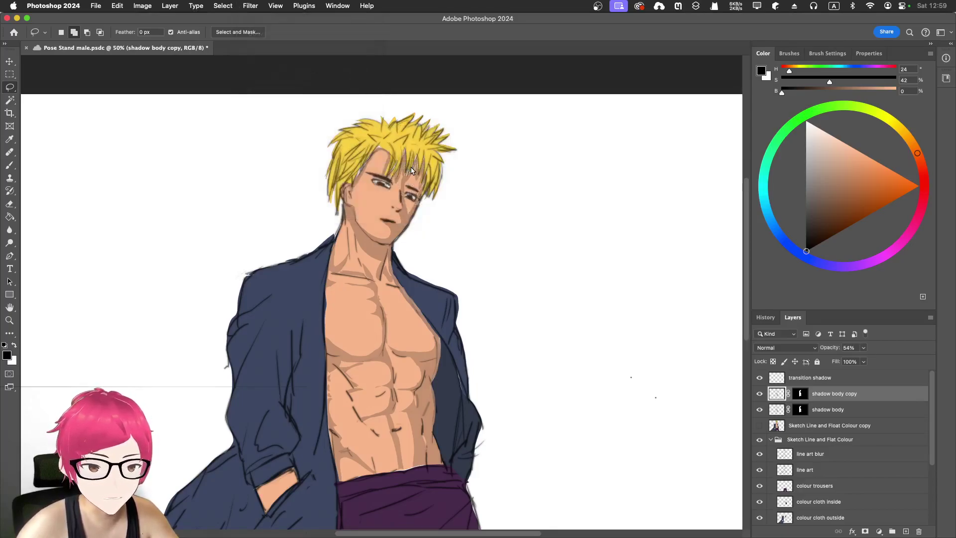
{"action": "left_click_drag", "start_coordinate": [622, 435], "coordinate": [652, 439]}
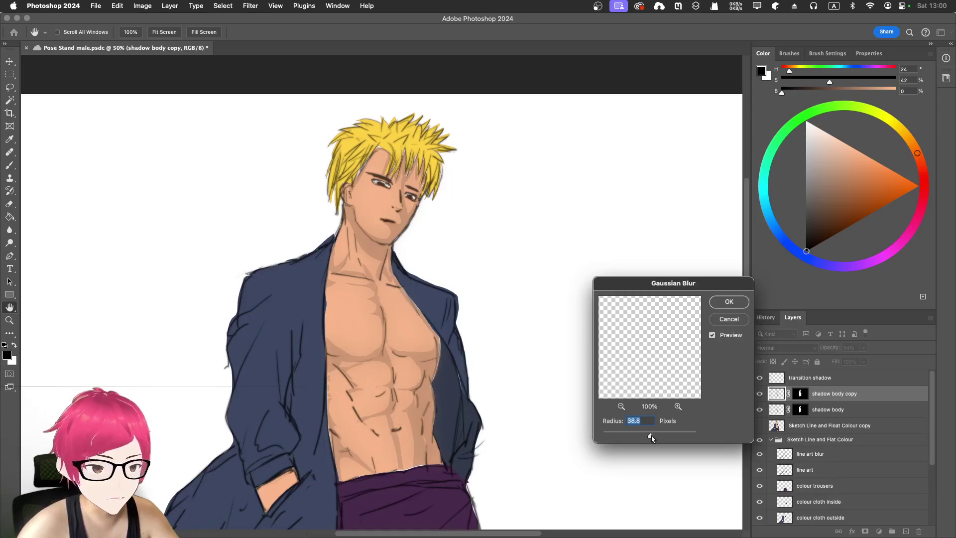
{"action": "left_click", "coordinate": [729, 303]}
- Raise the shadow body copy layer's opacity to 97%
{"action": "left_click", "coordinate": [863, 348]}
{"action": "left_click_drag", "start_coordinate": [863, 363], "coordinate": [883, 363]}
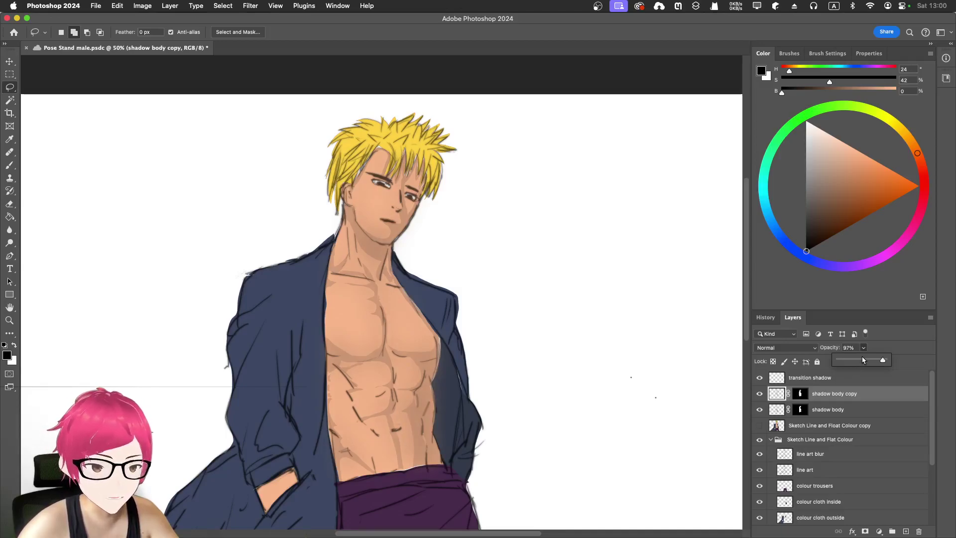
{"action": "left_click", "coordinate": [780, 409]}
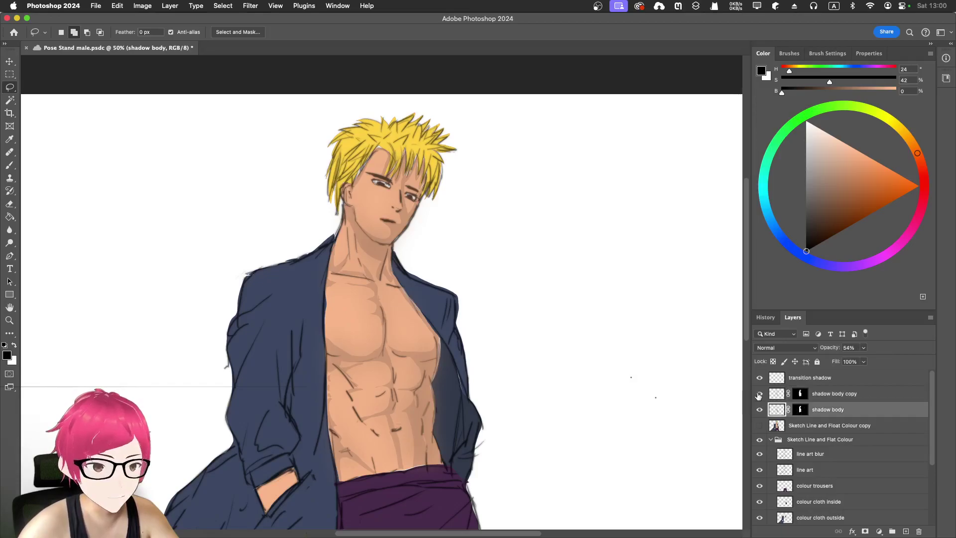
- Compare the figure with and without the blurred shadow by repeatedly hiding and showing the shadow body copy layer
{"action": "left_click", "coordinate": [758, 394]}
{"action": "left_click", "coordinate": [759, 394]}
{"action": "left_click", "coordinate": [758, 394]}
{"action": "left_click", "coordinate": [758, 394]}
{"action": "left_click", "coordinate": [759, 395]}
{"action": "left_click", "coordinate": [758, 395]}
{"action": "left_click", "coordinate": [759, 394]}
{"action": "left_click", "coordinate": [759, 394]}
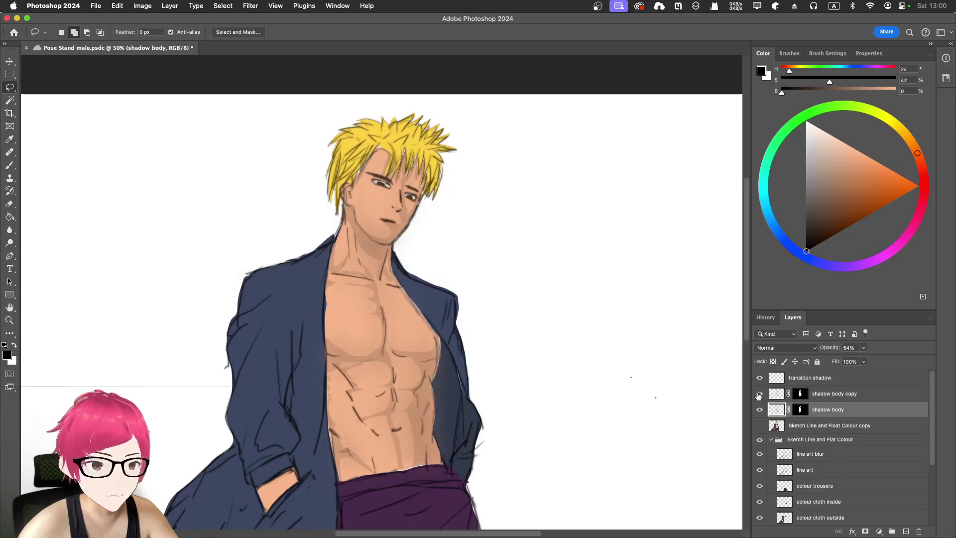
{"action": "scroll", "coordinate": [538, 305], "scroll_direction": "down", "scroll_amount": 3}
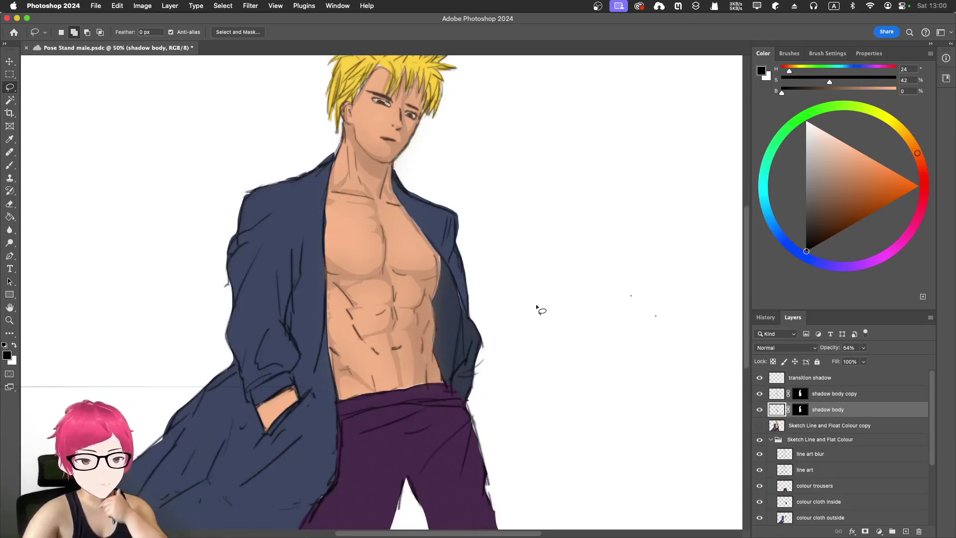
{"action": "scroll", "coordinate": [512, 284], "scroll_direction": "up", "scroll_amount": 1}
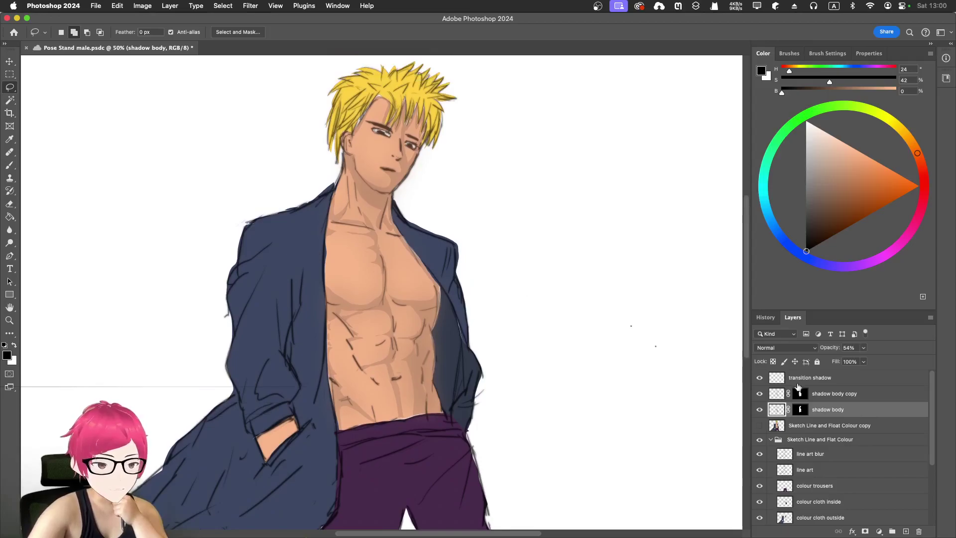
- Set the opacity of the blurred shadow body copy layer to 43%
{"action": "left_click", "coordinate": [799, 390]}
{"action": "left_click", "coordinate": [863, 348]}
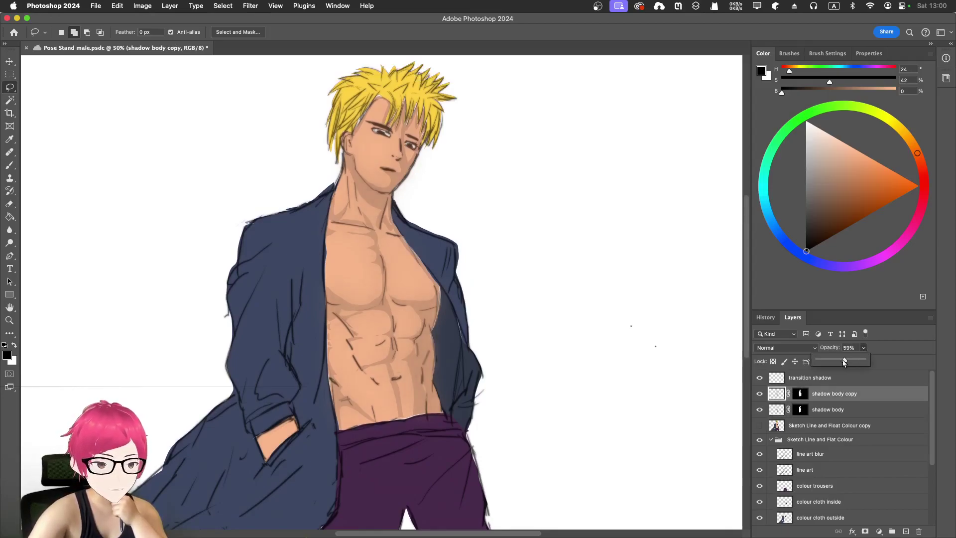
{"action": "left_click_drag", "start_coordinate": [837, 360], "coordinate": [830, 360]}
{"action": "left_click", "coordinate": [769, 404]}
- Check what each shadow layer contributes by toggling shadow body and shadow body copy, and examine the whole figure
{"action": "left_click", "coordinate": [760, 409]}
{"action": "left_click", "coordinate": [759, 409]}
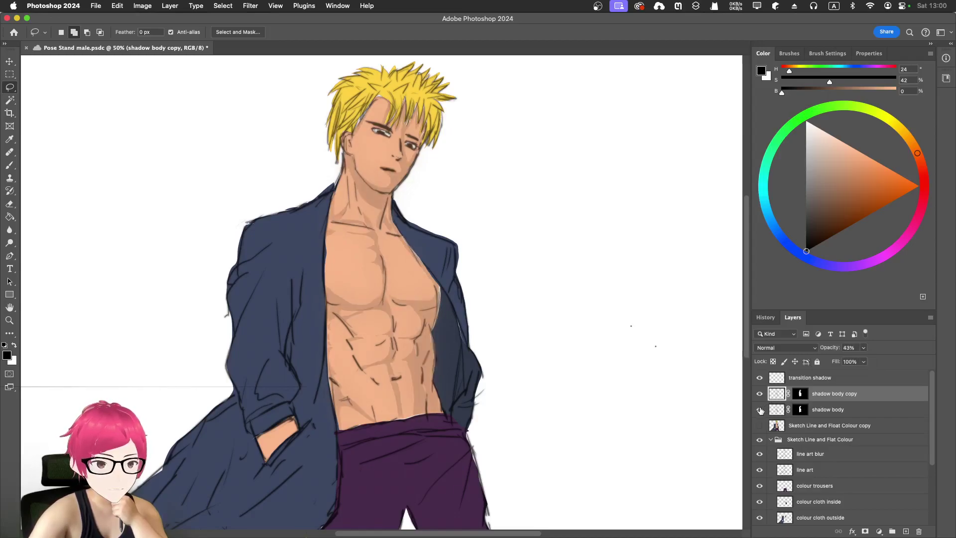
{"action": "left_click", "coordinate": [759, 409]}
{"action": "left_click", "coordinate": [760, 394]}
{"action": "left_click", "coordinate": [759, 394]}
{"action": "left_click", "coordinate": [759, 394]}
{"action": "left_click", "coordinate": [759, 408]}
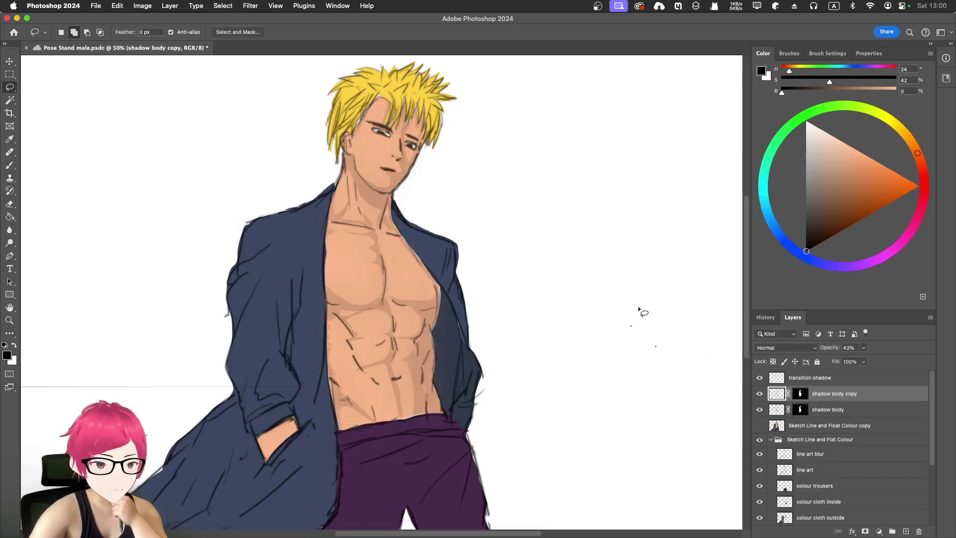
{"action": "scroll", "coordinate": [629, 305], "scroll_direction": "up", "scroll_amount": 3}
{"action": "scroll", "coordinate": [628, 302], "scroll_direction": "down", "scroll_amount": 2}
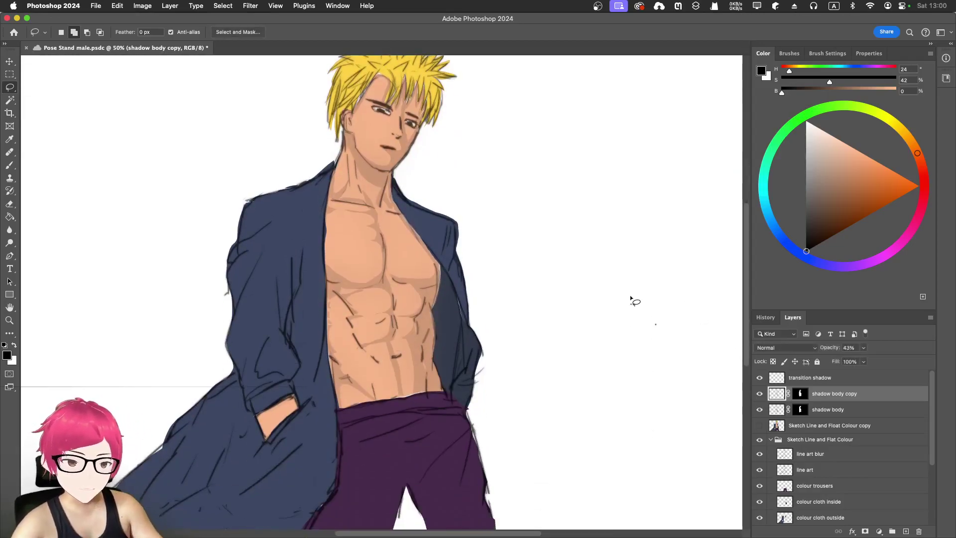
{"action": "key", "text": "super+minus"}
{"action": "key", "text": "super+minus"}
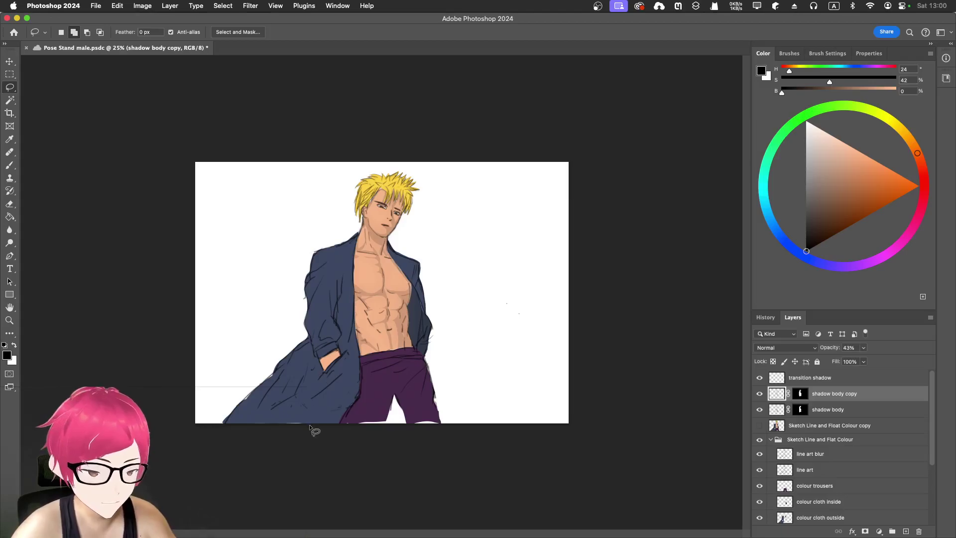
- On the shadow body layer, outline the light gap beneath the figure's right pectoral and fill it with the shadow colour
{"action": "key", "text": "super+plus"}
{"action": "key", "text": "super+plus"}
{"action": "key", "text": "super+plus"}
{"action": "key", "text": "super+plus"}
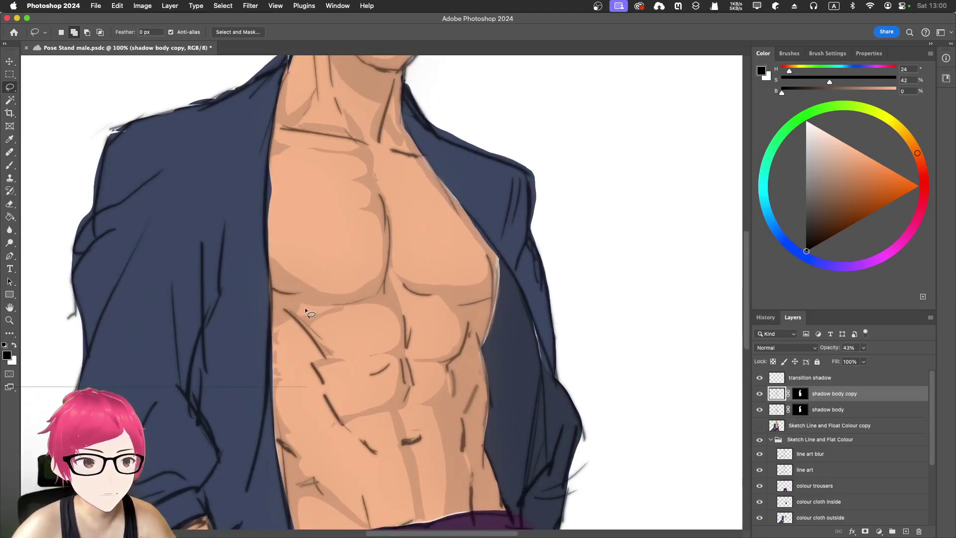
{"action": "left_click", "coordinate": [775, 413]}
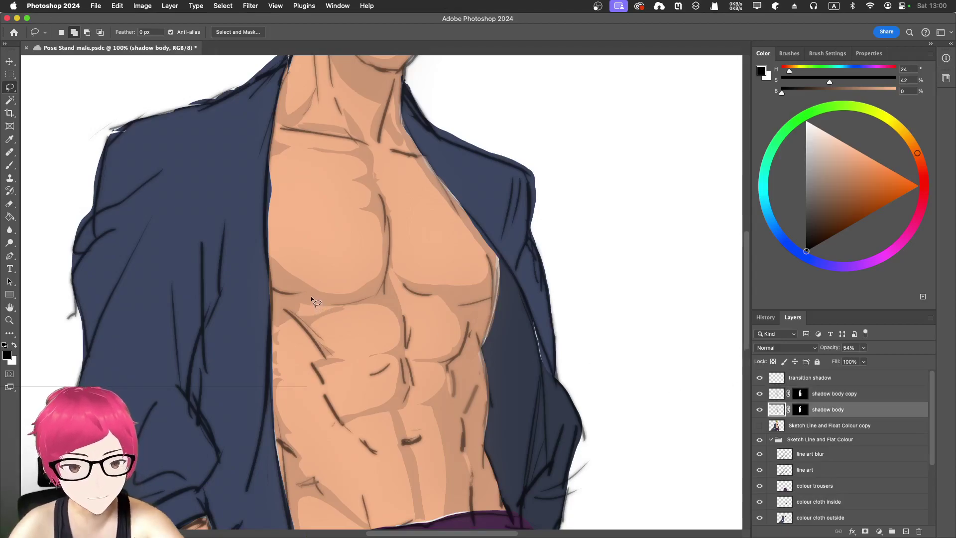
{"action": "mouse_move", "coordinate": [294, 309]}
{"action": "left_mouse_down"}
{"action": "mouse_move", "coordinate": [311, 320]}
{"action": "mouse_move", "coordinate": [331, 300]}
{"action": "mouse_move", "coordinate": [299, 306]}
{"action": "left_mouse_up"}
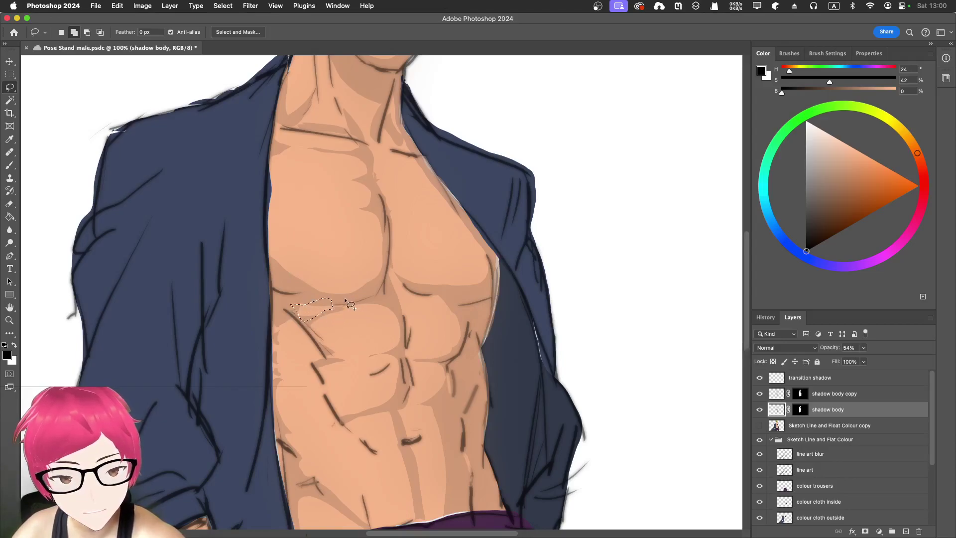
{"action": "left_click_drag", "start_coordinate": [336, 305], "coordinate": [342, 303]}
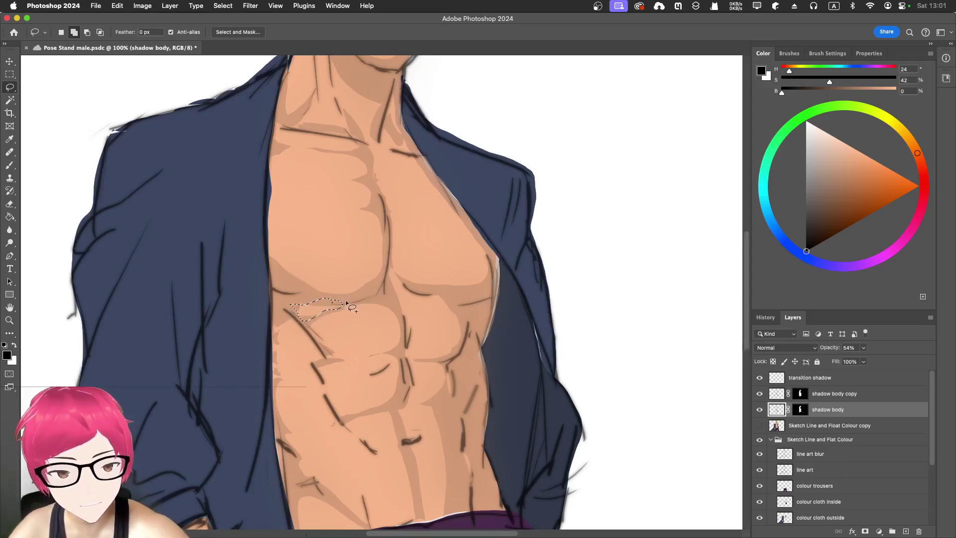
{"action": "key", "text": "shift+BackSpace"}
{"action": "key", "text": "Return"}
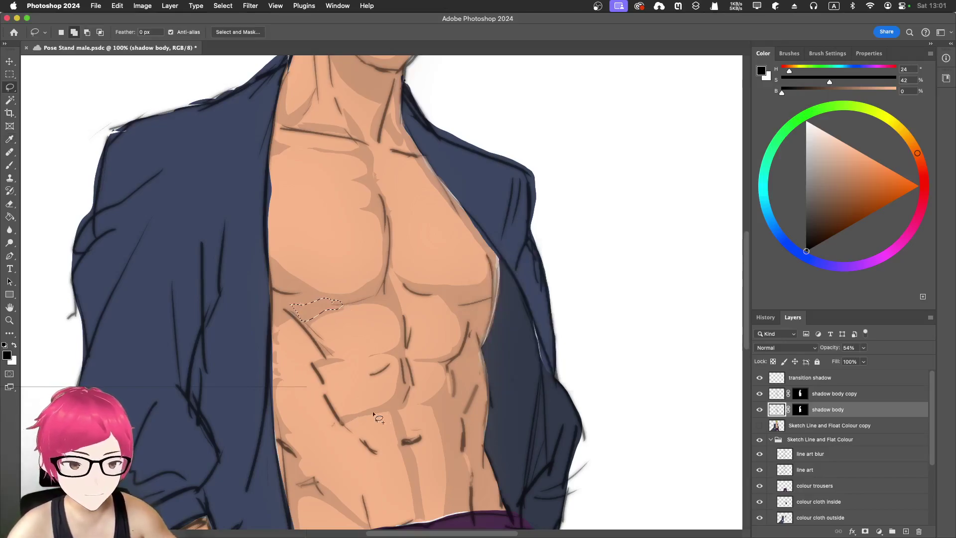
{"action": "key", "text": "super+minus"}
{"action": "key", "text": "super+minus"}
{"action": "key", "text": "super+minus"}
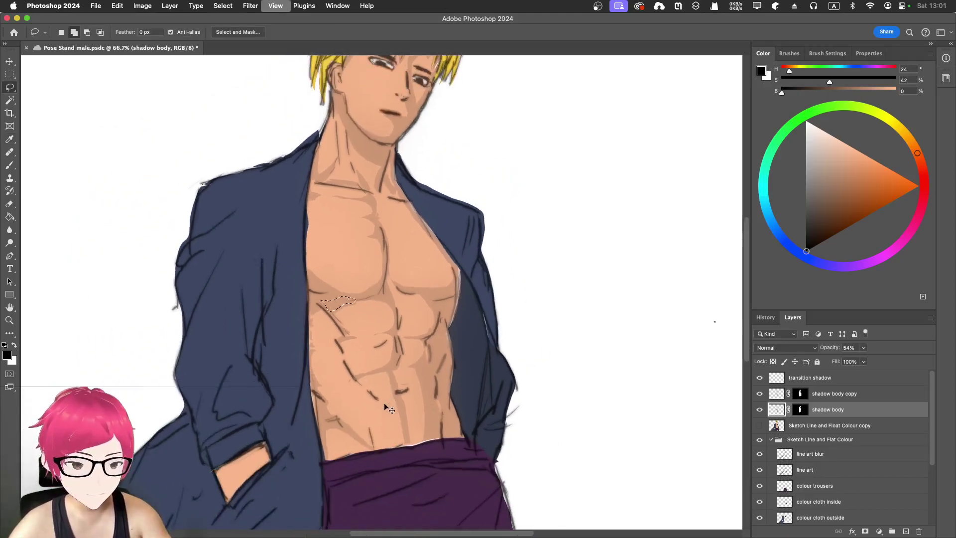
- Add the gap under the left pectoral, two slivers on the left flank and a patch above the navel to the selection
{"action": "key", "text": "super+plus"}
{"action": "key", "text": "super+plus"}
{"action": "key", "text": "super+plus"}
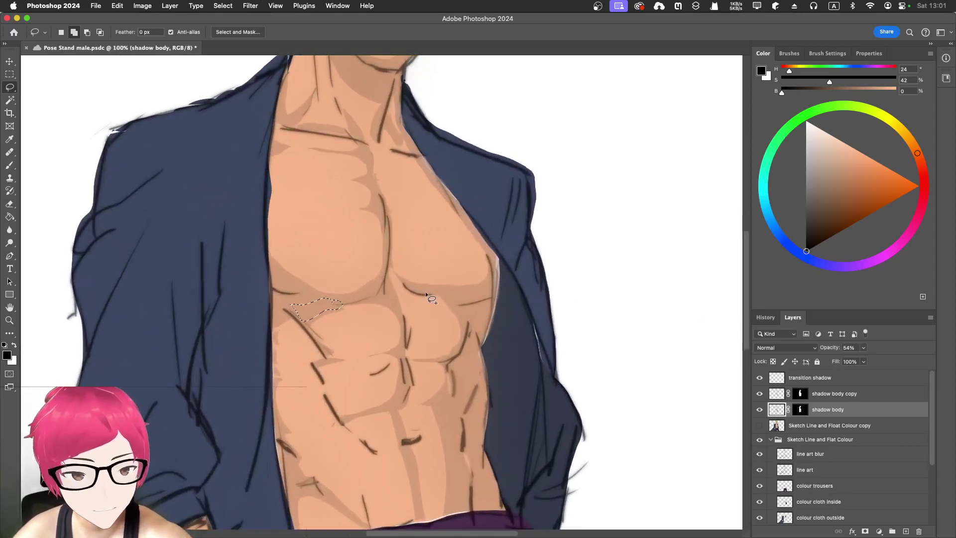
{"action": "left_click_drag", "start_coordinate": [441, 293], "coordinate": [424, 293]}
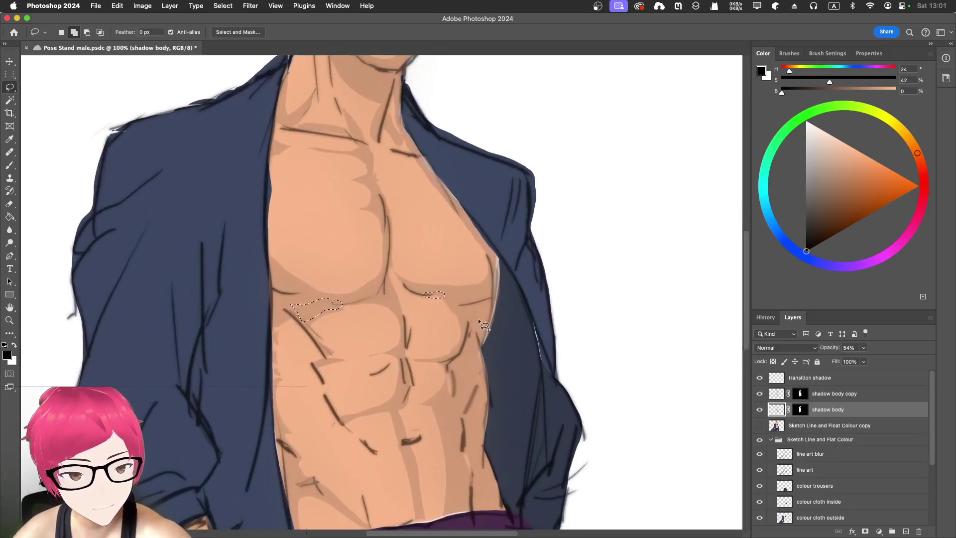
{"action": "mouse_move", "coordinate": [447, 372]}
{"action": "left_mouse_down"}
{"action": "mouse_move", "coordinate": [455, 375]}
{"action": "mouse_move", "coordinate": [448, 367]}
{"action": "left_mouse_up"}
{"action": "left_click_drag", "start_coordinate": [471, 483], "coordinate": [463, 436]}
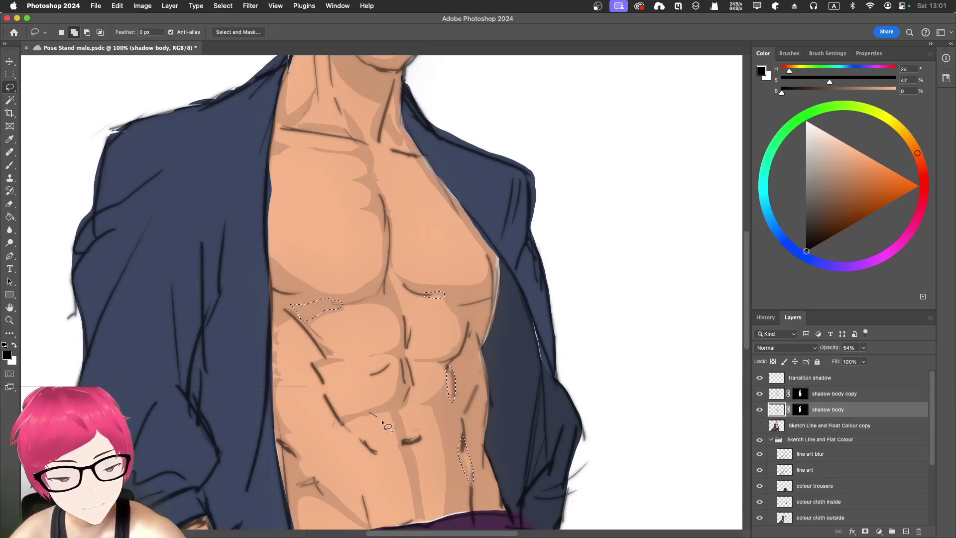
{"action": "left_click_drag", "start_coordinate": [395, 411], "coordinate": [394, 408]}
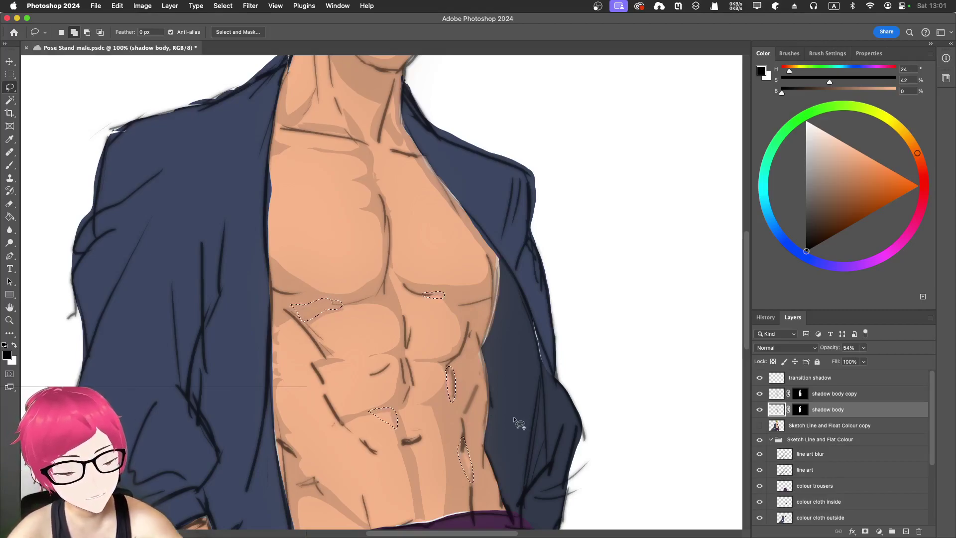
- Add a narrow strip along the lower abdomen's centre shadow, from below the navel to the waistband, to the selection
{"action": "scroll", "coordinate": [351, 453], "scroll_direction": "down", "scroll_amount": 5}
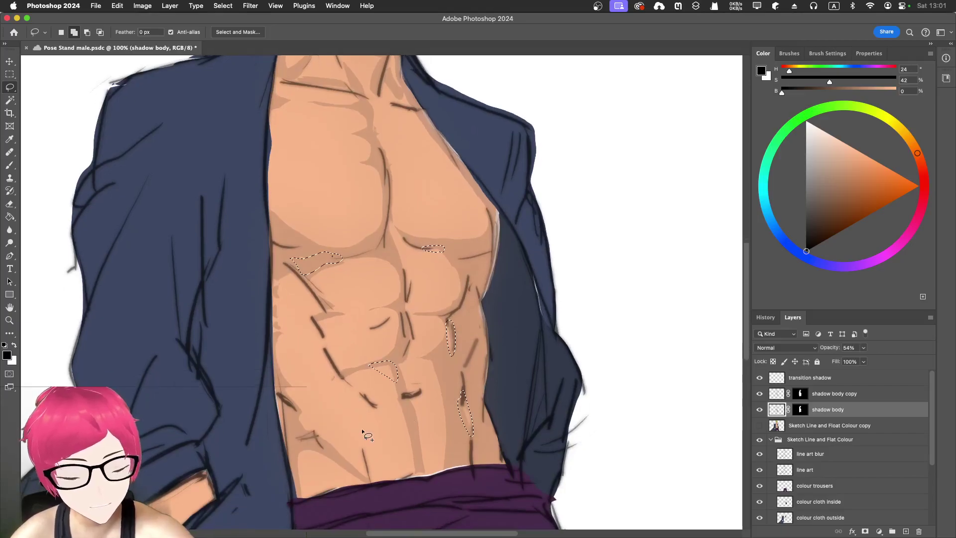
{"action": "left_click_drag", "start_coordinate": [407, 409], "coordinate": [403, 458]}
{"action": "key", "text": "super+z"}
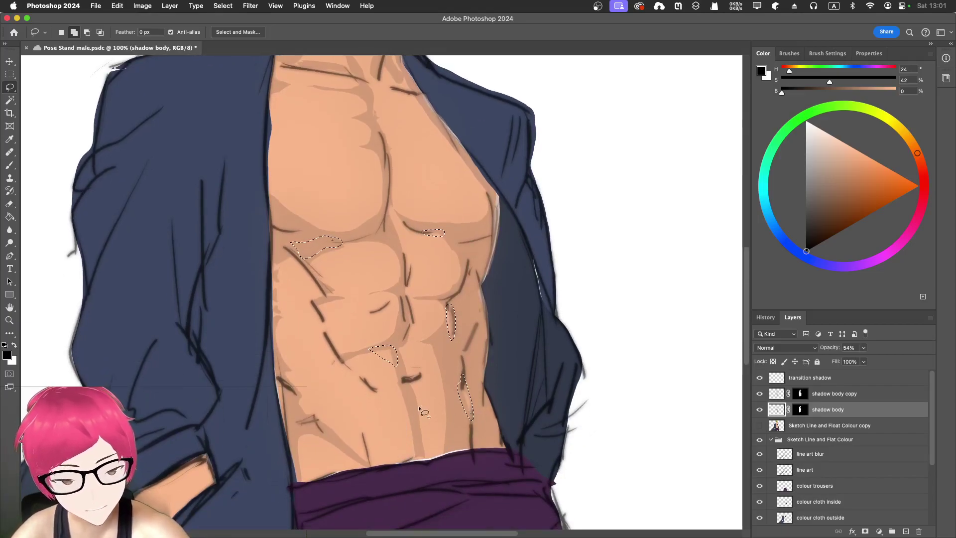
{"action": "mouse_move", "coordinate": [405, 400]}
{"action": "left_mouse_down"}
{"action": "mouse_move", "coordinate": [406, 461]}
{"action": "mouse_move", "coordinate": [419, 450]}
{"action": "left_mouse_up"}
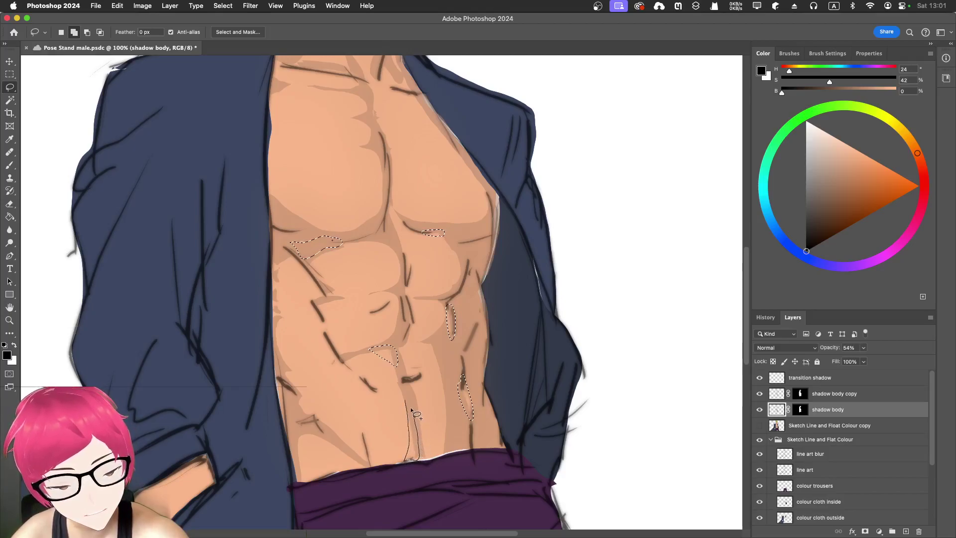
{"action": "left_click_drag", "start_coordinate": [406, 398], "coordinate": [406, 401]}
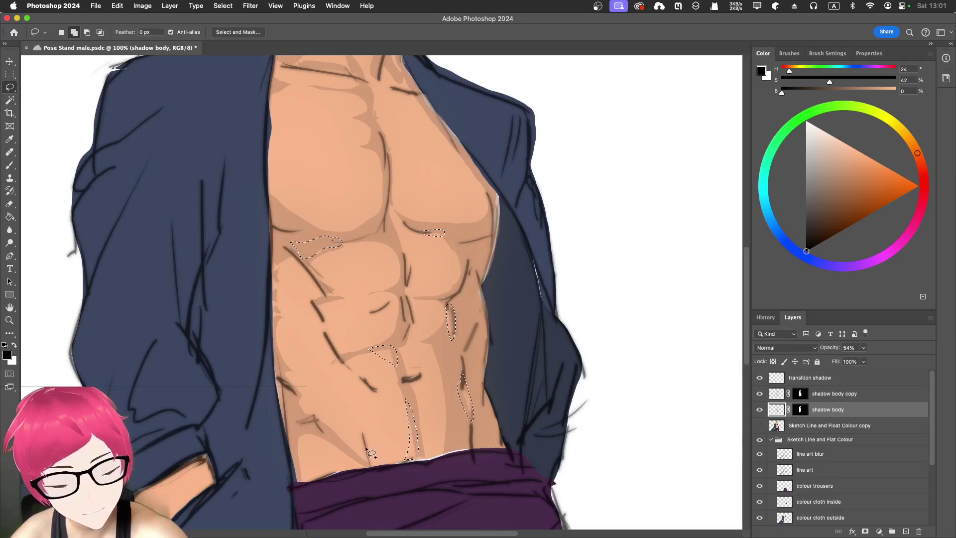
- Add slivers above the waistband and on the right flank to the selection, fill everything selected with the shadow colour, and deselect
{"action": "mouse_move", "coordinate": [374, 471]}
{"action": "left_mouse_down"}
{"action": "mouse_move", "coordinate": [391, 463]}
{"action": "mouse_move", "coordinate": [363, 433]}
{"action": "left_mouse_up"}
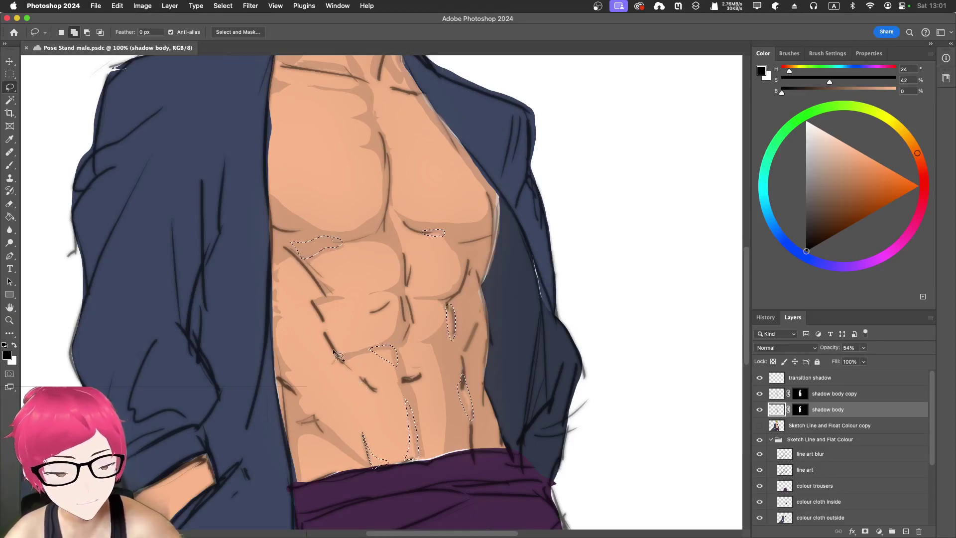
{"action": "key", "text": "shift+BackSpace"}
{"action": "key", "text": "Return"}
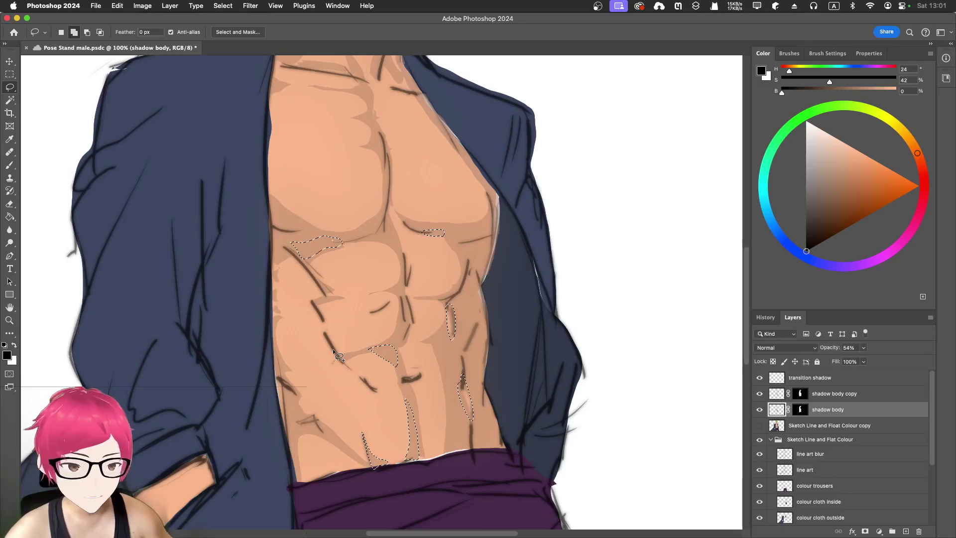
{"action": "key", "text": "super+d"}
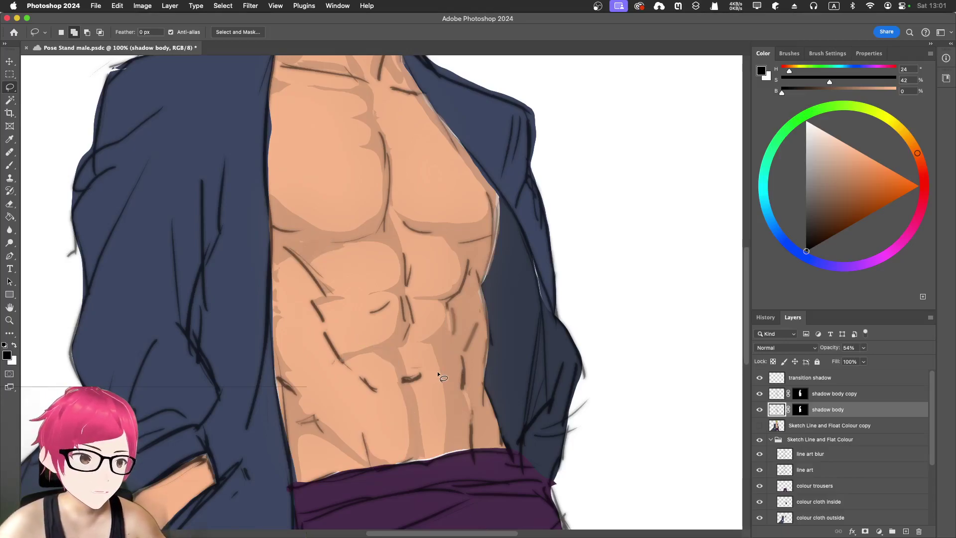
- Outline the thin gap between the figure's right upper and middle abdominal muscles, fill it with the shadow colour, and deselect
{"action": "scroll", "coordinate": [438, 376], "scroll_direction": "up", "scroll_amount": 2}
{"action": "key", "text": "super+minus"}
{"action": "key", "text": "super+minus"}
{"action": "key", "text": "super+minus"}
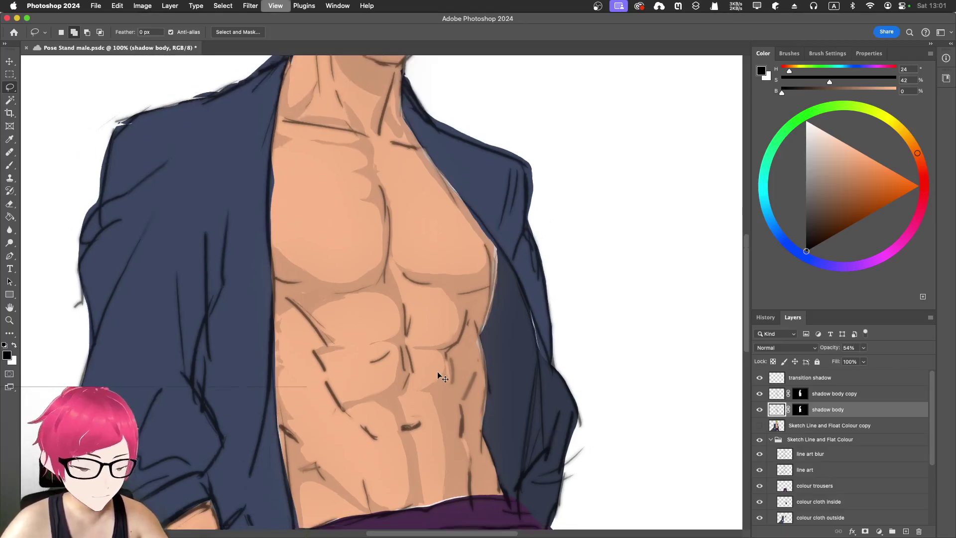
{"action": "key", "text": "super+plus"}
{"action": "key", "text": "super+plus"}
{"action": "key", "text": "super+plus"}
{"action": "key", "text": "super+plus"}
{"action": "key", "text": "super+plus"}
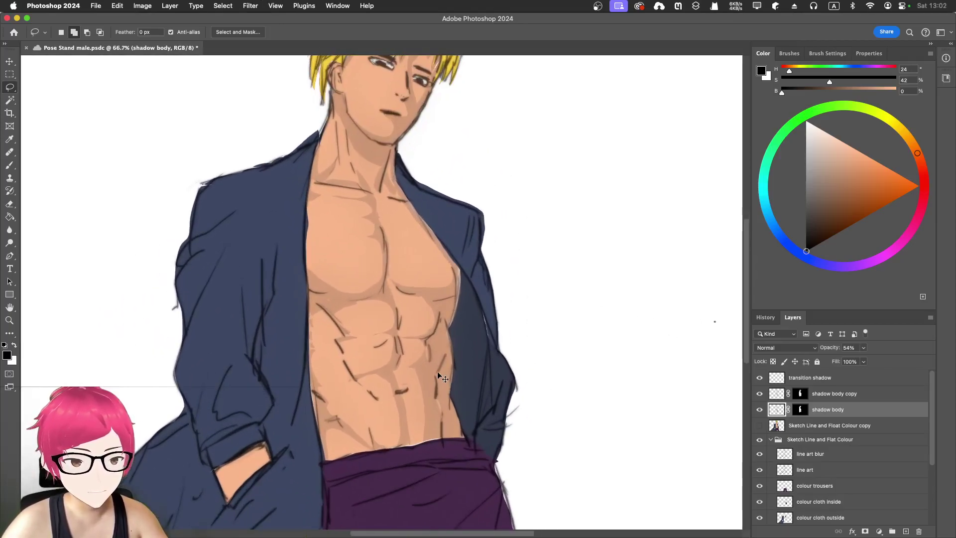
{"action": "key", "text": "super+minus"}
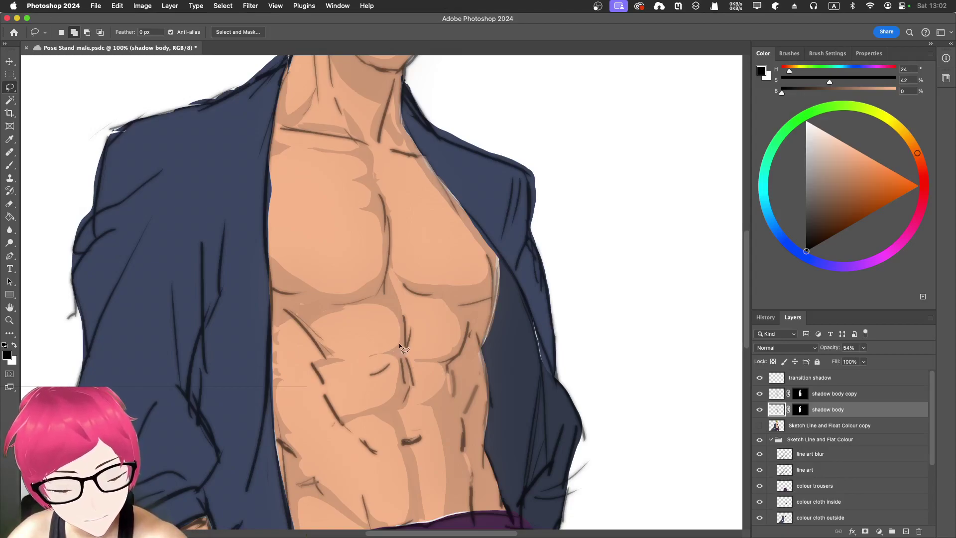
{"action": "mouse_move", "coordinate": [398, 345]}
{"action": "left_mouse_down"}
{"action": "mouse_move", "coordinate": [369, 359]}
{"action": "mouse_move", "coordinate": [404, 357]}
{"action": "mouse_move", "coordinate": [400, 345]}
{"action": "left_mouse_up"}
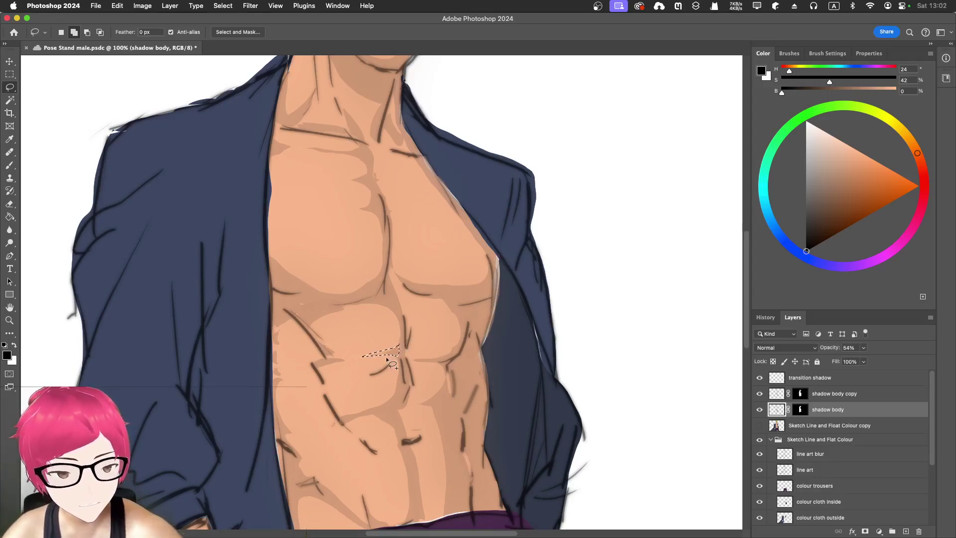
{"action": "key", "text": "shift+BackSpace"}
{"action": "key", "text": "Return"}
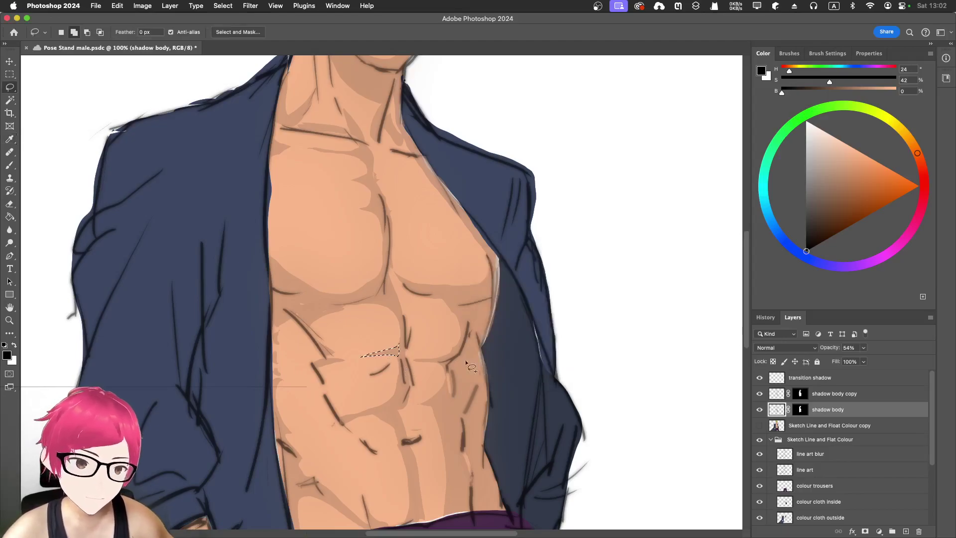
{"action": "key", "text": "ctrl+d"}
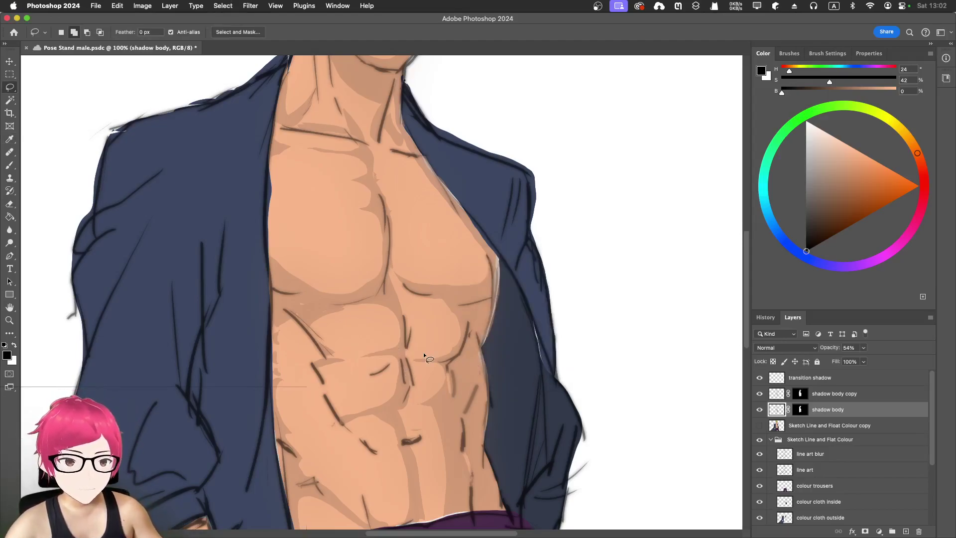
- Compare the whole figure with and without the Sketch Line and Float Colour copy layer, and check the line art layer's contribution
{"action": "key", "text": "super+minus"}
{"action": "key", "text": "super+minus"}
{"action": "key", "text": "super+minus"}
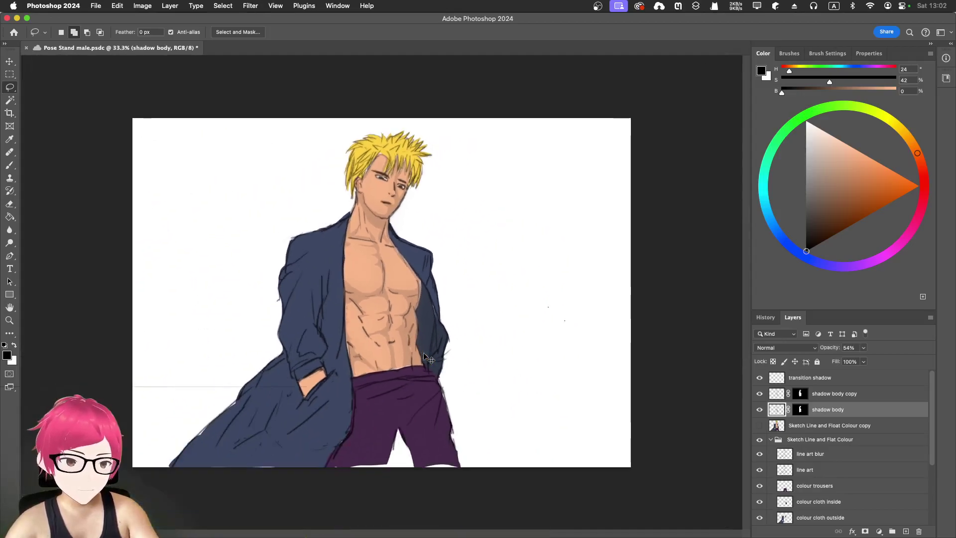
{"action": "left_click", "coordinate": [759, 425]}
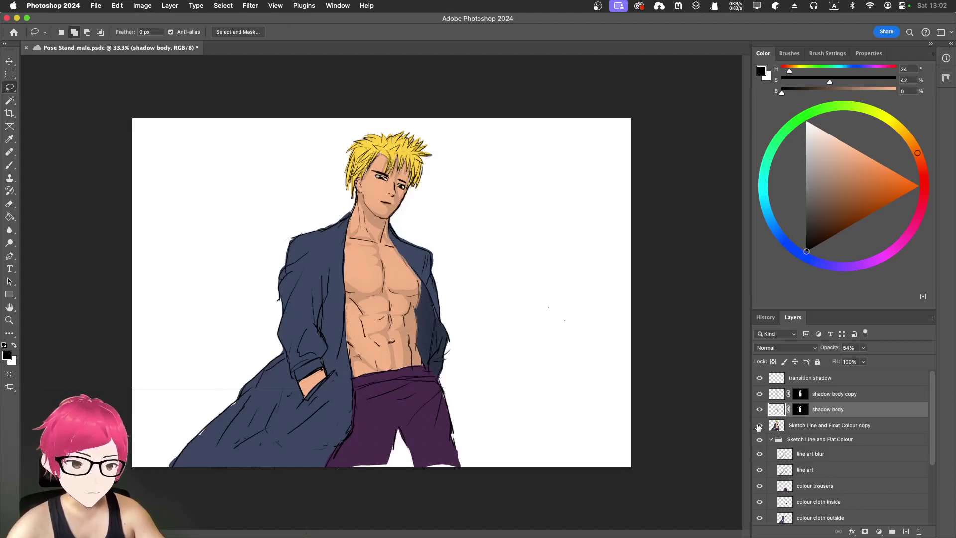
{"action": "left_click", "coordinate": [759, 426]}
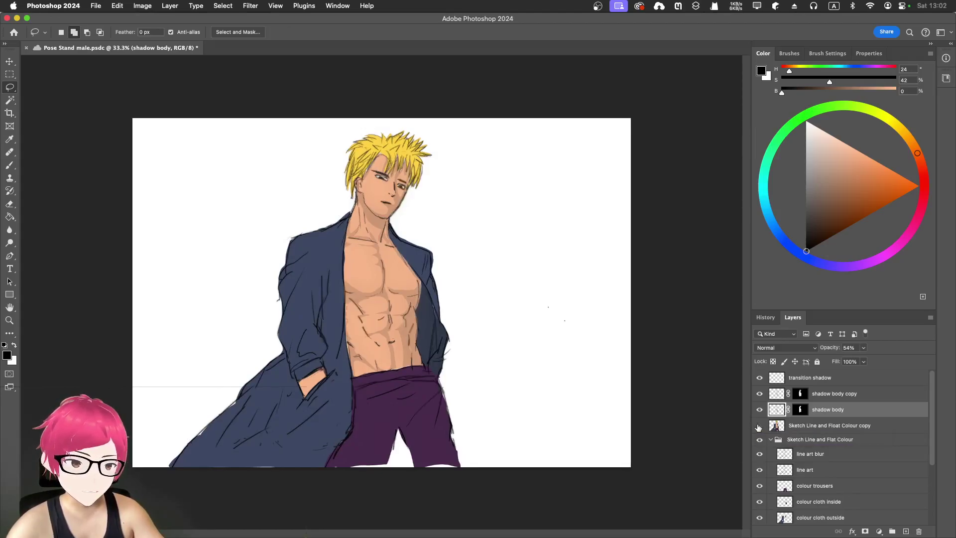
{"action": "left_click", "coordinate": [759, 426]}
{"action": "left_click", "coordinate": [759, 426]}
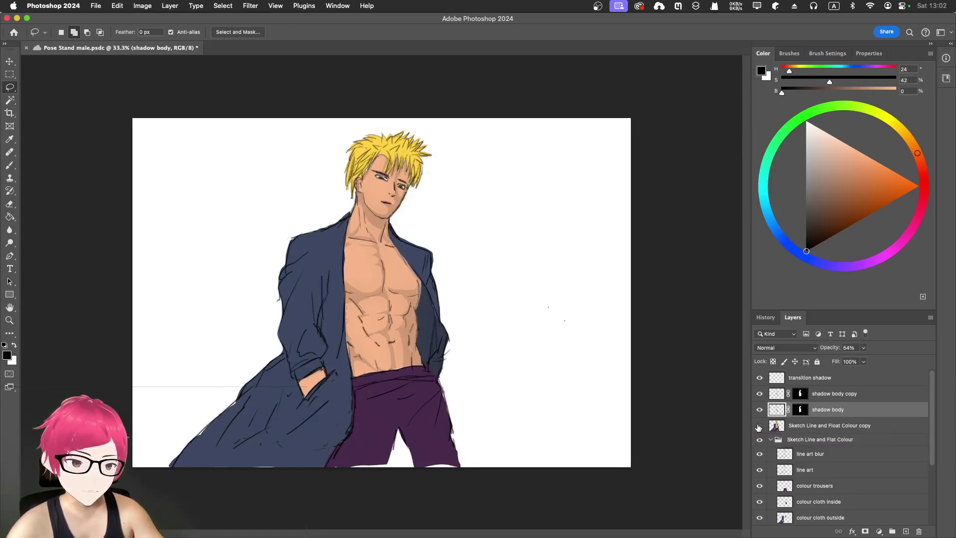
{"action": "left_click", "coordinate": [758, 426]}
{"action": "left_click", "coordinate": [759, 426]}
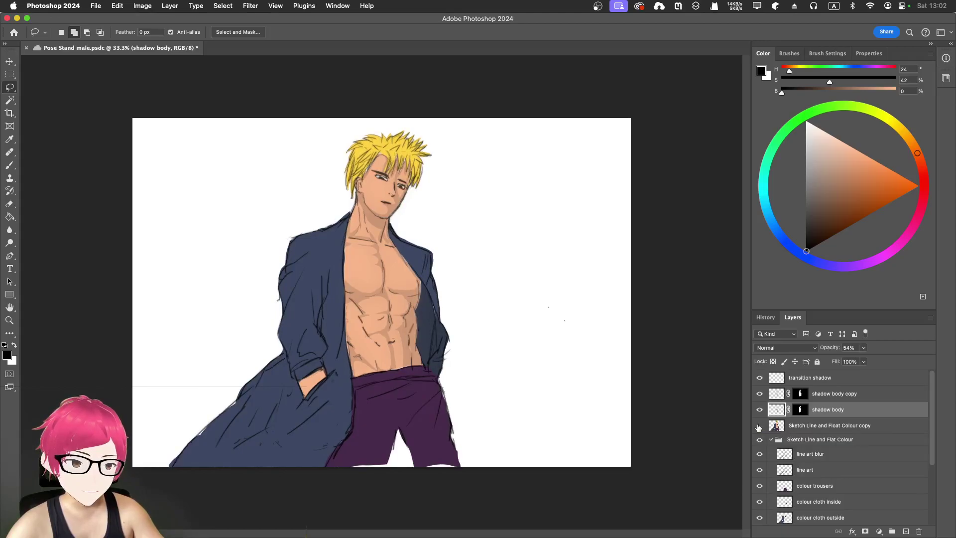
{"action": "left_click", "coordinate": [758, 426]}
{"action": "left_click", "coordinate": [758, 426]}
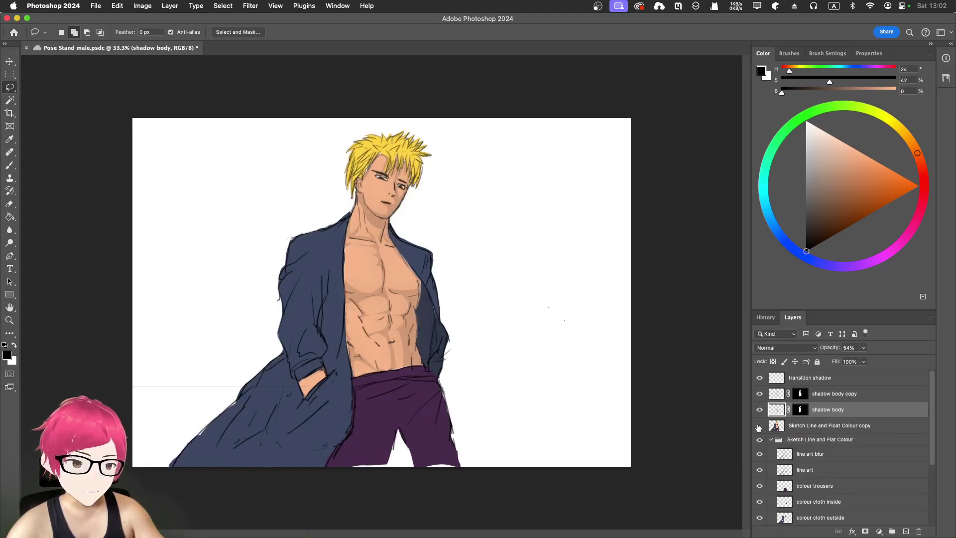
{"action": "left_click", "coordinate": [758, 470]}
{"action": "left_click", "coordinate": [758, 469]}
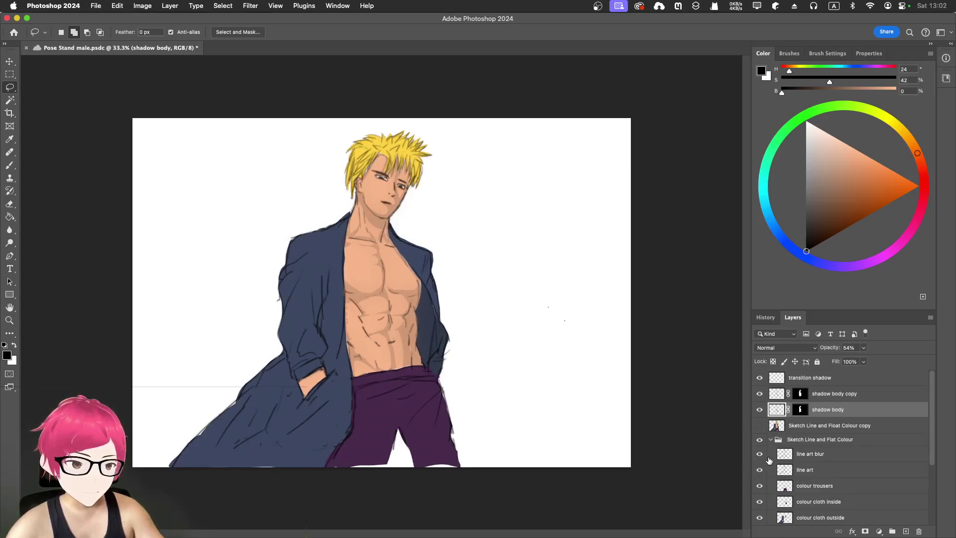
- Hide the line art blur layer and set the line art layer's opacity to 100%
{"action": "left_click", "coordinate": [759, 453]}
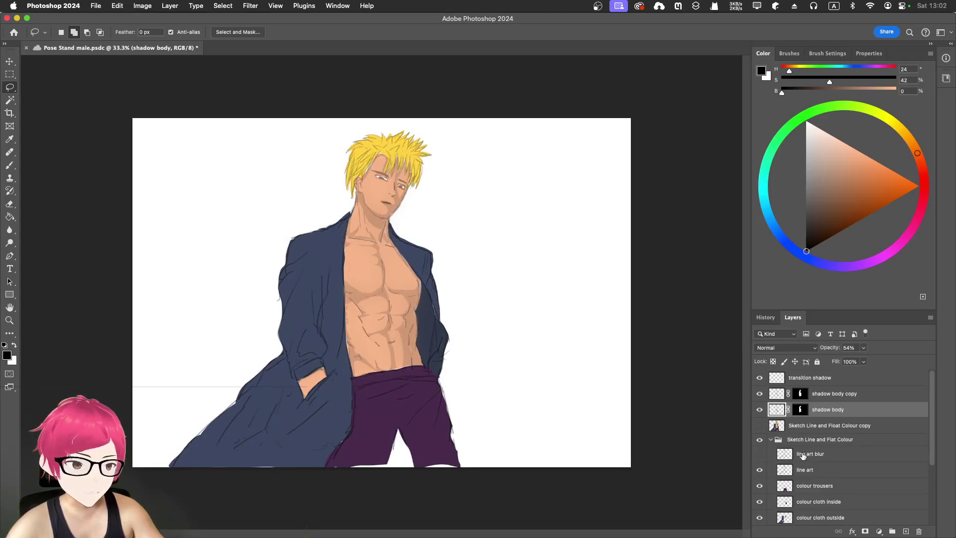
{"action": "left_click", "coordinate": [792, 469]}
{"action": "left_click", "coordinate": [759, 471]}
{"action": "left_click", "coordinate": [760, 471]}
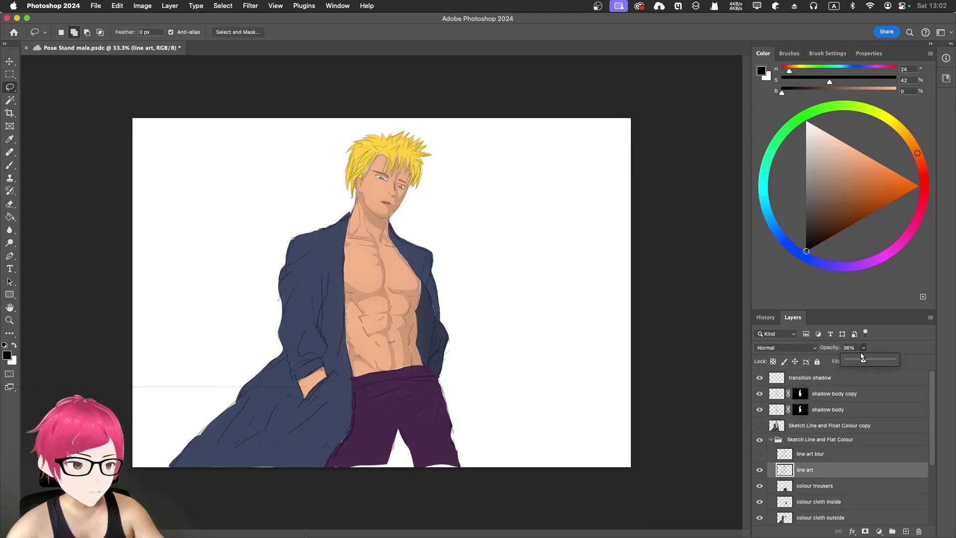
{"action": "left_click_drag", "start_coordinate": [862, 348], "coordinate": [904, 365]}
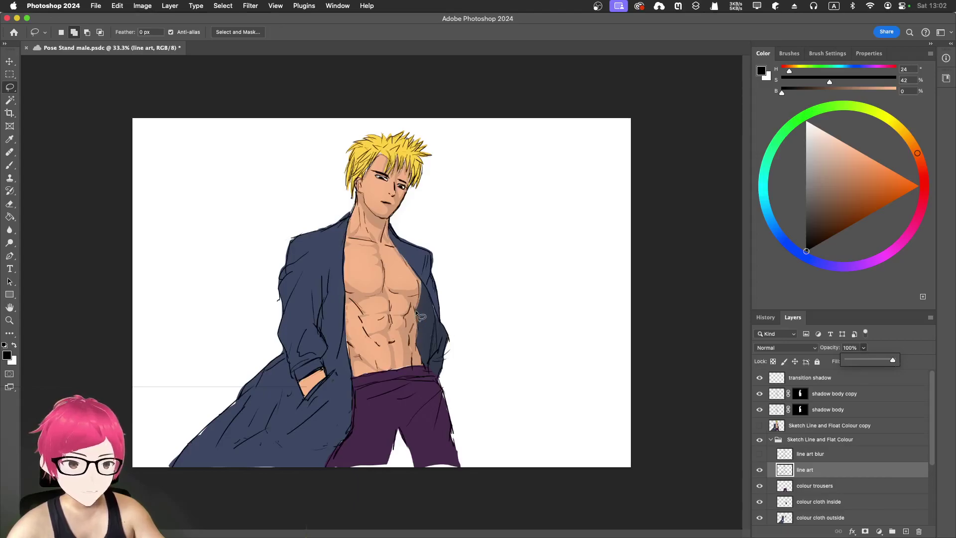
- Erase the two thick black line segments along the figure's right flank on the line art layer
{"action": "key", "text": "super+equal"}
{"action": "key", "text": "super+equal"}
{"action": "key", "text": "super+equal"}
{"action": "scroll", "coordinate": [398, 422], "scroll_direction": "down", "scroll_amount": 5}
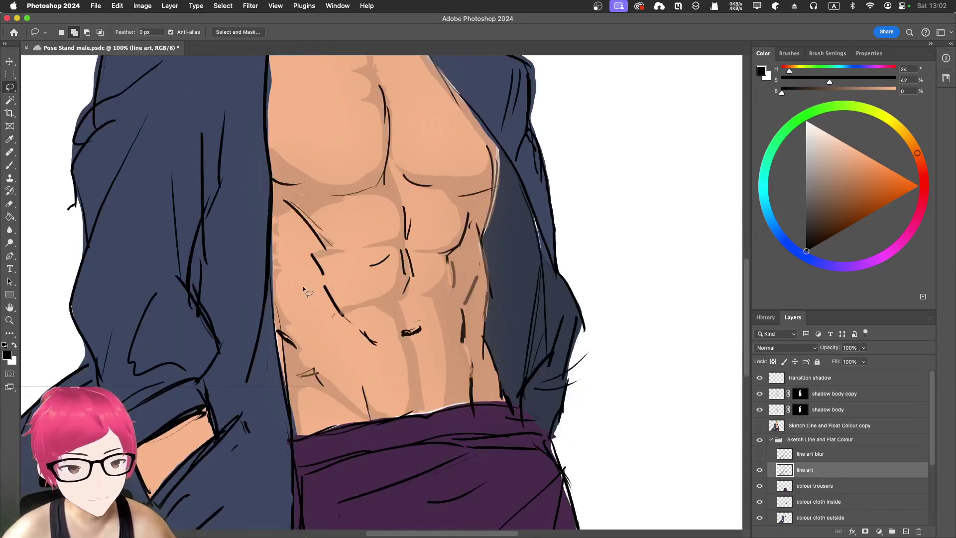
{"action": "key", "text": "e"}
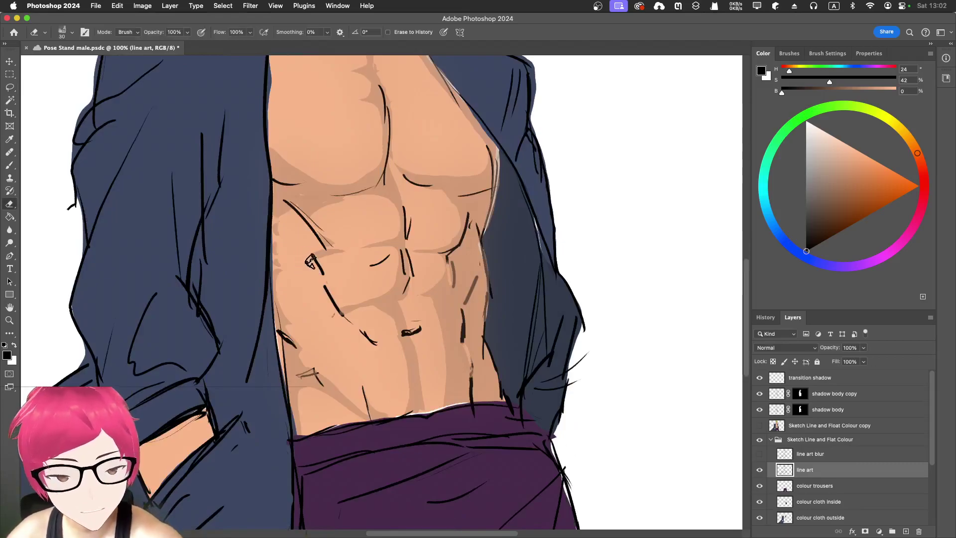
{"action": "left_click_drag", "start_coordinate": [306, 256], "coordinate": [318, 274]}
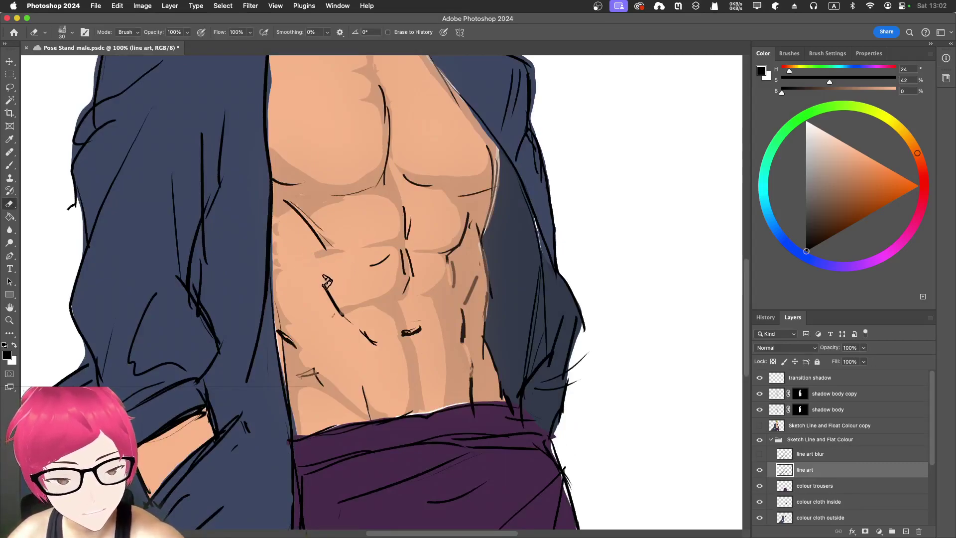
{"action": "left_click_drag", "start_coordinate": [329, 284], "coordinate": [340, 311]}
- Try redrawing the erased right flank line with the brush at 63% opacity and 49% flow, and restore both settings to 100%
{"action": "key", "text": "b"}
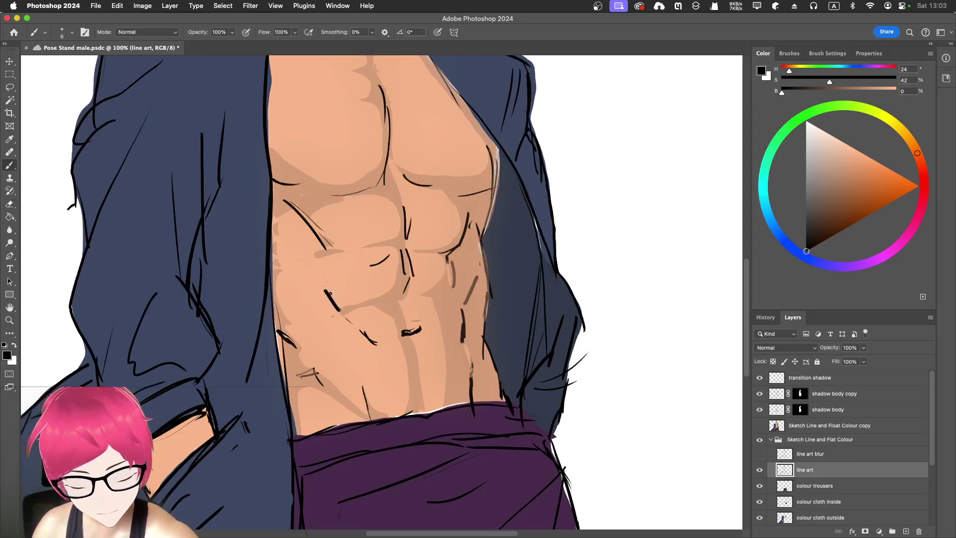
{"action": "key", "text": "super+z"}
{"action": "left_click", "coordinate": [295, 32]}
{"action": "left_click_drag", "start_coordinate": [293, 44], "coordinate": [215, 46]}
{"action": "left_click_drag", "start_coordinate": [317, 282], "coordinate": [338, 310]}
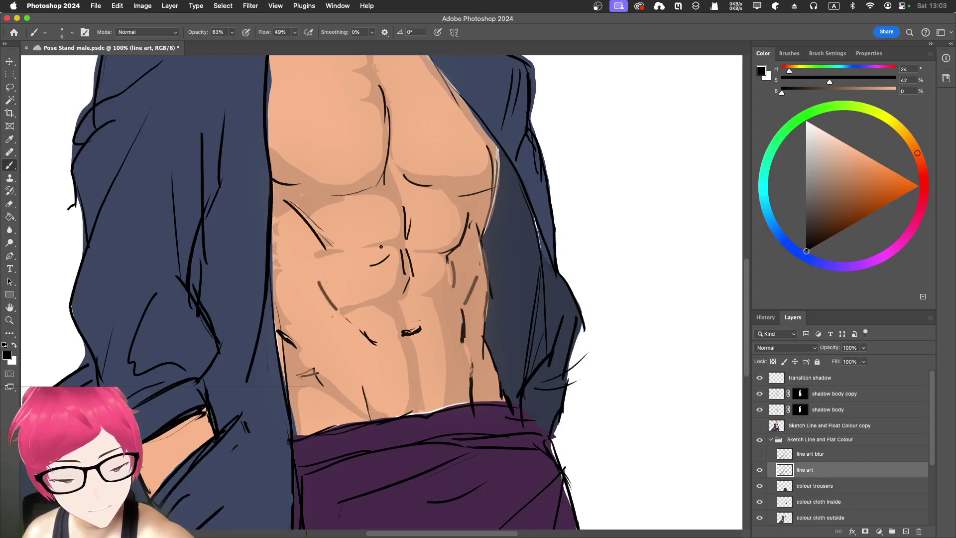
{"action": "key", "text": "super+z"}
{"action": "left_click", "coordinate": [295, 32]}
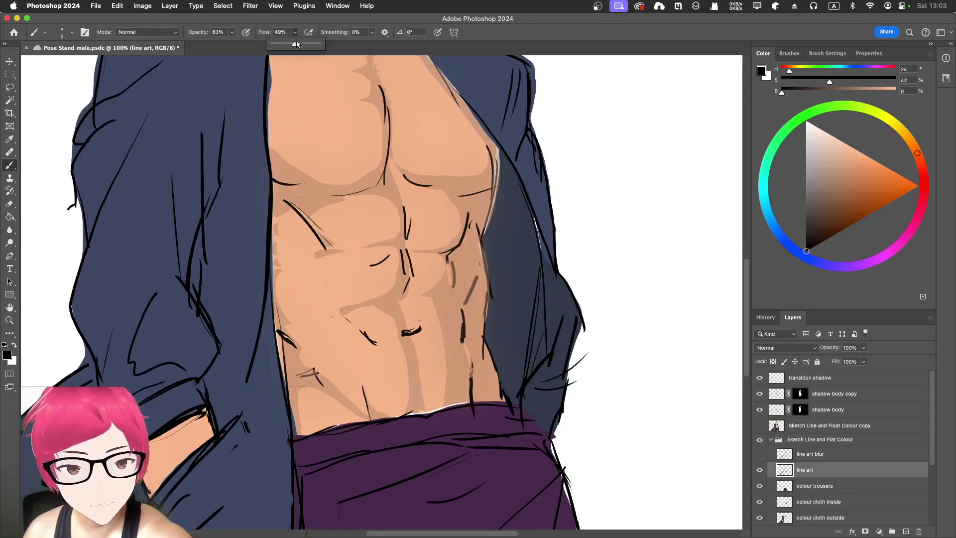
{"action": "left_click_drag", "start_coordinate": [295, 44], "coordinate": [308, 44]}
{"action": "left_click", "coordinate": [232, 32]}
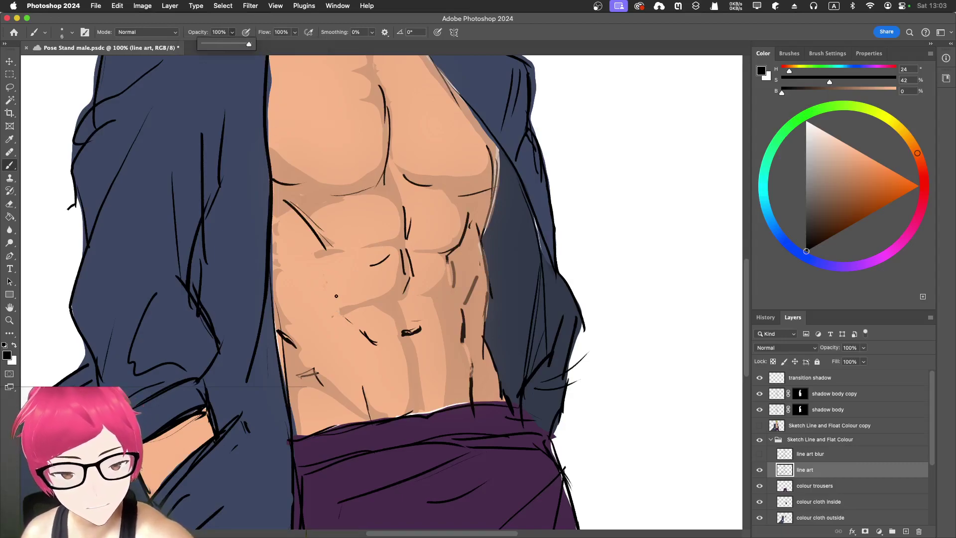
- Reduce the brush size to 3 and redraw the right flank line beside the middle abdominal muscle as a short thin stroke
{"action": "key", "text": "bracketleft"}
{"action": "key", "text": "bracketleft"}
{"action": "key", "text": "bracketleft"}
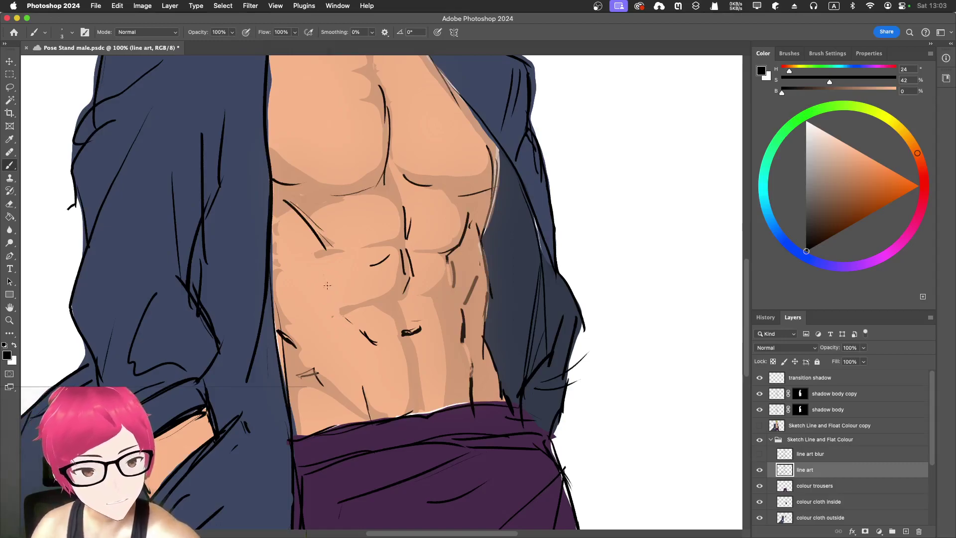
{"action": "left_click_drag", "start_coordinate": [321, 294], "coordinate": [343, 313]}
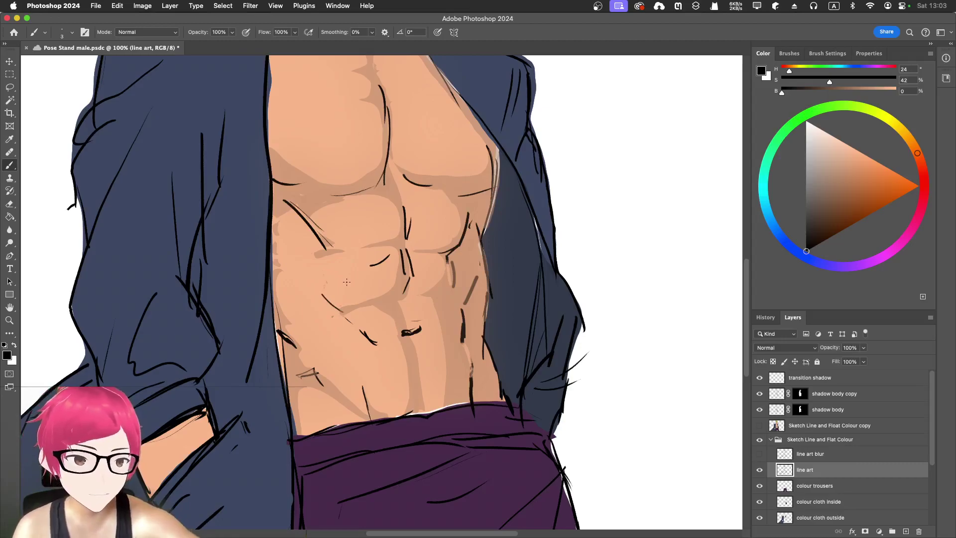
- Erase the thick diagonal mark on the navel's right side and add a short thin brush stroke on the flank above the redrawn line
{"action": "key", "text": "e"}
{"action": "mouse_move", "coordinate": [374, 345]}
{"action": "left_mouse_down"}
{"action": "mouse_move", "coordinate": [365, 335]}
{"action": "mouse_move", "coordinate": [373, 343]}
{"action": "left_mouse_up"}
{"action": "key", "text": "b"}
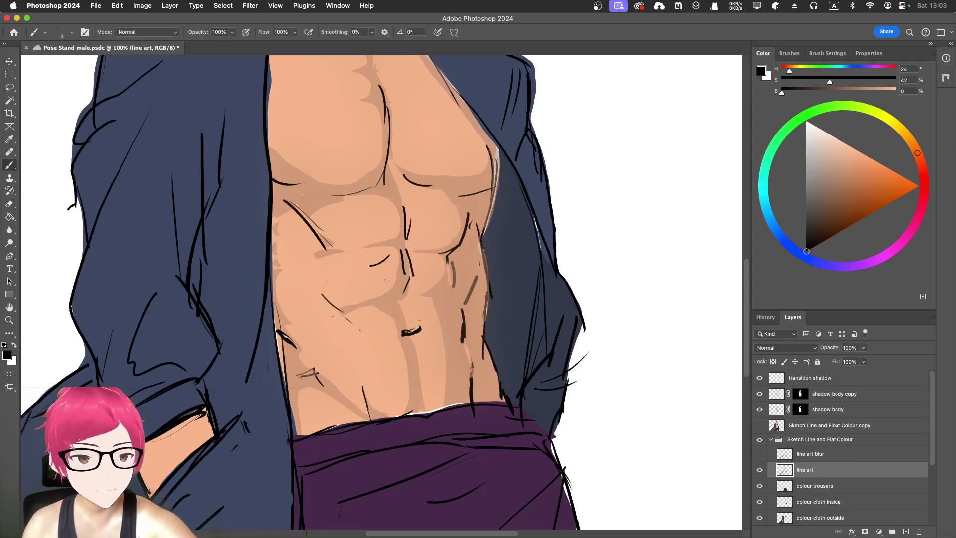
{"action": "scroll", "coordinate": [343, 258], "scroll_direction": "up", "scroll_amount": 2}
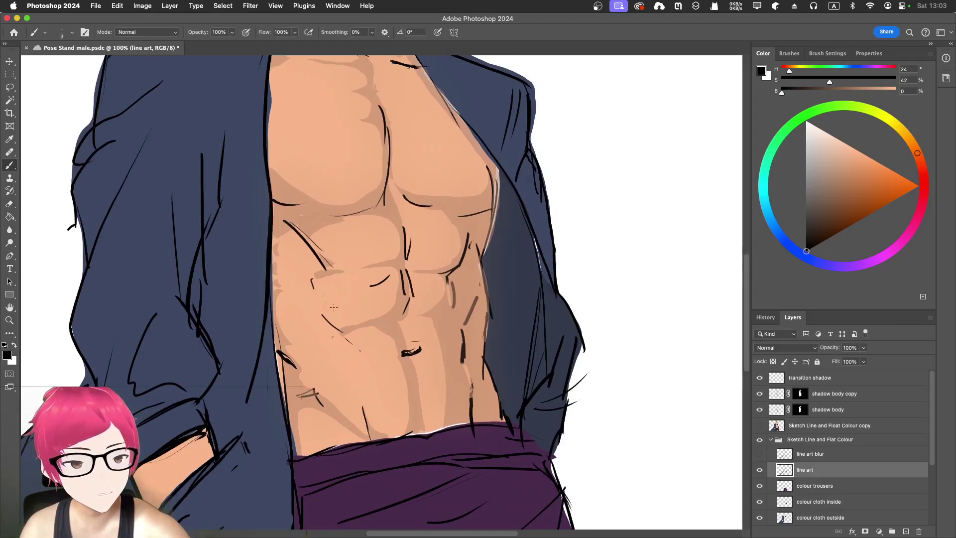
- Erase the short line on the lower left abdomen above the waistband and redraw it as a thin diagonal brush stroke
{"action": "scroll", "coordinate": [363, 410], "scroll_direction": "down", "scroll_amount": 2}
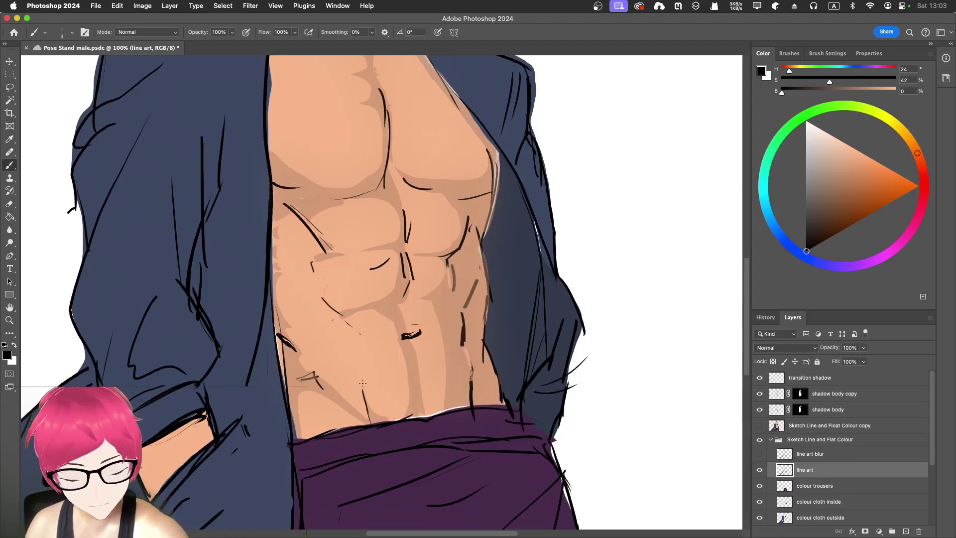
{"action": "key", "text": "e"}
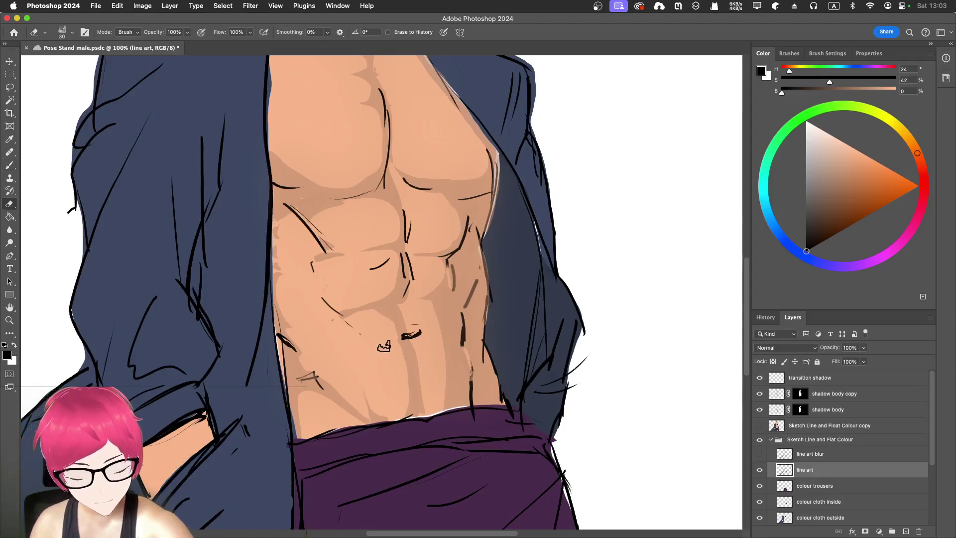
{"action": "key", "text": "b"}
{"action": "left_click_drag", "start_coordinate": [362, 399], "coordinate": [374, 423]}
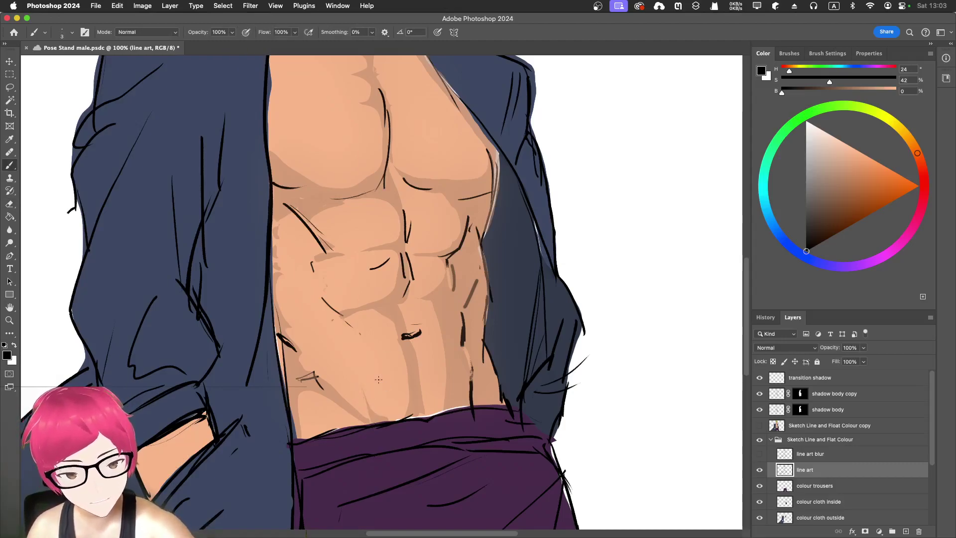
{"action": "left_click_drag", "start_coordinate": [360, 393], "coordinate": [374, 423]}
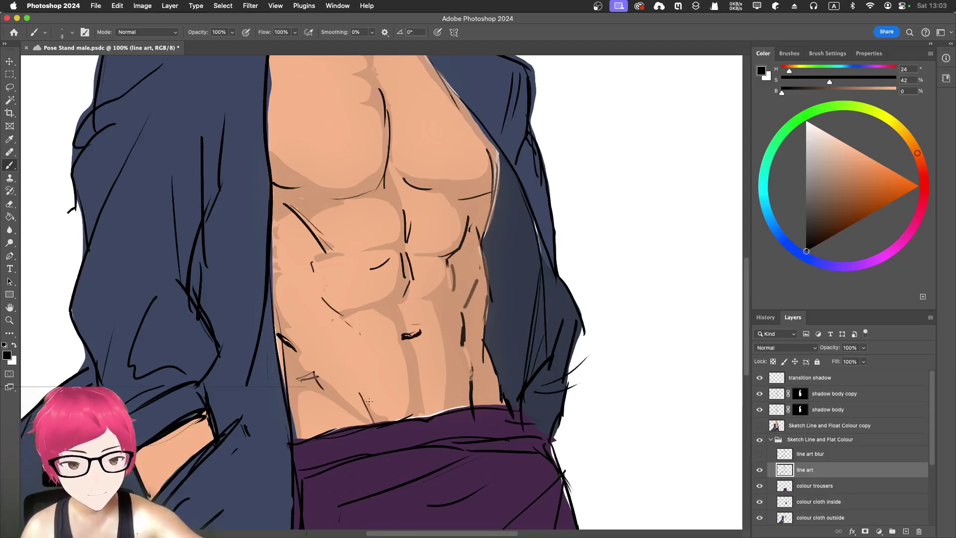
{"action": "key", "text": "super+z"}
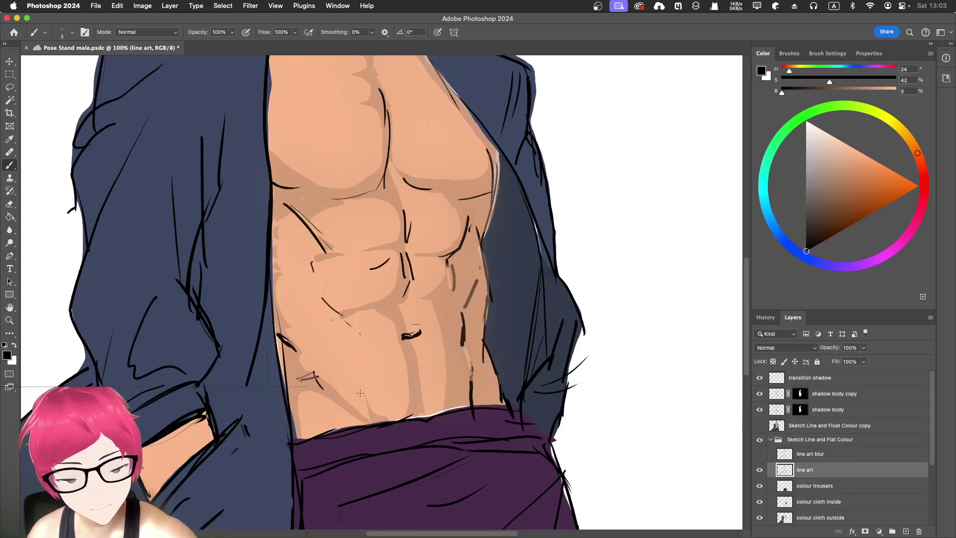
{"action": "left_click_drag", "start_coordinate": [360, 394], "coordinate": [374, 421]}
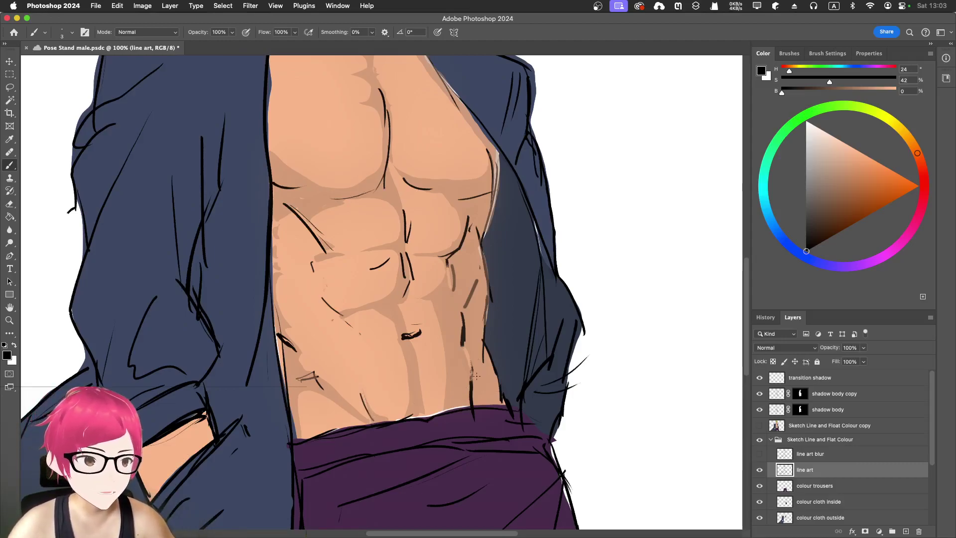
- Erase most of the thick line above the waistband on the right flank and thin the grey diagonal mark beside the abdominal muscles
{"action": "key", "text": "e"}
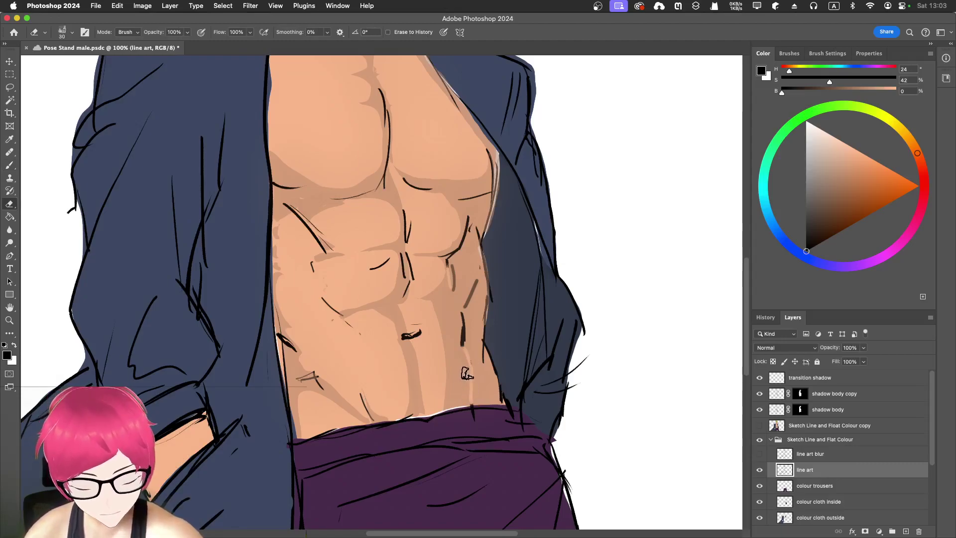
{"action": "key", "text": "b"}
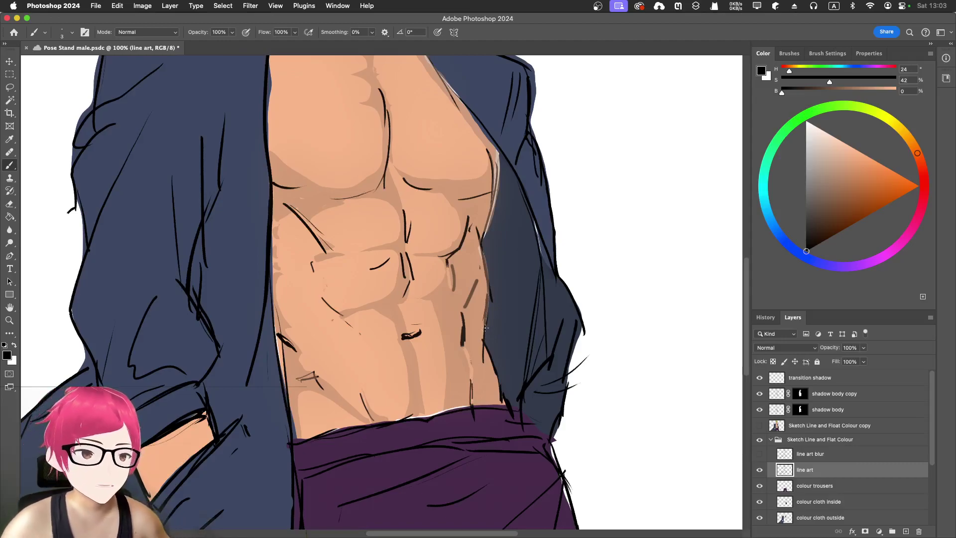
{"action": "scroll", "coordinate": [505, 307], "scroll_direction": "up", "scroll_amount": 3}
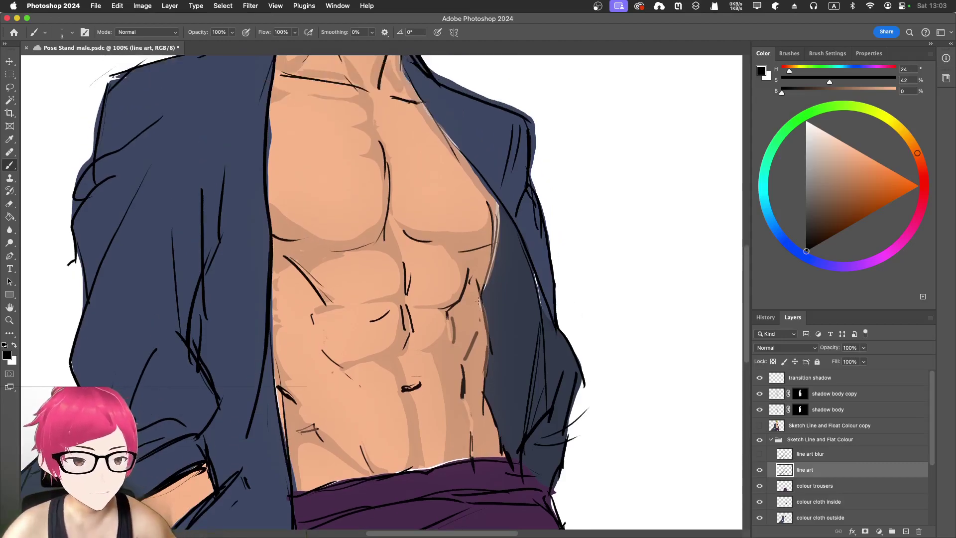
{"action": "key", "text": "e"}
{"action": "mouse_move", "coordinate": [476, 335]}
{"action": "left_mouse_down"}
{"action": "mouse_move", "coordinate": [467, 355]}
{"action": "mouse_move", "coordinate": [473, 325]}
{"action": "left_mouse_up"}
{"action": "key", "text": "b"}
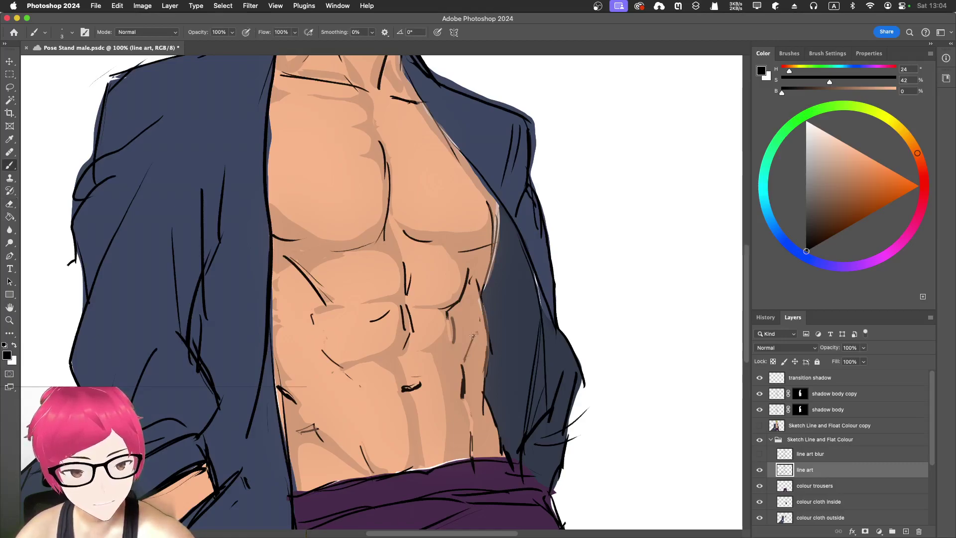
{"action": "scroll", "coordinate": [518, 285], "scroll_direction": "up", "scroll_amount": 5}
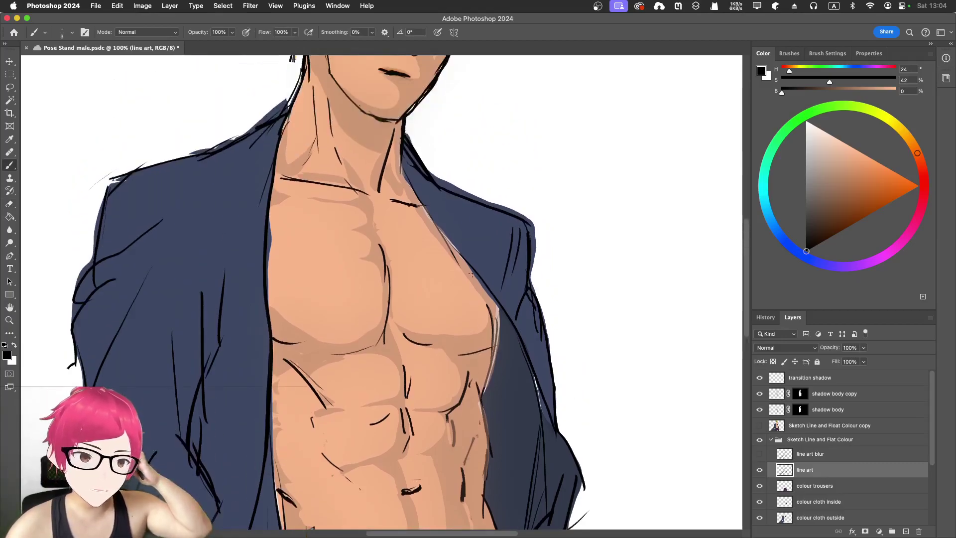
{"action": "scroll", "coordinate": [470, 272], "scroll_direction": "down", "scroll_amount": 5}
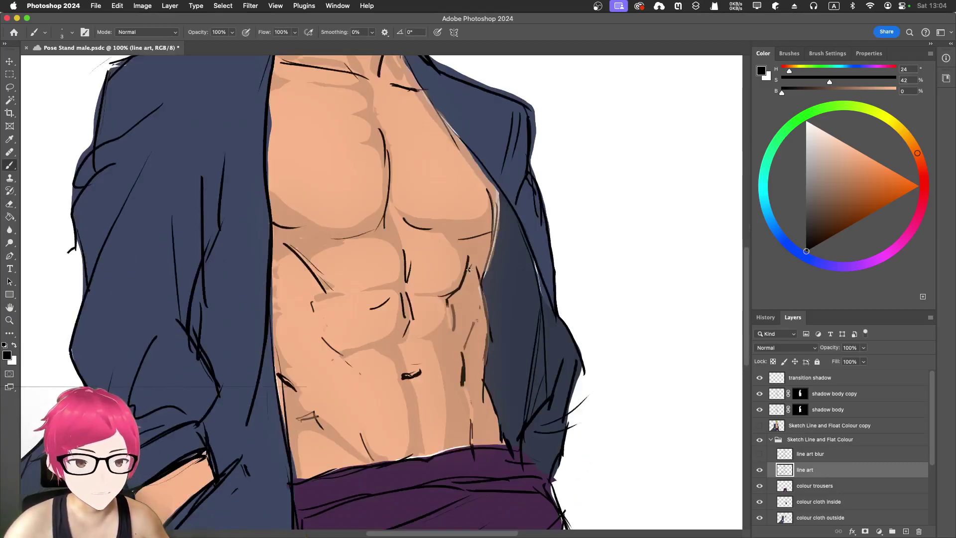
- Erase the small outline marks along the outer edge of the left middle abdominal muscle on the line art layer
{"action": "key", "text": "e"}
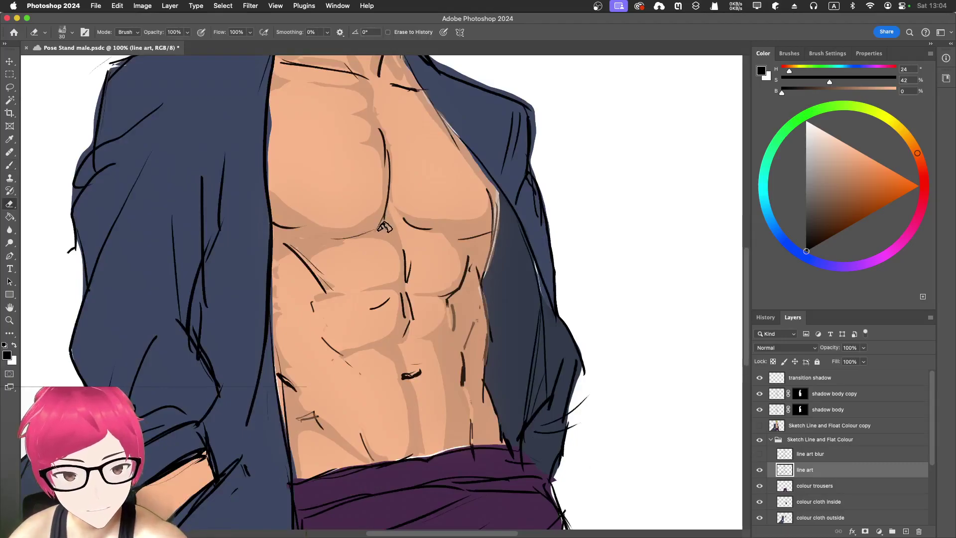
{"action": "scroll", "coordinate": [389, 229], "scroll_direction": "down", "scroll_amount": 2}
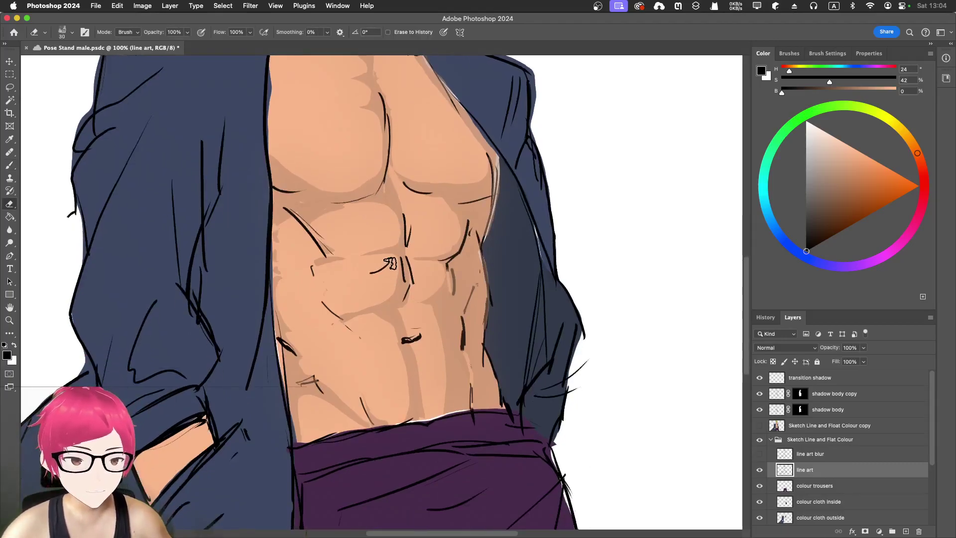
{"action": "key", "text": "super+minus"}
{"action": "key", "text": "super+minus"}
{"action": "key", "text": "super+minus"}
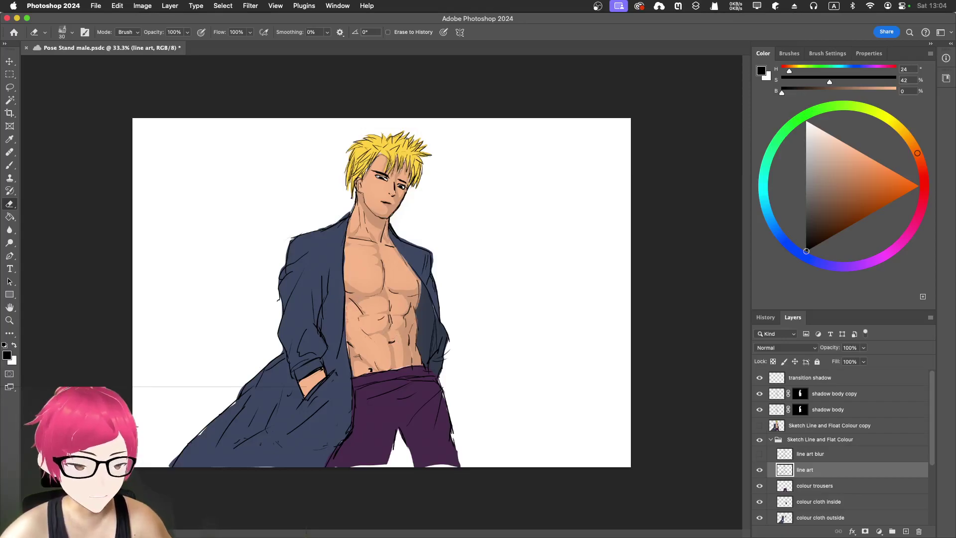
{"action": "scroll", "coordinate": [370, 373], "scroll_direction": "up", "scroll_amount": 5}
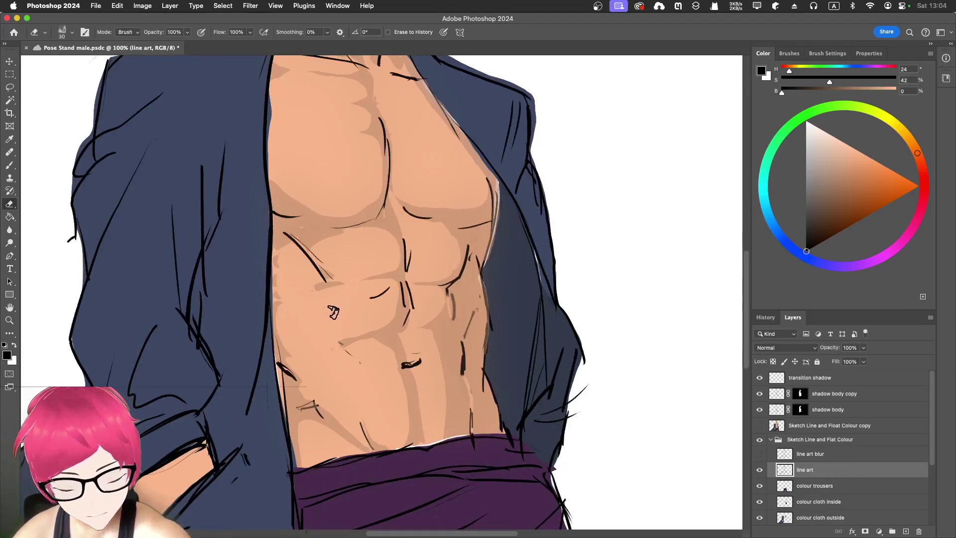
- Redraw the left middle abdominal muscle's outer lower edge as one short thin stroke, undoing the first attempts
{"action": "key", "text": "b"}
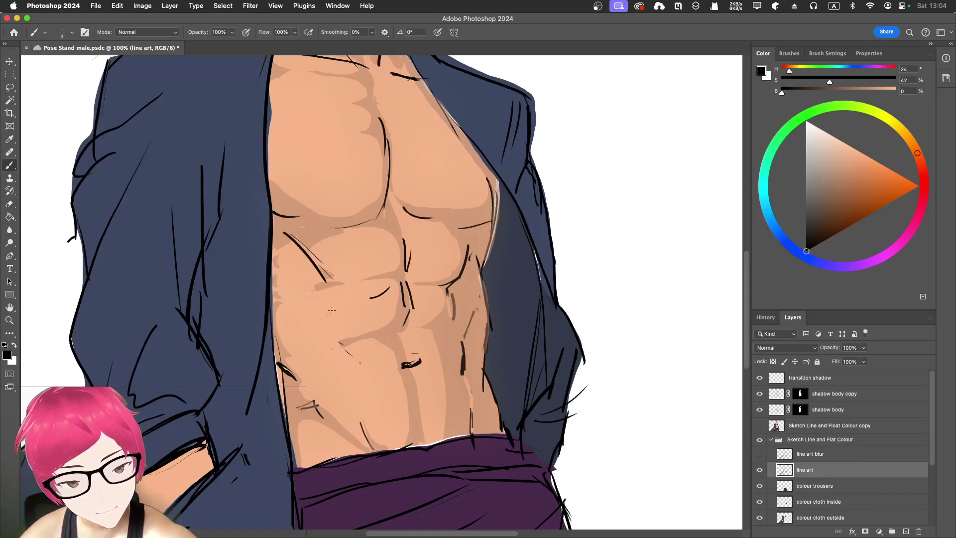
{"action": "left_click_drag", "start_coordinate": [331, 320], "coordinate": [349, 335]}
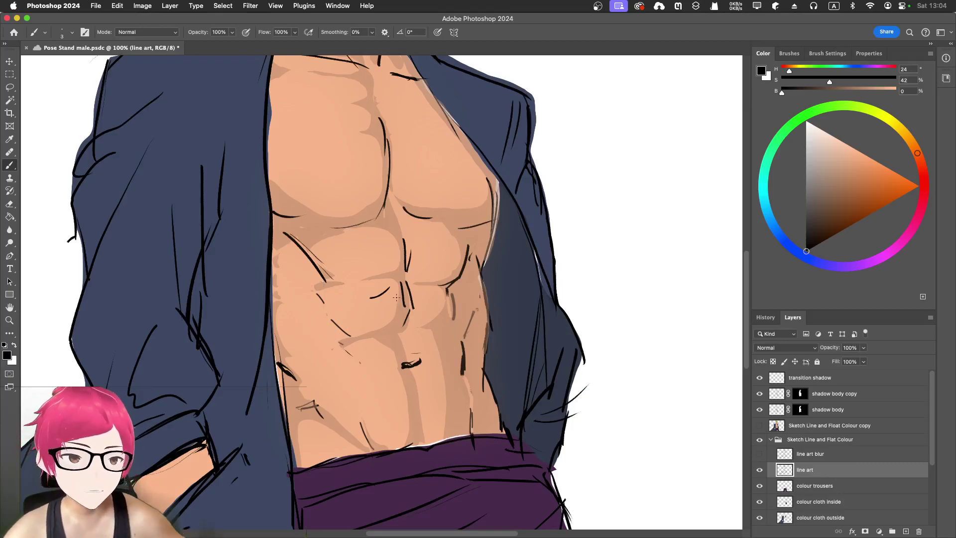
{"action": "key", "text": "super+z"}
{"action": "key", "text": "super+z"}
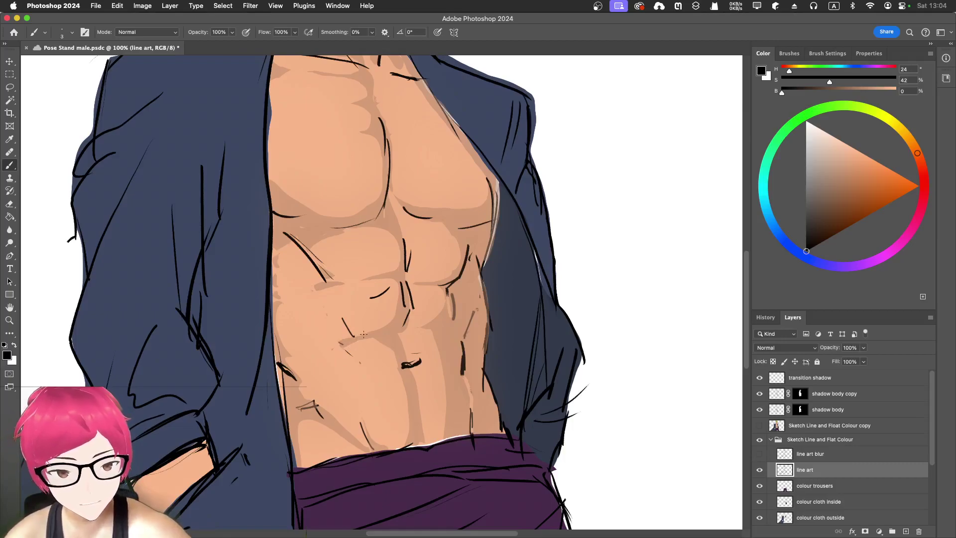
- On the shadow body layer, lasso the shadow tip below the left middle abdominal muscle's new outline stroke
{"action": "left_click", "coordinate": [777, 401]}
{"action": "left_click", "coordinate": [775, 409]}
{"action": "left_click", "coordinate": [759, 410]}
{"action": "left_click", "coordinate": [759, 409]}
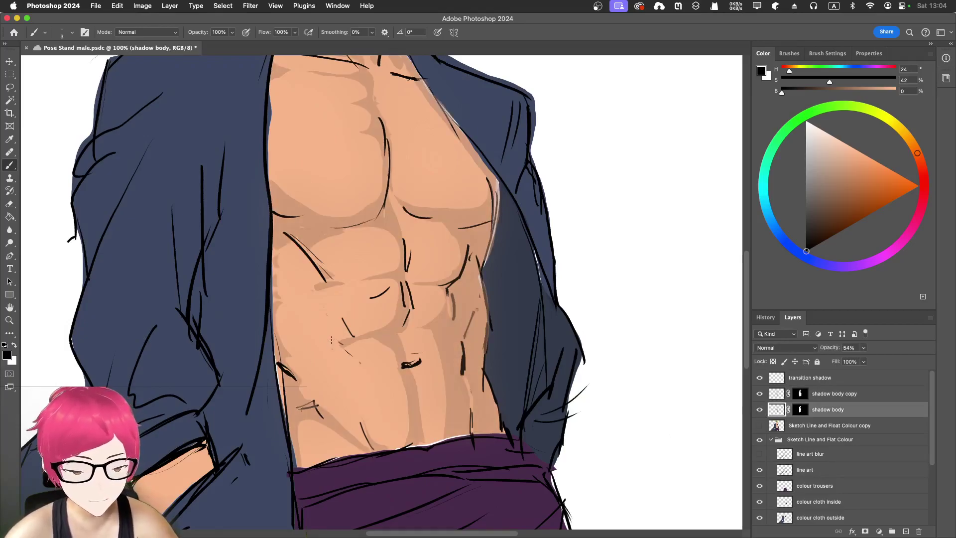
{"action": "key", "text": "l"}
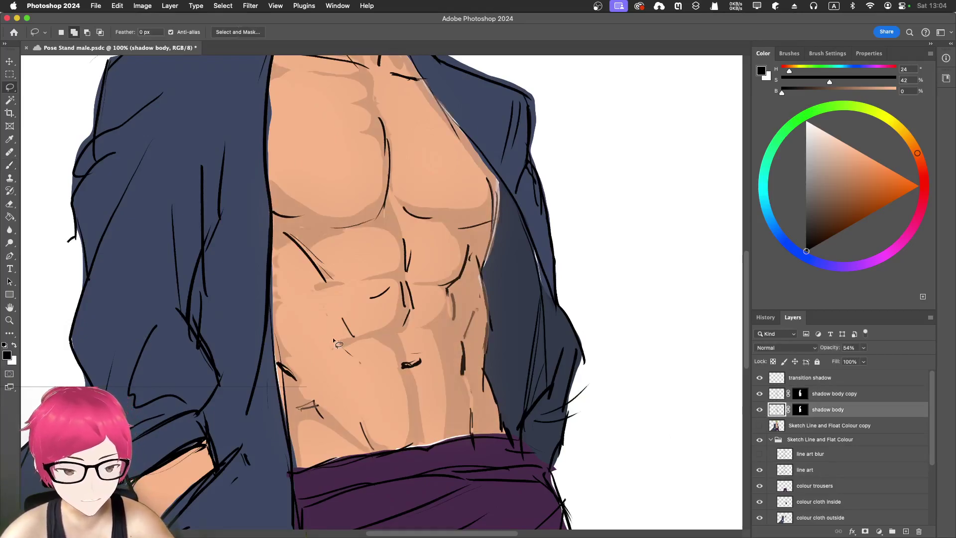
{"action": "mouse_move", "coordinate": [333, 336]}
{"action": "left_mouse_down"}
{"action": "mouse_move", "coordinate": [356, 360]}
{"action": "mouse_move", "coordinate": [358, 343]}
{"action": "mouse_move", "coordinate": [336, 330]}
{"action": "mouse_move", "coordinate": [341, 340]}
{"action": "left_mouse_up"}
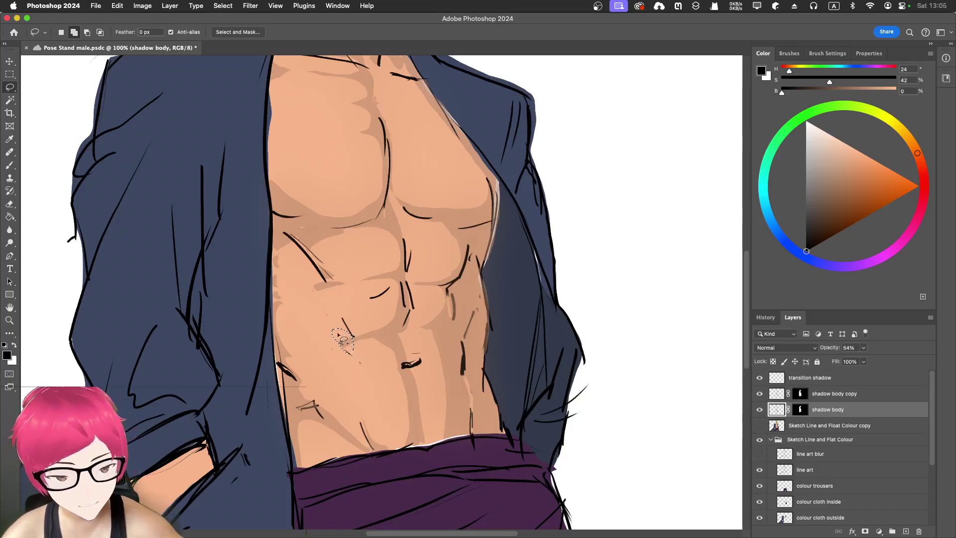
- Fill the lassoed shadow tip with the sampled skin colour f7b589 at 100% opacity and clear the selection
{"action": "key", "text": "shift+BackSpace"}
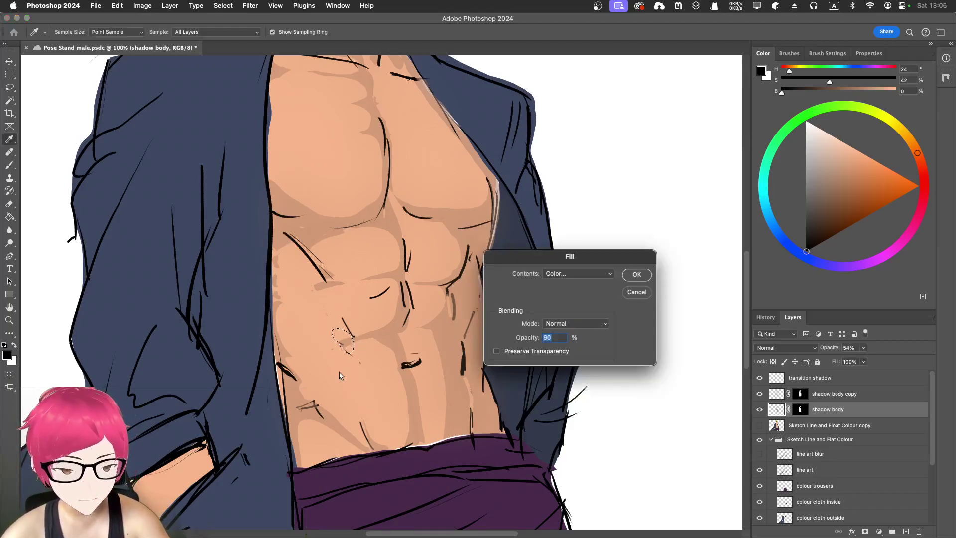
{"action": "left_click", "coordinate": [597, 275]}
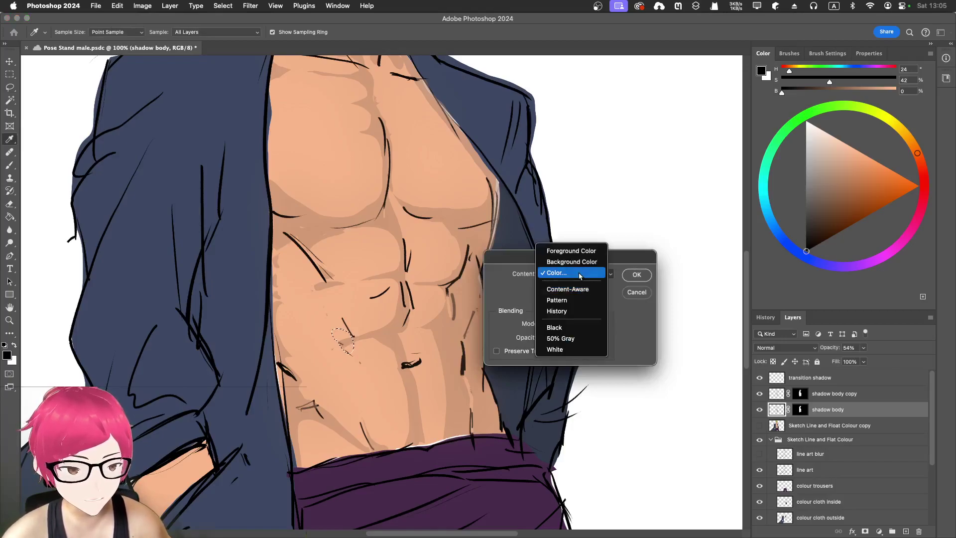
{"action": "left_click", "coordinate": [578, 273]}
{"action": "left_click", "coordinate": [325, 315]}
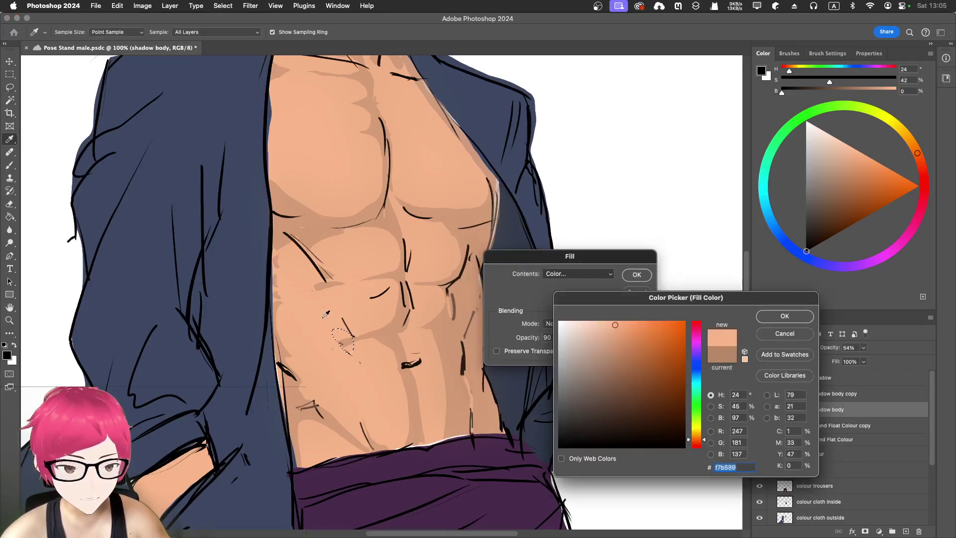
{"action": "left_click", "coordinate": [784, 316]}
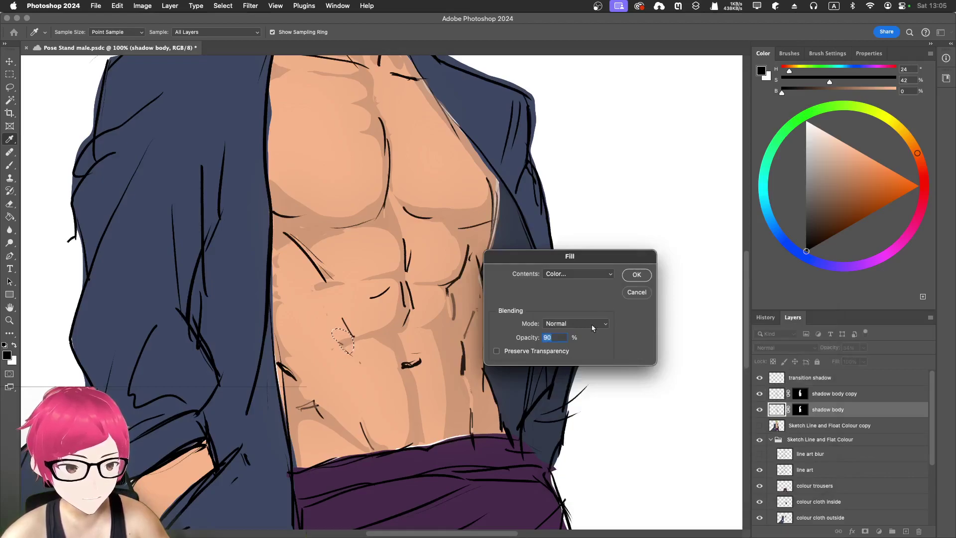
{"action": "type", "text": "100"}
{"action": "left_click", "coordinate": [636, 275]}
{"action": "key", "text": "l"}
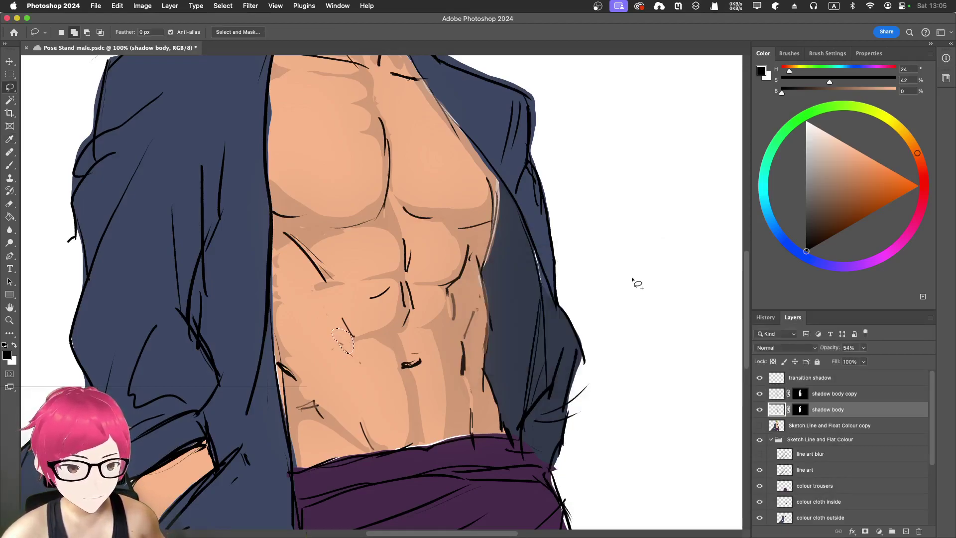
{"action": "left_click", "coordinate": [439, 342]}
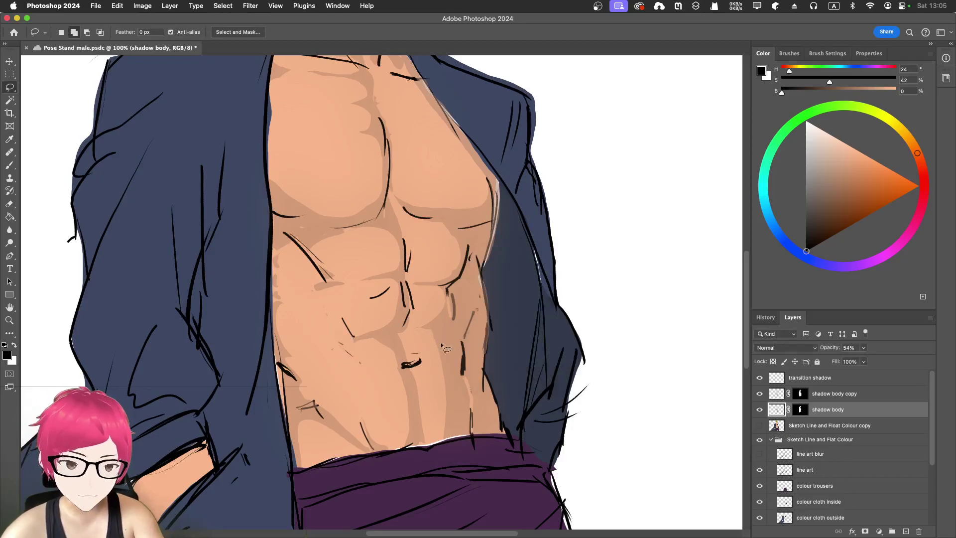
- Compare the whole figure with the shadow body copy layer hidden and shown
{"action": "key", "text": "super+minus"}
{"action": "key", "text": "super+minus"}
{"action": "key", "text": "super+minus"}
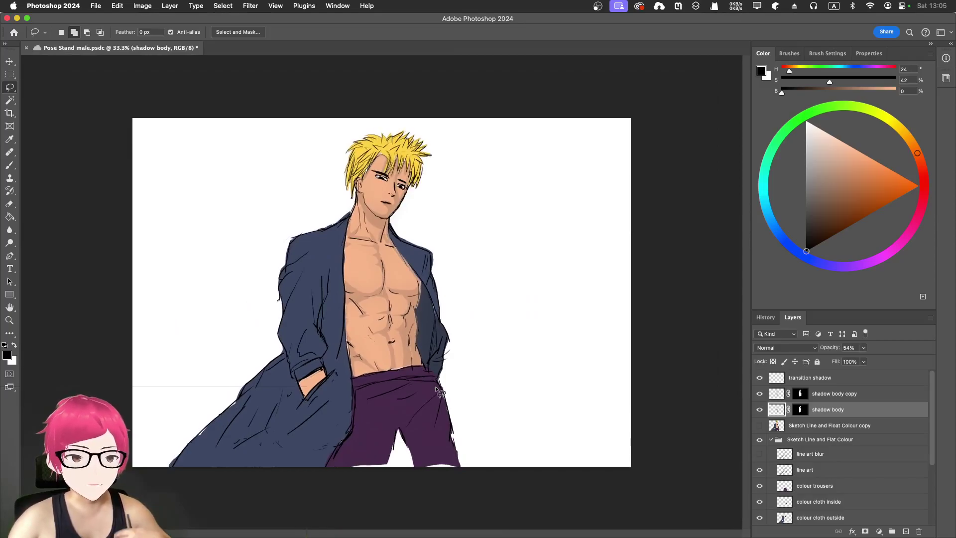
{"action": "left_click", "coordinate": [843, 399]}
{"action": "left_click", "coordinate": [759, 397]}
{"action": "left_click", "coordinate": [759, 397]}
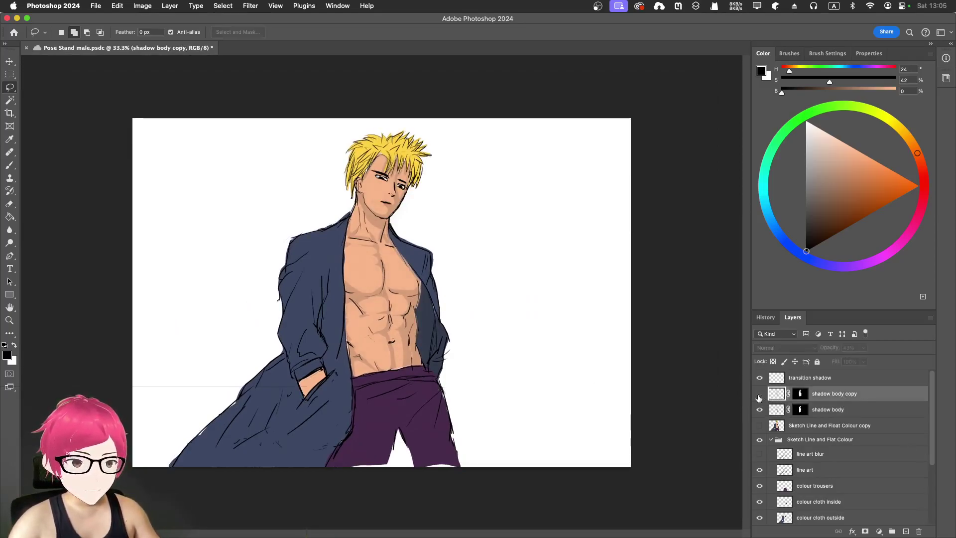
- Try different opacities on the shadow body layer, set it to 100%, and select the shadow body copy layer
{"action": "left_click", "coordinate": [814, 415]}
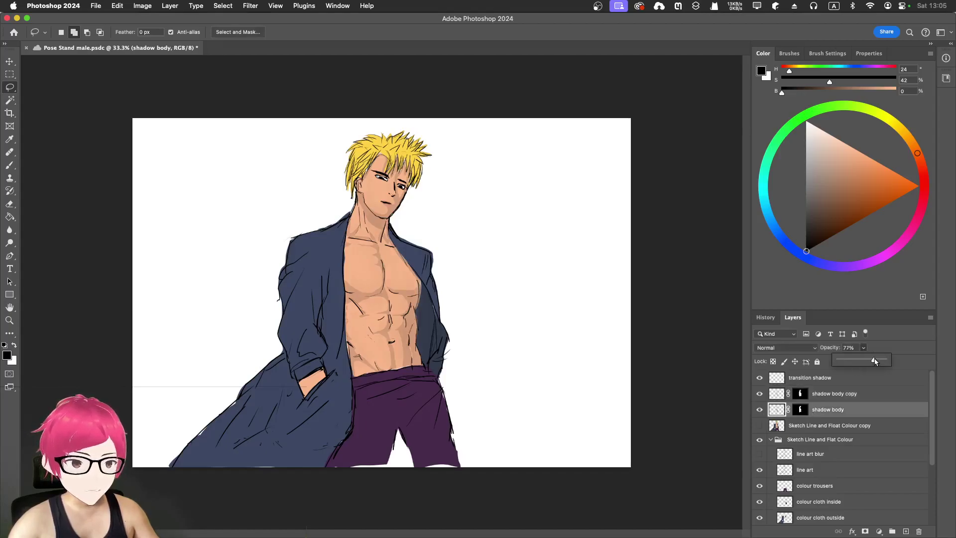
{"action": "left_click_drag", "start_coordinate": [864, 368], "coordinate": [886, 362]}
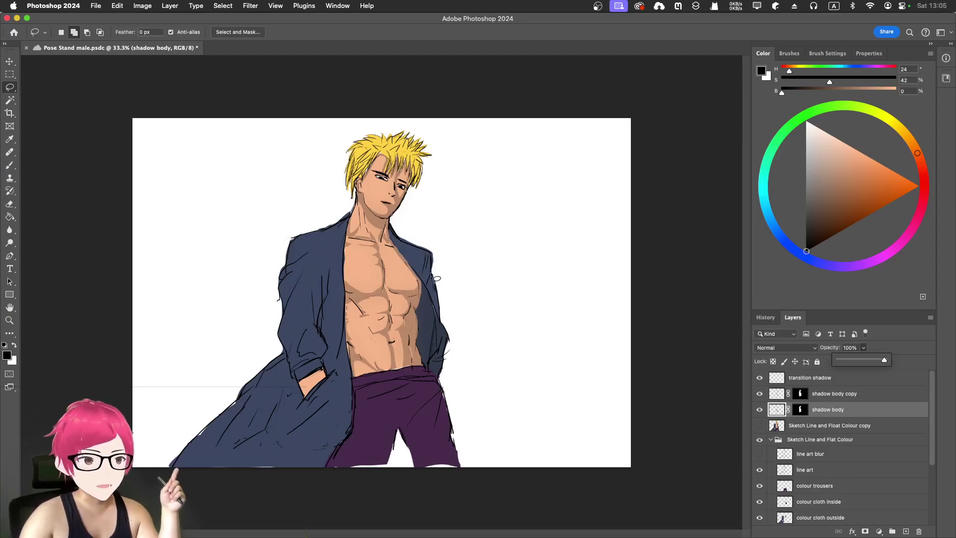
{"action": "left_click", "coordinate": [851, 362]}
{"action": "left_click", "coordinate": [866, 360]}
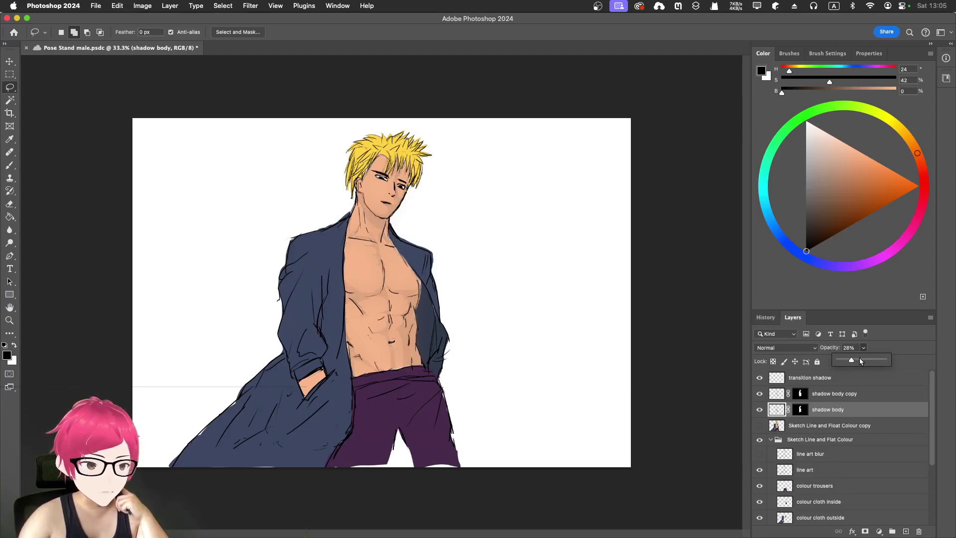
{"action": "left_click_drag", "start_coordinate": [867, 361], "coordinate": [884, 360]}
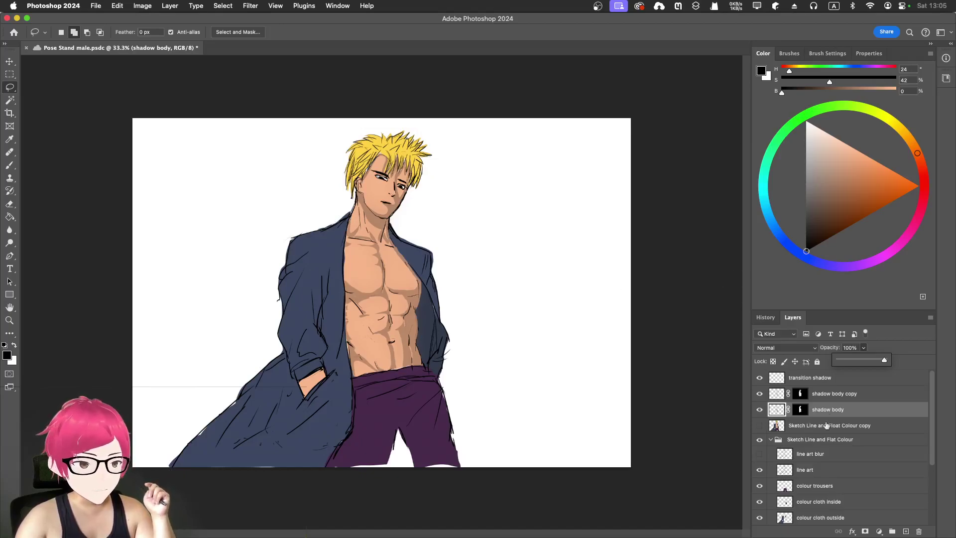
{"action": "left_click", "coordinate": [830, 398]}
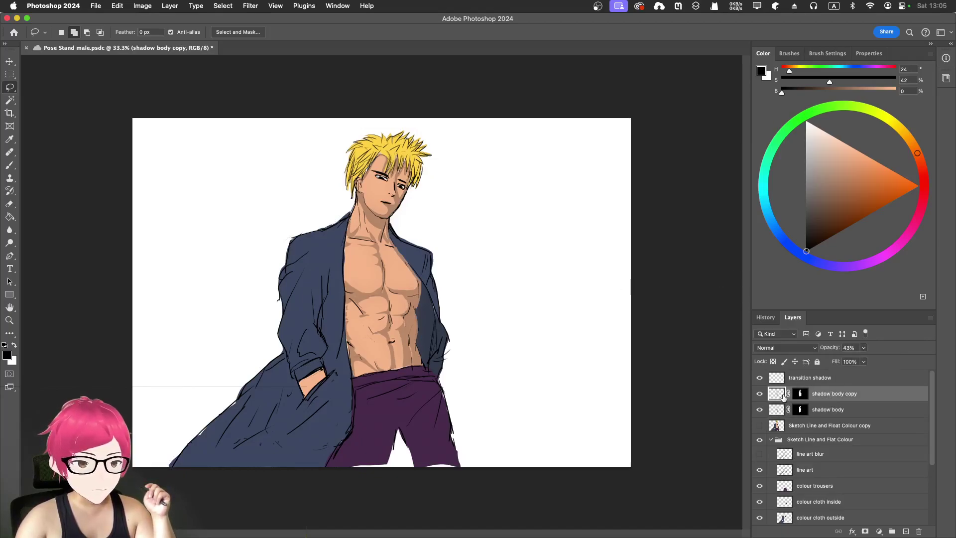
- Compare the figure's torso shading with the shadow body copy layer hidden and shown
{"action": "left_click", "coordinate": [759, 393]}
{"action": "left_click", "coordinate": [759, 394]}
{"action": "left_click", "coordinate": [759, 394]}
{"action": "left_click", "coordinate": [759, 394]}
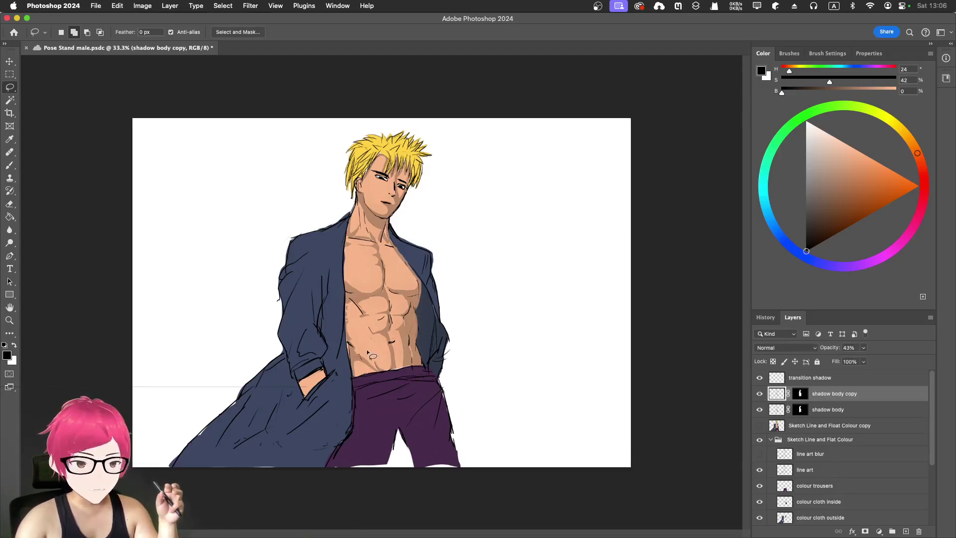
- Check the torso with the line art blur layer shown and hidden, and delete that layer
{"action": "scroll", "coordinate": [352, 449], "scroll_direction": "up", "scroll_amount": 5}
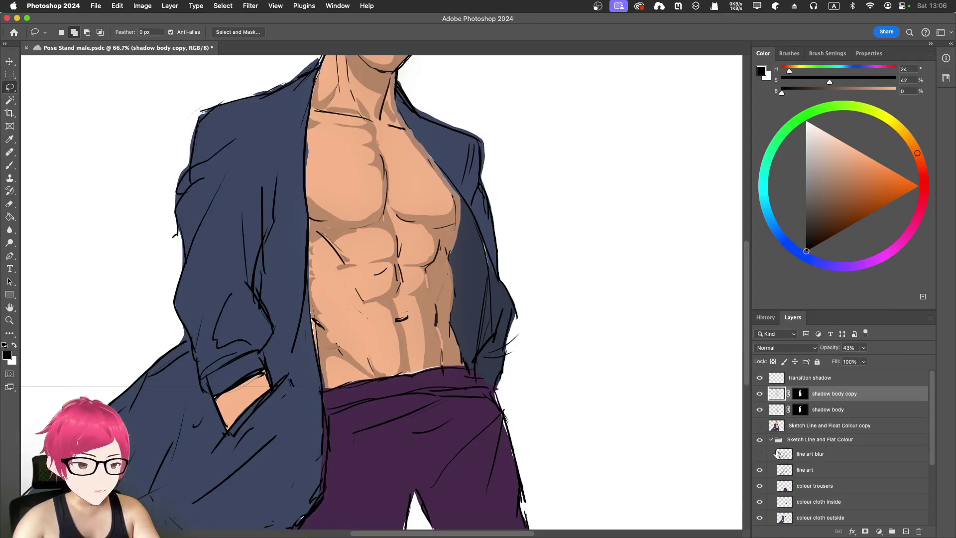
{"action": "left_click", "coordinate": [760, 455]}
{"action": "left_click", "coordinate": [760, 455]}
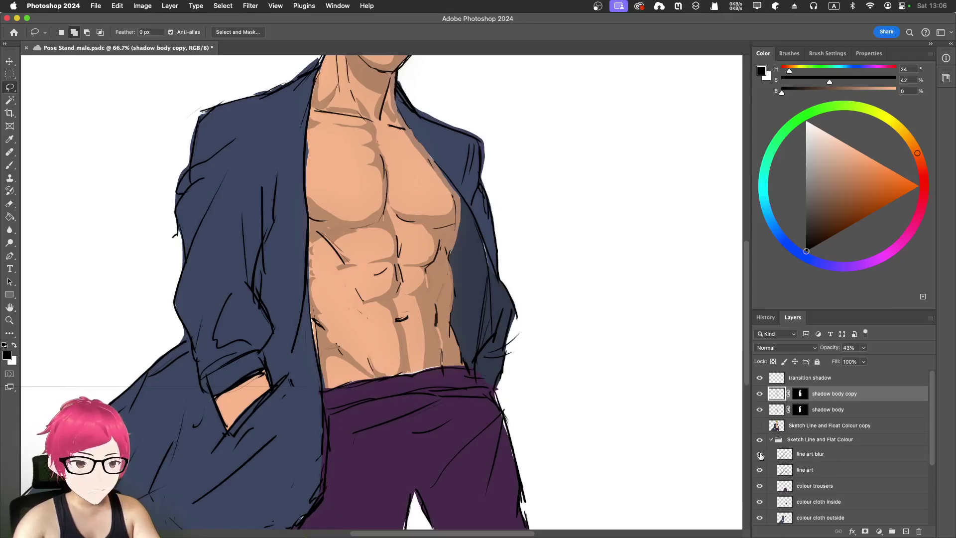
{"action": "left_click", "coordinate": [760, 454]}
{"action": "left_click", "coordinate": [810, 454]}
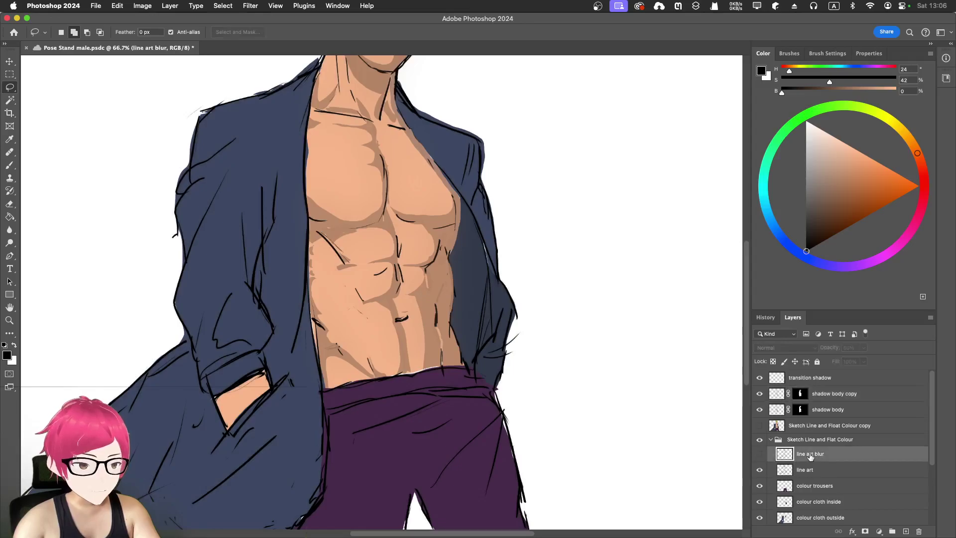
{"action": "right_click", "coordinate": [810, 455]}
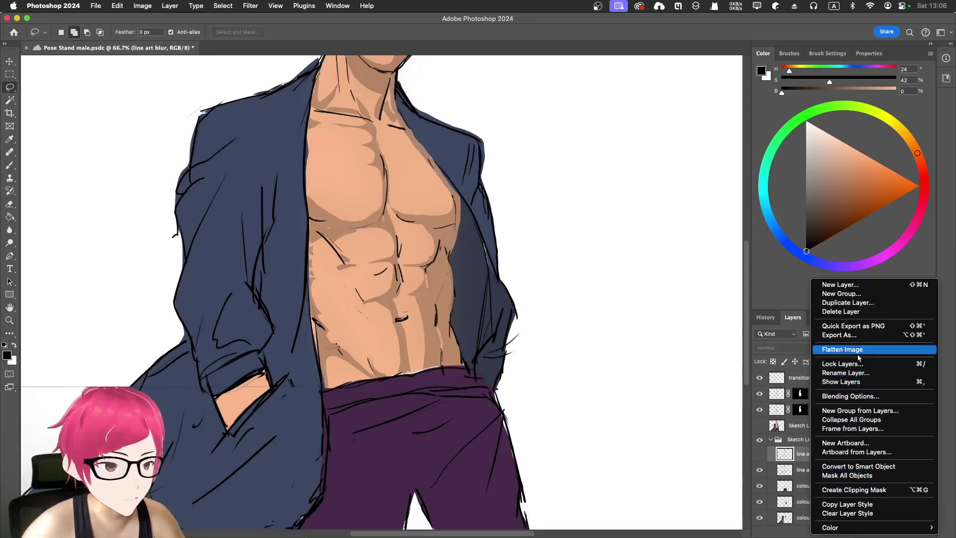
{"action": "left_click", "coordinate": [844, 315]}
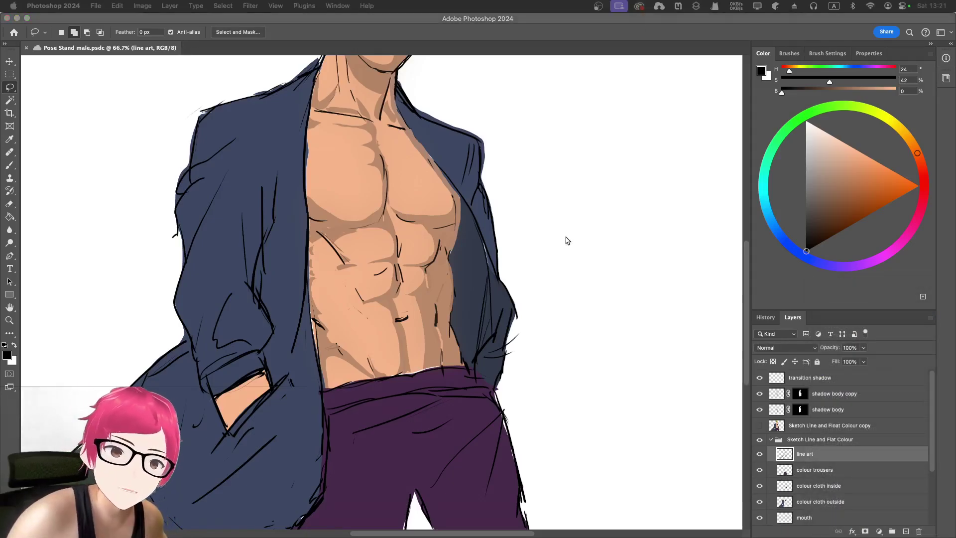
- On the shadow body layer, lasso the small shadow beside the short lower-abdomen line just above the trousers' waistband
{"action": "scroll", "coordinate": [548, 240], "scroll_direction": "up", "scroll_amount": 2}
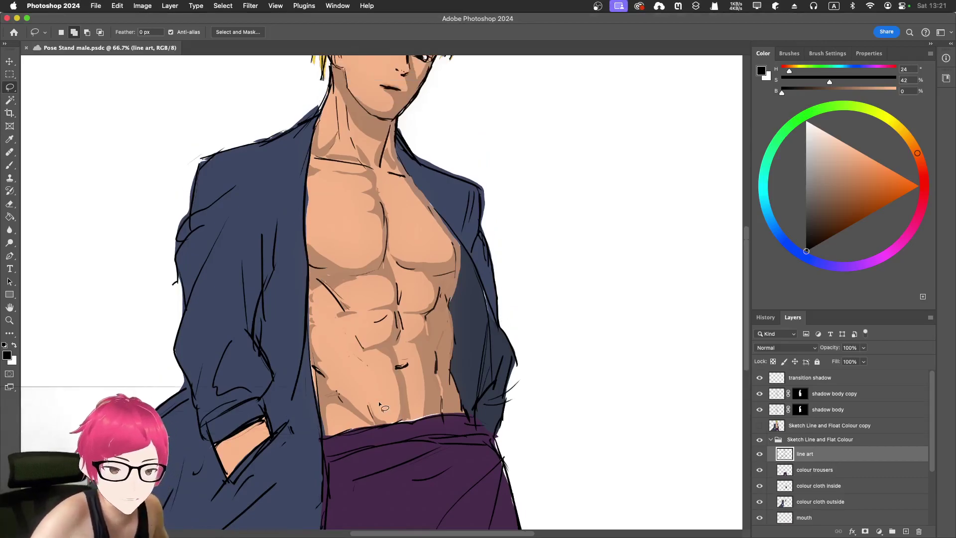
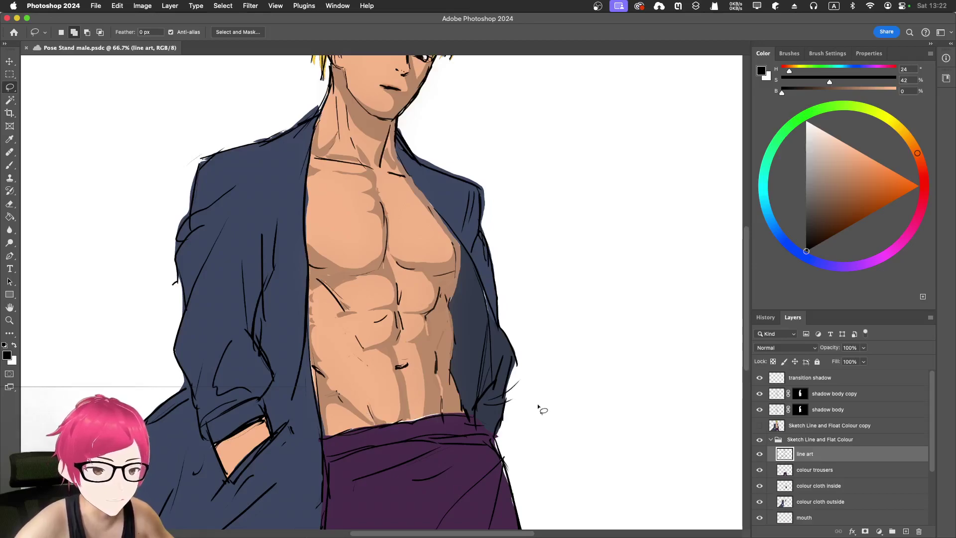
{"action": "scroll", "coordinate": [557, 414], "scroll_direction": "down", "scroll_amount": 3}
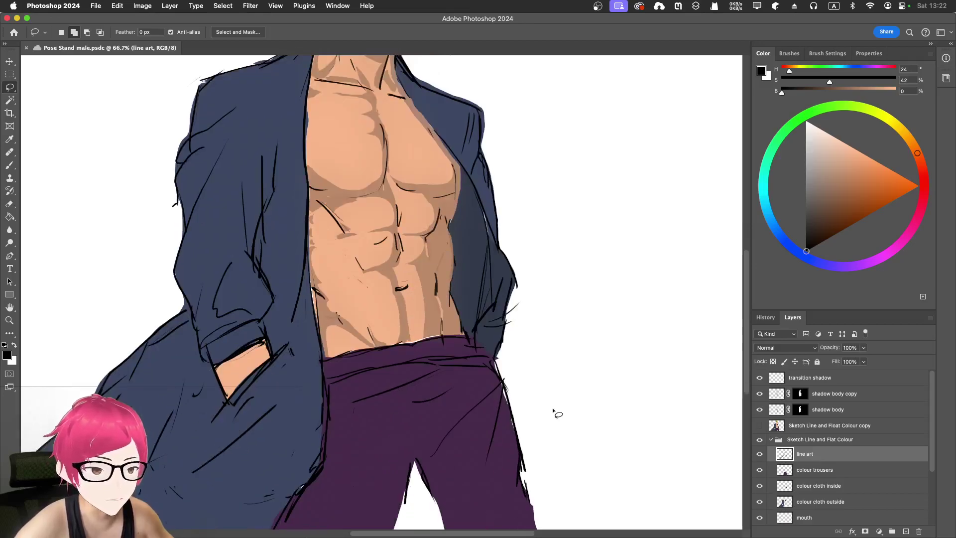
{"action": "left_click", "coordinate": [826, 393]}
{"action": "left_click", "coordinate": [776, 409]}
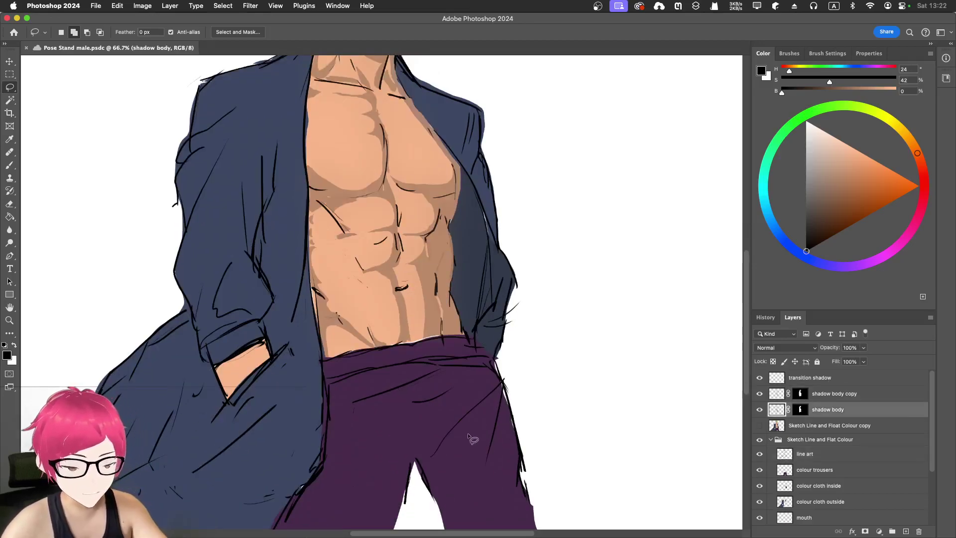
{"action": "scroll", "coordinate": [467, 432], "scroll_direction": "up", "scroll_amount": 5}
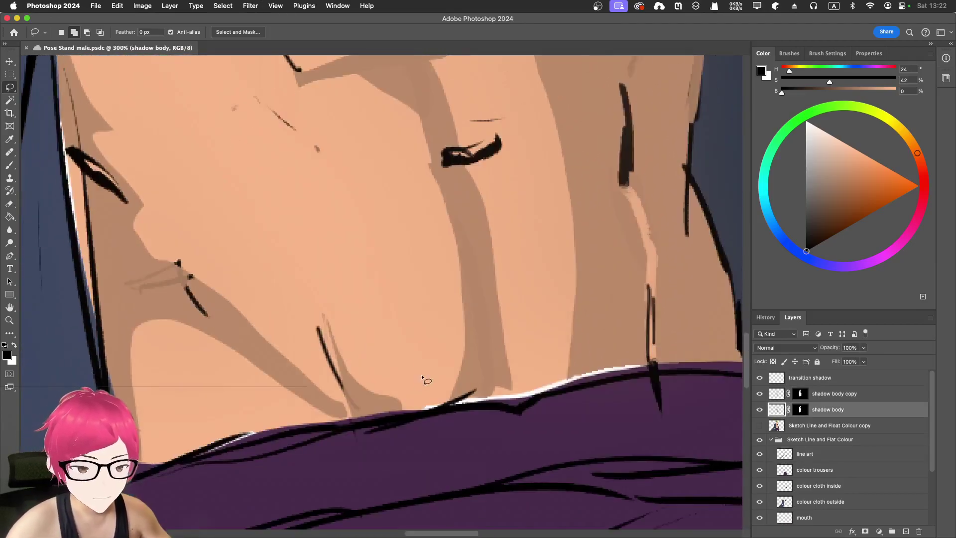
{"action": "scroll", "coordinate": [418, 378], "scroll_direction": "down", "scroll_amount": 2}
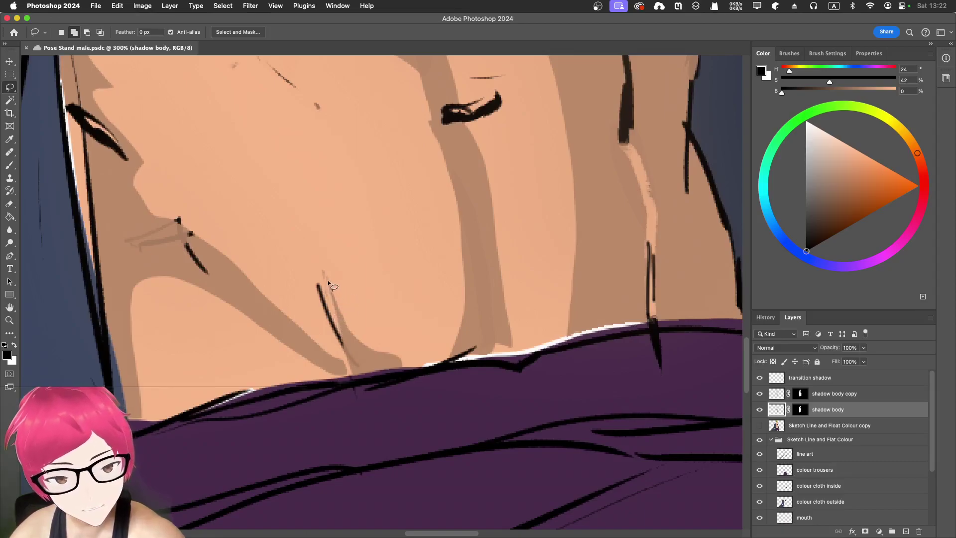
{"action": "mouse_move", "coordinate": [370, 373]}
{"action": "left_mouse_down"}
{"action": "mouse_move", "coordinate": [391, 378]}
{"action": "mouse_move", "coordinate": [408, 362]}
{"action": "left_mouse_up"}
{"action": "left_click_drag", "start_coordinate": [331, 281], "coordinate": [325, 274]}
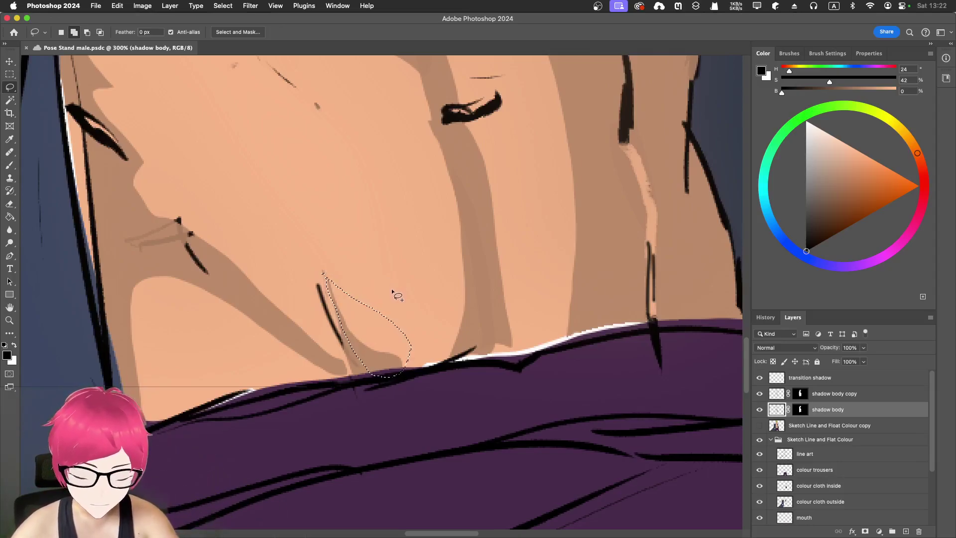
- Fill the lassoed waistband shadow with the skin colour f5b388 at 100% opacity and clear the selection
{"action": "key", "text": "shift+BackSpace"}
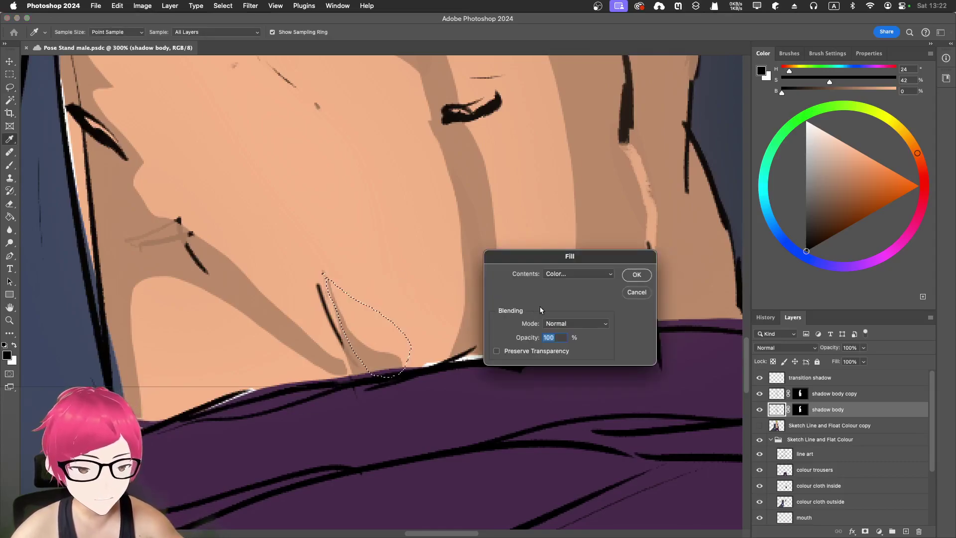
{"action": "left_click", "coordinate": [580, 274]}
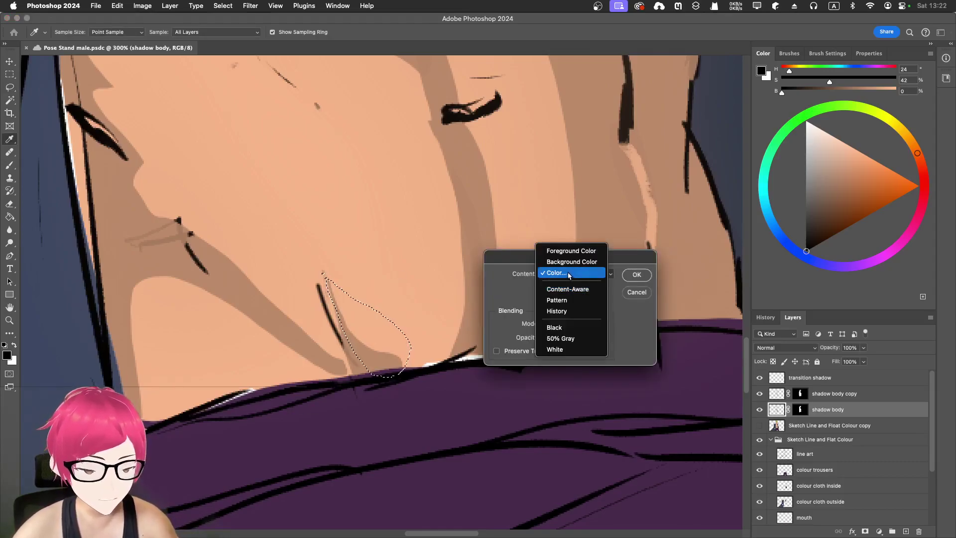
{"action": "left_click", "coordinate": [572, 275]}
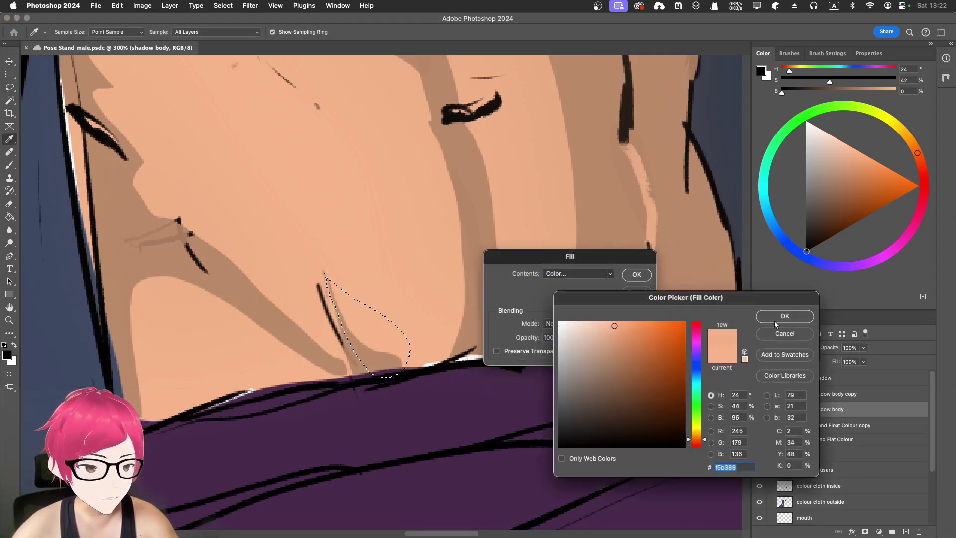
{"action": "left_click", "coordinate": [777, 318]}
{"action": "key", "text": "Return"}
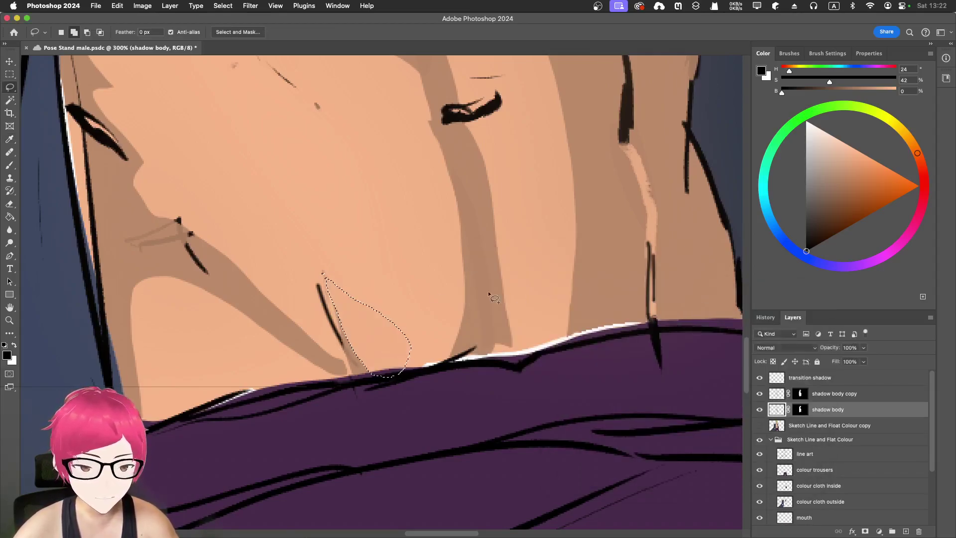
{"action": "key", "text": "super+d"}
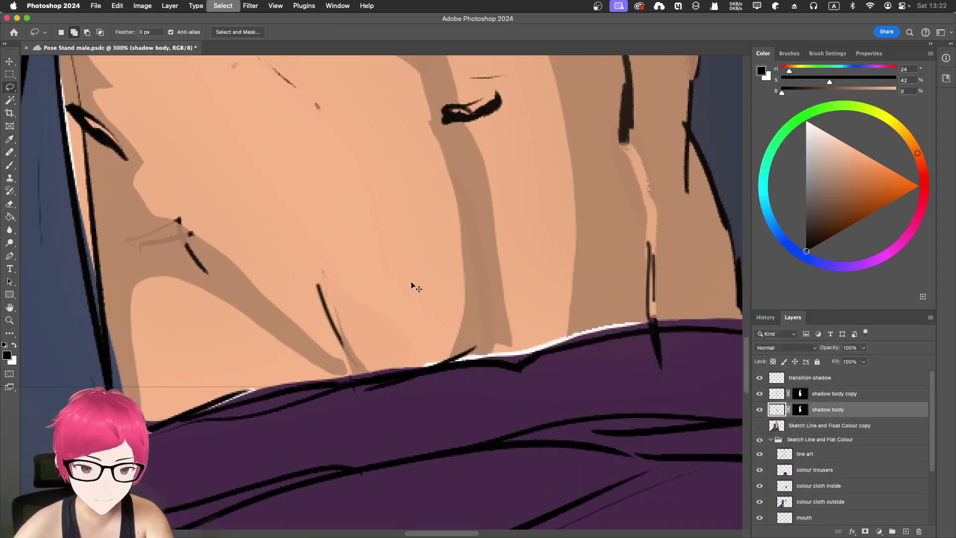
- Lasso a thin strip along the upper edge of the diagonal groin shadow, down to the trousers' waistband
{"action": "key", "text": "super+minus"}
{"action": "key", "text": "super+minus"}
{"action": "key", "text": "super+minus"}
{"action": "key", "text": "super+minus"}
{"action": "key", "text": "super+minus"}
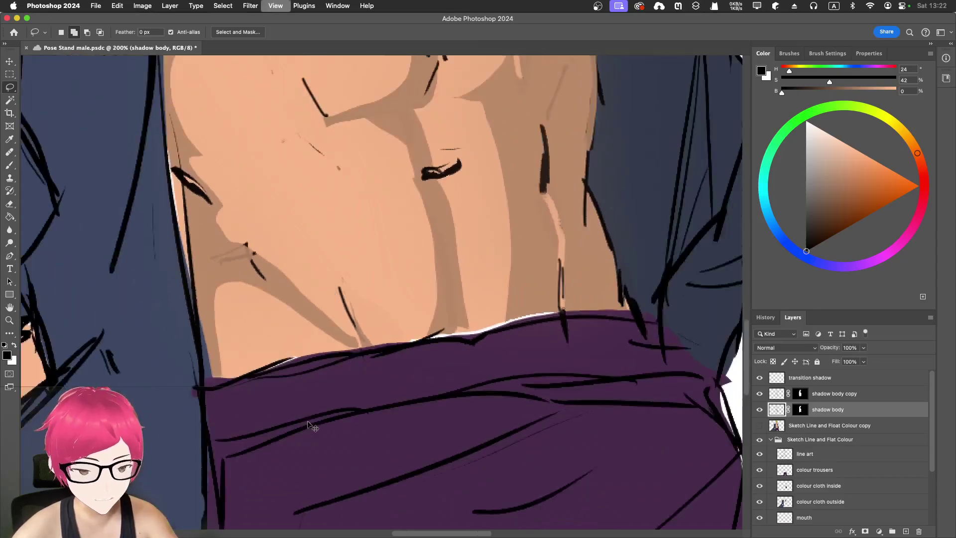
{"action": "scroll", "coordinate": [307, 367], "scroll_direction": "up", "scroll_amount": 5}
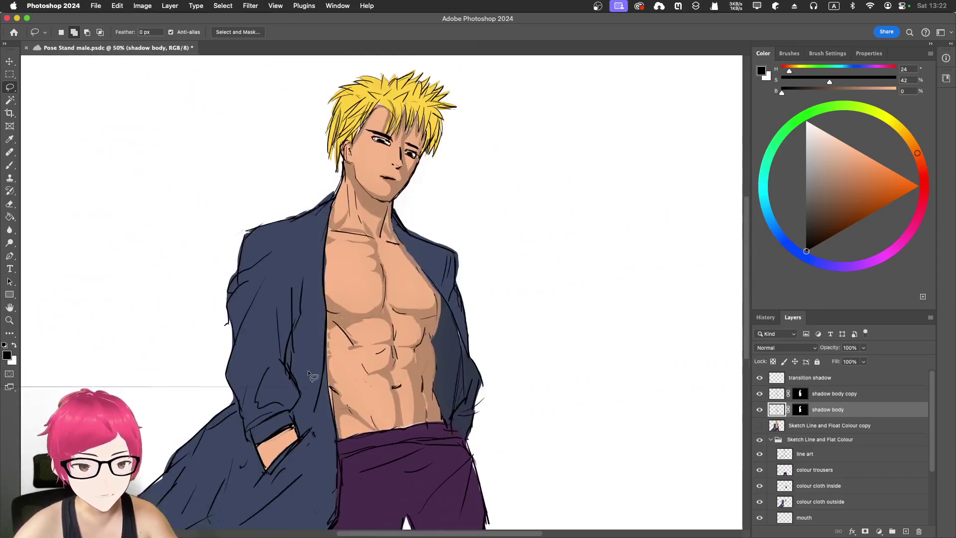
{"action": "scroll", "coordinate": [313, 371], "scroll_direction": "down", "scroll_amount": 3}
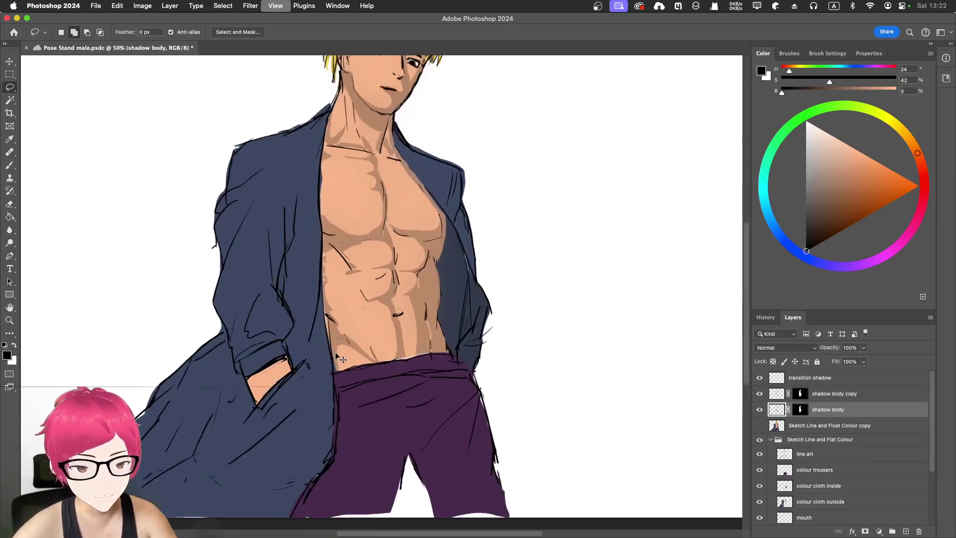
{"action": "key", "text": "super+plus"}
{"action": "key", "text": "super+plus"}
{"action": "key", "text": "super+plus"}
{"action": "scroll", "coordinate": [371, 329], "scroll_direction": "down", "scroll_amount": 3}
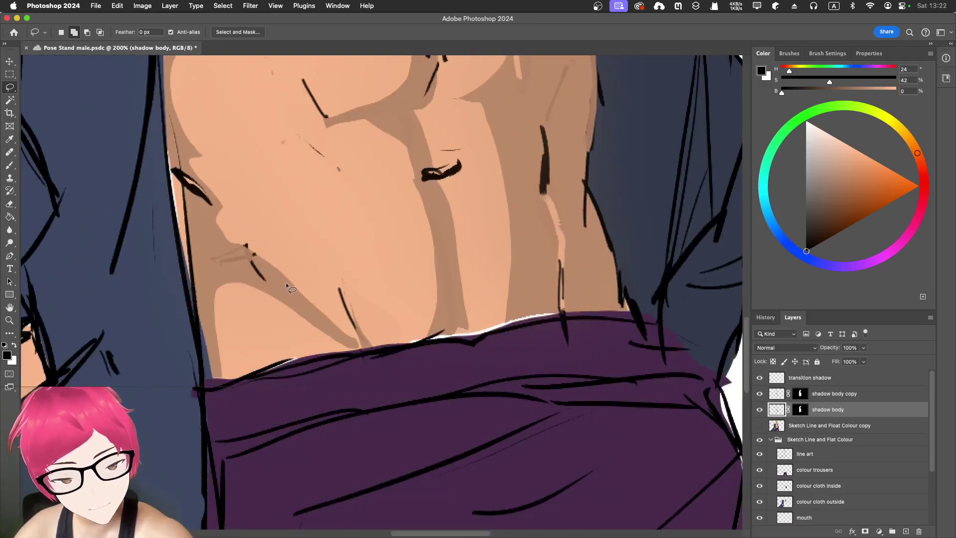
{"action": "mouse_move", "coordinate": [280, 277]}
{"action": "left_mouse_down"}
{"action": "mouse_move", "coordinate": [345, 317]}
{"action": "mouse_move", "coordinate": [363, 349]}
{"action": "mouse_move", "coordinate": [311, 318]}
{"action": "mouse_move", "coordinate": [282, 277]}
{"action": "left_mouse_up"}
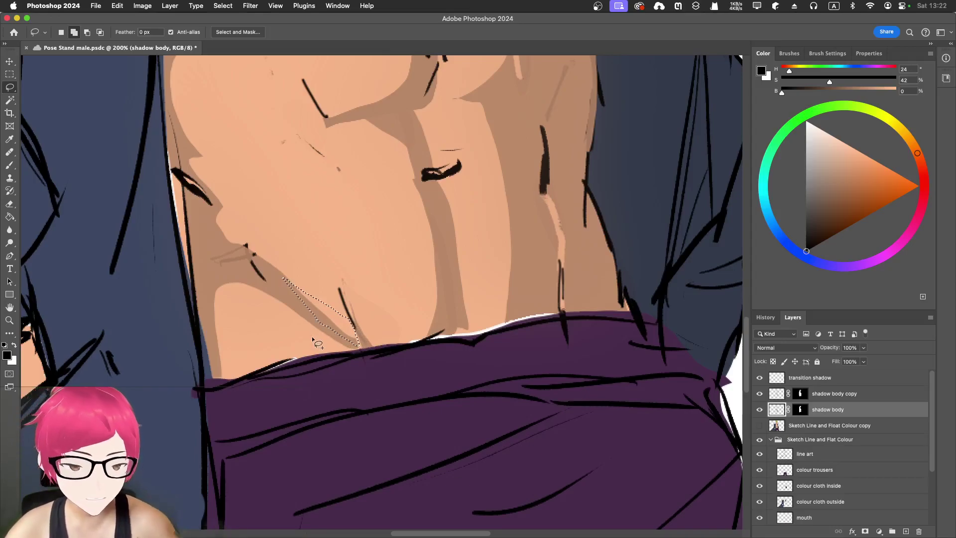
- Fill the lassoed groin strip with the sampled shadow colour bc8b6a at 100% opacity and clear the selection
{"action": "key", "text": "shift+BackSpace"}
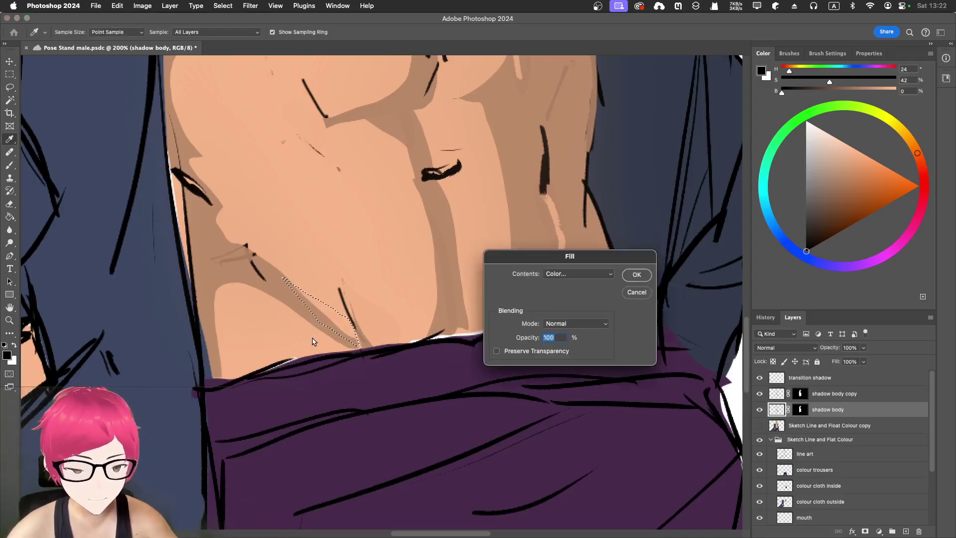
{"action": "left_click", "coordinate": [592, 273]}
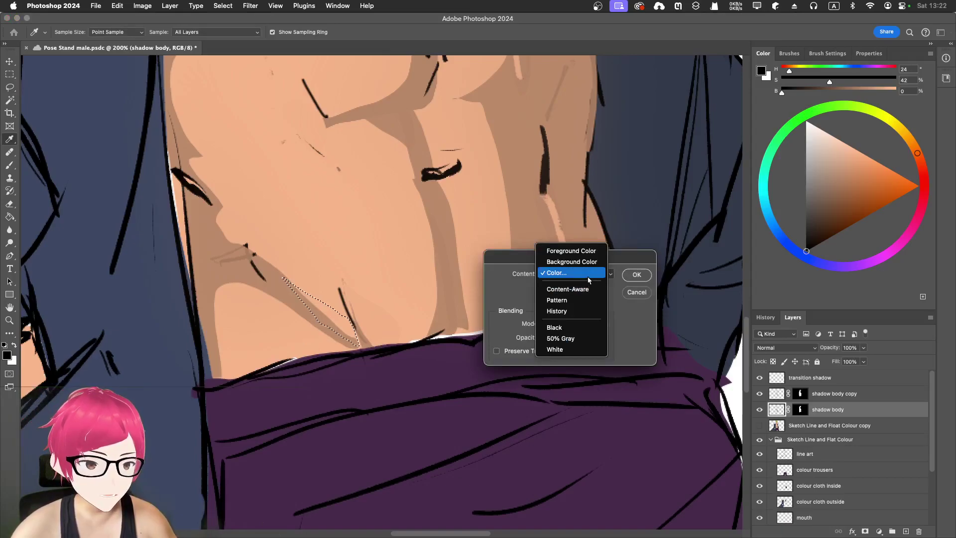
{"action": "left_click", "coordinate": [592, 272]}
{"action": "left_click", "coordinate": [278, 282]}
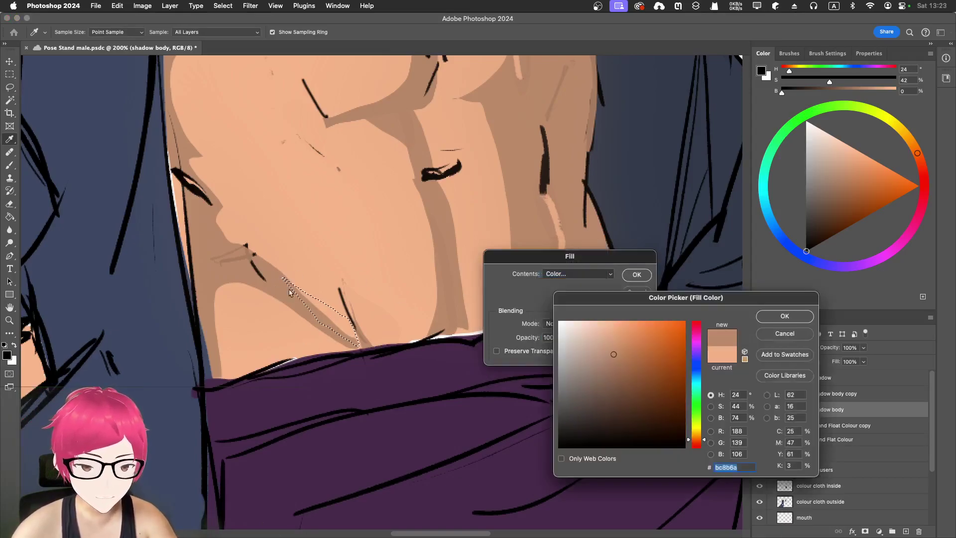
{"action": "key", "text": "Return"}
{"action": "left_click", "coordinate": [632, 280]}
{"action": "key", "text": "l"}
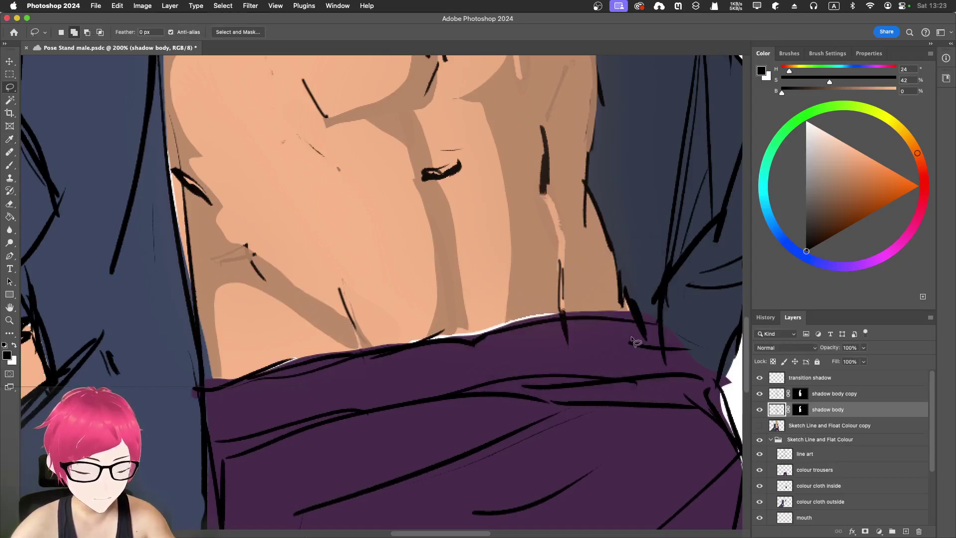
- Compare the whole figure with the line art layer and the shadow body layer each hidden and shown
{"action": "key", "text": "super+minus"}
{"action": "key", "text": "super+minus"}
{"action": "key", "text": "super+minus"}
{"action": "key", "text": "super+minus"}
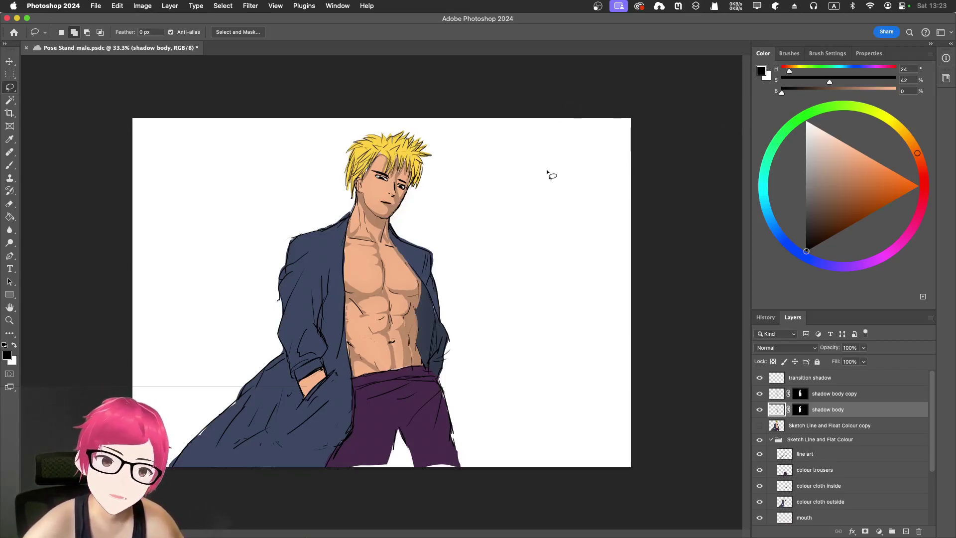
{"action": "left_click", "coordinate": [759, 454]}
{"action": "left_click", "coordinate": [759, 455]}
{"action": "left_click", "coordinate": [806, 453]}
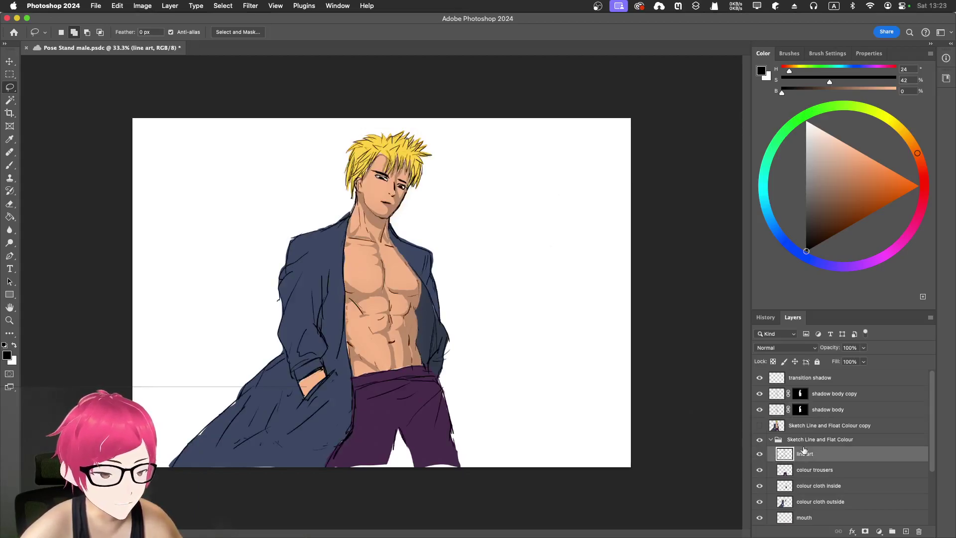
{"action": "left_click", "coordinate": [759, 410]}
{"action": "left_click", "coordinate": [759, 409]}
{"action": "left_click", "coordinate": [759, 409]}
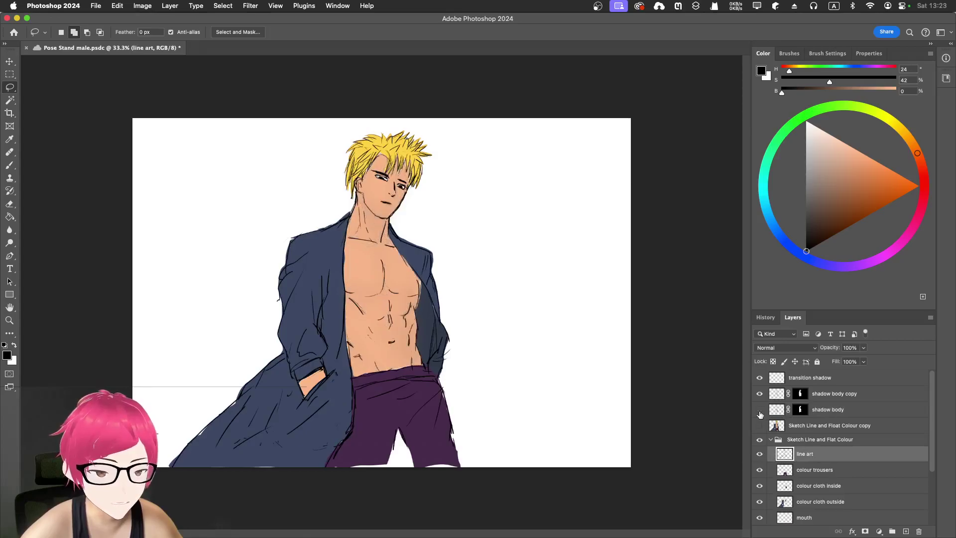
{"action": "left_click", "coordinate": [759, 409]}
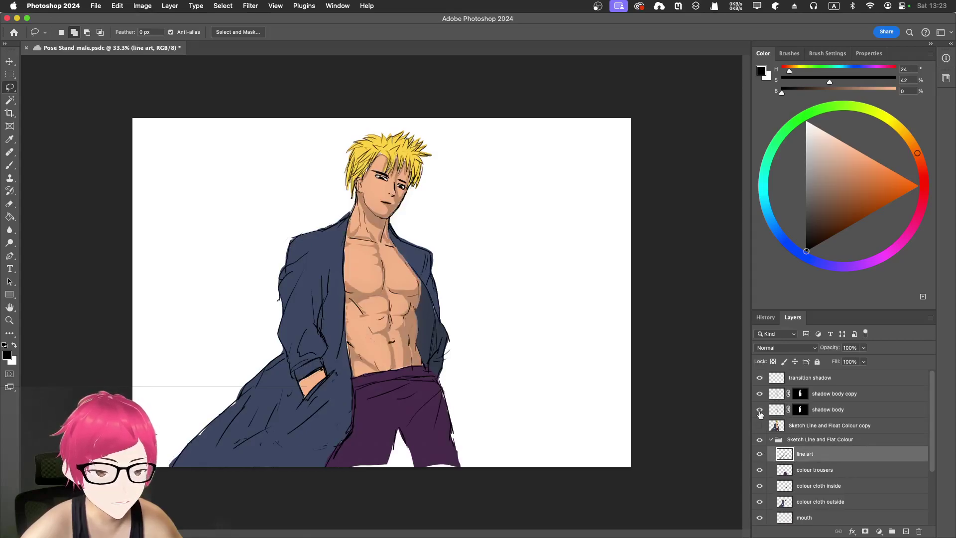
- On the shadow body layer, lasso the three light streaks within the dark shadow along the abdomen's far side, down to the waistband
{"action": "left_click", "coordinate": [777, 410]}
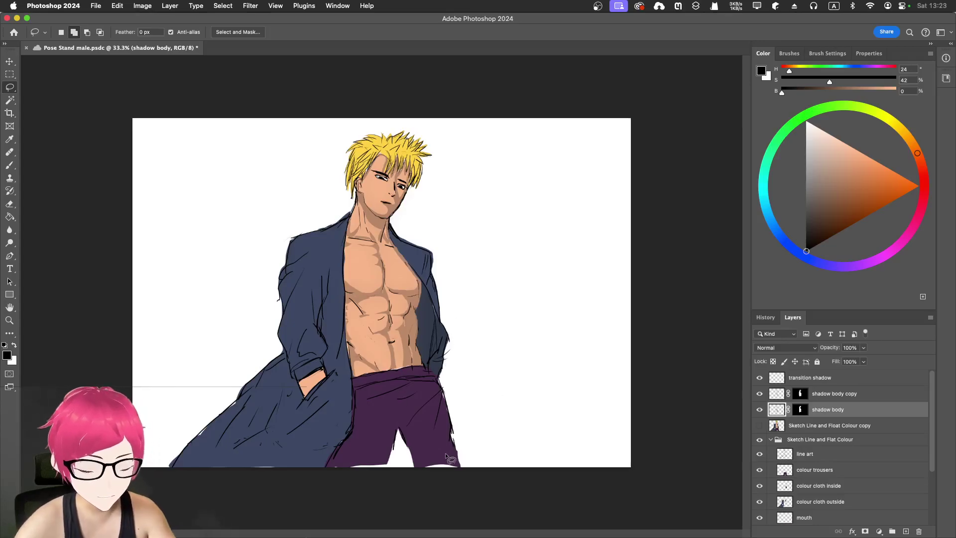
{"action": "key", "text": "super+equal"}
{"action": "key", "text": "super+equal"}
{"action": "key", "text": "super+equal"}
{"action": "key", "text": "super+equal"}
{"action": "scroll", "coordinate": [473, 461], "scroll_direction": "down", "scroll_amount": 10}
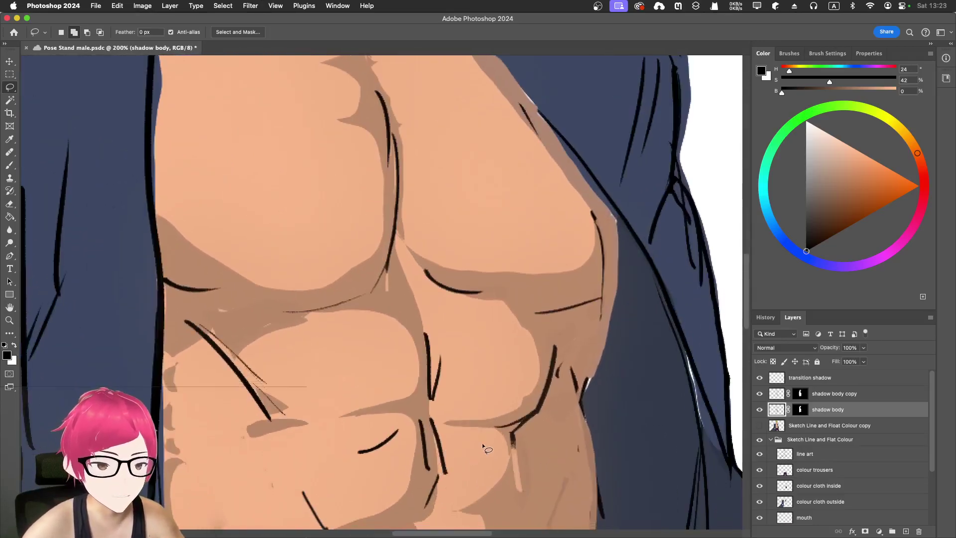
{"action": "scroll", "coordinate": [572, 208], "scroll_direction": "up", "scroll_amount": 4}
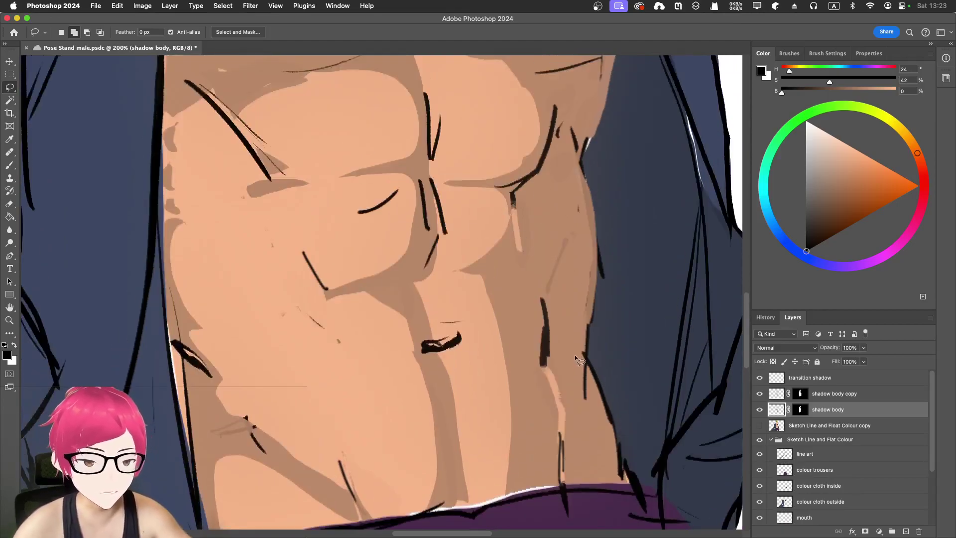
{"action": "mouse_move", "coordinate": [561, 357]}
{"action": "left_mouse_down"}
{"action": "mouse_move", "coordinate": [533, 378]}
{"action": "mouse_move", "coordinate": [540, 423]}
{"action": "mouse_move", "coordinate": [564, 439]}
{"action": "mouse_move", "coordinate": [572, 415]}
{"action": "mouse_move", "coordinate": [561, 358]}
{"action": "left_mouse_up"}
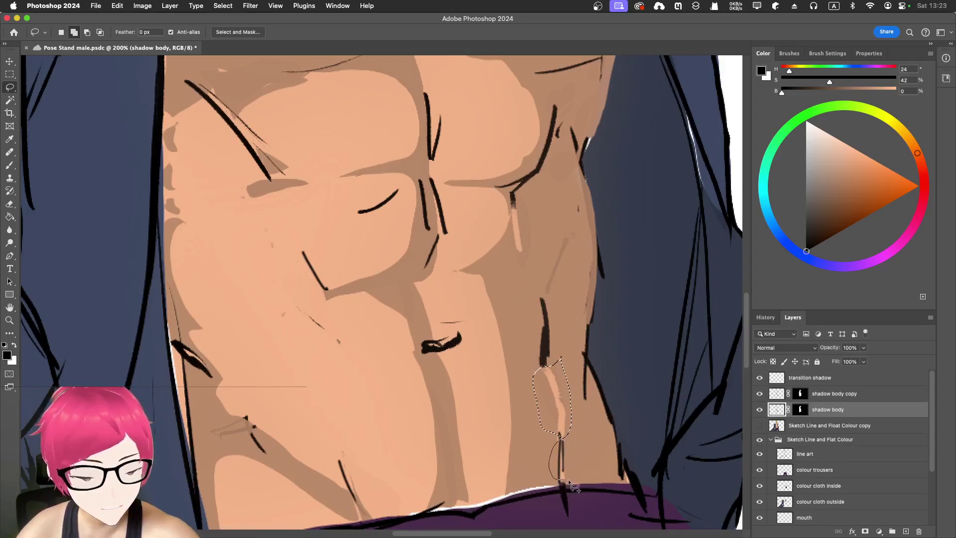
{"action": "left_click_drag", "start_coordinate": [557, 419], "coordinate": [561, 438]}
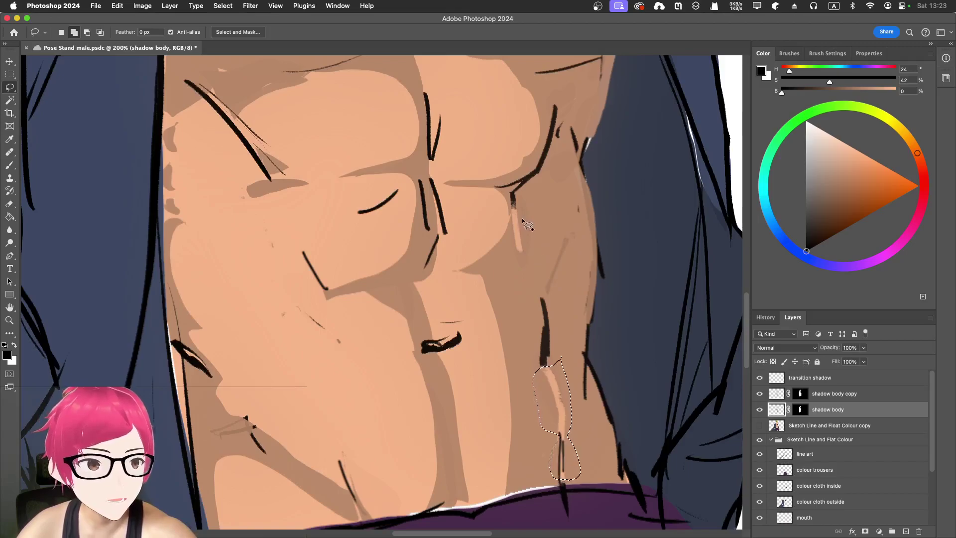
{"action": "mouse_move", "coordinate": [514, 199]}
{"action": "left_mouse_down"}
{"action": "mouse_move", "coordinate": [521, 257]}
{"action": "mouse_move", "coordinate": [511, 194]}
{"action": "left_mouse_up"}
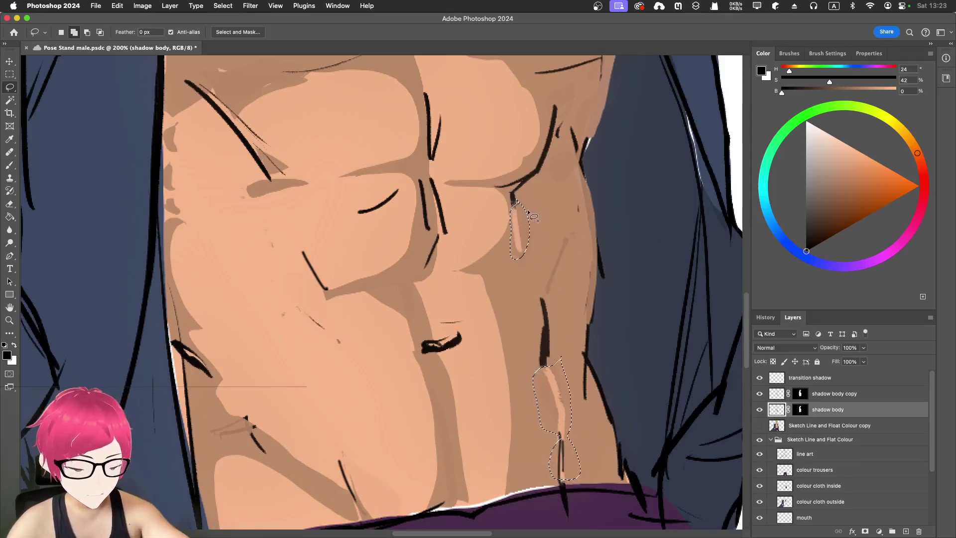
- Fill the lassoed abdomen streaks on the shadow body layer with the shadow colour bc8b6a
{"action": "key", "text": "shift+BackSpace"}
{"action": "left_click", "coordinate": [551, 274]}
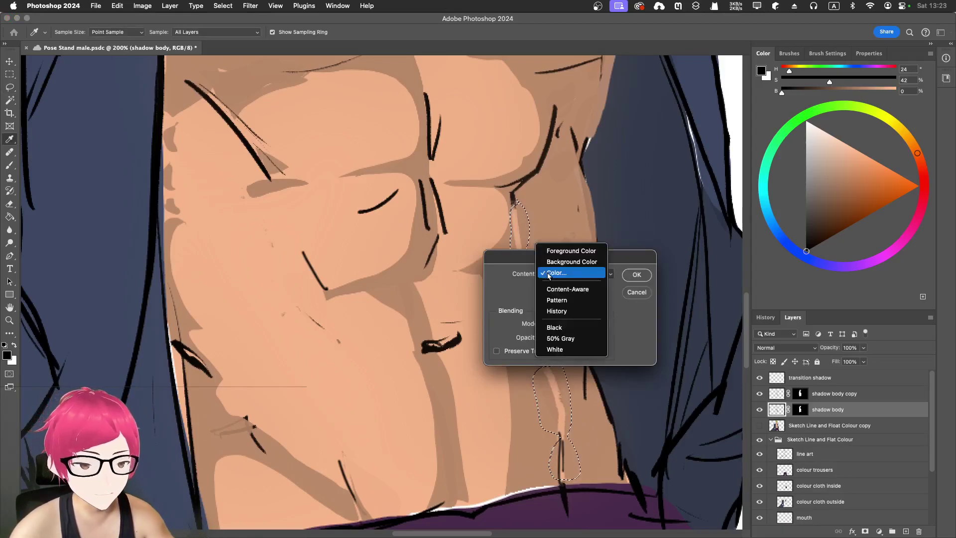
{"action": "left_click", "coordinate": [552, 274]}
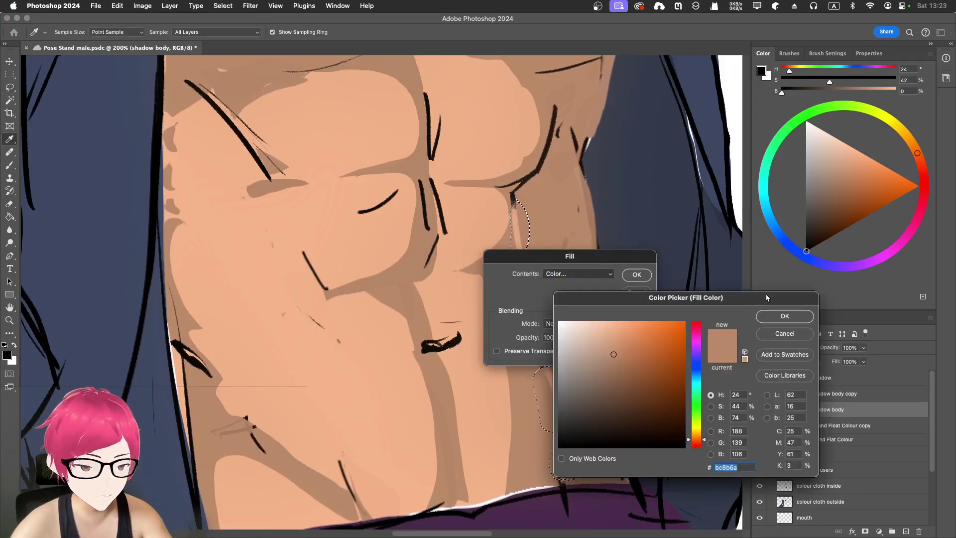
{"action": "left_click", "coordinate": [764, 317]}
{"action": "left_click", "coordinate": [636, 274]}
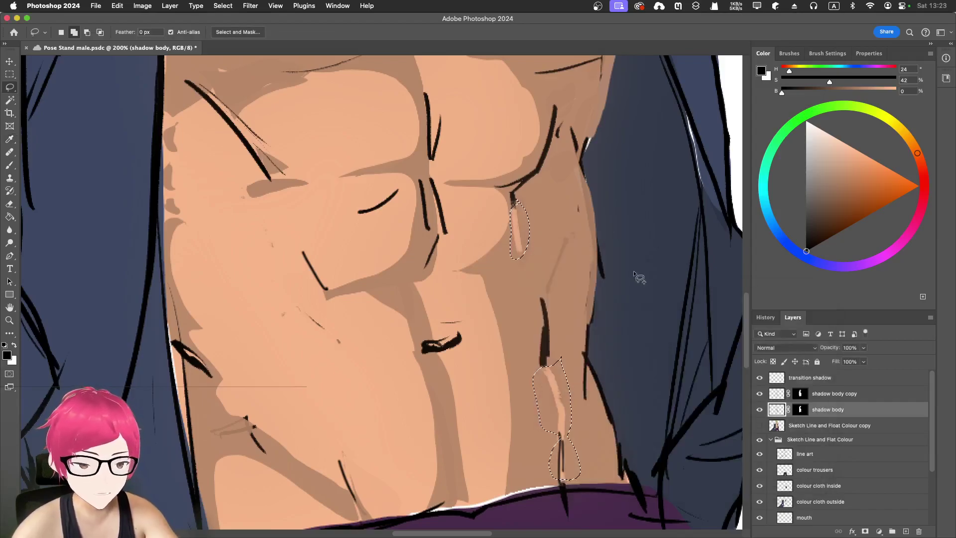
- Compare the abdomen with the shadow body copy layer and the shadow body layer each hidden and shown
{"action": "left_click", "coordinate": [774, 395]}
{"action": "left_click", "coordinate": [759, 396]}
{"action": "left_click", "coordinate": [759, 396]}
{"action": "left_click", "coordinate": [759, 410]}
{"action": "left_click", "coordinate": [759, 409]}
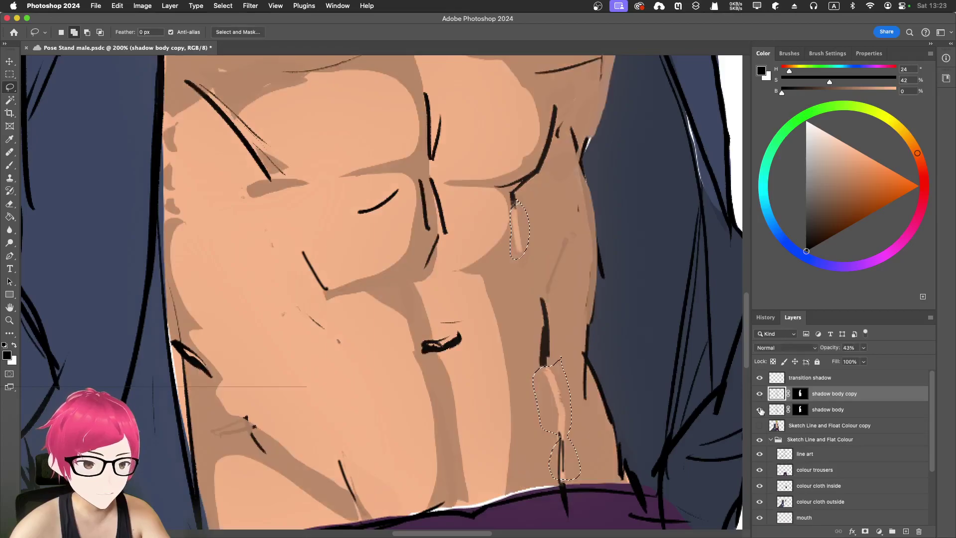
- Fill the lassoed streak areas on the shadow body layer's mask with white and clear the selection
{"action": "left_click", "coordinate": [799, 410]}
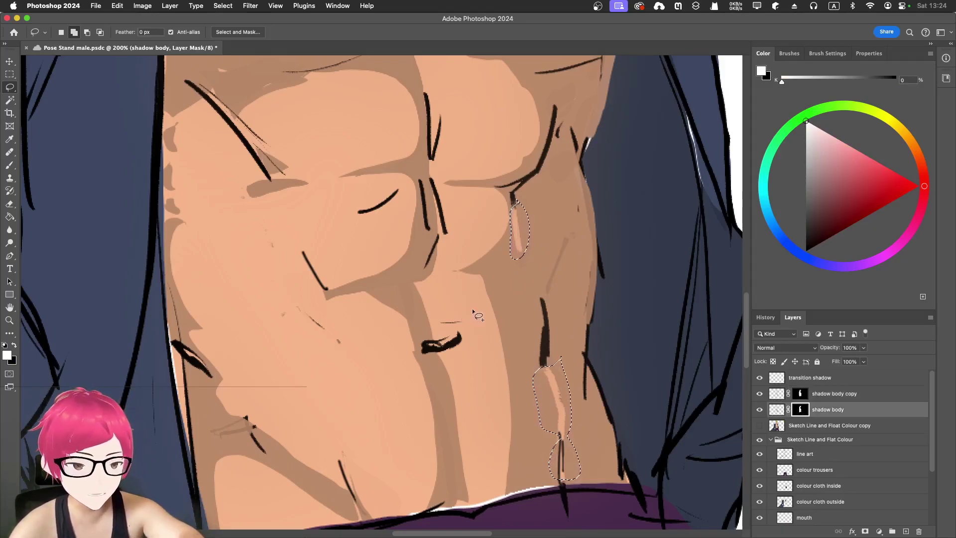
{"action": "key", "text": "shift+BackSpace"}
{"action": "left_click", "coordinate": [595, 275]}
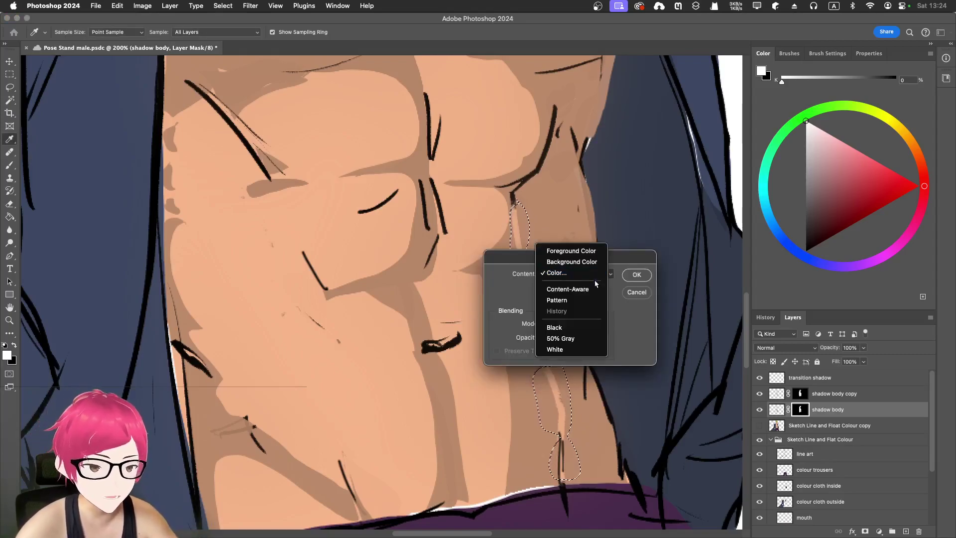
{"action": "left_click", "coordinate": [595, 277]}
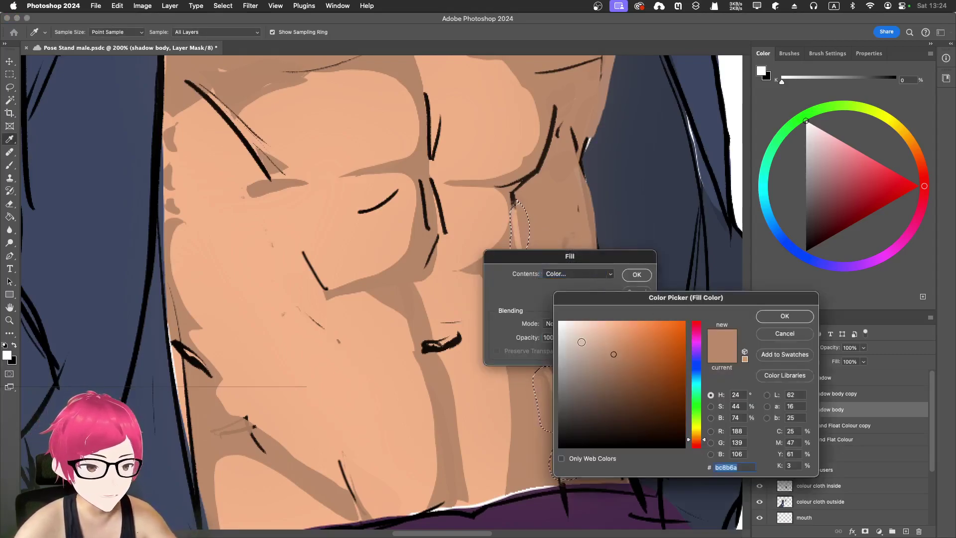
{"action": "left_click_drag", "start_coordinate": [582, 342], "coordinate": [494, 292]}
{"action": "left_click", "coordinate": [785, 316]}
{"action": "left_click", "coordinate": [636, 274]}
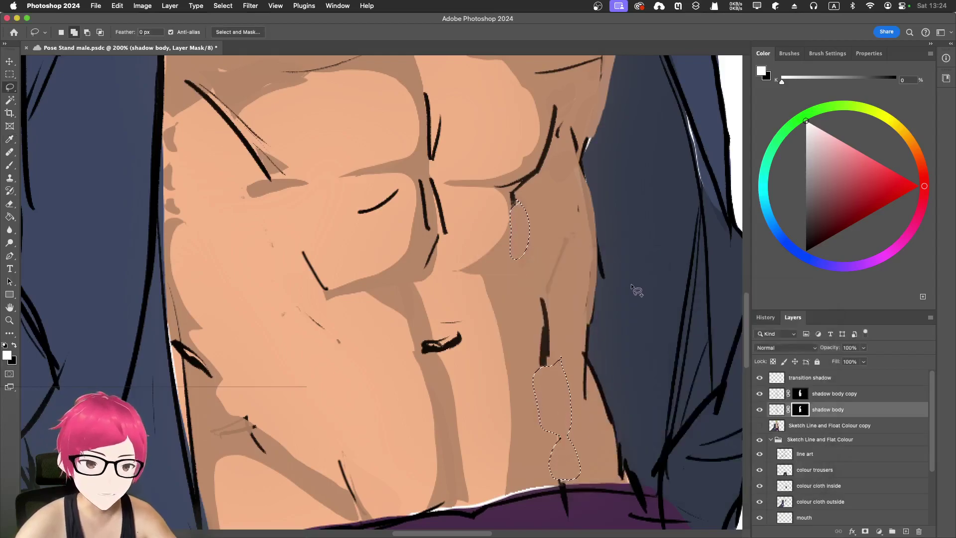
{"action": "key", "text": "super+d"}
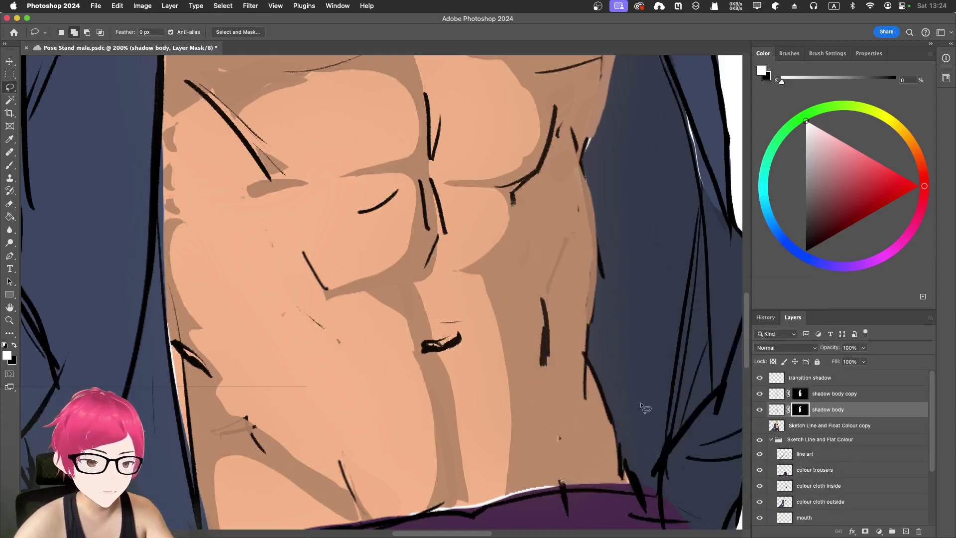
- Examine the shading over the whole figure and the bare forearm between the sleeve cuff and the coat pocket
{"action": "key", "text": "super+minus"}
{"action": "key", "text": "super+minus"}
{"action": "key", "text": "super+minus"}
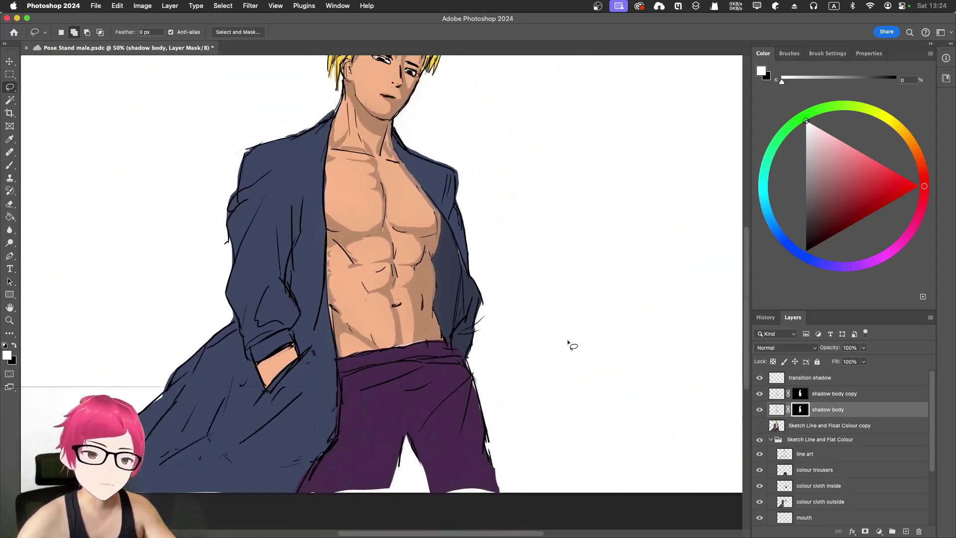
{"action": "scroll", "coordinate": [557, 328], "scroll_direction": "up", "scroll_amount": 3}
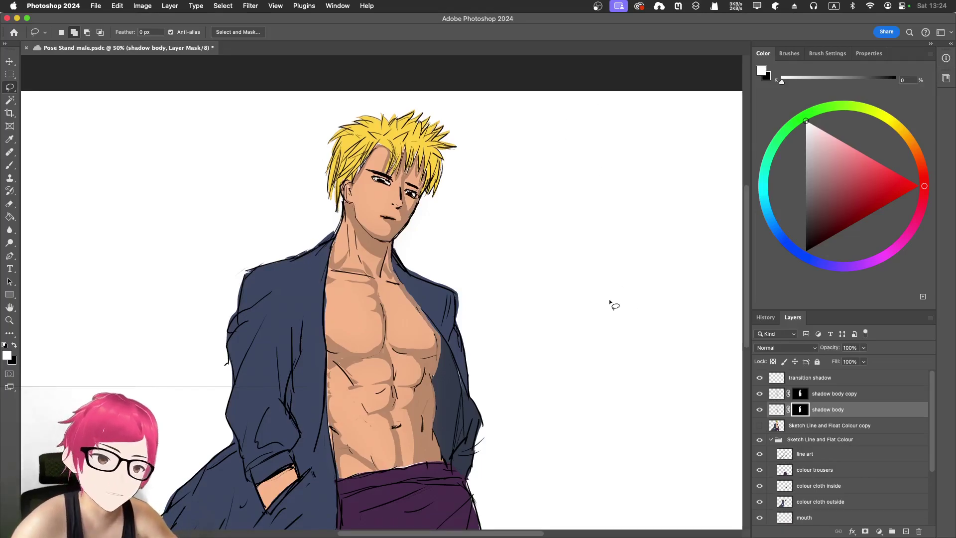
{"action": "scroll", "coordinate": [610, 297], "scroll_direction": "down", "scroll_amount": 5}
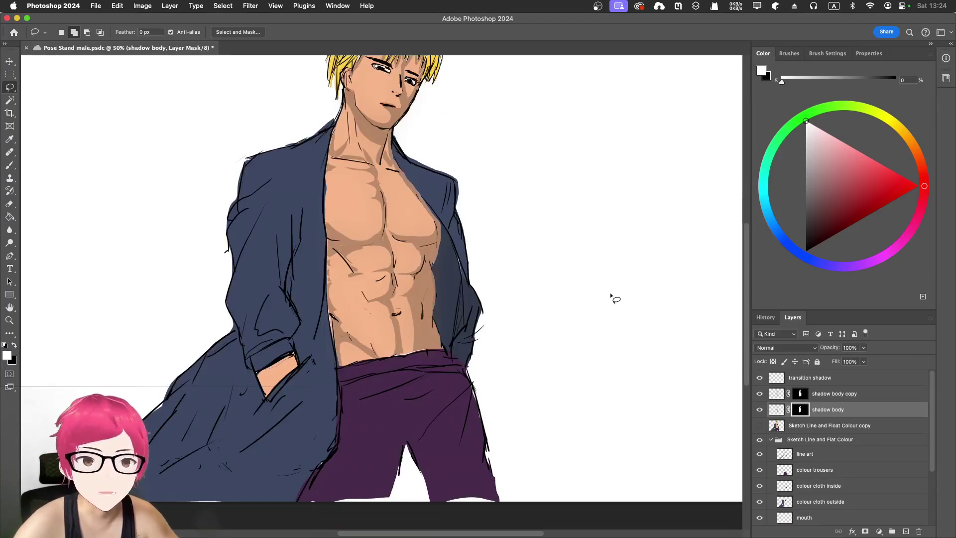
{"action": "scroll", "coordinate": [610, 294], "scroll_direction": "down", "scroll_amount": 2}
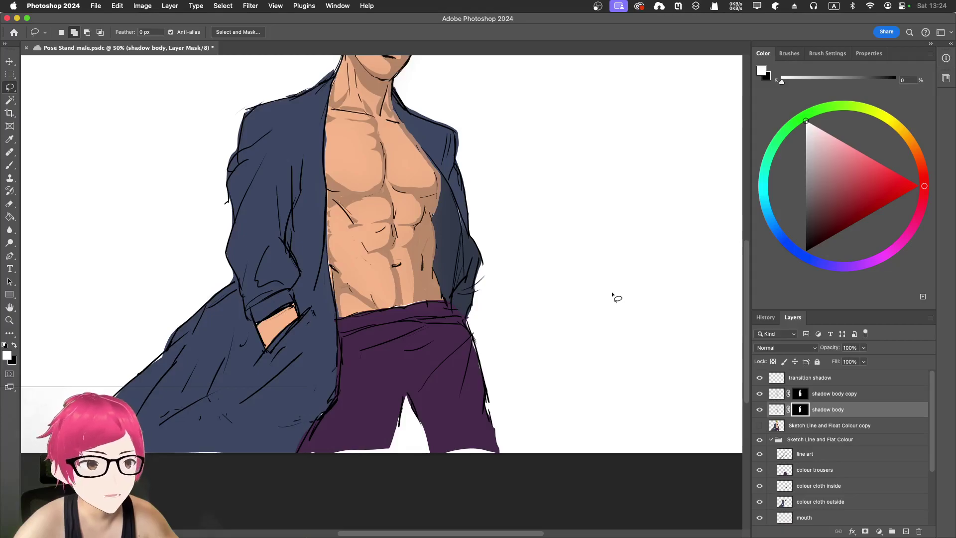
{"action": "scroll", "coordinate": [587, 297], "scroll_direction": "down", "scroll_amount": 3}
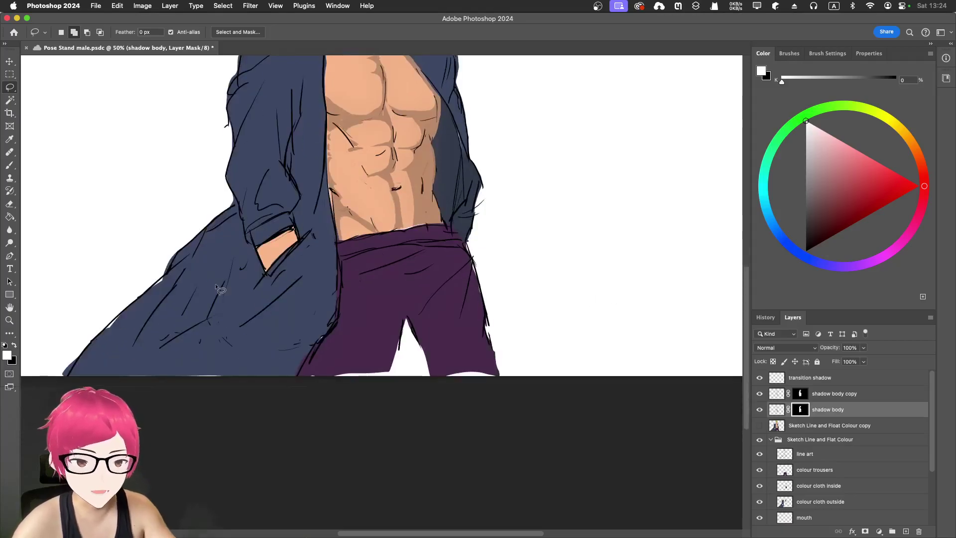
{"action": "key", "text": "super+equal"}
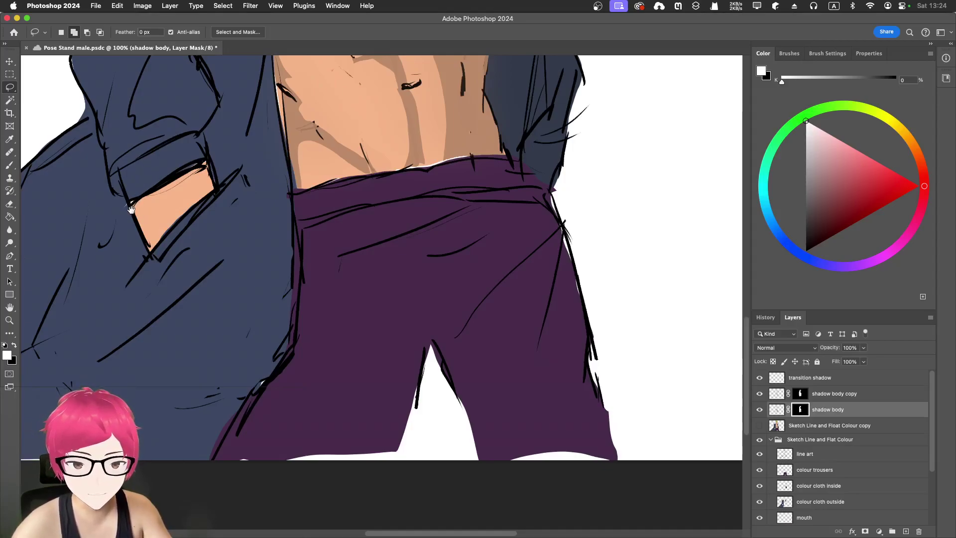
{"action": "left_click_drag", "start_coordinate": [132, 208], "coordinate": [377, 284]}
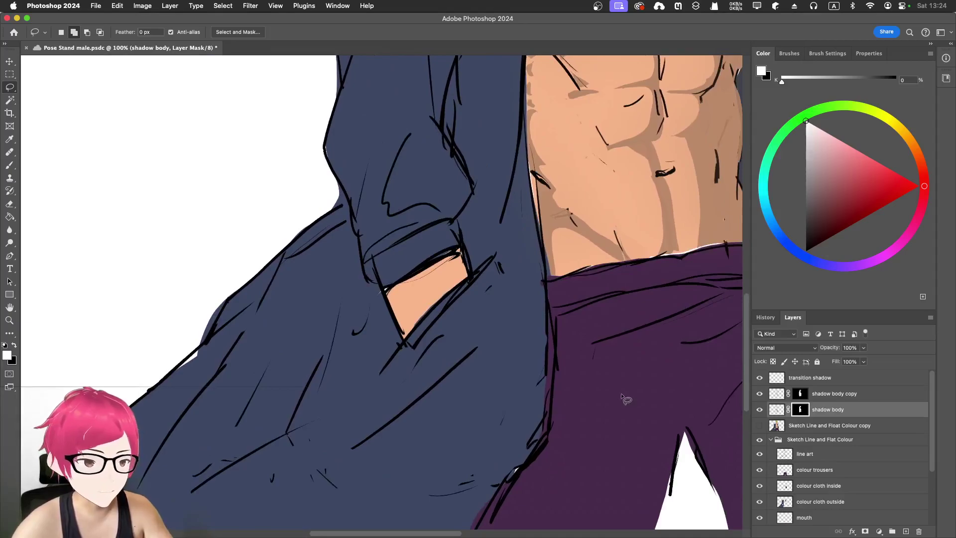
{"action": "left_click", "coordinate": [777, 409]}
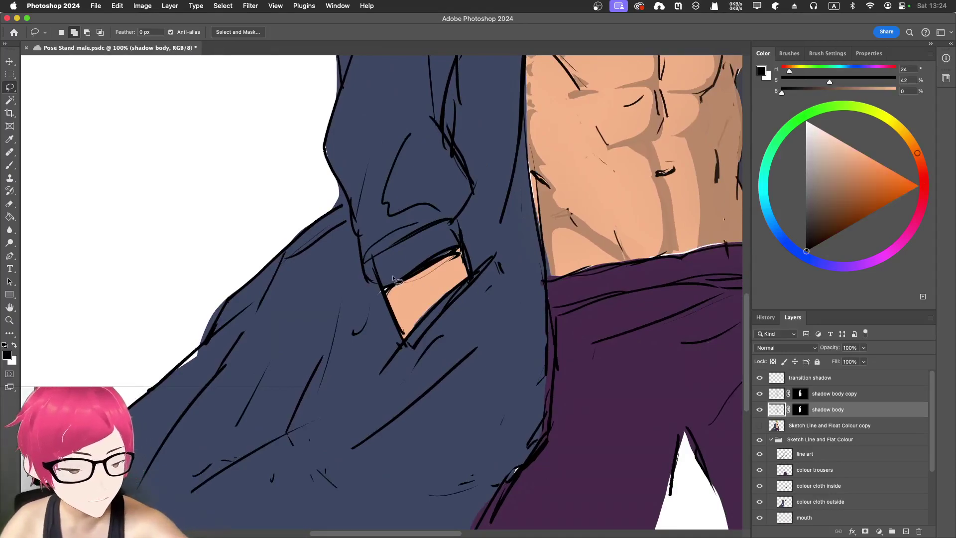
{"action": "left_click", "coordinate": [800, 409]}
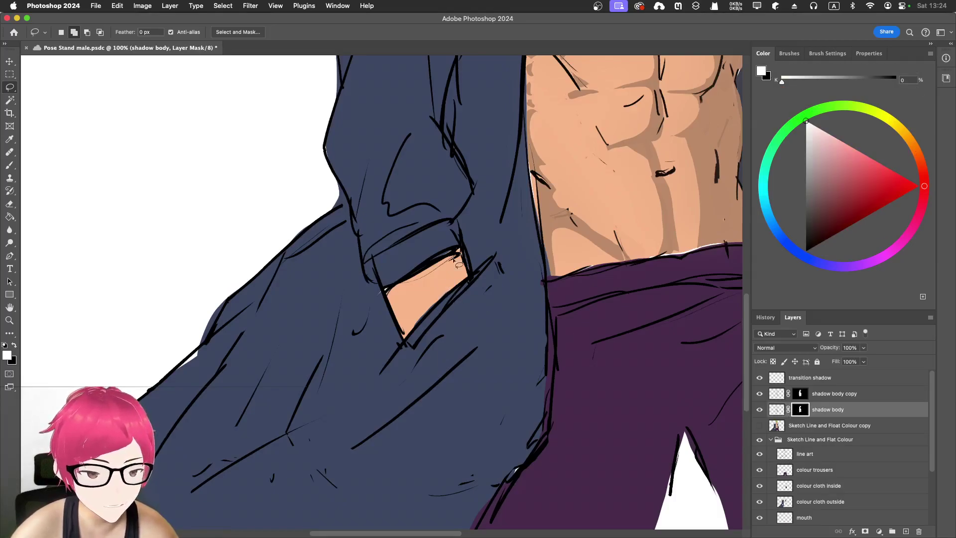
{"action": "scroll", "coordinate": [456, 249], "scroll_direction": "up", "scroll_amount": 3}
{"action": "scroll", "coordinate": [458, 254], "scroll_direction": "up", "scroll_amount": 1}
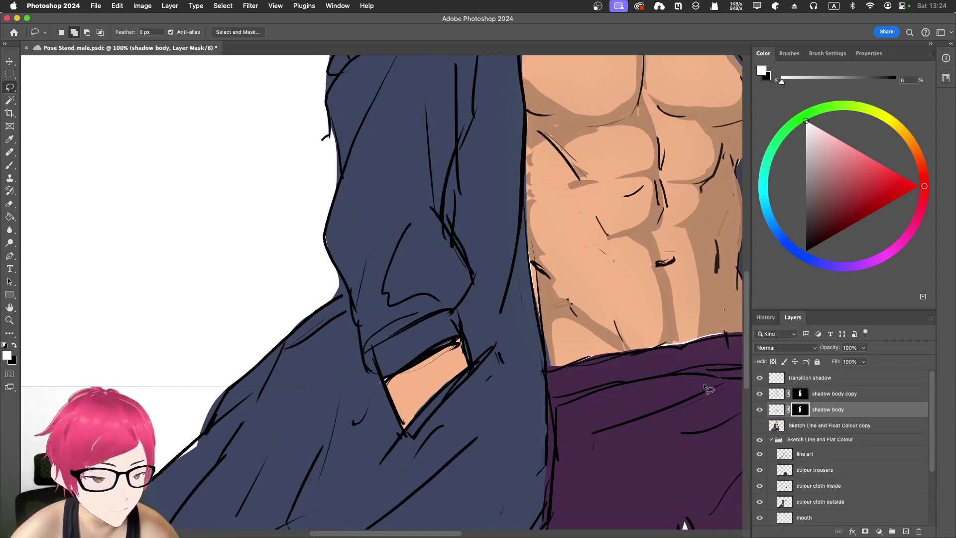
{"action": "key", "text": "b"}
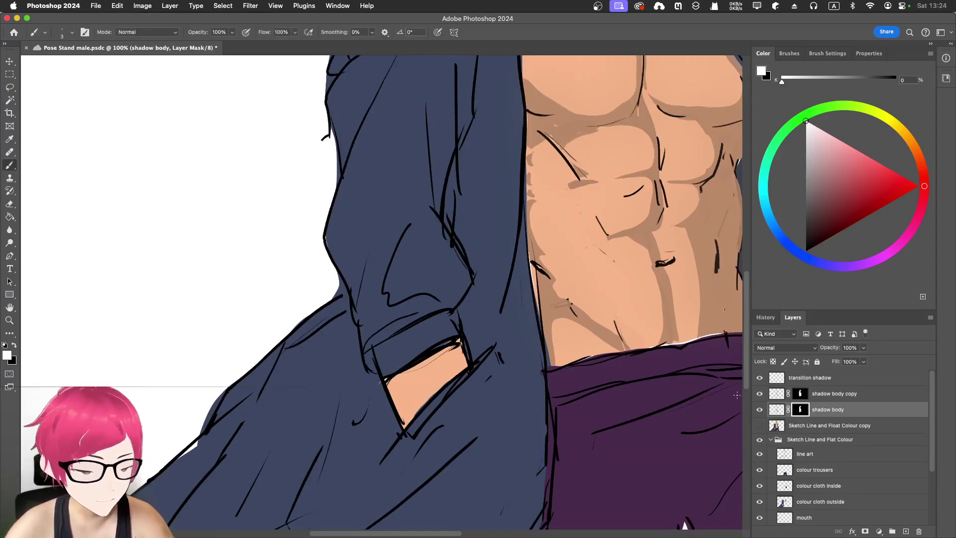
{"action": "left_click", "coordinate": [770, 412]}
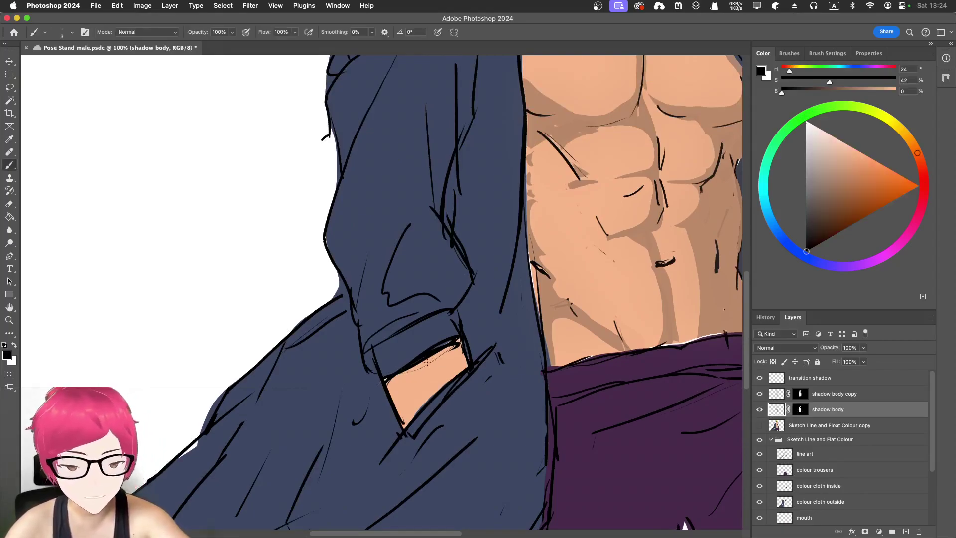
{"action": "key", "text": "bracketright"}
{"action": "key", "text": "bracketright"}
{"action": "key", "text": "bracketright"}
{"action": "key", "text": "bracketright"}
{"action": "key", "text": "bracketright"}
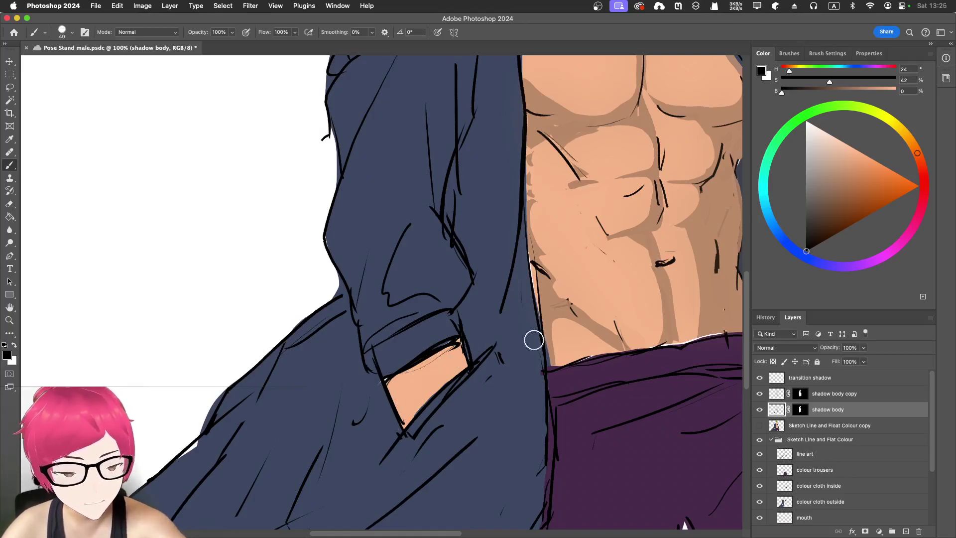
{"action": "left_click", "coordinate": [800, 409]}
{"action": "key", "text": "x"}
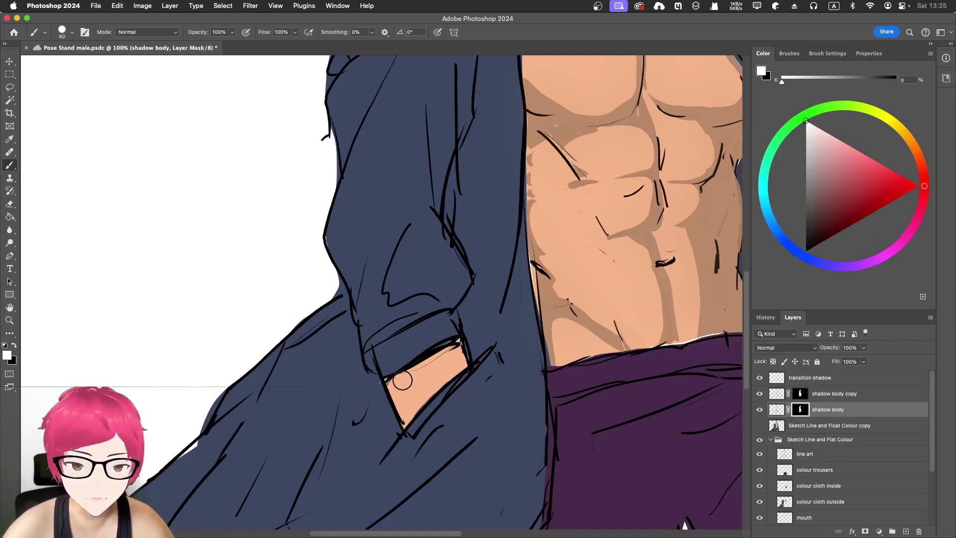
- Lasso the bare forearm patch, fill it with white at 100% opacity on the shadow body mask, and clear the selection
{"action": "left_click", "coordinate": [9, 88]}
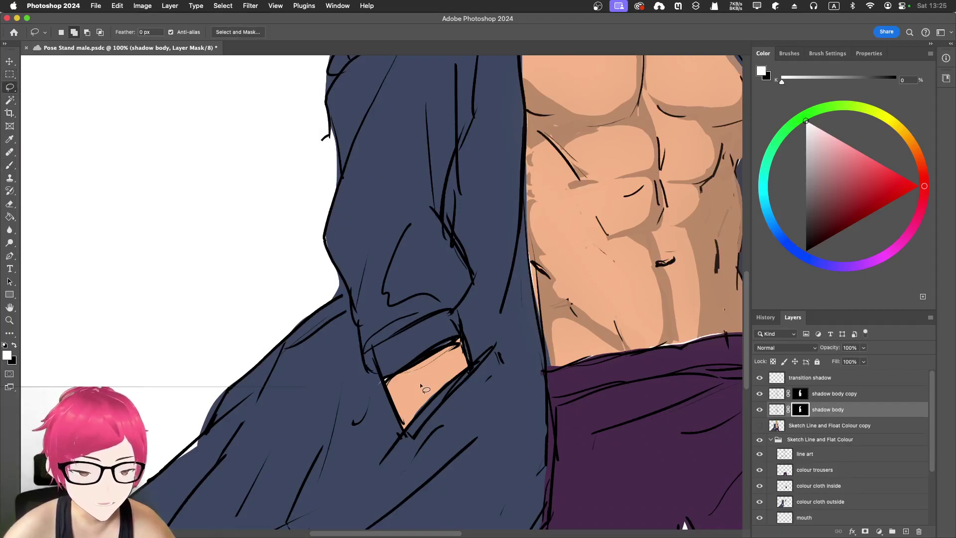
{"action": "mouse_move", "coordinate": [377, 364]}
{"action": "left_mouse_down"}
{"action": "mouse_move", "coordinate": [384, 380]}
{"action": "mouse_move", "coordinate": [406, 432]}
{"action": "mouse_move", "coordinate": [471, 369]}
{"action": "mouse_move", "coordinate": [456, 338]}
{"action": "mouse_move", "coordinate": [387, 382]}
{"action": "left_mouse_up"}
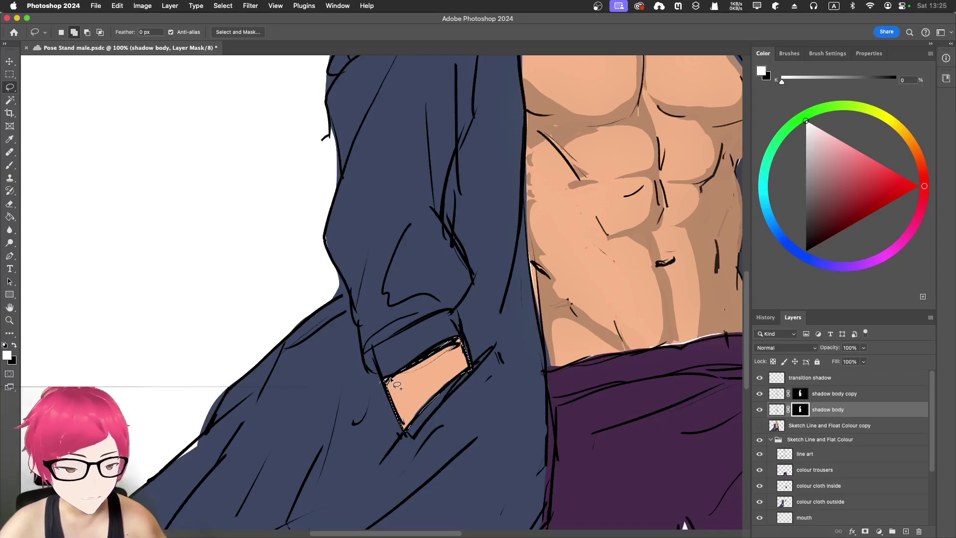
{"action": "key", "text": "shift+BackSpace"}
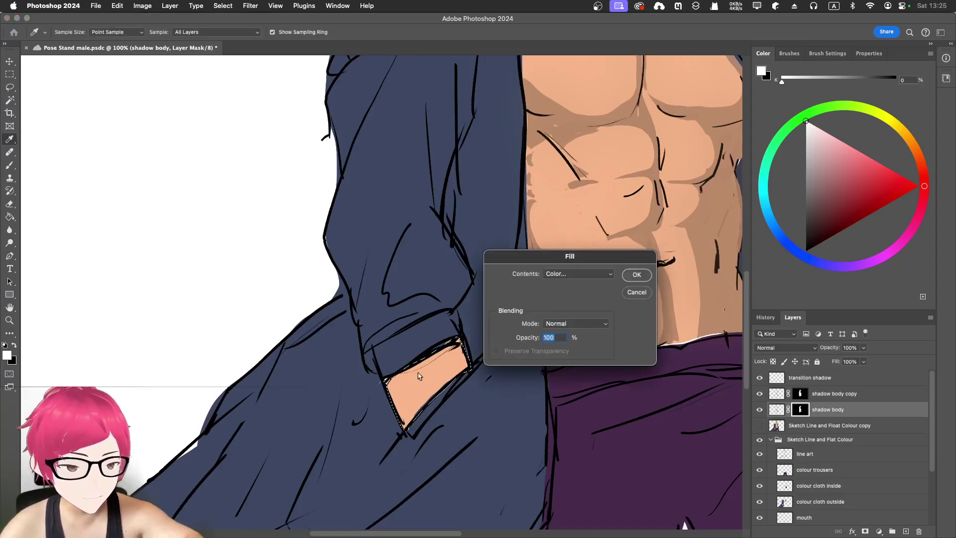
{"action": "left_click", "coordinate": [630, 277]}
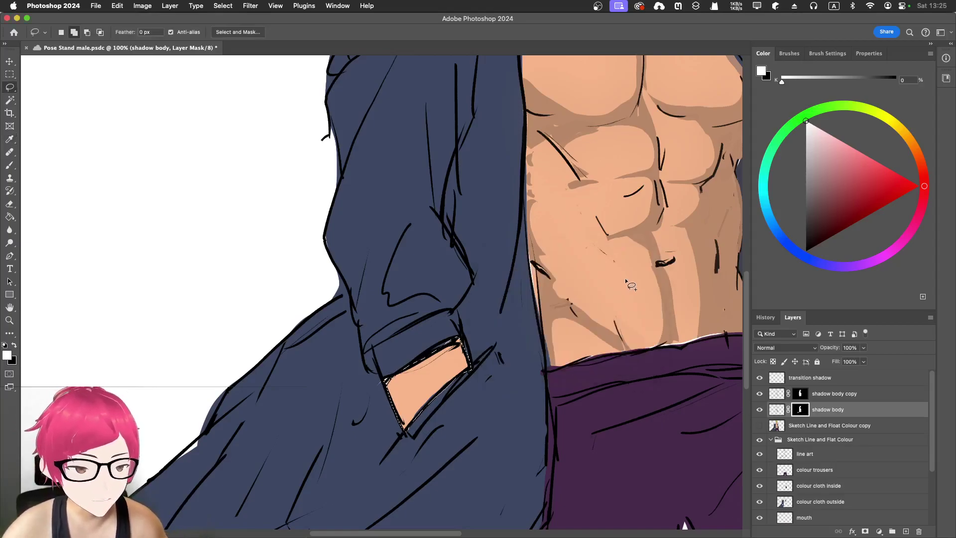
{"action": "left_click", "coordinate": [777, 409]}
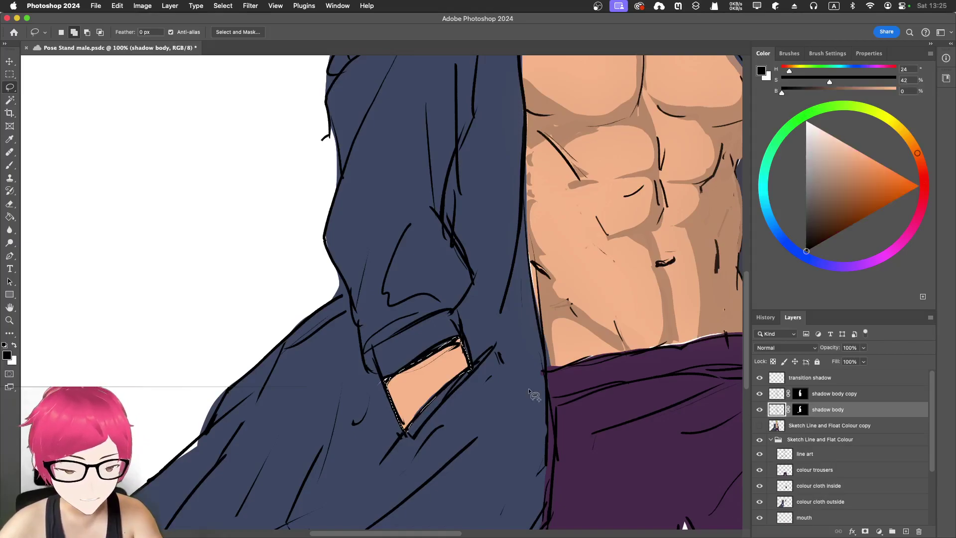
{"action": "key", "text": "ctrl+d"}
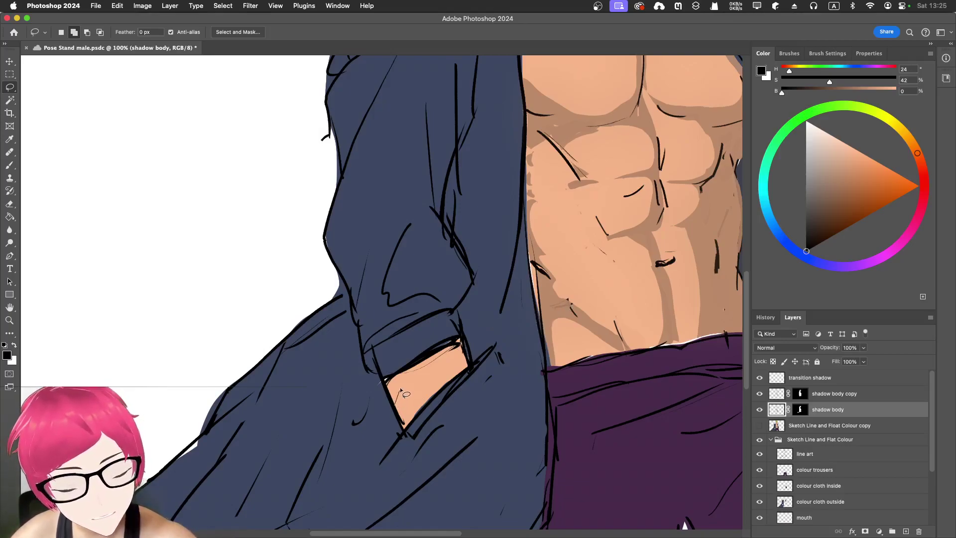
- Lasso the shadow band along the bare forearm's edge, fill it at 100% opacity with the colour sampled from the torso shadow, and deselect
{"action": "mouse_move", "coordinate": [416, 373]}
{"action": "left_mouse_down"}
{"action": "mouse_move", "coordinate": [466, 357]}
{"action": "mouse_move", "coordinate": [463, 344]}
{"action": "mouse_move", "coordinate": [447, 342]}
{"action": "mouse_move", "coordinate": [389, 379]}
{"action": "mouse_move", "coordinate": [398, 411]}
{"action": "left_mouse_up"}
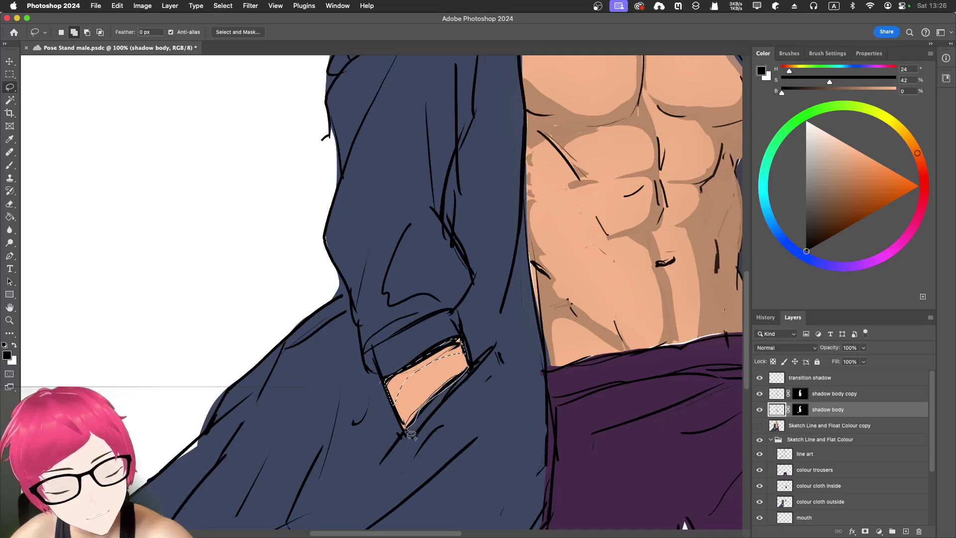
{"action": "key", "text": "shift+BackSpace"}
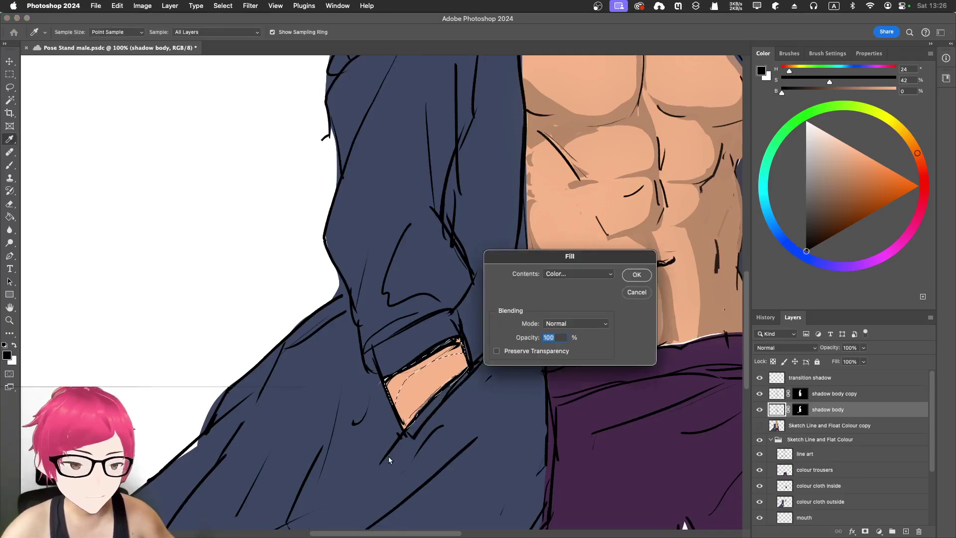
{"action": "left_click", "coordinate": [599, 279]}
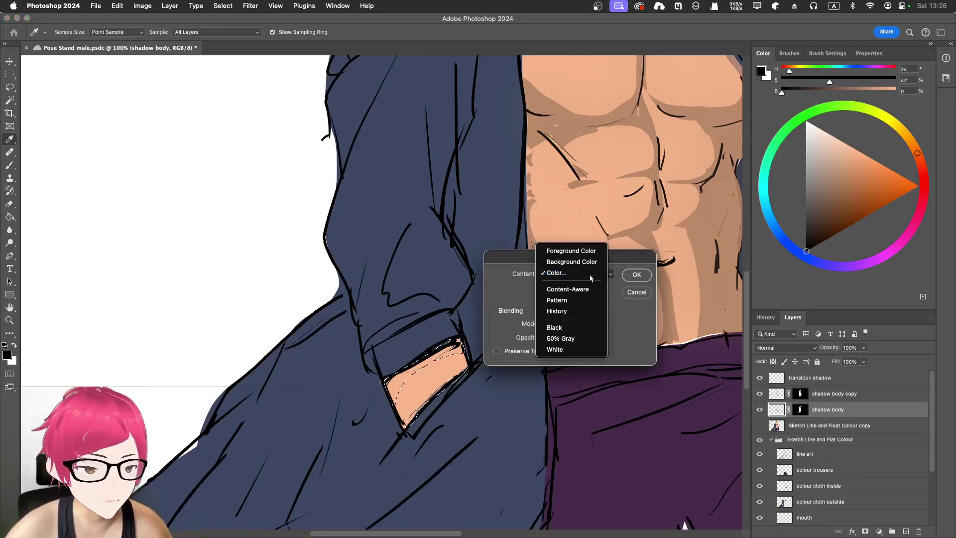
{"action": "left_click", "coordinate": [593, 278]}
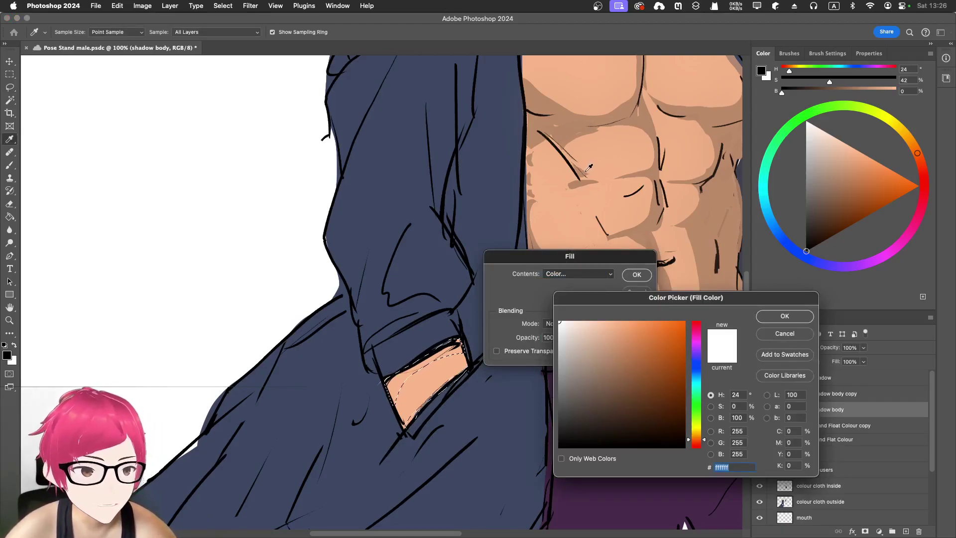
{"action": "left_click", "coordinate": [552, 125]}
{"action": "left_click", "coordinate": [793, 318]}
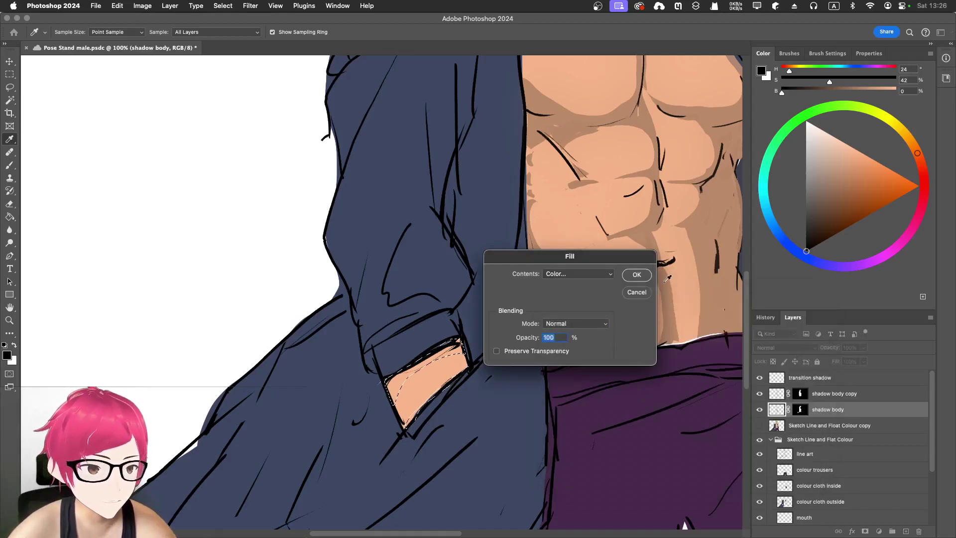
{"action": "left_click", "coordinate": [637, 275]}
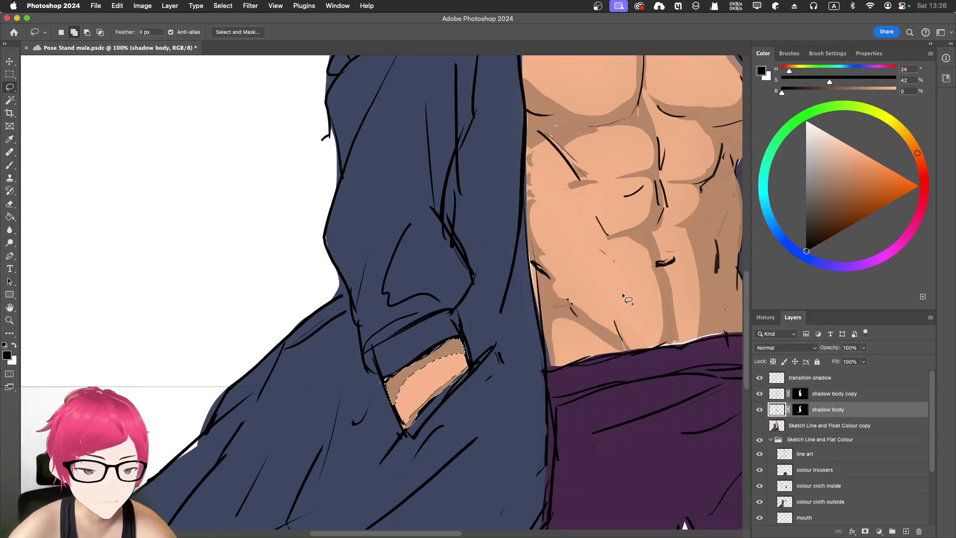
{"action": "key", "text": "super+d"}
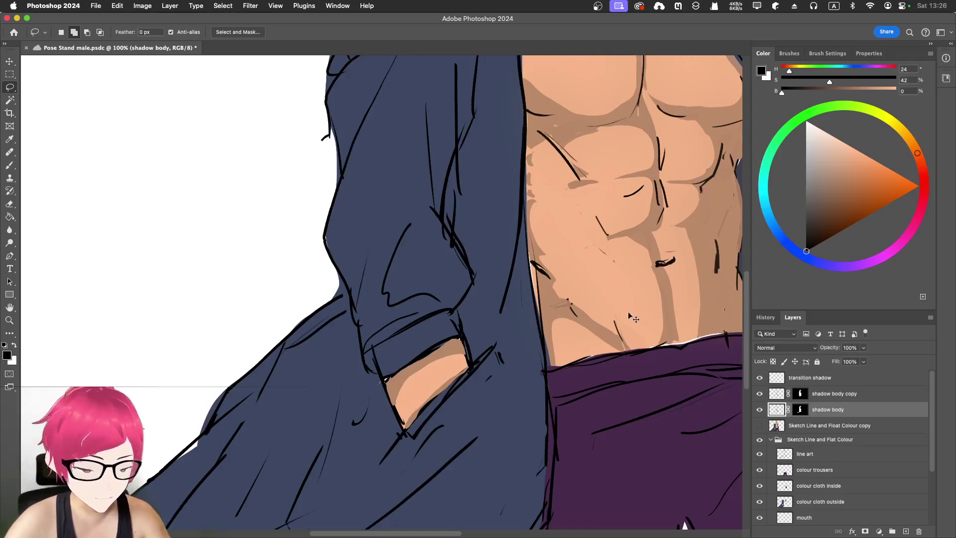
- Compare the whole figure with the shadow body layer hidden and shown, and save the document
{"action": "key", "text": "super+minus"}
{"action": "key", "text": "super+minus"}
{"action": "key", "text": "super+minus"}
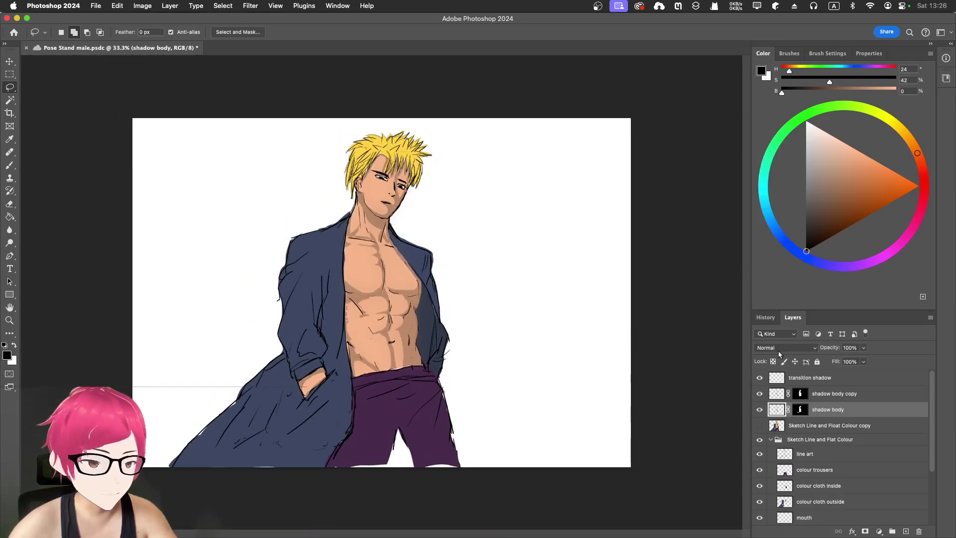
{"action": "left_click", "coordinate": [759, 409]}
{"action": "left_click", "coordinate": [760, 409]}
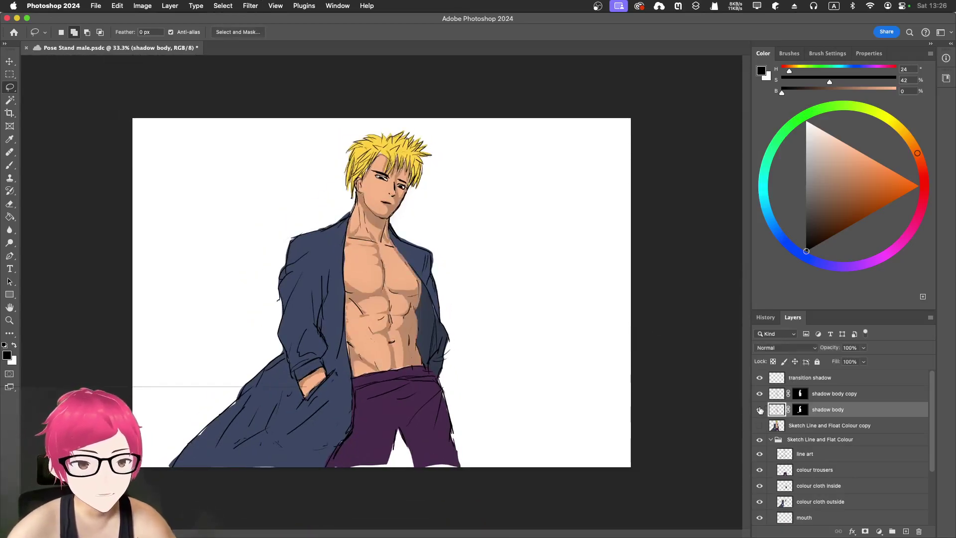
{"action": "left_click", "coordinate": [760, 409]}
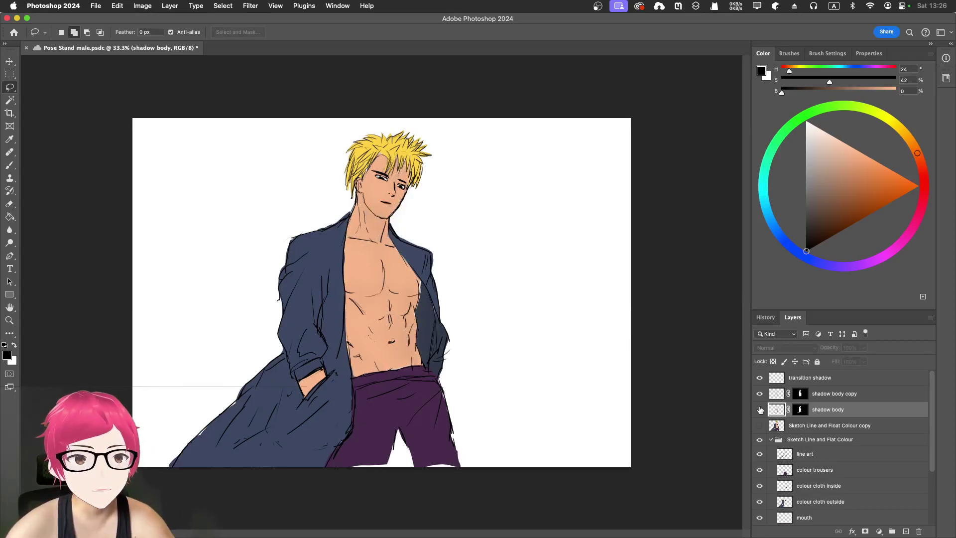
{"action": "left_click", "coordinate": [759, 409]}
{"action": "left_click", "coordinate": [759, 409]}
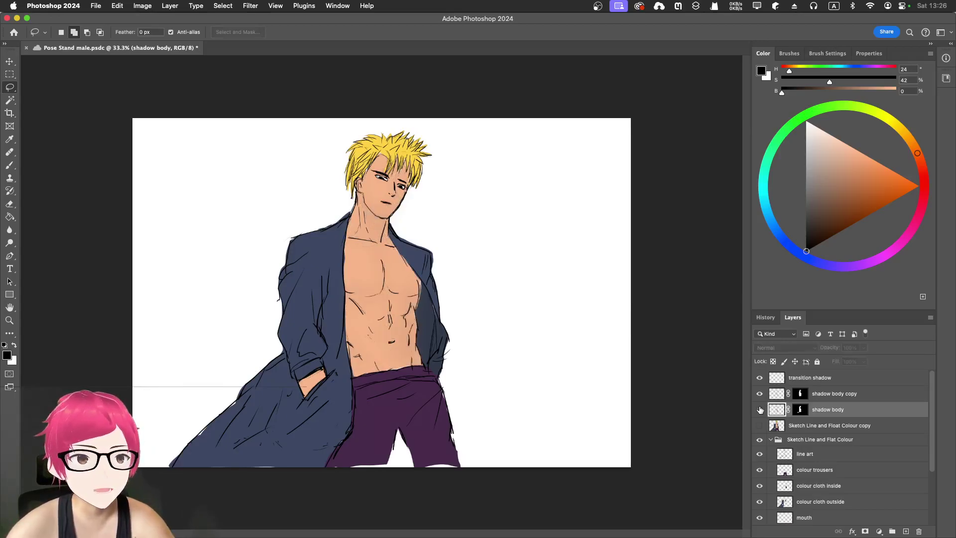
{"action": "left_click", "coordinate": [759, 409]}
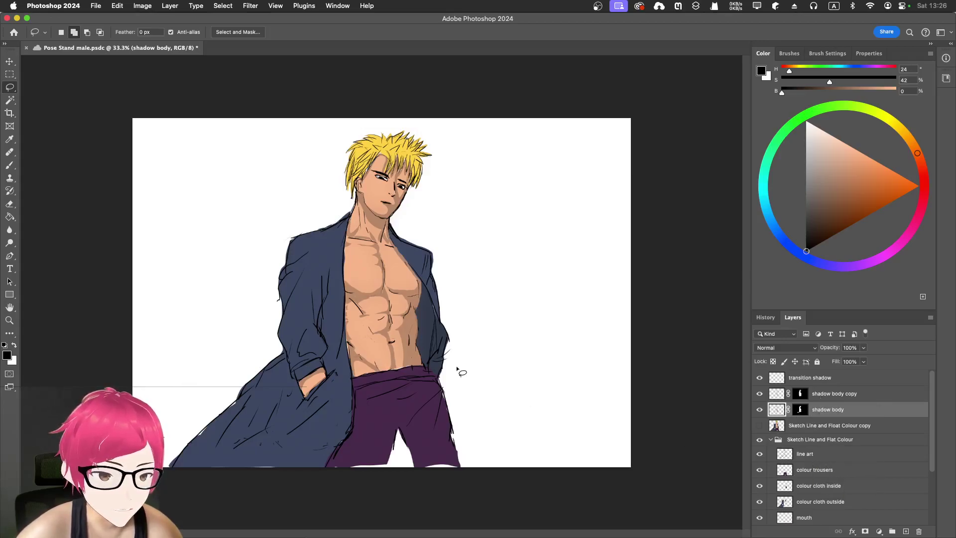
{"action": "key", "text": "super+s"}
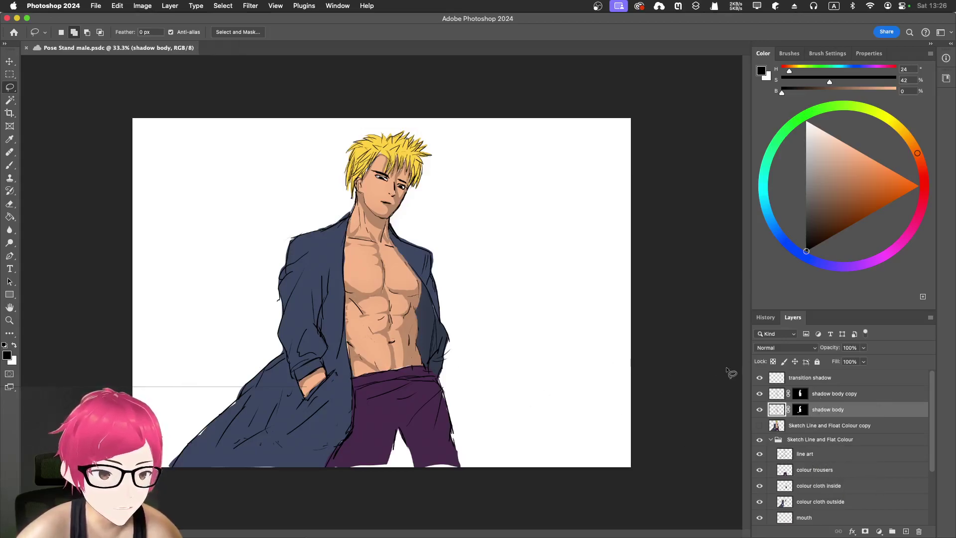
{"action": "left_click", "coordinate": [810, 394]}
{"action": "left_click", "coordinate": [810, 409]}
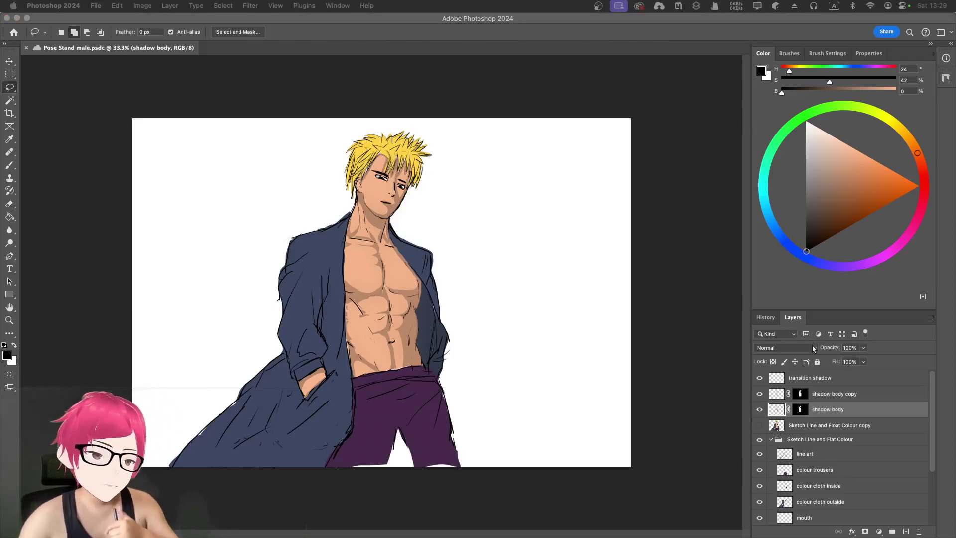
{"action": "left_click", "coordinate": [800, 409]}
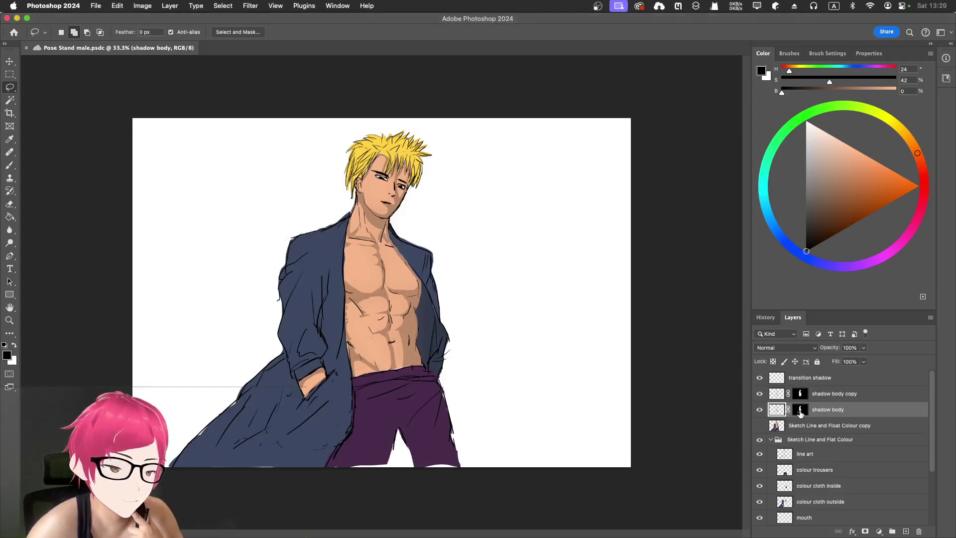
{"action": "key", "text": "x"}
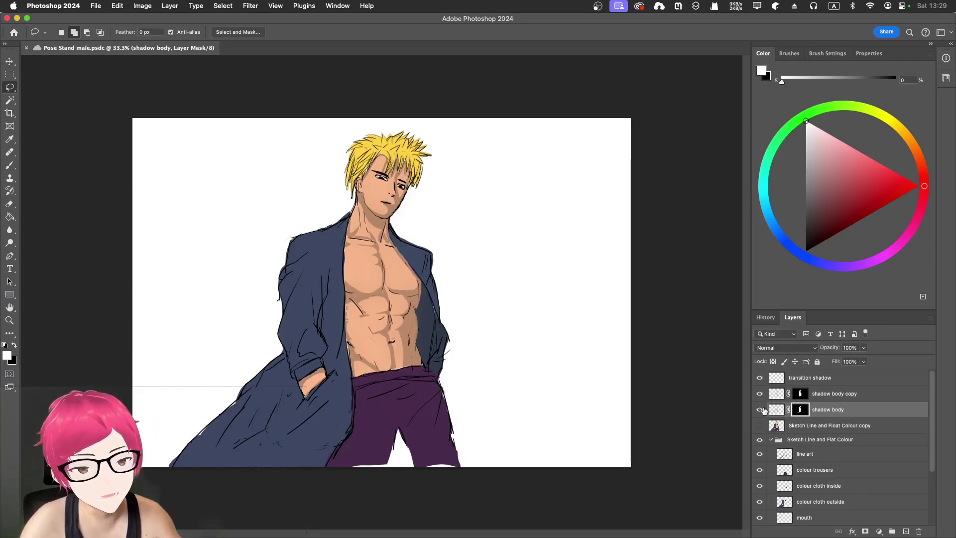
- Add a new layer directly above shadow body copy and name it "high light body"
{"action": "left_click", "coordinate": [814, 396]}
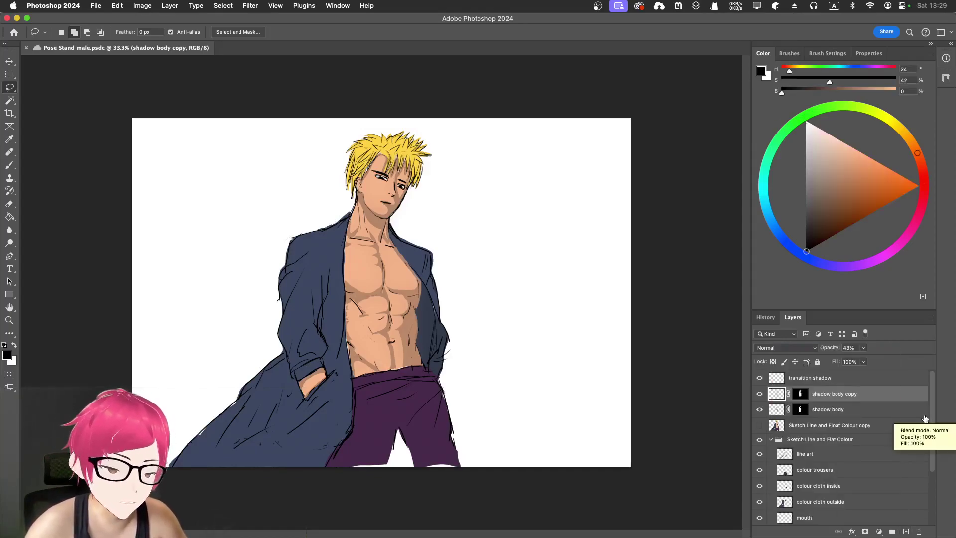
{"action": "left_click", "coordinate": [906, 531]}
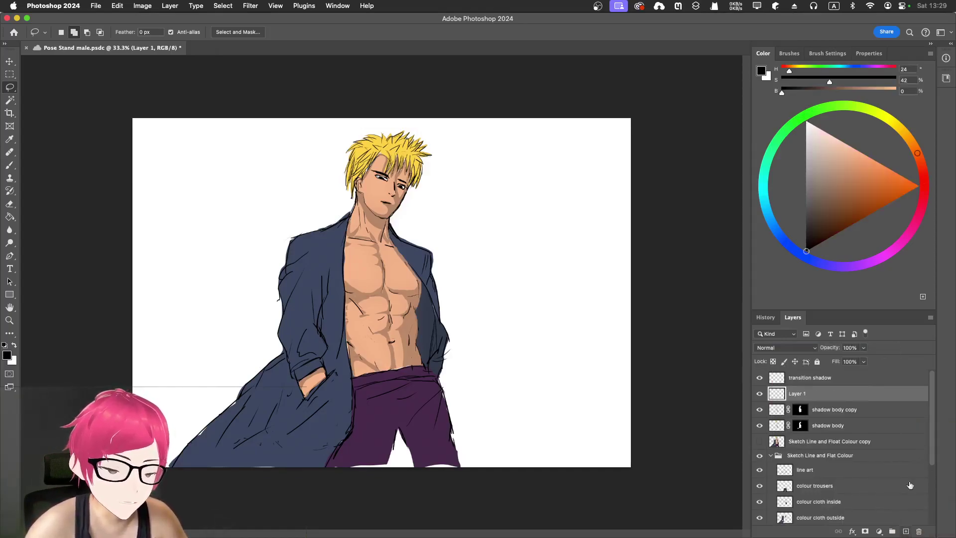
{"action": "double_click", "coordinate": [797, 394]}
{"action": "type", "text": "h"}
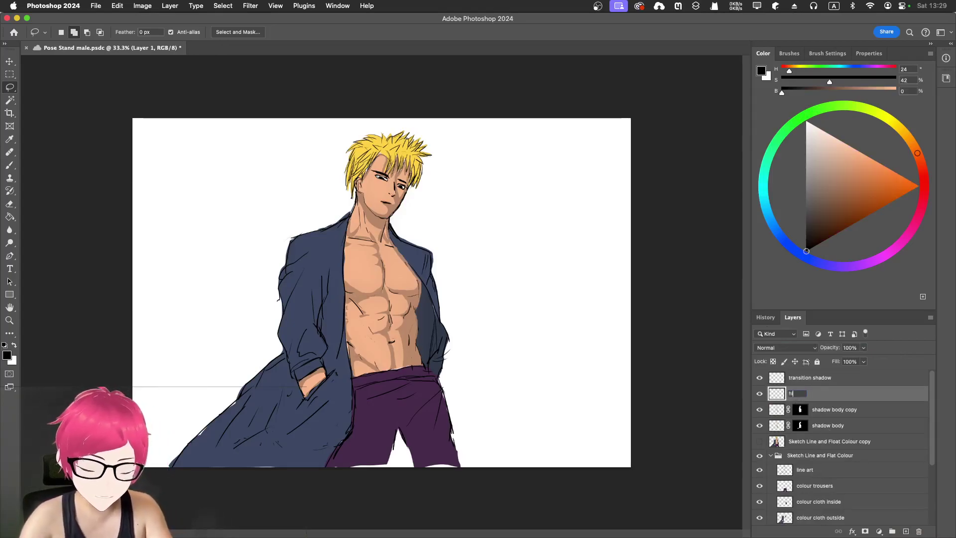
{"action": "type", "text": "igh light"}
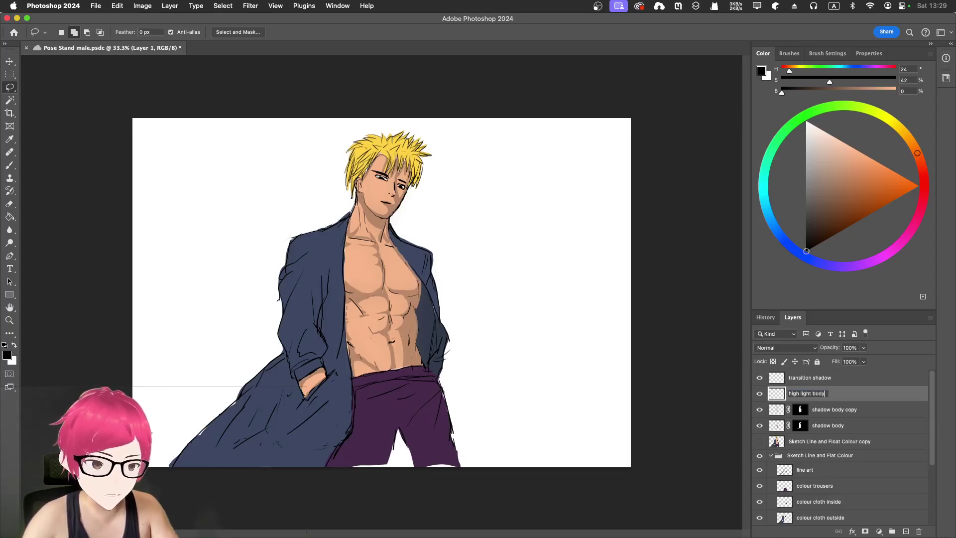
{"action": "type", "text": " body"}
{"action": "key", "text": "Return"}
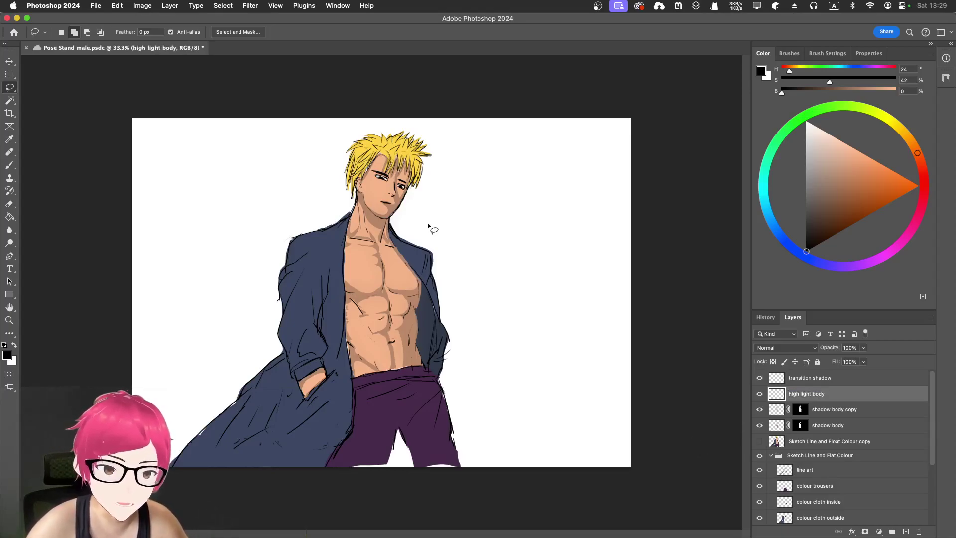
- Look through the brushes in the manga group for one suited to painting the body highlights
{"action": "key", "text": "b"}
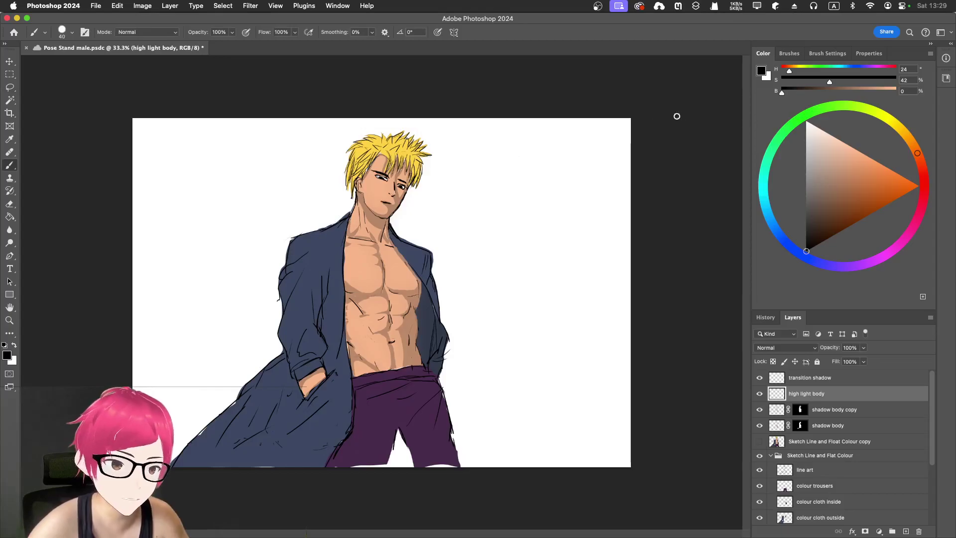
{"action": "left_click", "coordinate": [790, 53]}
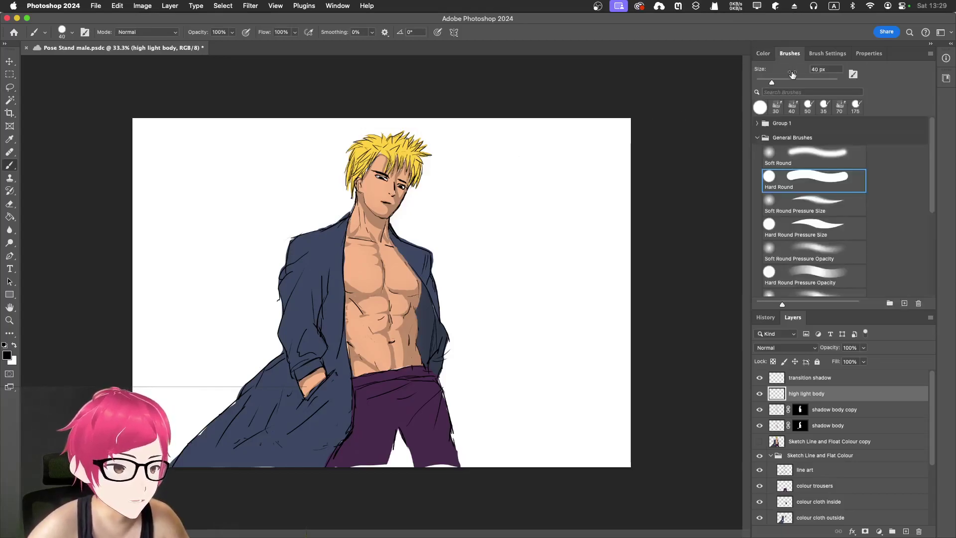
{"action": "left_click", "coordinate": [757, 138]}
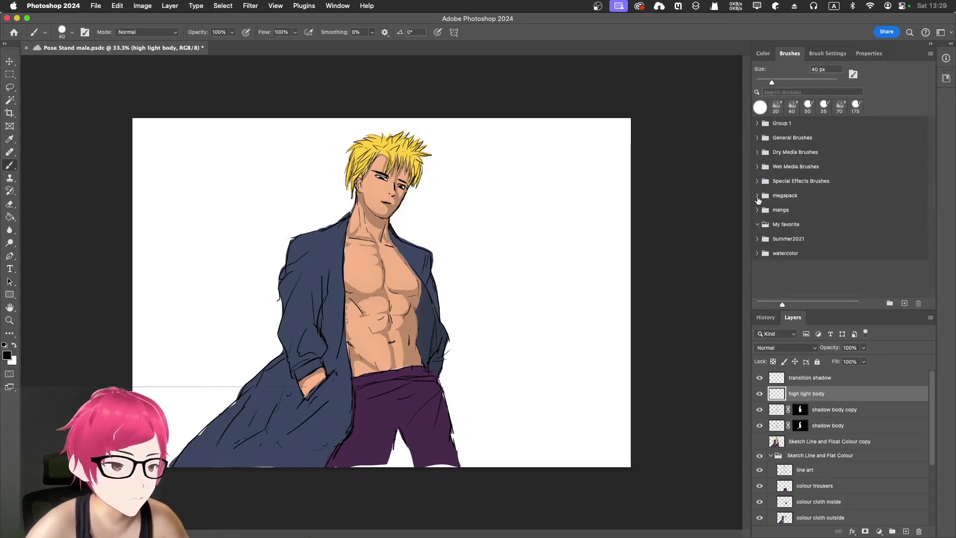
{"action": "left_click", "coordinate": [759, 210]}
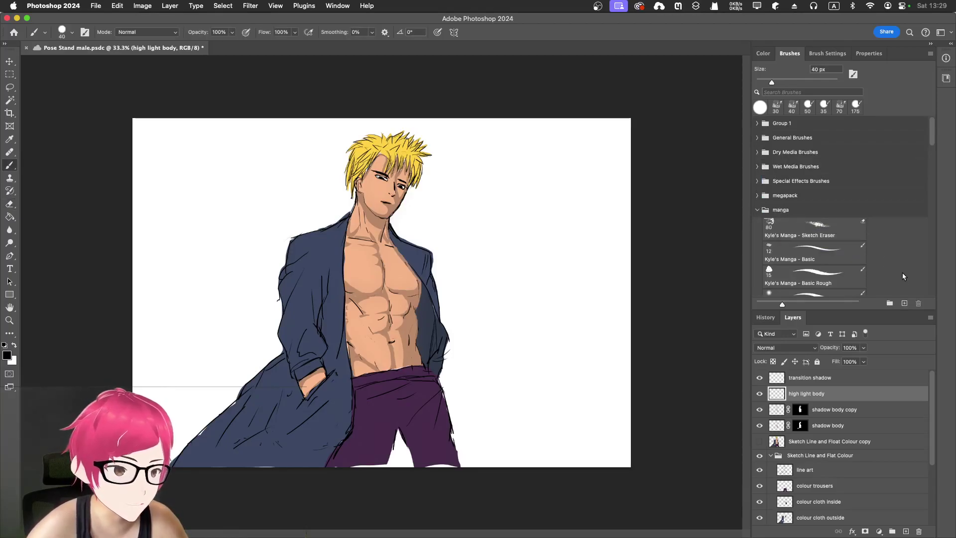
{"action": "scroll", "coordinate": [896, 264], "scroll_direction": "down", "scroll_amount": 2}
{"action": "scroll", "coordinate": [891, 261], "scroll_direction": "down", "scroll_amount": 1}
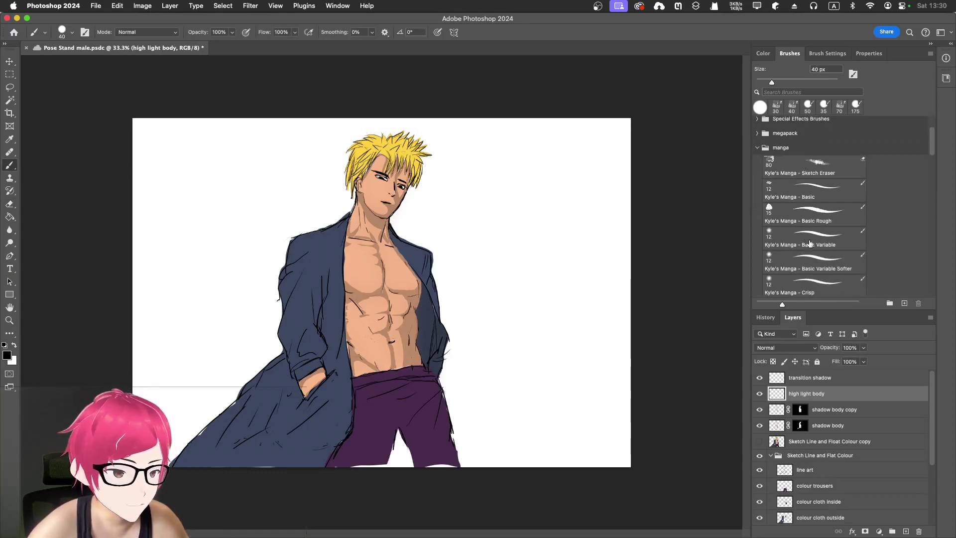
{"action": "scroll", "coordinate": [808, 246], "scroll_direction": "down", "scroll_amount": 2}
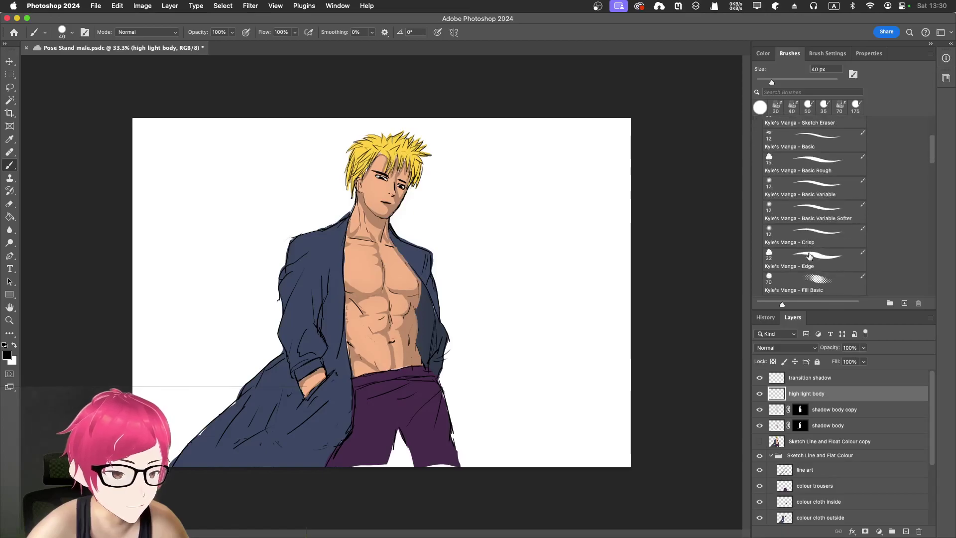
{"action": "scroll", "coordinate": [808, 194], "scroll_direction": "down", "scroll_amount": 7}
{"action": "scroll", "coordinate": [819, 244], "scroll_direction": "down", "scroll_amount": 6}
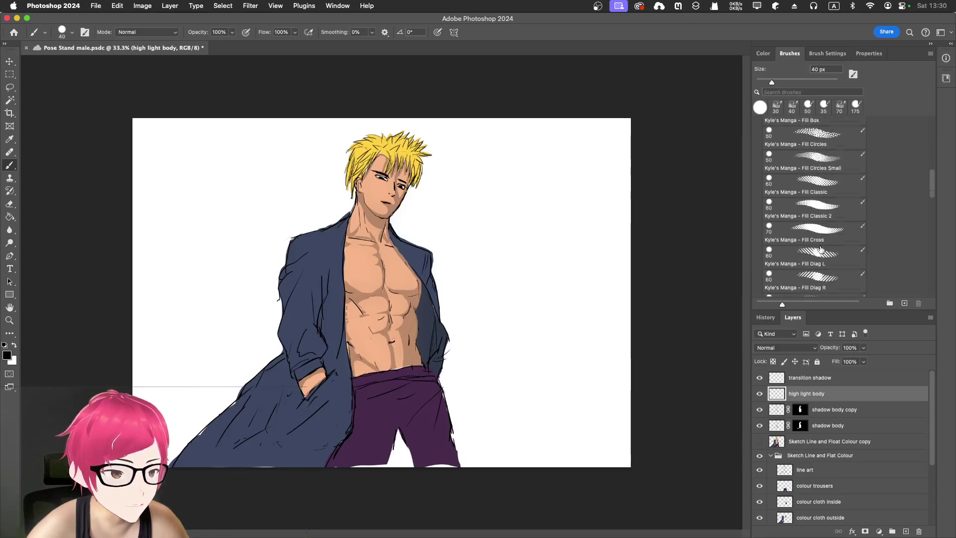
{"action": "scroll", "coordinate": [824, 256], "scroll_direction": "down", "scroll_amount": 5}
{"action": "scroll", "coordinate": [824, 255], "scroll_direction": "down", "scroll_amount": 3}
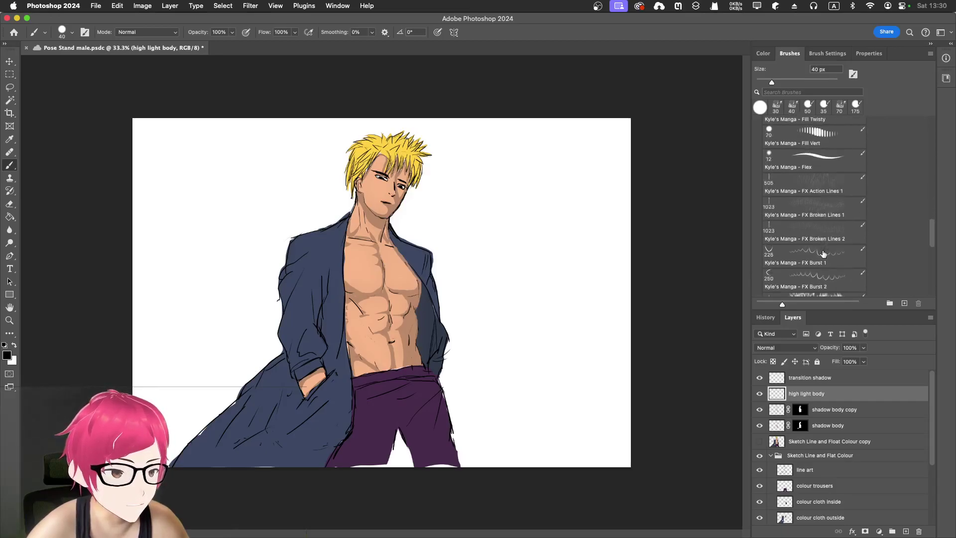
{"action": "scroll", "coordinate": [823, 254], "scroll_direction": "down", "scroll_amount": 10}
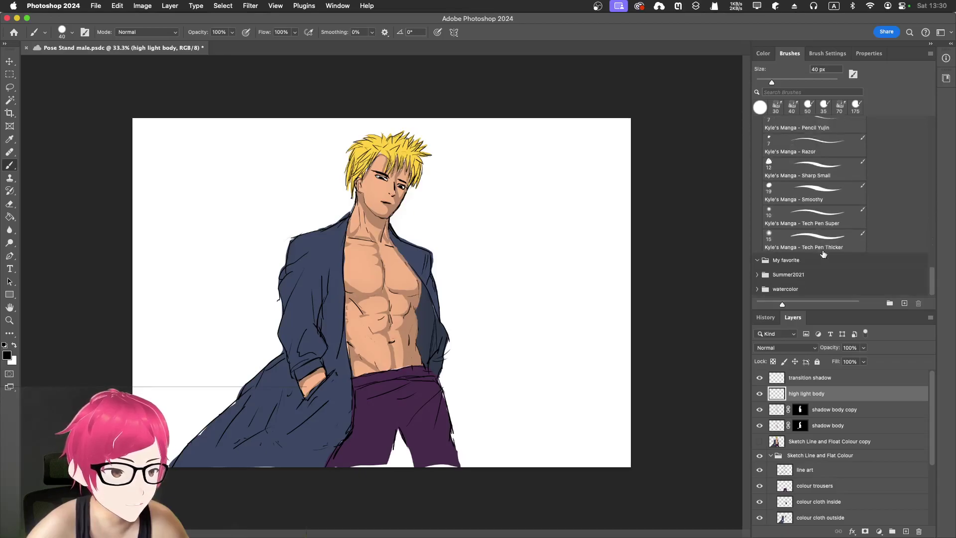
{"action": "scroll", "coordinate": [770, 267], "scroll_direction": "up", "scroll_amount": 15}
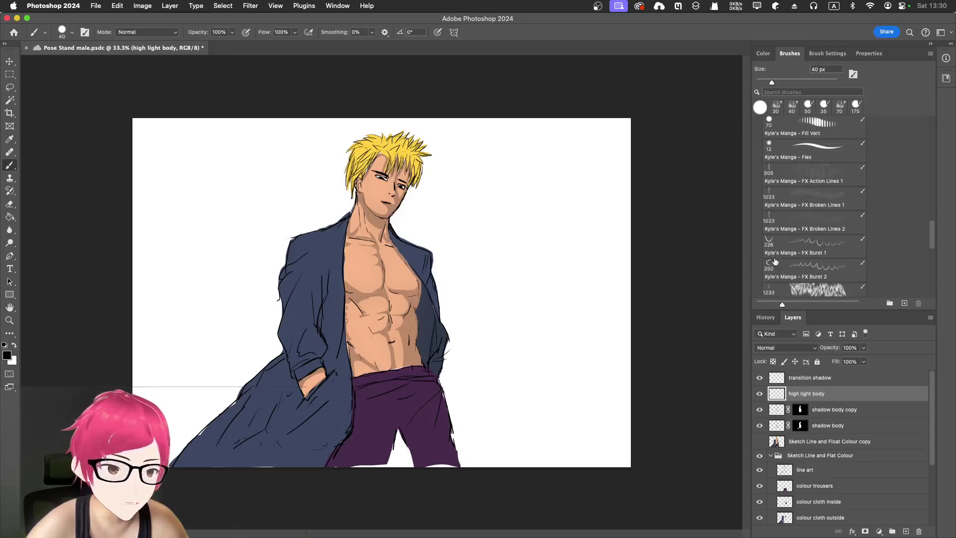
{"action": "scroll", "coordinate": [778, 257], "scroll_direction": "up", "scroll_amount": 6}
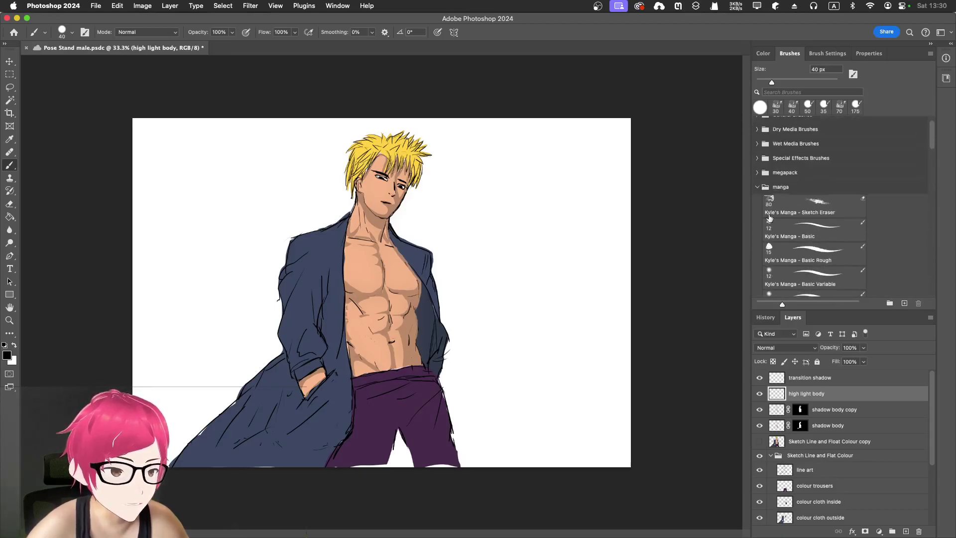
- Choose the Kyle's Real Oils - 01 brush from the Wet Media Brushes group
{"action": "left_click", "coordinate": [755, 187]}
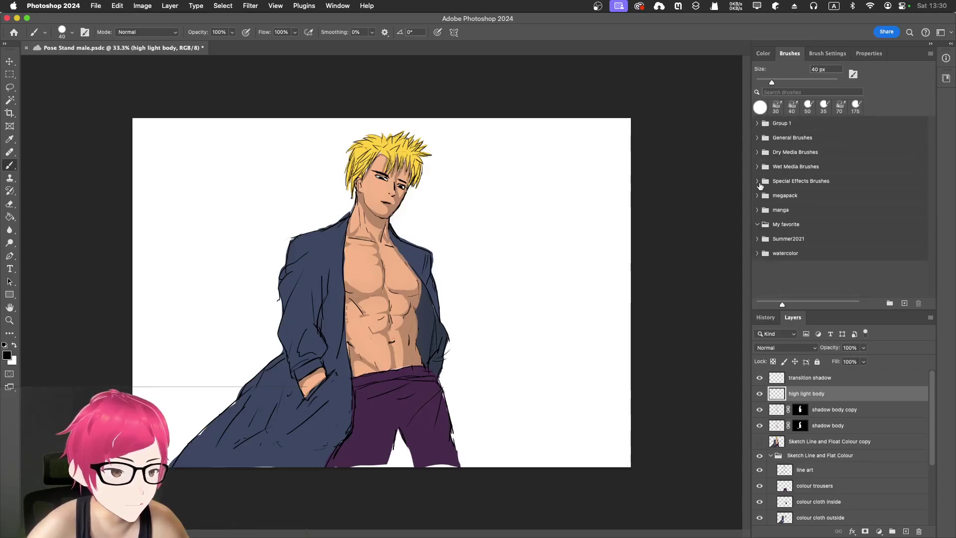
{"action": "left_click", "coordinate": [757, 166]}
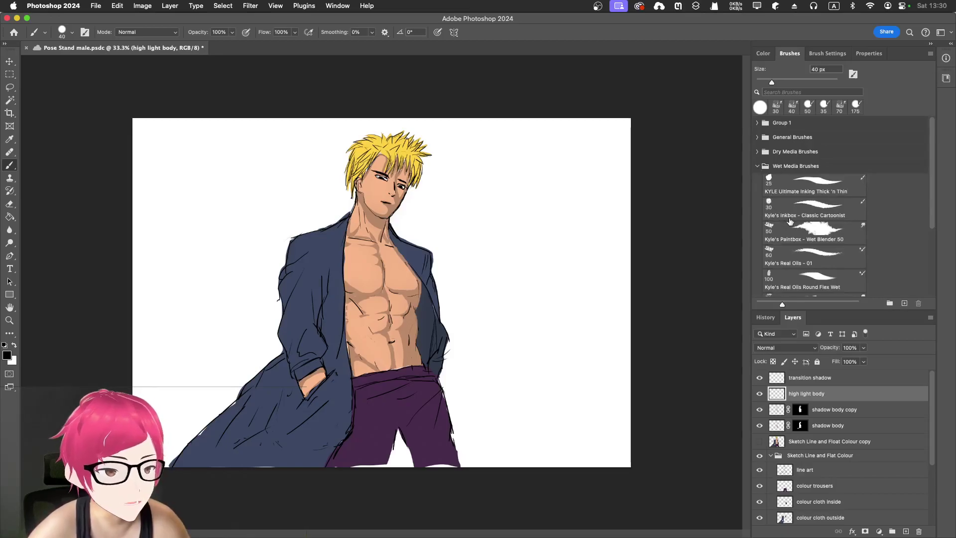
{"action": "left_click", "coordinate": [819, 261]}
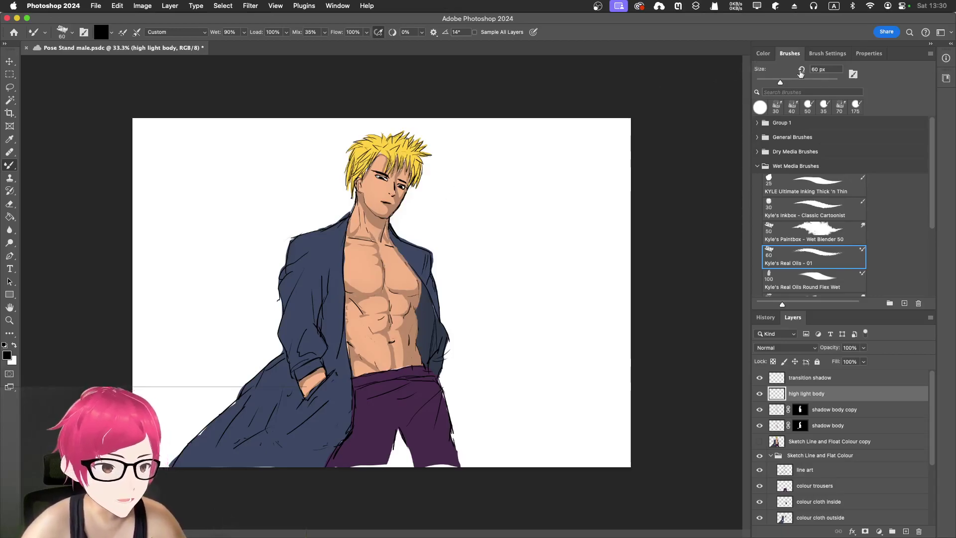
- Test the oil brush with one long stroke on the empty canvas beside the figure, and undo it
{"action": "left_click", "coordinate": [762, 53]}
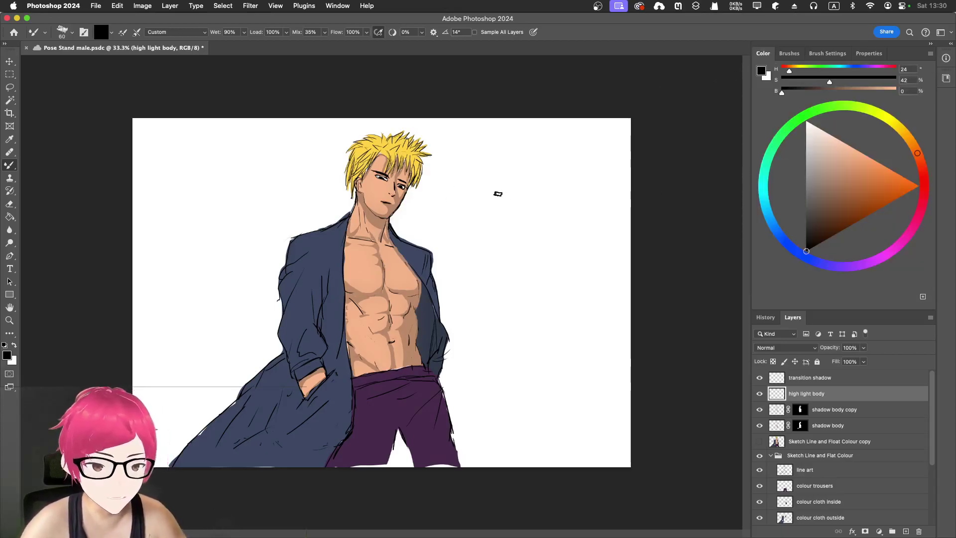
{"action": "left_click_drag", "start_coordinate": [541, 188], "coordinate": [534, 294]}
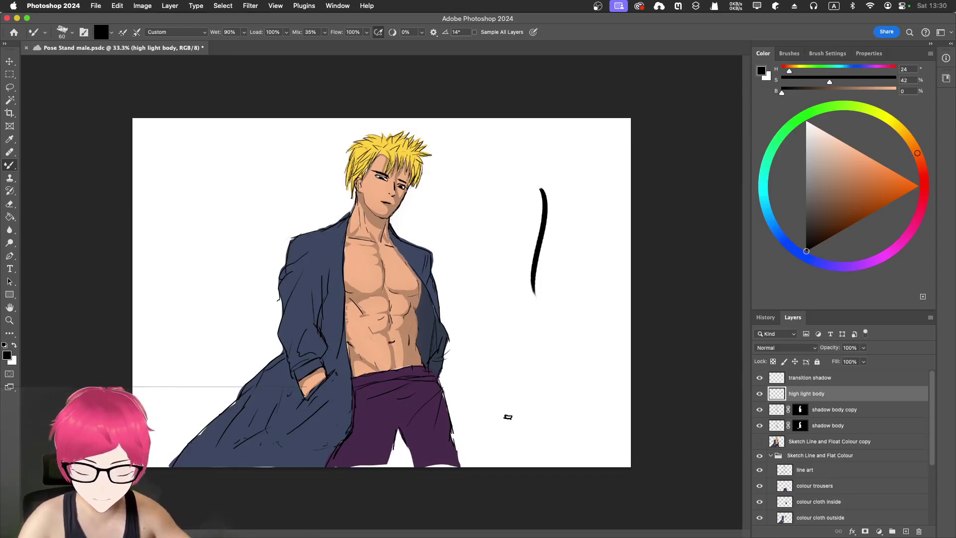
{"action": "key", "text": "super+z"}
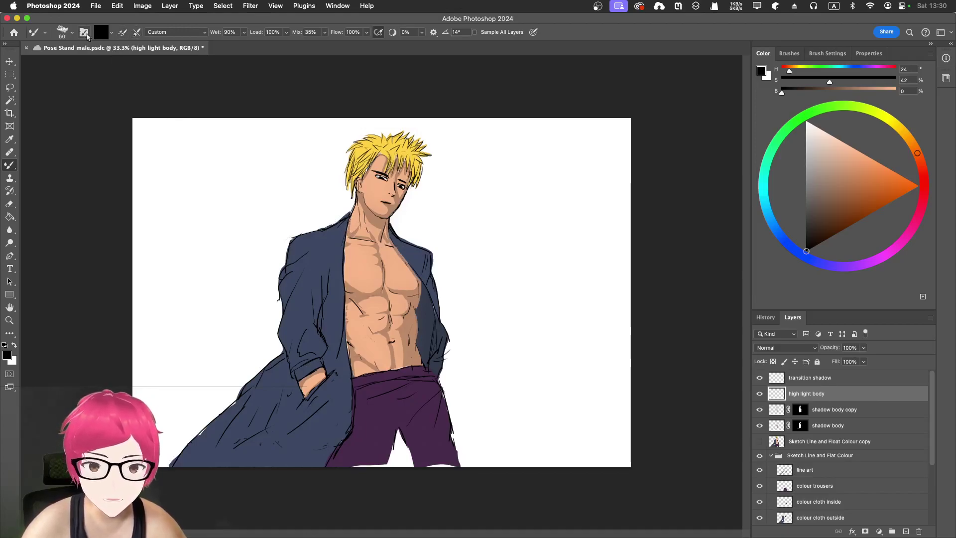
- Sample the chest's skin tone and lighten it to hue 29, saturation 32% and brightness 97% as the highlight colour
{"action": "key", "text": "i"}
{"action": "left_click", "coordinate": [362, 268]}
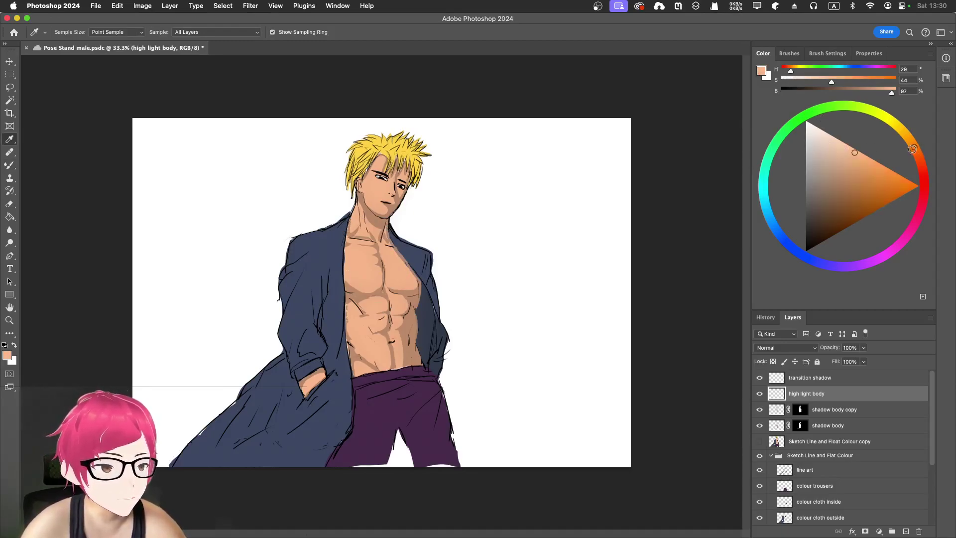
{"action": "left_click", "coordinate": [840, 145]}
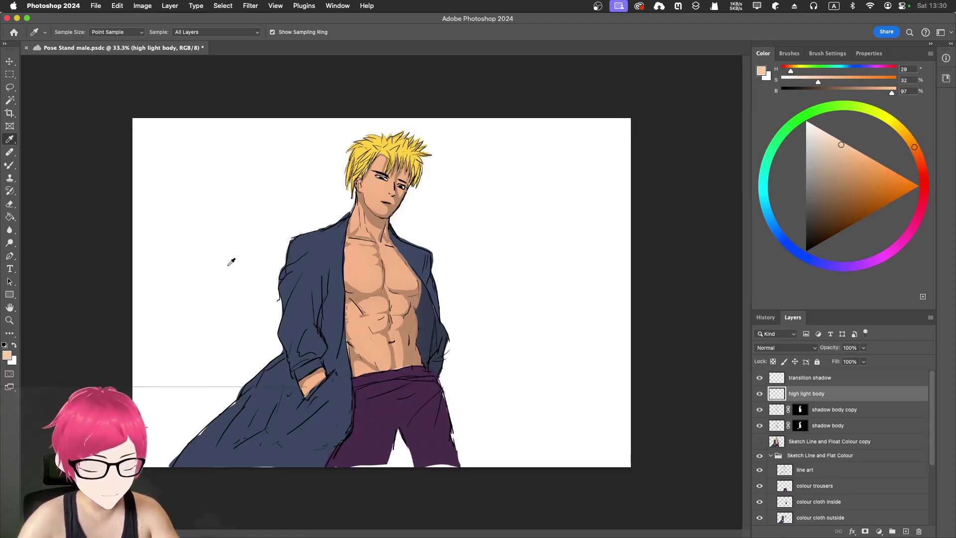
- Try a slanted highlight stroke on the pectoral beside the coat's edge, and undo it
{"action": "key", "text": "super+1"}
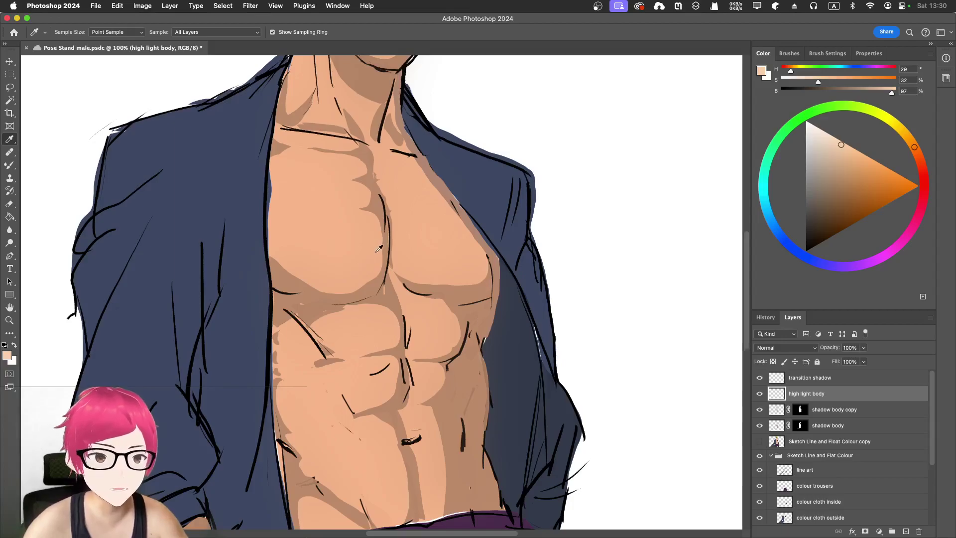
{"action": "scroll", "coordinate": [379, 248], "scroll_direction": "up", "scroll_amount": 3}
{"action": "key", "text": "b"}
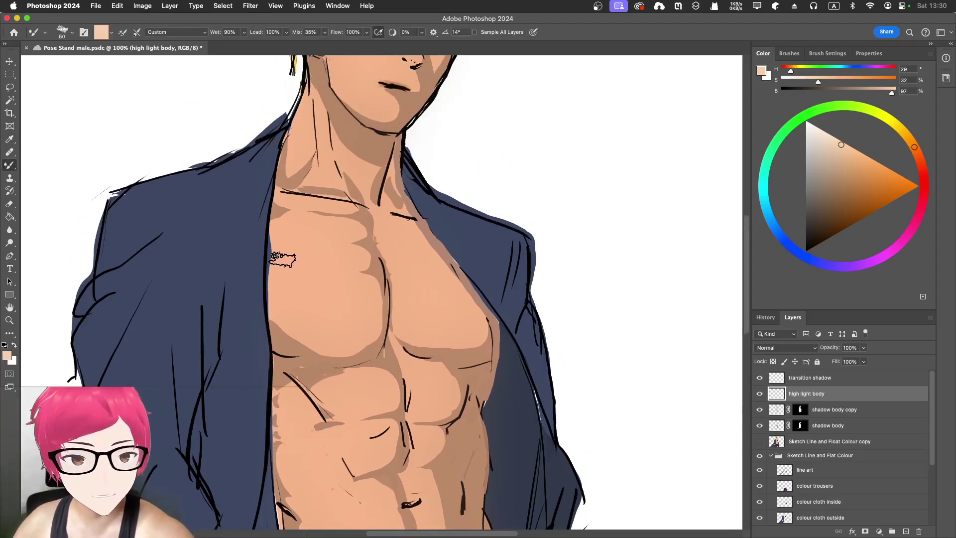
{"action": "left_click_drag", "start_coordinate": [279, 299], "coordinate": [305, 231]}
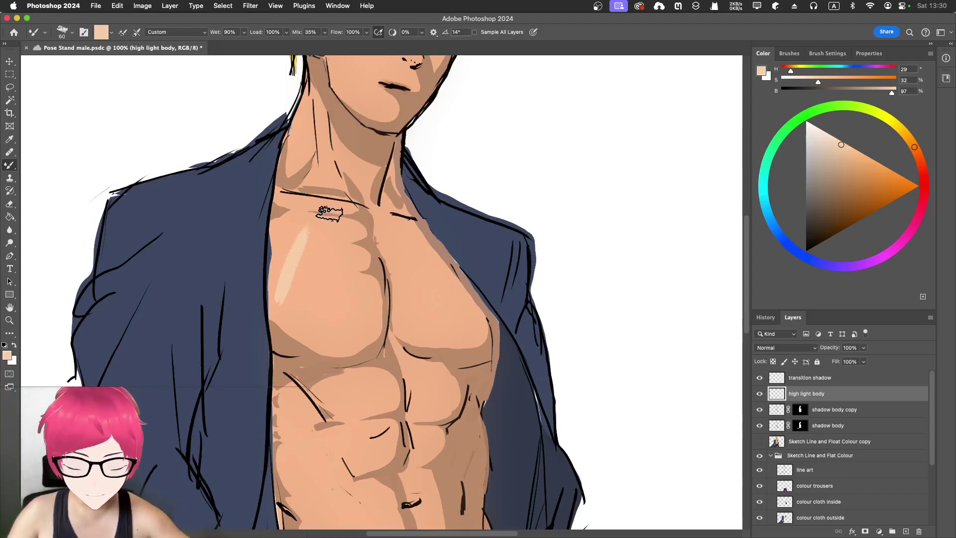
{"action": "key", "text": "super+z"}
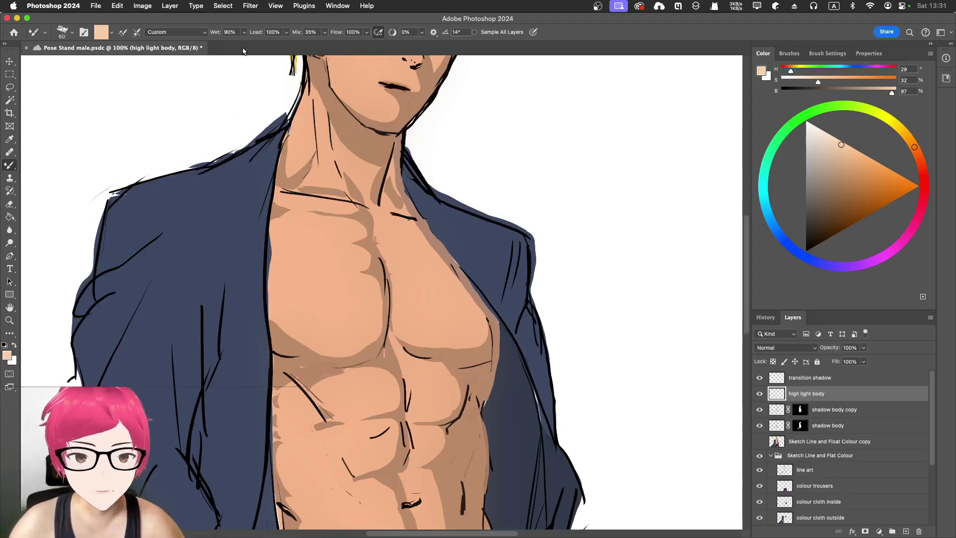
- Keep the Custom brush blend preset, reduce the brush size to 45 px and set its flow to 31%
{"action": "left_click", "coordinate": [201, 34]}
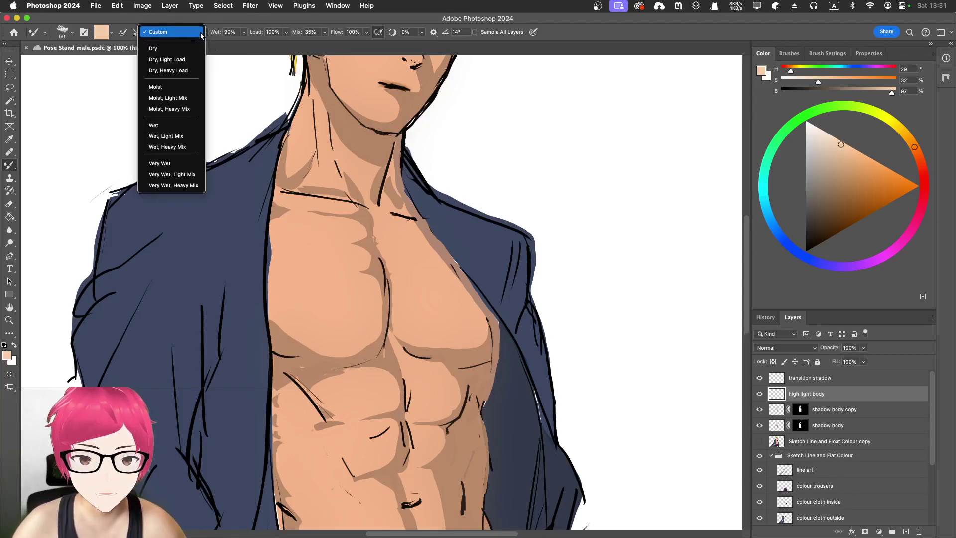
{"action": "left_click", "coordinate": [209, 31]}
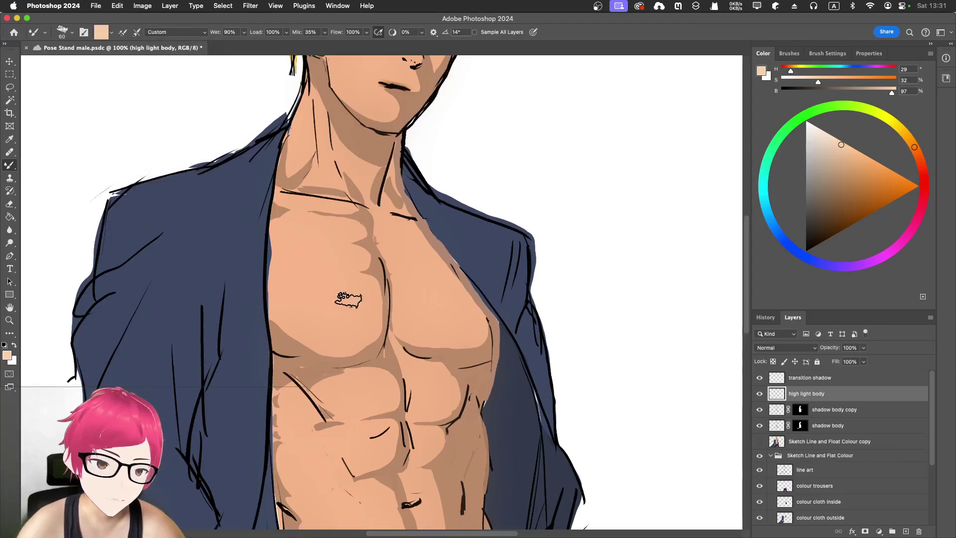
{"action": "key", "text": "bracketleft"}
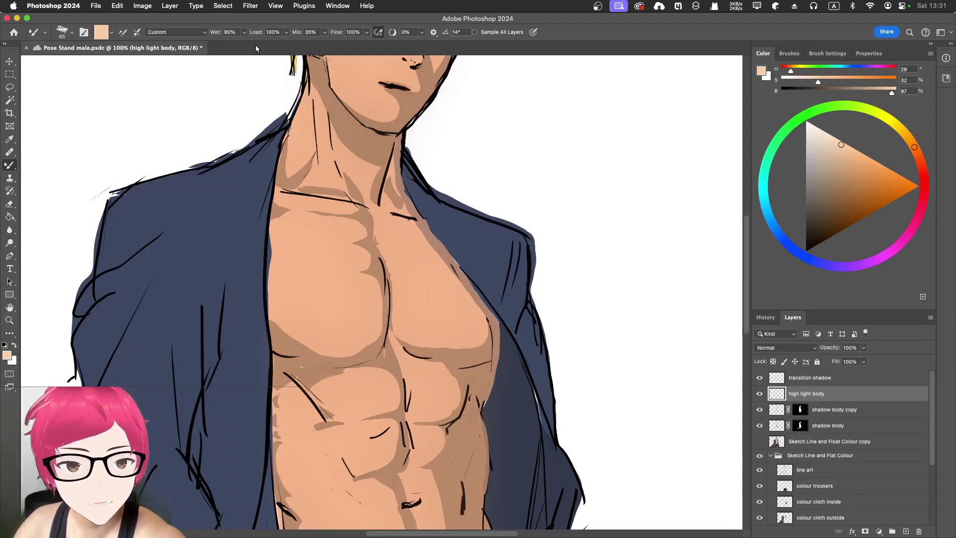
{"action": "left_click", "coordinate": [366, 32]}
{"action": "left_click_drag", "start_coordinate": [366, 44], "coordinate": [335, 44]}
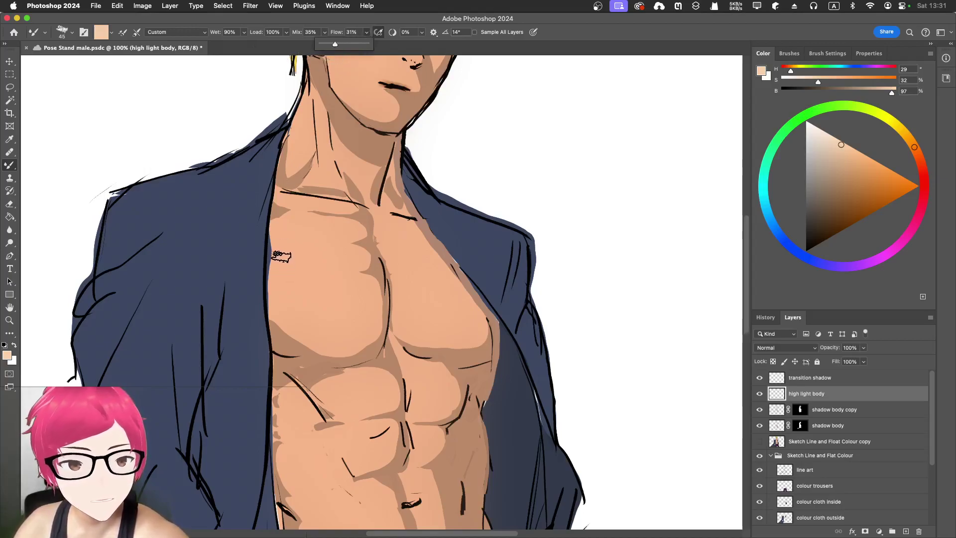
- Paint soft highlights along the outer side and lower edge of the pectoral next to the coat's long front edge
{"action": "left_click_drag", "start_coordinate": [271, 288], "coordinate": [275, 249]}
{"action": "left_click_drag", "start_coordinate": [277, 288], "coordinate": [275, 244]}
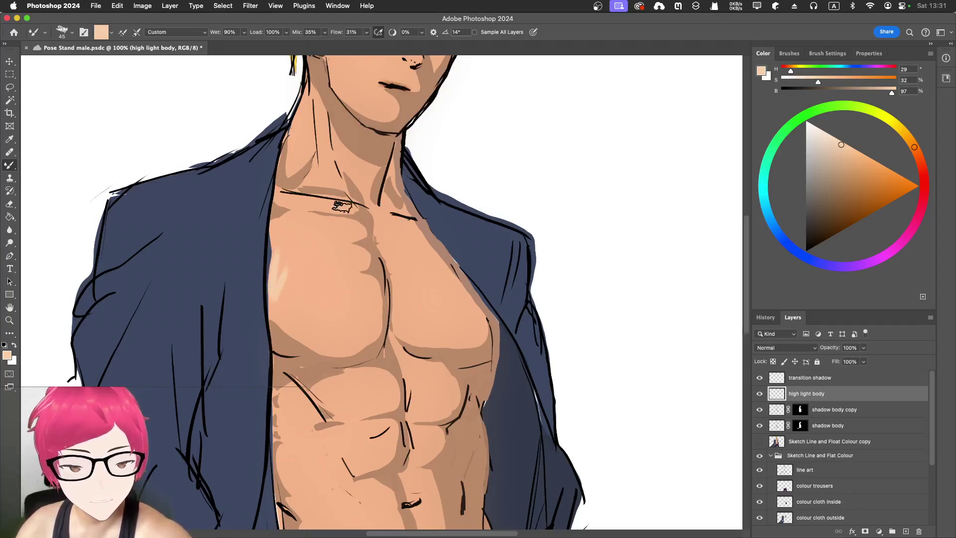
{"action": "mouse_move", "coordinate": [281, 298]}
{"action": "left_mouse_down"}
{"action": "mouse_move", "coordinate": [274, 254]}
{"action": "mouse_move", "coordinate": [294, 225]}
{"action": "mouse_move", "coordinate": [280, 233]}
{"action": "mouse_move", "coordinate": [274, 298]}
{"action": "mouse_move", "coordinate": [281, 317]}
{"action": "mouse_move", "coordinate": [323, 327]}
{"action": "left_mouse_up"}
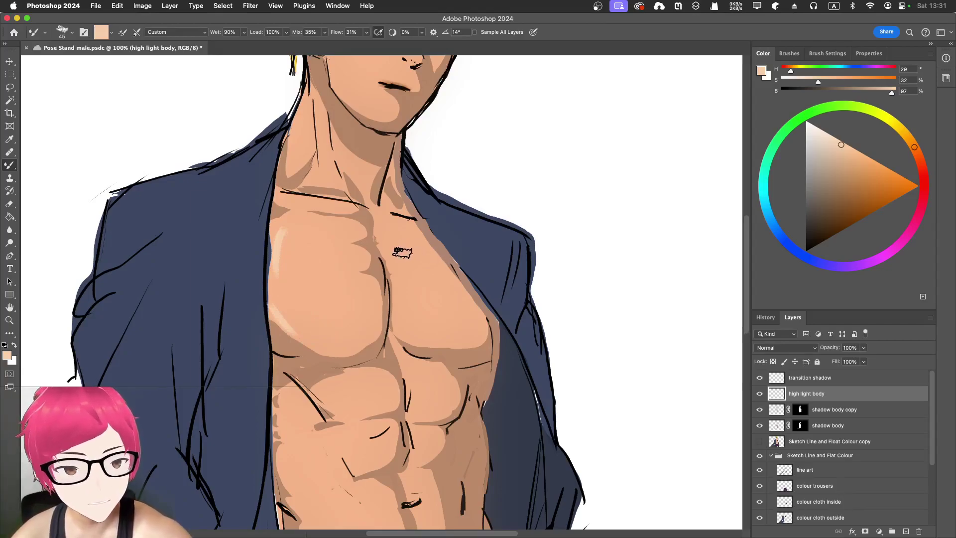
- Enlarge the brush to 60 px, paint highlights down the other pectoral on the high light body layer, and save the document
{"action": "key", "text": "bracketright"}
{"action": "key", "text": "bracketright"}
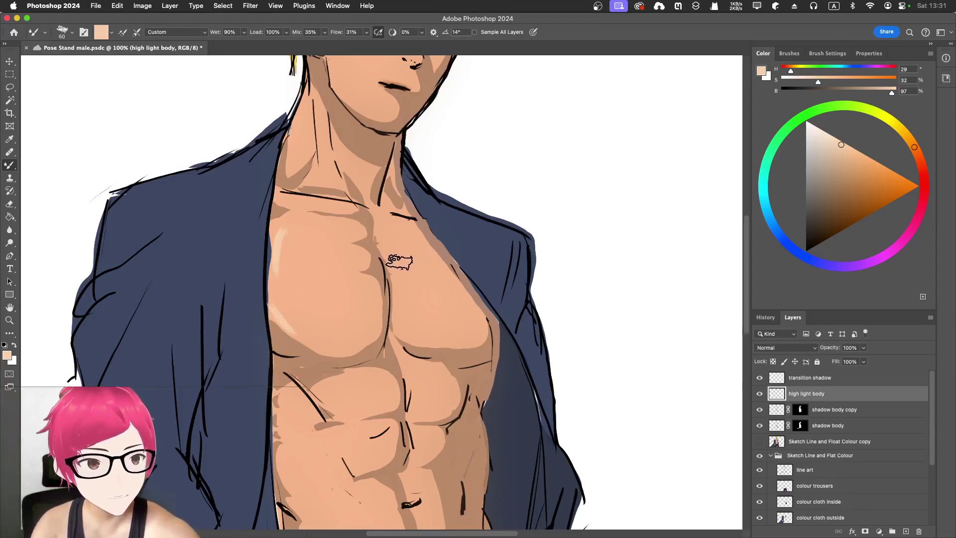
{"action": "left_click_drag", "start_coordinate": [390, 256], "coordinate": [411, 251]}
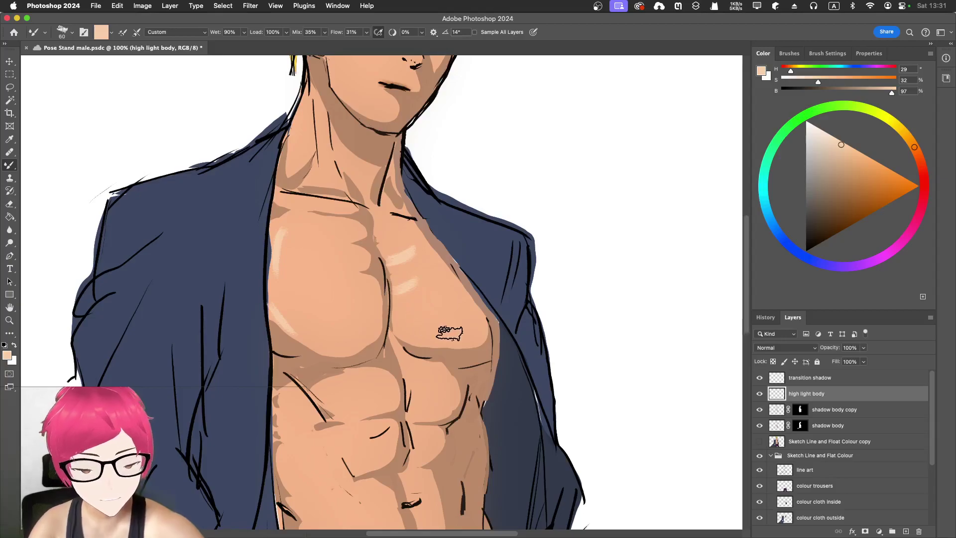
{"action": "key", "text": "super+z"}
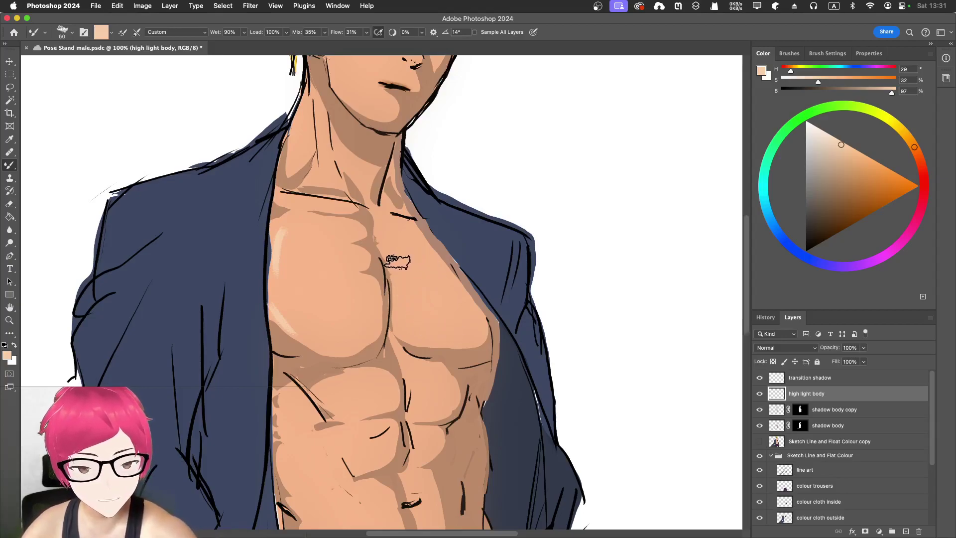
{"action": "key", "text": "super+z"}
{"action": "key", "text": "alt+bracketleft"}
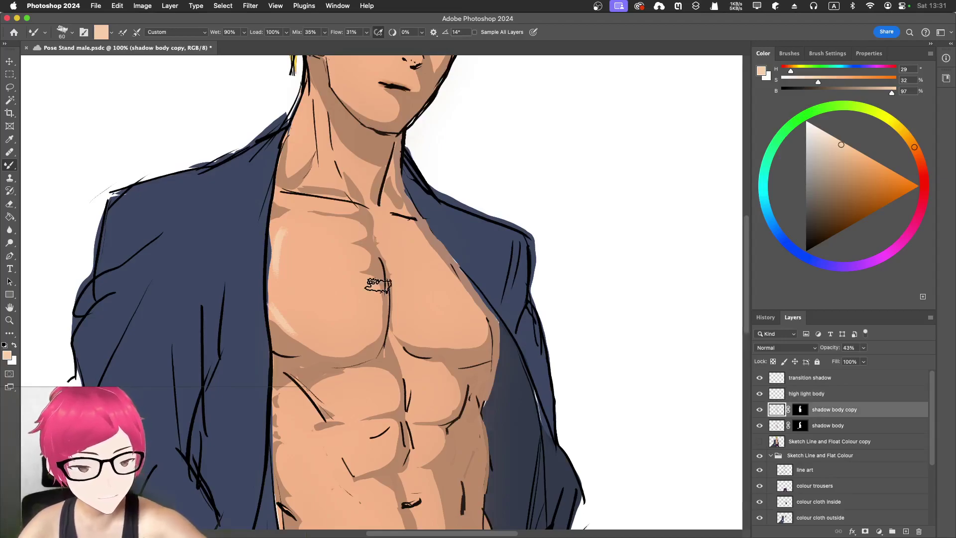
{"action": "key", "text": "alt+bracketright"}
{"action": "mouse_move", "coordinate": [394, 243]}
{"action": "left_mouse_down"}
{"action": "mouse_move", "coordinate": [405, 283]}
{"action": "mouse_move", "coordinate": [425, 303]}
{"action": "mouse_move", "coordinate": [417, 317]}
{"action": "mouse_move", "coordinate": [410, 298]}
{"action": "mouse_move", "coordinate": [477, 323]}
{"action": "left_mouse_up"}
{"action": "key", "text": "super+s"}
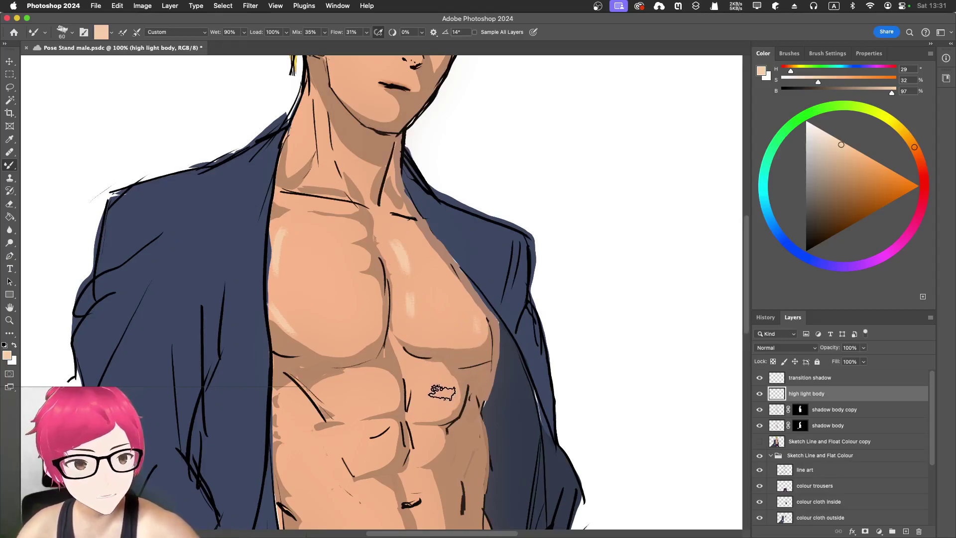
- Paint highlights on the upper and middle abdominal muscles, both sides of the lower abdomen, and the flank beside the coat
{"action": "scroll", "coordinate": [438, 380], "scroll_direction": "down", "scroll_amount": 3}
{"action": "left_click_drag", "start_coordinate": [329, 325], "coordinate": [362, 316]}
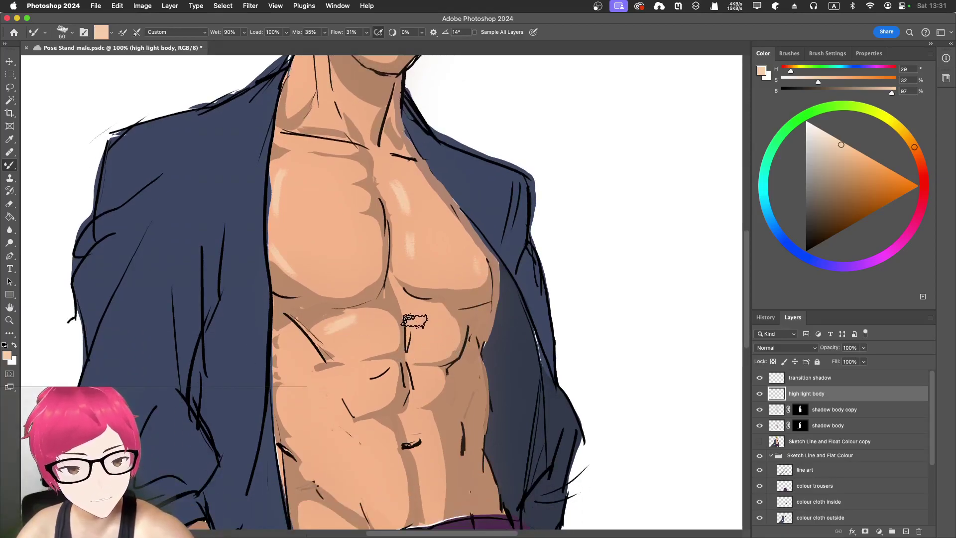
{"action": "scroll", "coordinate": [440, 393], "scroll_direction": "down", "scroll_amount": 2}
{"action": "left_click_drag", "start_coordinate": [349, 332], "coordinate": [383, 326]}
{"action": "left_click_drag", "start_coordinate": [366, 388], "coordinate": [374, 422]}
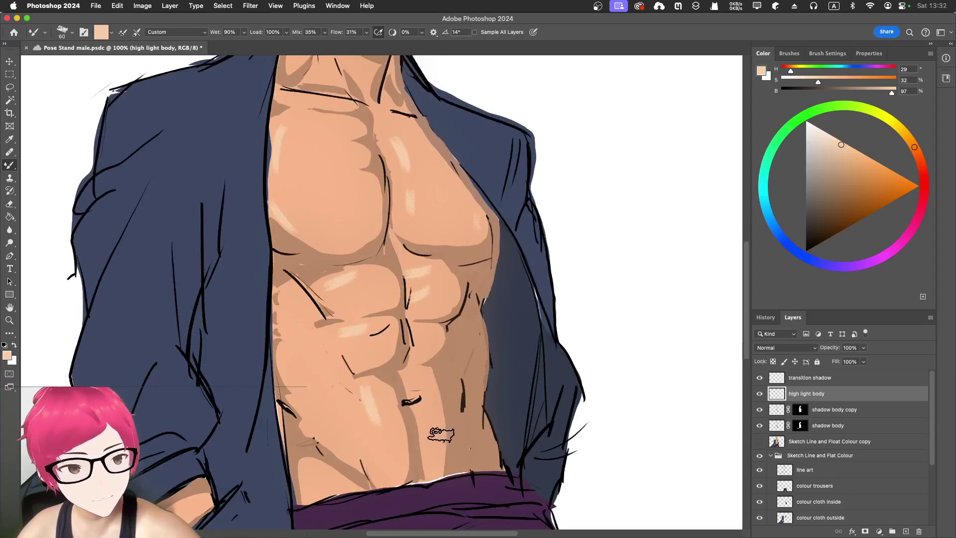
{"action": "left_click_drag", "start_coordinate": [420, 368], "coordinate": [431, 417]}
{"action": "scroll", "coordinate": [434, 471], "scroll_direction": "down", "scroll_amount": 2}
{"action": "scroll", "coordinate": [434, 471], "scroll_direction": "down", "scroll_amount": 1}
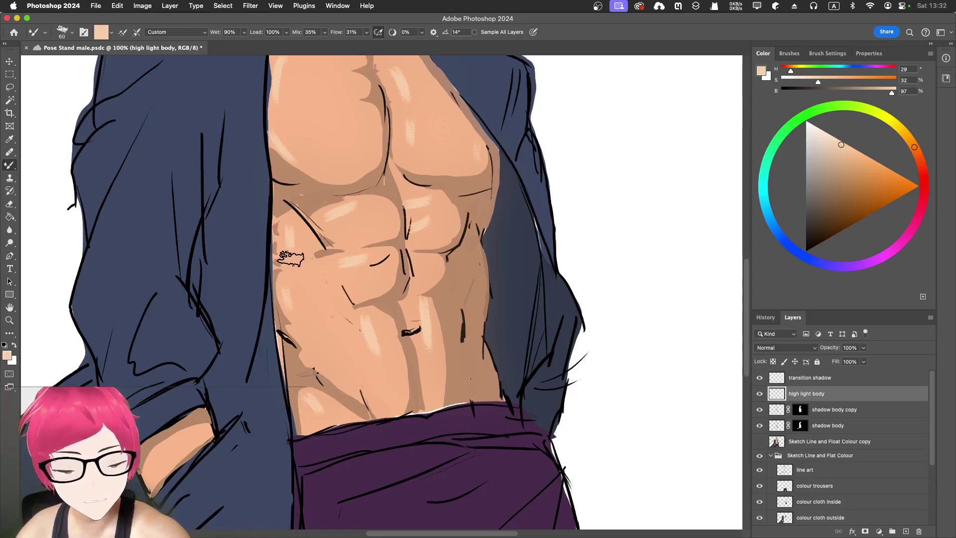
- Set the high light body layer's opacity to 48% while viewing the whole figure
{"action": "scroll", "coordinate": [299, 278], "scroll_direction": "up", "scroll_amount": 8}
{"action": "key", "text": "super+minus"}
{"action": "key", "text": "super+minus"}
{"action": "key", "text": "super+minus"}
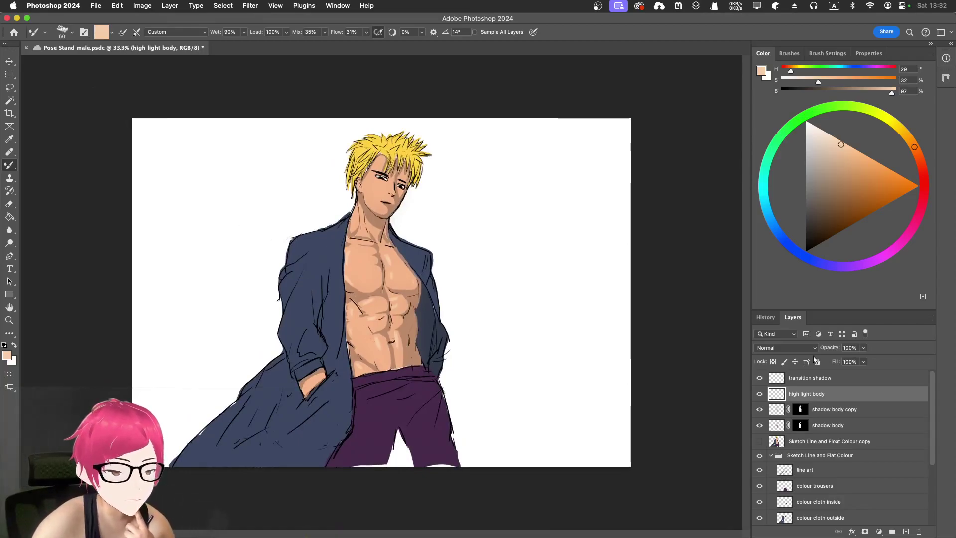
{"action": "left_click", "coordinate": [863, 347]}
{"action": "left_click", "coordinate": [840, 359]}
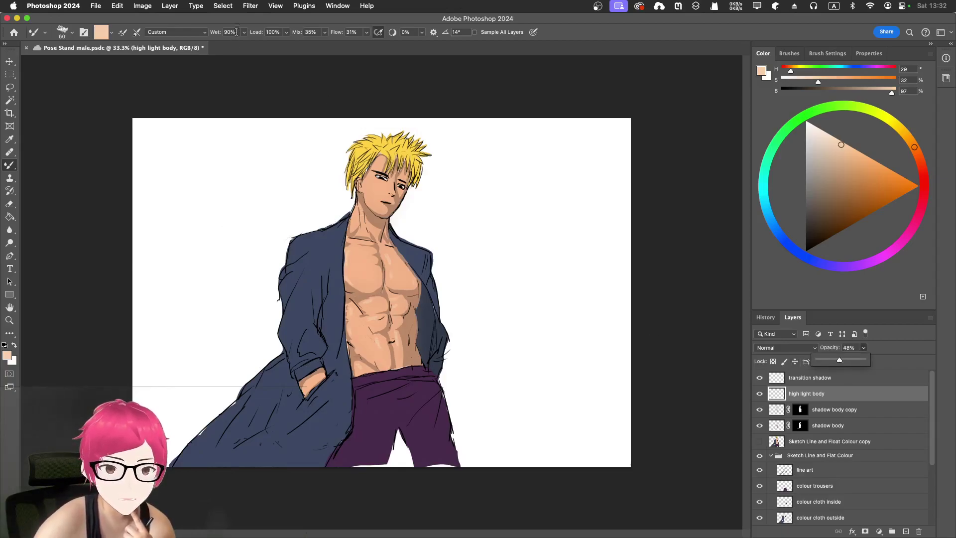
- Soften the high light body layer with a 1.9-pixel Gaussian Blur and set its opacity to 51%
{"action": "left_click", "coordinate": [249, 6]}
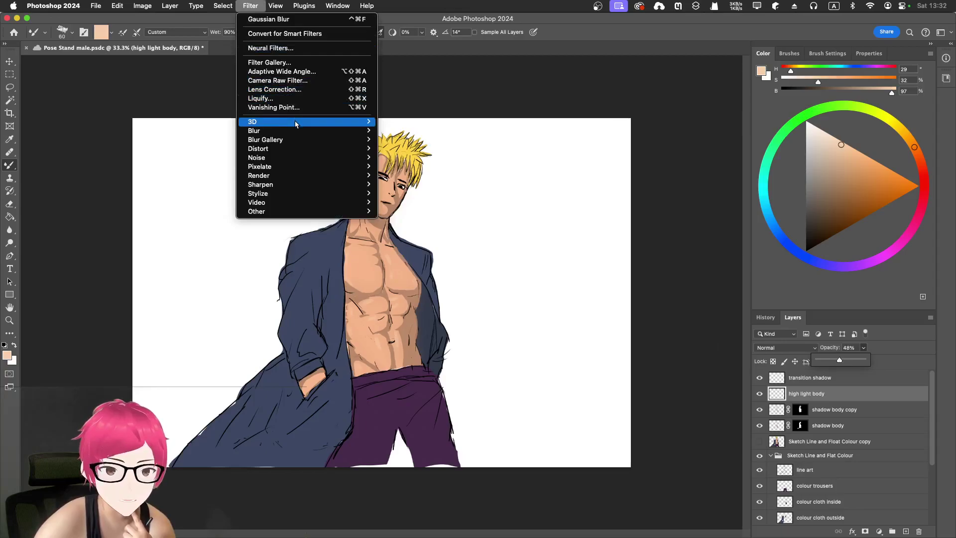
{"action": "mouse_move", "coordinate": [308, 131]}
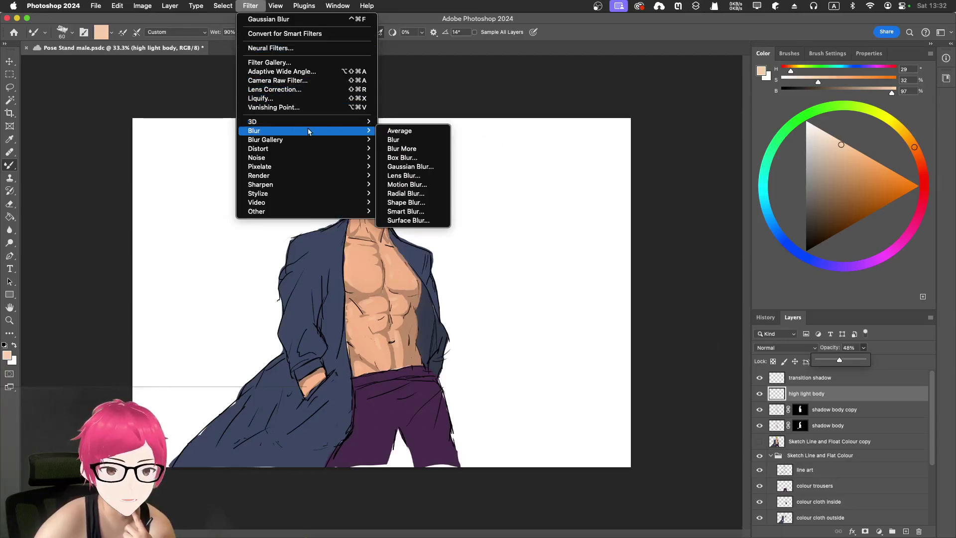
{"action": "left_click", "coordinate": [418, 167]}
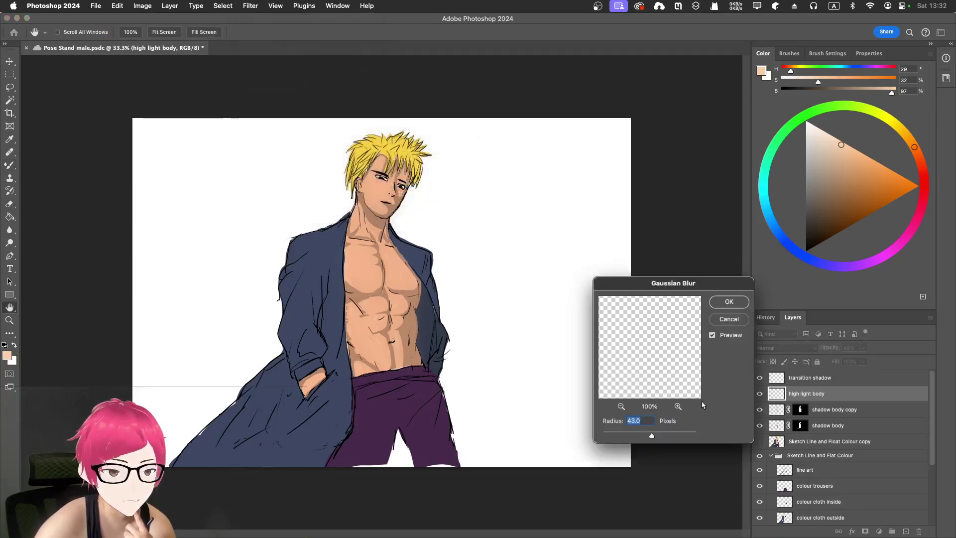
{"action": "left_click_drag", "start_coordinate": [651, 435], "coordinate": [626, 436]}
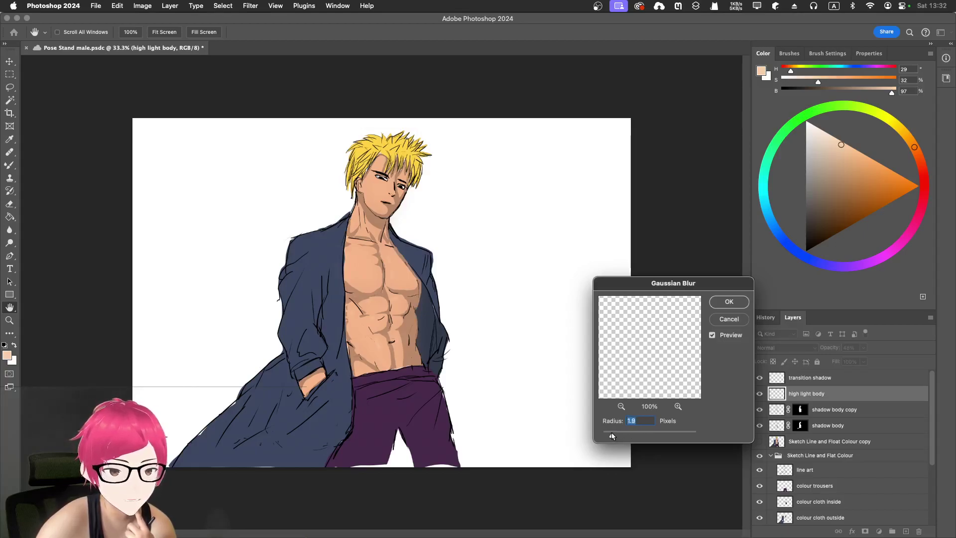
{"action": "left_click", "coordinate": [728, 302]}
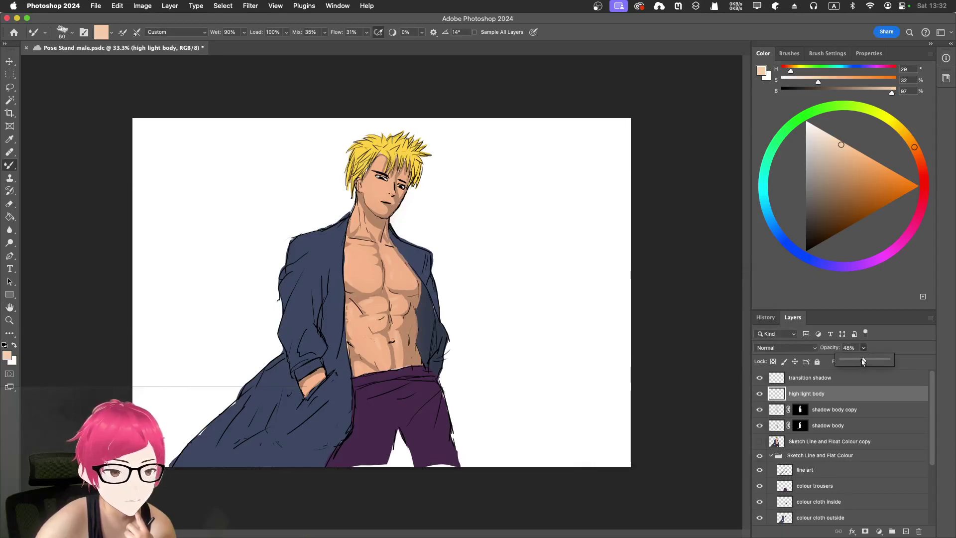
{"action": "left_click_drag", "start_coordinate": [863, 362], "coordinate": [885, 366]}
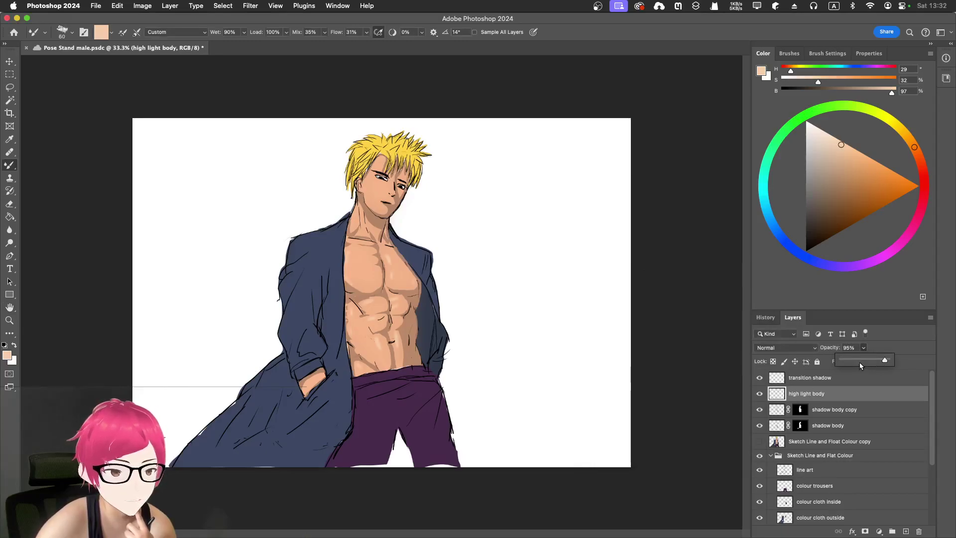
{"action": "left_click_drag", "start_coordinate": [874, 363], "coordinate": [865, 361]}
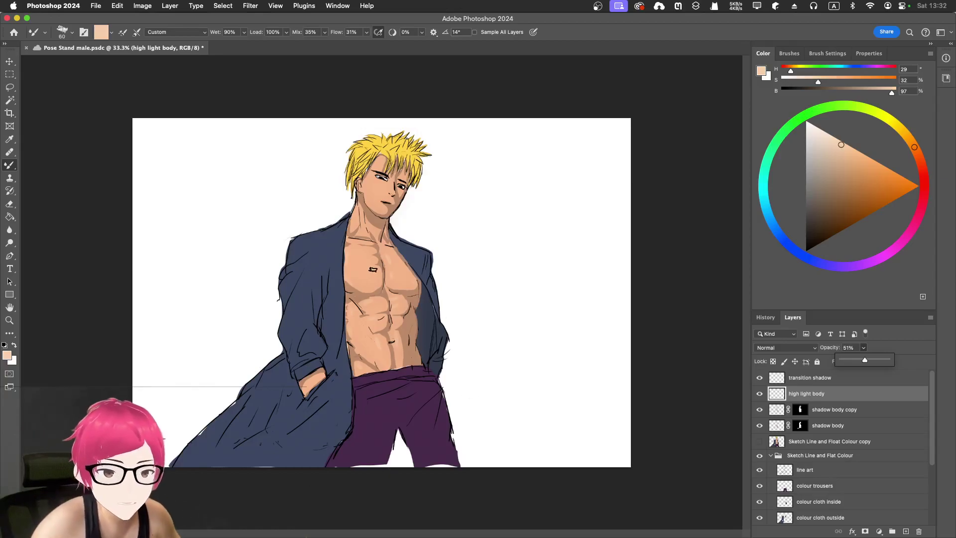
- Compare the torso with the high light body layer hidden and shown, leaving the layer hidden
{"action": "key", "text": "super+plus"}
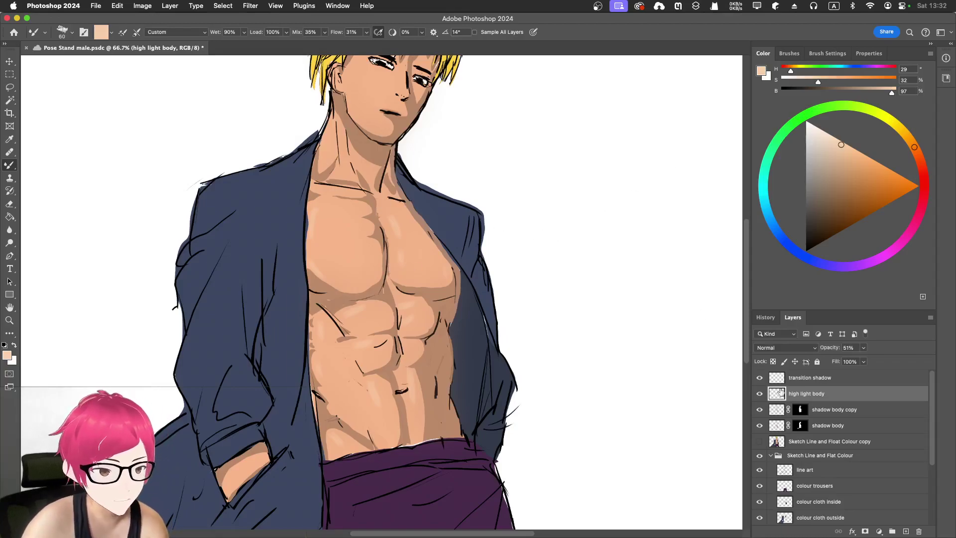
{"action": "left_click", "coordinate": [760, 393]}
{"action": "left_click", "coordinate": [759, 393]}
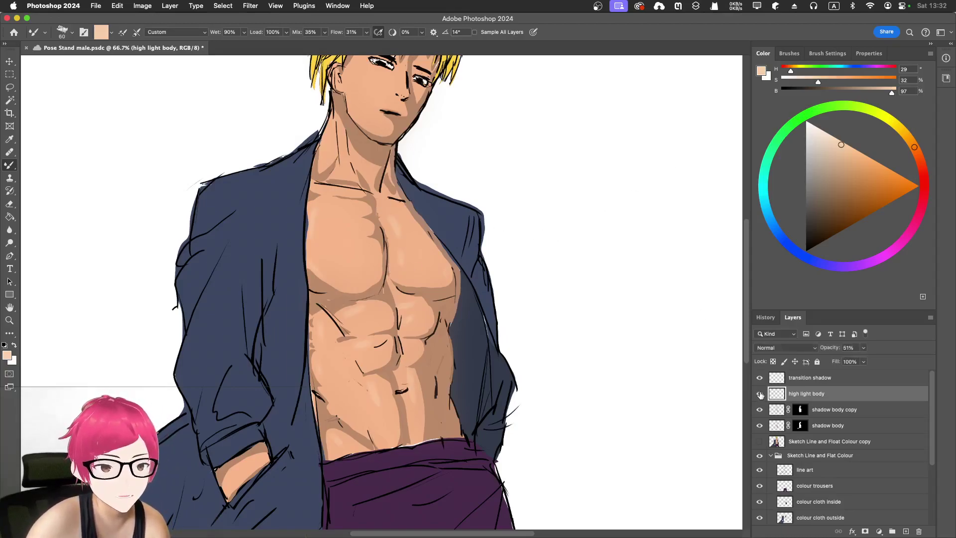
{"action": "left_click", "coordinate": [759, 393]}
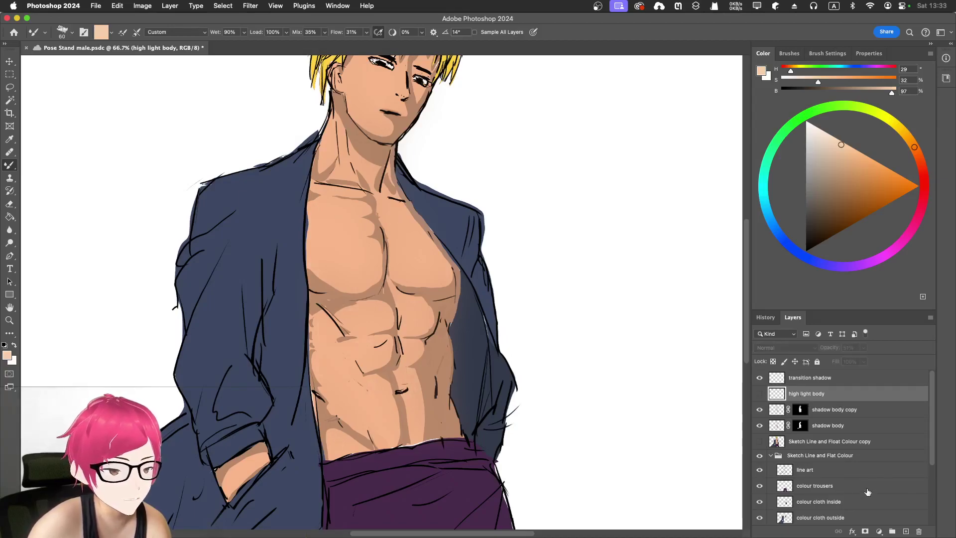
- Delete the high light body layer and create a new empty layer in its place named high lights body
{"action": "left_click", "coordinate": [919, 531]}
{"action": "left_click", "coordinate": [905, 531]}
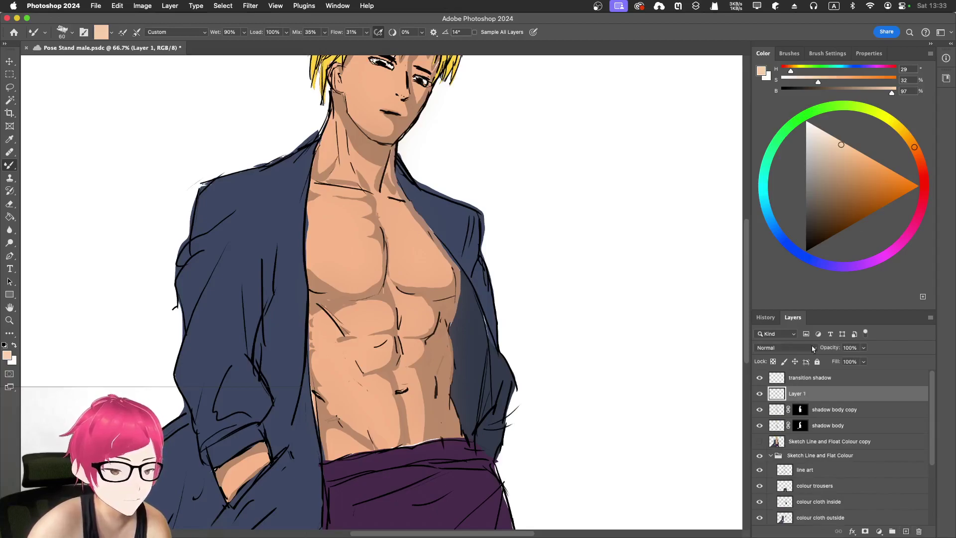
{"action": "double_click", "coordinate": [800, 393]}
{"action": "type", "text": "high"}
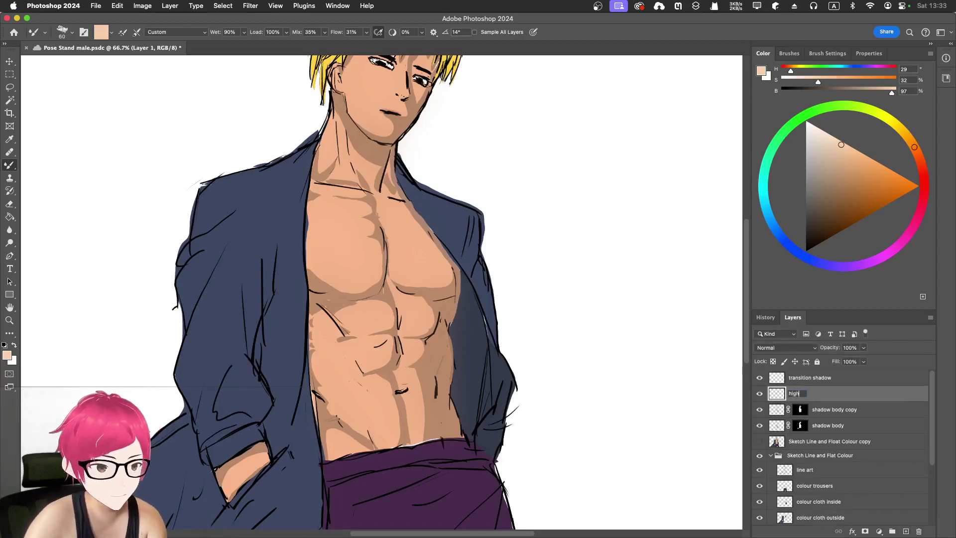
{"action": "type", "text": " lights body"}
{"action": "key", "text": "Return"}
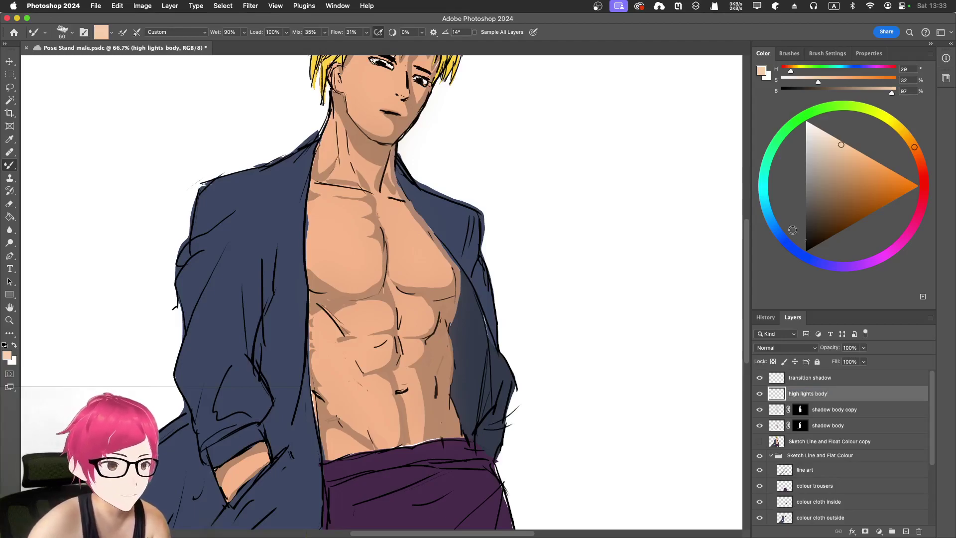
- Try a highlight stroke on the chest with the Soft Round brush preset, undoing it
{"action": "left_click", "coordinate": [790, 53]}
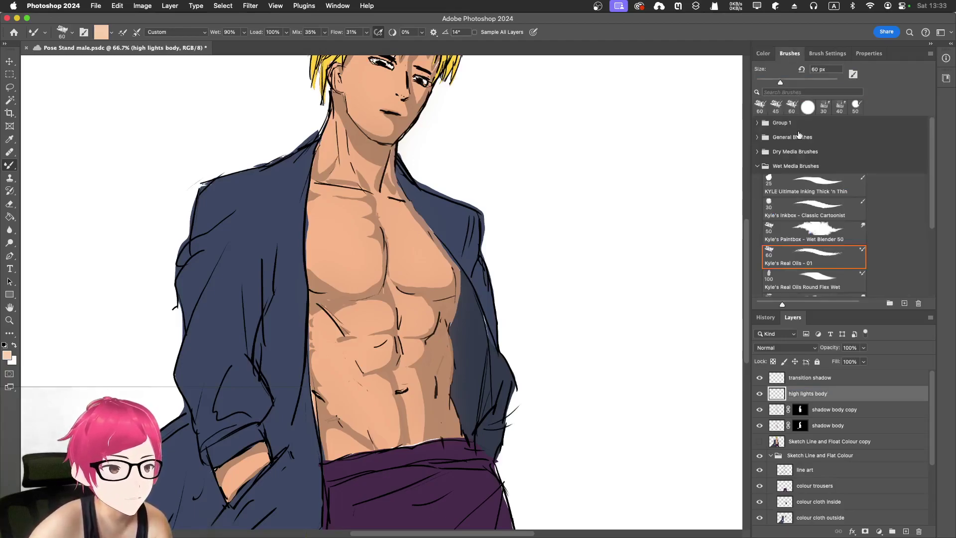
{"action": "left_click", "coordinate": [756, 137]}
{"action": "left_click", "coordinate": [811, 178]}
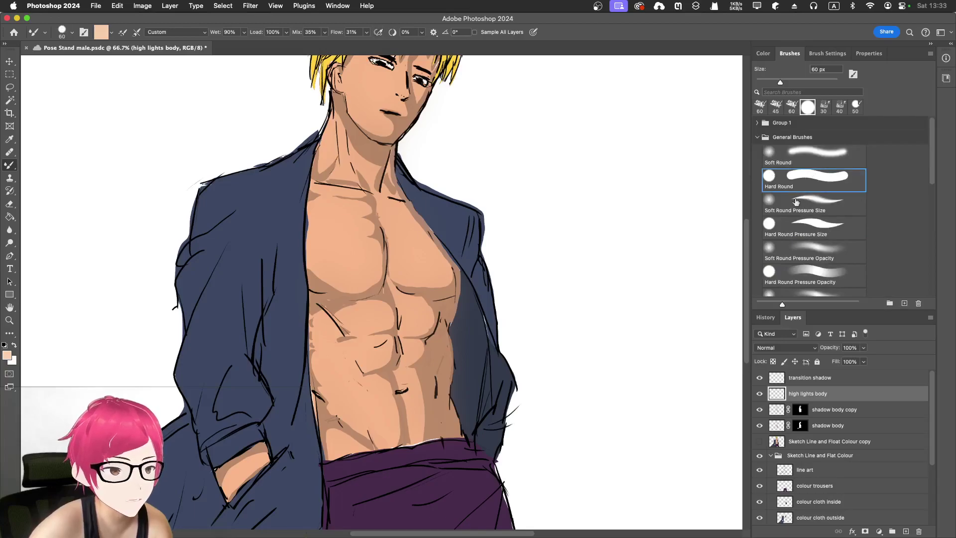
{"action": "left_click", "coordinate": [816, 156]}
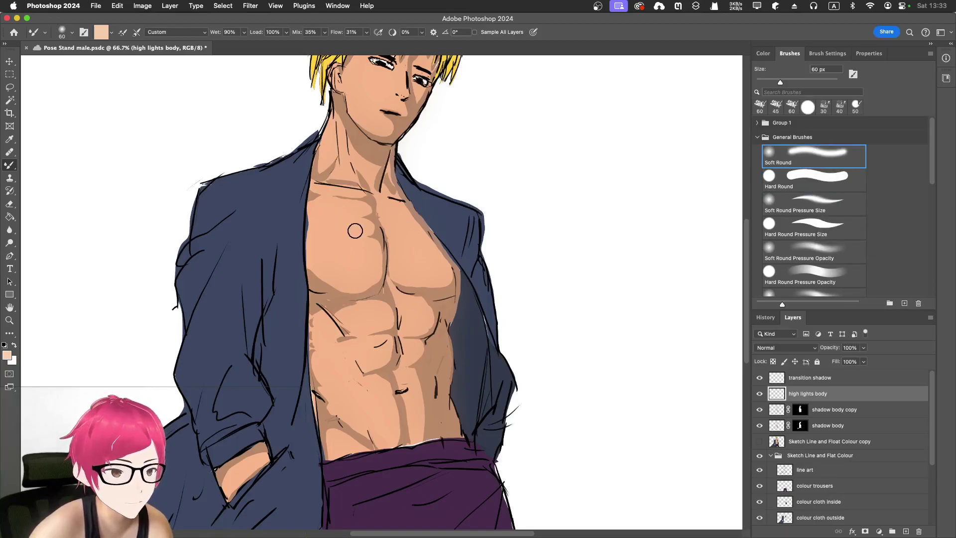
{"action": "left_click_drag", "start_coordinate": [331, 230], "coordinate": [372, 248]}
{"action": "key", "text": "super+z"}
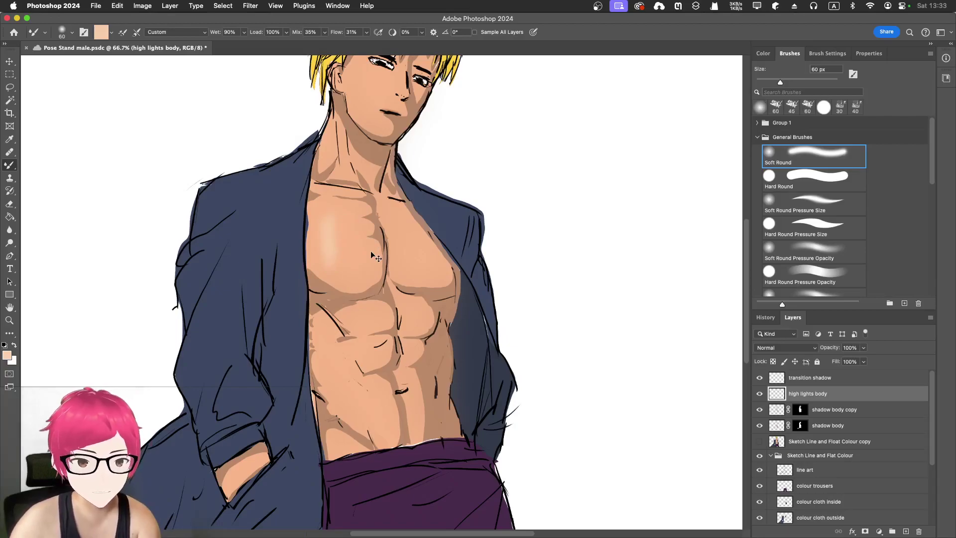
{"action": "key", "text": "super+z"}
- Try a highlight stroke on the chest beside the coat with the Hard Round brush preset, undoing it
{"action": "left_click", "coordinate": [767, 180]}
{"action": "left_click_drag", "start_coordinate": [321, 224], "coordinate": [321, 255]}
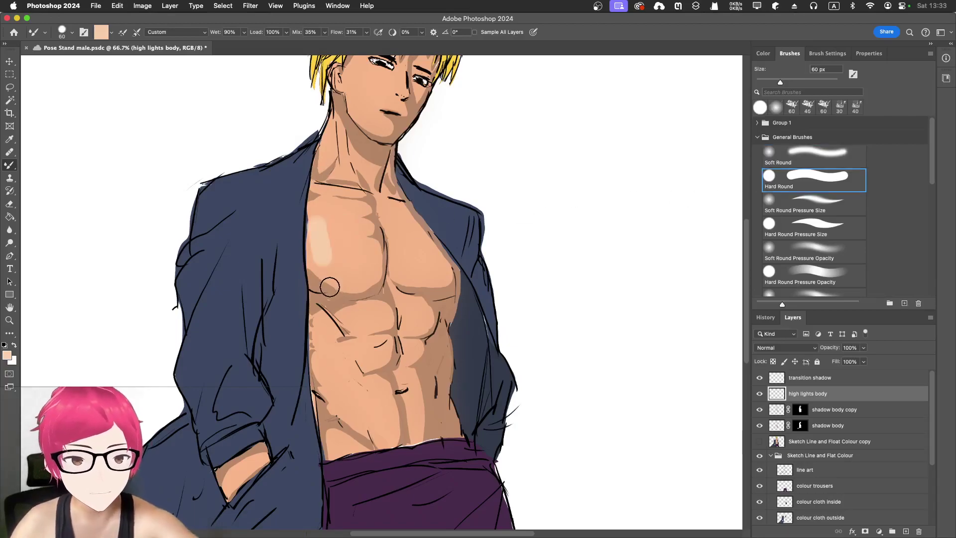
{"action": "key", "text": "super+z"}
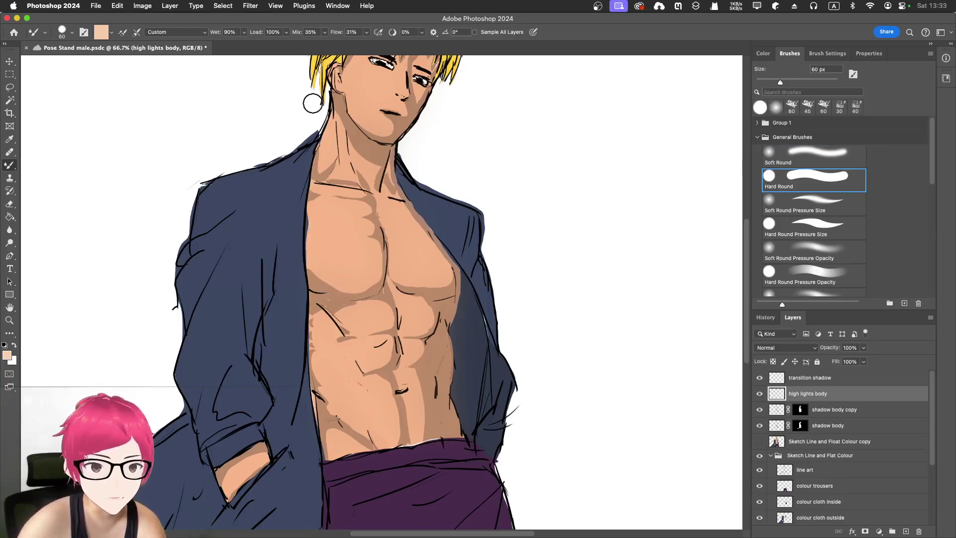
{"action": "left_click", "coordinate": [814, 186]}
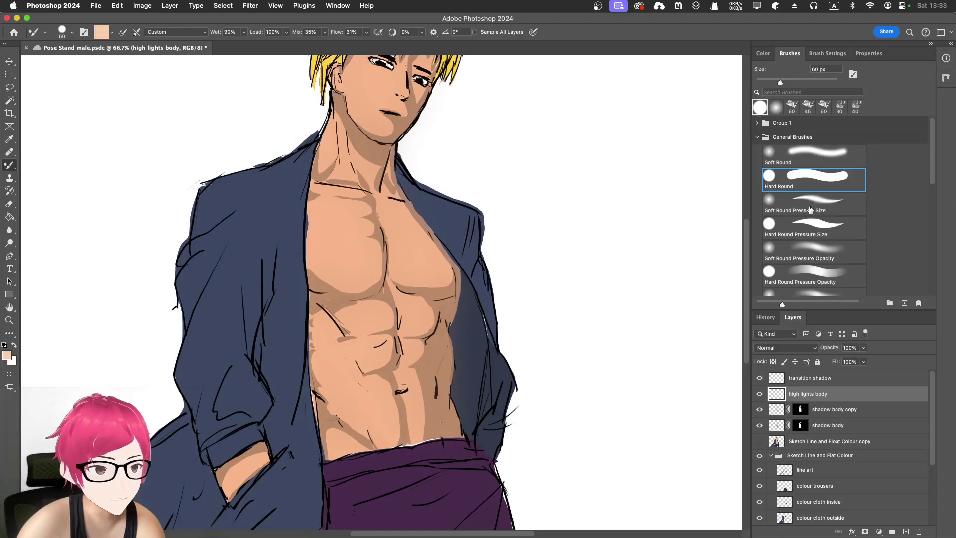
{"action": "left_click", "coordinate": [809, 159]}
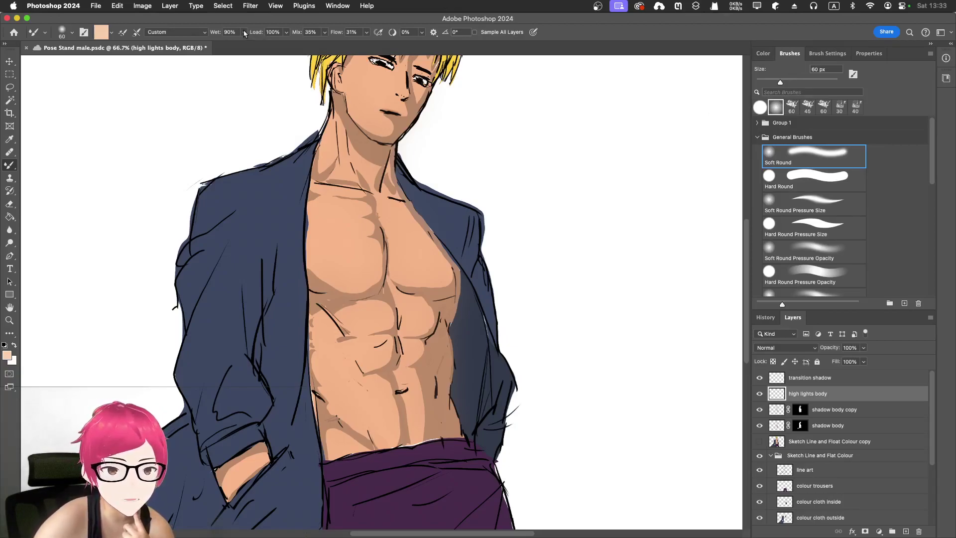
{"action": "left_click", "coordinate": [179, 32]}
{"action": "left_click", "coordinate": [175, 33]}
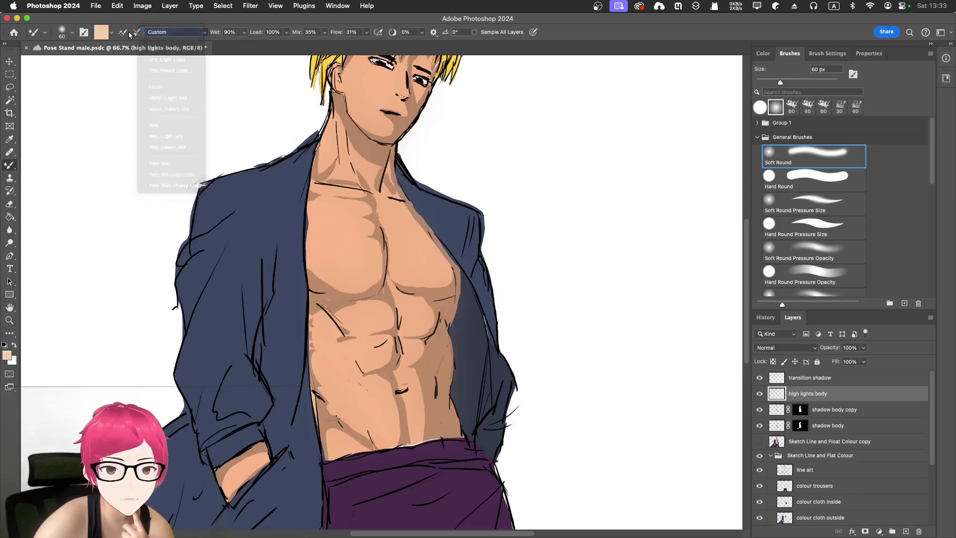
- Switch from the Mixer Brush to the regular Brush tool and set its opacity to 45%
{"action": "right_click", "coordinate": [15, 171]}
{"action": "left_click", "coordinate": [40, 165]}
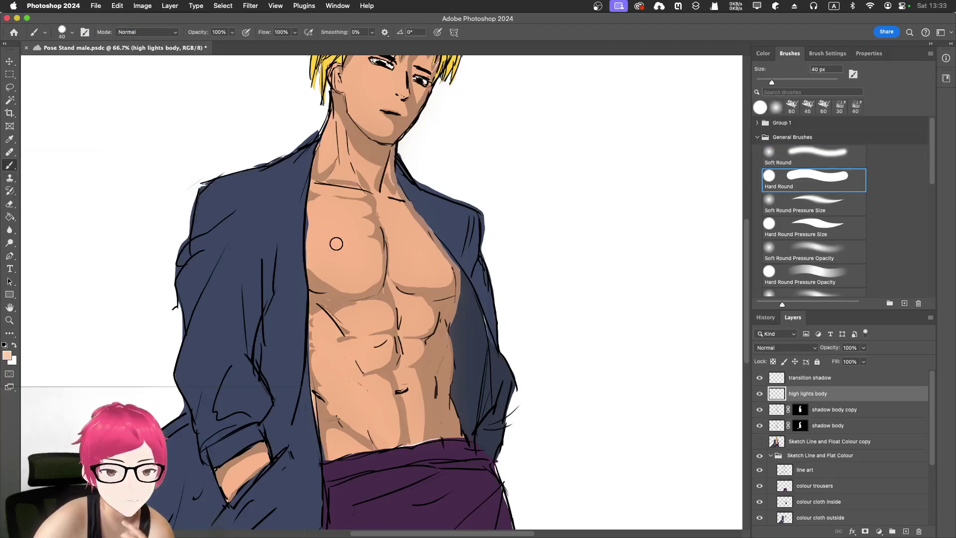
{"action": "left_click_drag", "start_coordinate": [319, 220], "coordinate": [327, 263]}
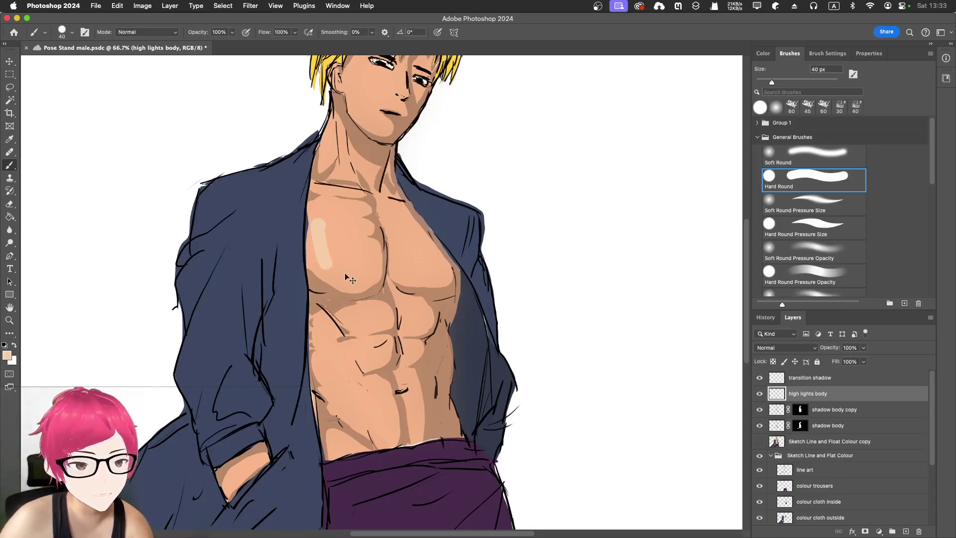
{"action": "key", "text": "super+z"}
{"action": "left_click", "coordinate": [232, 32]}
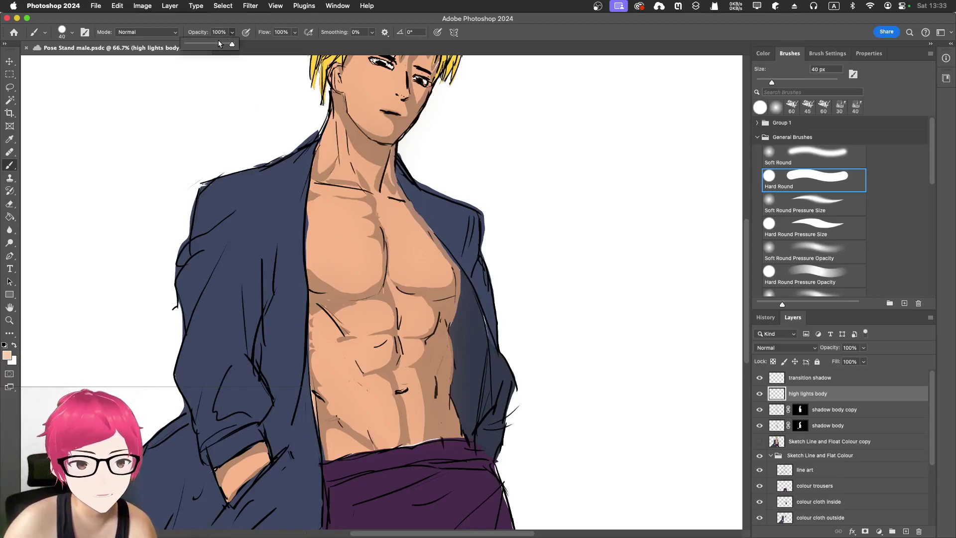
{"action": "left_click_drag", "start_coordinate": [207, 46], "coordinate": [206, 46]}
- Try highlight strokes on the chest beside the coat at 45% brush opacity, undoing each one
{"action": "left_click_drag", "start_coordinate": [321, 222], "coordinate": [327, 274]}
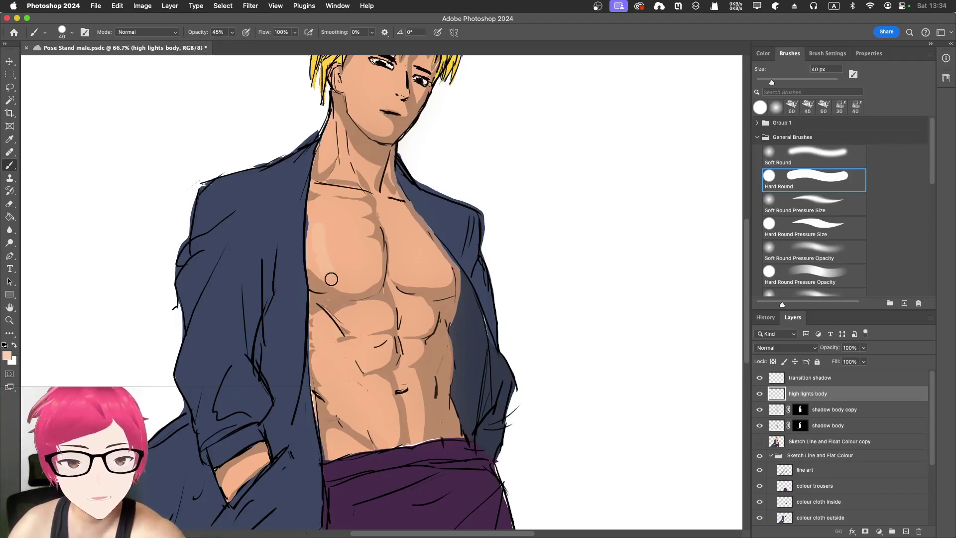
{"action": "key", "text": "super+z"}
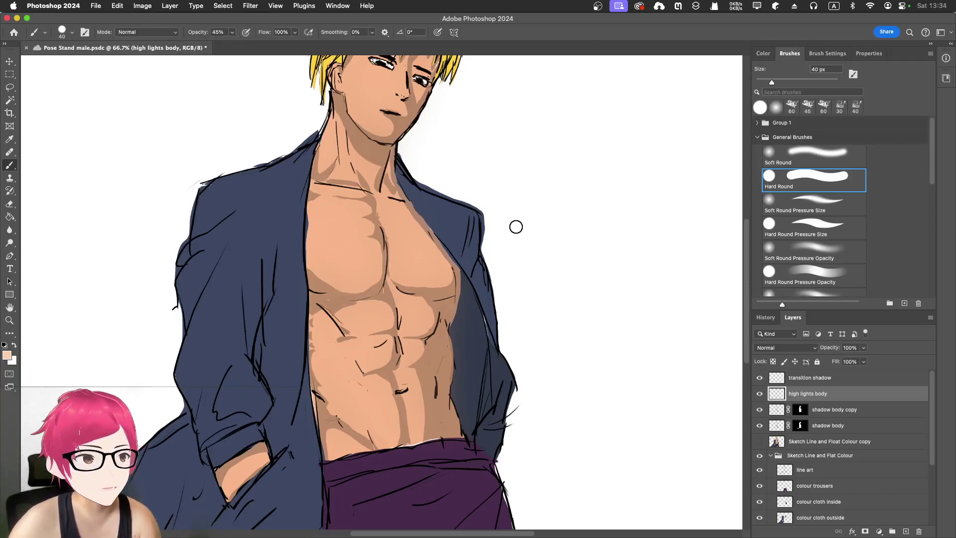
{"action": "key", "text": "super+equal"}
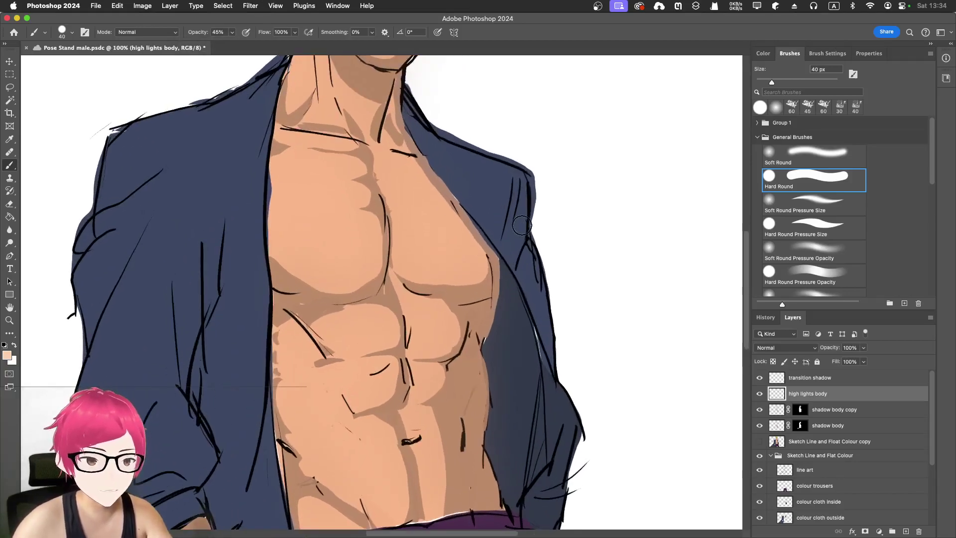
{"action": "left_click", "coordinate": [762, 53]}
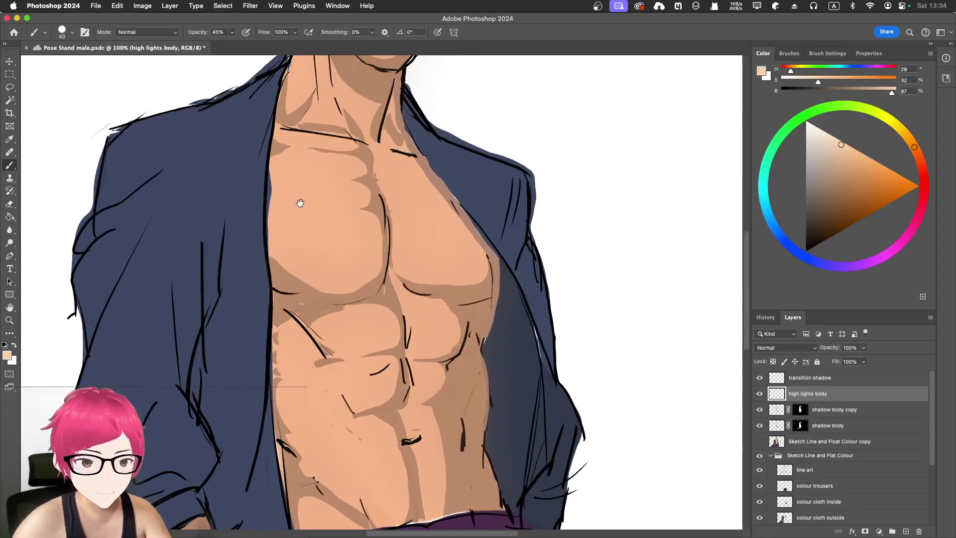
{"action": "mouse_move", "coordinate": [297, 207]}
{"action": "left_mouse_down"}
{"action": "mouse_move", "coordinate": [365, 248]}
{"action": "mouse_move", "coordinate": [352, 214]}
{"action": "mouse_move", "coordinate": [352, 234]}
{"action": "left_mouse_up"}
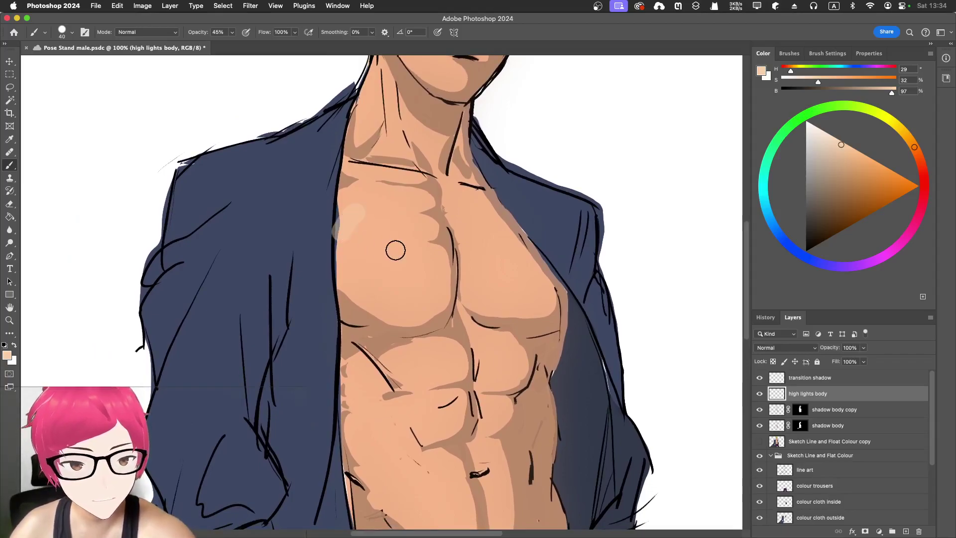
{"action": "key", "text": "super+z"}
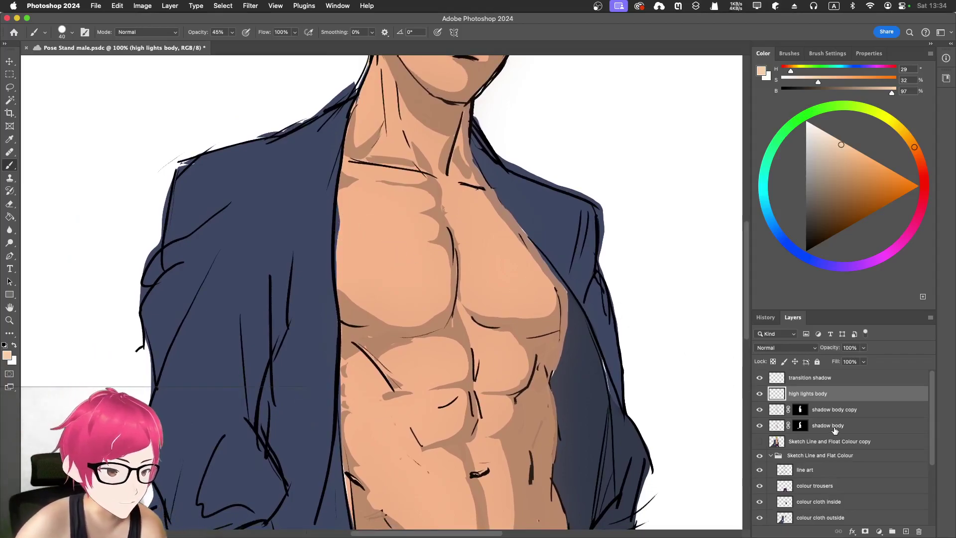
- Select the torso's skin area with the Magic Wand on the colour skin layer
{"action": "scroll", "coordinate": [805, 492], "scroll_direction": "down", "scroll_amount": 5}
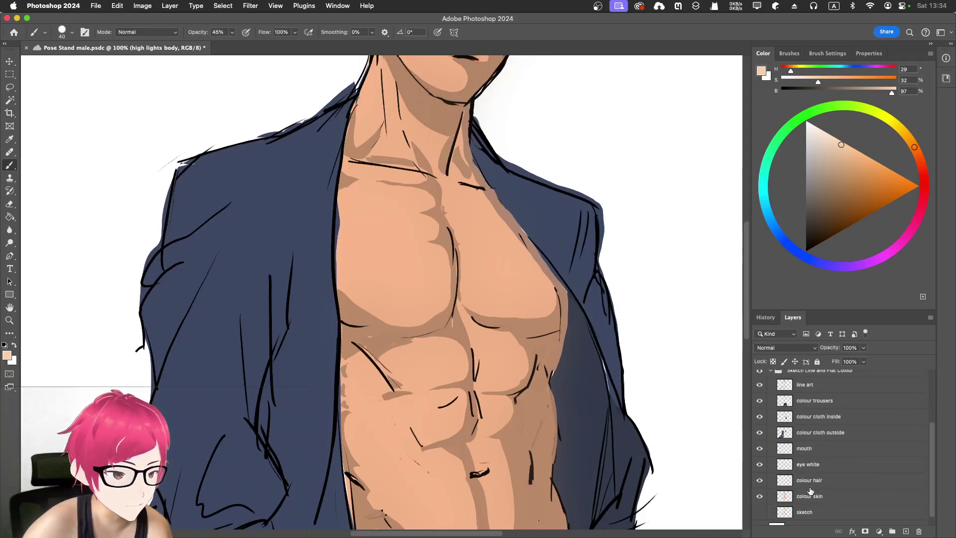
{"action": "left_click", "coordinate": [812, 499]}
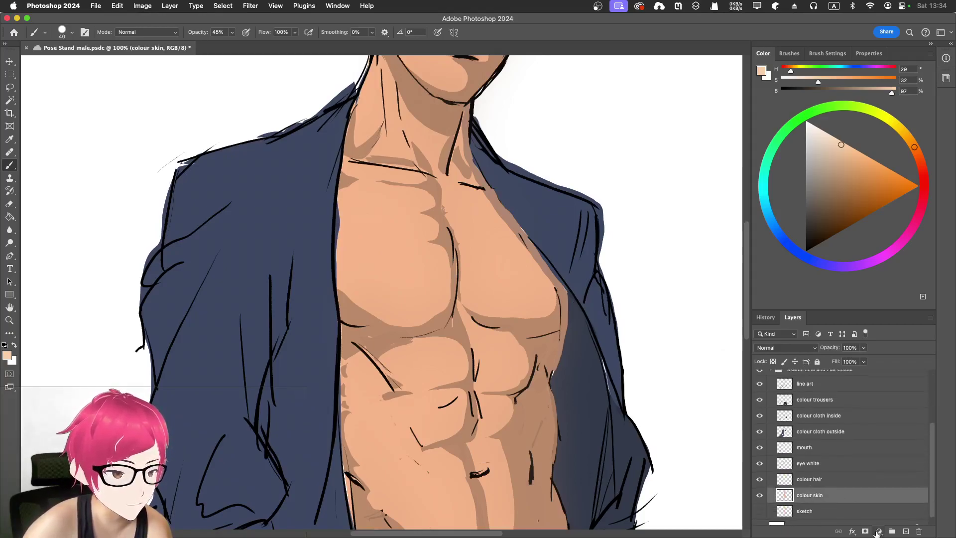
{"action": "left_click", "coordinate": [868, 531]}
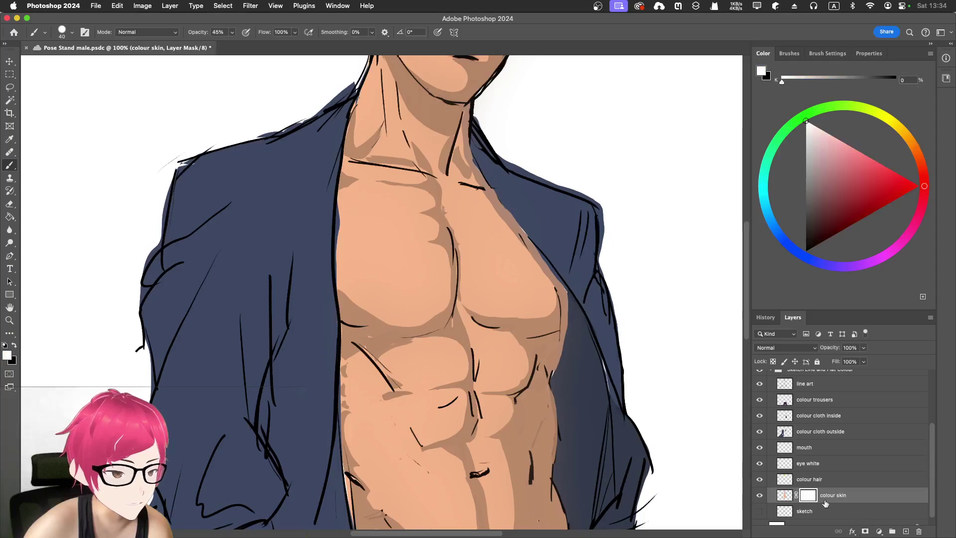
{"action": "key", "text": "super+z"}
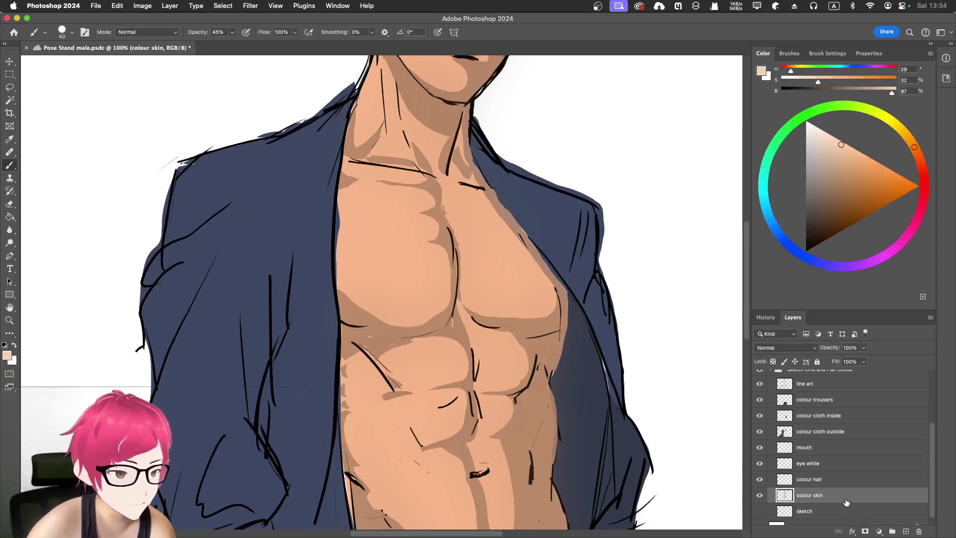
{"action": "left_click", "coordinate": [9, 100]}
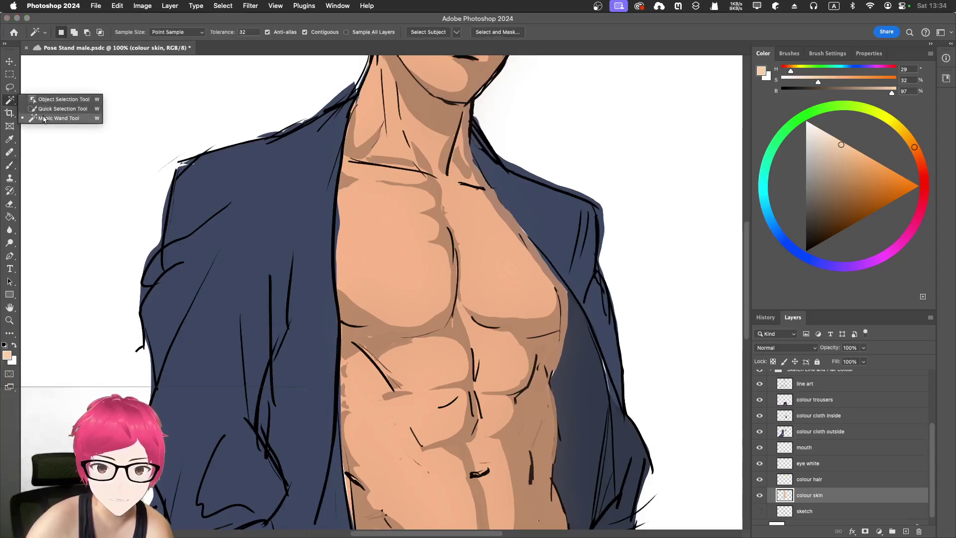
{"action": "left_click", "coordinate": [44, 119]}
{"action": "left_click", "coordinate": [398, 259]}
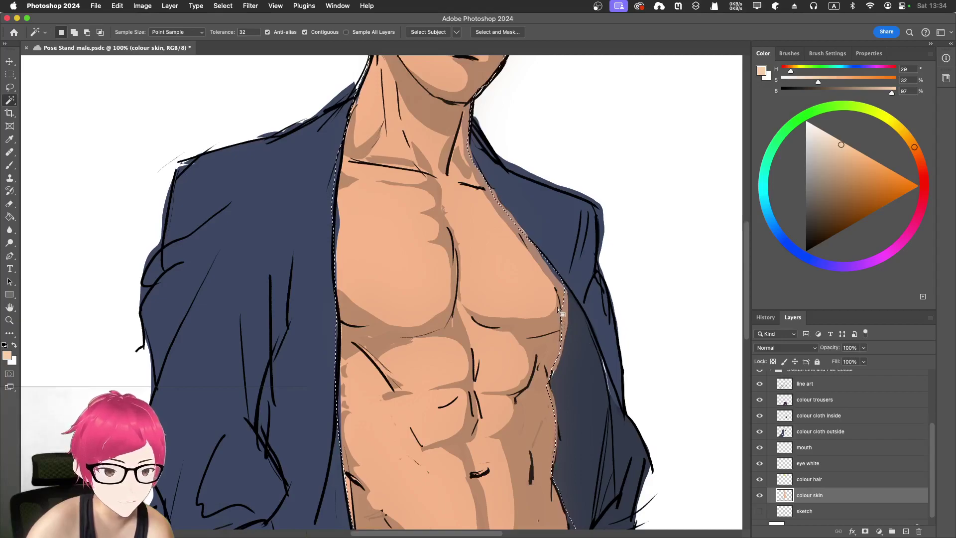
{"action": "right_click", "coordinate": [13, 103]}
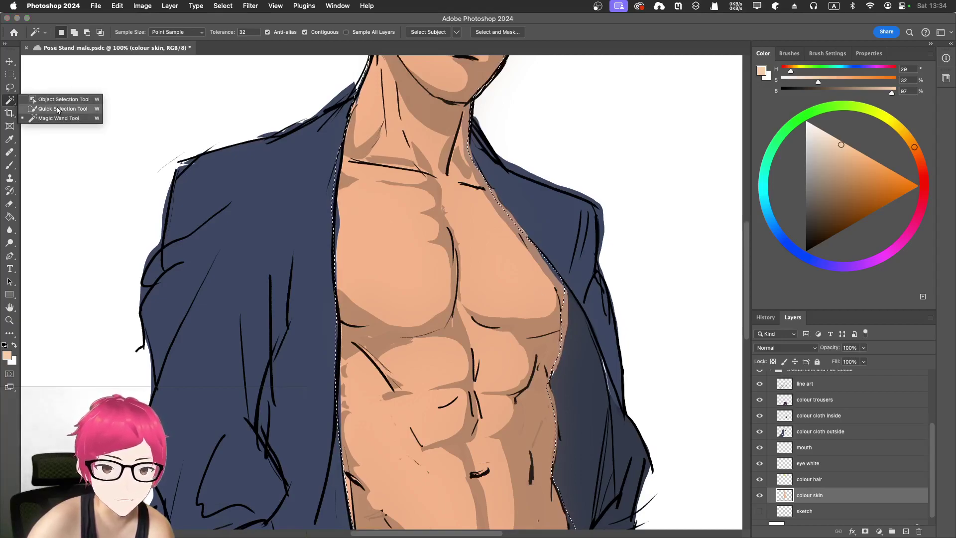
{"action": "left_click", "coordinate": [827, 502]}
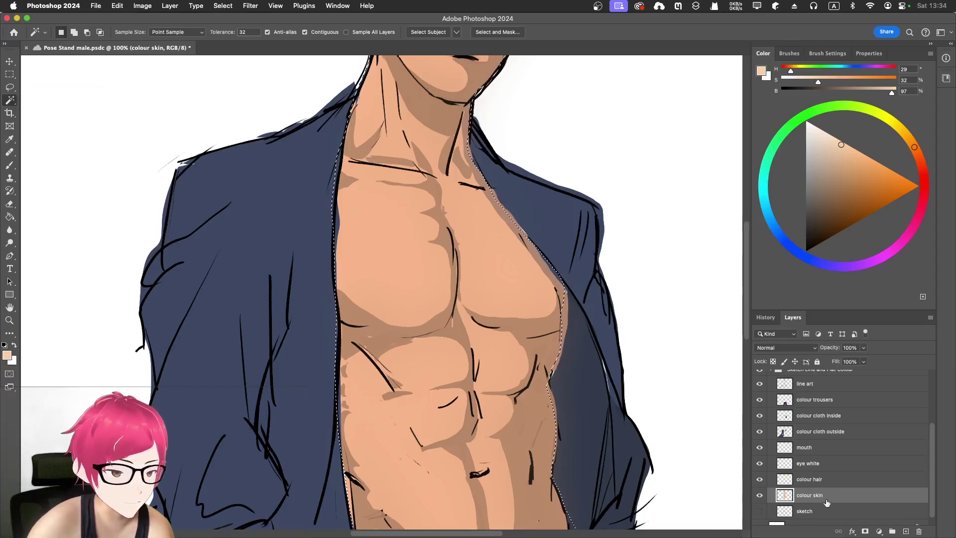
- Add a layer mask to the high lights body layer from the torso skin selection
{"action": "scroll", "coordinate": [819, 415], "scroll_direction": "up", "scroll_amount": 3}
{"action": "left_click", "coordinate": [818, 410]}
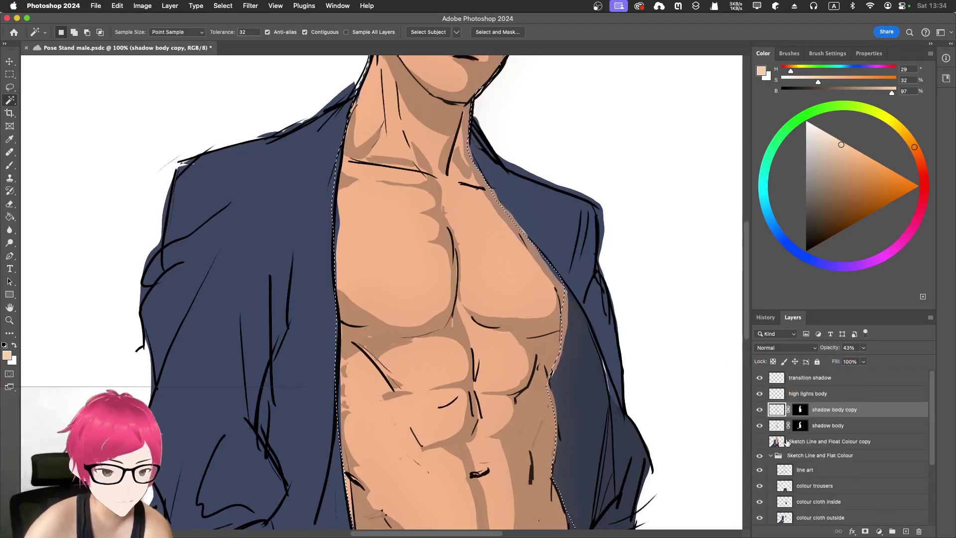
{"action": "left_click", "coordinate": [905, 531]}
{"action": "key", "text": "cmd+z"}
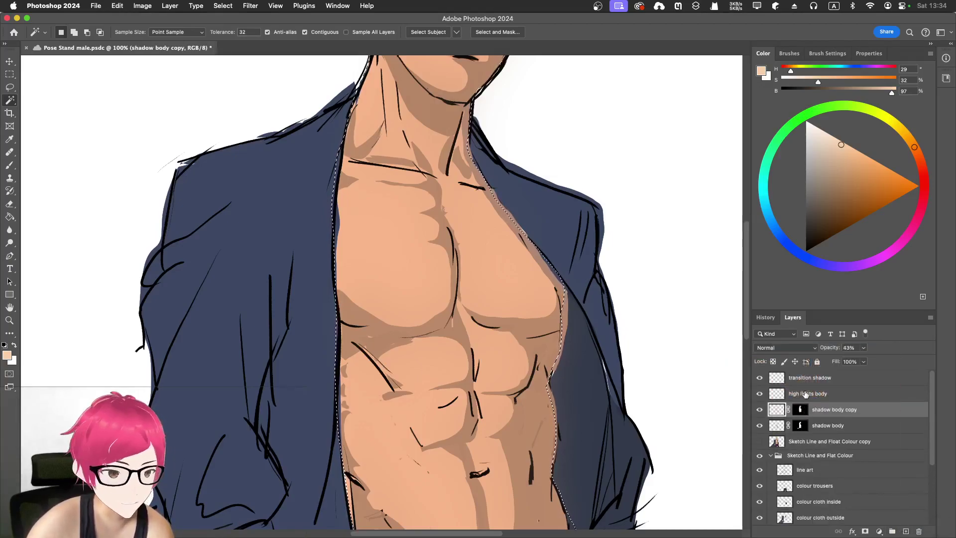
{"action": "left_click", "coordinate": [805, 394]}
{"action": "left_click", "coordinate": [865, 531]}
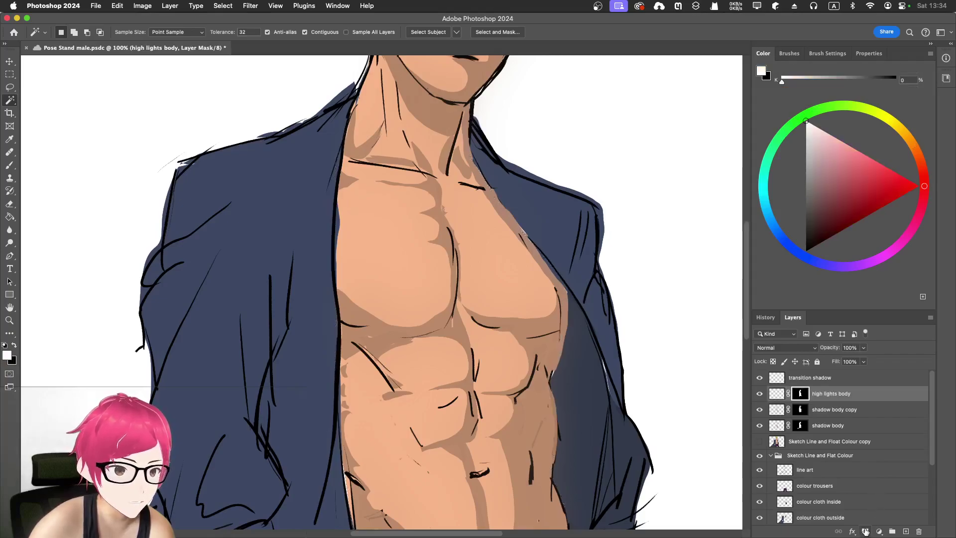
- Paint a highlight with the Brush tool on the high lights body layer along the chest edge beside the coat
{"action": "left_click", "coordinate": [776, 399]}
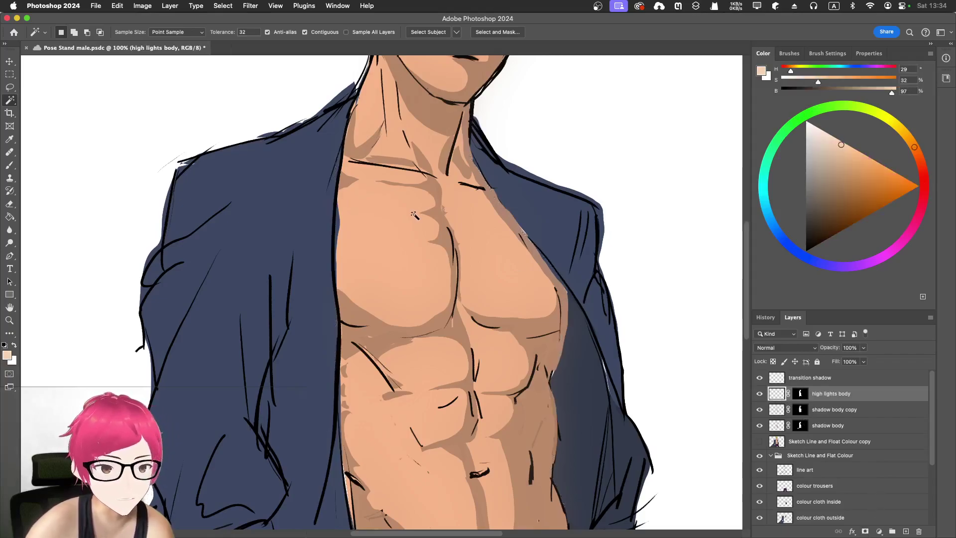
{"action": "key", "text": "b"}
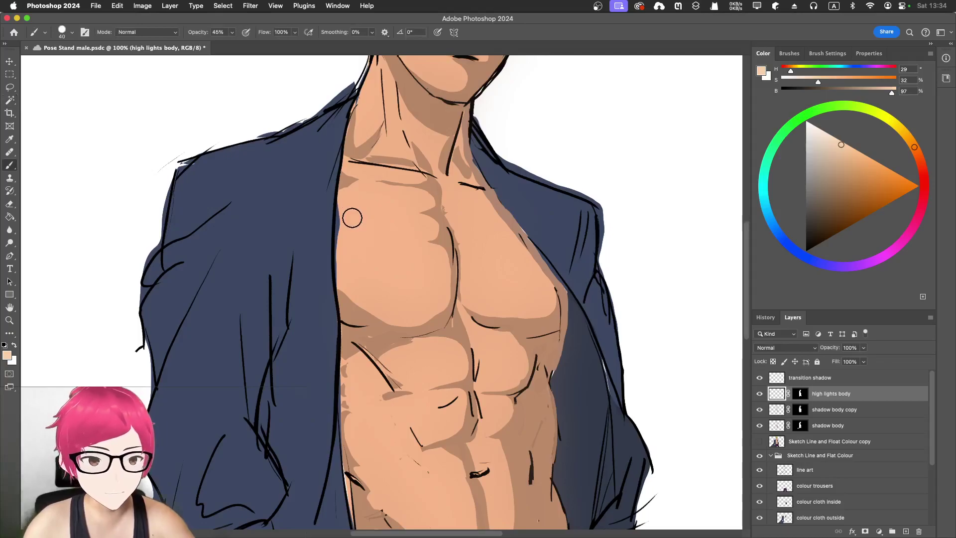
{"action": "left_click_drag", "start_coordinate": [342, 251], "coordinate": [361, 233]}
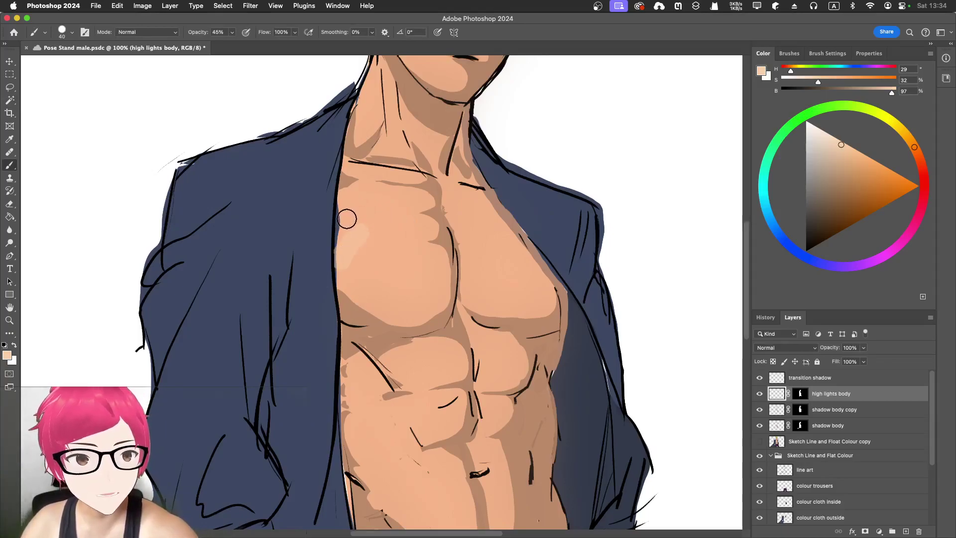
- Replace the last chest highlight with small 25 px brush highlights along the chest edge beside the coat
{"action": "key", "text": "ctrl+z"}
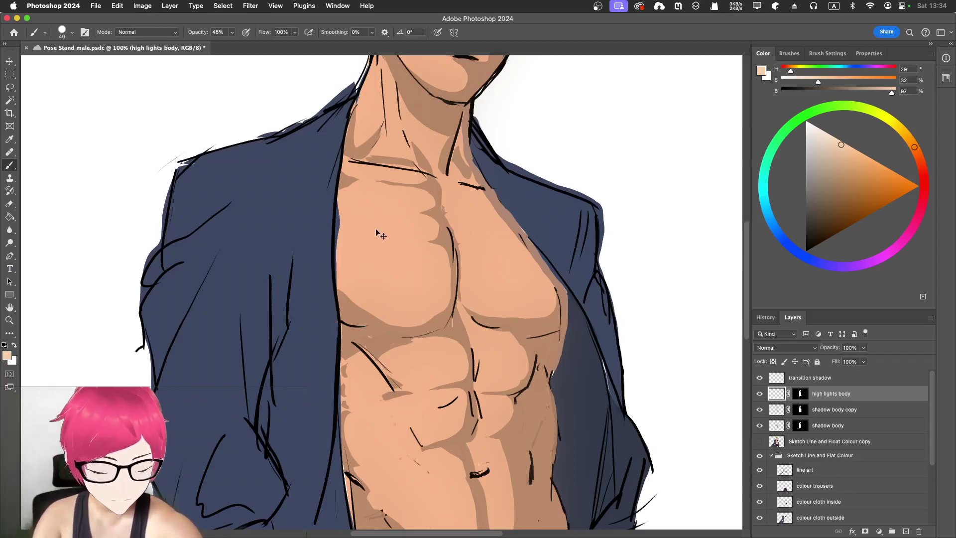
{"action": "key", "text": "bracketleft"}
{"action": "key", "text": "bracketleft"}
{"action": "key", "text": "bracketleft"}
{"action": "mouse_move", "coordinate": [366, 233]}
{"action": "left_mouse_down"}
{"action": "mouse_move", "coordinate": [355, 237]}
{"action": "mouse_move", "coordinate": [339, 219]}
{"action": "mouse_move", "coordinate": [348, 204]}
{"action": "mouse_move", "coordinate": [341, 273]}
{"action": "mouse_move", "coordinate": [350, 261]}
{"action": "left_mouse_up"}
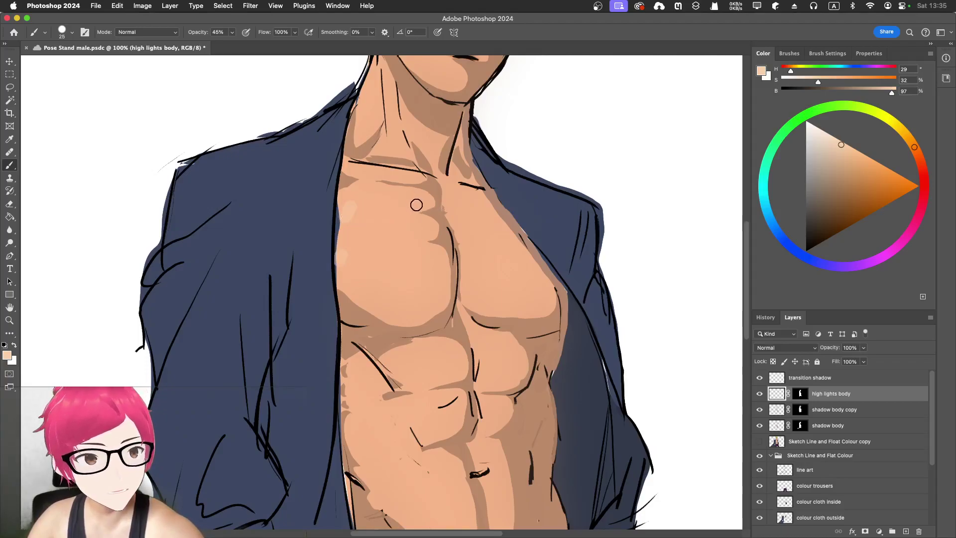
{"action": "left_click_drag", "start_coordinate": [353, 285], "coordinate": [350, 286]}
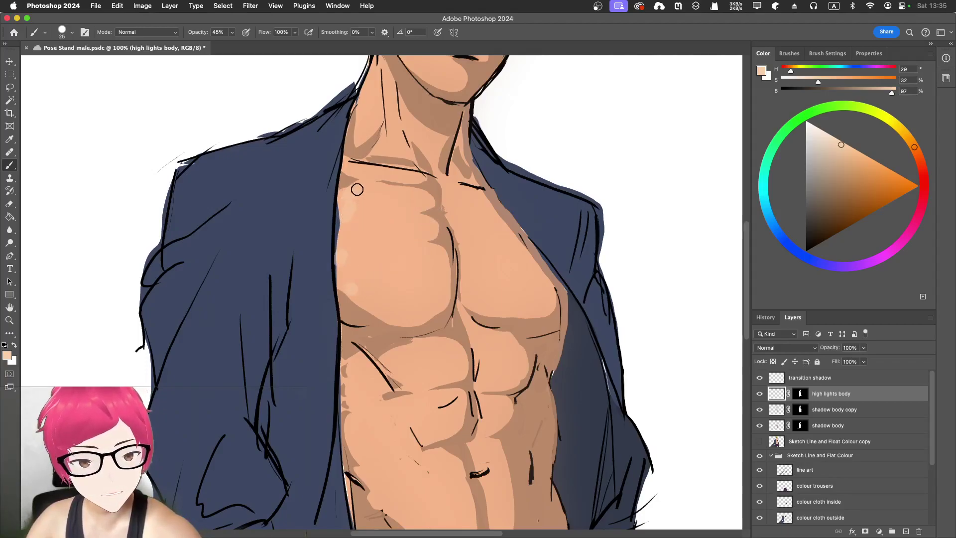
- Paint small upper-chest highlights with a 15 px brush in a lighter skin colour of H 29, S 21, B 100
{"action": "key", "text": "bracketleft"}
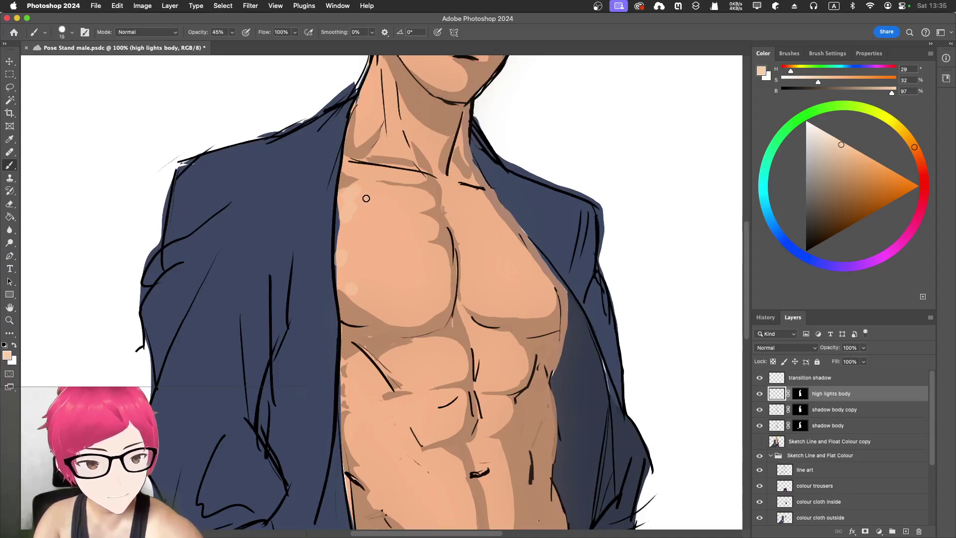
{"action": "left_click_drag", "start_coordinate": [841, 144], "coordinate": [829, 133]}
{"action": "left_click_drag", "start_coordinate": [350, 197], "coordinate": [350, 222]}
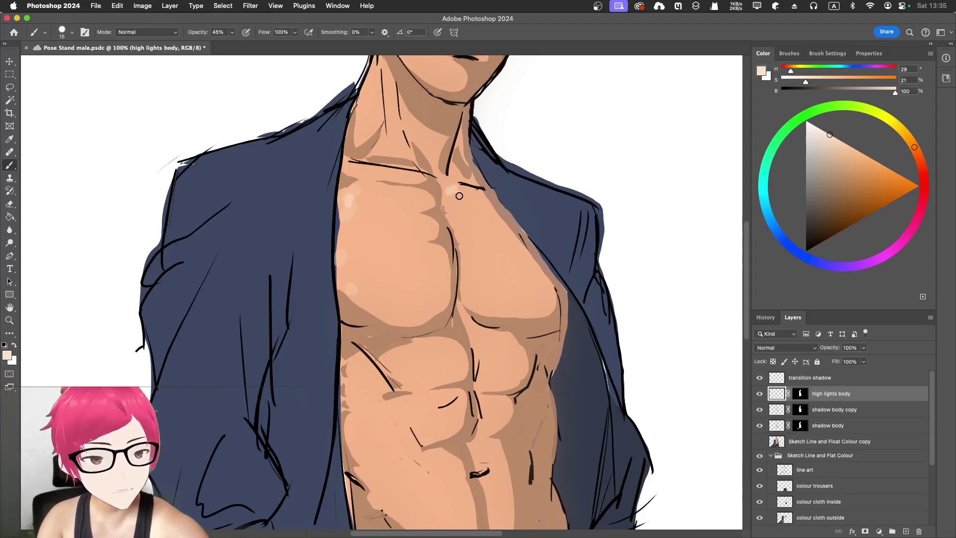
- Paint highlights on the inner and lower chest muscles with a 25 px brush at 28% opacity
{"action": "key", "text": "bracketright"}
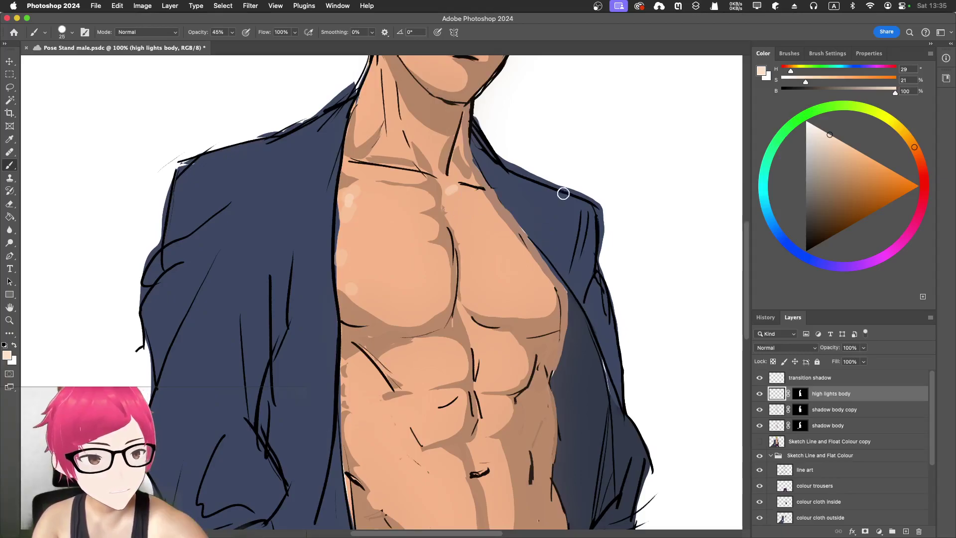
{"action": "left_click_drag", "start_coordinate": [233, 33], "coordinate": [230, 46]}
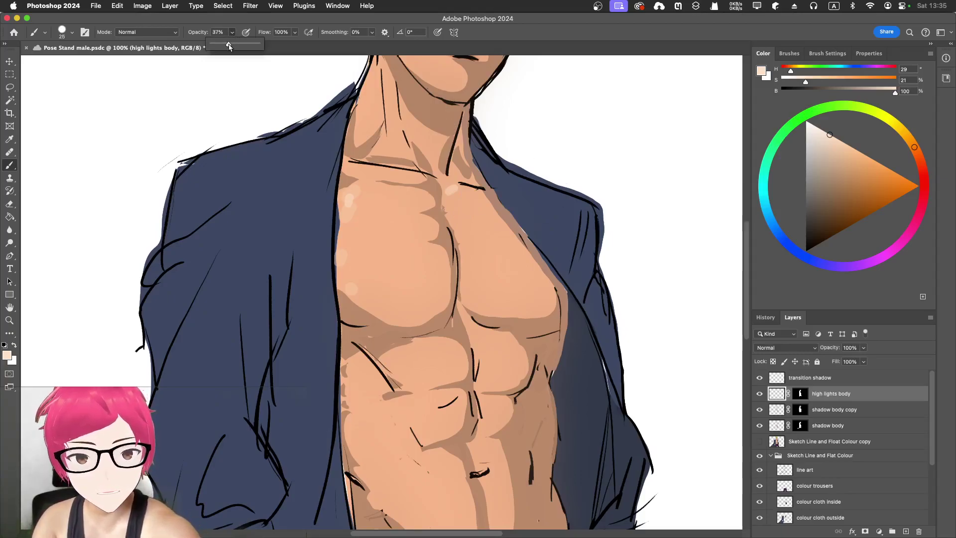
{"action": "left_click_drag", "start_coordinate": [462, 225], "coordinate": [474, 218]}
{"action": "left_click", "coordinate": [469, 262]}
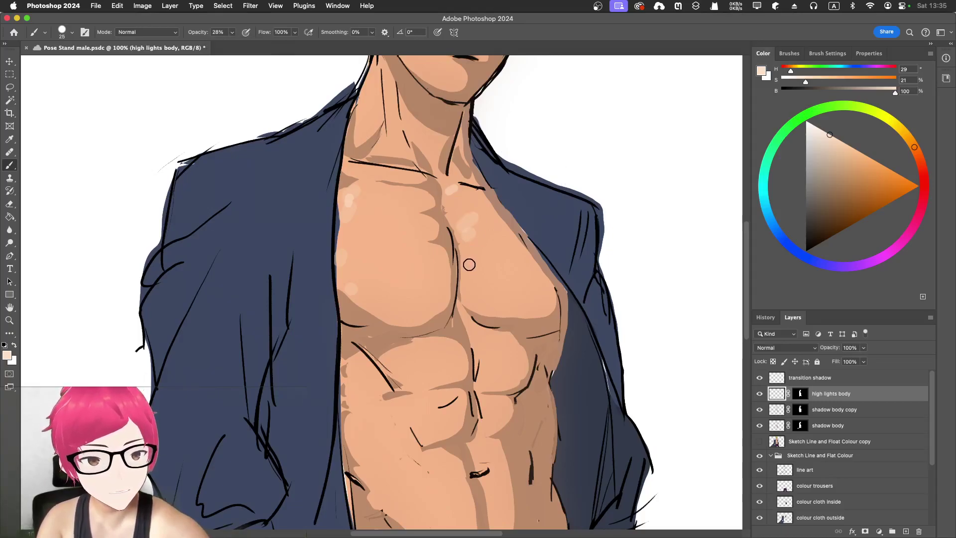
{"action": "left_click", "coordinate": [391, 314]}
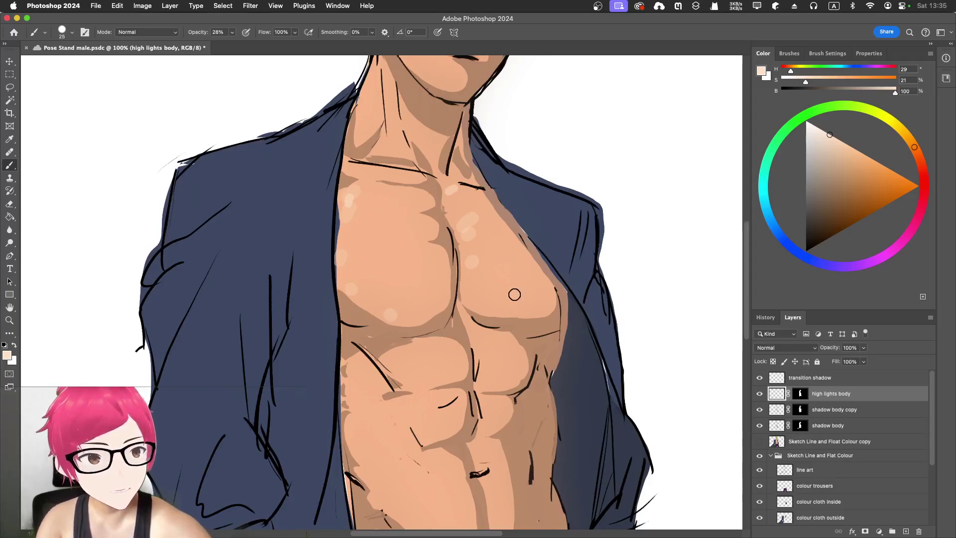
- Paint 25 px highlights on the upper and middle abdominal muscles
{"action": "key", "text": "bracketleft"}
{"action": "key", "text": "bracketleft"}
{"action": "key", "text": "bracketleft"}
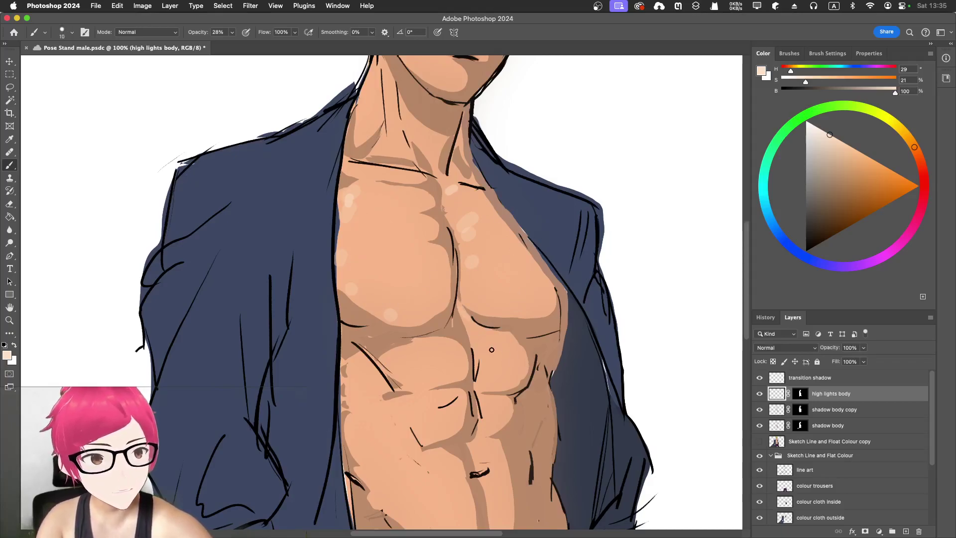
{"action": "key", "text": "bracketright"}
{"action": "key", "text": "bracketright"}
{"action": "key", "text": "bracketright"}
{"action": "mouse_move", "coordinate": [399, 352]}
{"action": "left_mouse_down"}
{"action": "mouse_move", "coordinate": [500, 336]}
{"action": "mouse_move", "coordinate": [473, 340]}
{"action": "mouse_move", "coordinate": [482, 371]}
{"action": "left_mouse_up"}
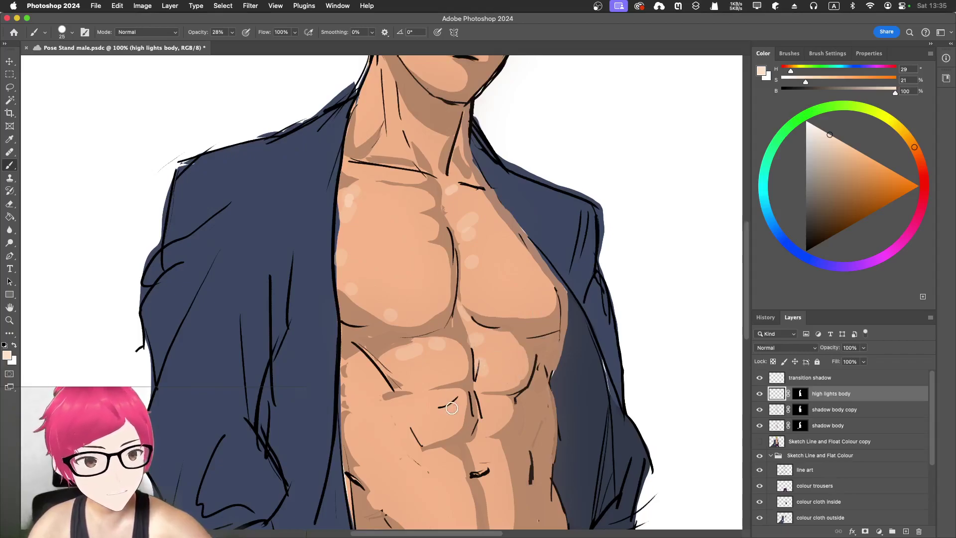
{"action": "left_click_drag", "start_coordinate": [417, 401], "coordinate": [427, 398]}
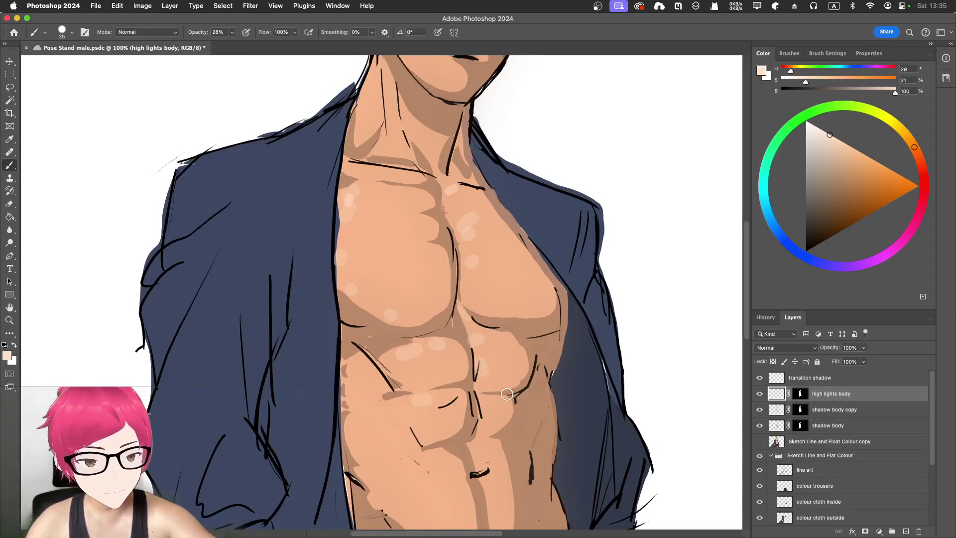
- Paint highlights around the navel, down the lower abdomen, on the flank beside the coat and above the waistband
{"action": "left_click_drag", "start_coordinate": [513, 406], "coordinate": [541, 301]}
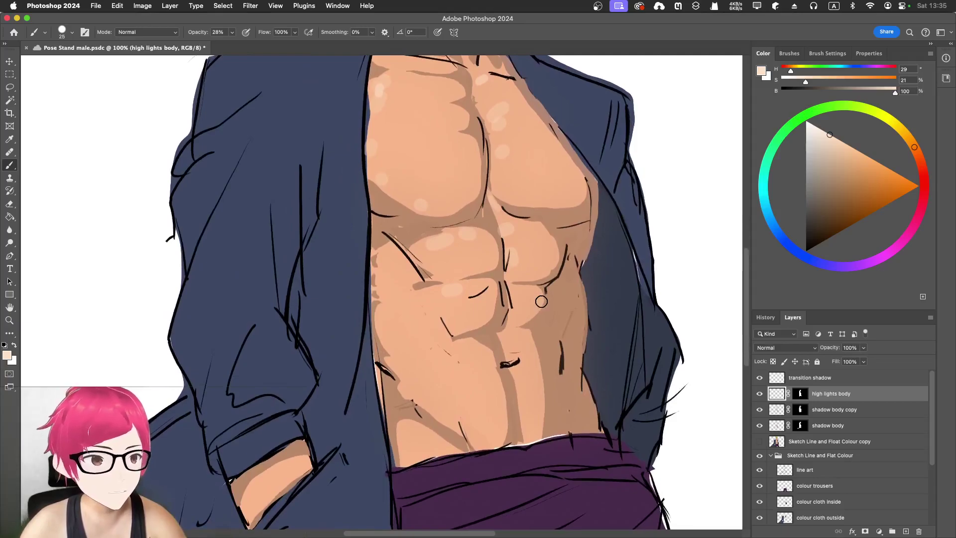
{"action": "left_click_drag", "start_coordinate": [511, 348], "coordinate": [511, 342]}
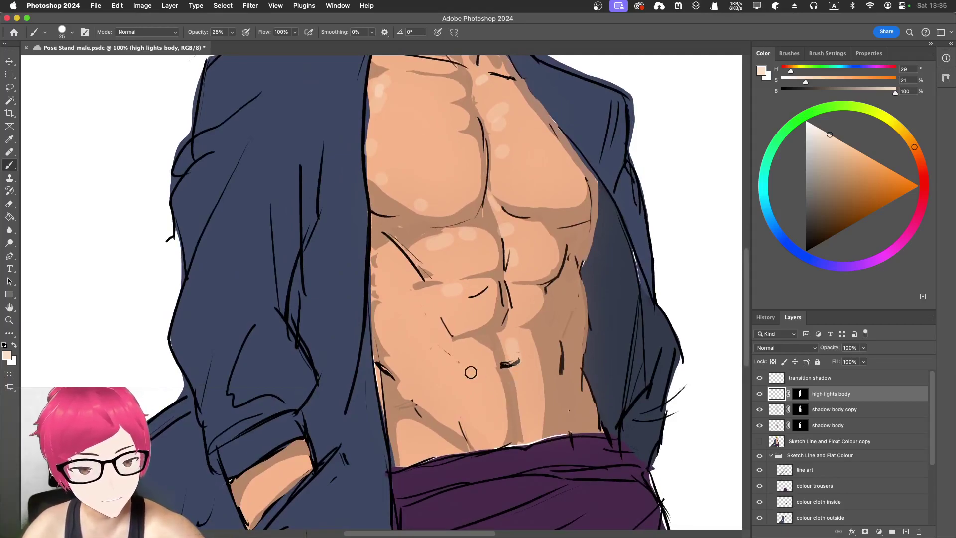
{"action": "mouse_move", "coordinate": [460, 361]}
{"action": "left_mouse_down"}
{"action": "mouse_move", "coordinate": [474, 402]}
{"action": "mouse_move", "coordinate": [462, 348]}
{"action": "left_mouse_up"}
{"action": "mouse_move", "coordinate": [380, 280]}
{"action": "left_mouse_down"}
{"action": "mouse_move", "coordinate": [392, 309]}
{"action": "mouse_move", "coordinate": [390, 284]}
{"action": "left_mouse_up"}
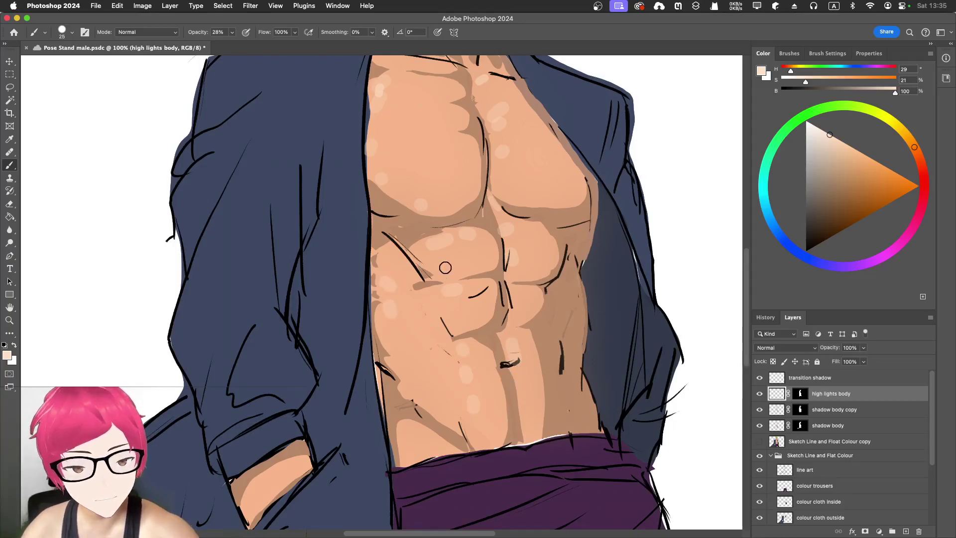
{"action": "left_click", "coordinate": [411, 440]}
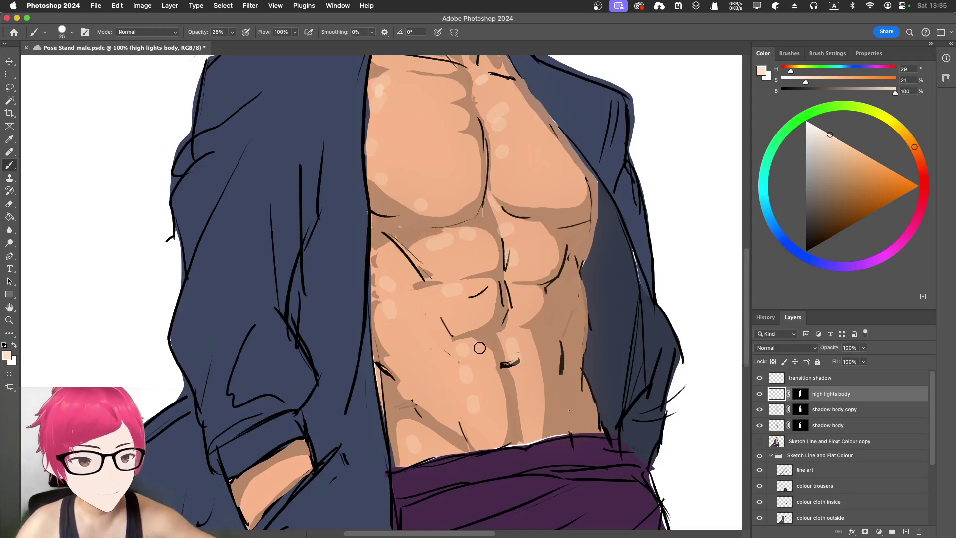
- Apply a Gaussian Blur with a radius of 8.5 pixels to the high lights body layer
{"action": "scroll", "coordinate": [657, 341], "scroll_direction": "up", "scroll_amount": 5}
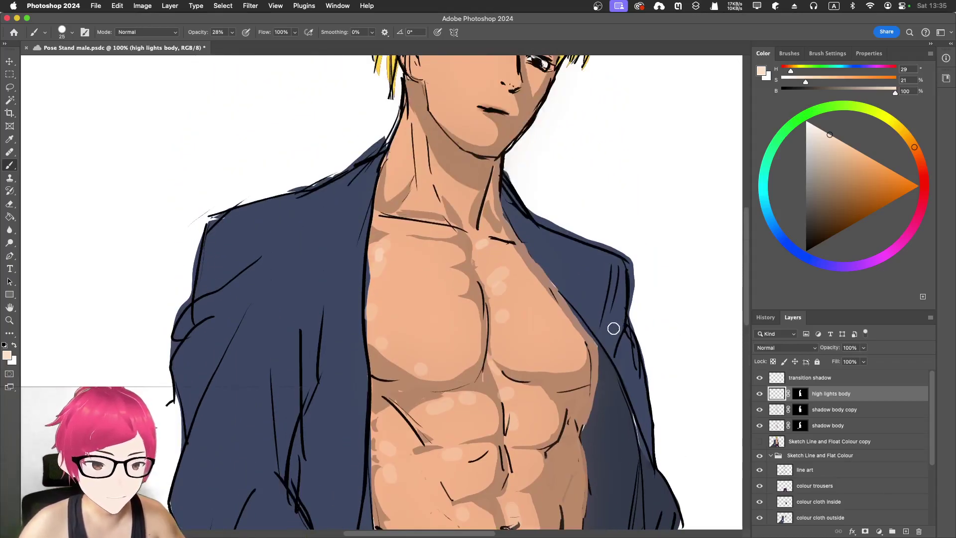
{"action": "key", "text": "super+minus"}
{"action": "key", "text": "super+minus"}
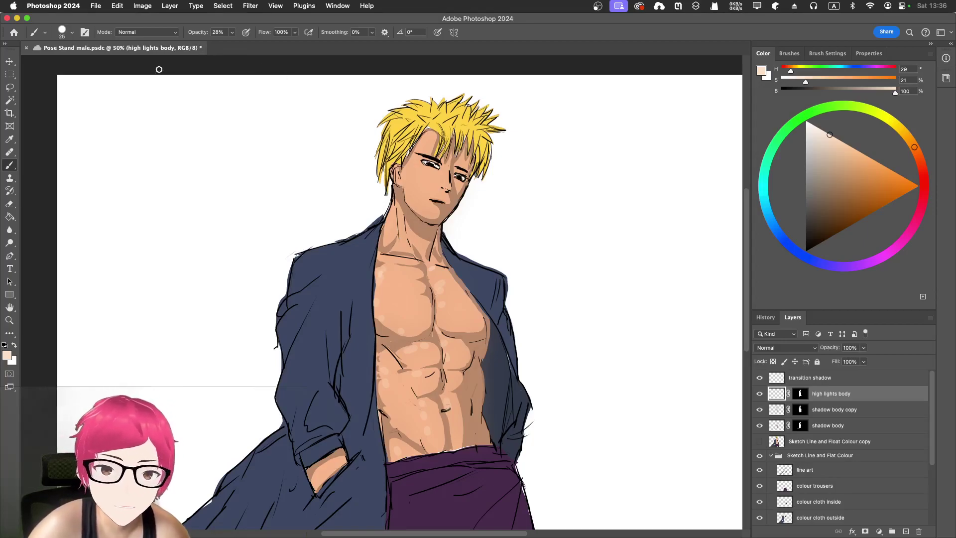
{"action": "left_click", "coordinate": [245, 6]}
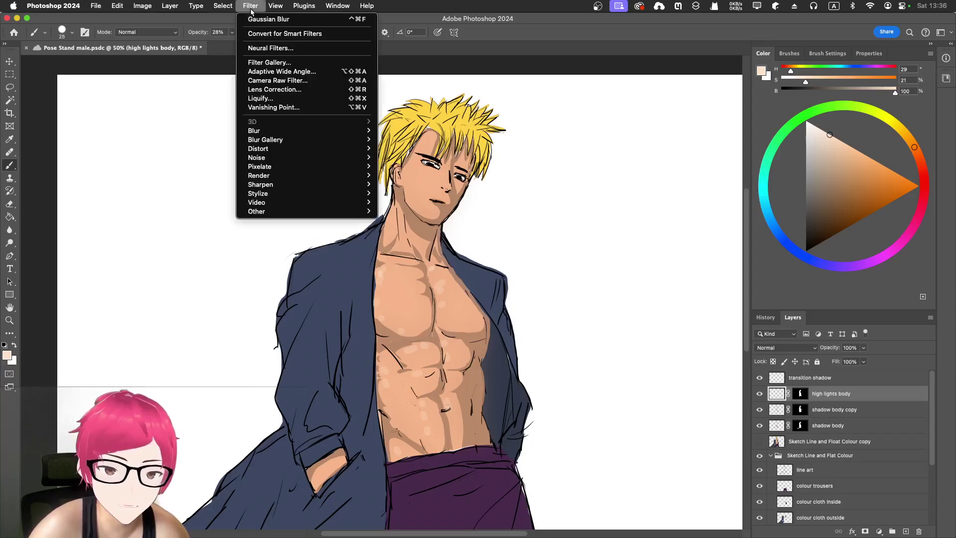
{"action": "mouse_move", "coordinate": [303, 132]}
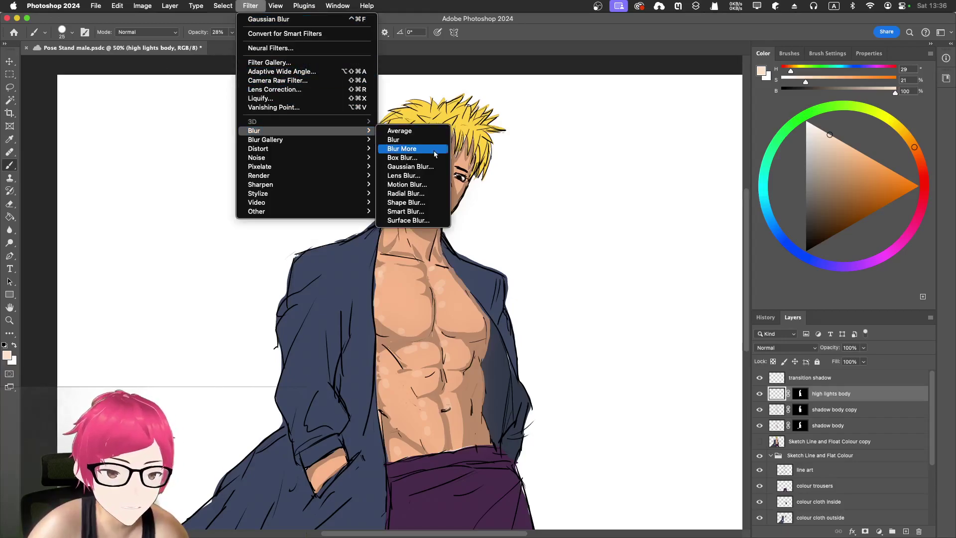
{"action": "left_click", "coordinate": [433, 166]}
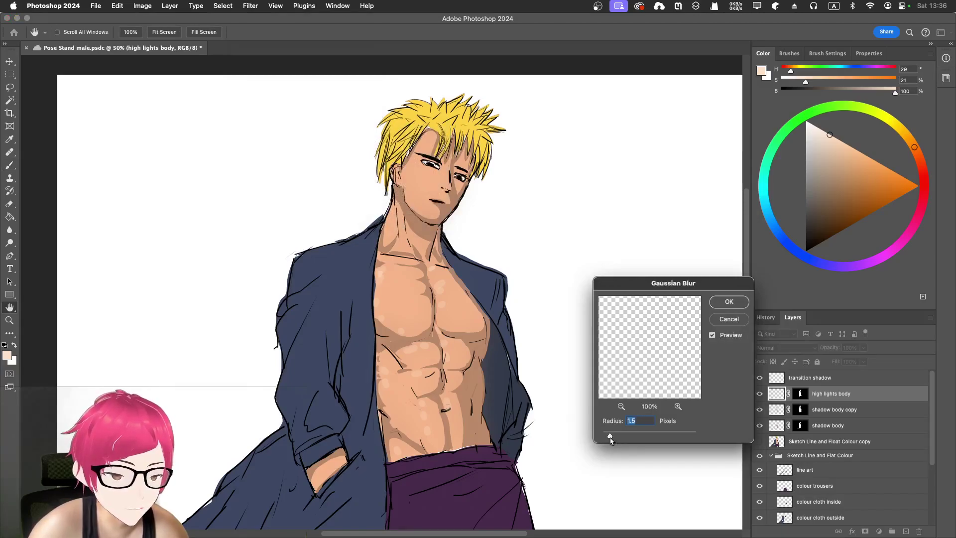
{"action": "left_click_drag", "start_coordinate": [617, 437], "coordinate": [640, 436]}
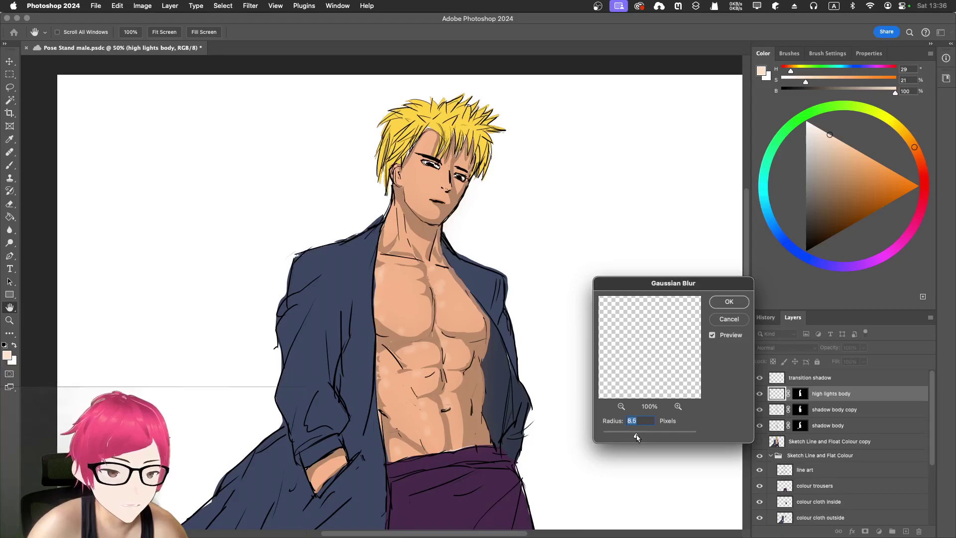
{"action": "left_click", "coordinate": [725, 301]}
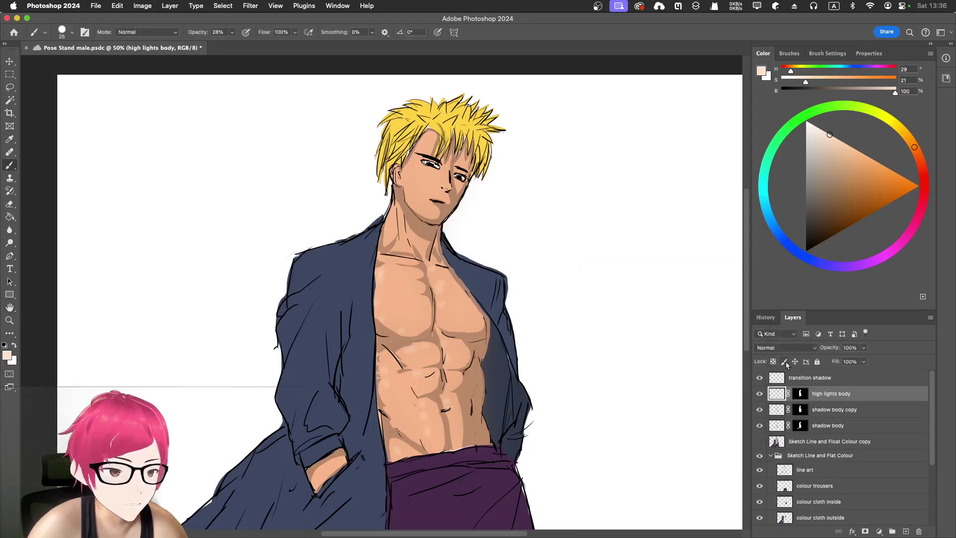
- Compare the torso with the high lights body layer hidden and shown
{"action": "left_click", "coordinate": [864, 348]}
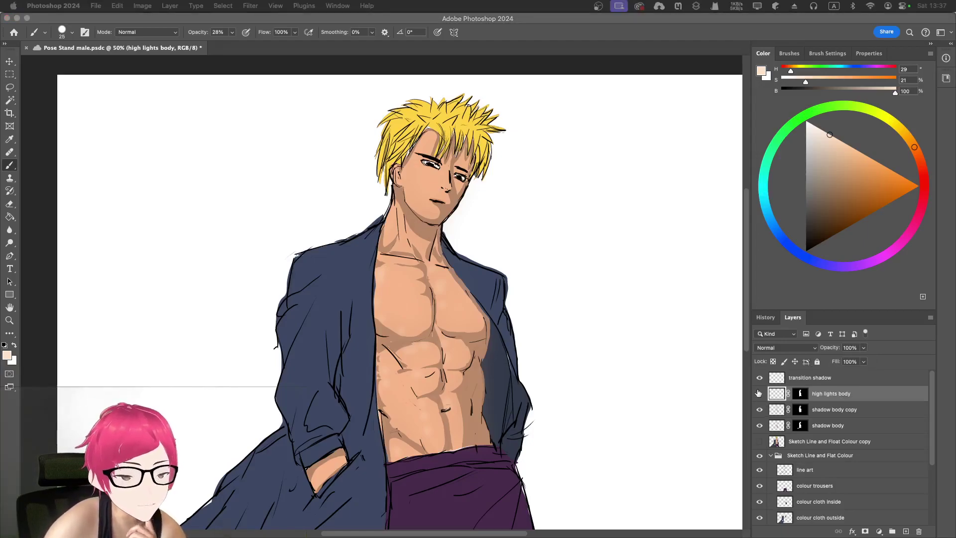
{"action": "left_click", "coordinate": [758, 393]}
{"action": "left_click", "coordinate": [759, 394]}
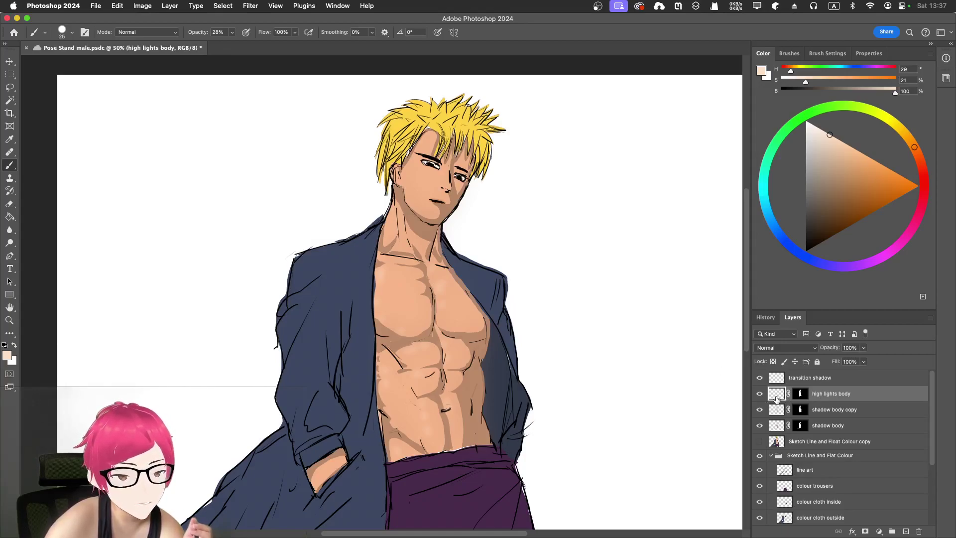
- Paint soft highlights over the chest muscles with the Soft Round brush at 80 px and 16% opacity
{"action": "left_click", "coordinate": [790, 52]}
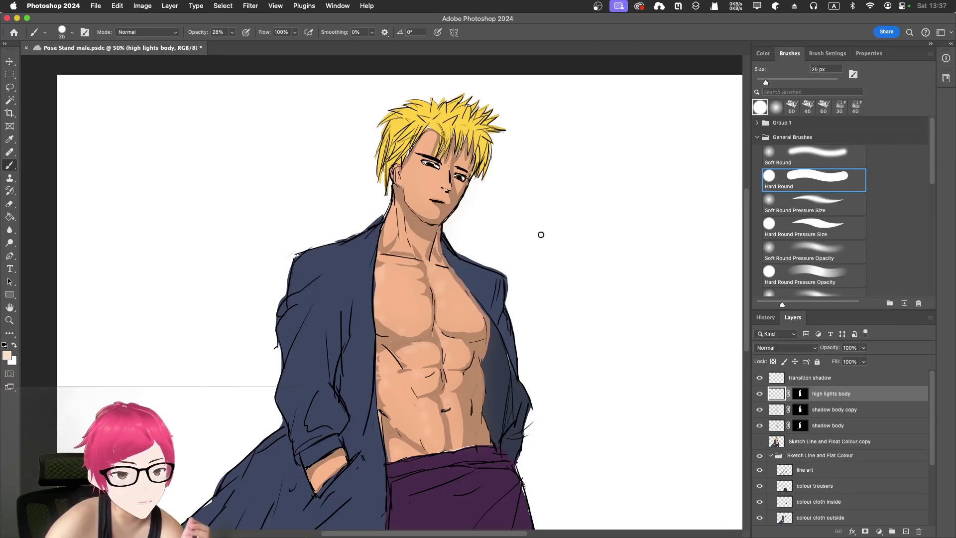
{"action": "left_click", "coordinate": [825, 157]}
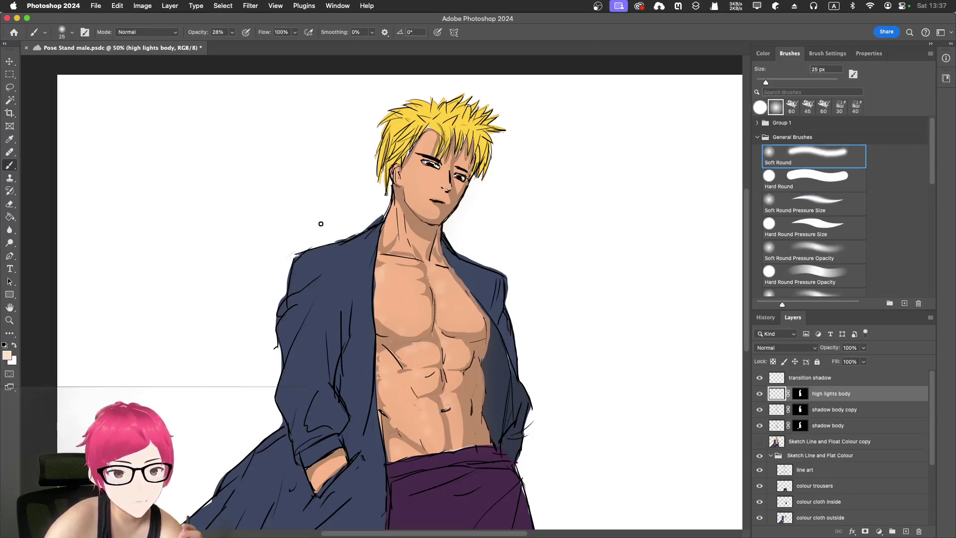
{"action": "key", "text": "bracketright"}
{"action": "key", "text": "bracketright"}
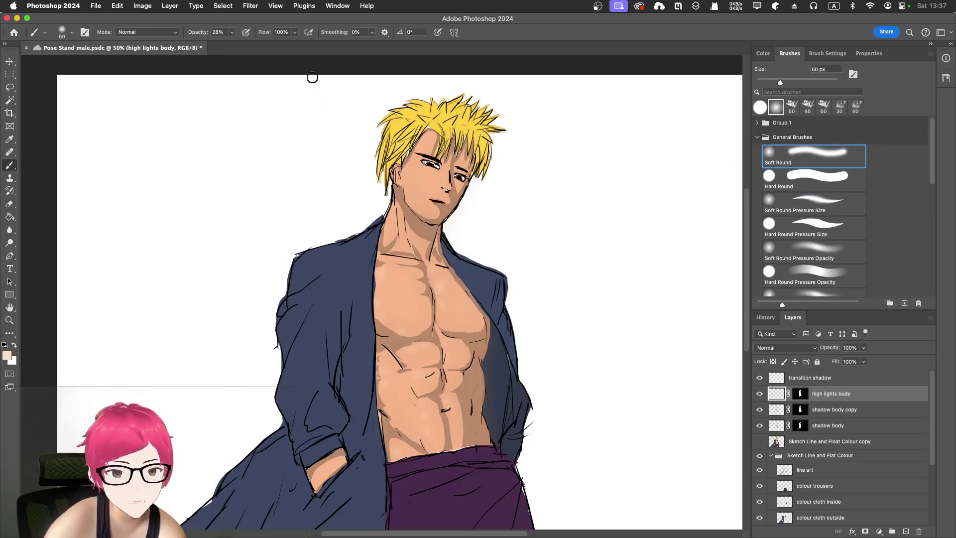
{"action": "left_click", "coordinate": [232, 33]}
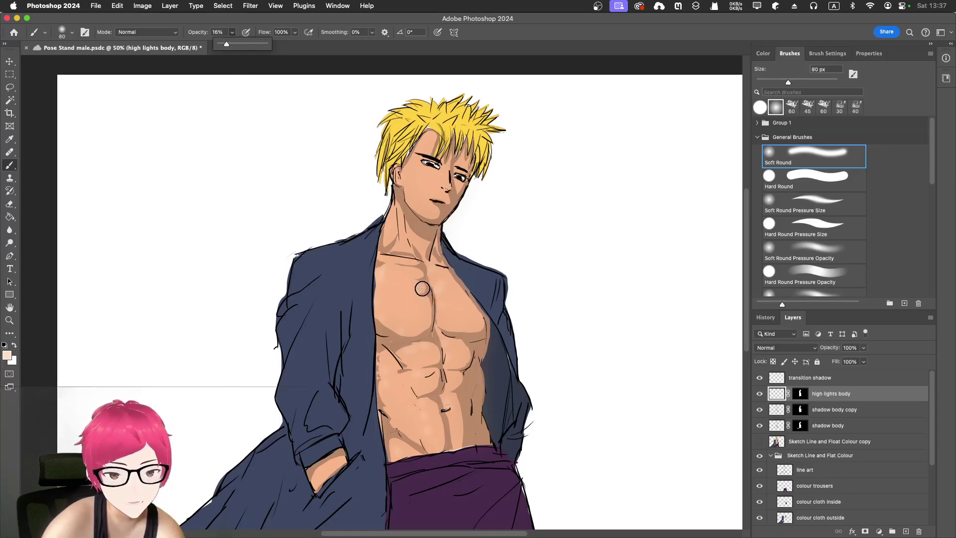
{"action": "key", "text": "super+equal"}
{"action": "key", "text": "super+equal"}
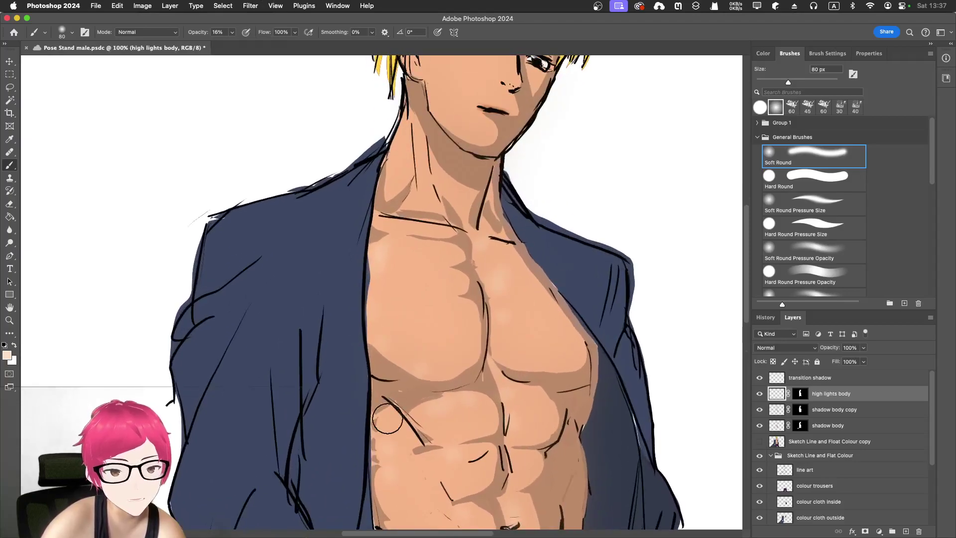
{"action": "mouse_move", "coordinate": [379, 305]}
{"action": "left_mouse_down"}
{"action": "mouse_move", "coordinate": [436, 242]}
{"action": "mouse_move", "coordinate": [384, 310]}
{"action": "mouse_move", "coordinate": [403, 252]}
{"action": "mouse_move", "coordinate": [405, 289]}
{"action": "mouse_move", "coordinate": [420, 238]}
{"action": "left_mouse_up"}
- Paint soft 50 px highlights over the chest and abdomen, brightening them with a near-white colour of H 29, S 6, B 100
{"action": "key", "text": "bracketleft"}
{"action": "key", "text": "bracketleft"}
{"action": "key", "text": "bracketleft"}
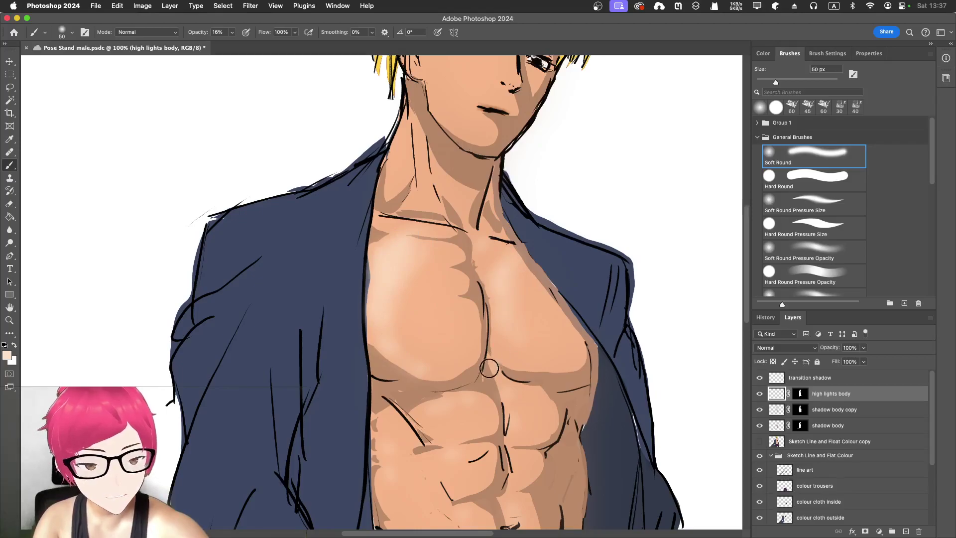
{"action": "left_click_drag", "start_coordinate": [454, 380], "coordinate": [453, 235]}
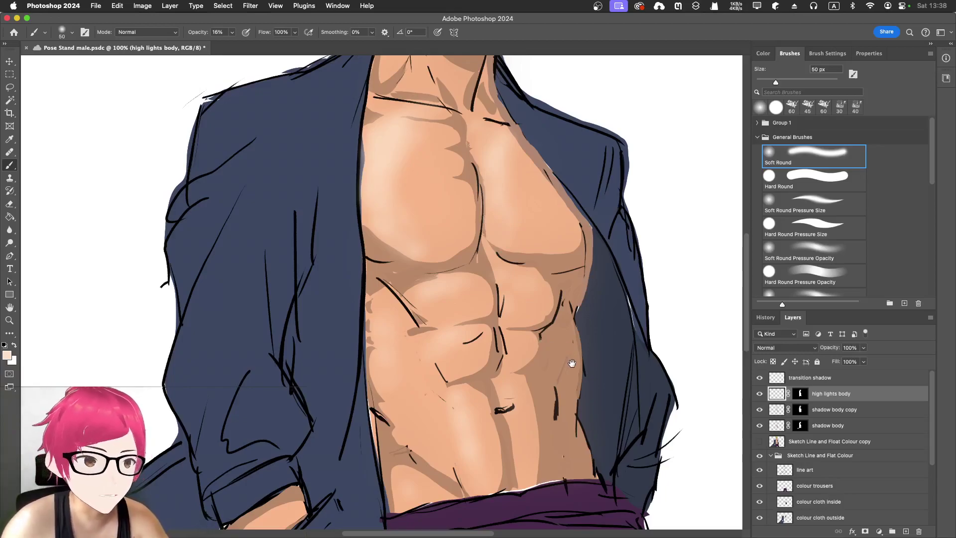
{"action": "left_click_drag", "start_coordinate": [581, 367], "coordinate": [571, 347]}
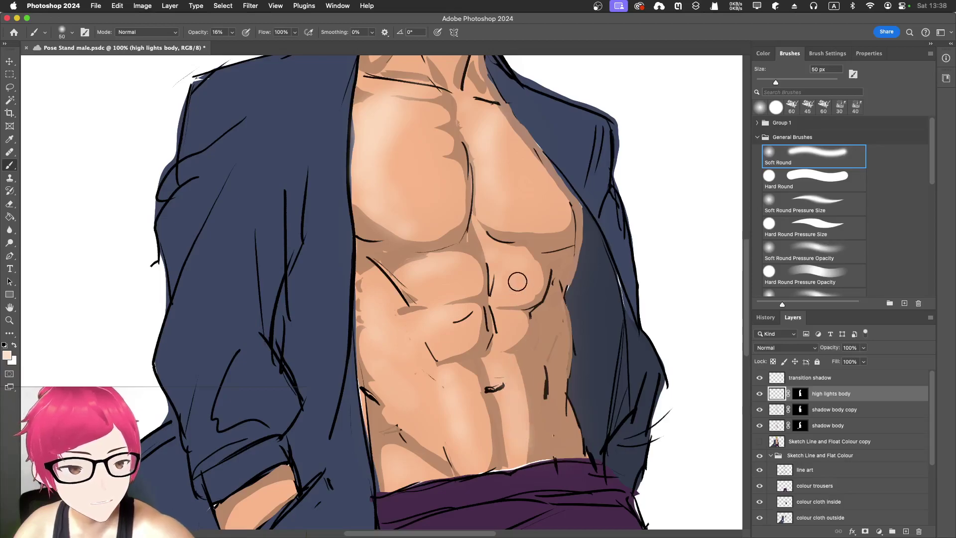
{"action": "left_click", "coordinate": [763, 54]}
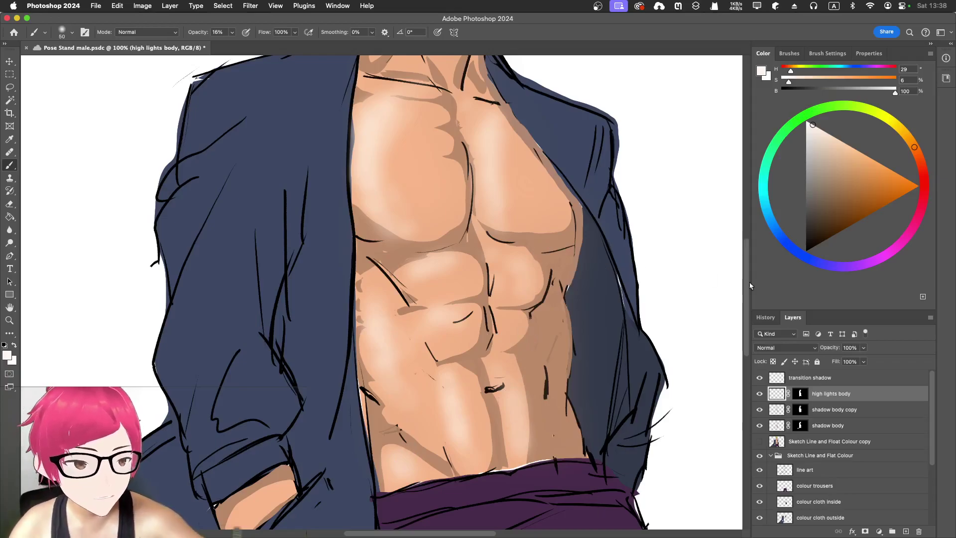
- Check the effect of the high lights body layer by hiding and showing it, and view the whole figure
{"action": "left_click", "coordinate": [759, 394]}
{"action": "left_click", "coordinate": [759, 394]}
{"action": "key", "text": "super+minus"}
{"action": "key", "text": "super+minus"}
{"action": "key", "text": "super+minus"}
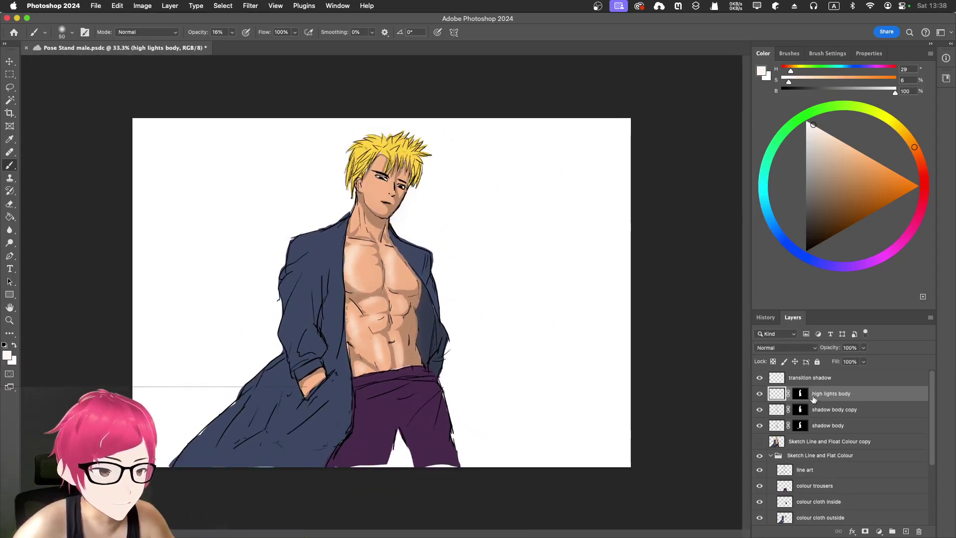
- Set the high lights body layer's blend mode to Color Dodge at 28% opacity and check the highlights on the torso up close
{"action": "left_click", "coordinate": [816, 349]}
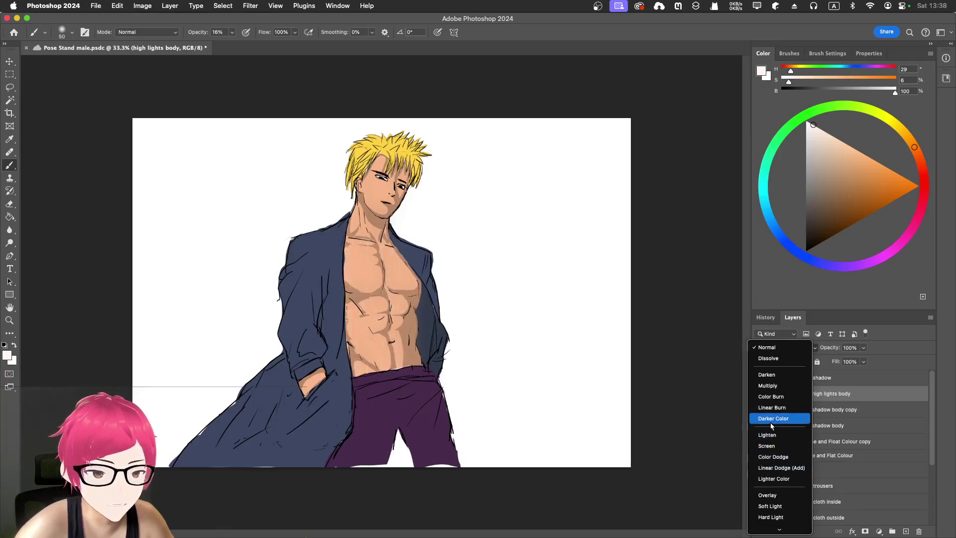
{"action": "left_click", "coordinate": [769, 457]}
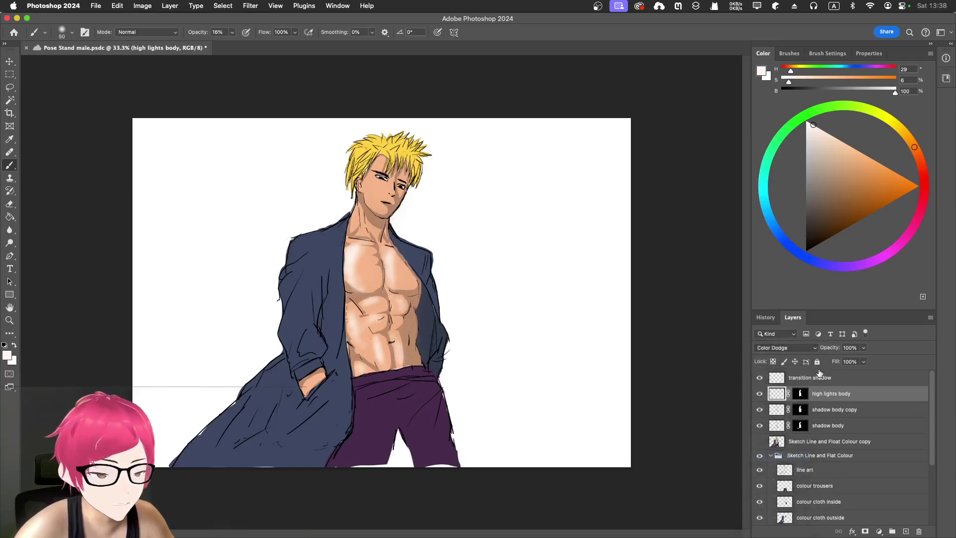
{"action": "left_click", "coordinate": [864, 348]}
{"action": "left_click_drag", "start_coordinate": [847, 362], "coordinate": [829, 361]}
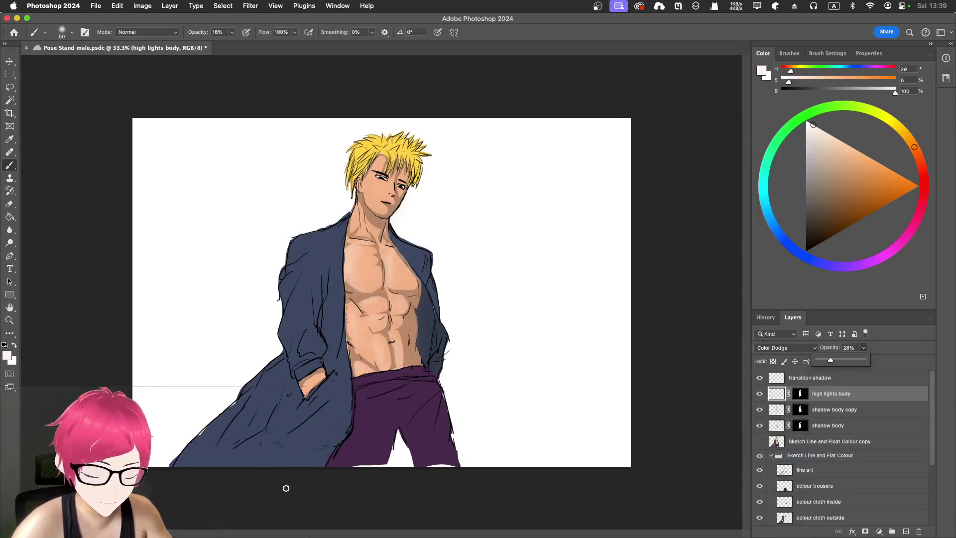
{"action": "key", "text": "super+equal"}
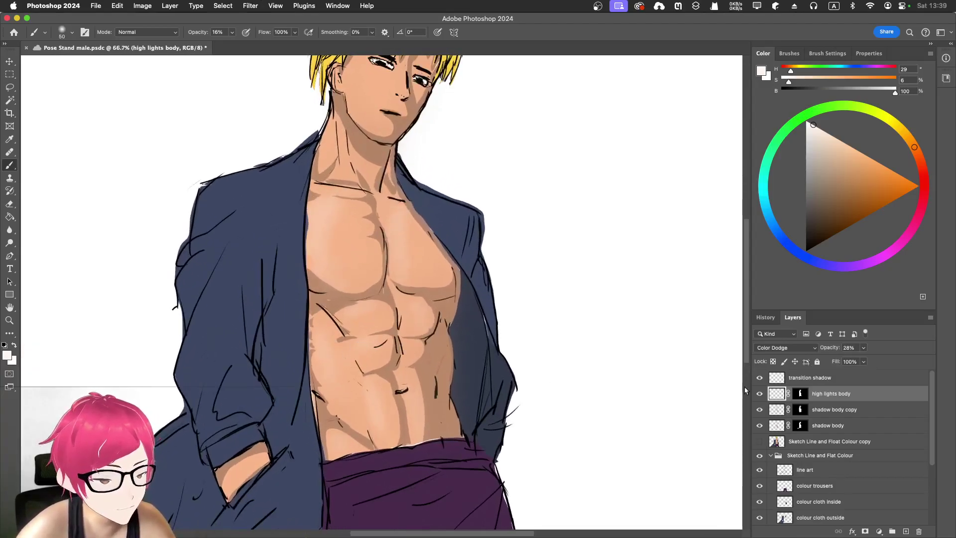
{"action": "key", "text": "super+equal"}
{"action": "key", "text": "super+equal"}
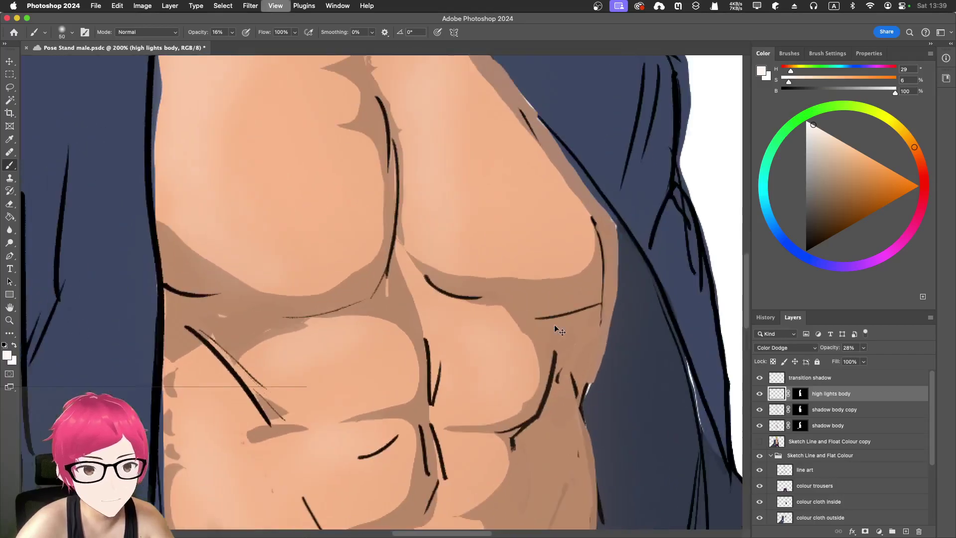
{"action": "key", "text": "super+minus"}
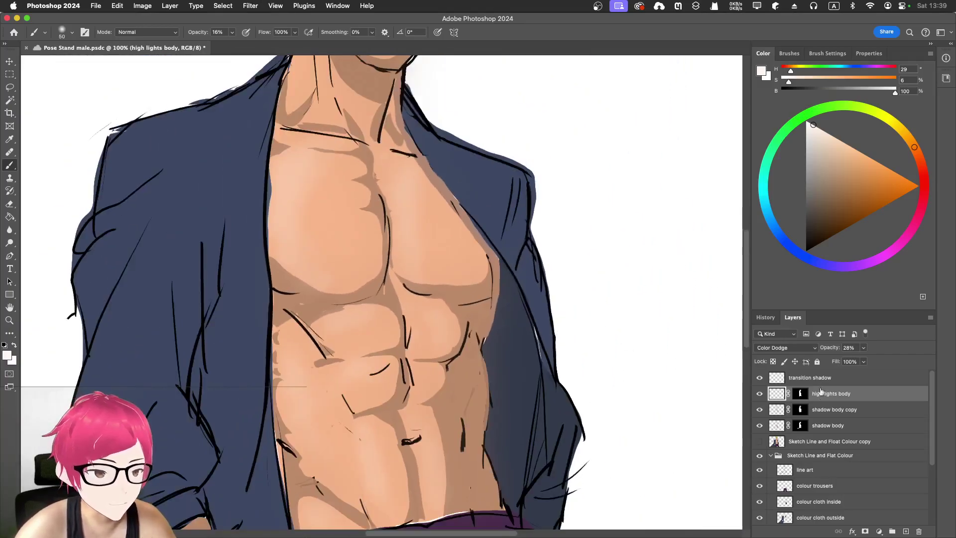
{"action": "left_click", "coordinate": [796, 350]}
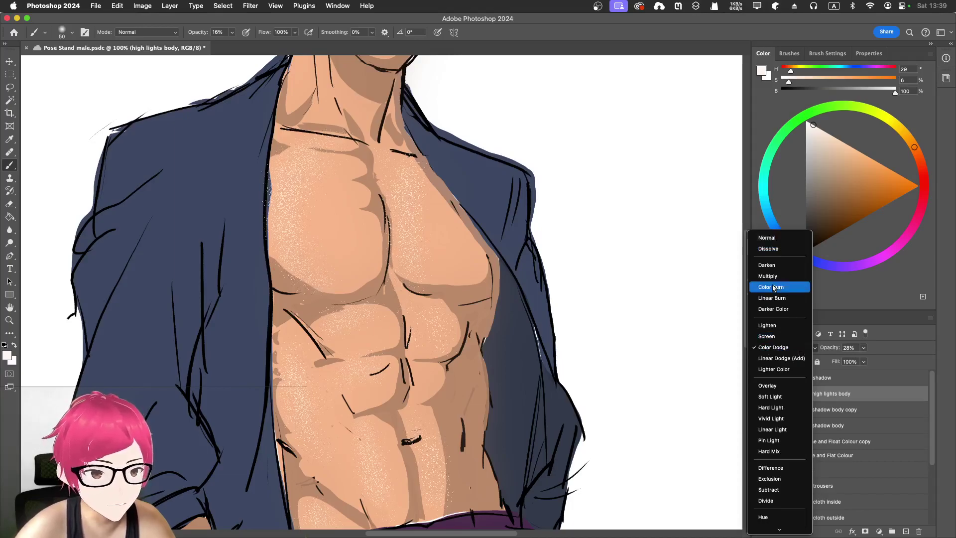
{"action": "left_click", "coordinate": [774, 348]}
- Duplicate the high lights body layer and set the duplicate's blend mode to Normal
{"action": "right_click", "coordinate": [826, 394]}
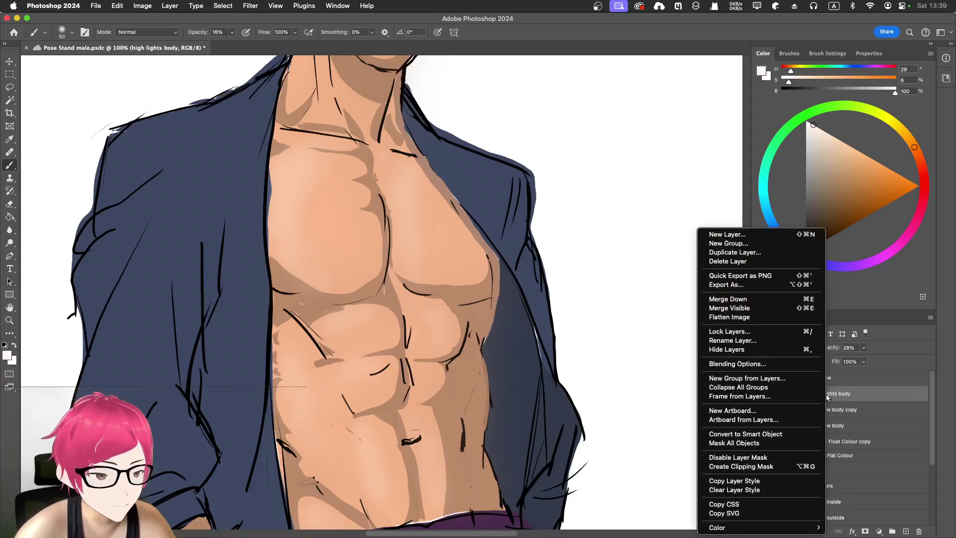
{"action": "left_click", "coordinate": [754, 253]}
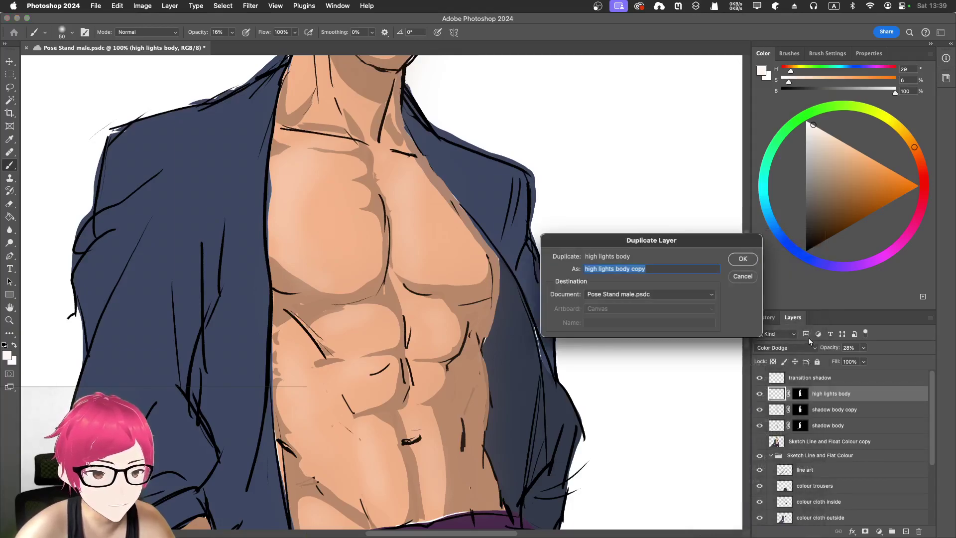
{"action": "left_click", "coordinate": [740, 259]}
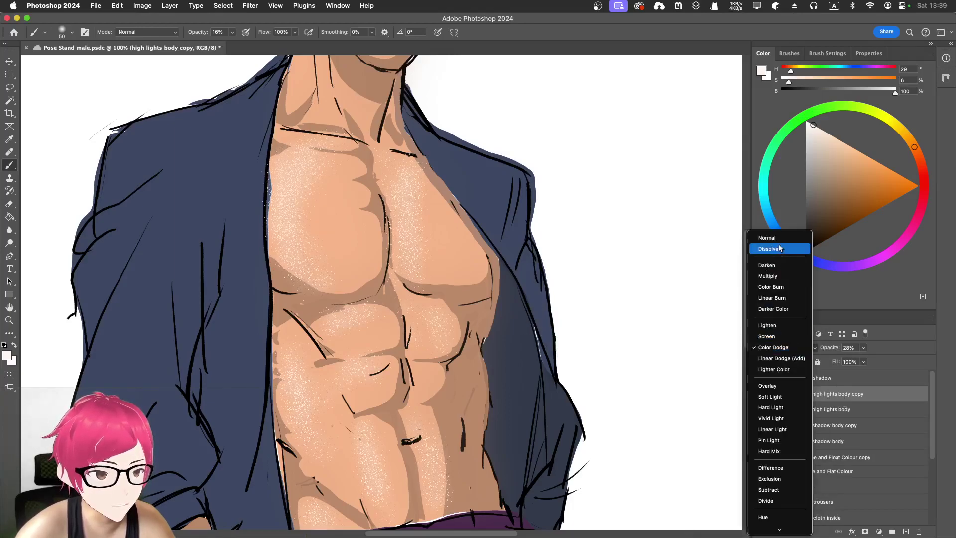
{"action": "left_click", "coordinate": [780, 241]}
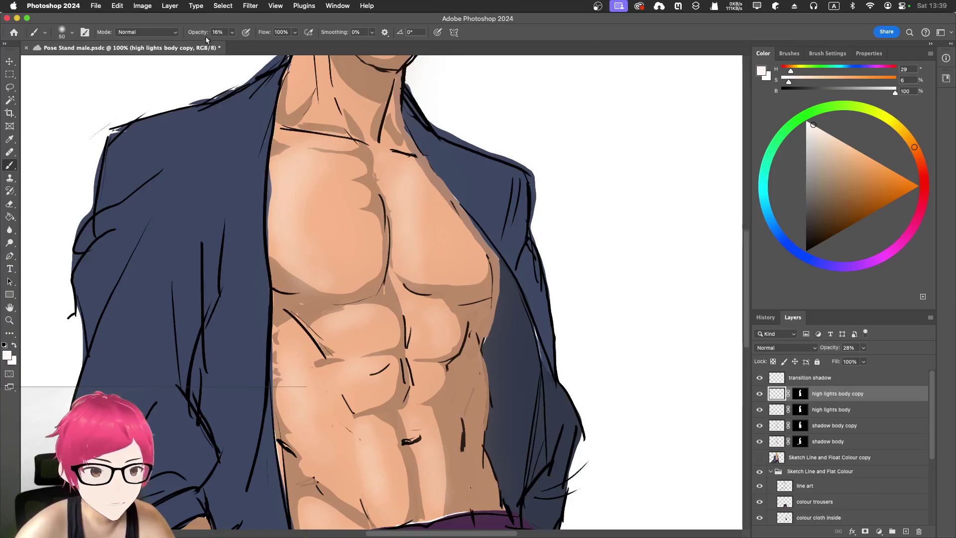
- Apply a Gaussian Blur with a radius of 0.1 pixels to the high lights body copy layer
{"action": "left_click", "coordinate": [227, 7]}
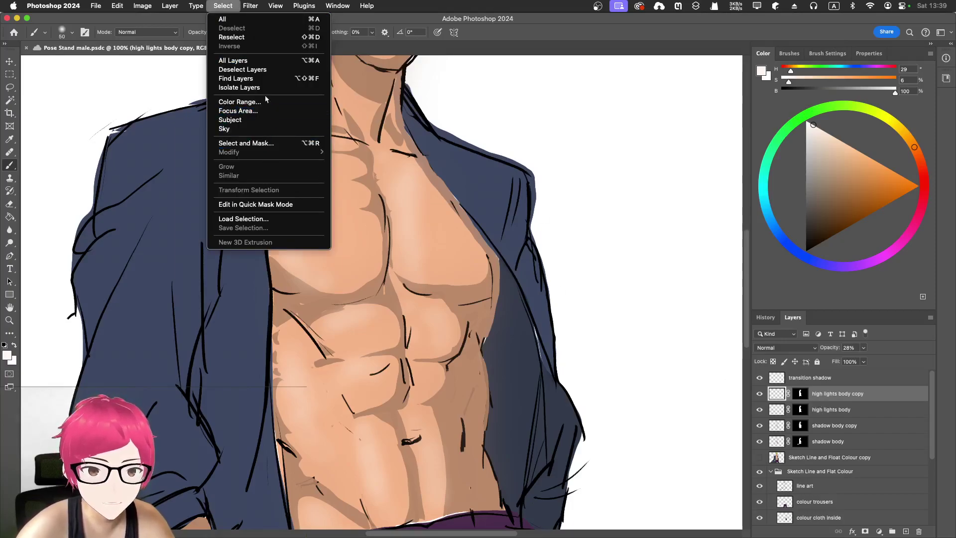
{"action": "mouse_move", "coordinate": [254, 7]}
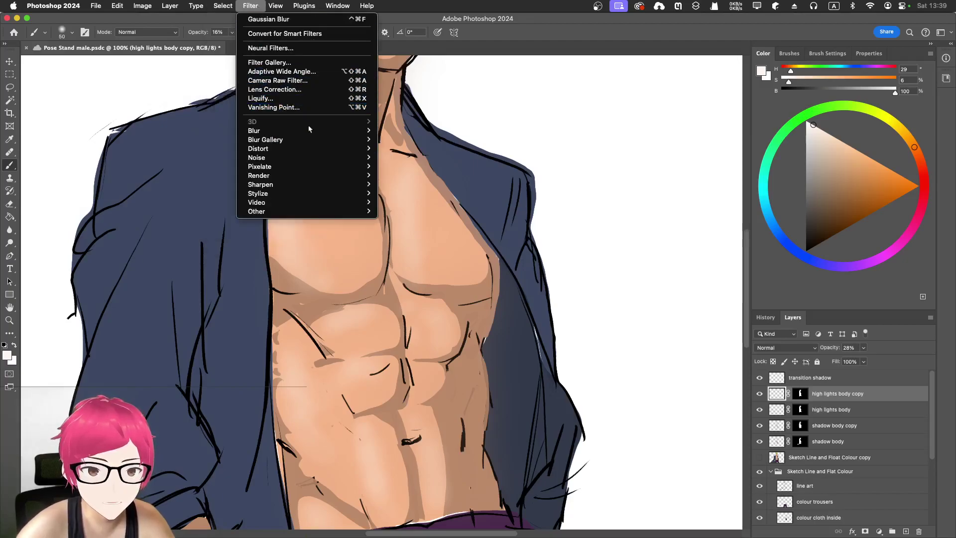
{"action": "mouse_move", "coordinate": [350, 131]}
{"action": "left_click", "coordinate": [409, 166]}
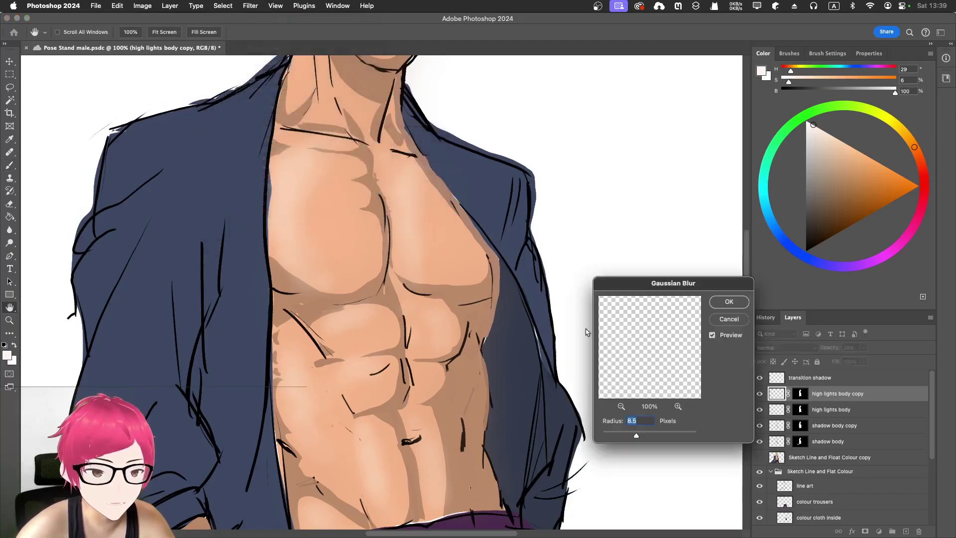
{"action": "left_click", "coordinate": [639, 436]}
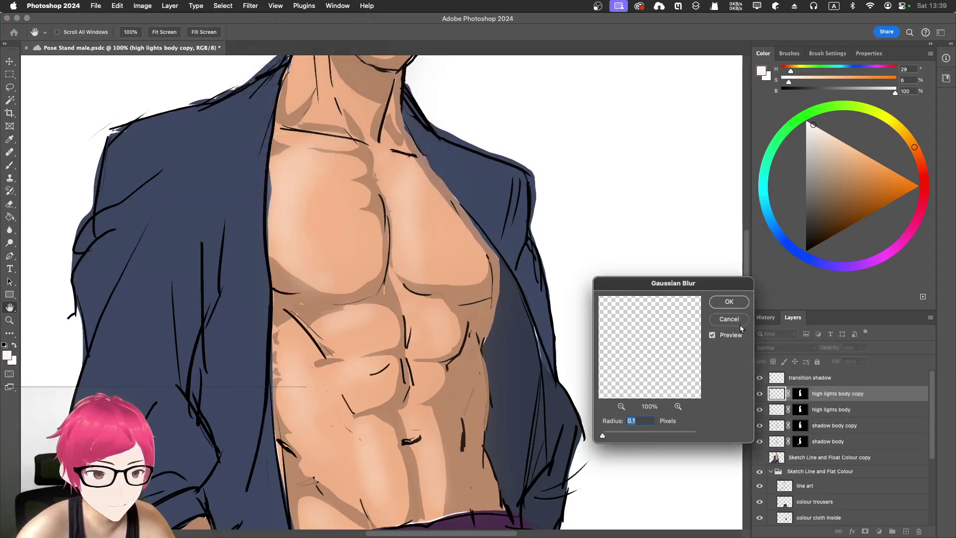
{"action": "left_click", "coordinate": [728, 302]}
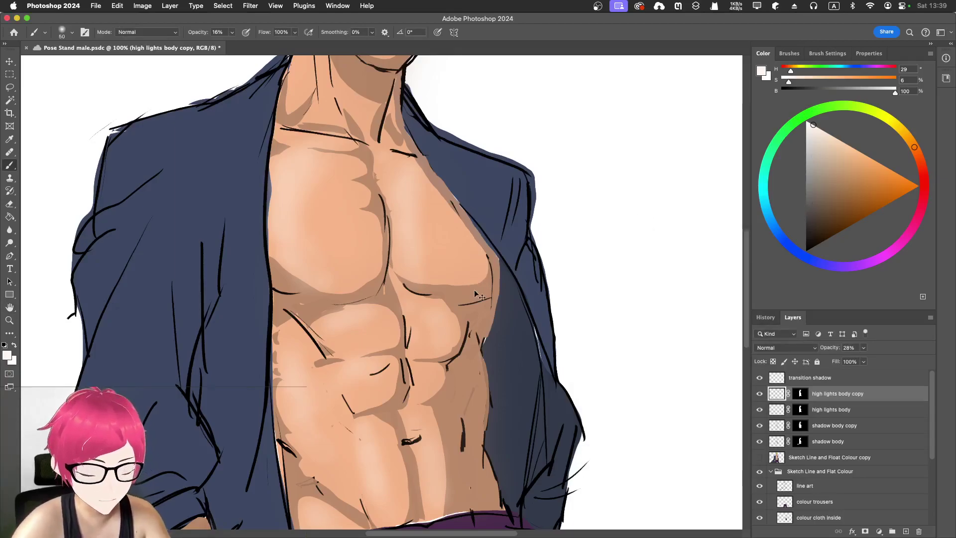
- Compare the figure with each highlight layer hidden and shown, leave the high lights body copy hidden, and select the high lights body layer
{"action": "key", "text": "super+minus"}
{"action": "key", "text": "super+minus"}
{"action": "key", "text": "super+minus"}
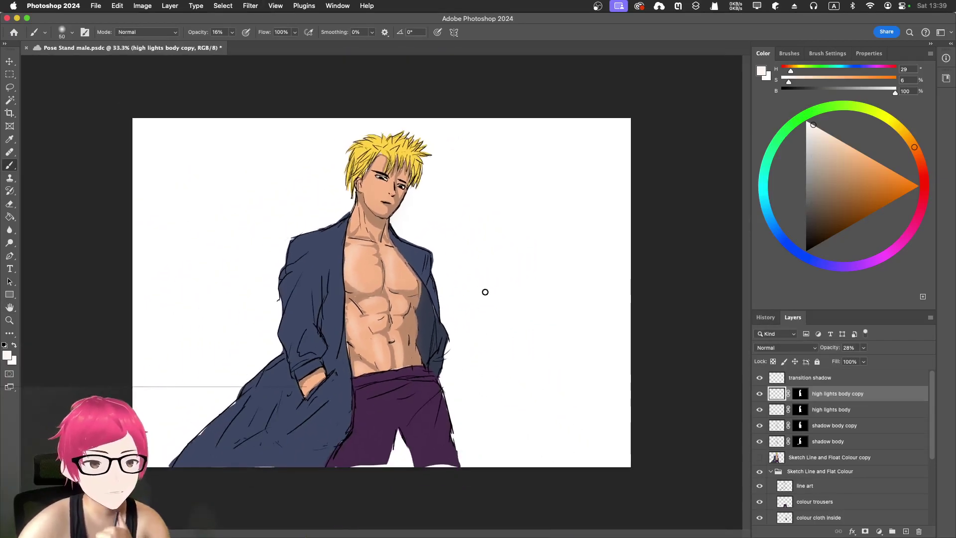
{"action": "left_click", "coordinate": [758, 394]}
{"action": "left_click", "coordinate": [759, 395]}
{"action": "left_click", "coordinate": [758, 395]}
{"action": "left_click", "coordinate": [759, 394]}
{"action": "left_click", "coordinate": [759, 394]}
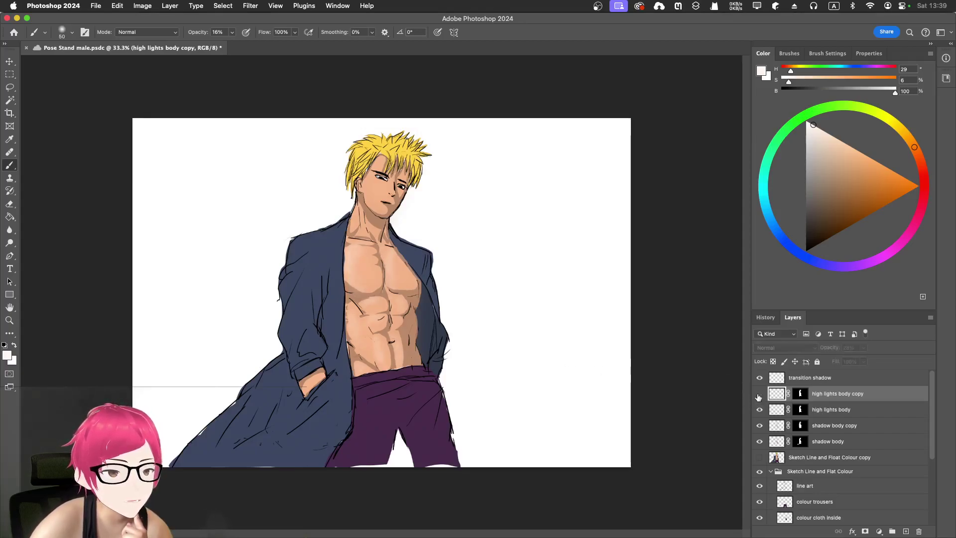
{"action": "left_click", "coordinate": [759, 409]}
{"action": "left_click", "coordinate": [758, 409]}
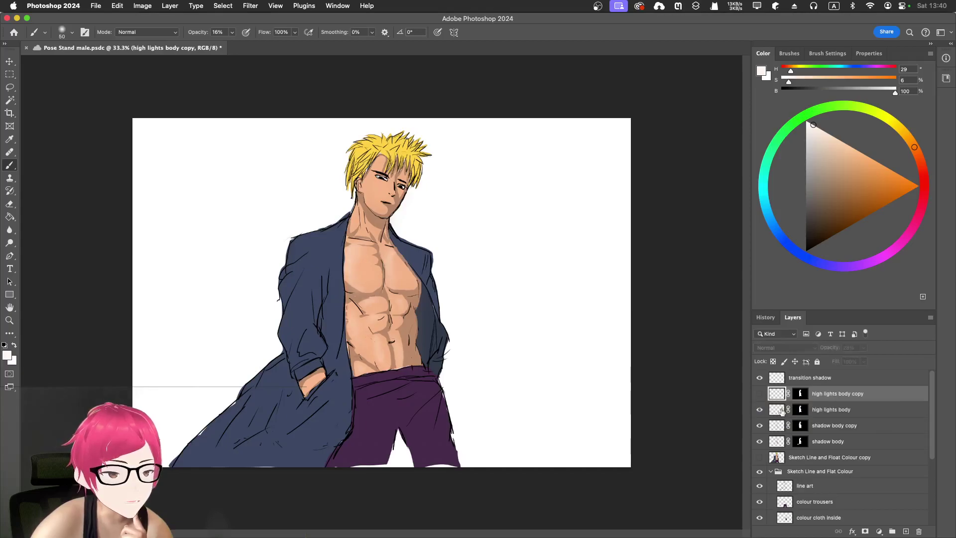
{"action": "left_click", "coordinate": [777, 410]}
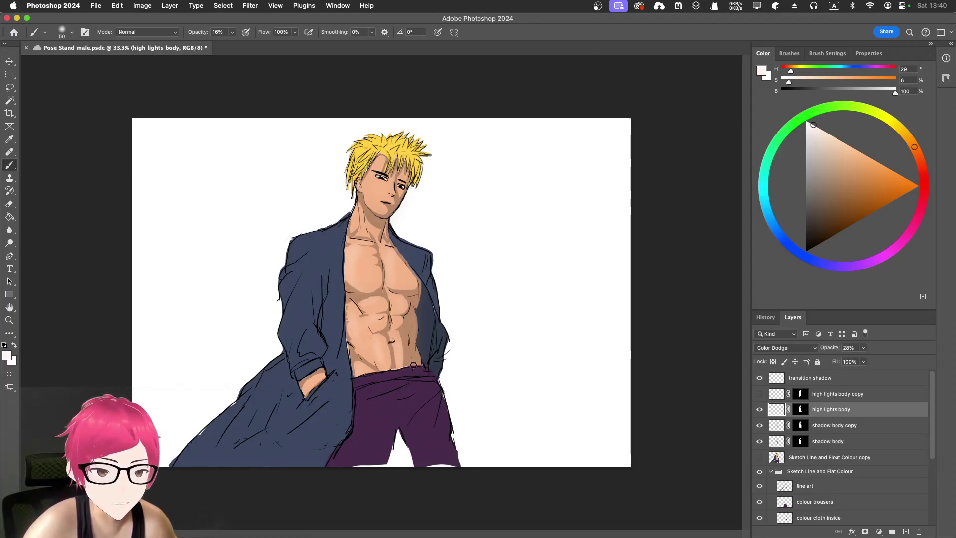
- Turn on the visibility of the Sketch Line and Float Colour copy layer and view the whole figure
{"action": "key", "text": "super+minus"}
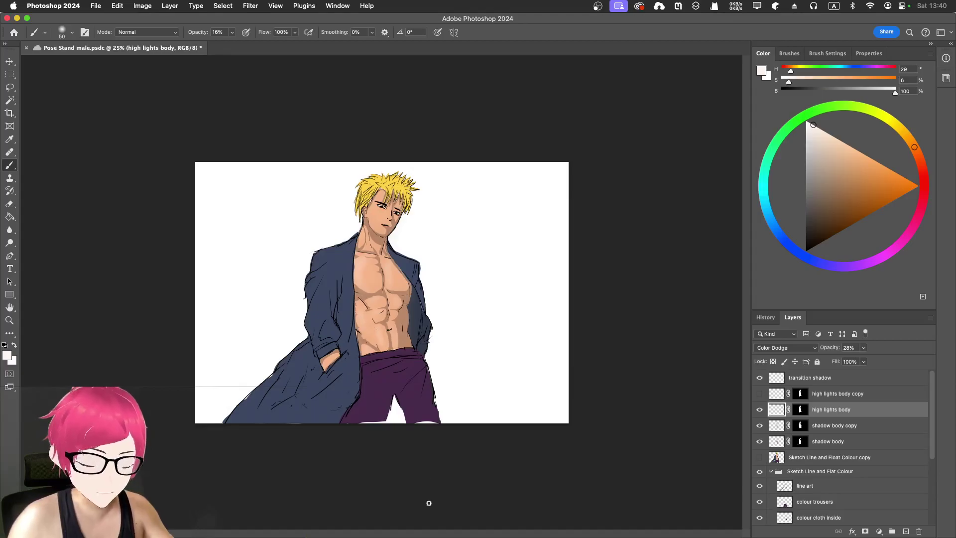
{"action": "key", "text": "super+plus"}
{"action": "key", "text": "super+plus"}
{"action": "key", "text": "super+minus"}
{"action": "key", "text": "super+plus"}
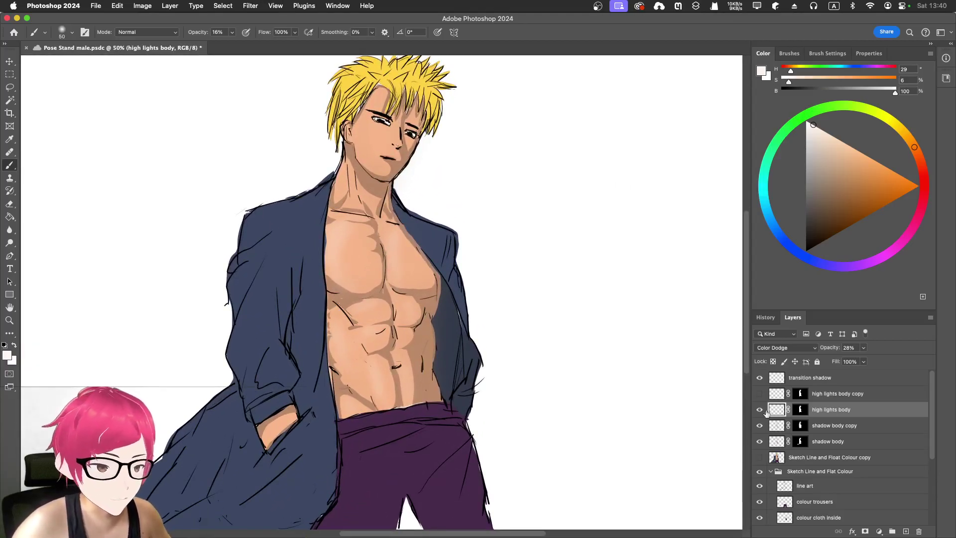
{"action": "left_click", "coordinate": [759, 390]}
{"action": "left_click", "coordinate": [762, 379]}
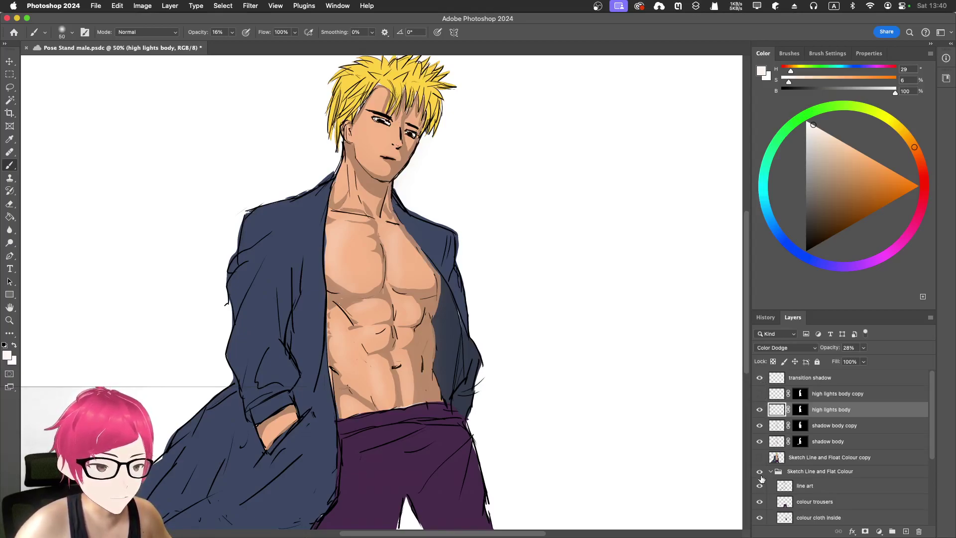
{"action": "left_click", "coordinate": [760, 458]}
{"action": "scroll", "coordinate": [725, 444], "scroll_direction": "up", "scroll_amount": 5}
{"action": "scroll", "coordinate": [725, 445], "scroll_direction": "down", "scroll_amount": 5}
{"action": "scroll", "coordinate": [741, 462], "scroll_direction": "down", "scroll_amount": 2}
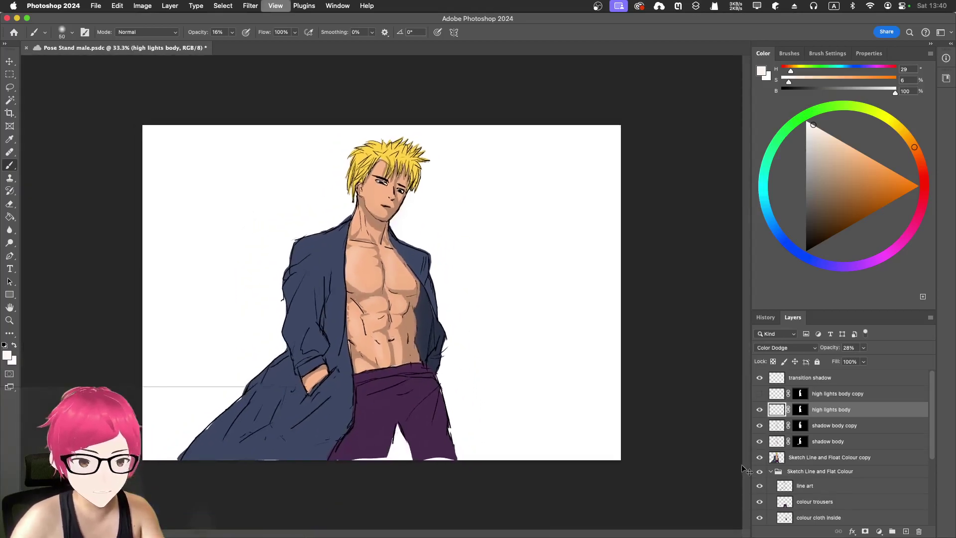
- Move the Sketch Line and Float Colour copy layer to the right of the shaded figure, at about X 2156 px, with Free Transform
{"action": "key", "text": "ctrl+t"}
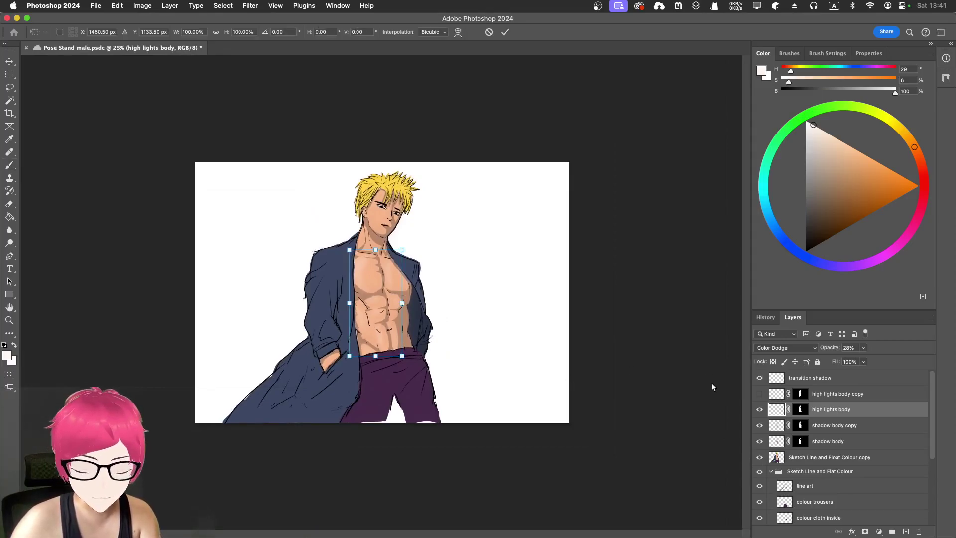
{"action": "left_click", "coordinate": [492, 35]}
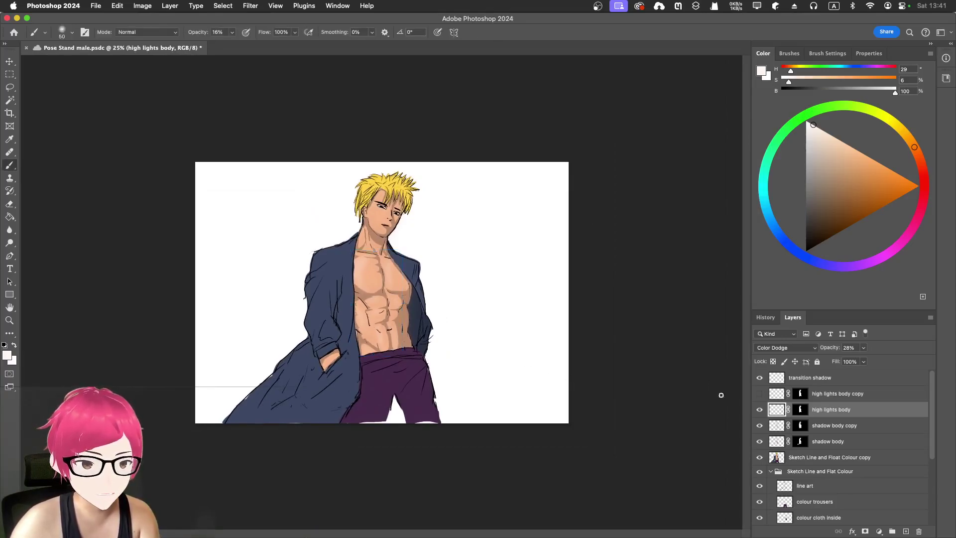
{"action": "left_click", "coordinate": [807, 457]}
{"action": "key", "text": "ctrl+t"}
{"action": "left_click_drag", "start_coordinate": [339, 363], "coordinate": [473, 361]}
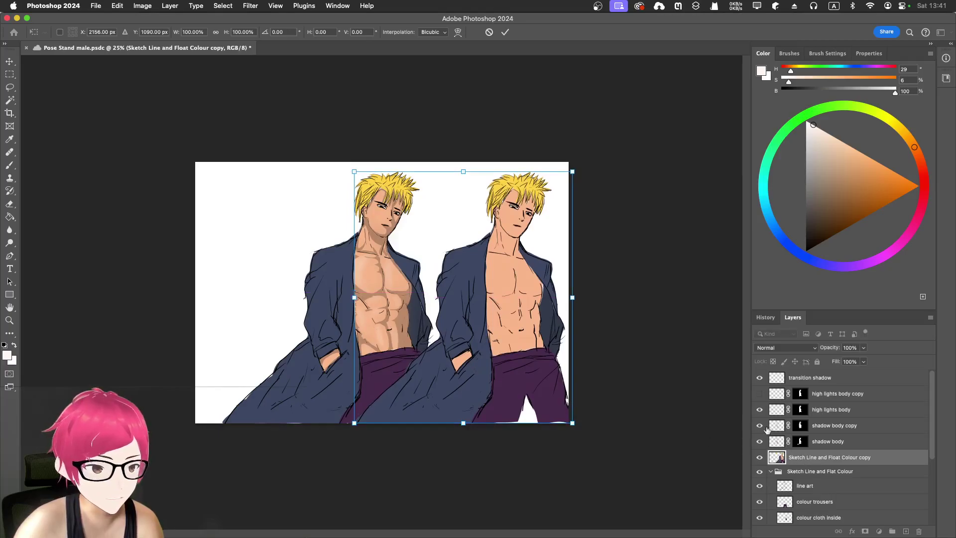
{"action": "scroll", "coordinate": [796, 438], "scroll_direction": "down", "scroll_amount": 1}
{"action": "key", "text": "Return"}
{"action": "key", "text": "b"}
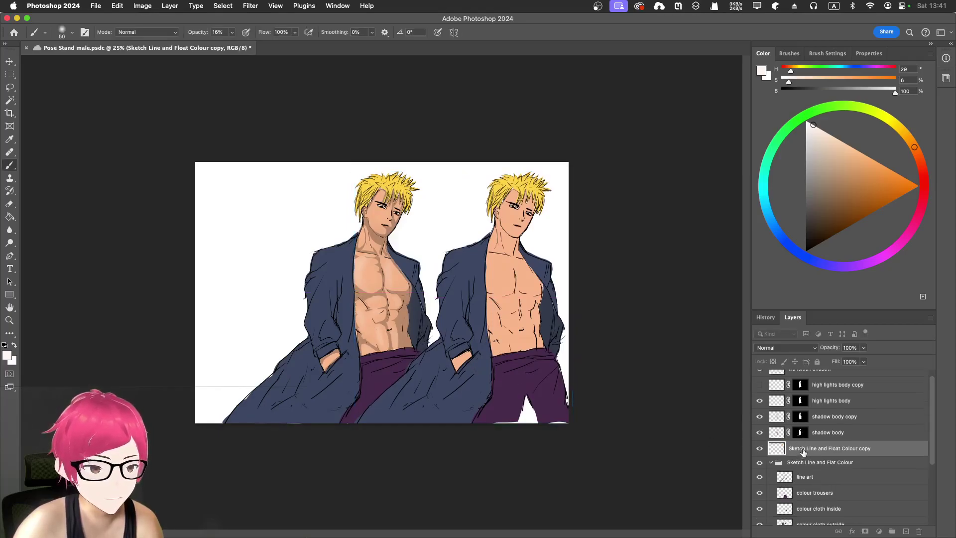
- Collapse the Sketch Line and Flat Colour group and select the Sketch Line and Float Colour copy layer
{"action": "left_click", "coordinate": [771, 462]}
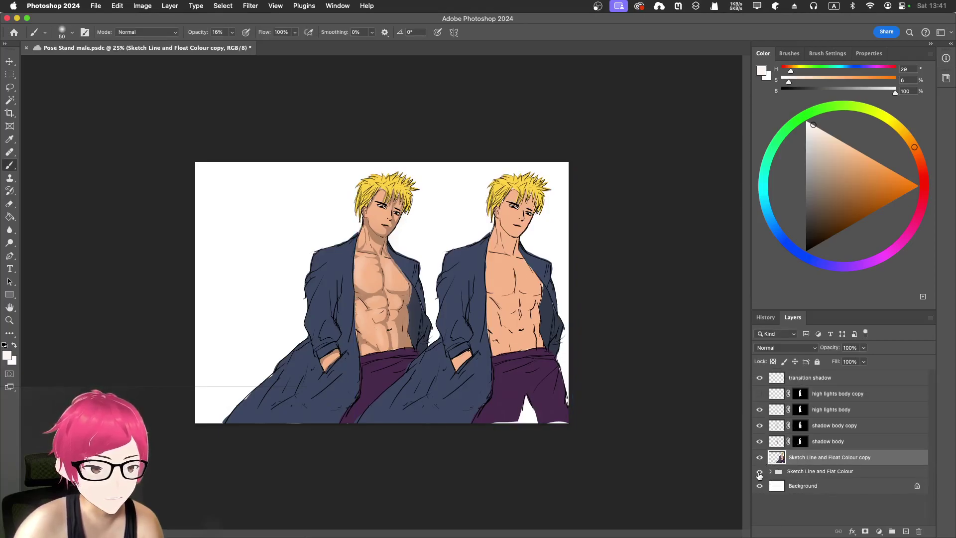
{"action": "left_click", "coordinate": [792, 472]}
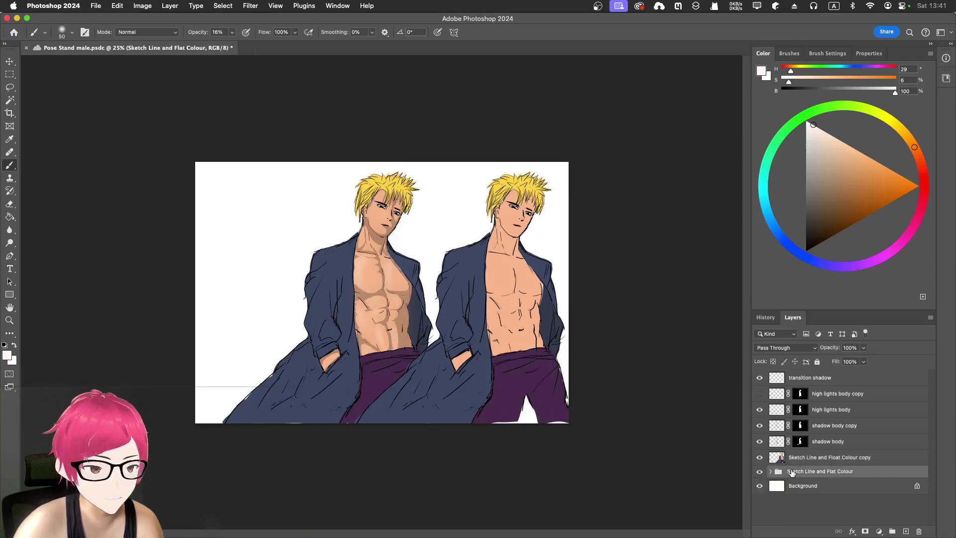
{"action": "left_click", "coordinate": [797, 458]}
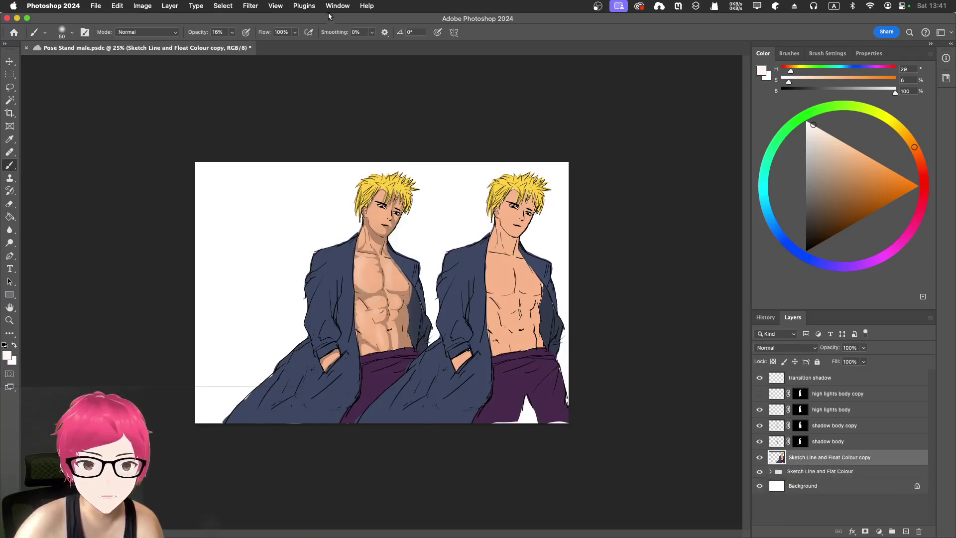
- Widen the canvas to 4000 pixels with the anchor at the middle left, so the extra space is added on the right
{"action": "left_click", "coordinate": [368, 6]}
{"action": "type", "text": "canva"}
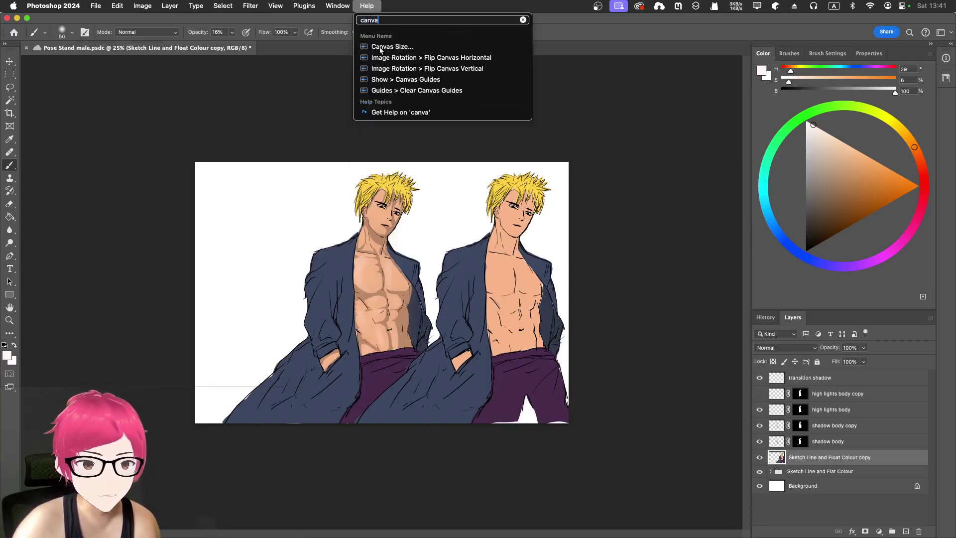
{"action": "left_click", "coordinate": [381, 47]}
{"action": "left_click", "coordinate": [318, 311]}
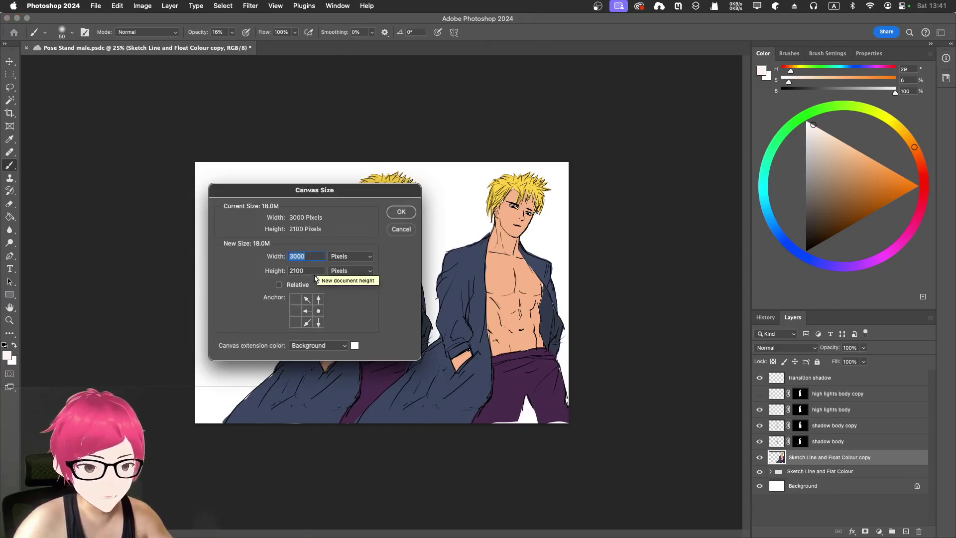
{"action": "left_click", "coordinate": [295, 311]}
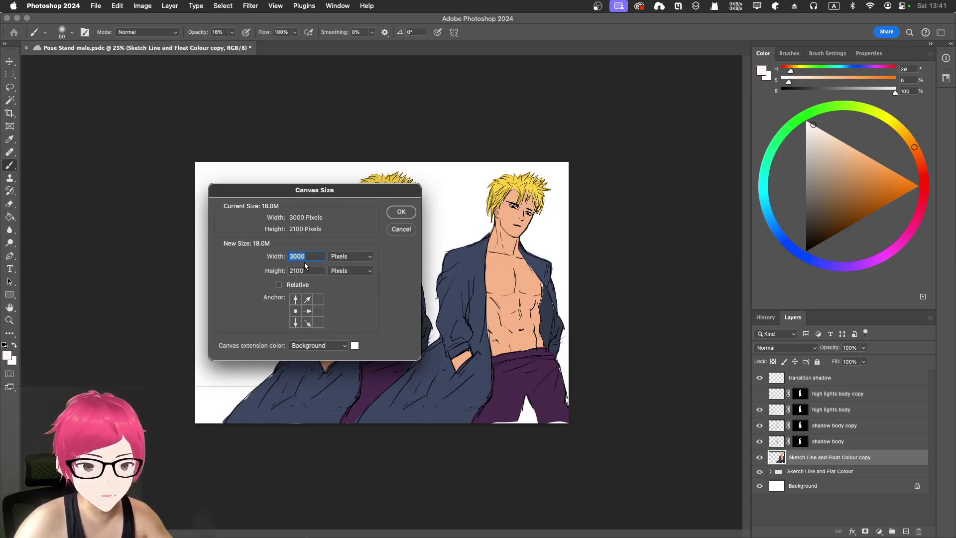
{"action": "type", "text": "4000"}
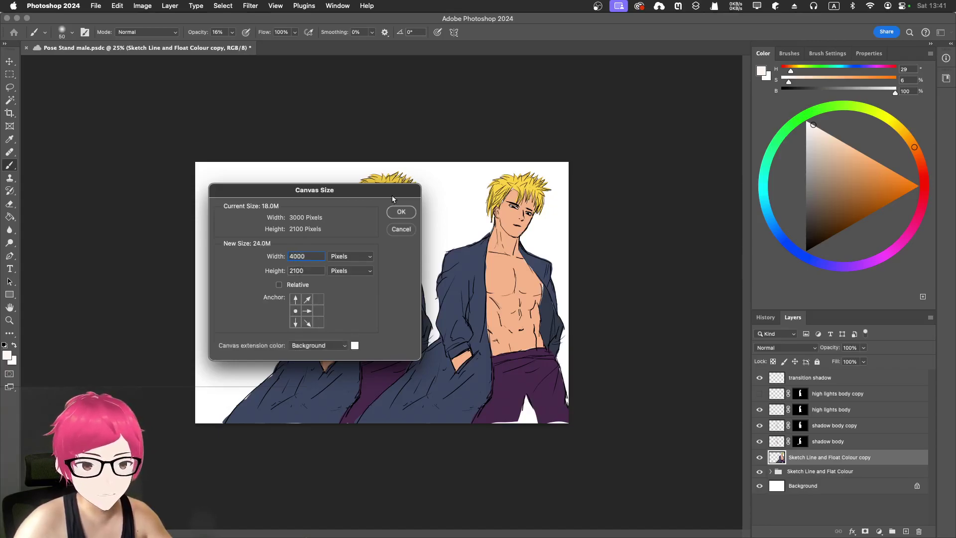
{"action": "left_click", "coordinate": [401, 212]}
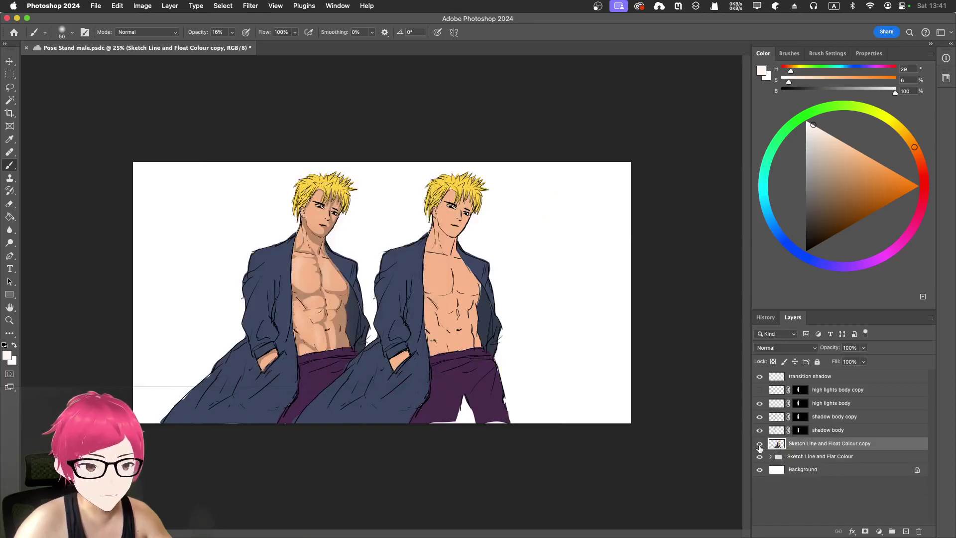
- Move the Sketch Line and Float Colour copy layer with Free Transform to about X 3058 px, clear of the shaded figure
{"action": "key", "text": "super+t"}
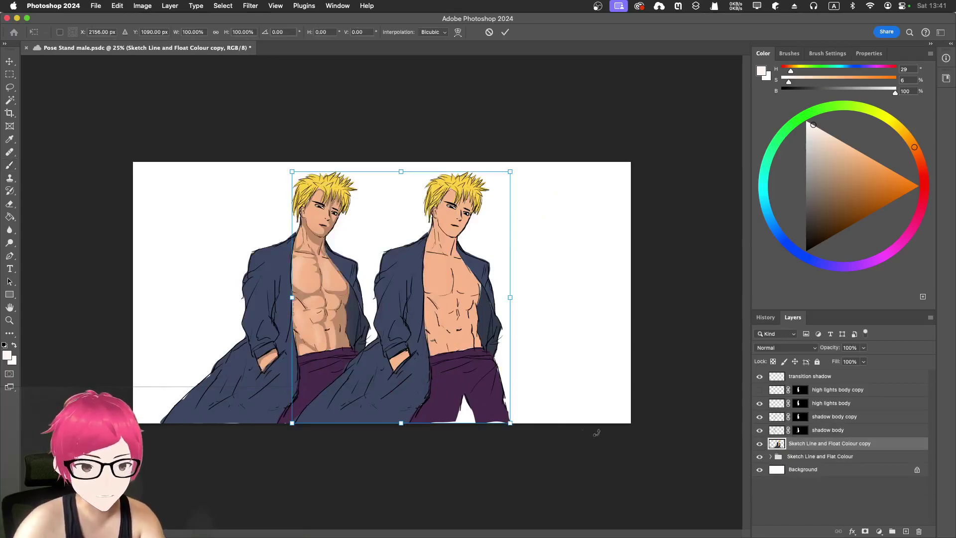
{"action": "left_click_drag", "start_coordinate": [457, 355], "coordinate": [569, 353]}
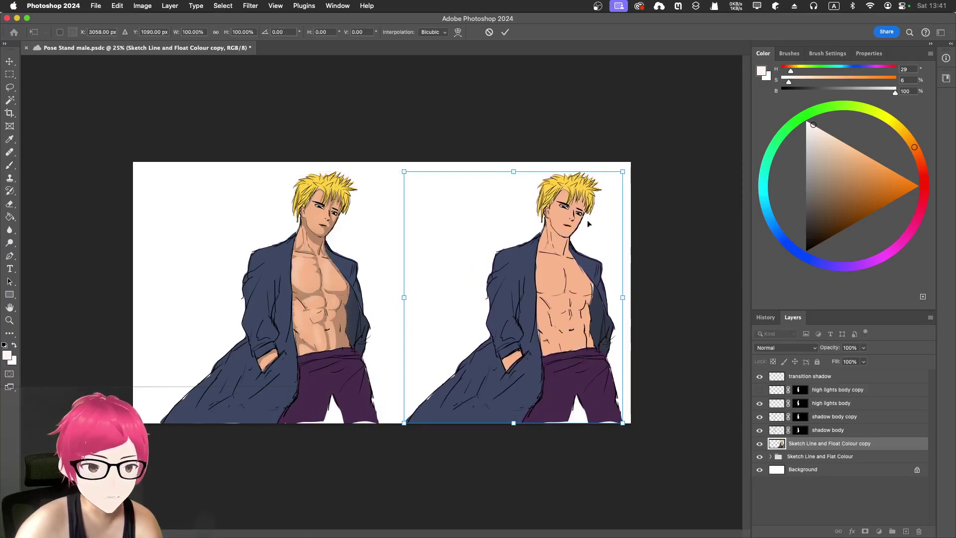
{"action": "left_click", "coordinate": [505, 31]}
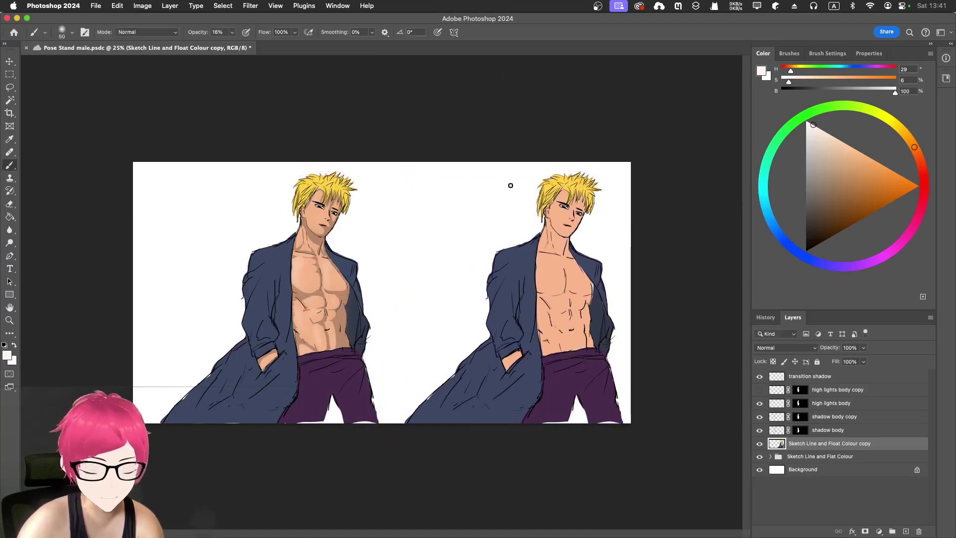
{"action": "key", "text": "super+equal"}
{"action": "key", "text": "super+equal"}
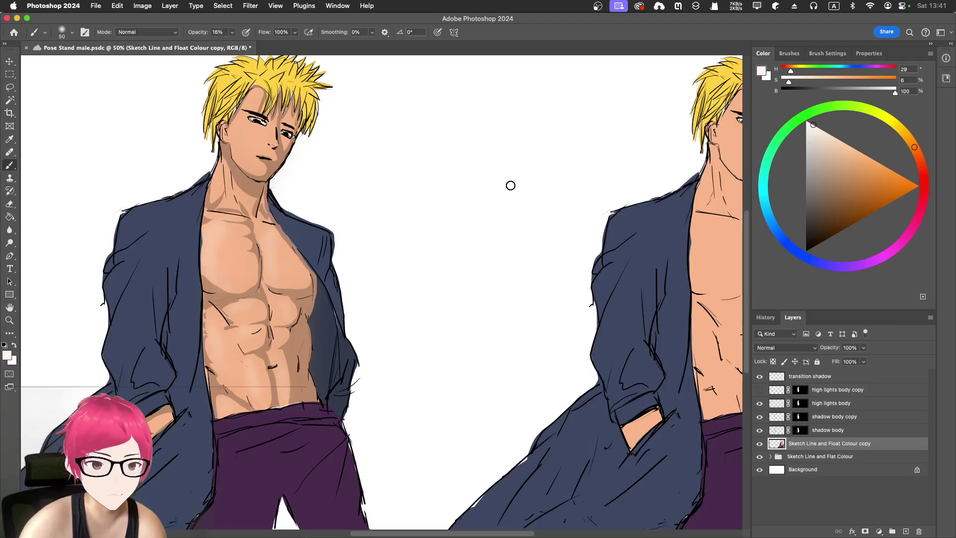
{"action": "key", "text": "super+minus"}
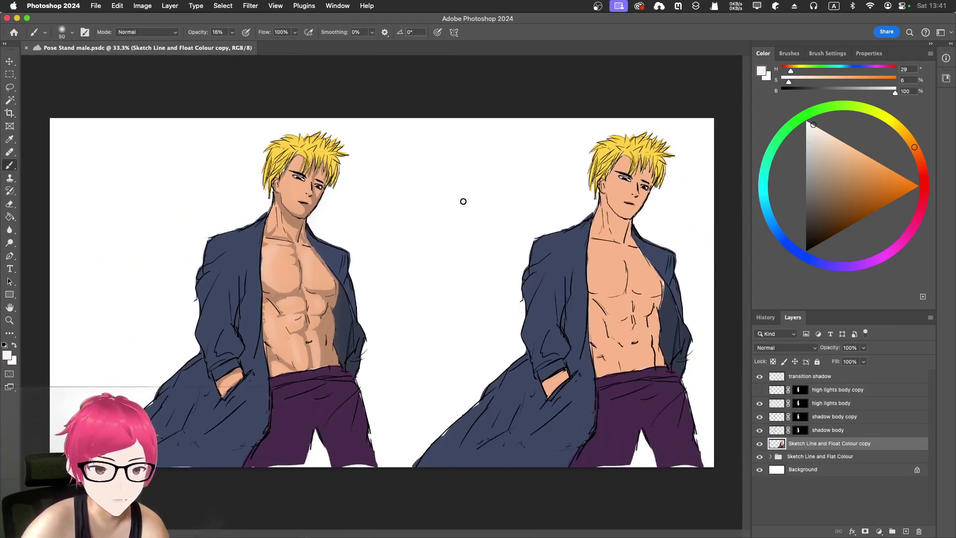